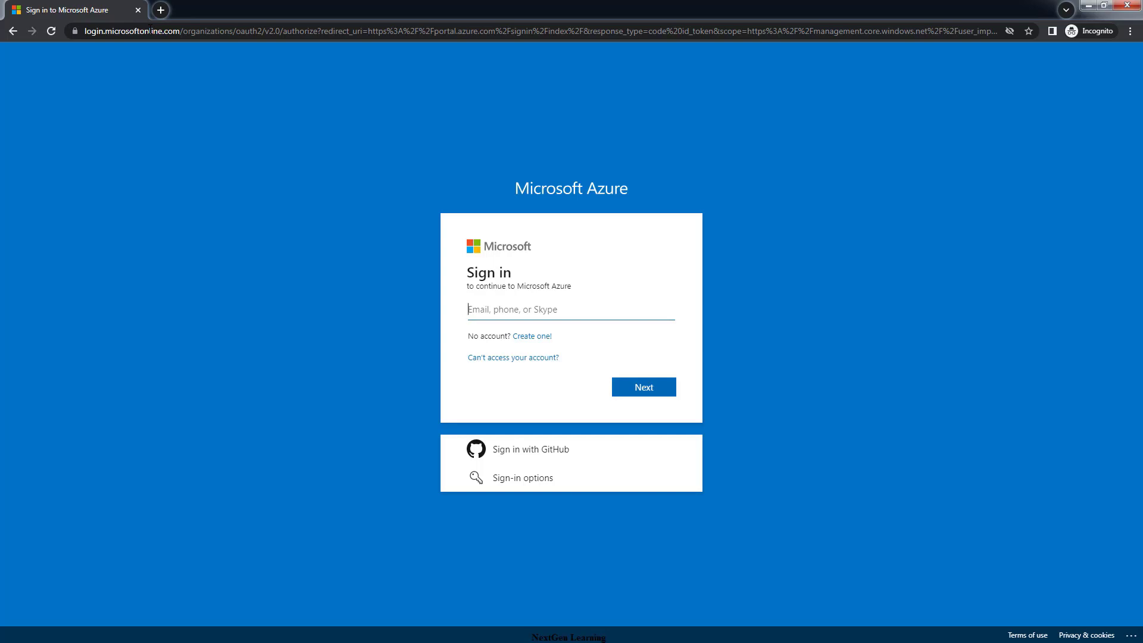
Sign in with the account e-mail and password, choosing Yes to stay signed in
key("Return")
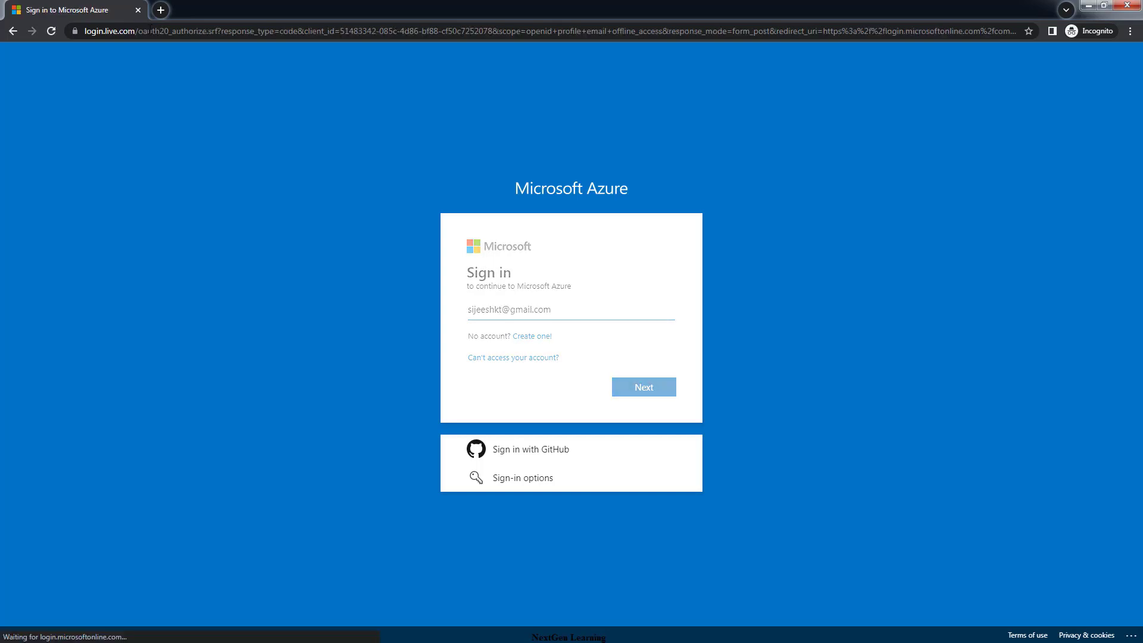
type("•")
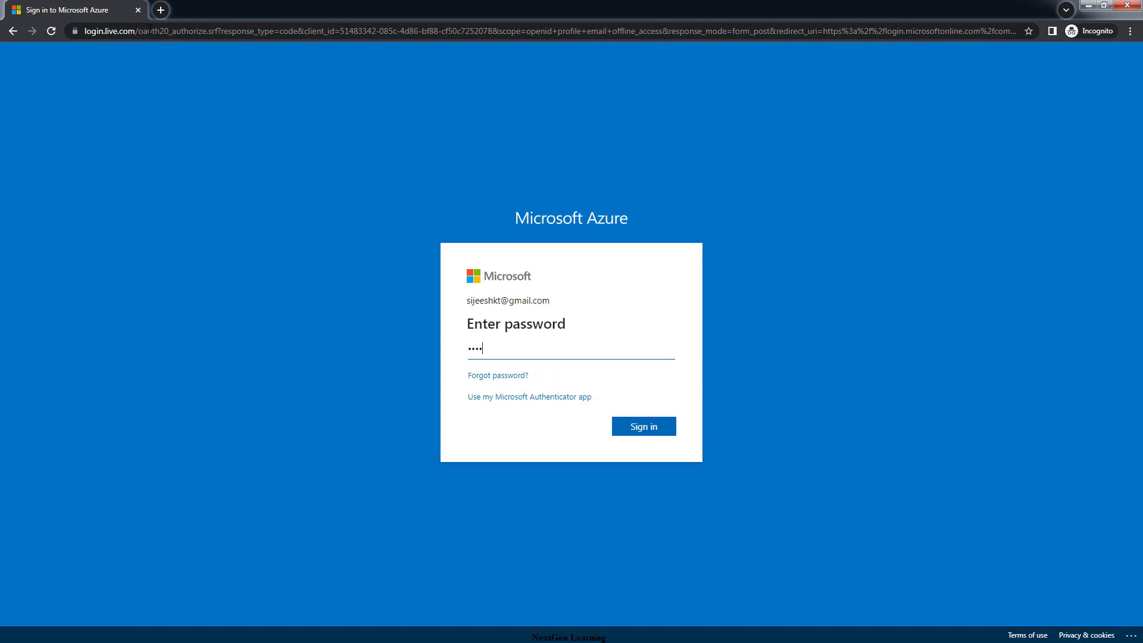
key("Return")
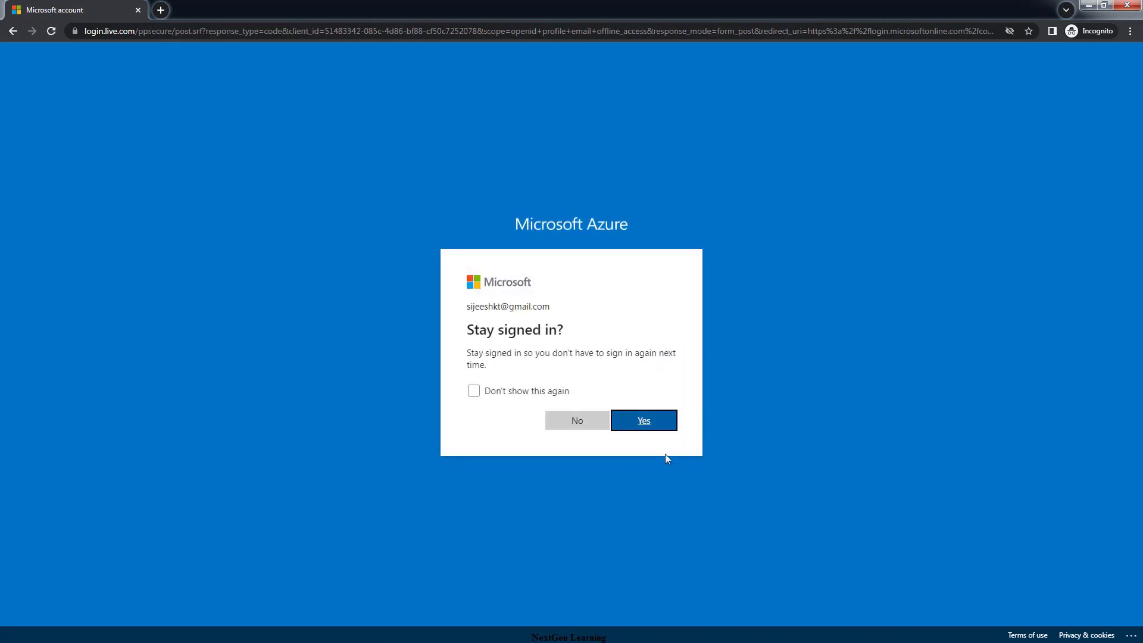
left_click(656, 427)
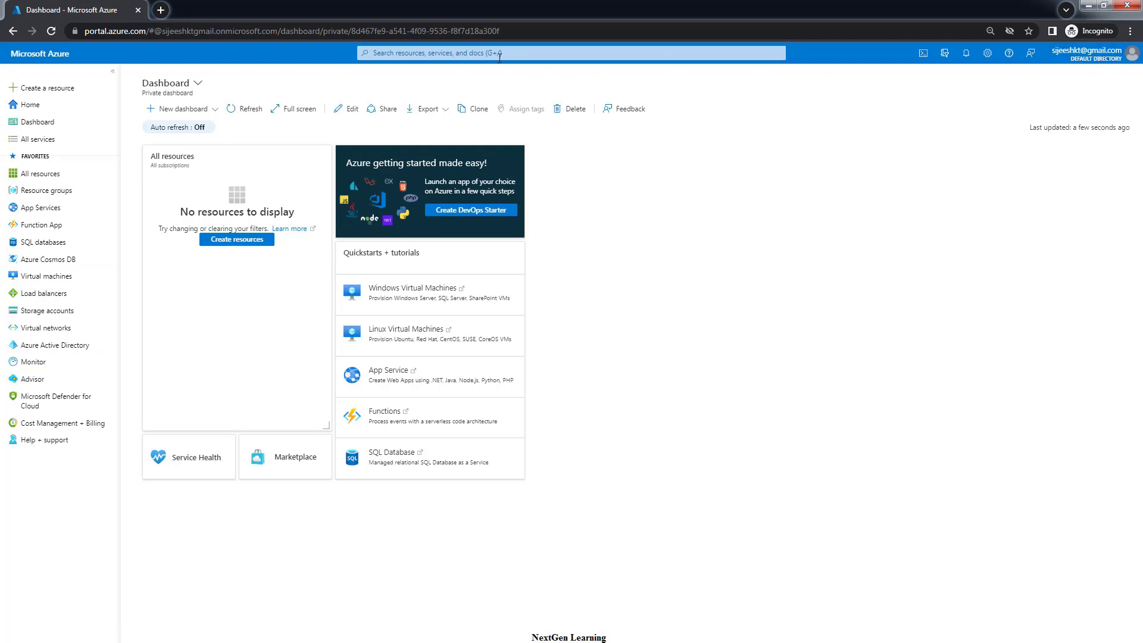
Search the portal for 'resour' and open Resource groups, which lists none yet
mouse_move(66, 208)
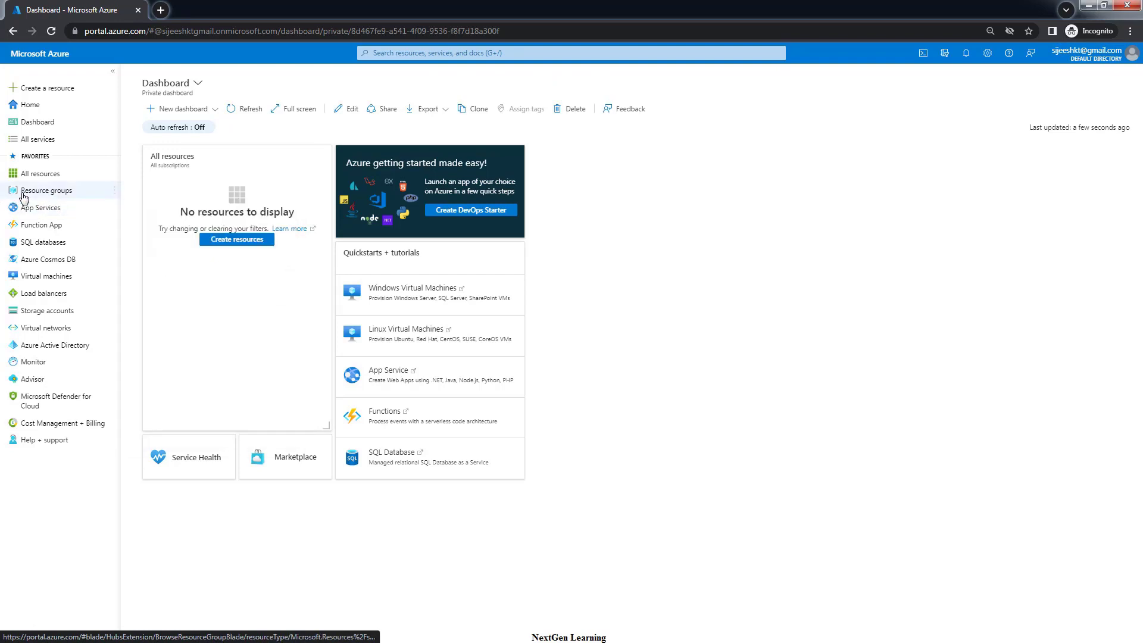
mouse_move(25, 196)
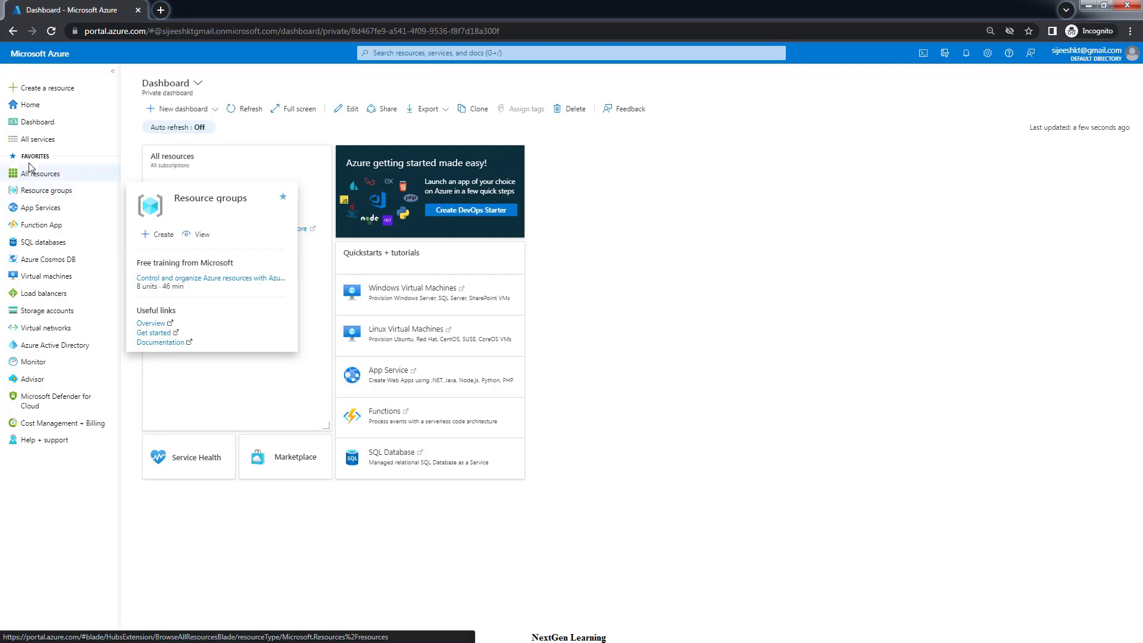
left_click(405, 55)
type("resour")
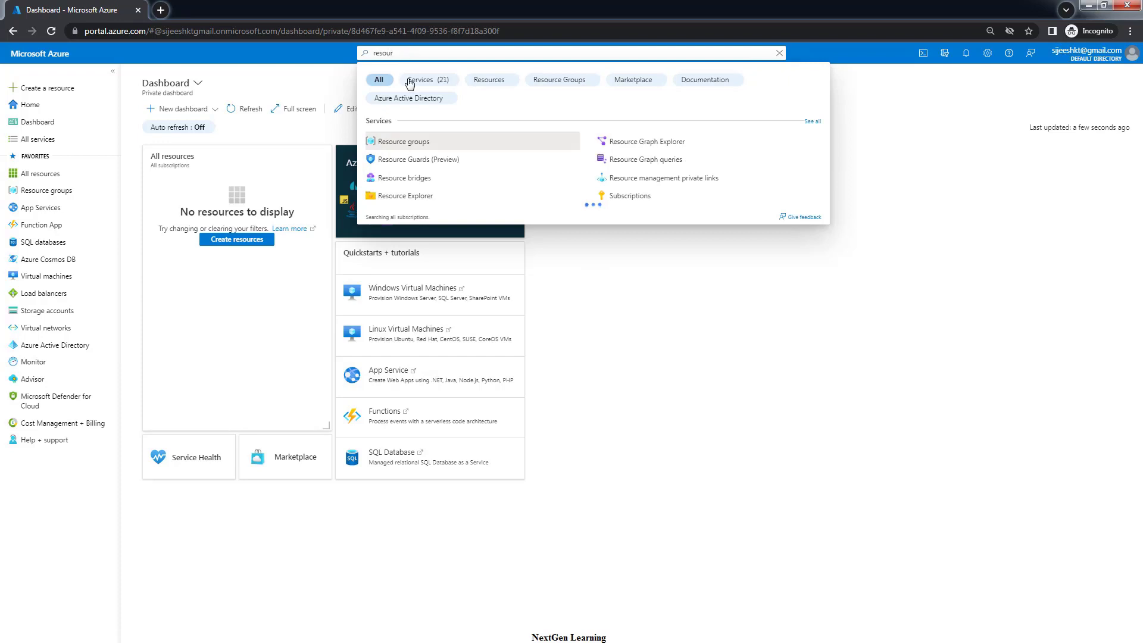
left_click(404, 143)
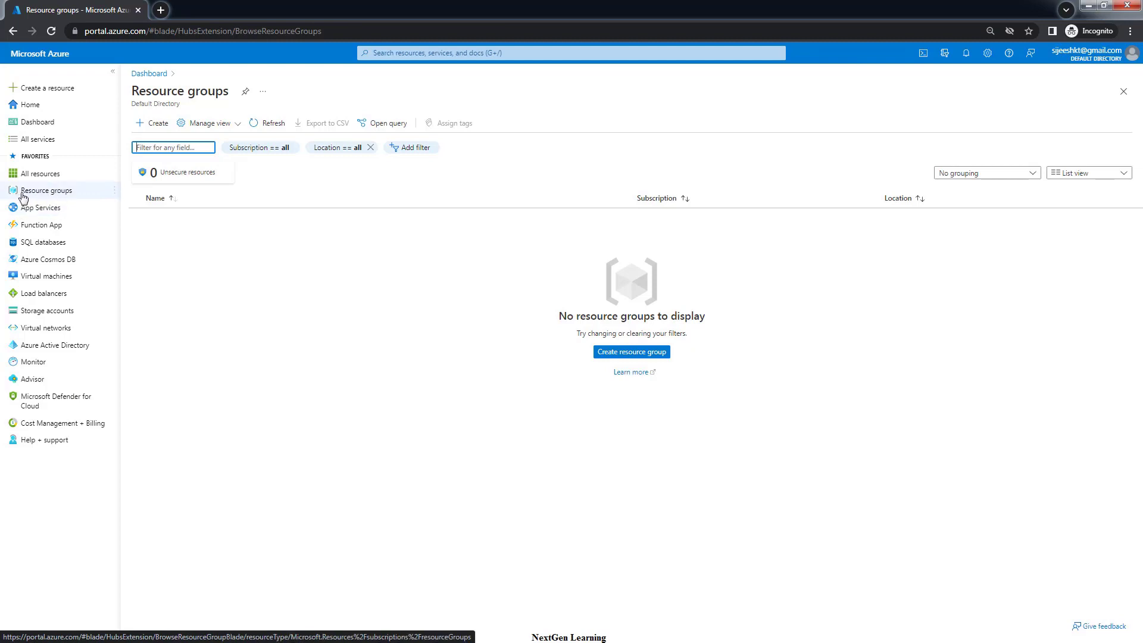
mouse_move(54, 193)
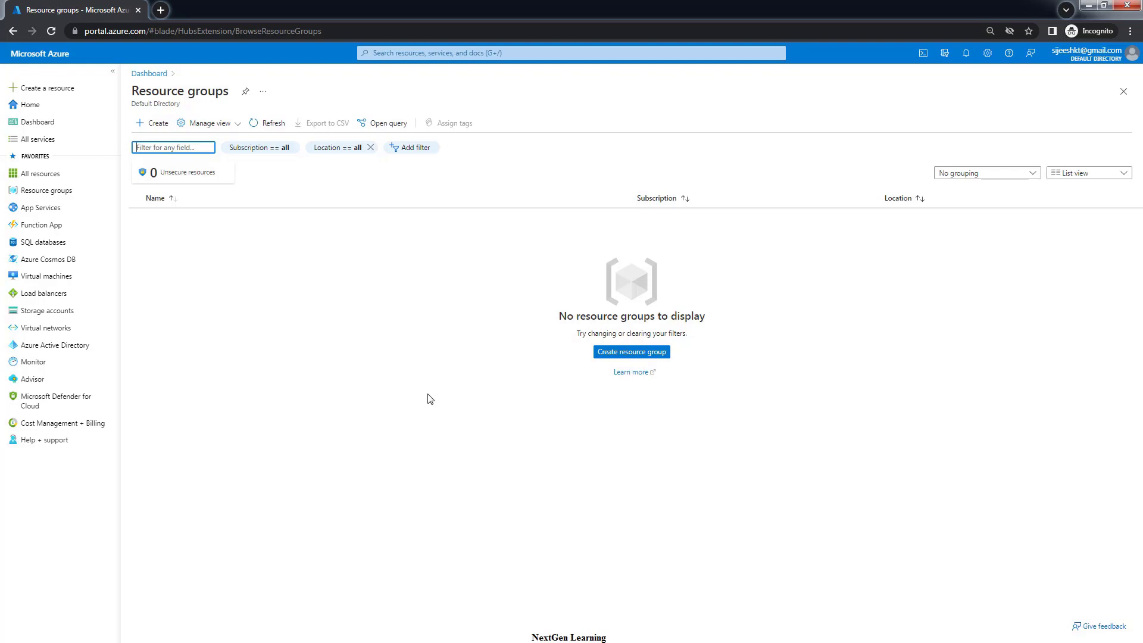
Start a new resource group under Pay-As-You-Go and name it project-01
left_click(616, 356)
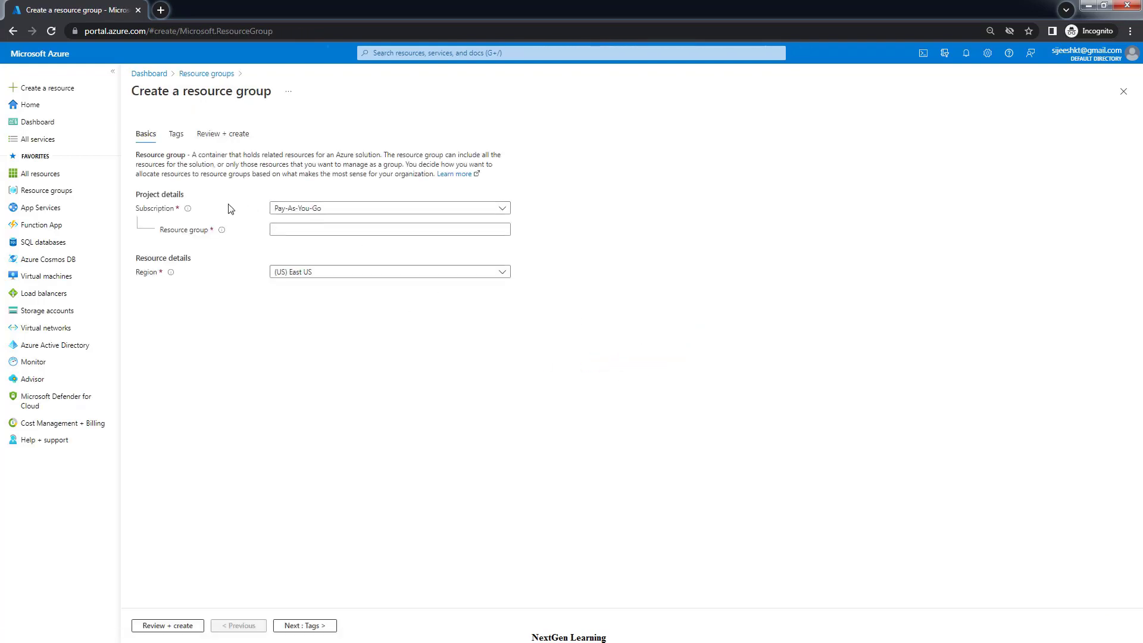
left_click(319, 213)
left_click(719, 205)
left_click(283, 231)
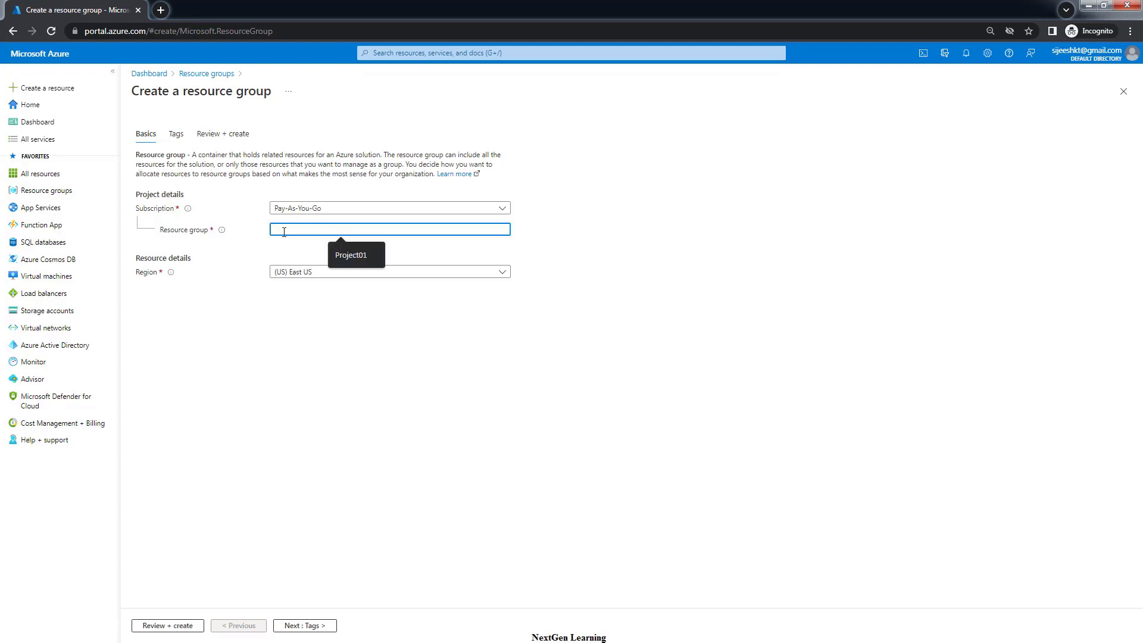
type("project-01")
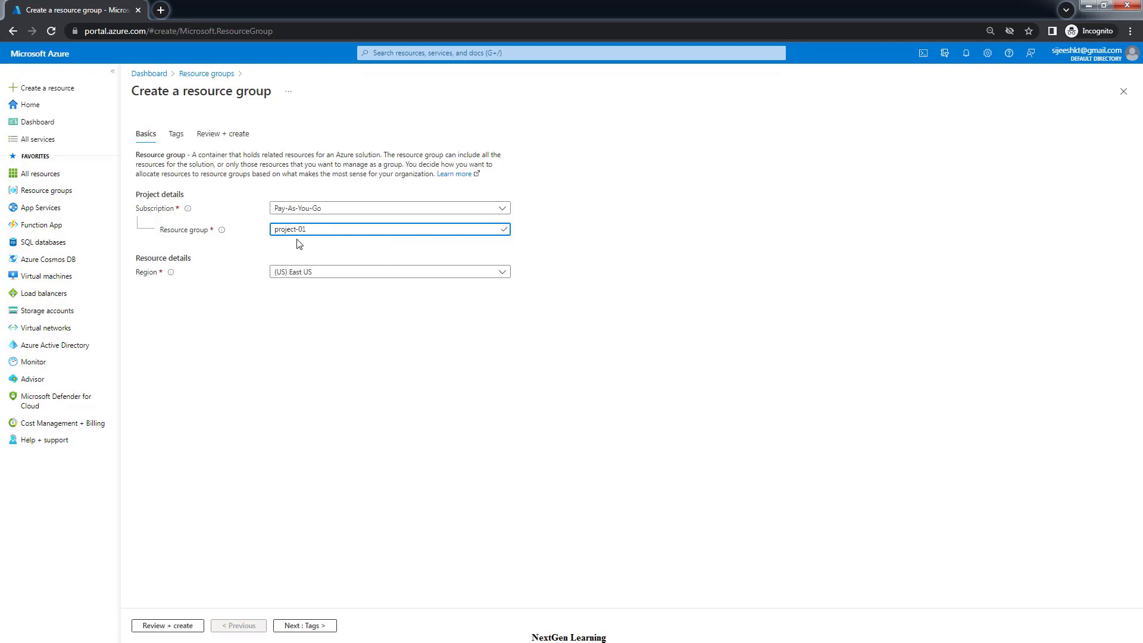
left_click_drag(323, 229, 271, 231)
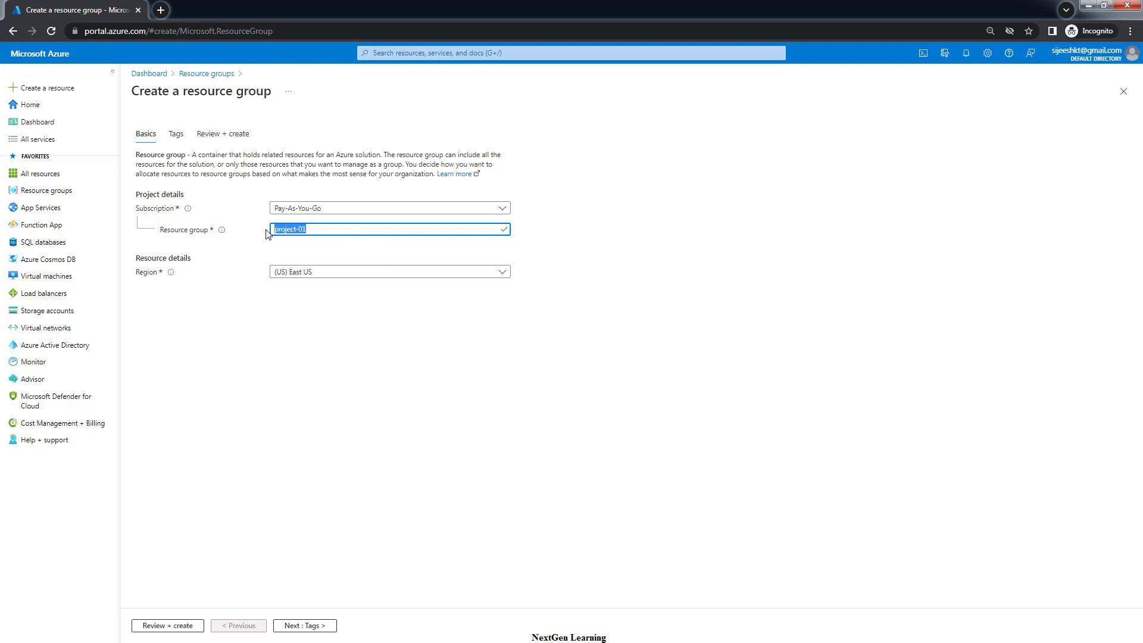
Set the region to Australia East, then review and create the resource group
left_click(337, 276)
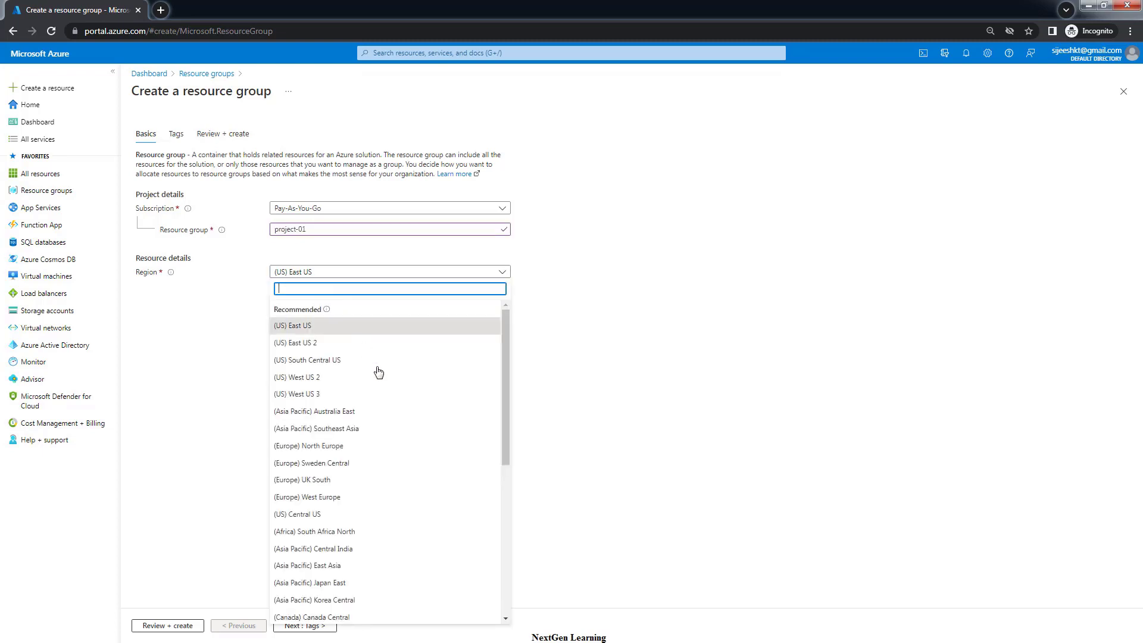
left_click(354, 413)
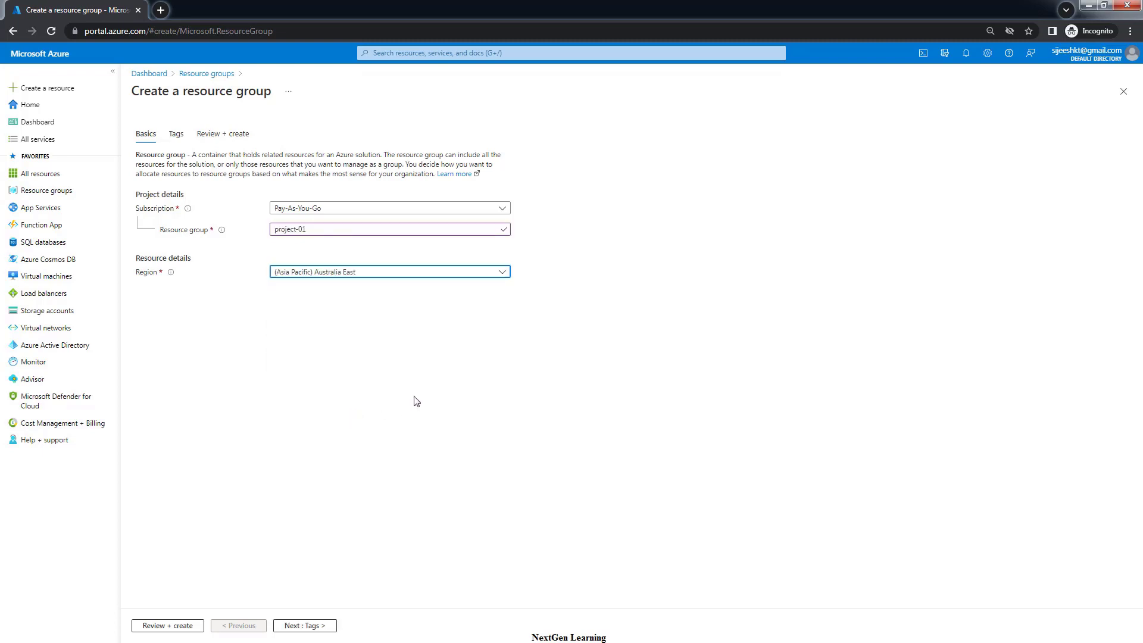
left_click(348, 275)
left_click_drag(505, 352, 535, 315)
left_click(802, 383)
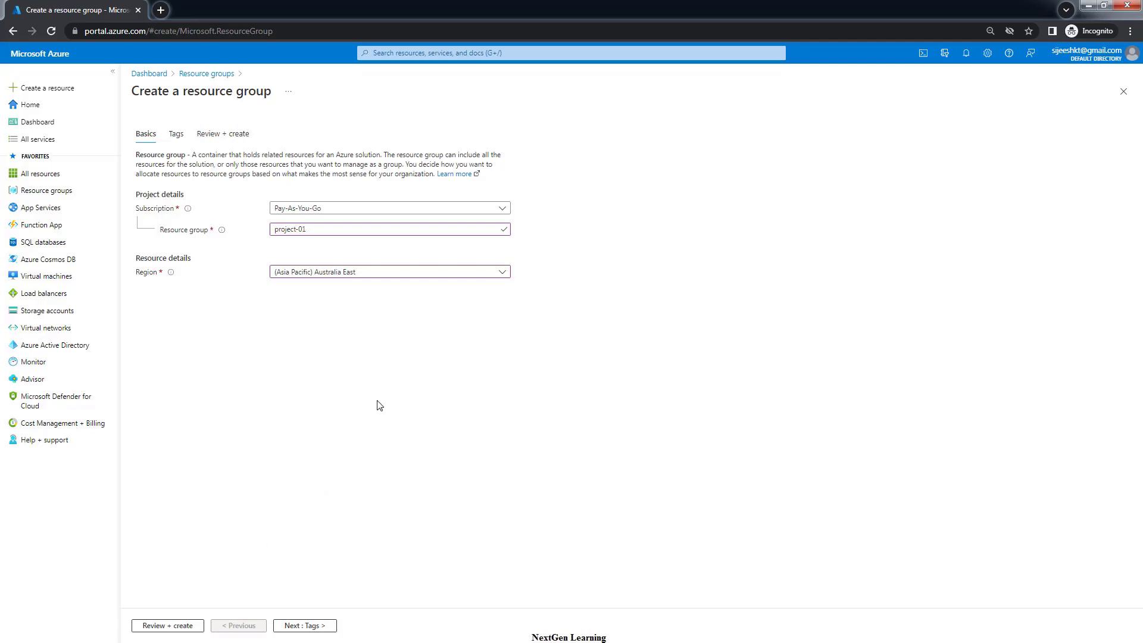
left_click(305, 626)
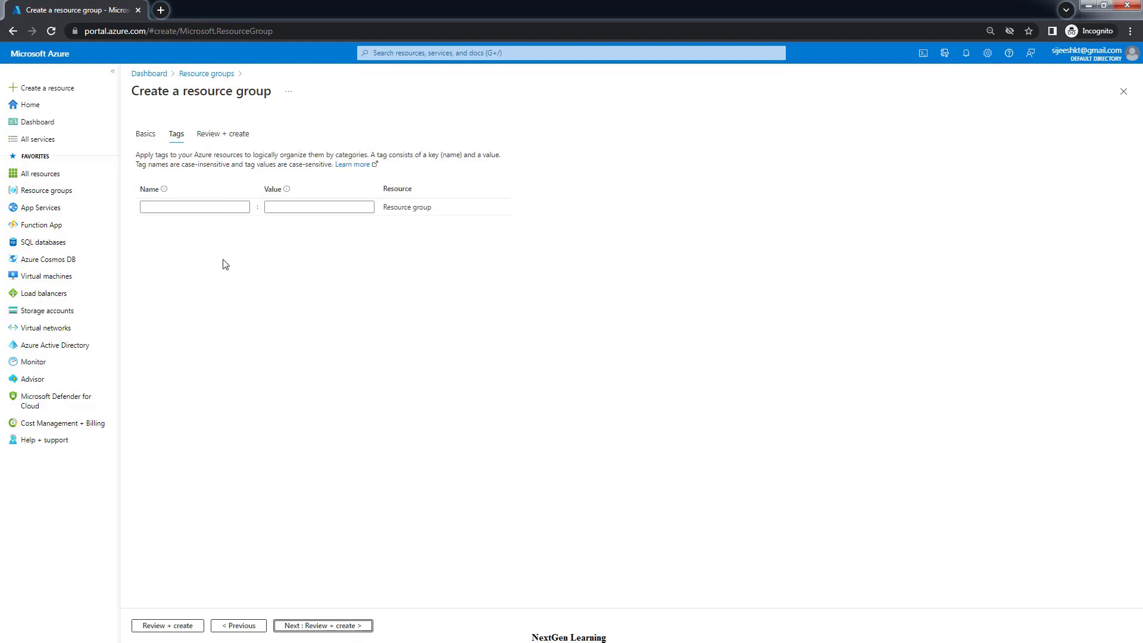
left_click(343, 625)
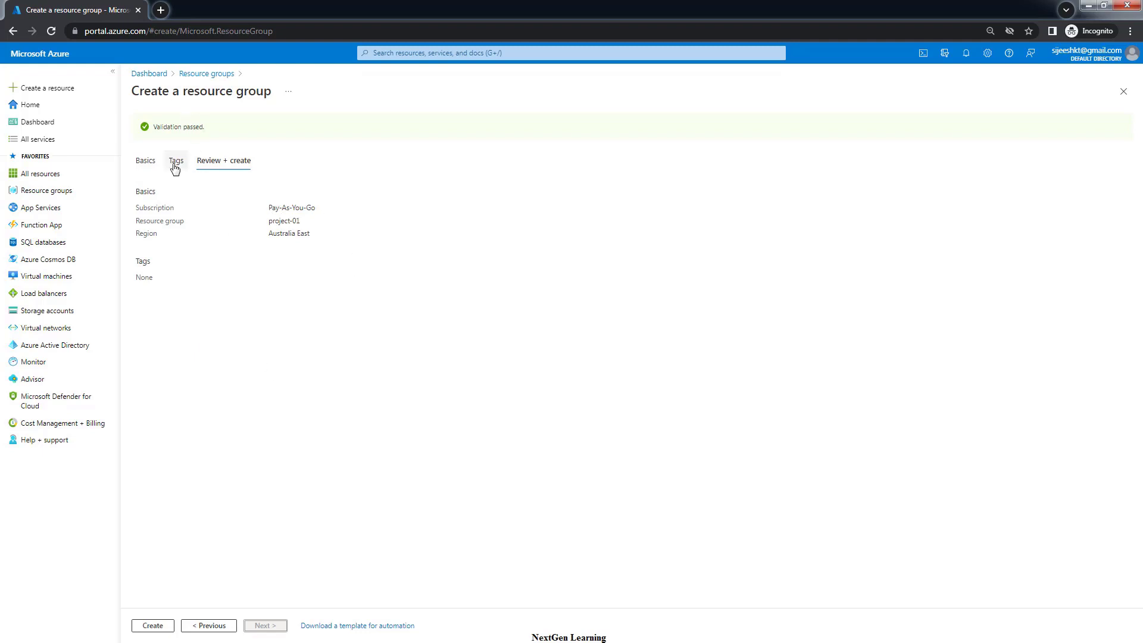
left_click(152, 626)
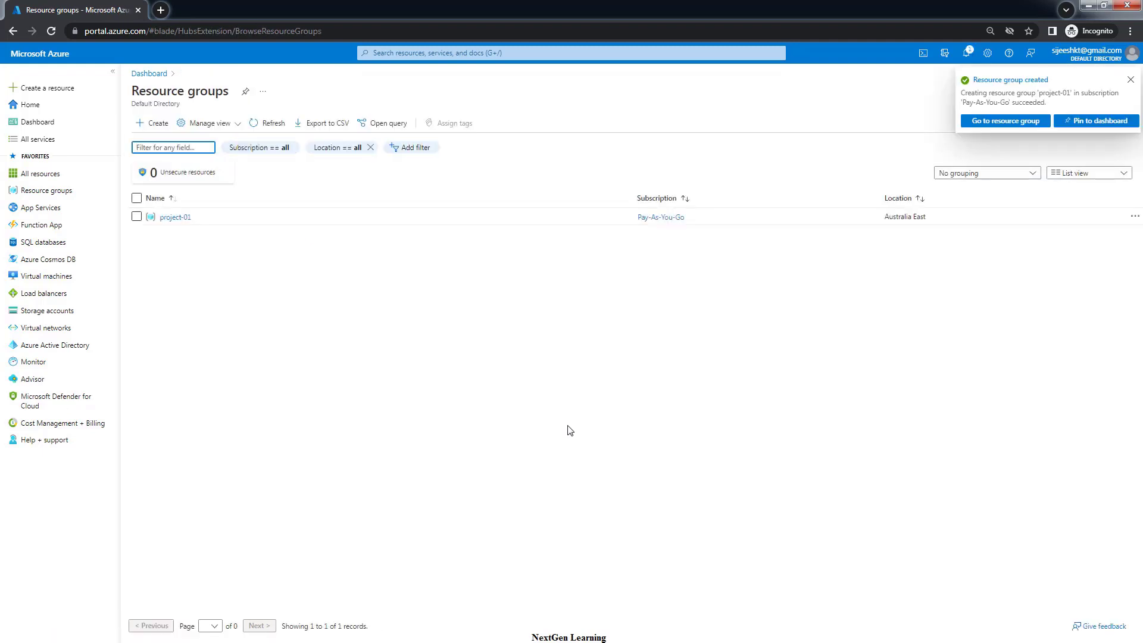
Open the empty project-01 resource group's overview, re-finding it via a 'reso' search
left_click(990, 124)
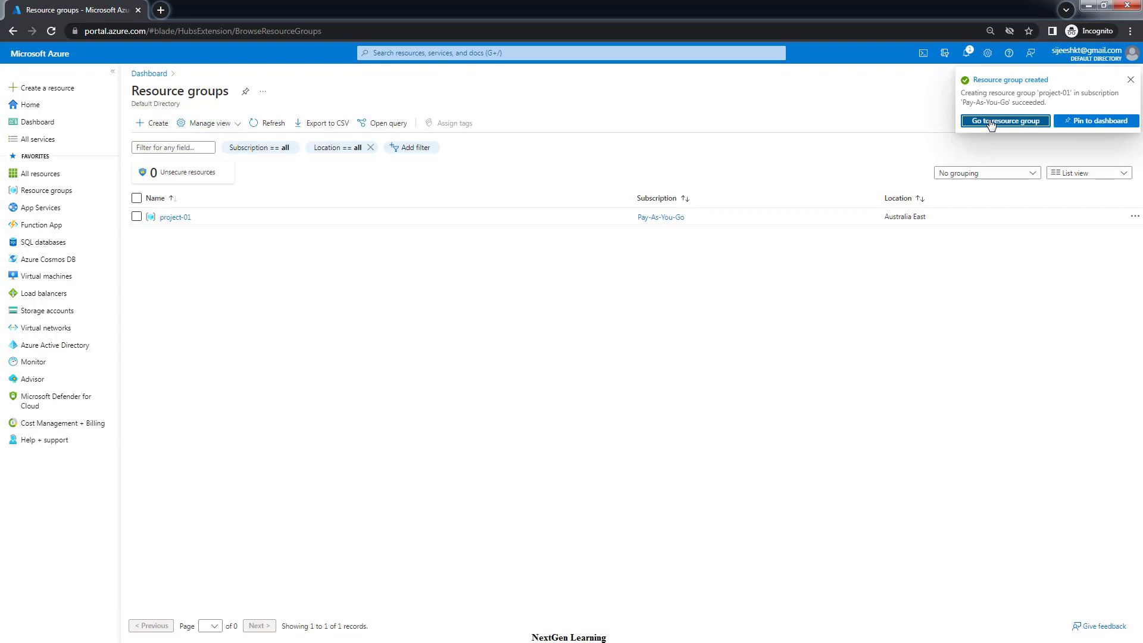
left_click(179, 218)
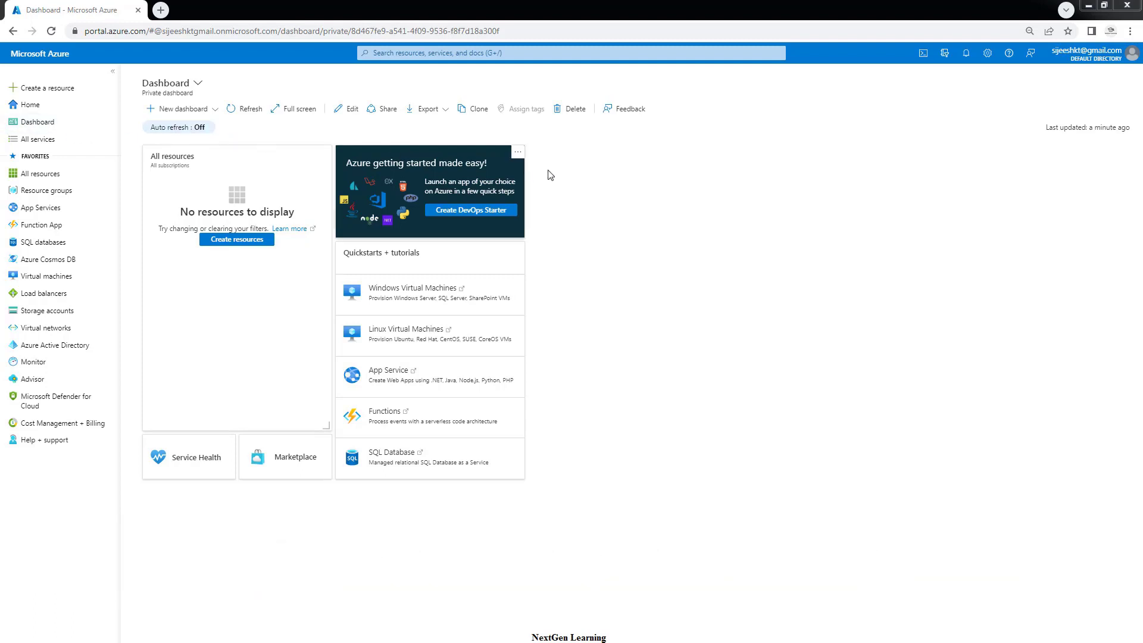
left_click(421, 51)
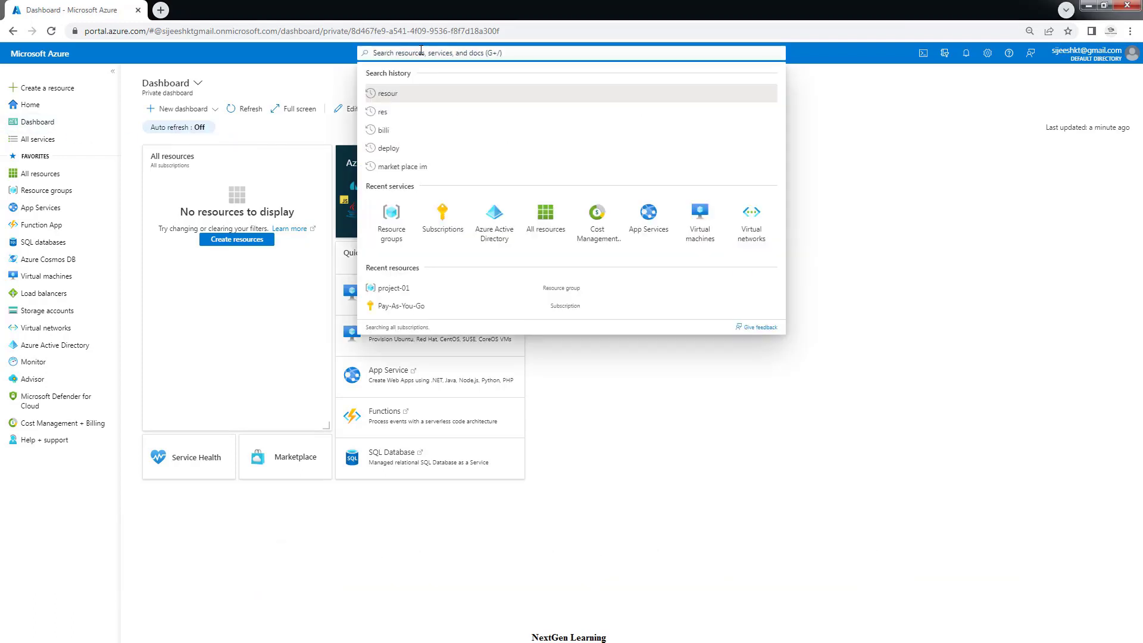
type("reso")
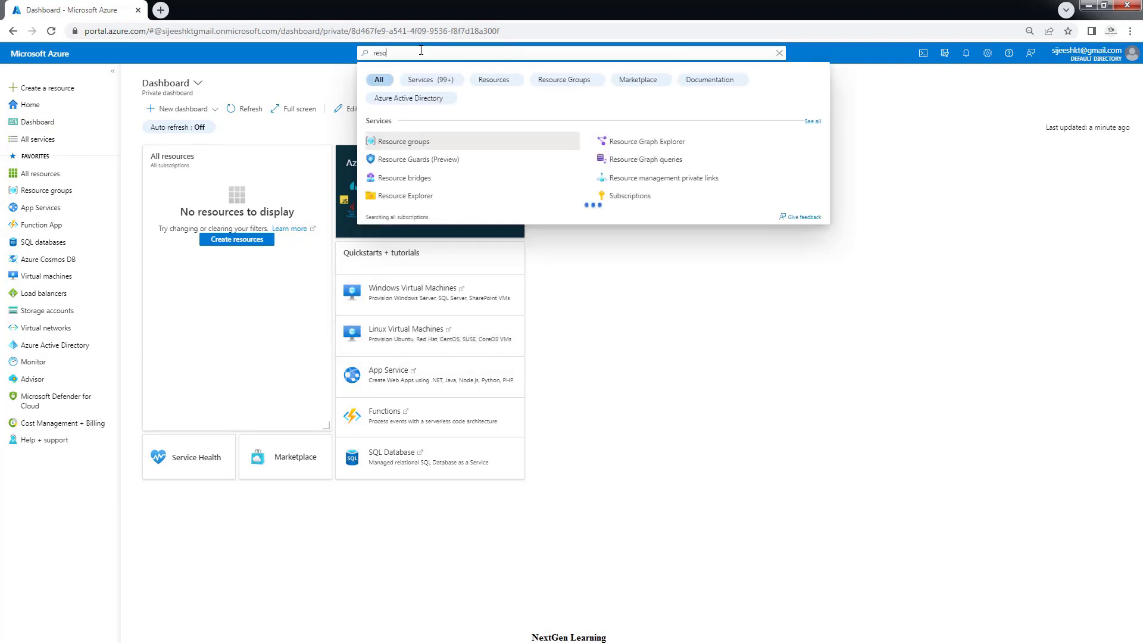
left_click(396, 143)
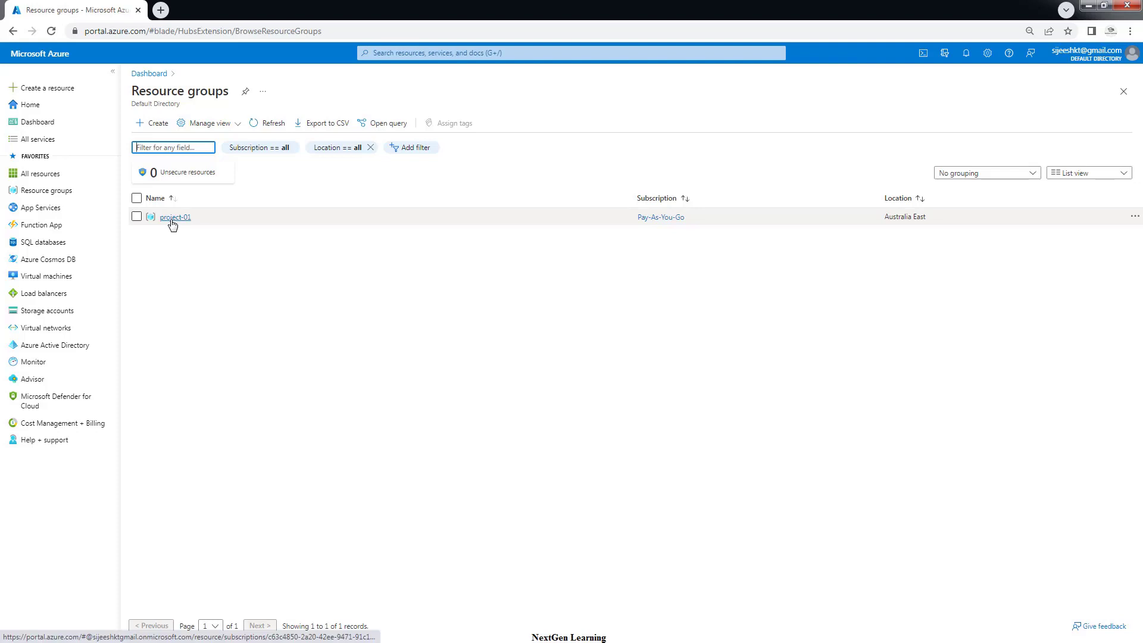
left_click(169, 216)
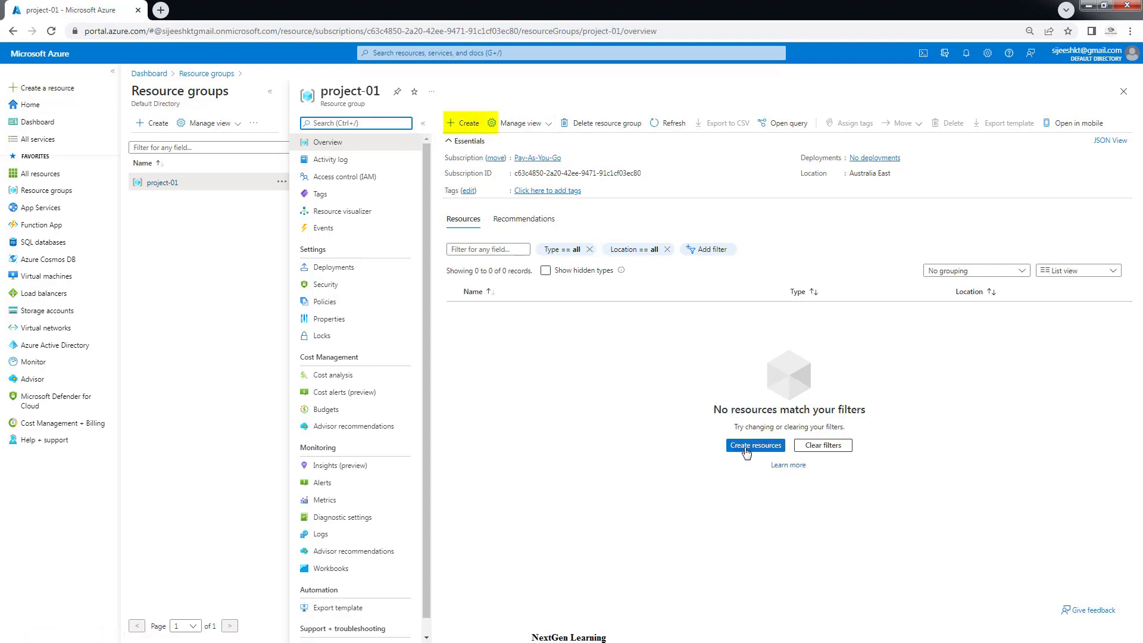
Add a resource to project-01 by searching 'storage ac' and creating a Storage account plan
left_click(469, 126)
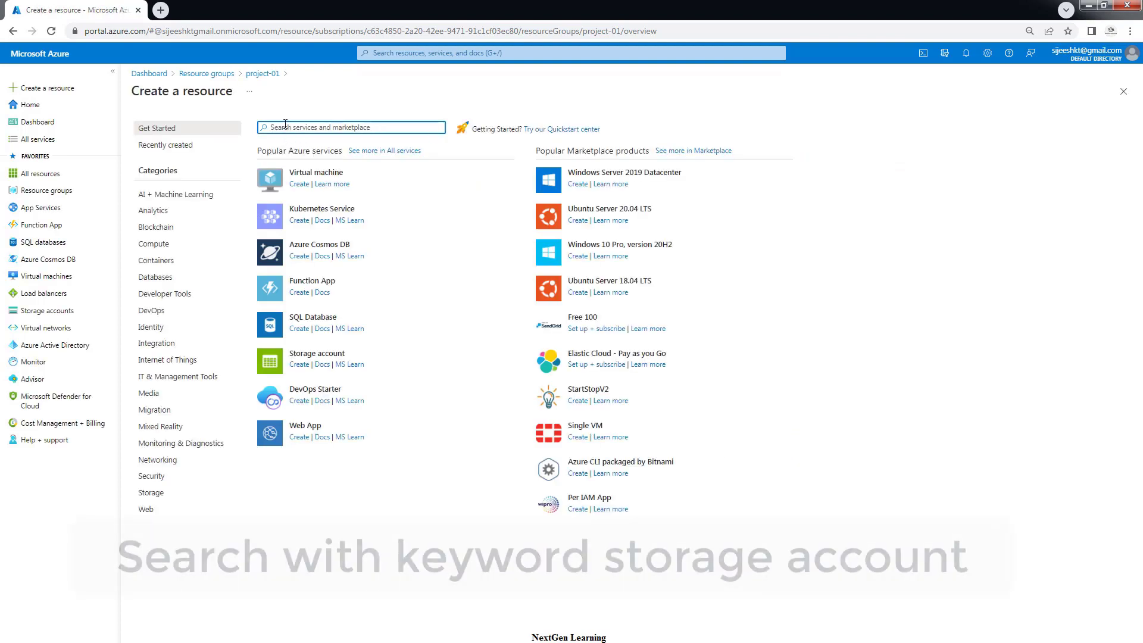
type("s")
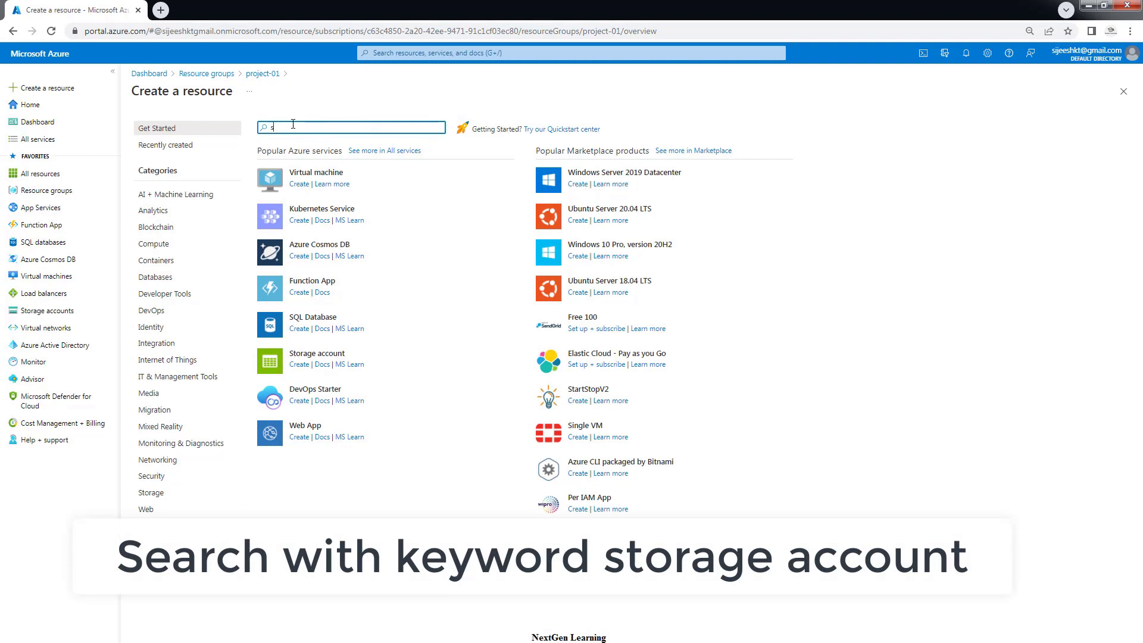
type("tor")
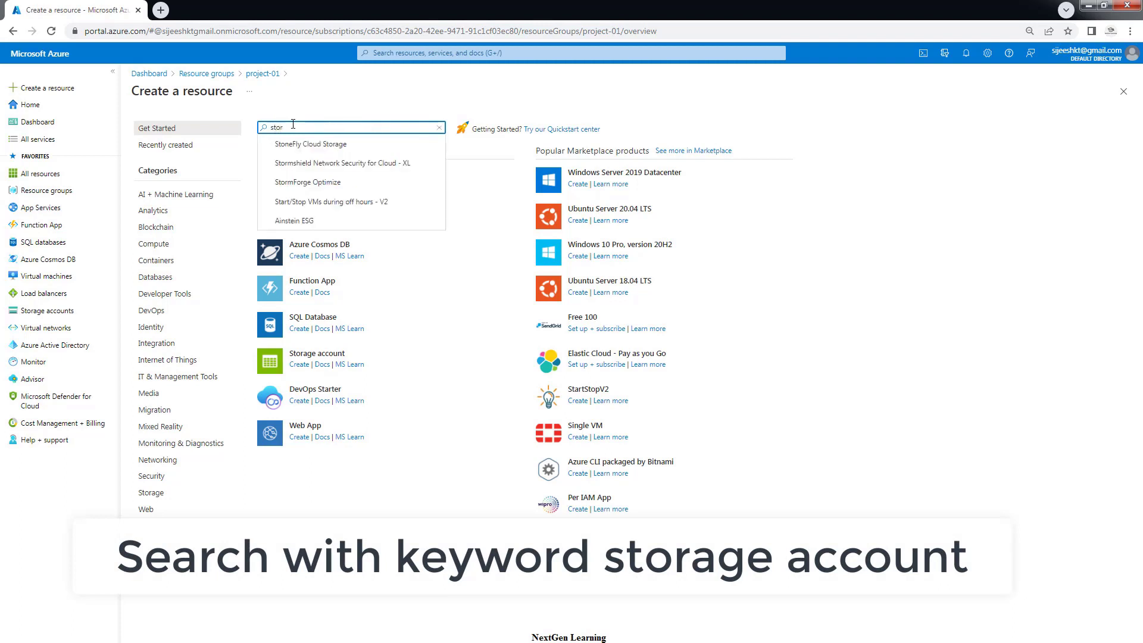
type("age a")
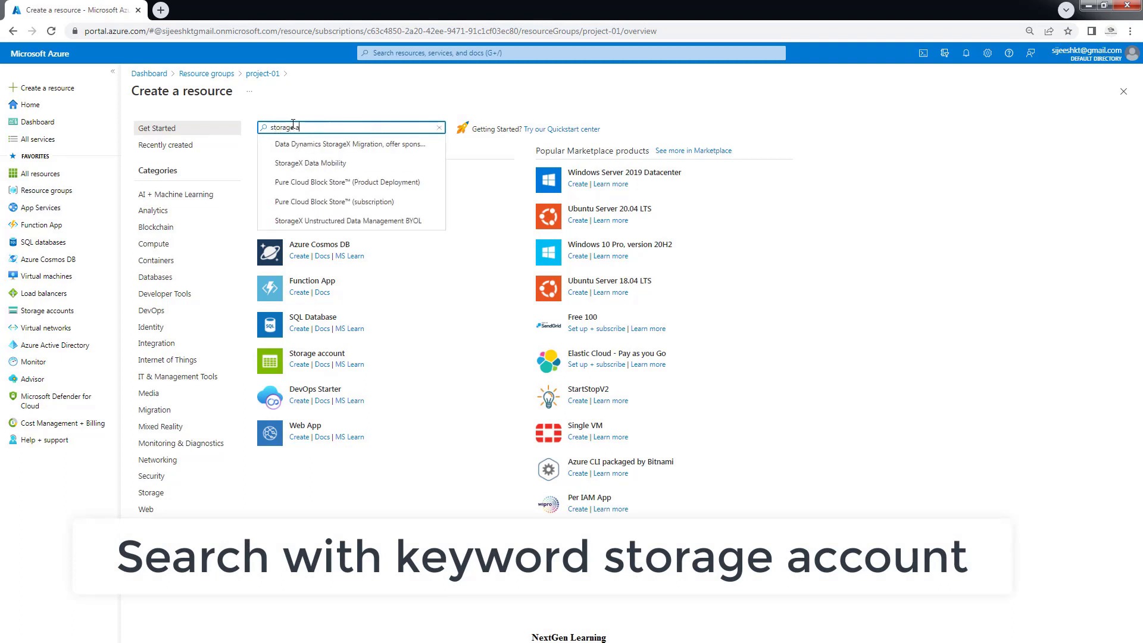
type("cc")
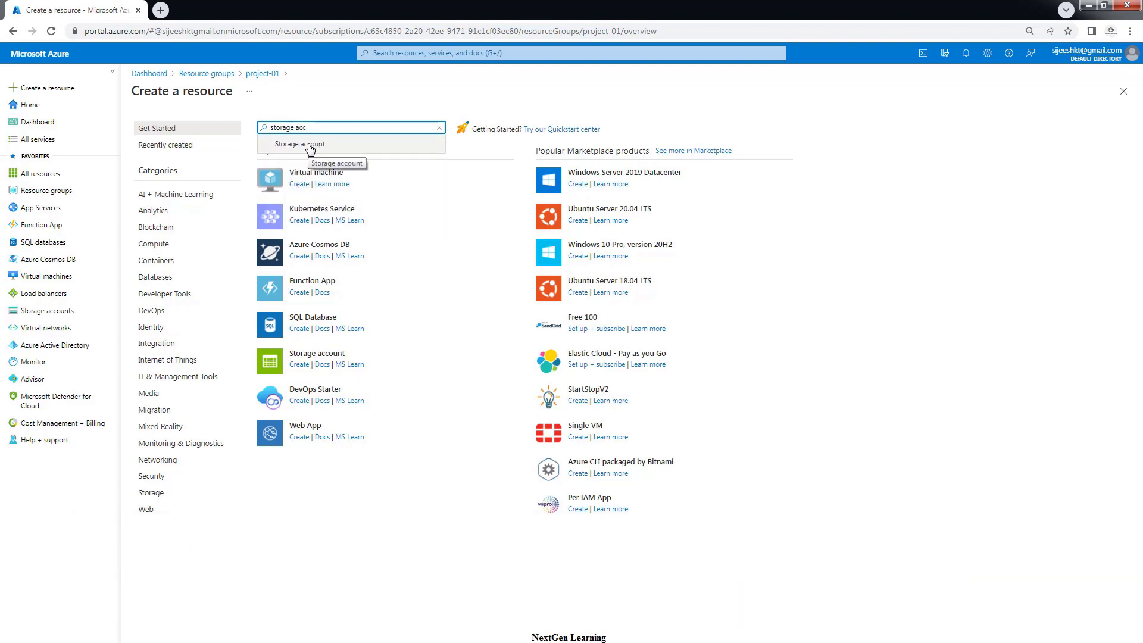
left_click(309, 149)
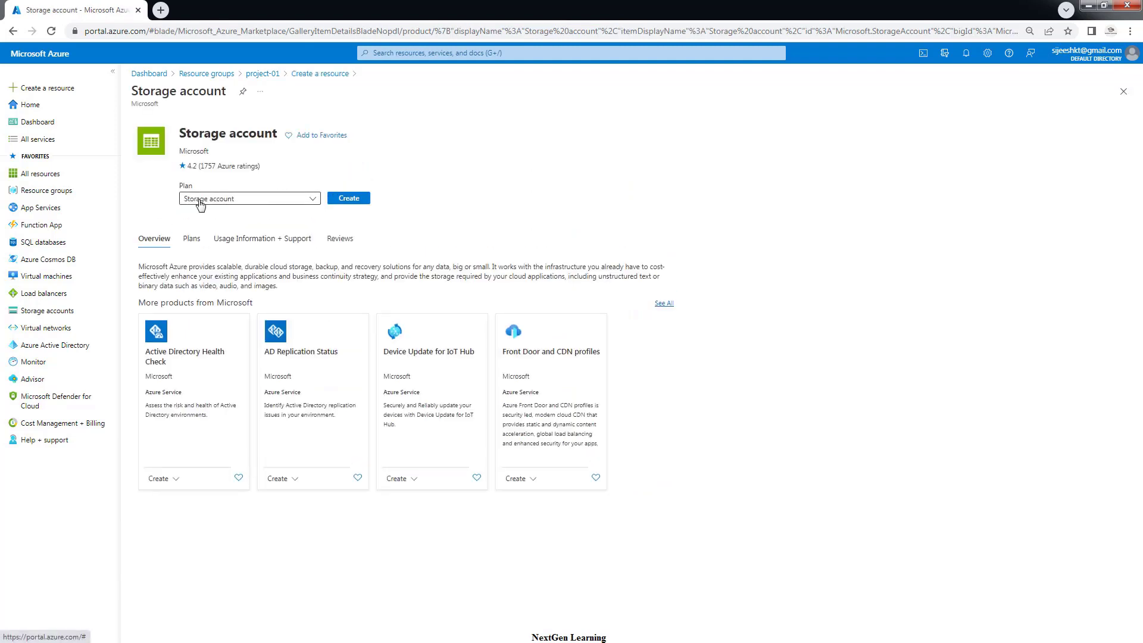
left_click(253, 202)
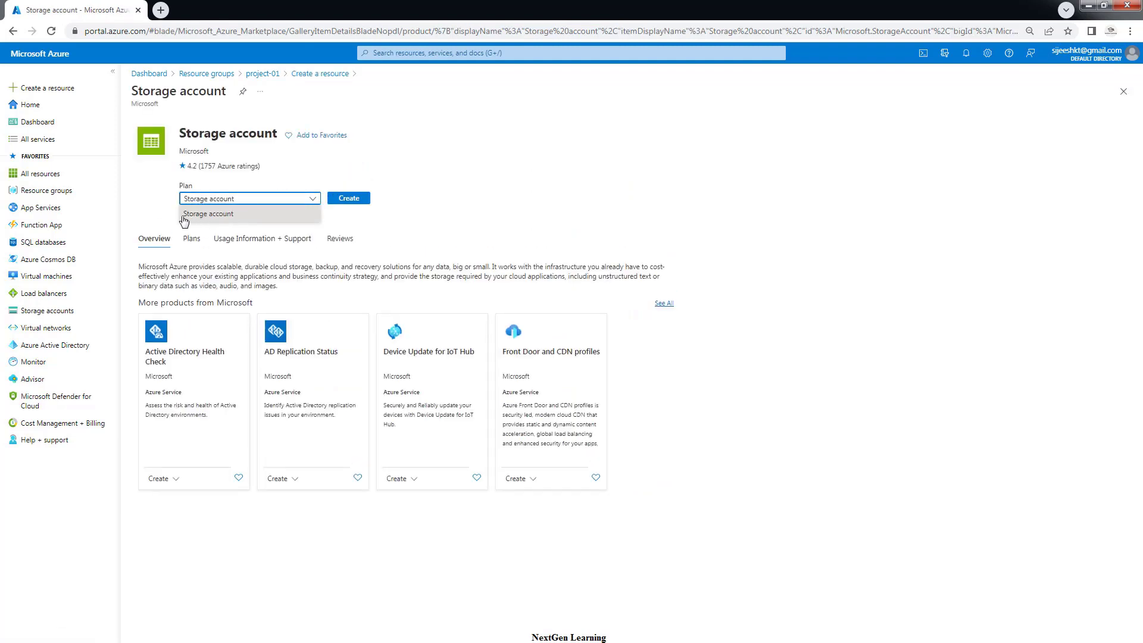
left_click(213, 218)
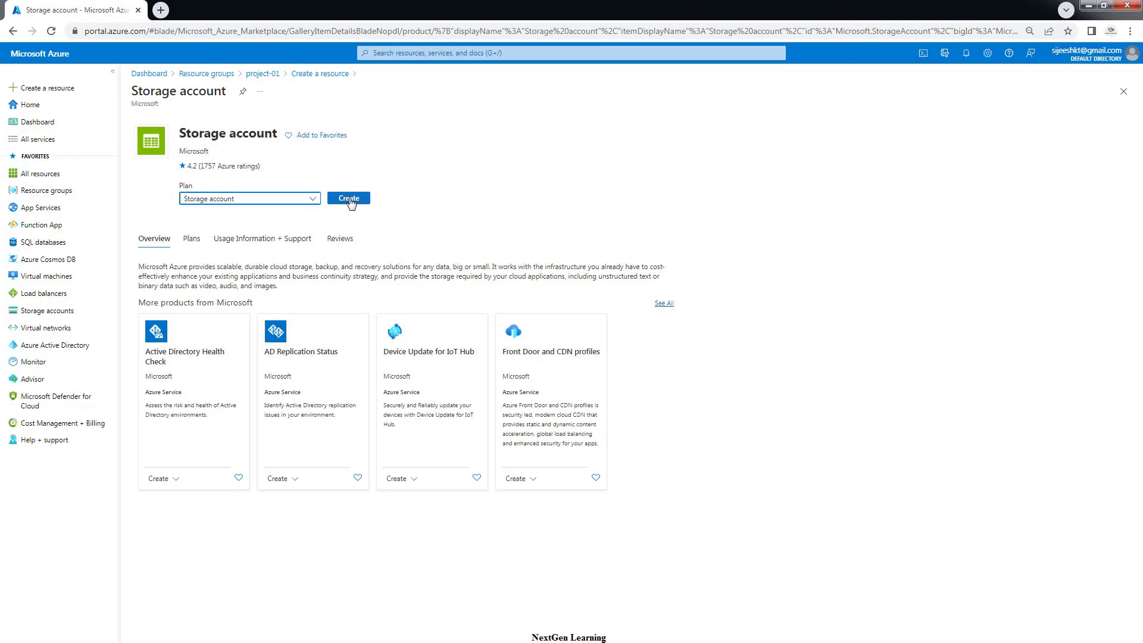
left_click(350, 202)
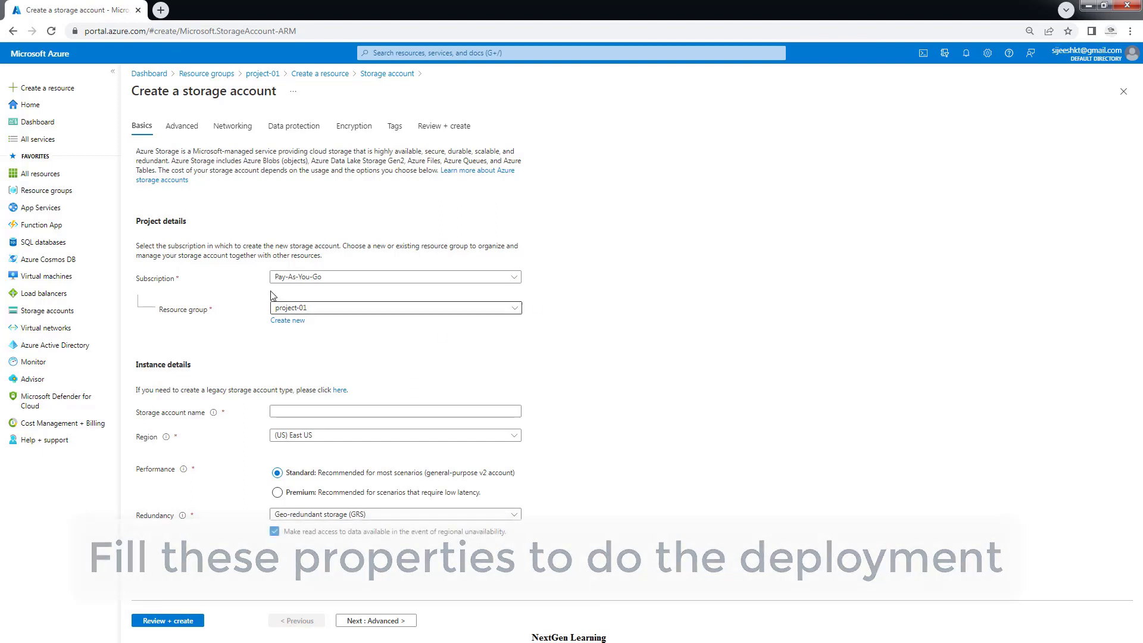
left_click(300, 277)
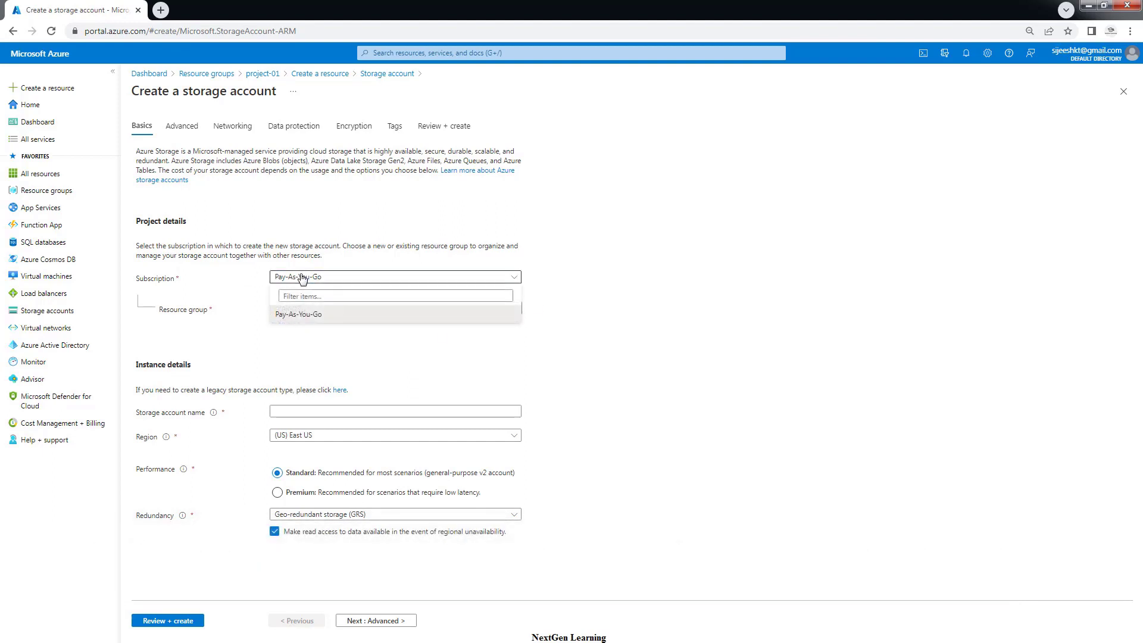
left_click(336, 316)
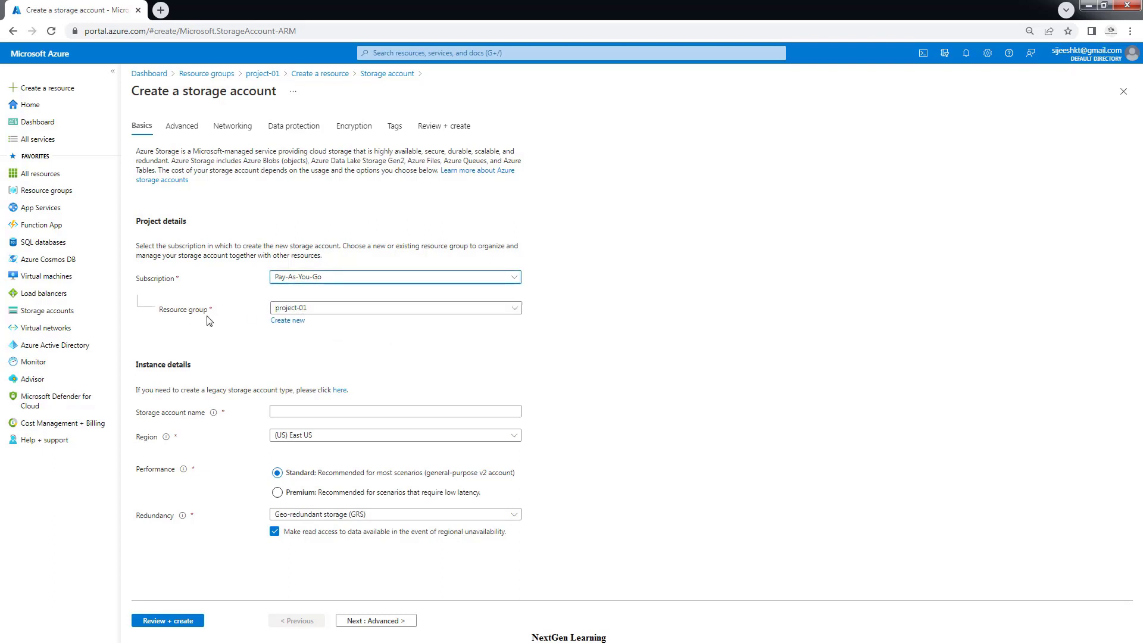
left_click(306, 311)
left_click(297, 349)
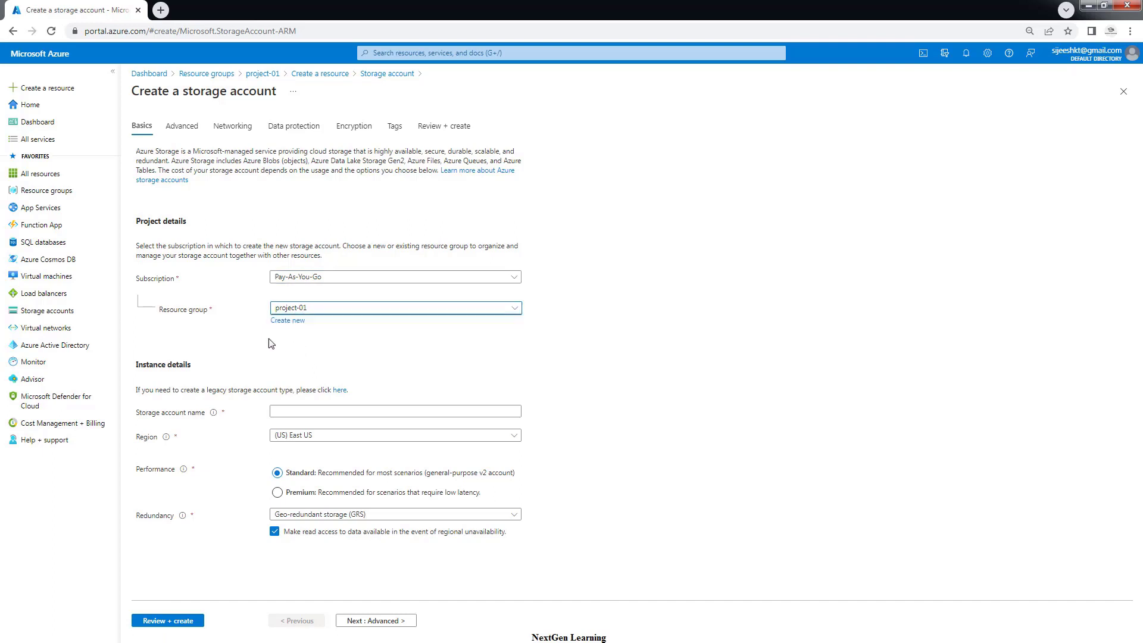
left_click(284, 412)
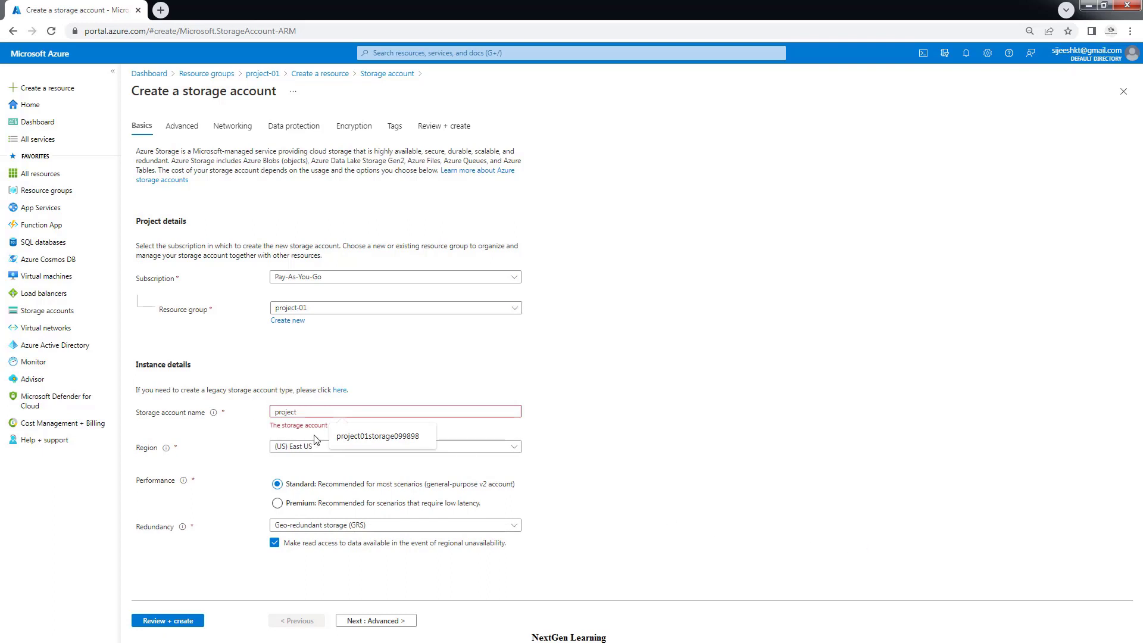
left_click(442, 474)
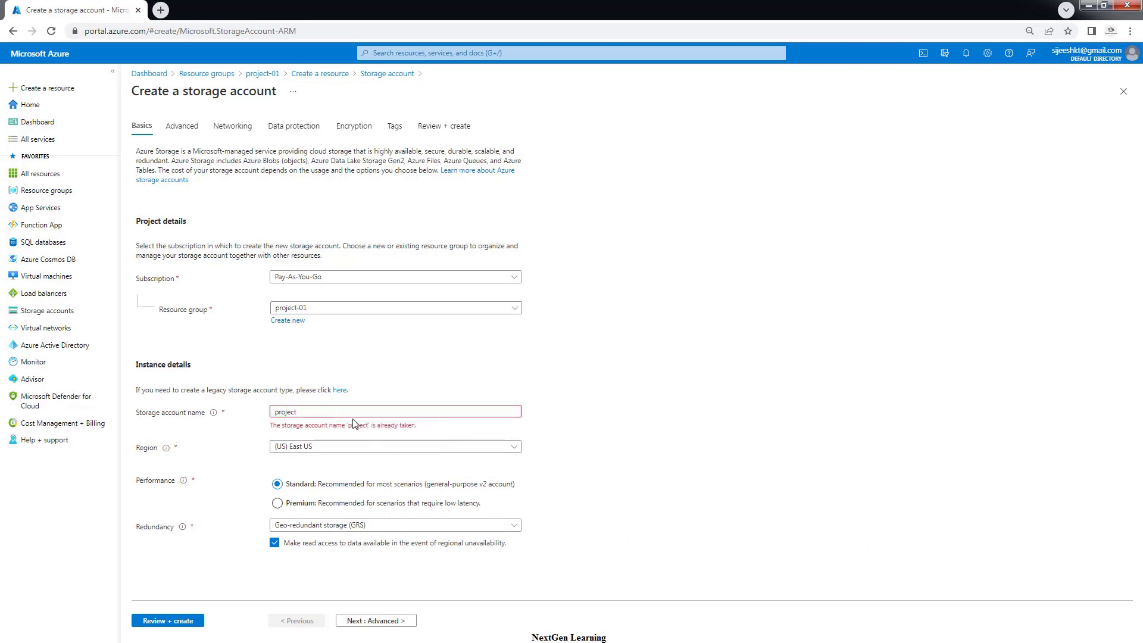
left_click(315, 411)
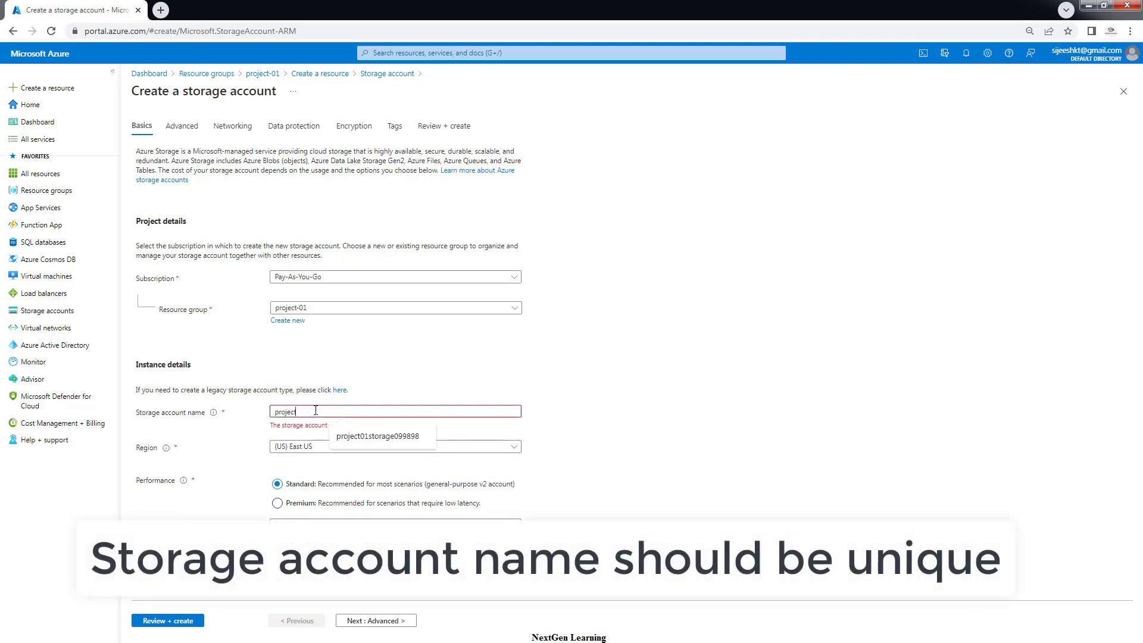
type("01")
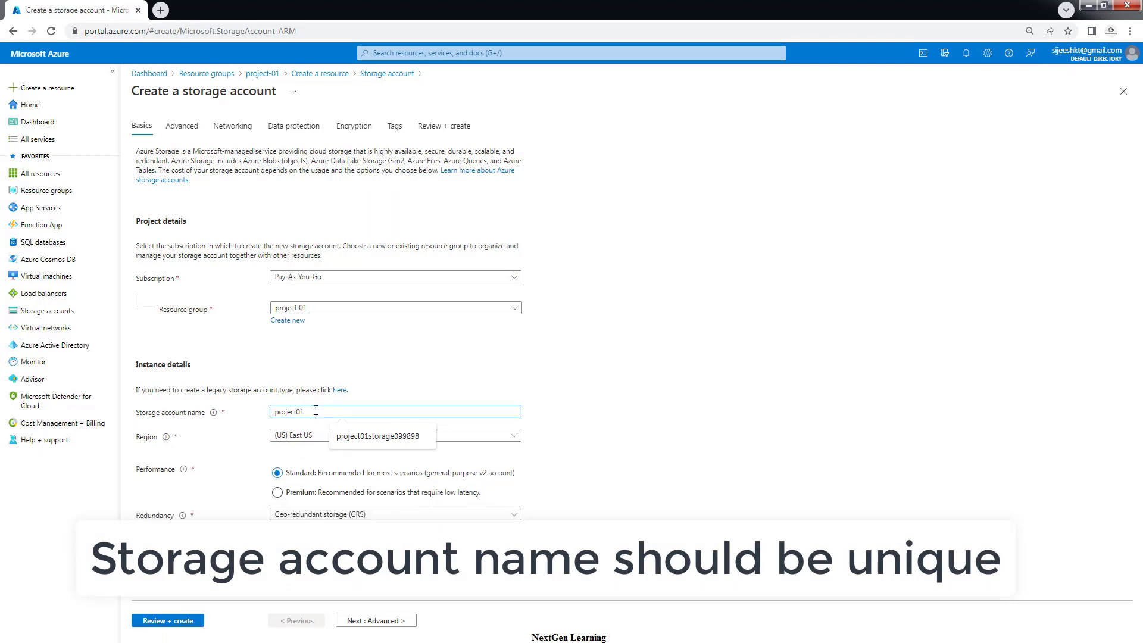
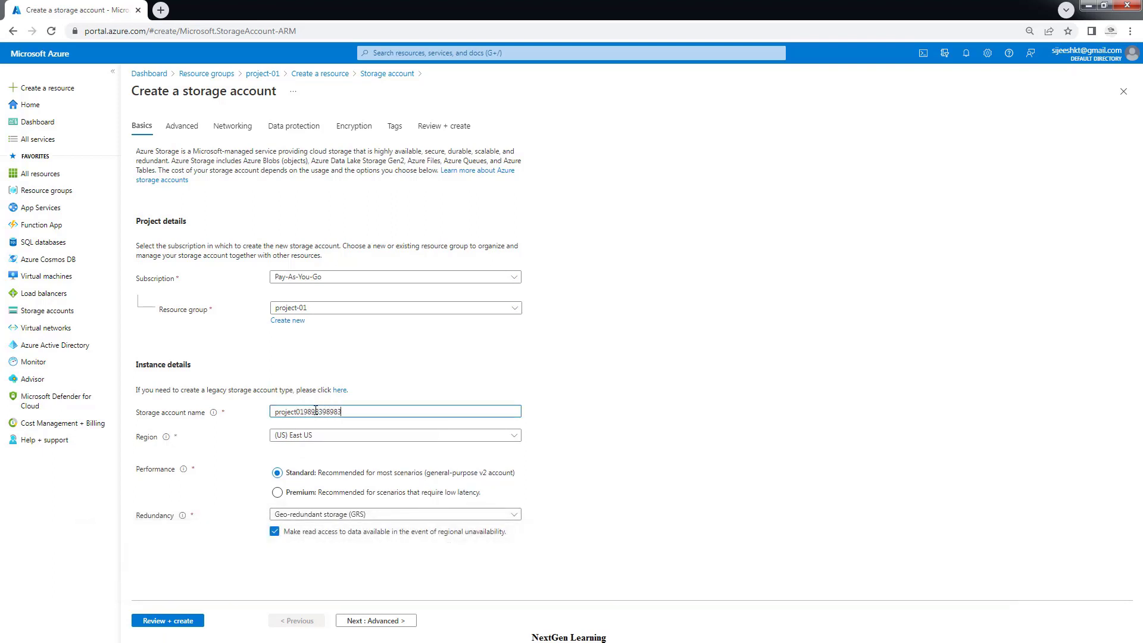
left_click(656, 437)
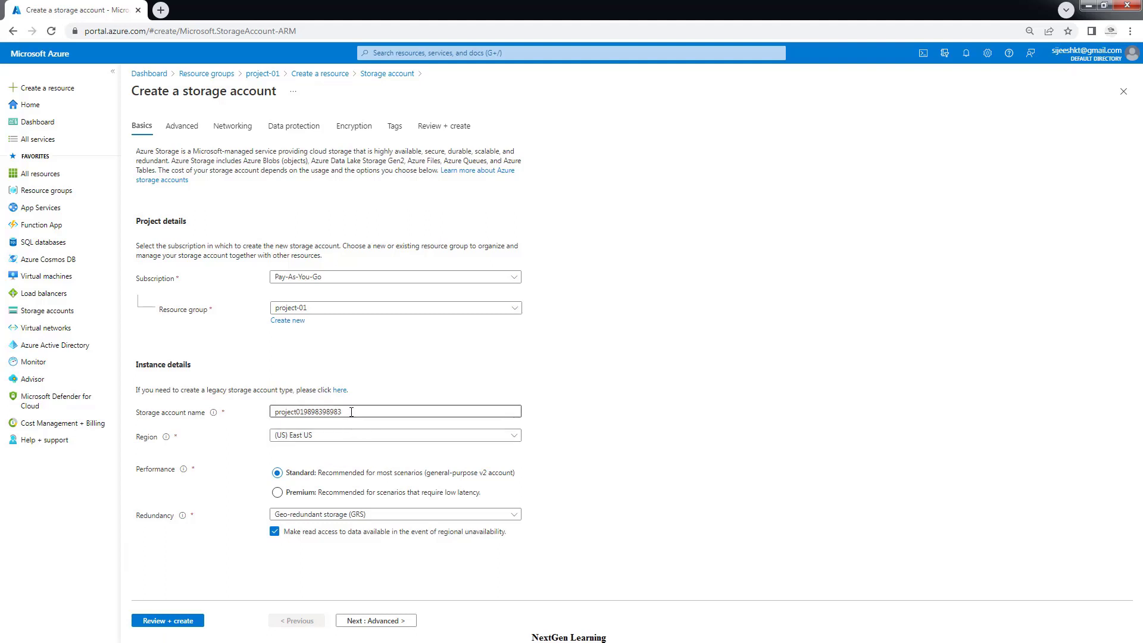
left_click_drag(351, 412, 270, 411)
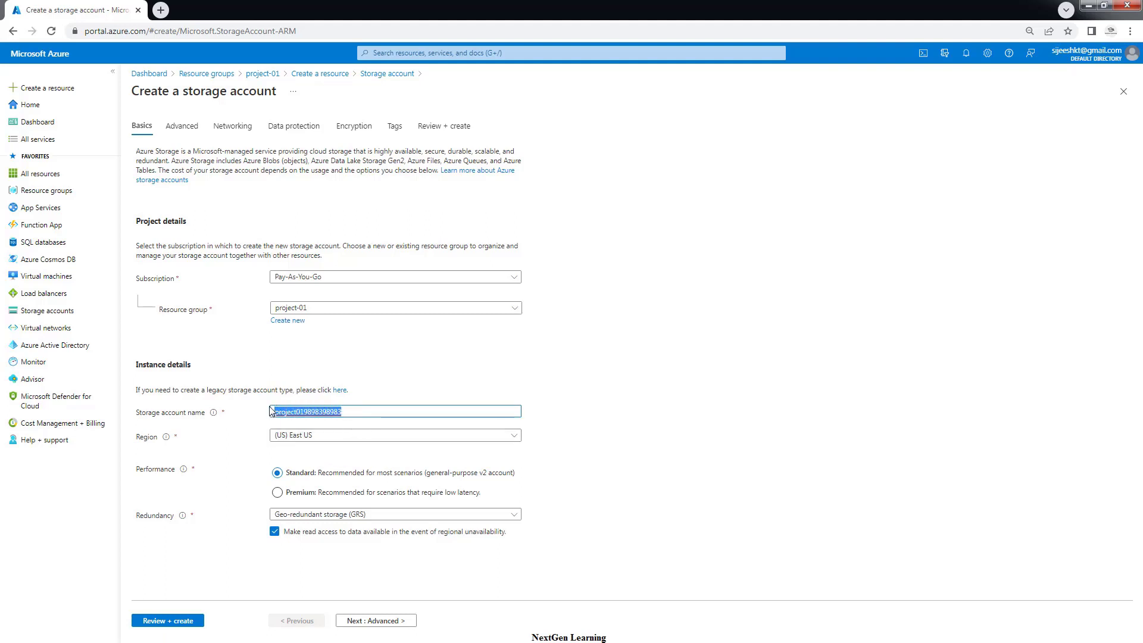
left_click(355, 409)
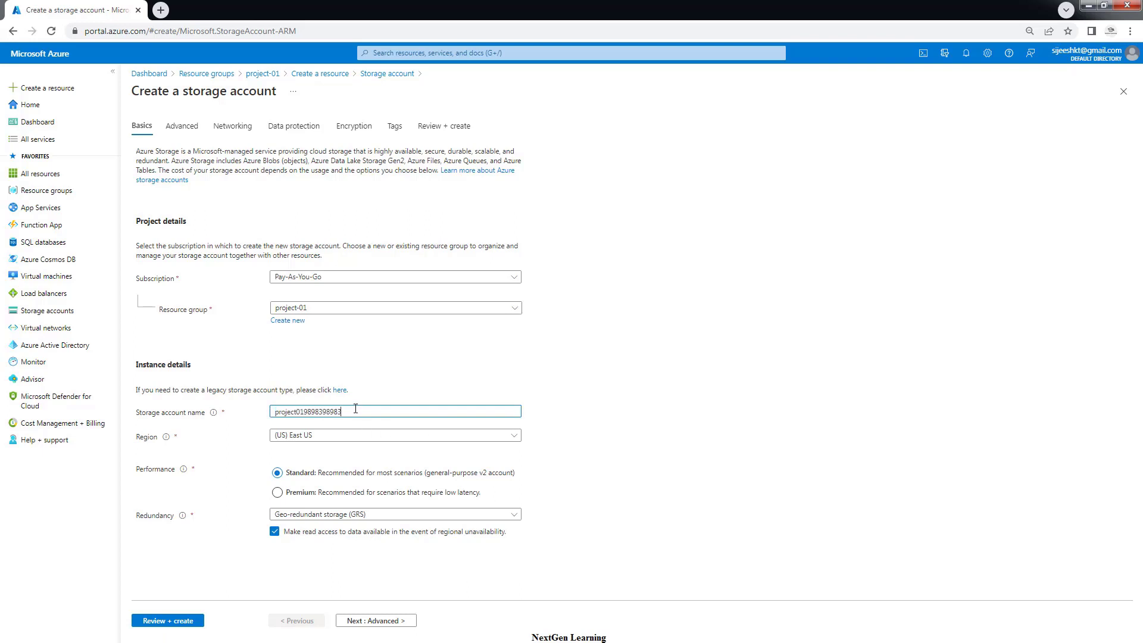
Set the region to Australia East and redundancy to Locally-redundant storage (LRS)
left_click(309, 437)
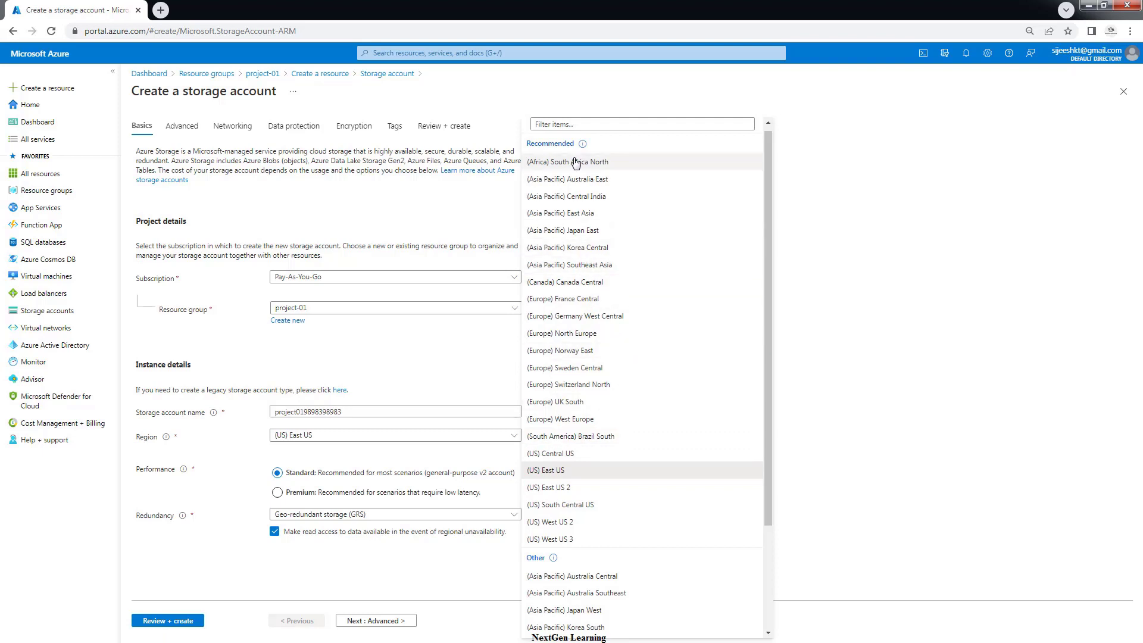
left_click(564, 125)
type("aus")
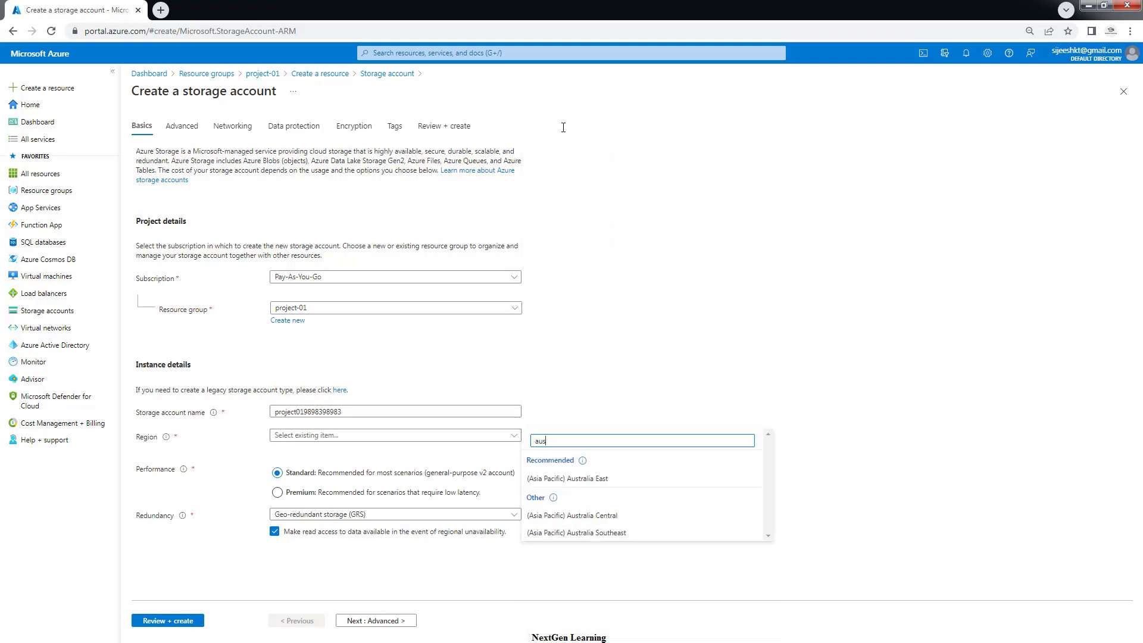
left_click(587, 480)
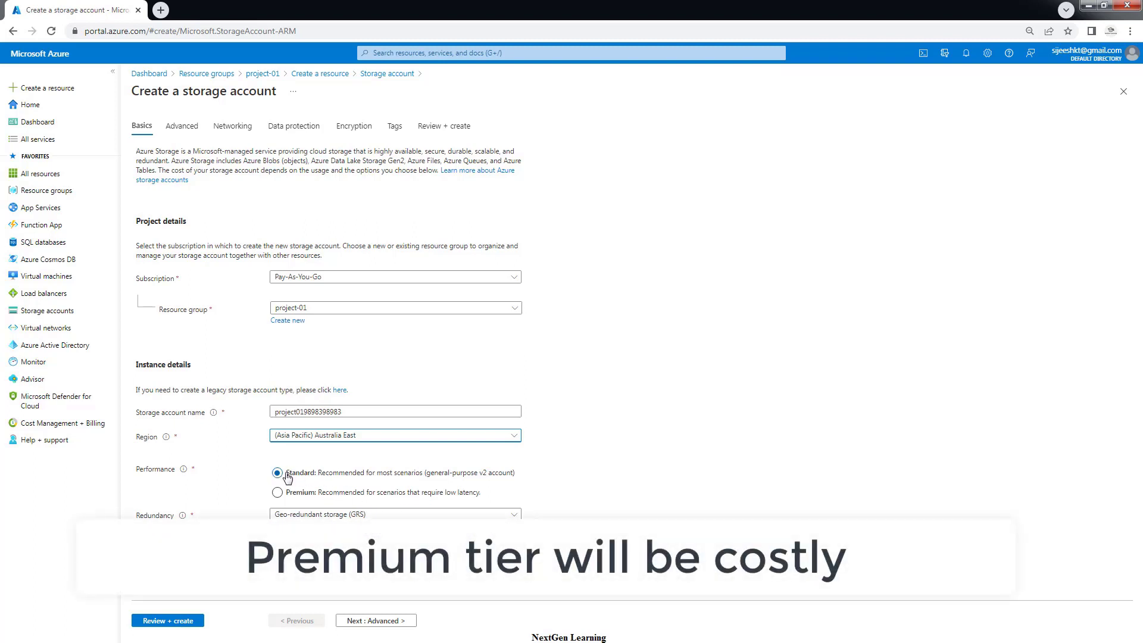
left_click(292, 515)
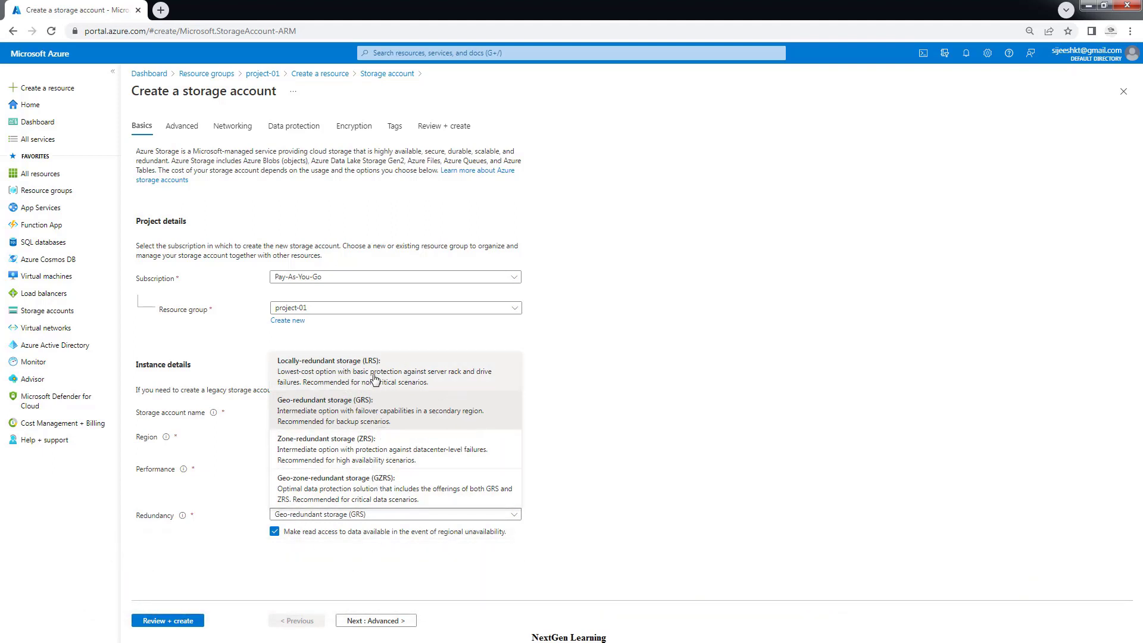
left_click(350, 367)
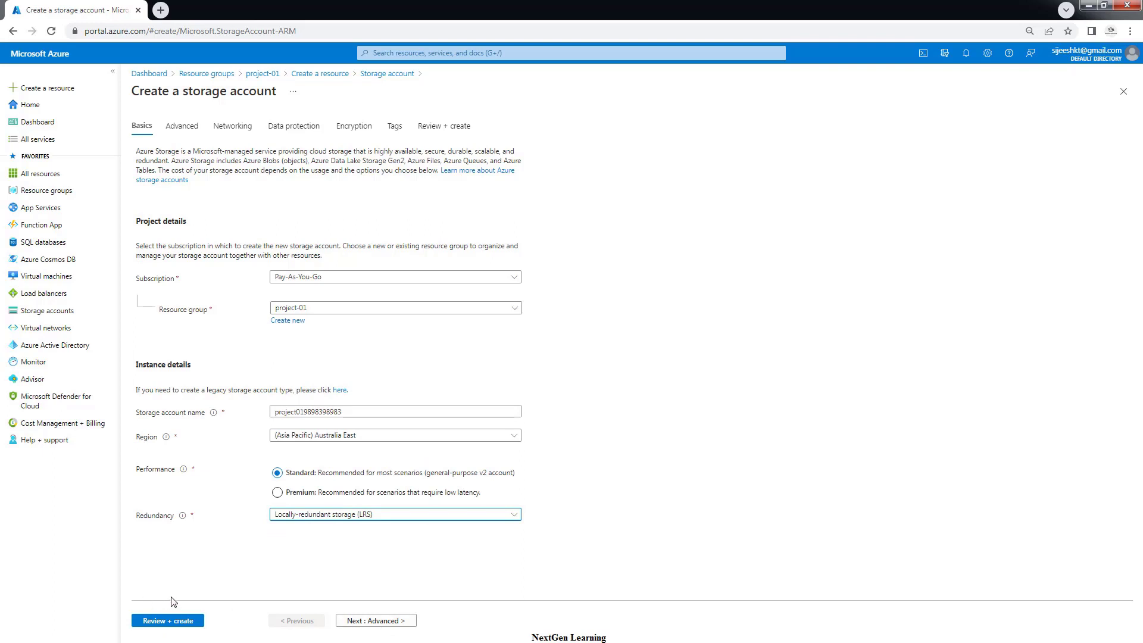
Tick Enable hierarchical namespace on the Advanced tab, then continue to Networking
left_click(389, 621)
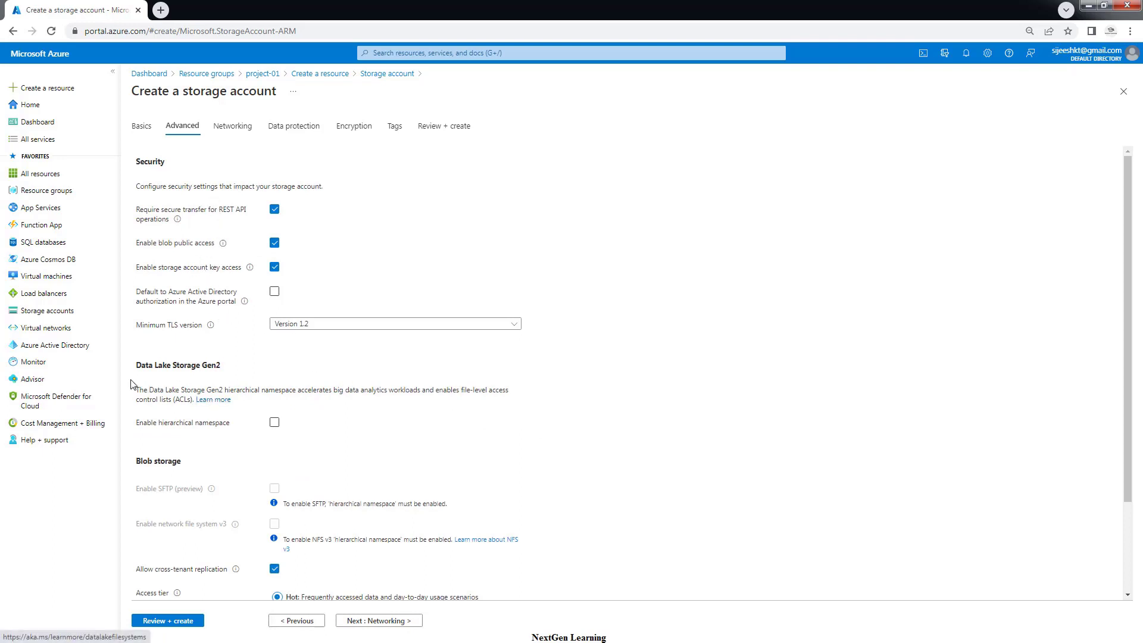
left_click(273, 423)
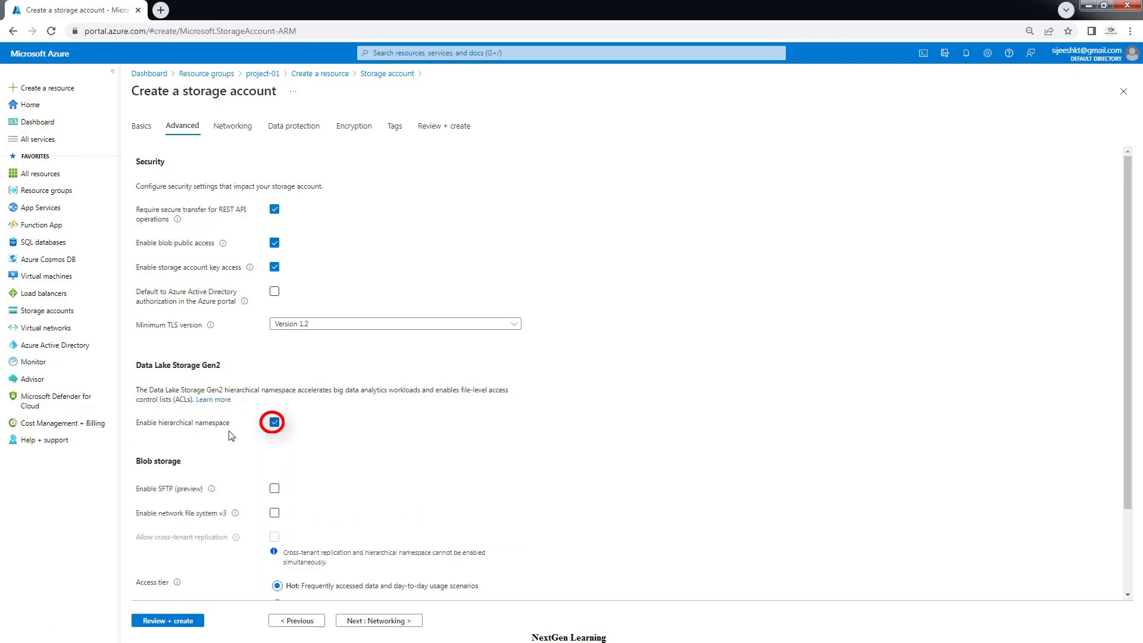
left_click(274, 423)
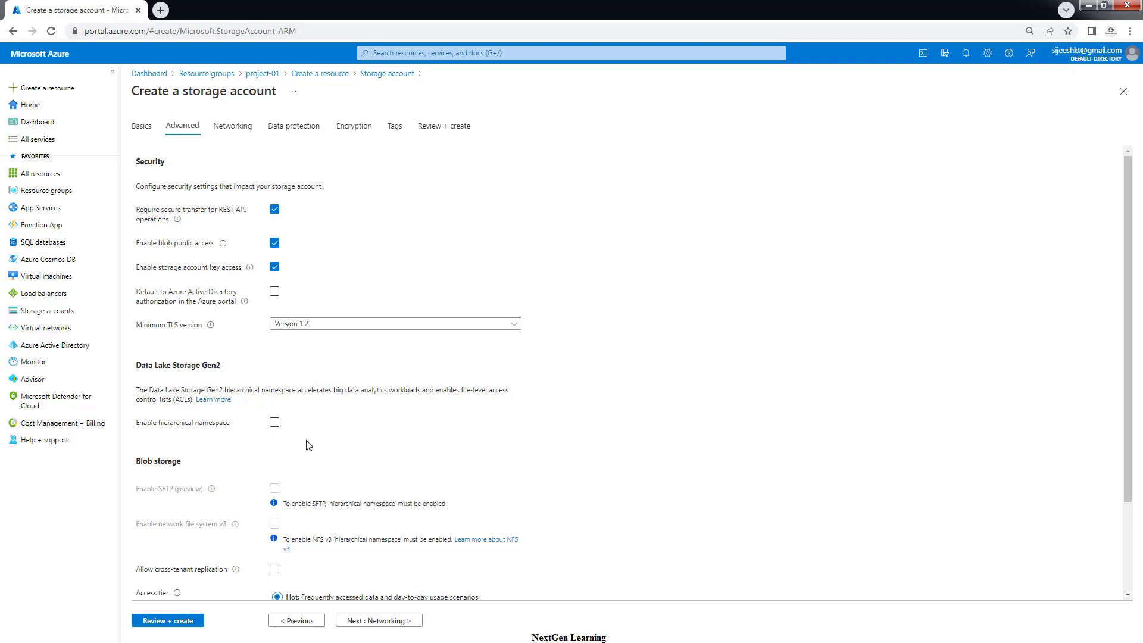
left_click(275, 422)
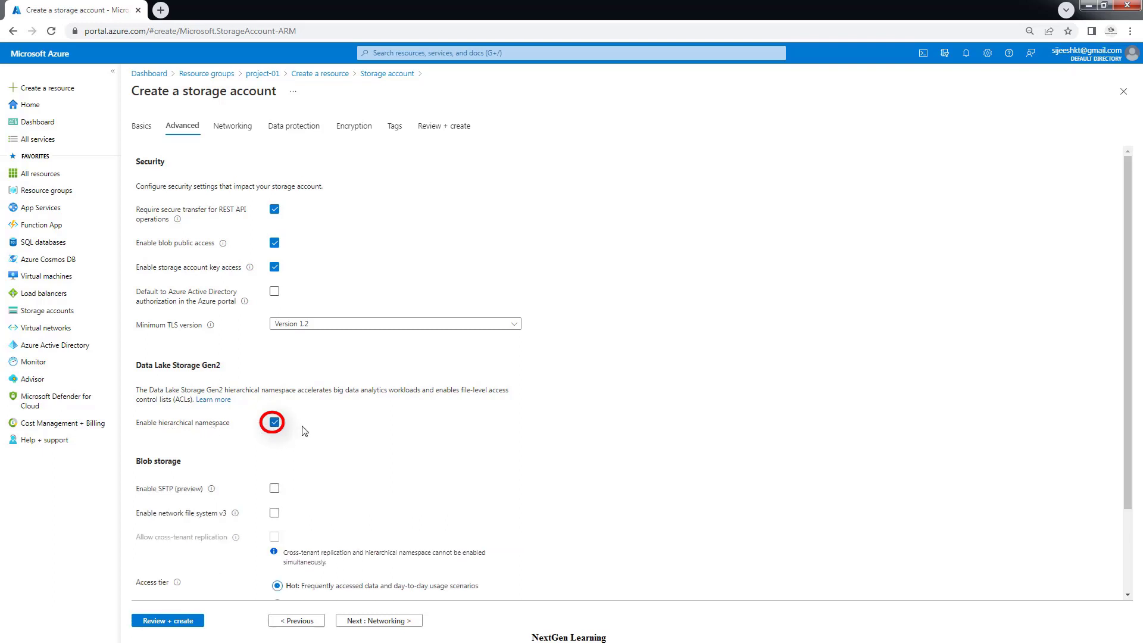
left_click(390, 620)
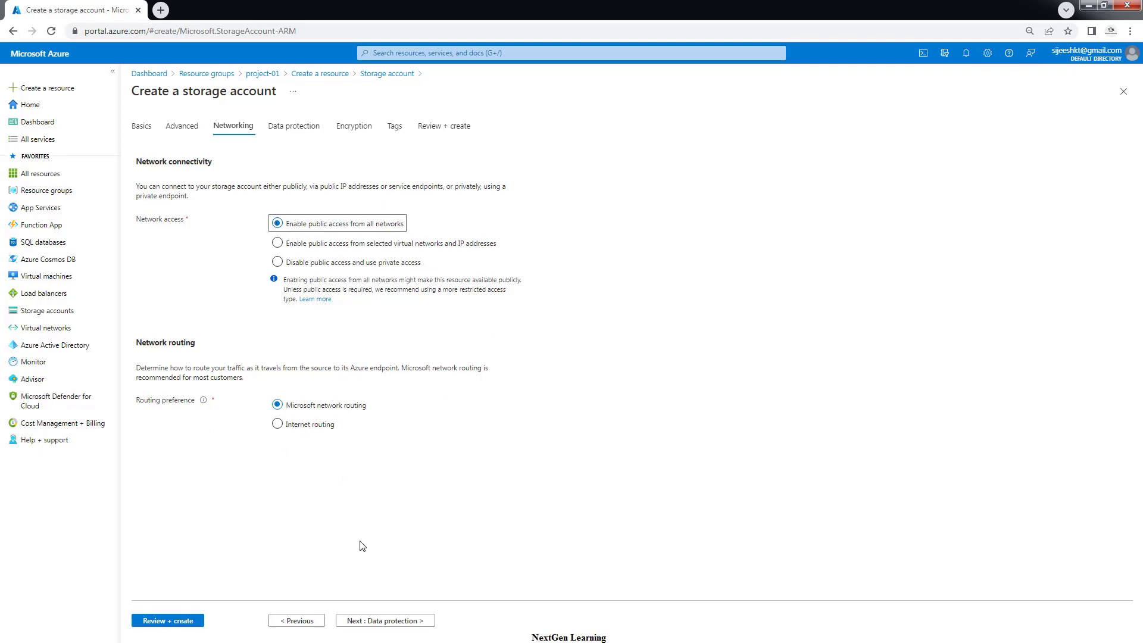
Move past Data protection, Encryption and Tags defaults to Review + create until validation passes
left_click(385, 619)
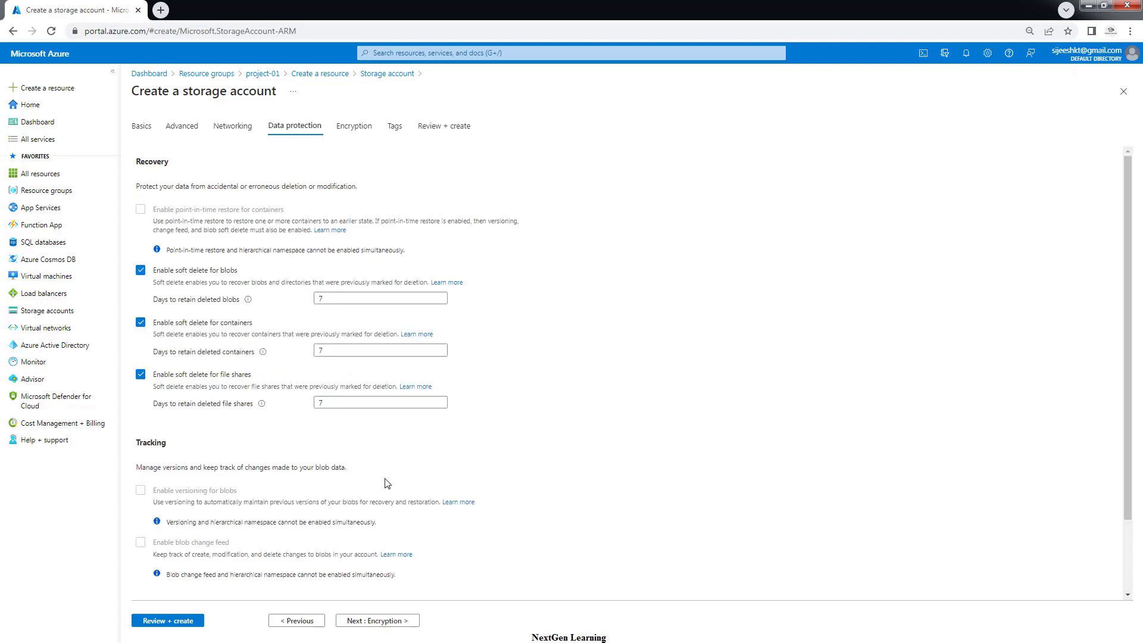
scroll(399, 429, "down", 2)
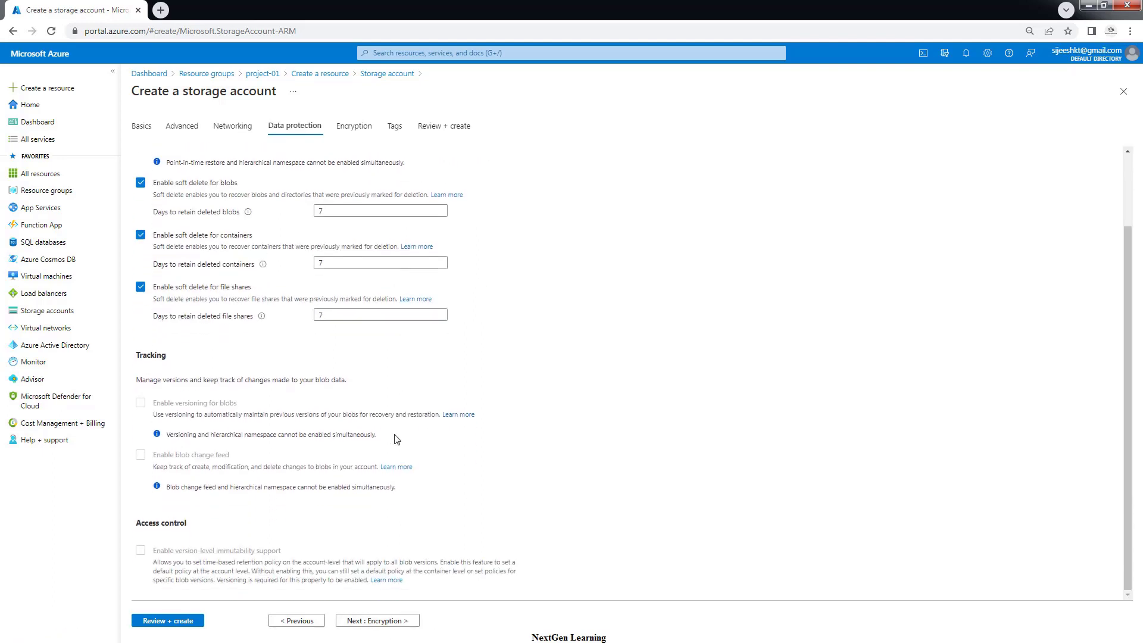
scroll(396, 443, "up", 2)
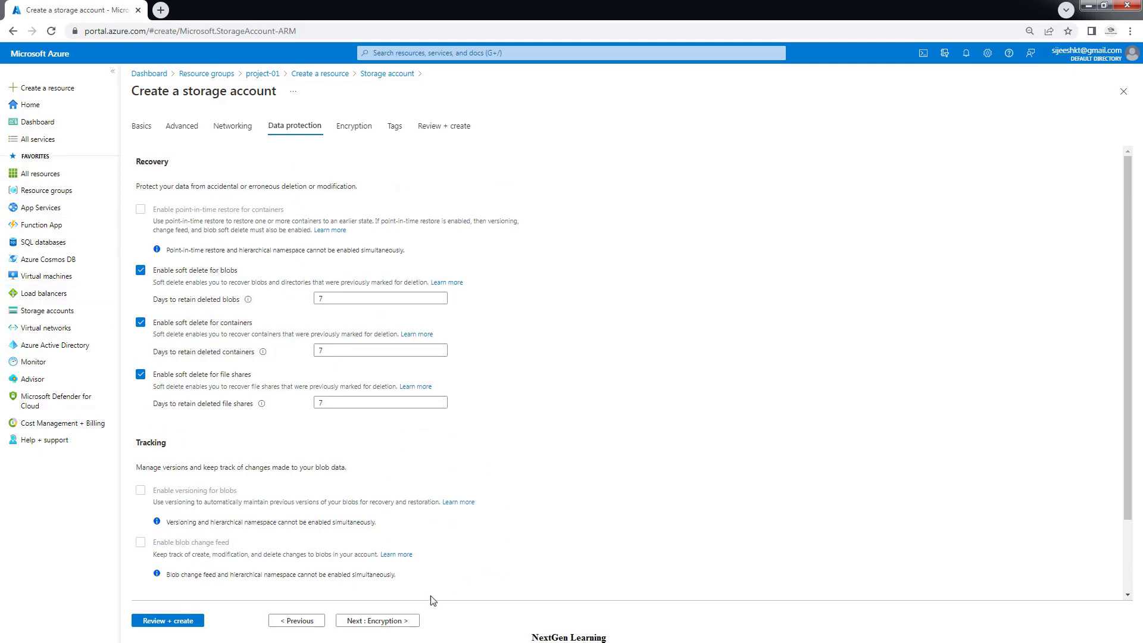
left_click(391, 621)
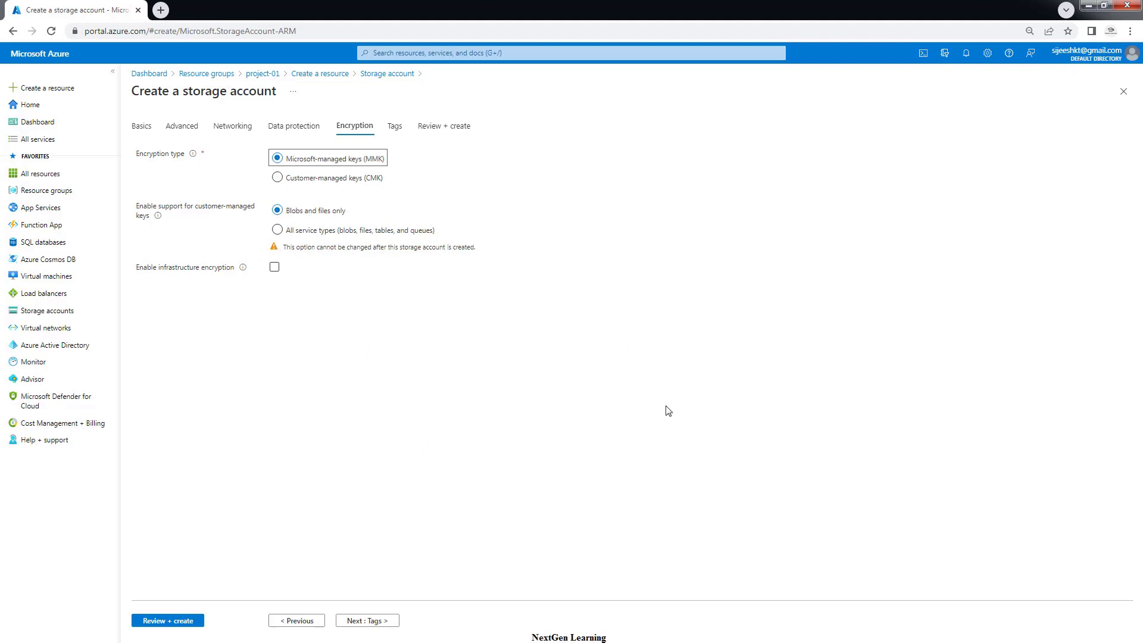
left_click(371, 627)
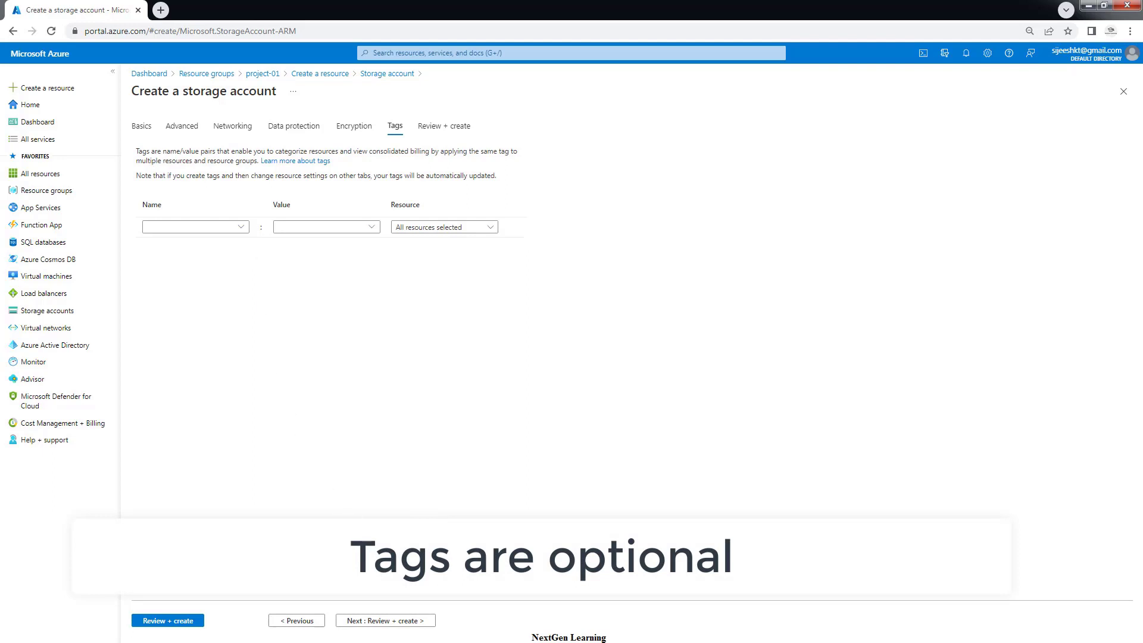
left_click(386, 621)
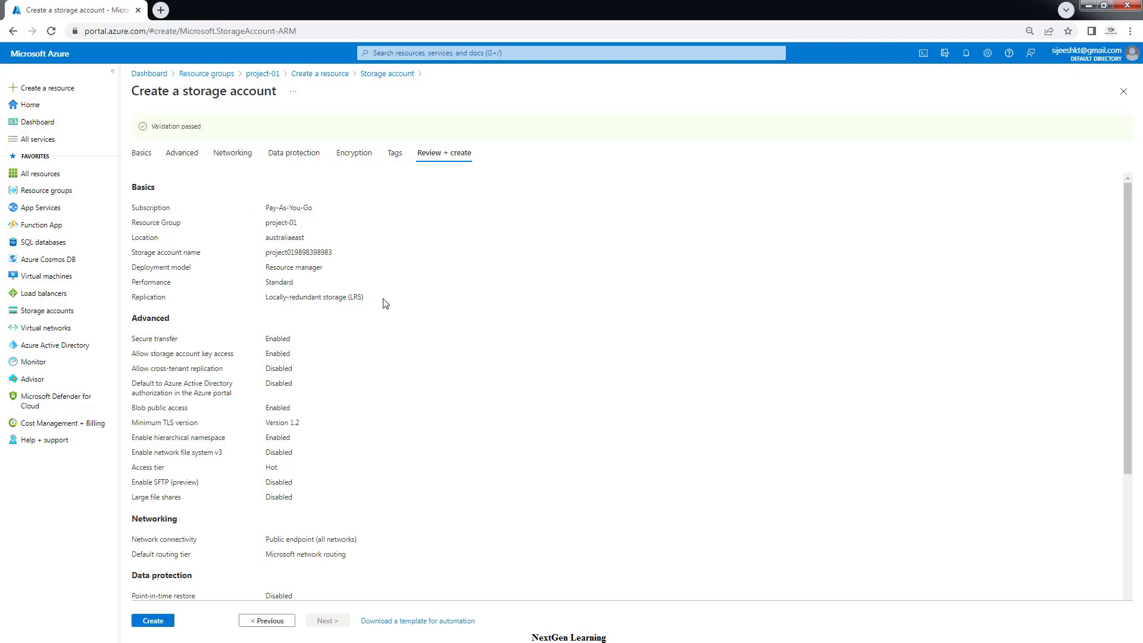
left_click_drag(153, 126, 234, 130)
left_click(154, 621)
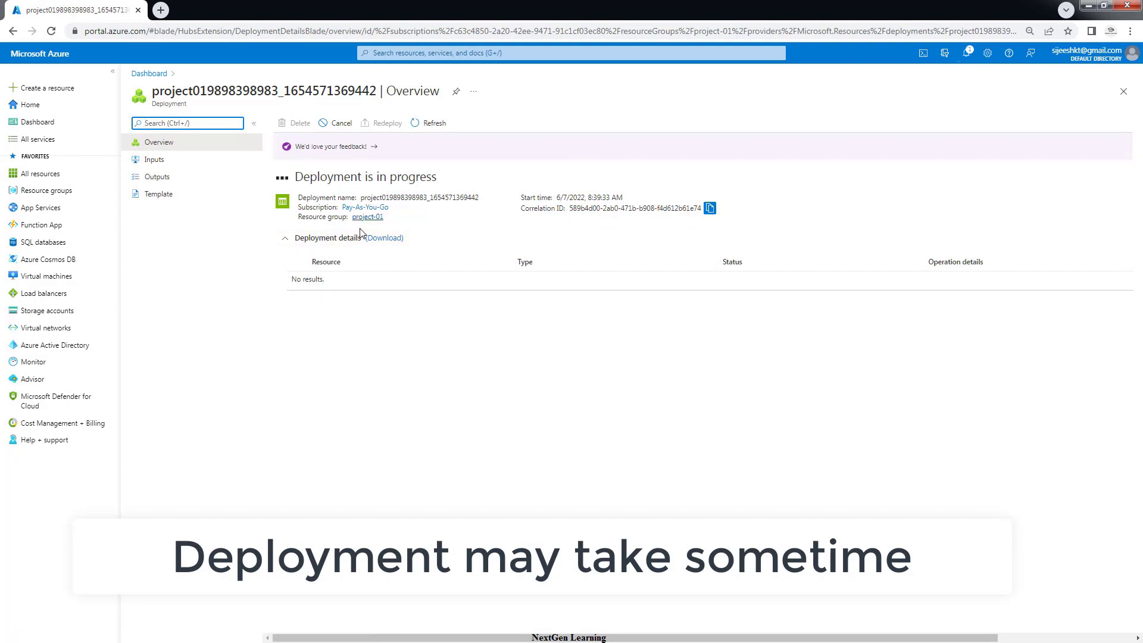
left_click(429, 124)
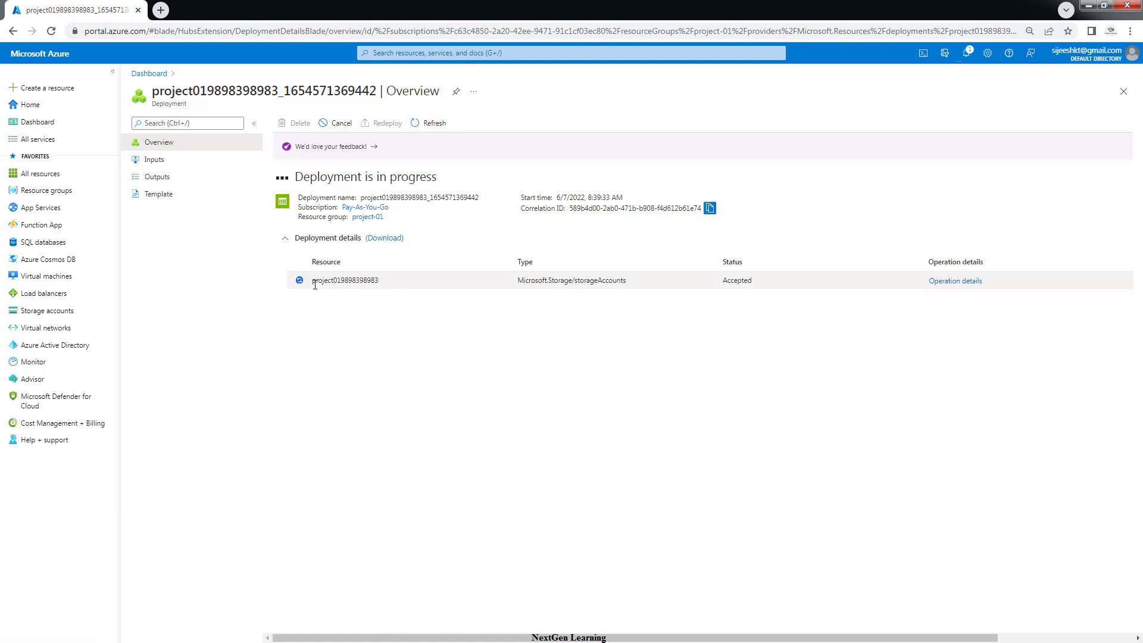
left_click_drag(312, 282, 370, 281)
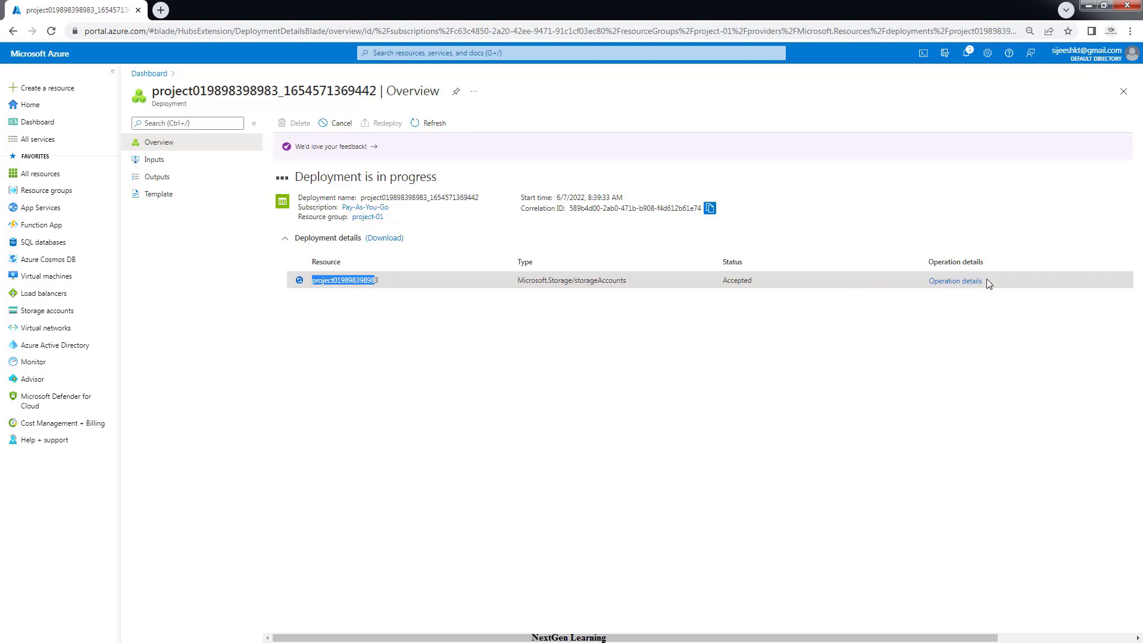
left_click(426, 132)
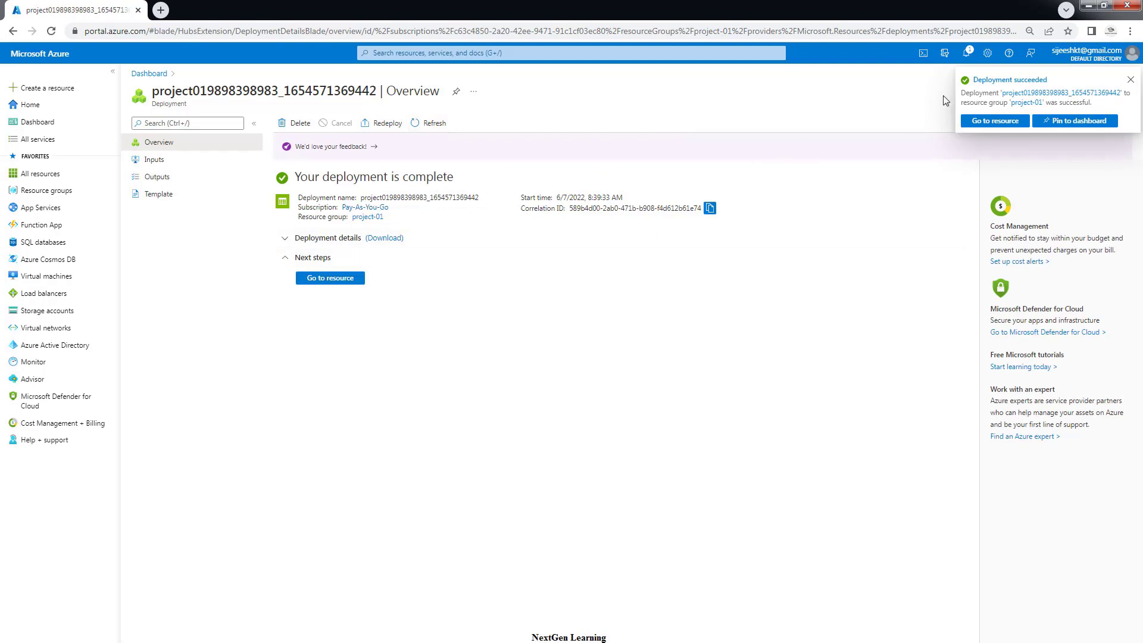
left_click(332, 279)
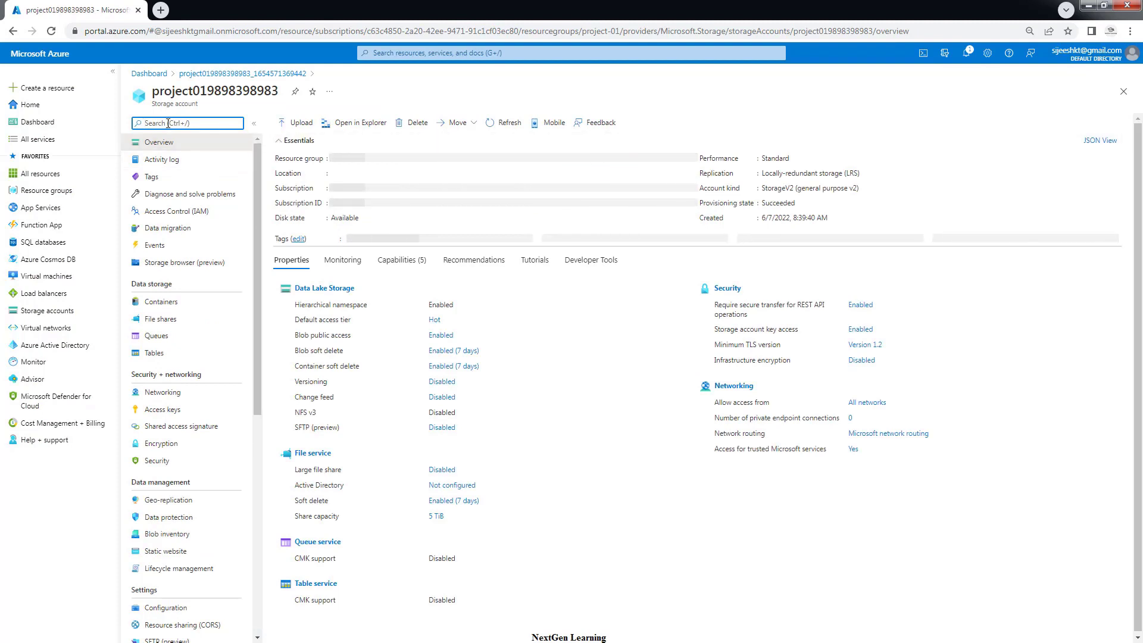
left_click_drag(198, 104, 151, 91)
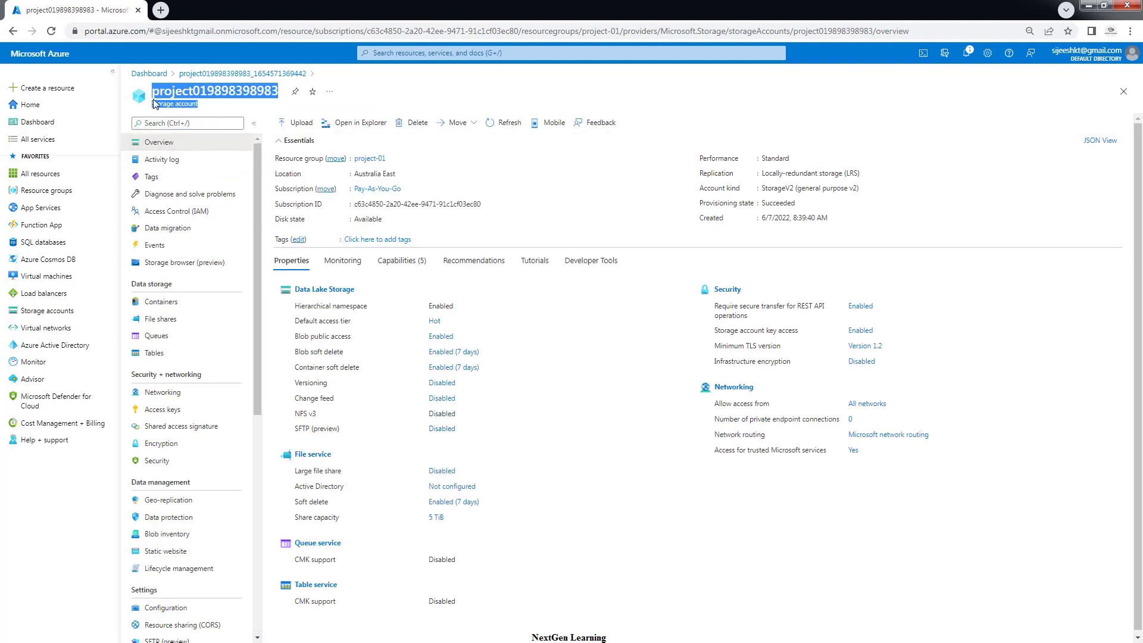
left_click(316, 295)
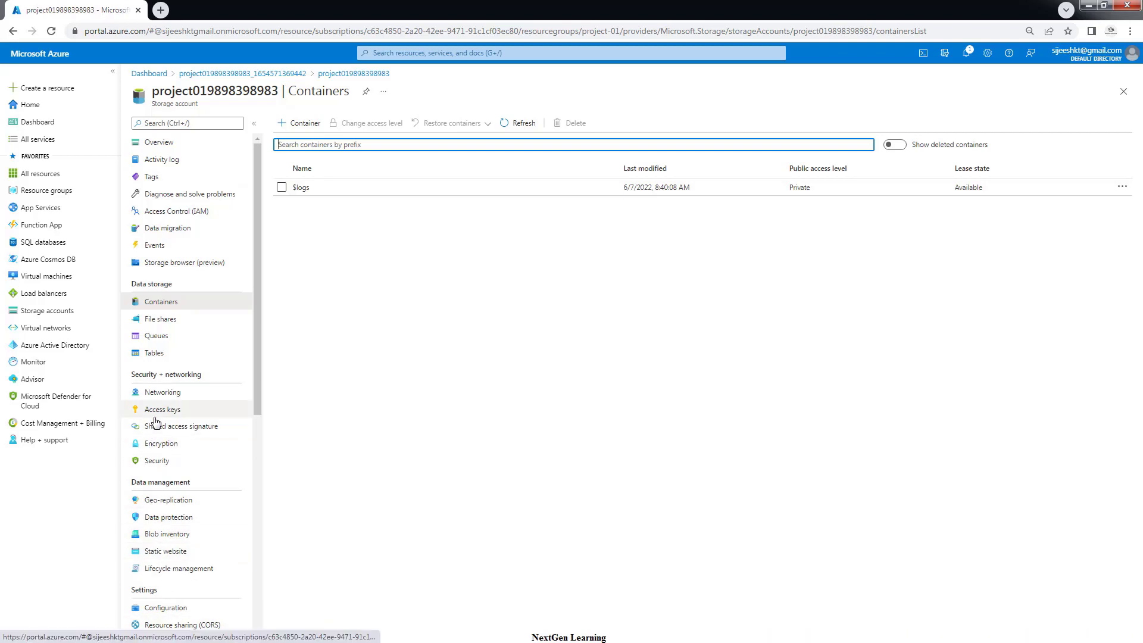
mouse_move(256, 340)
left_mouse_down()
mouse_move(255, 571)
mouse_move(258, 291)
left_mouse_up()
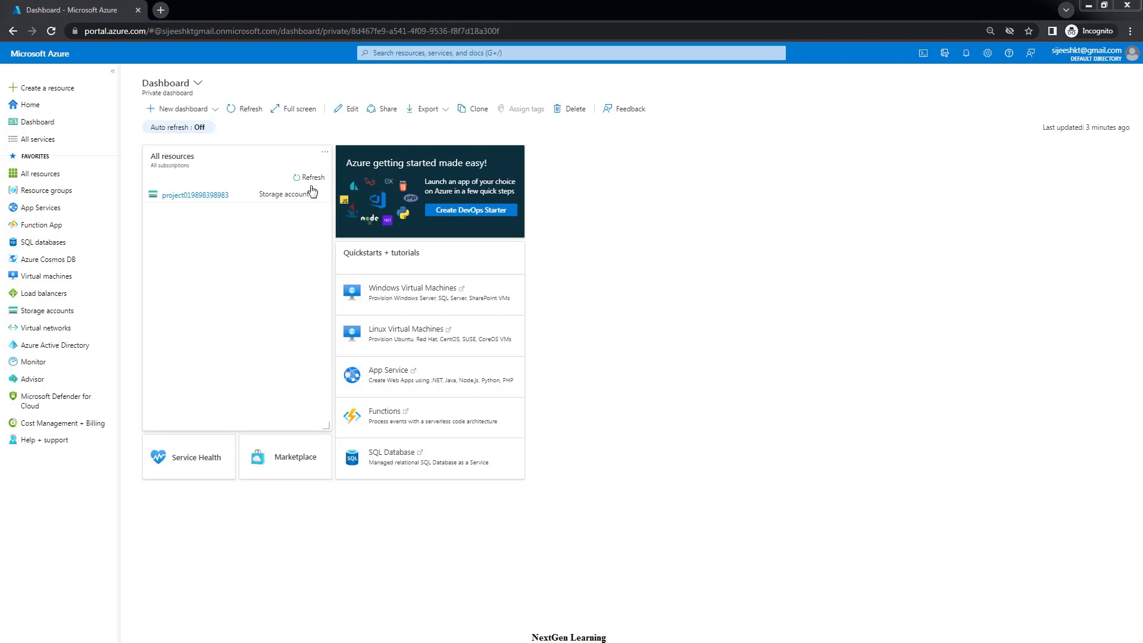
Search 'data' in the portal, then find Data Factory under Create a resource via 'data factor'
left_click(372, 52)
type("data fac")
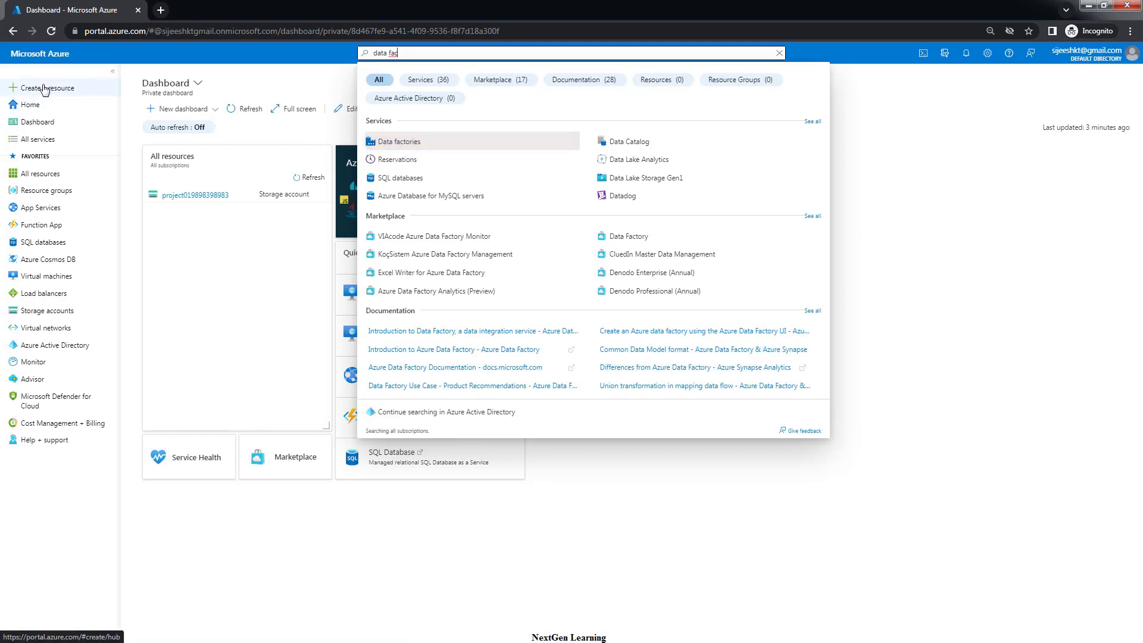
left_click(211, 286)
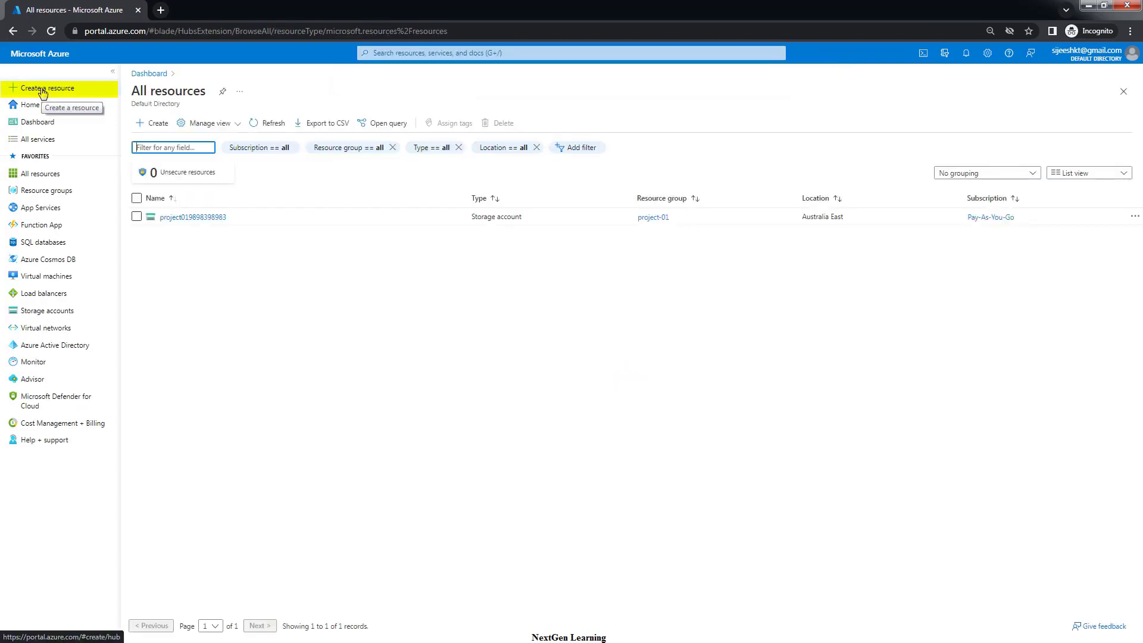
left_click(43, 94)
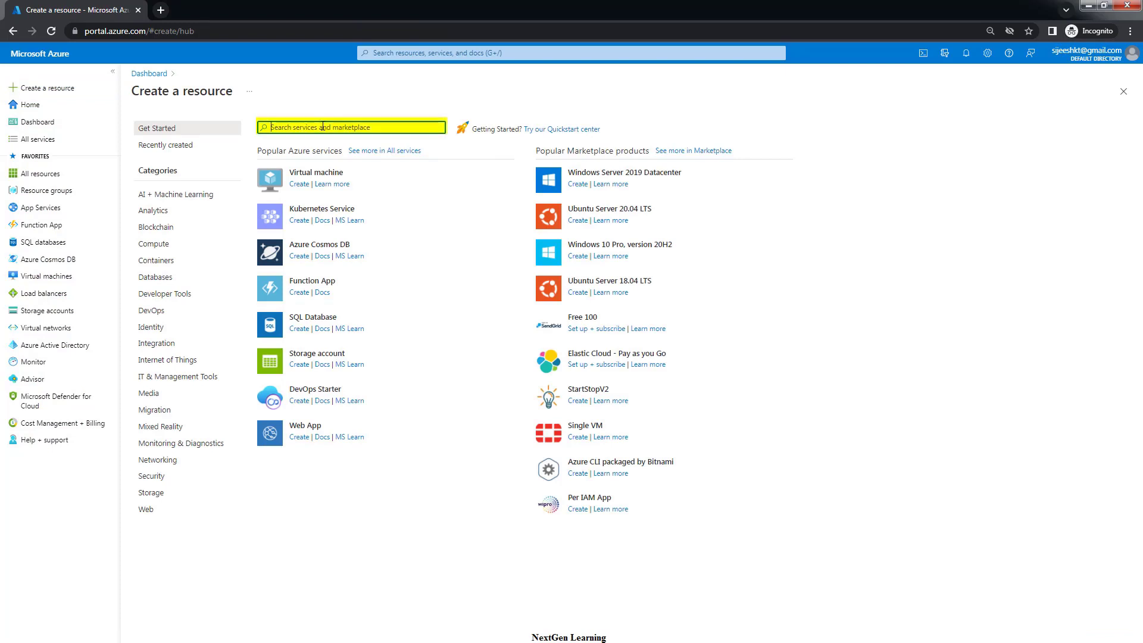
type("data ")
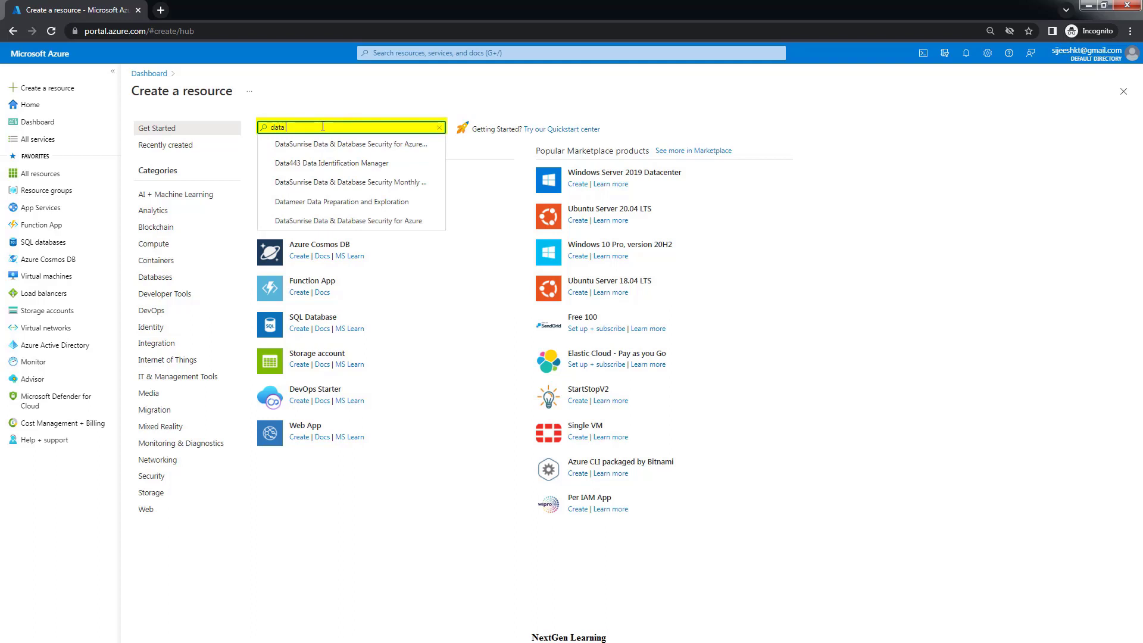
type("fact")
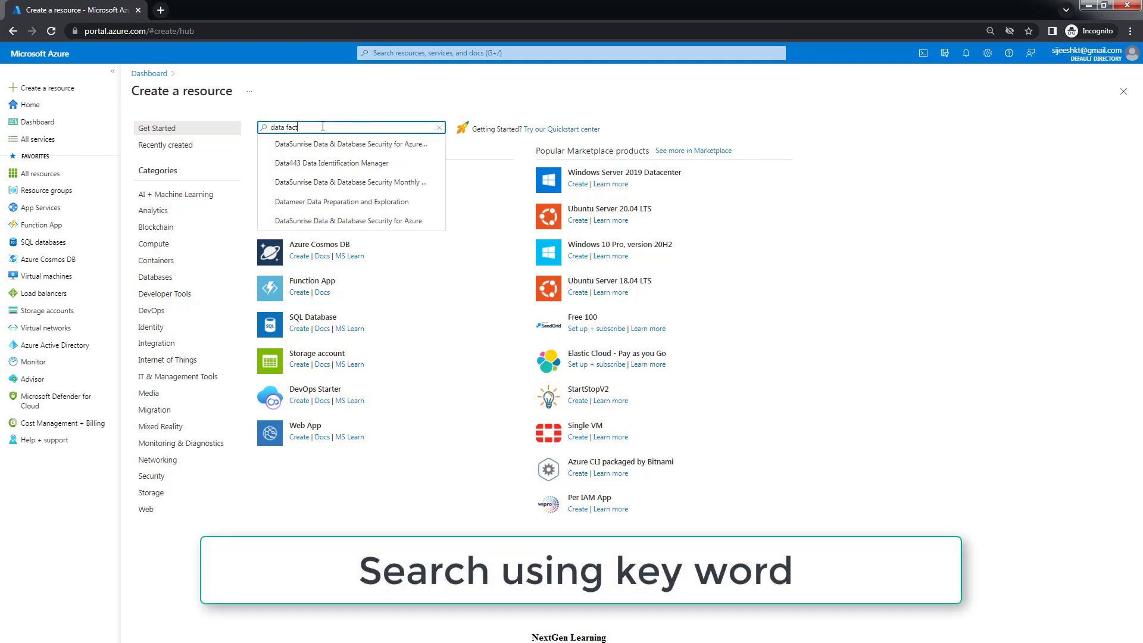
type("or")
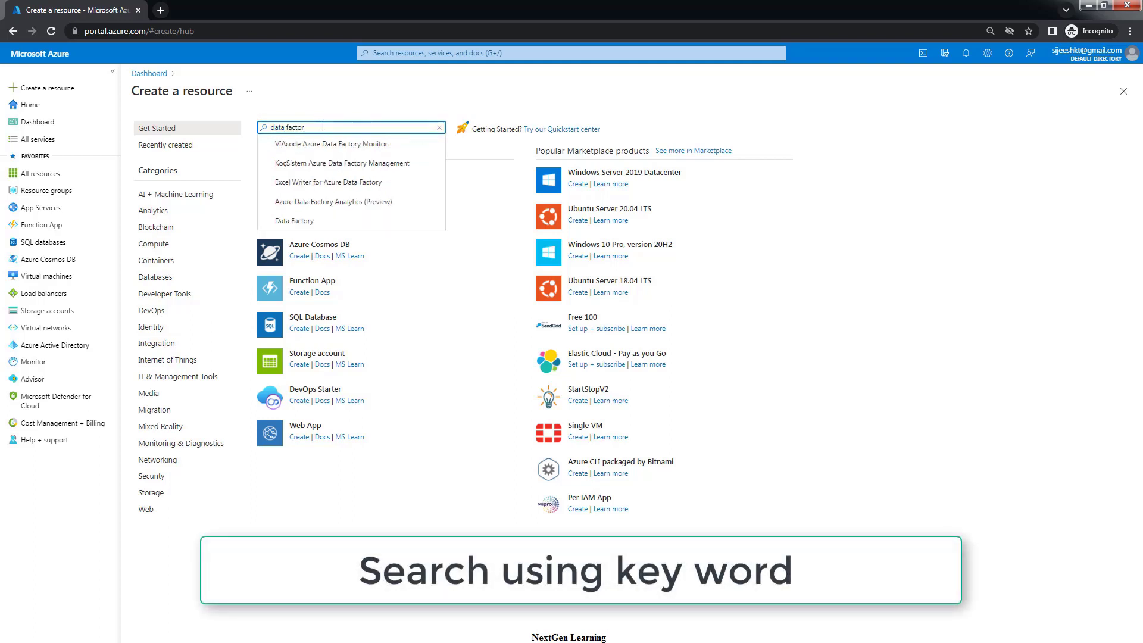
left_click(289, 222)
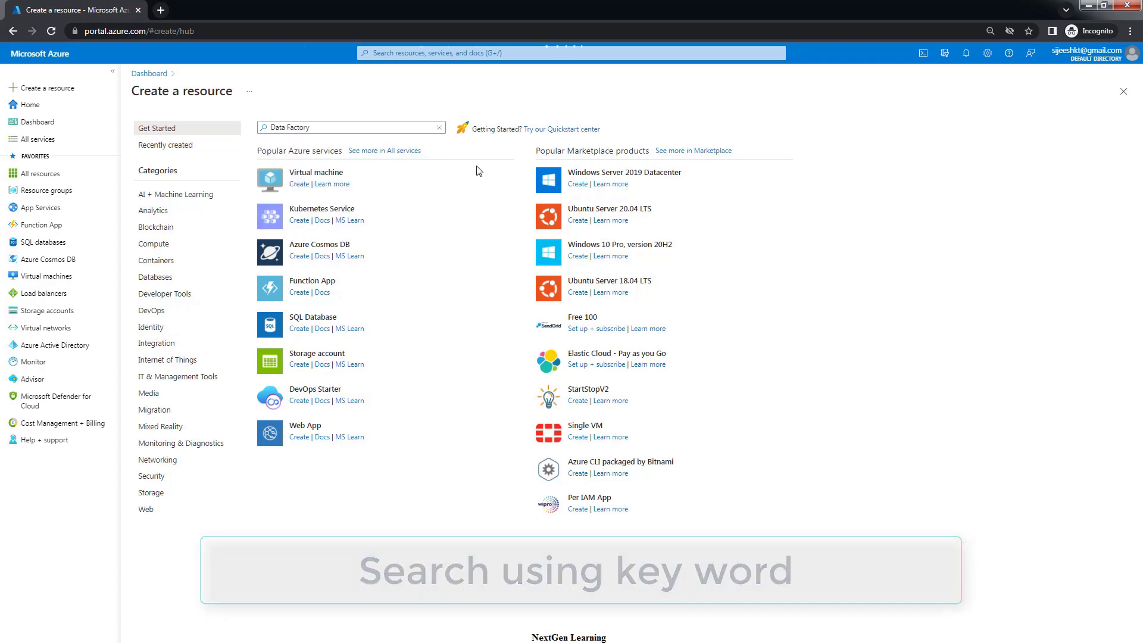
key("Return")
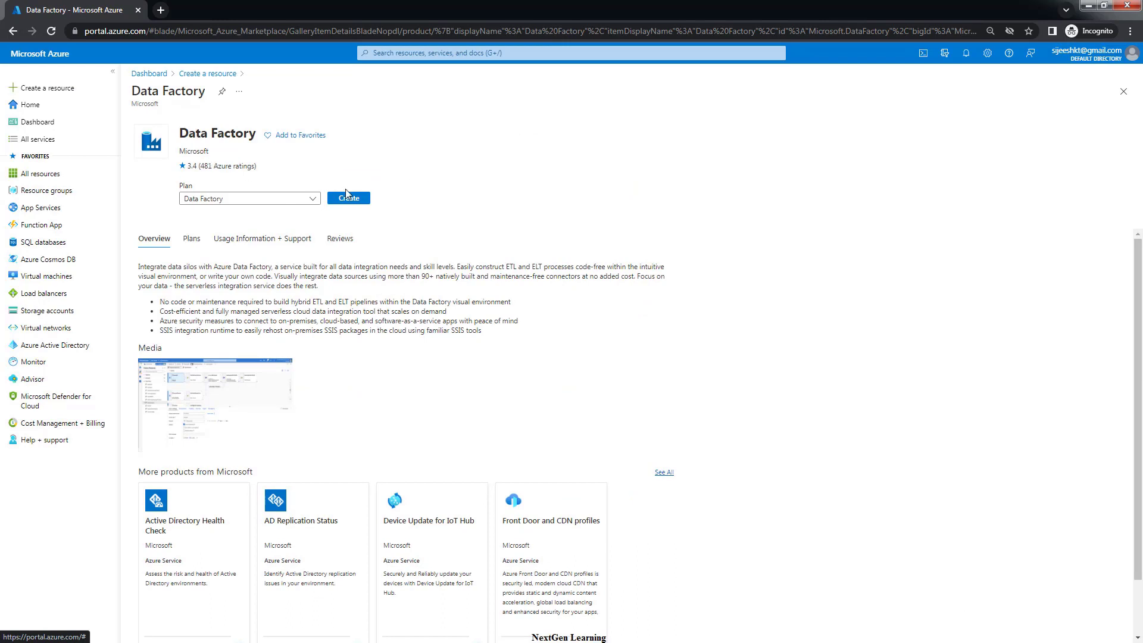
Start a new data factory on the Pay-As-You-Go subscription in resource group project-01
left_click(309, 202)
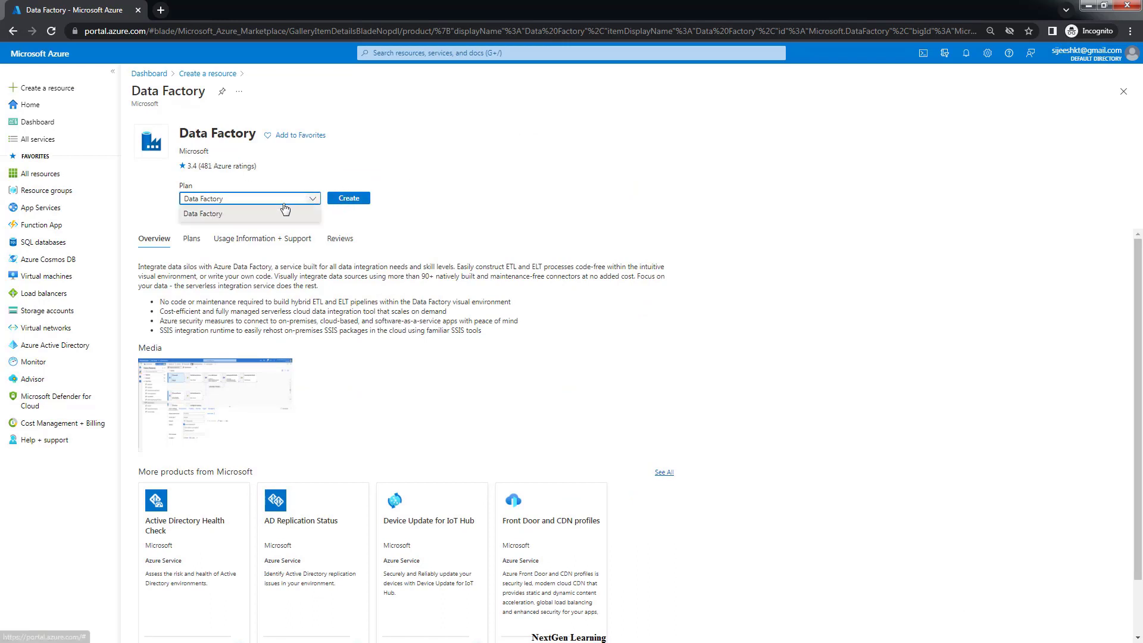
left_click(199, 216)
left_click(356, 200)
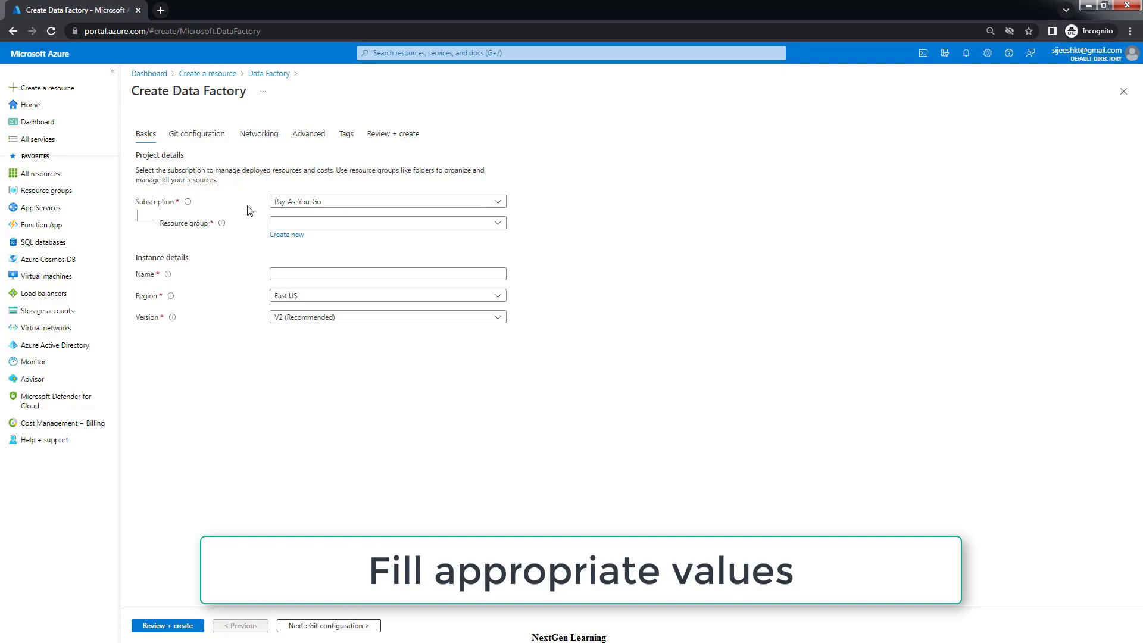
left_click(347, 203)
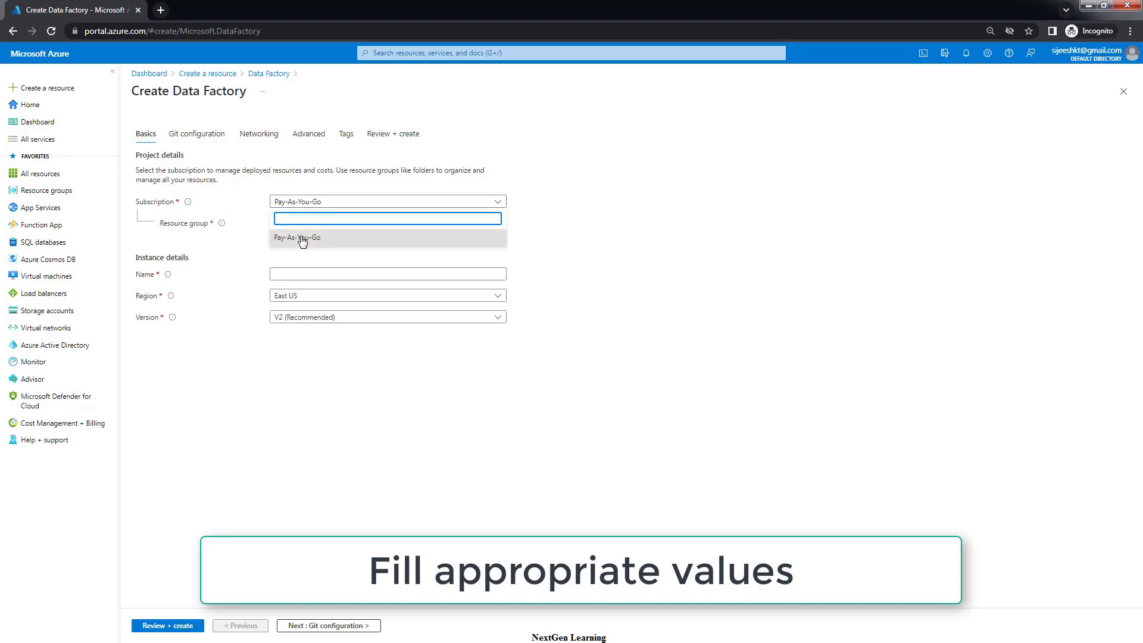
left_click(302, 238)
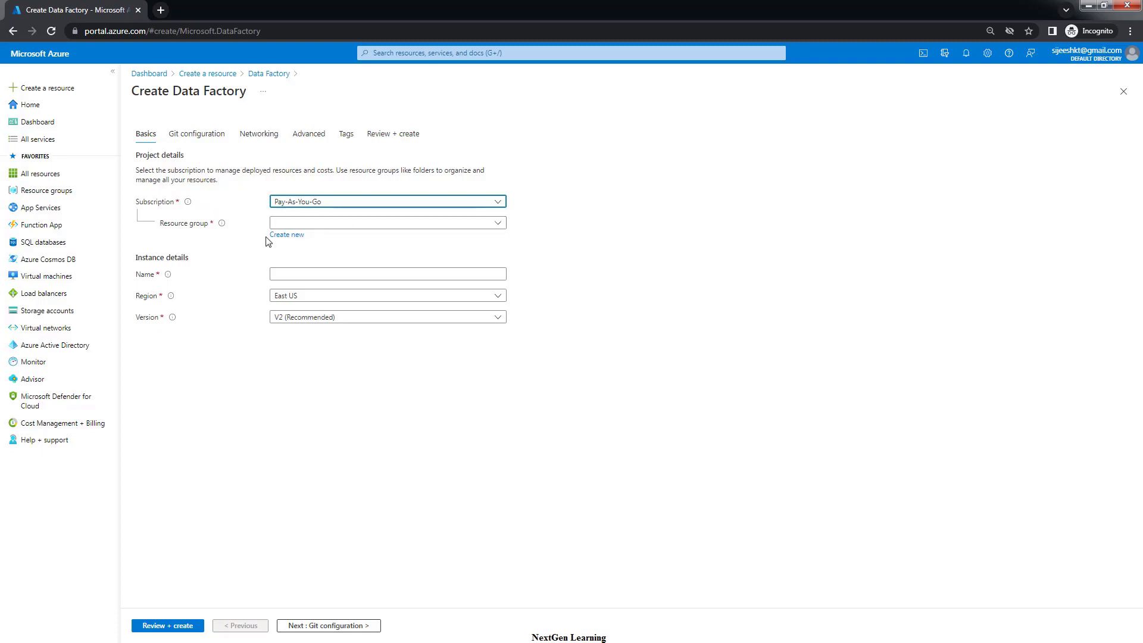
left_click(495, 230)
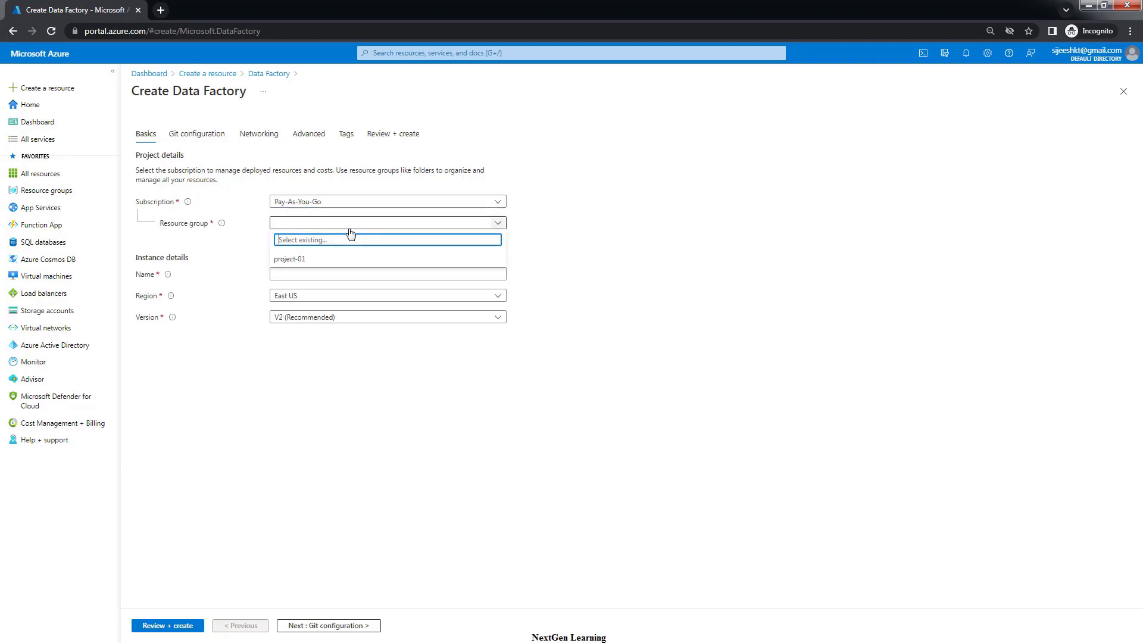
left_click(299, 260)
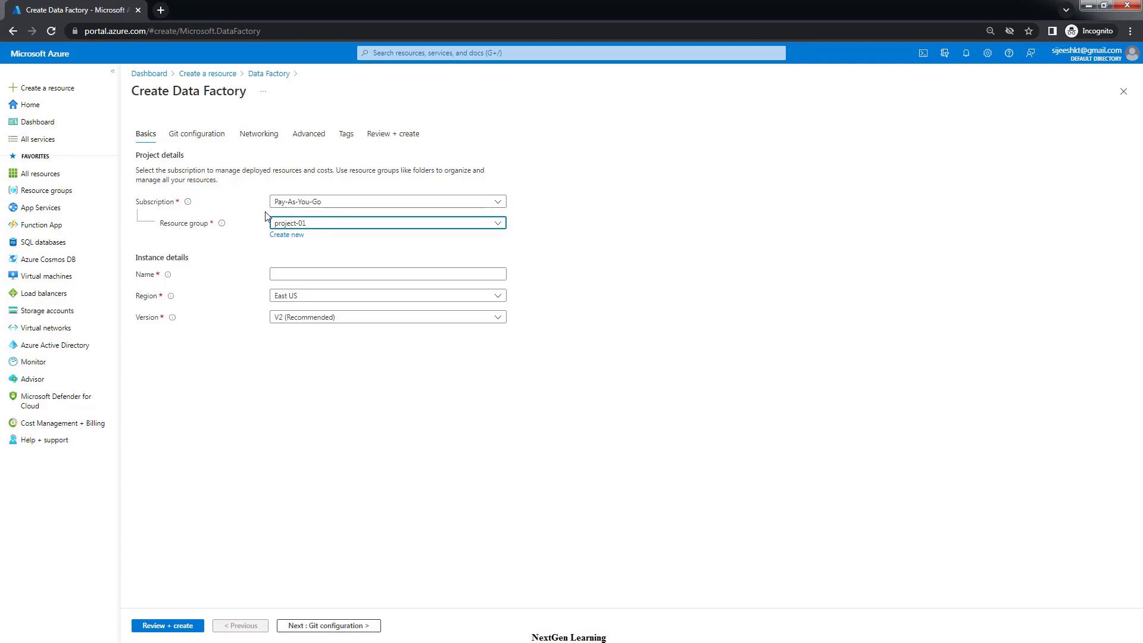
Name the factory mydemoproject01, set region Australia East and version V2
left_click(294, 275)
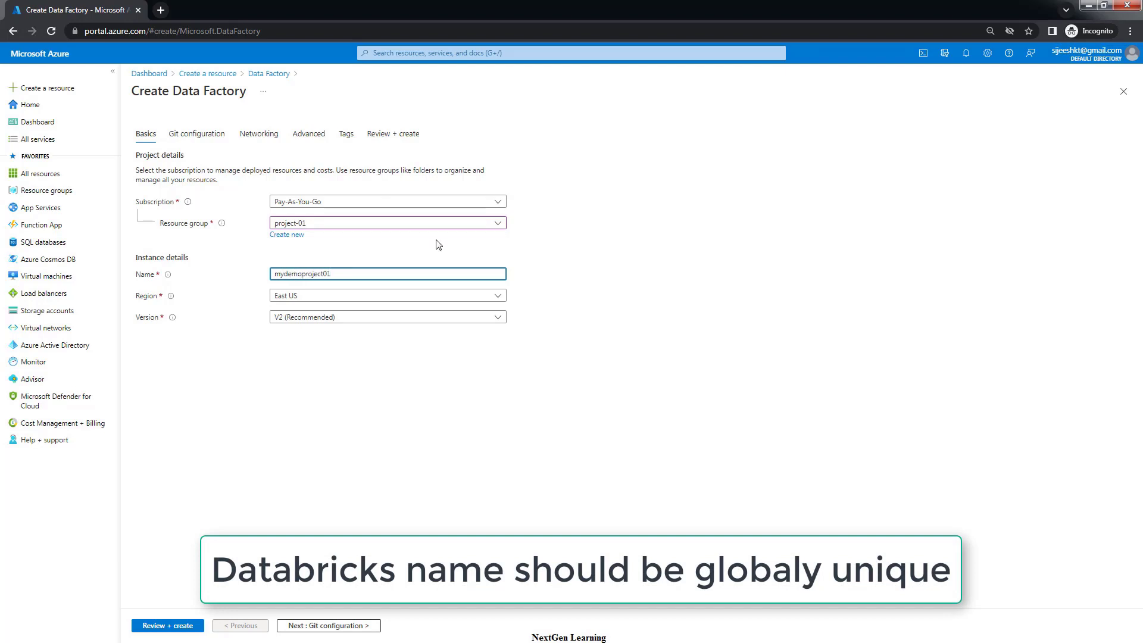
left_click(469, 360)
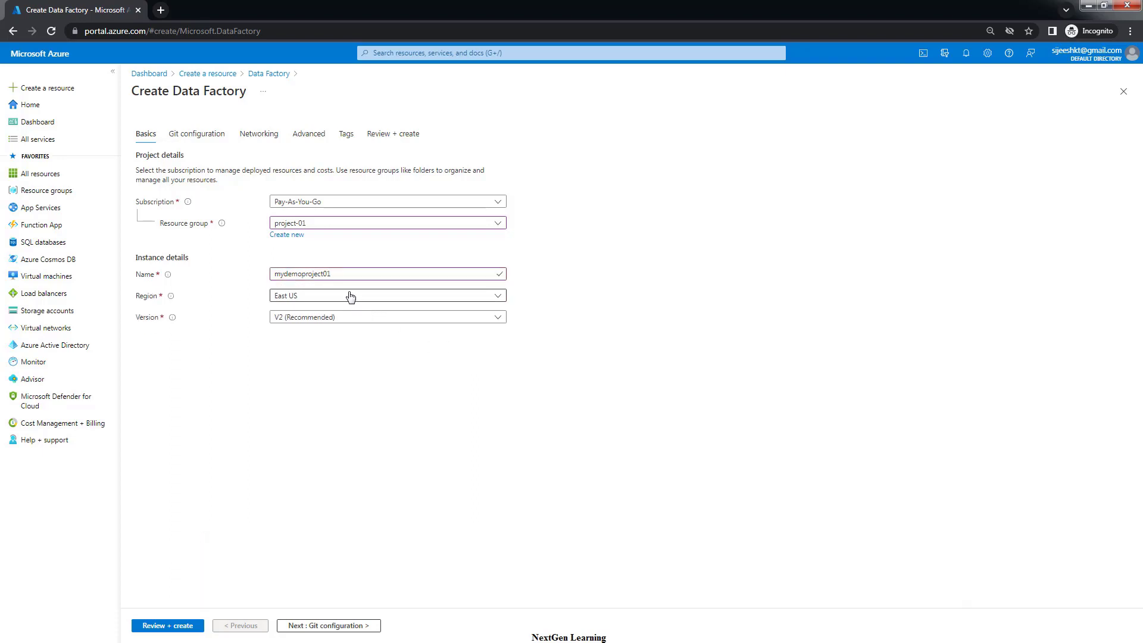
left_click(385, 275)
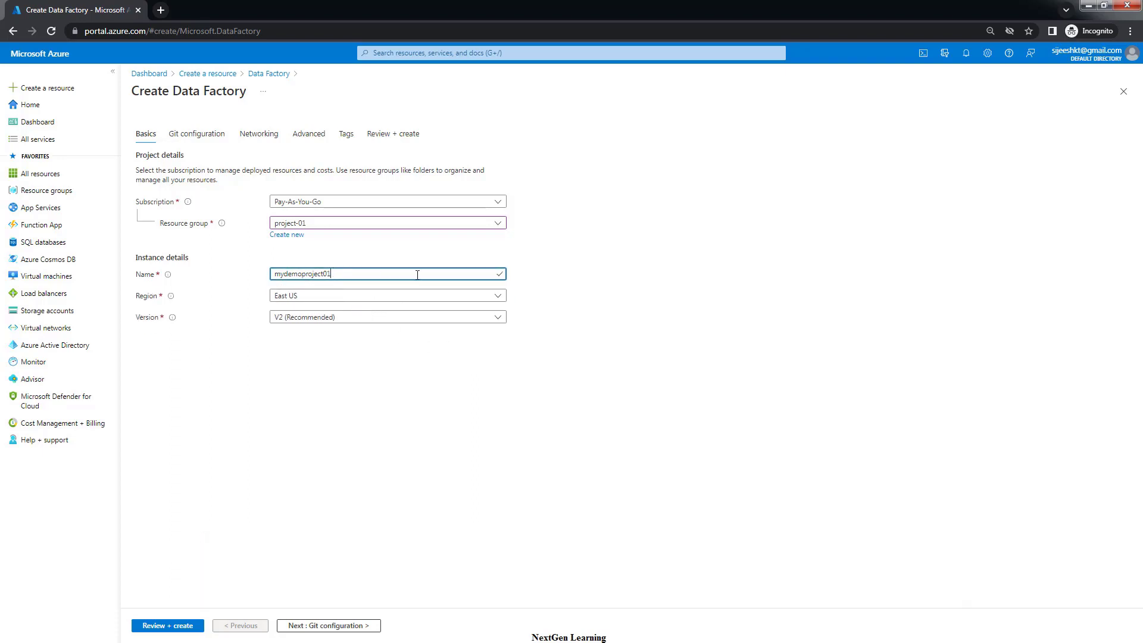
left_click(287, 299)
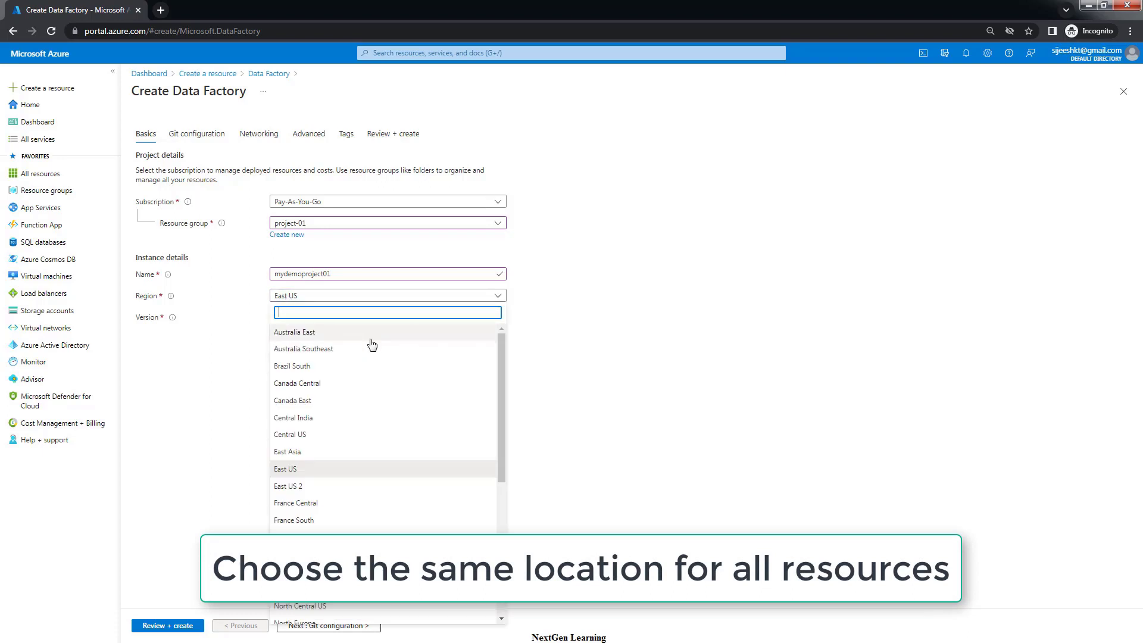
left_click(291, 333)
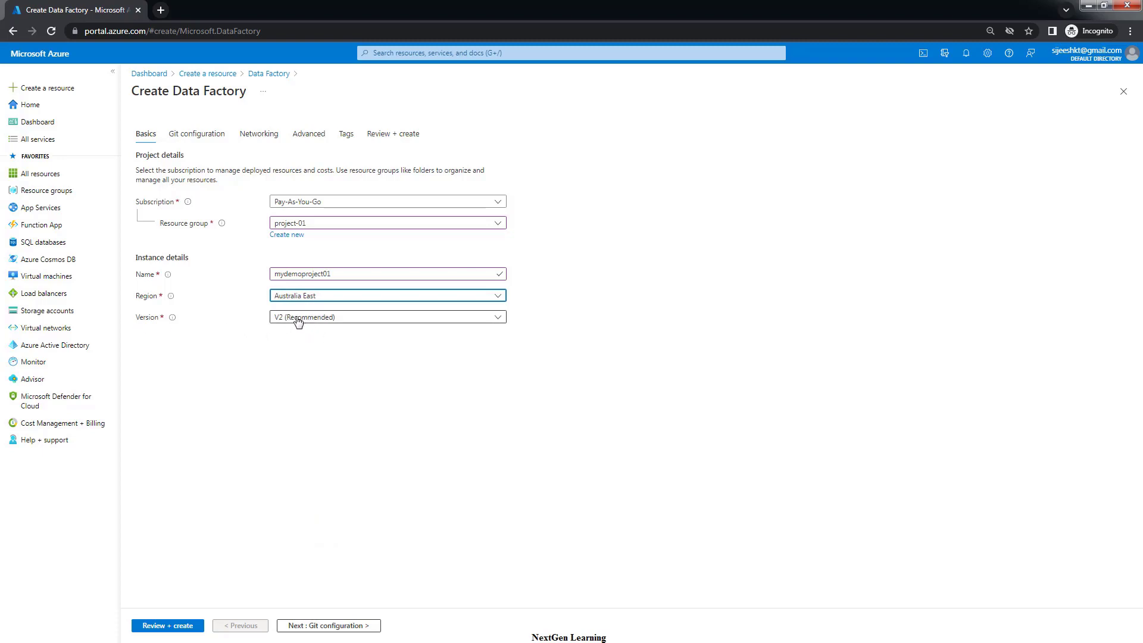
left_click(332, 322)
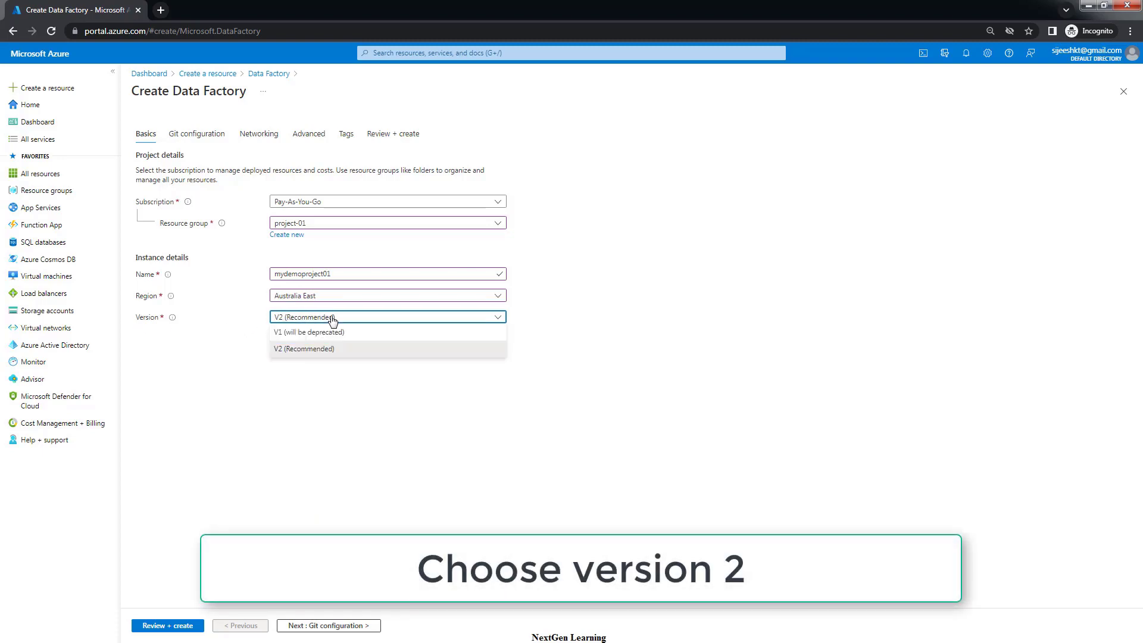
left_click(294, 351)
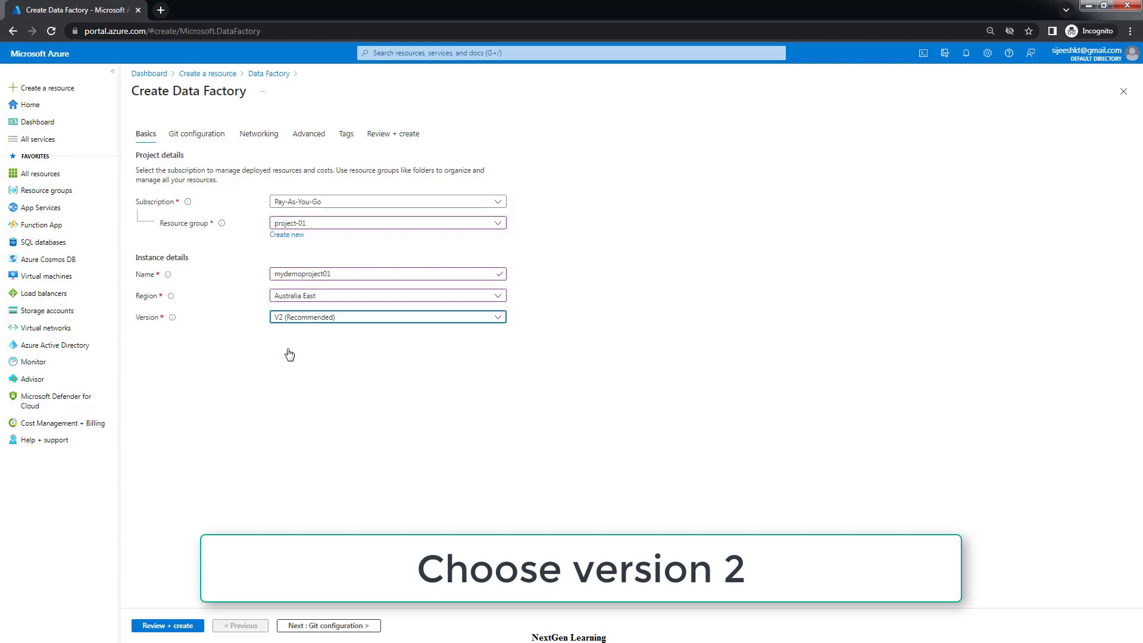
Select Configure Git later, then advance past Networking and Advanced to the Tags step
left_click(351, 625)
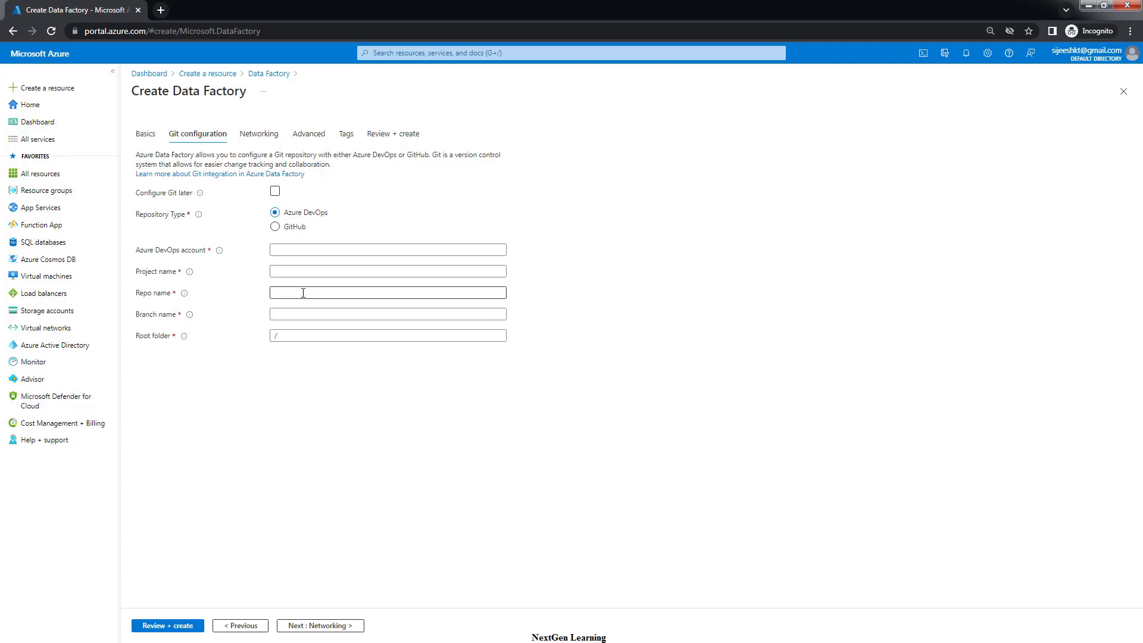
left_click(275, 194)
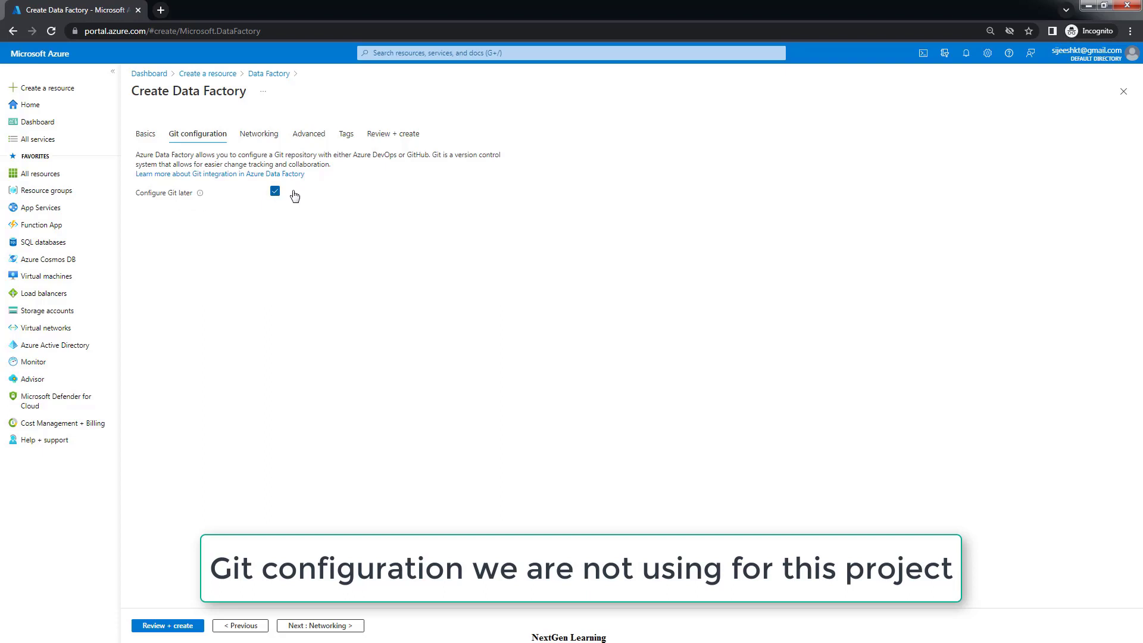
left_click(325, 625)
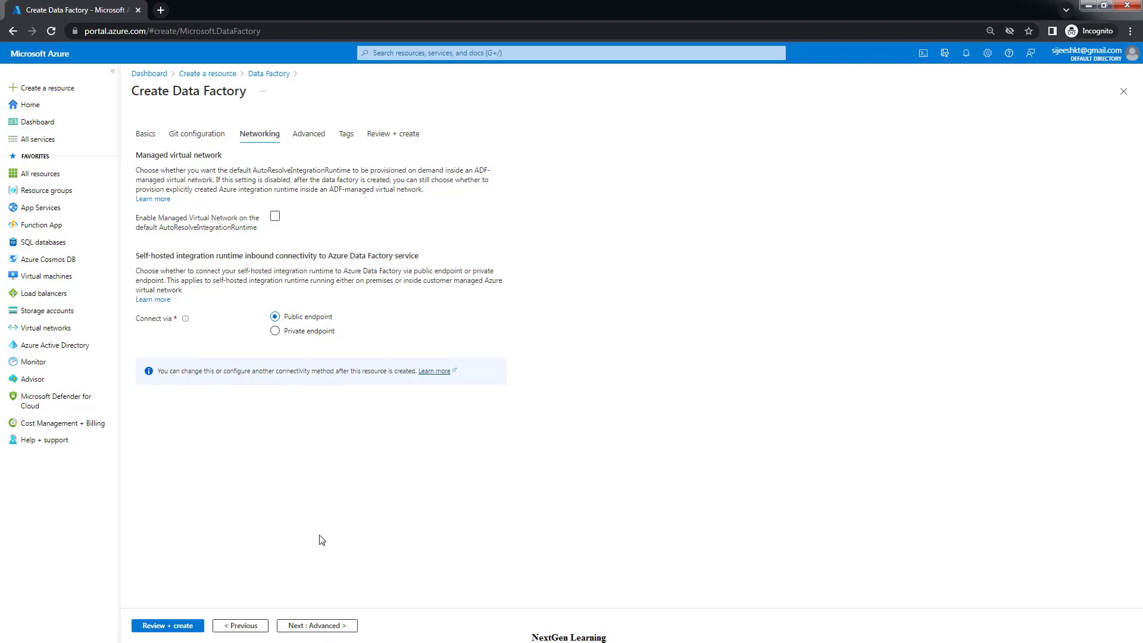
left_click(316, 625)
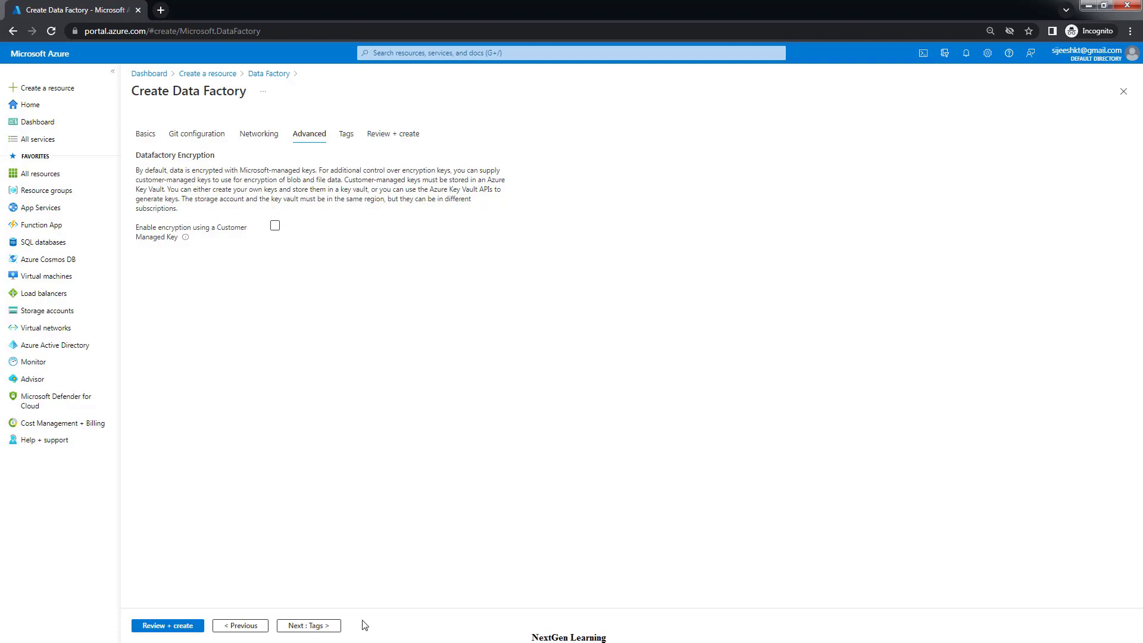
left_click(329, 625)
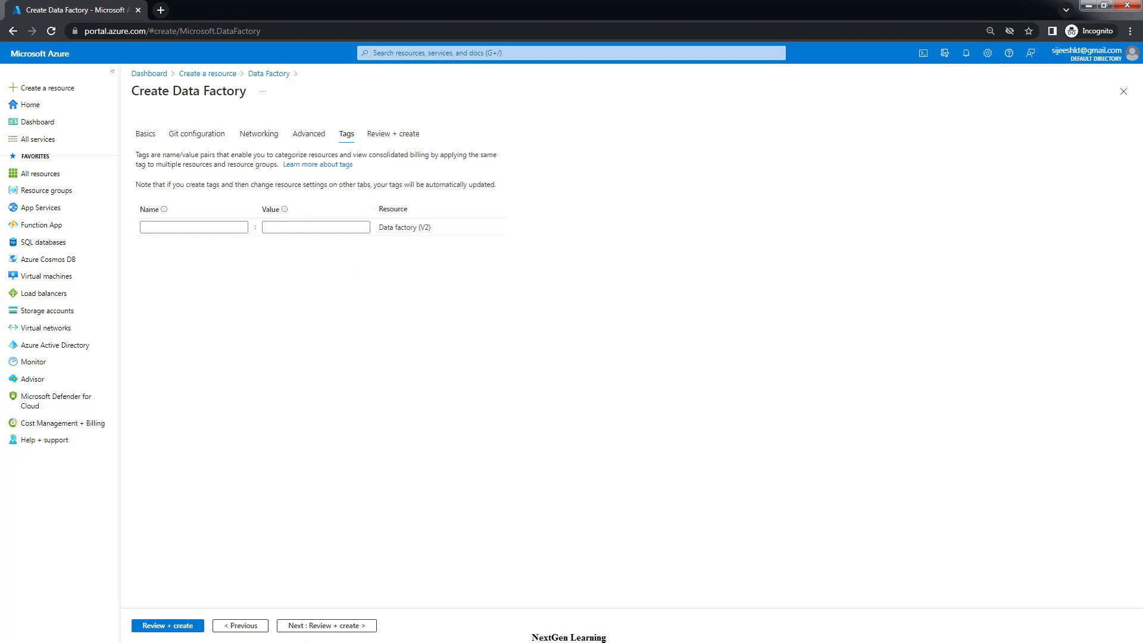
Review the mydemoproject01 settings and create the data factory
left_click(332, 625)
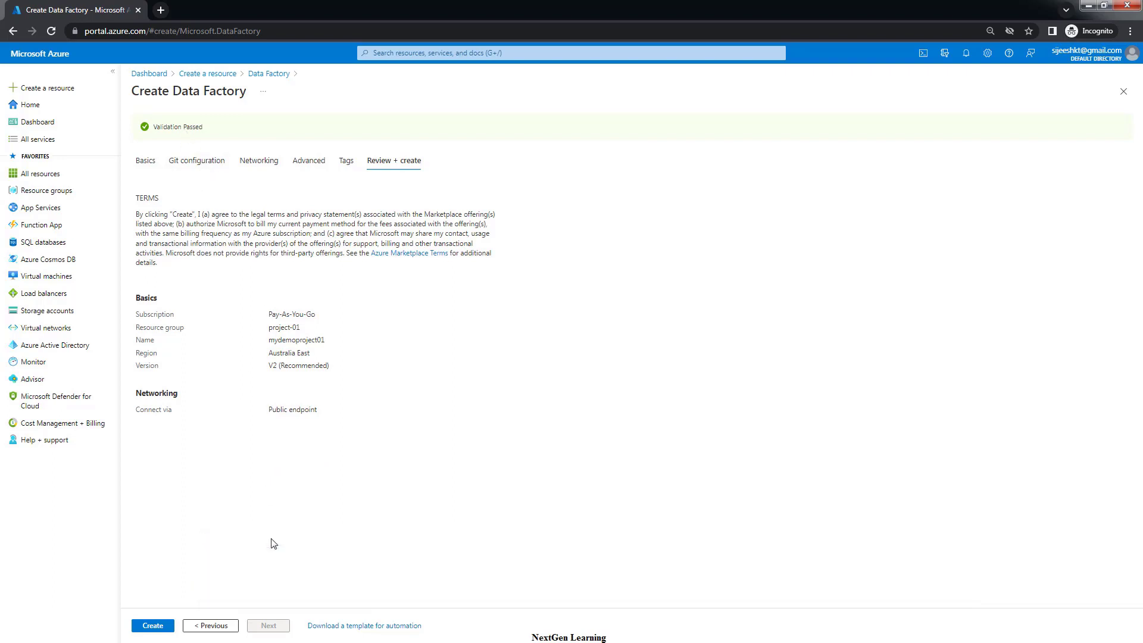
left_click(153, 626)
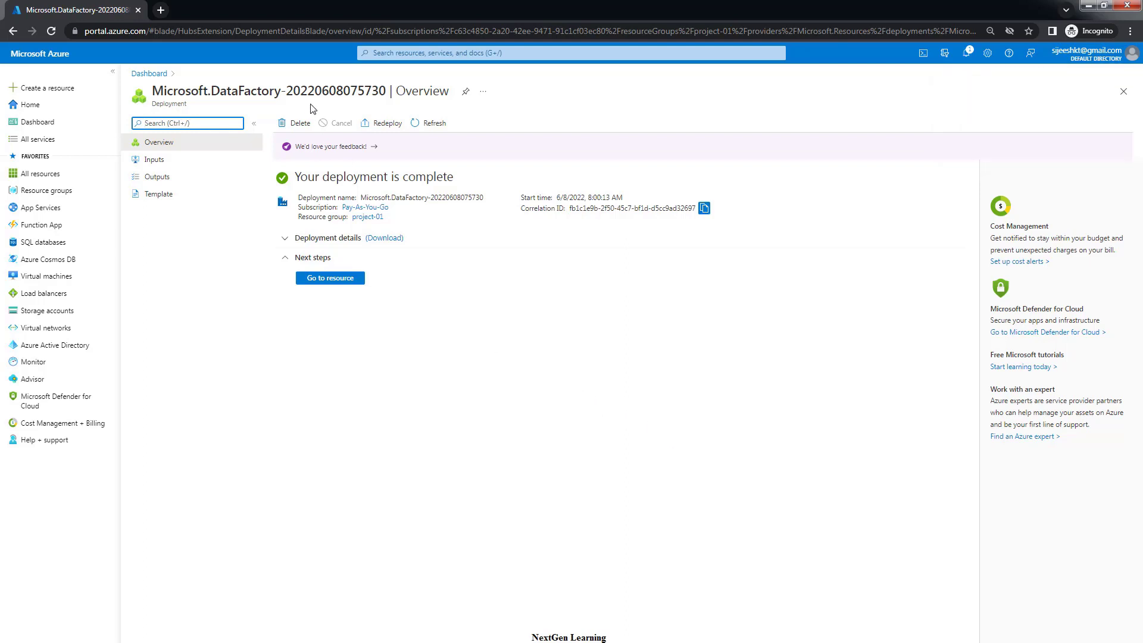
Go to the mydemoproject01 resource from the completed deployment page
left_click(323, 282)
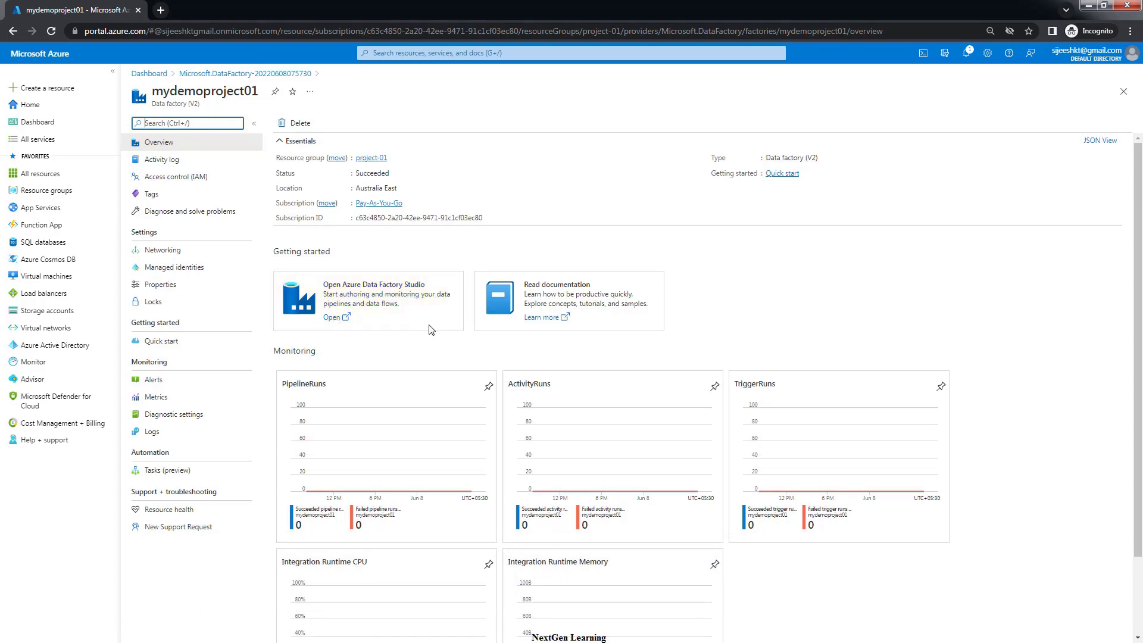
Launch Data Factory Studio, view its Home, Author, Monitor and Manage pages, then return to the portal
left_click(333, 320)
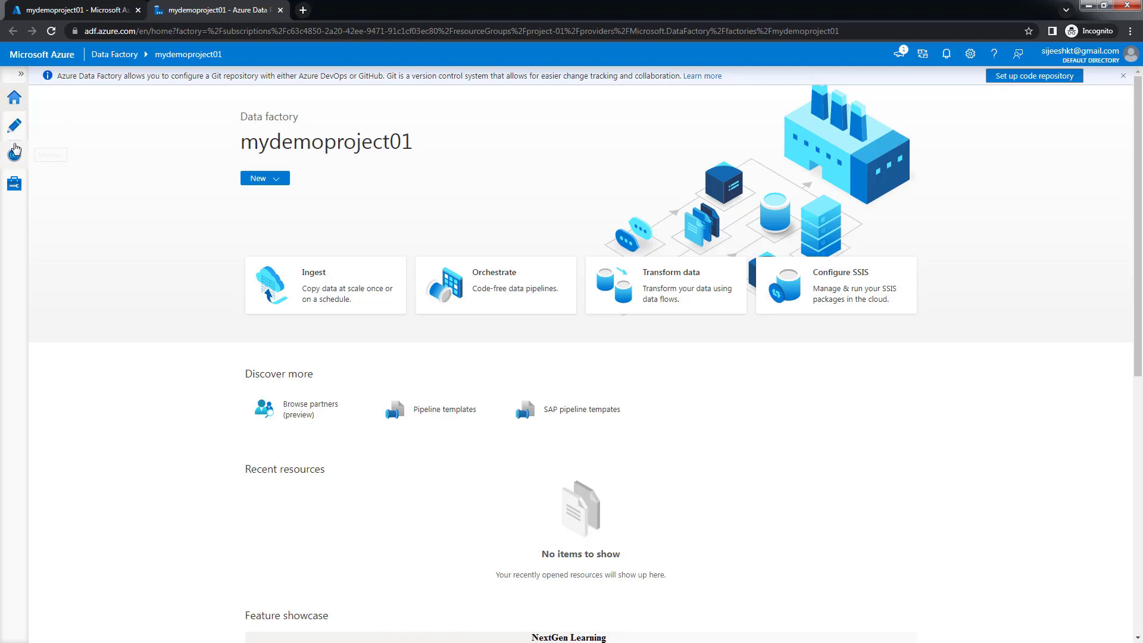
left_click(12, 106)
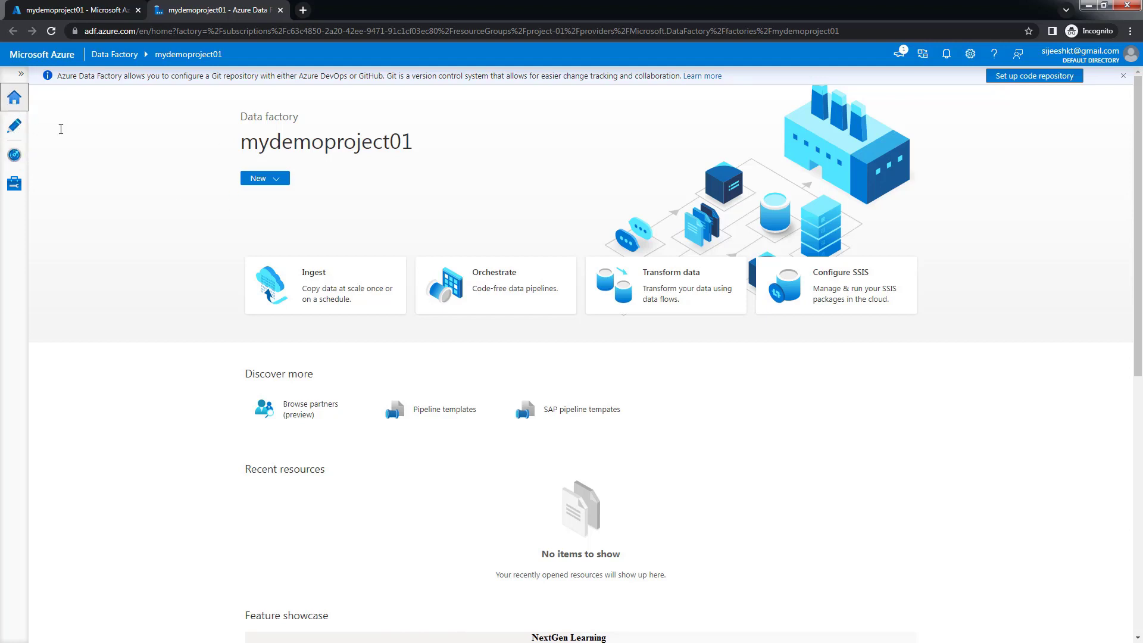
left_click(15, 127)
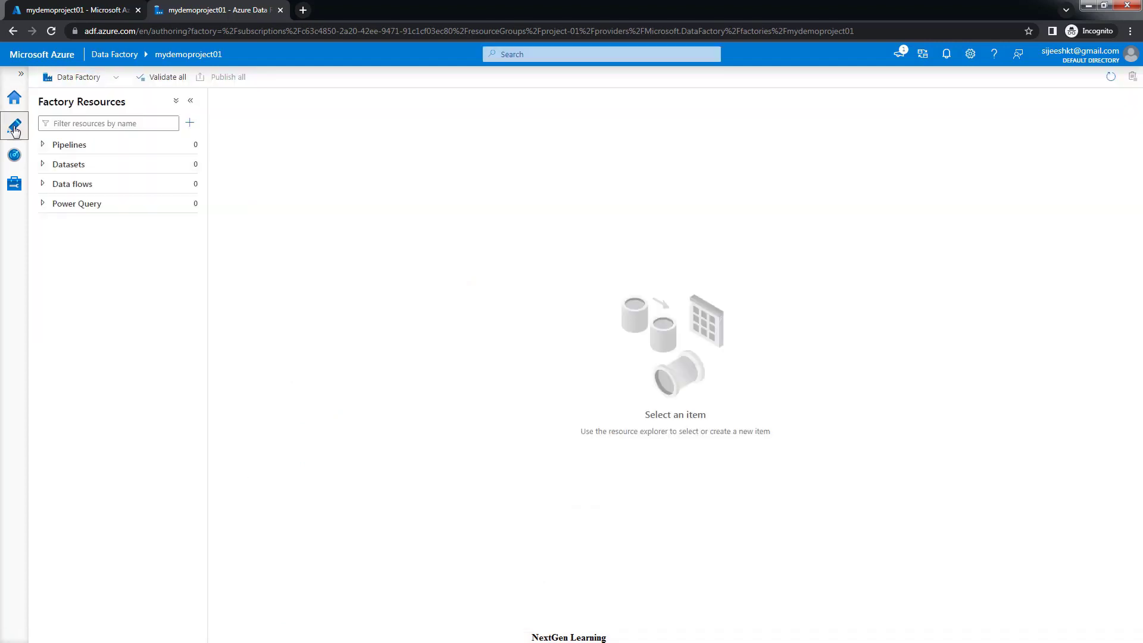
left_click(14, 156)
left_click(14, 185)
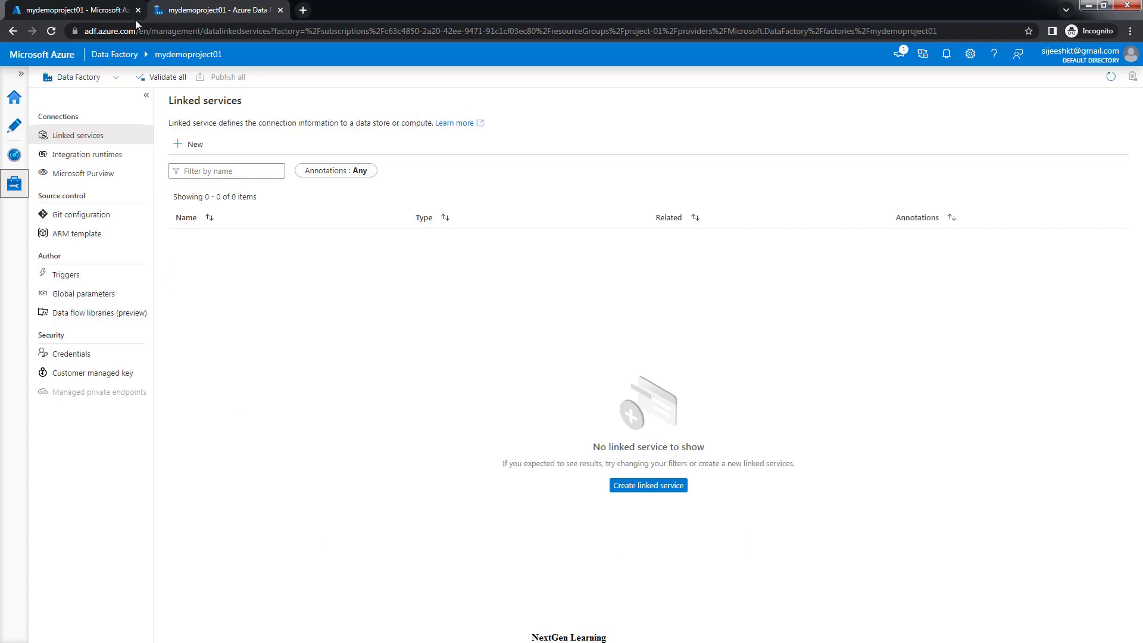
left_click(110, 10)
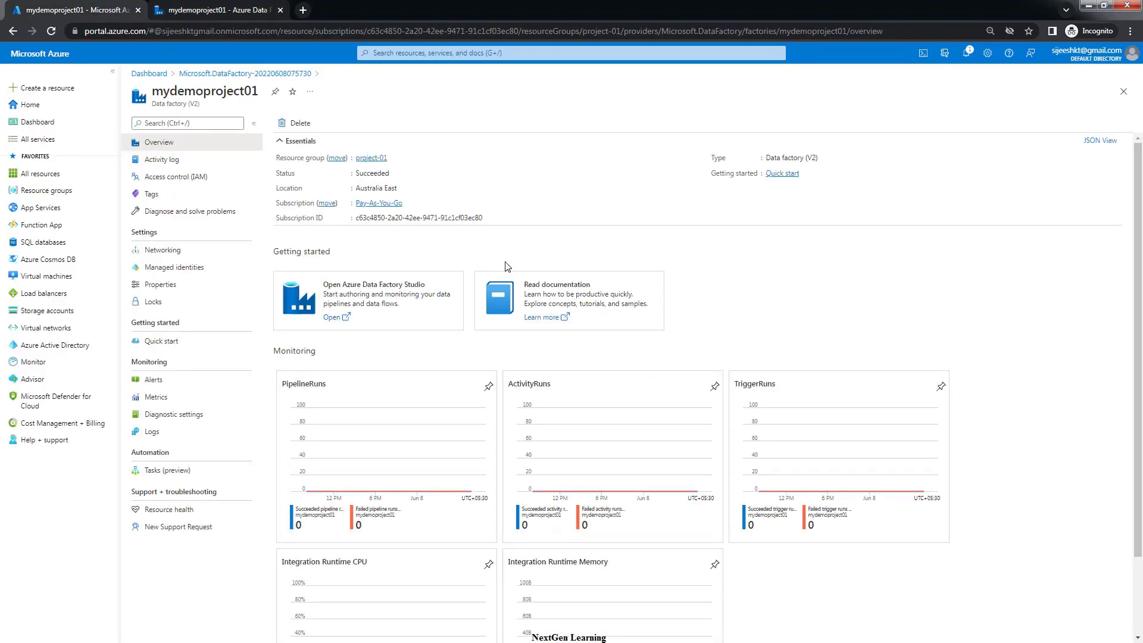
Search 'data' to list Data factories, then open resource group project-01 and its mydemoproject01 factory
left_click(385, 54)
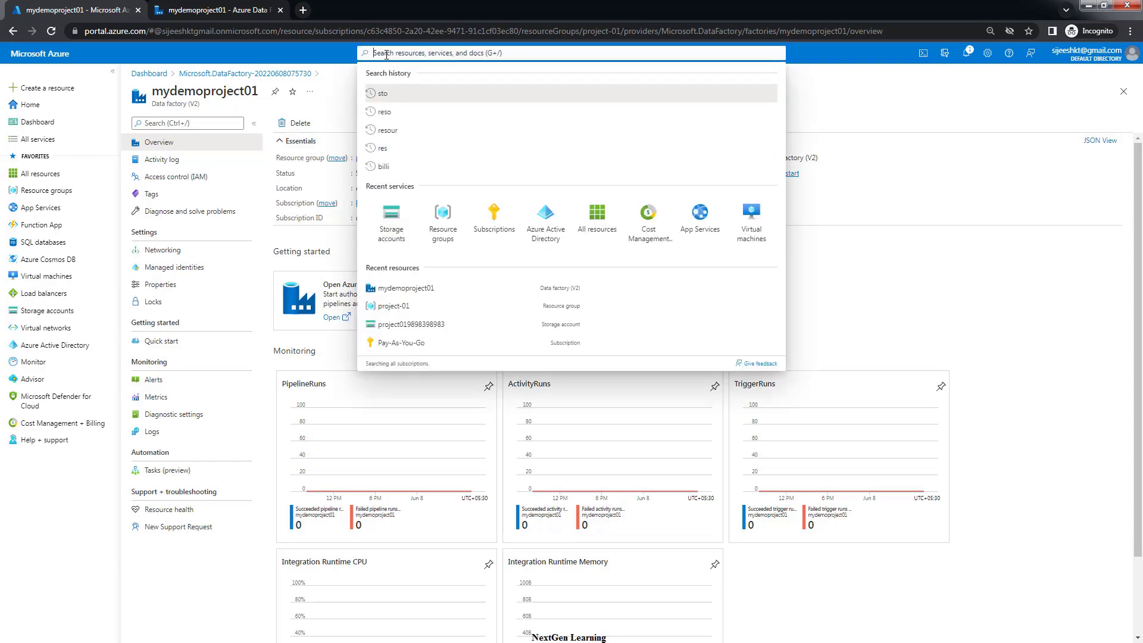
type("data")
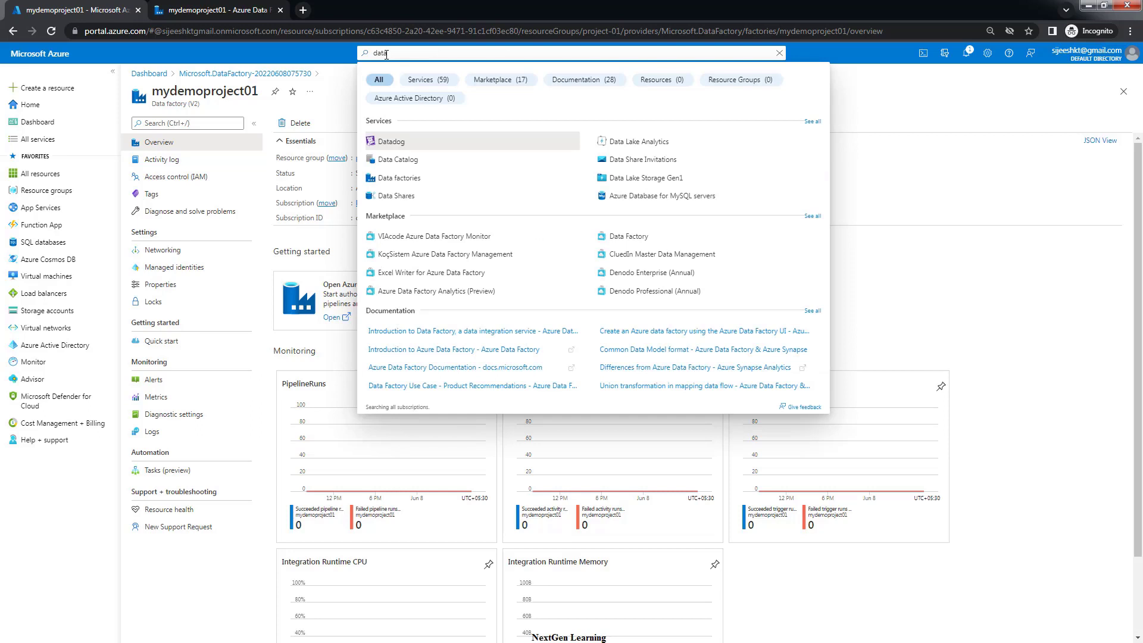
left_click(412, 179)
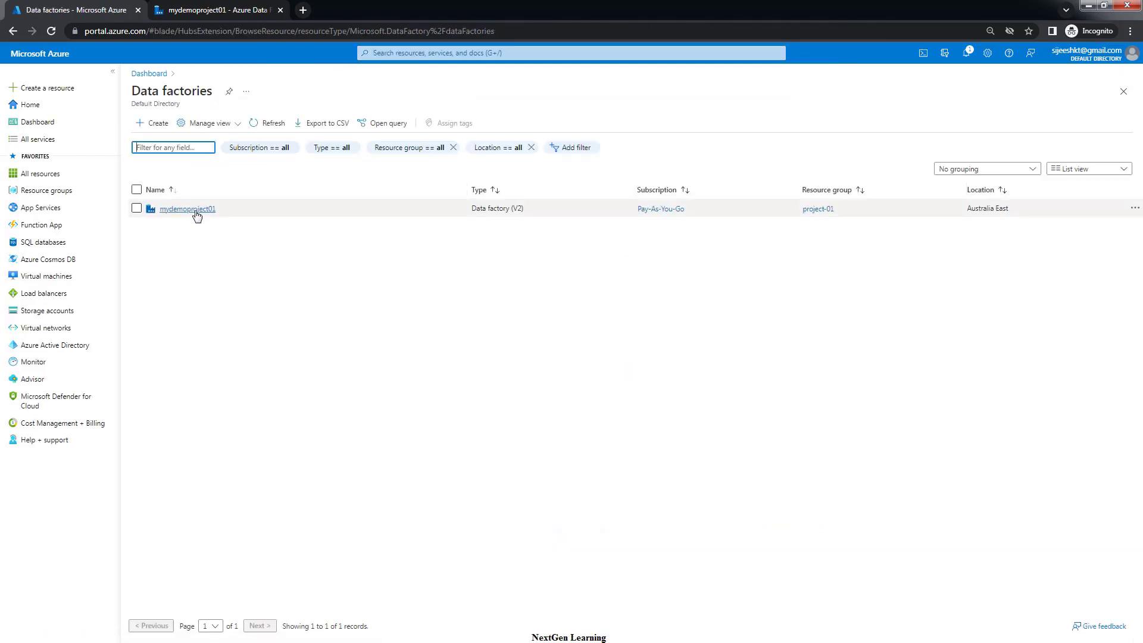
left_click(51, 192)
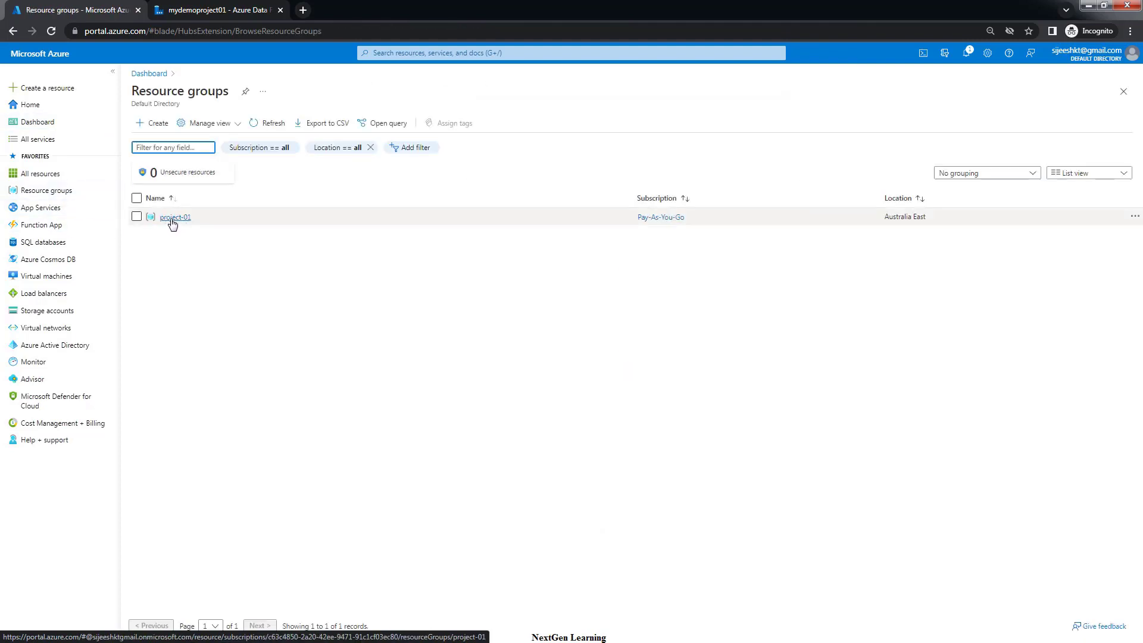
left_click(173, 218)
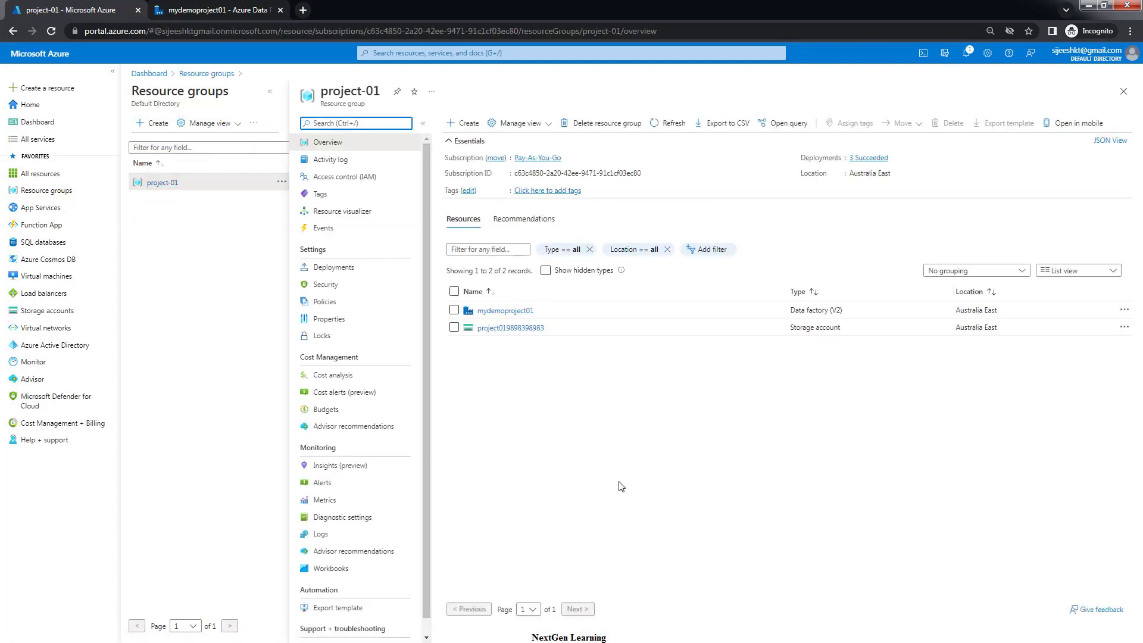
left_click(509, 317)
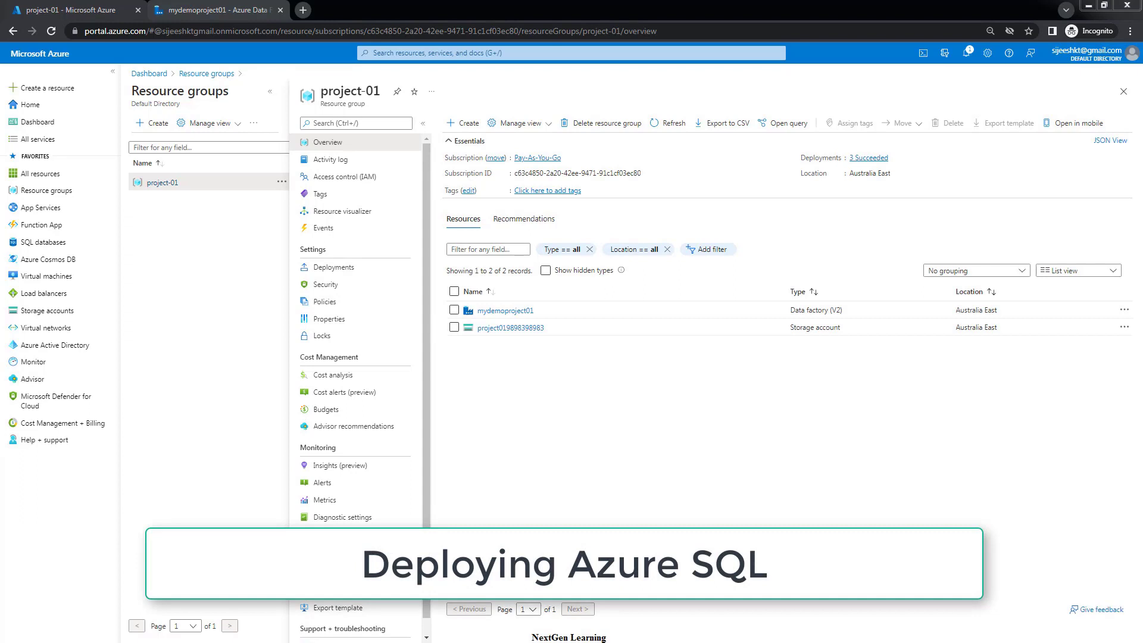
From project-01, find Azure SQL in the marketplace and start creating a Single database
left_click(463, 124)
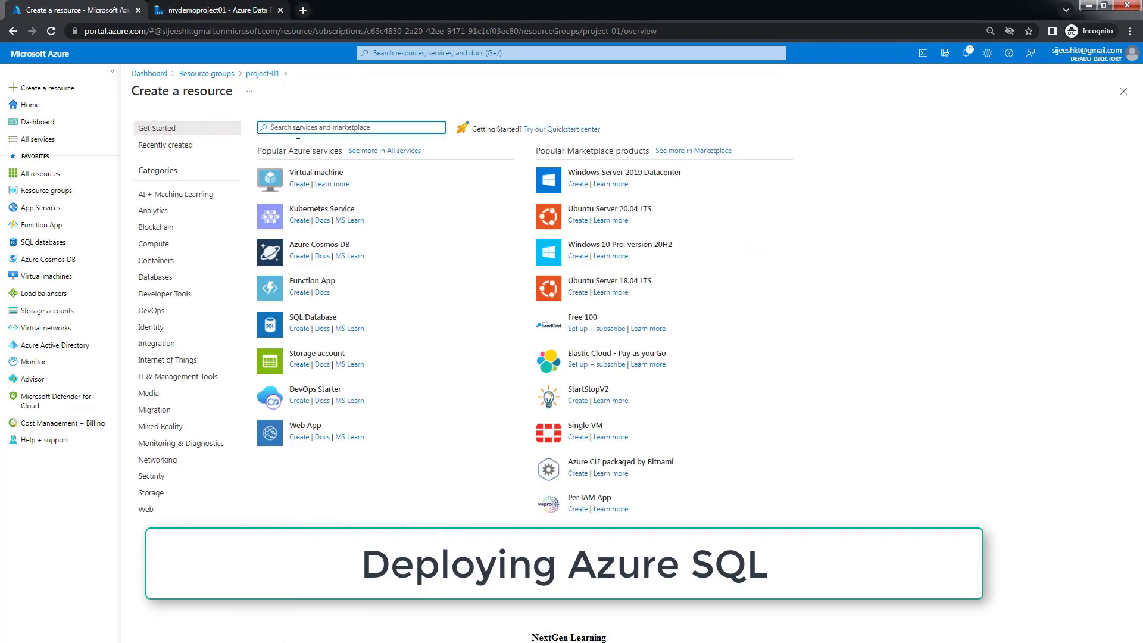
type("Azure")
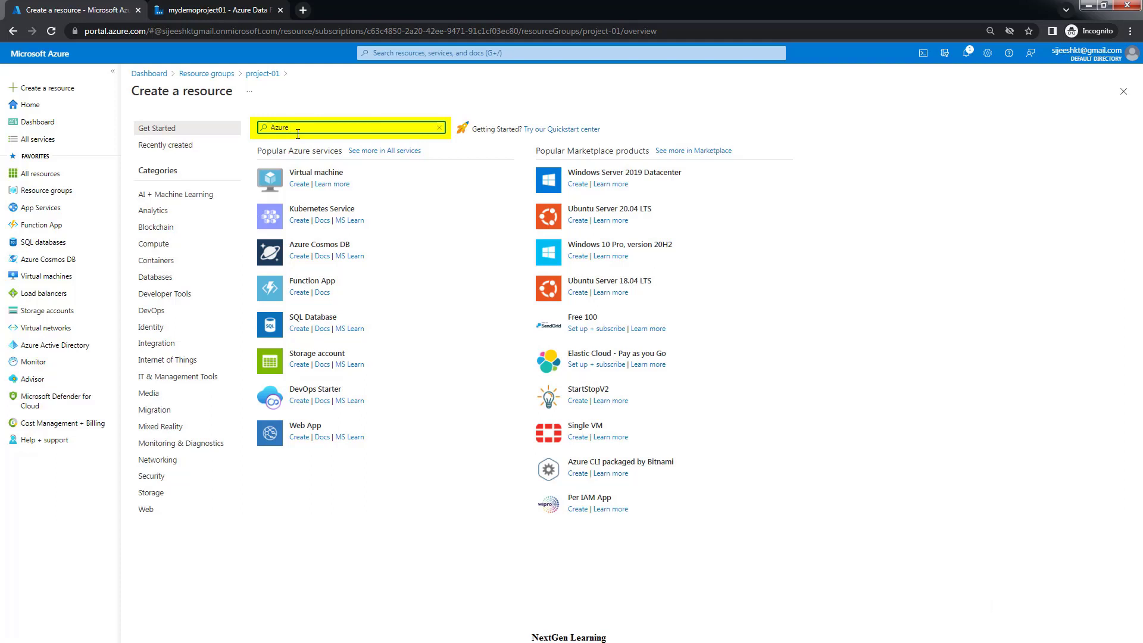
type(" SQL")
left_click(292, 163)
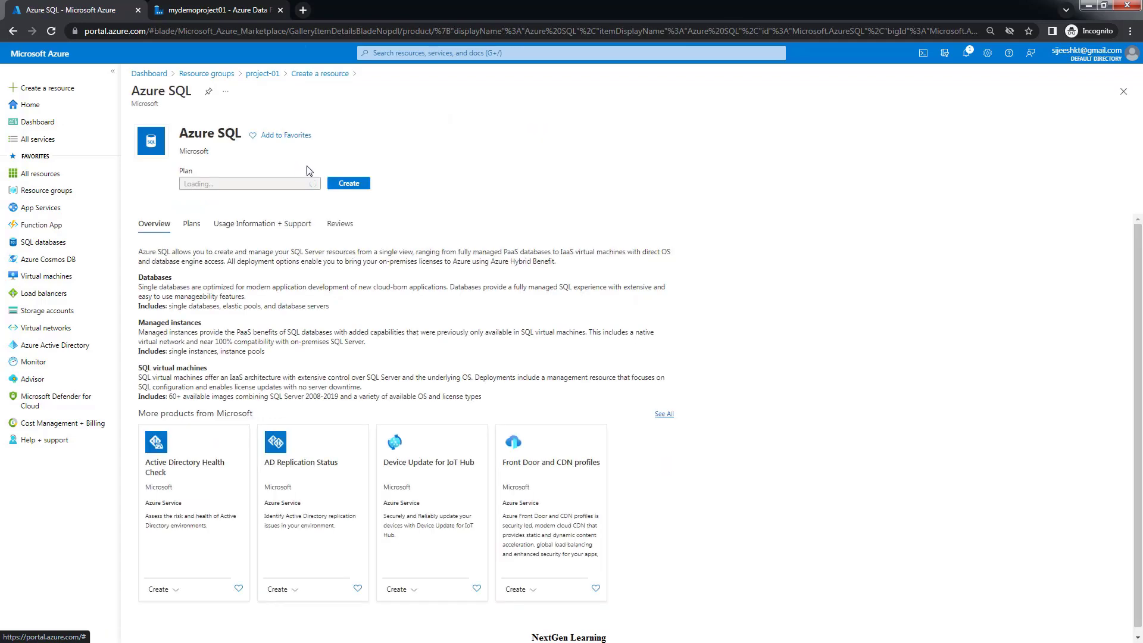
left_click(350, 200)
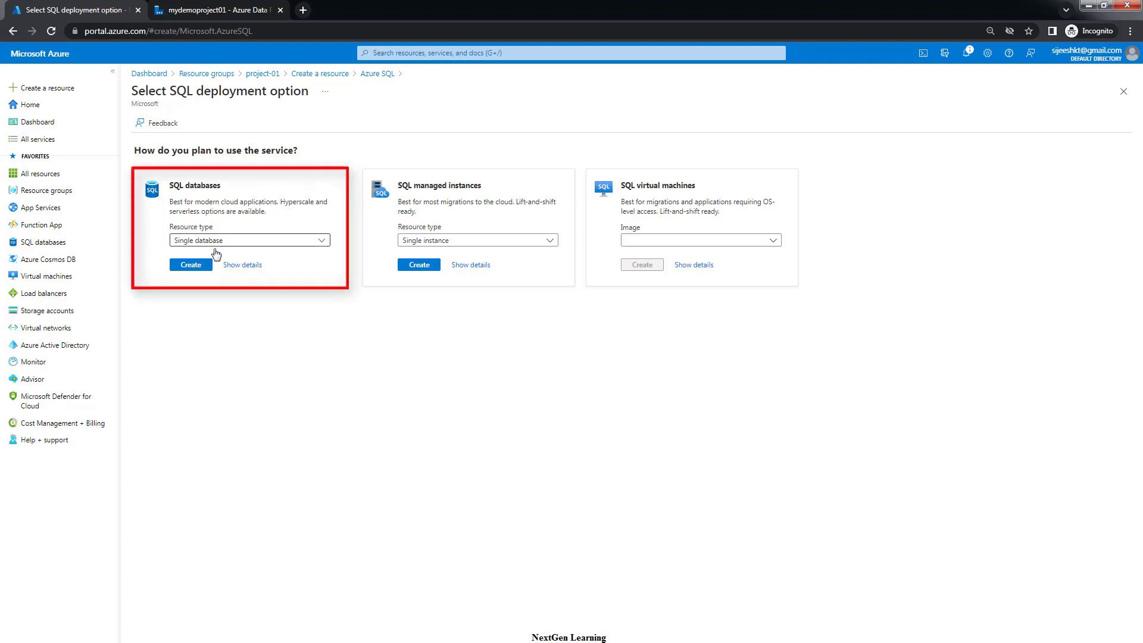
left_click(197, 241)
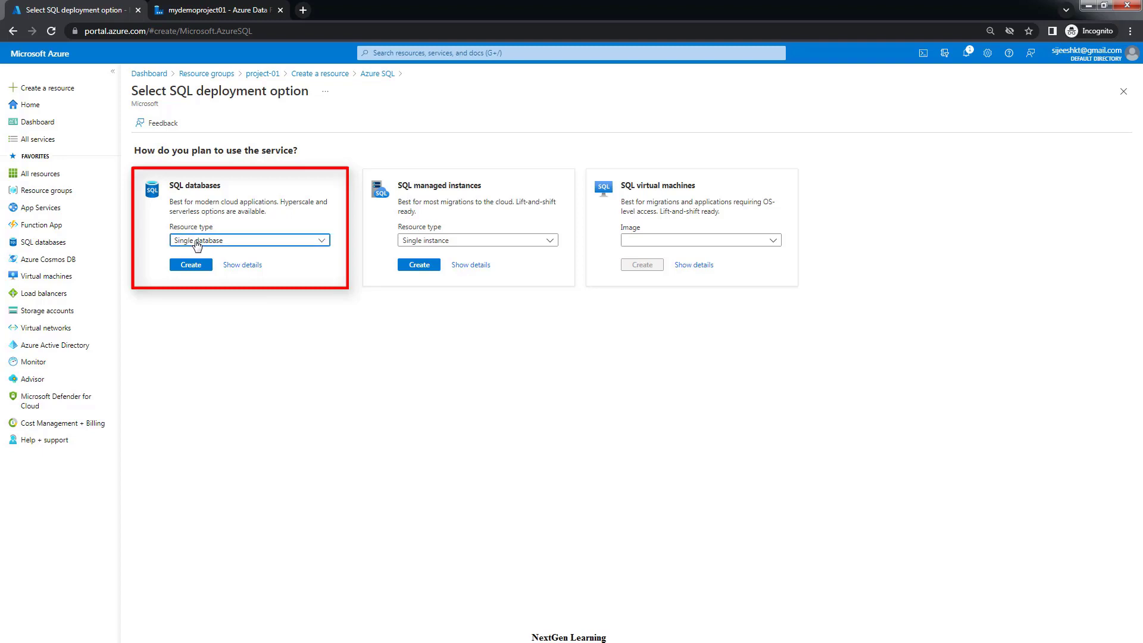
left_click(197, 253)
left_click(191, 265)
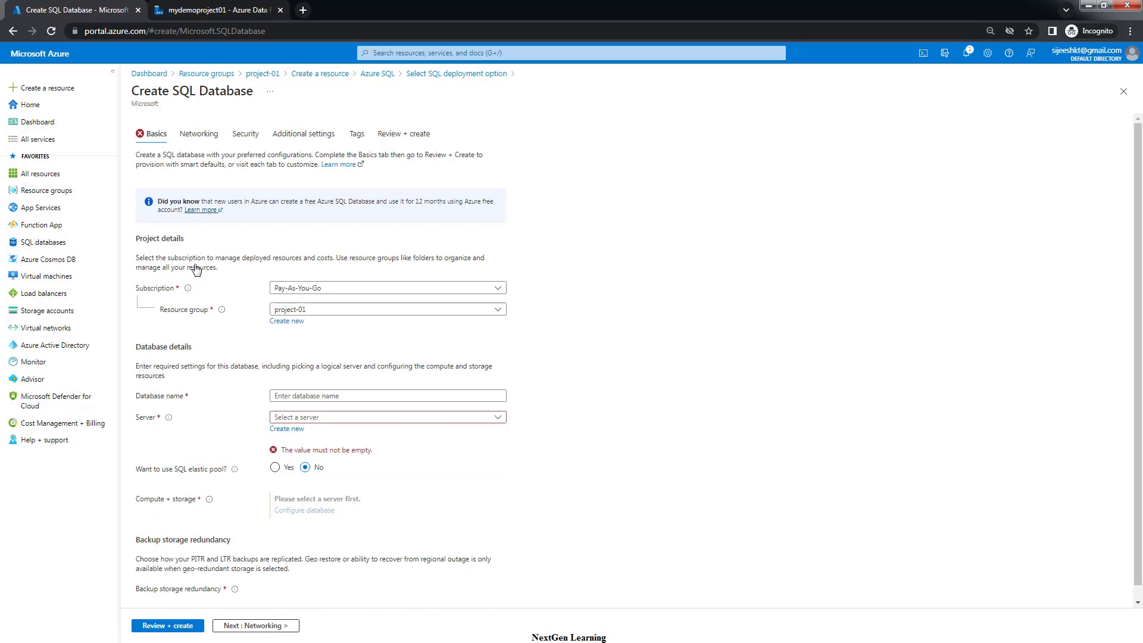
Keep Pay-As-You-Go as subscription and project-01 as resource group for the database
left_click(285, 289)
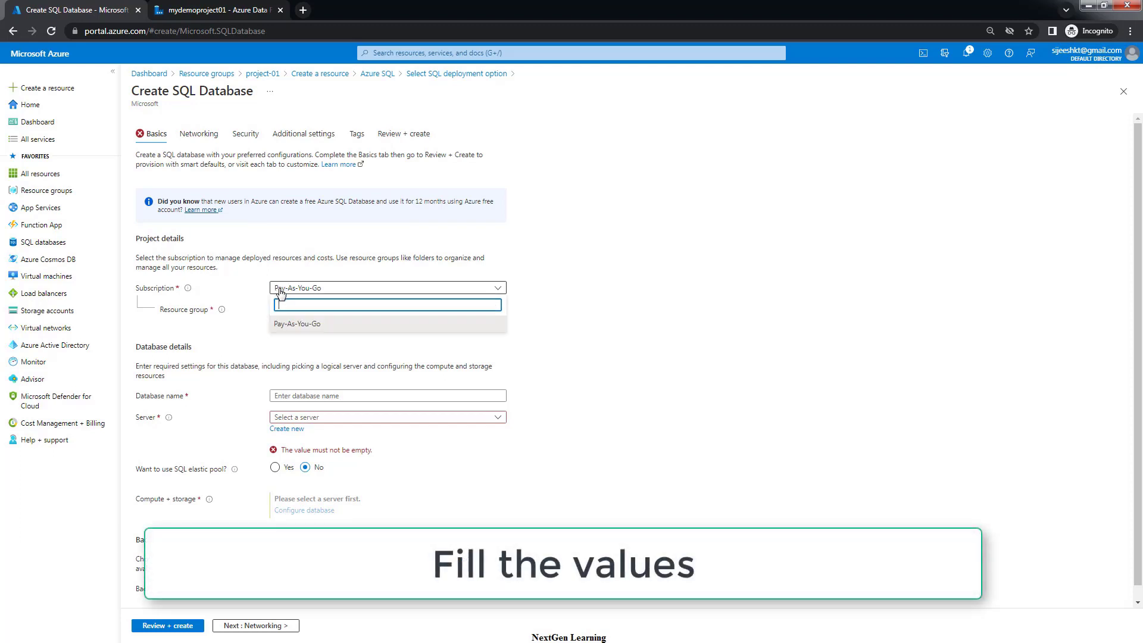
left_click(283, 326)
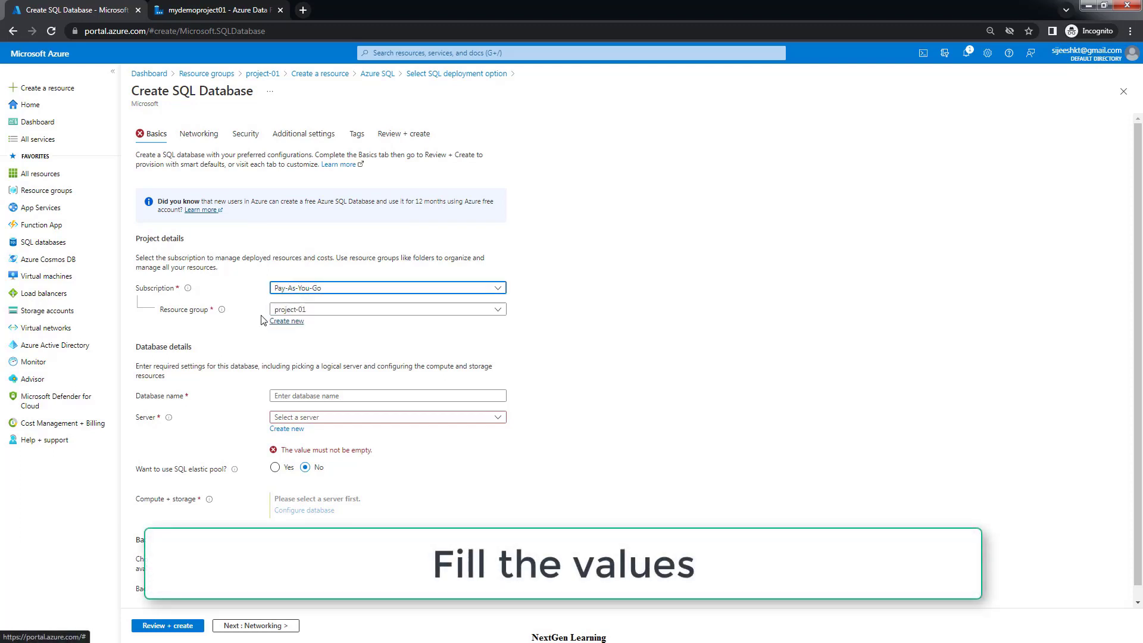
left_click(309, 311)
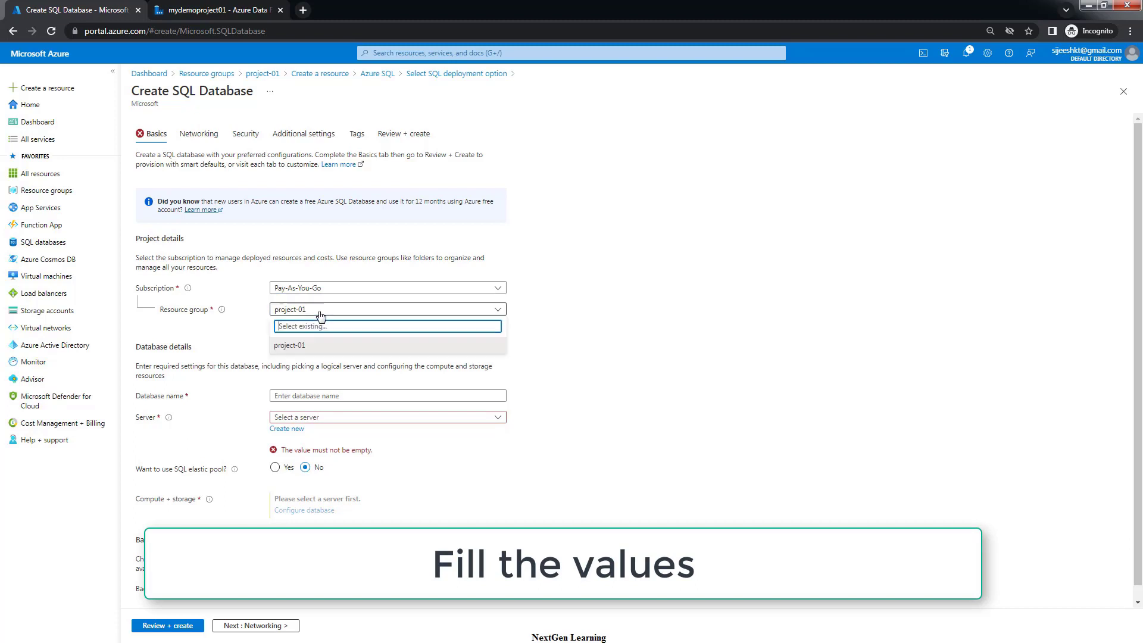
left_click(282, 350)
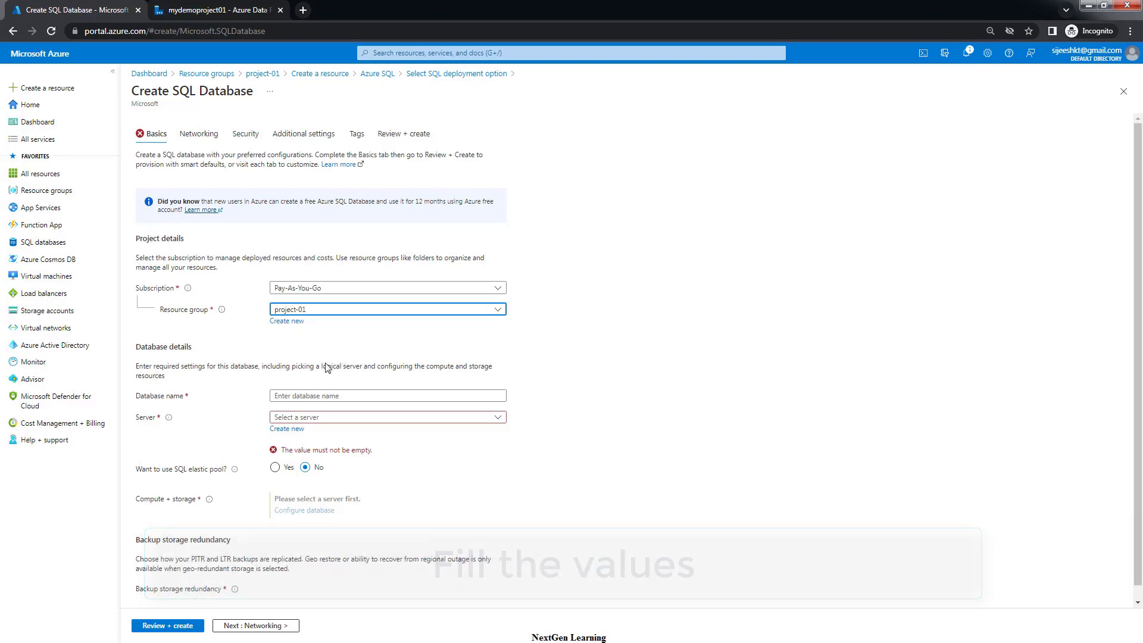
Enter project01 as the database name and check the available servers
left_click(295, 397)
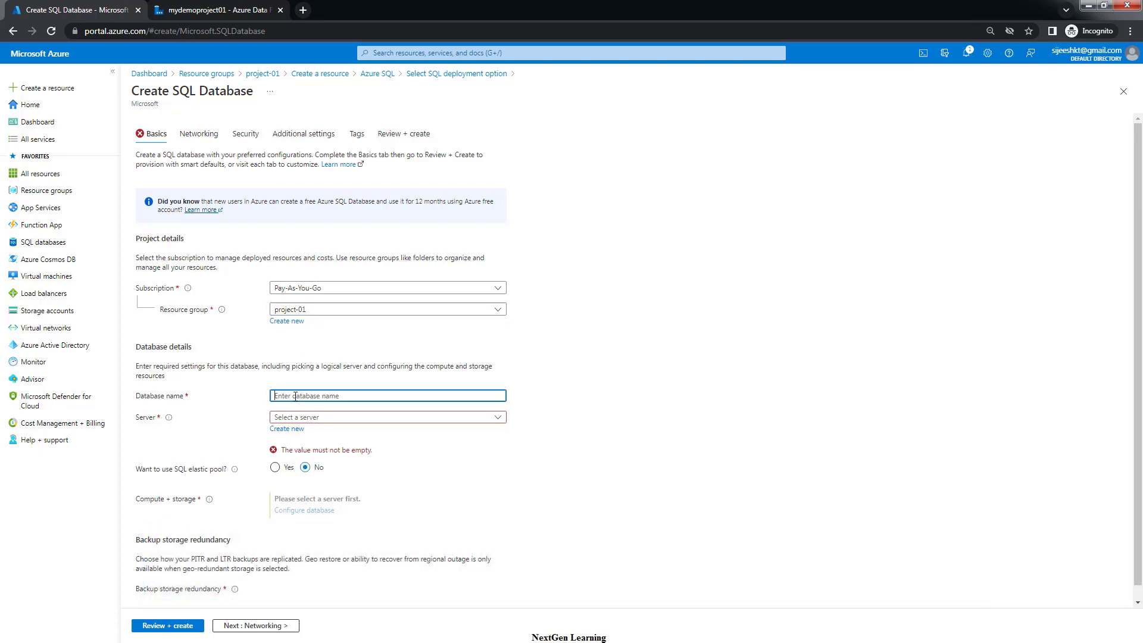
scroll(295, 397, "down", 1)
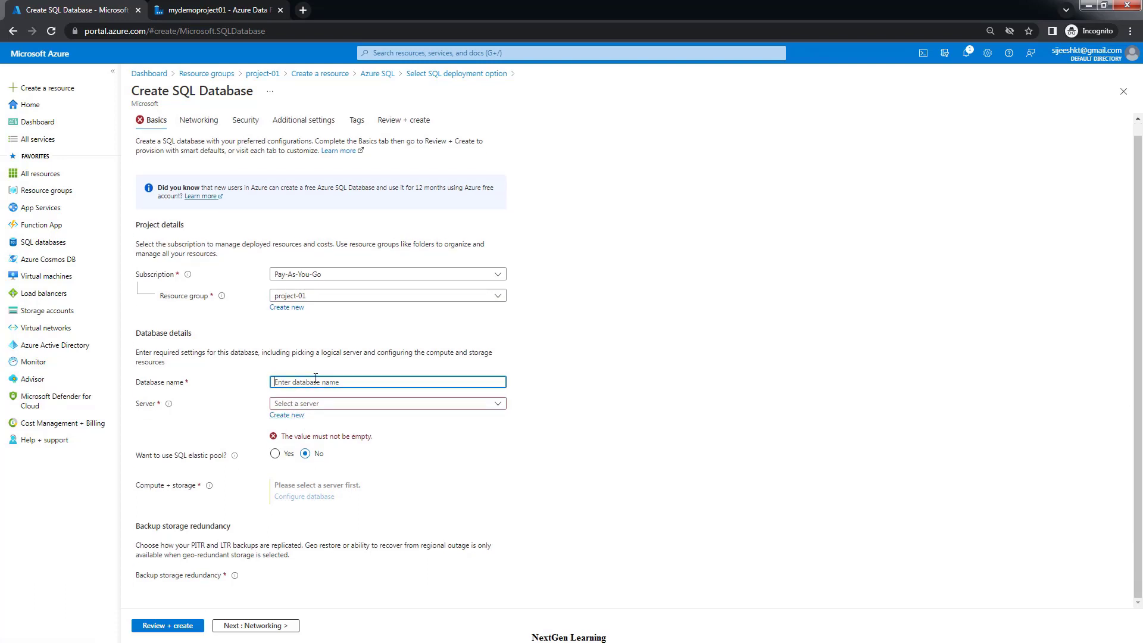
type("project01")
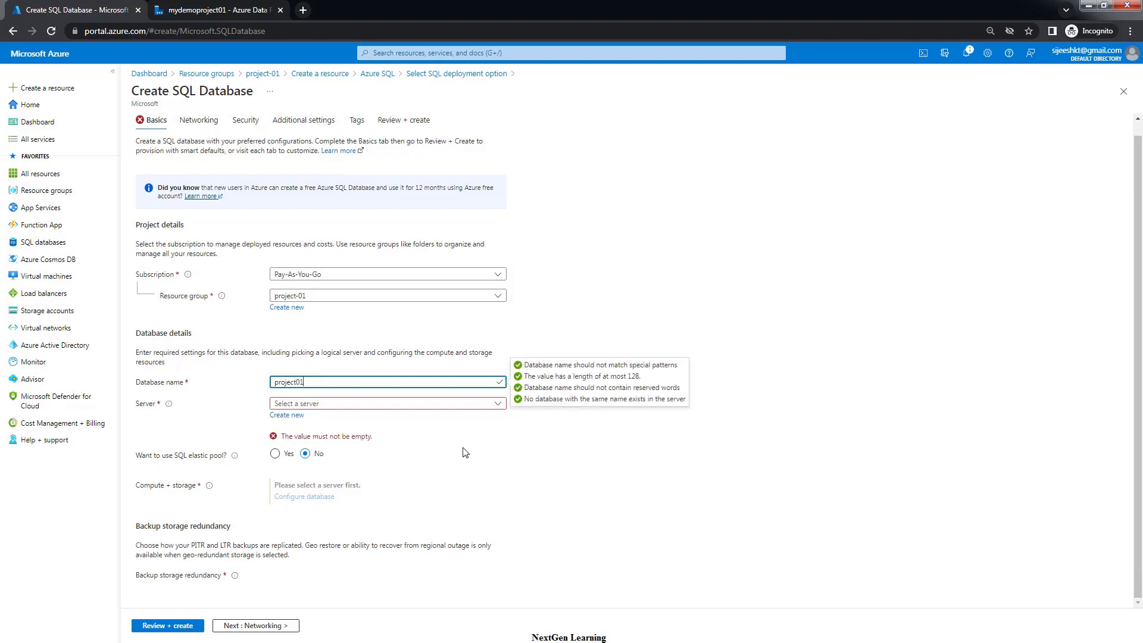
double_click(301, 382)
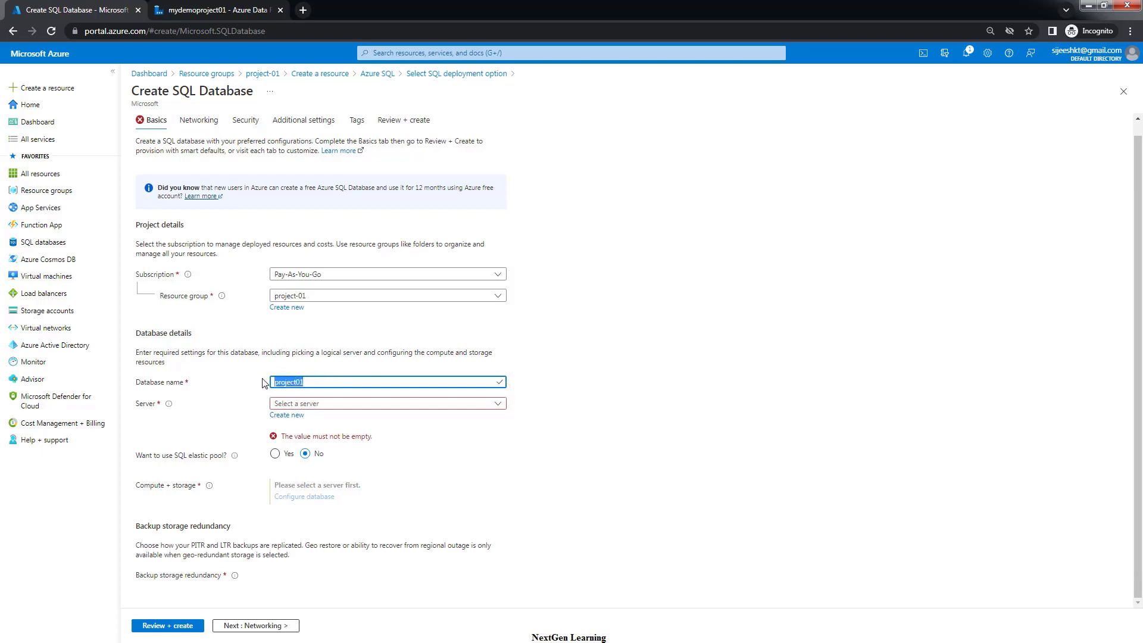
left_click(322, 405)
left_click(692, 429)
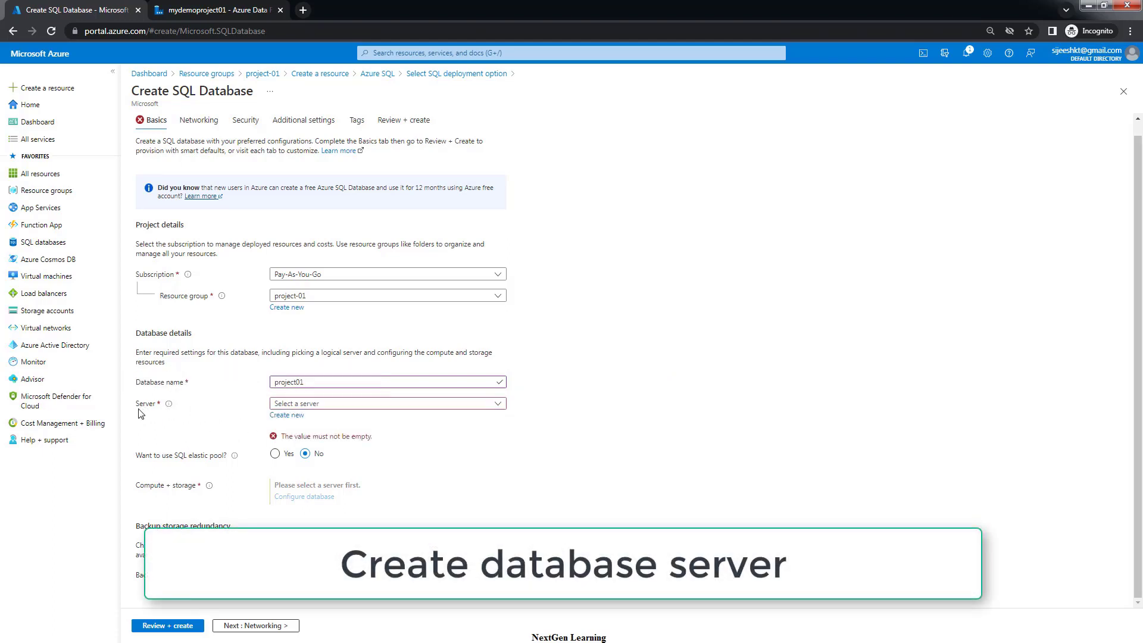
Start a new server named myproject01 located in (Asia Pacific) Australia East
left_click(282, 418)
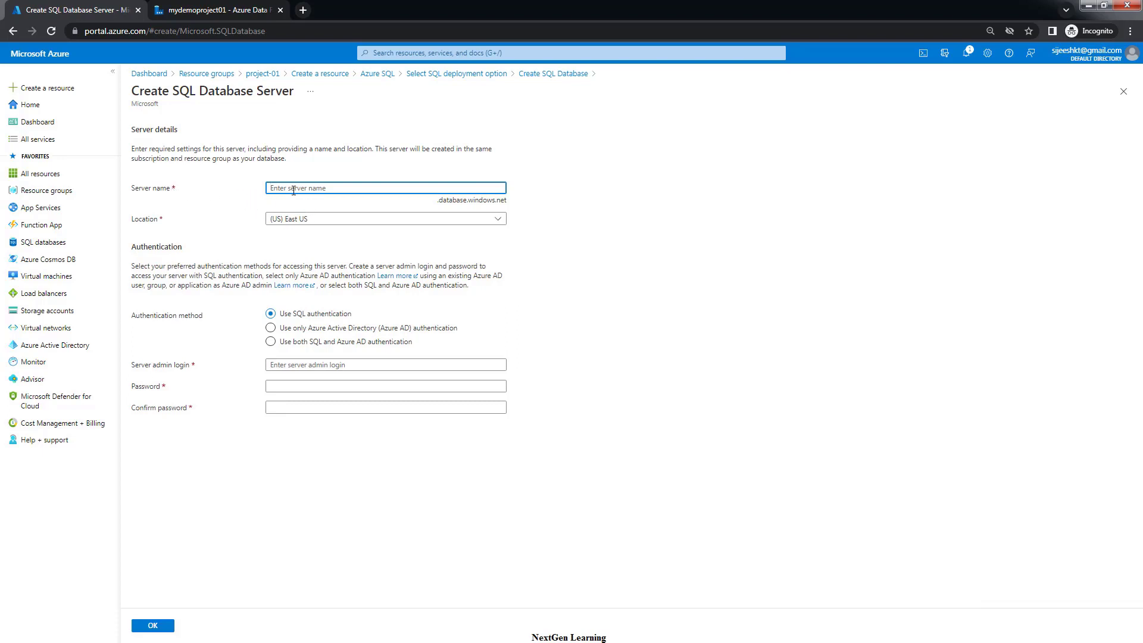
type("my")
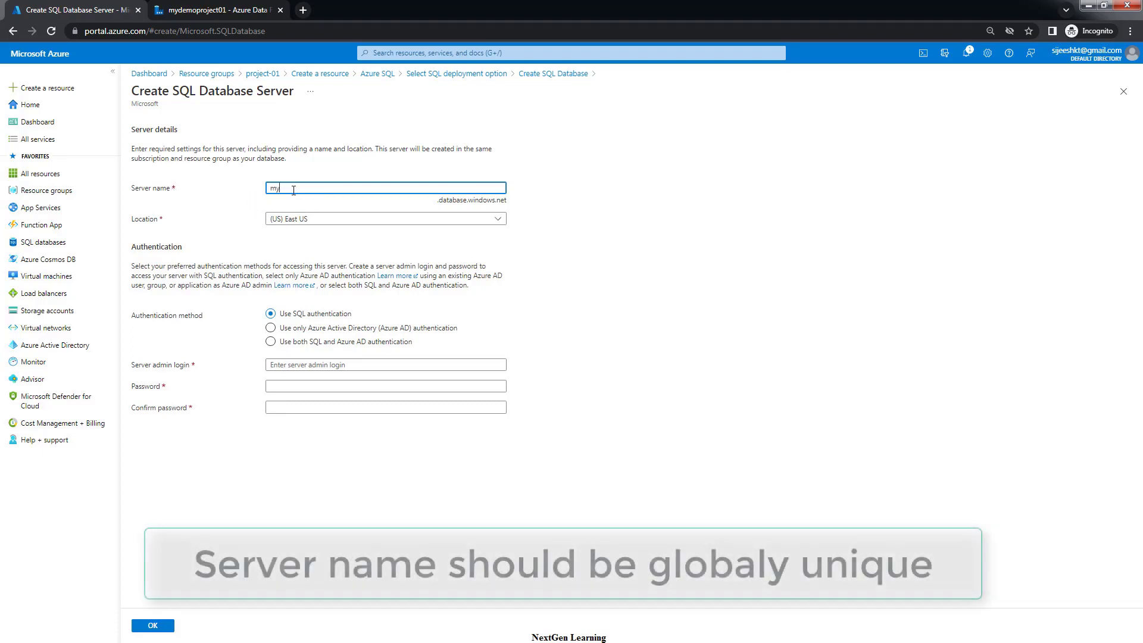
type("project")
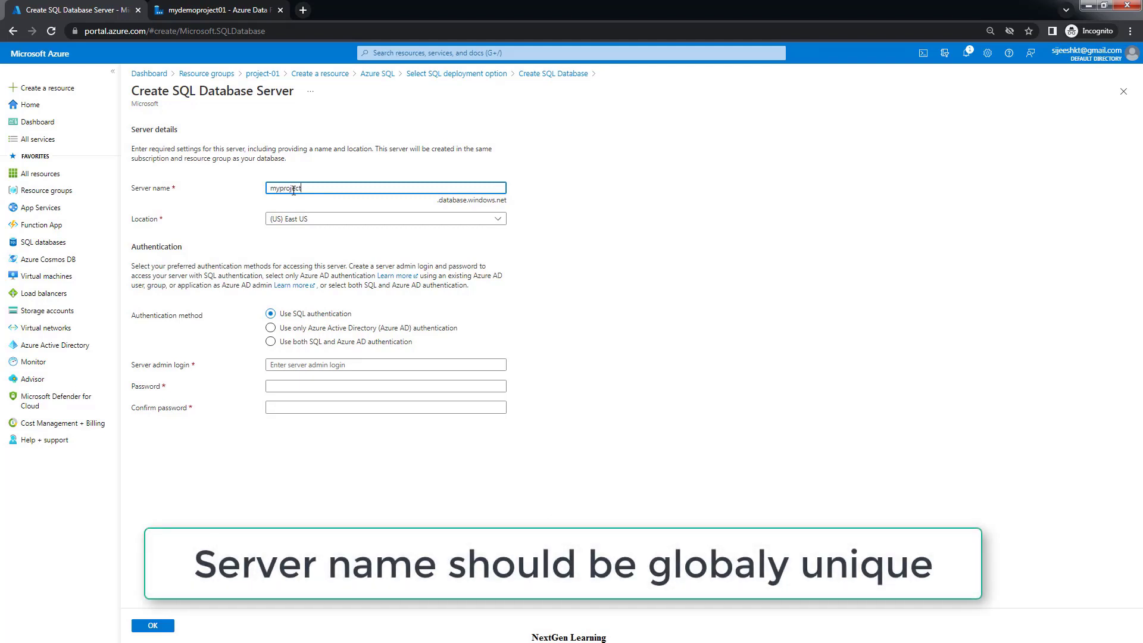
type("01")
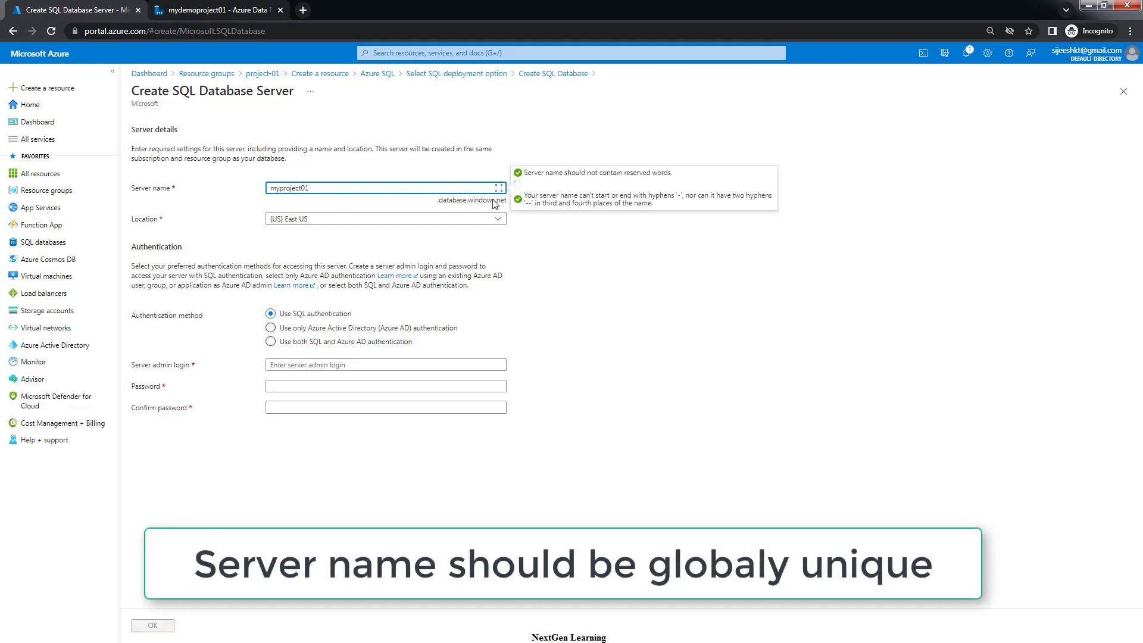
left_click(641, 338)
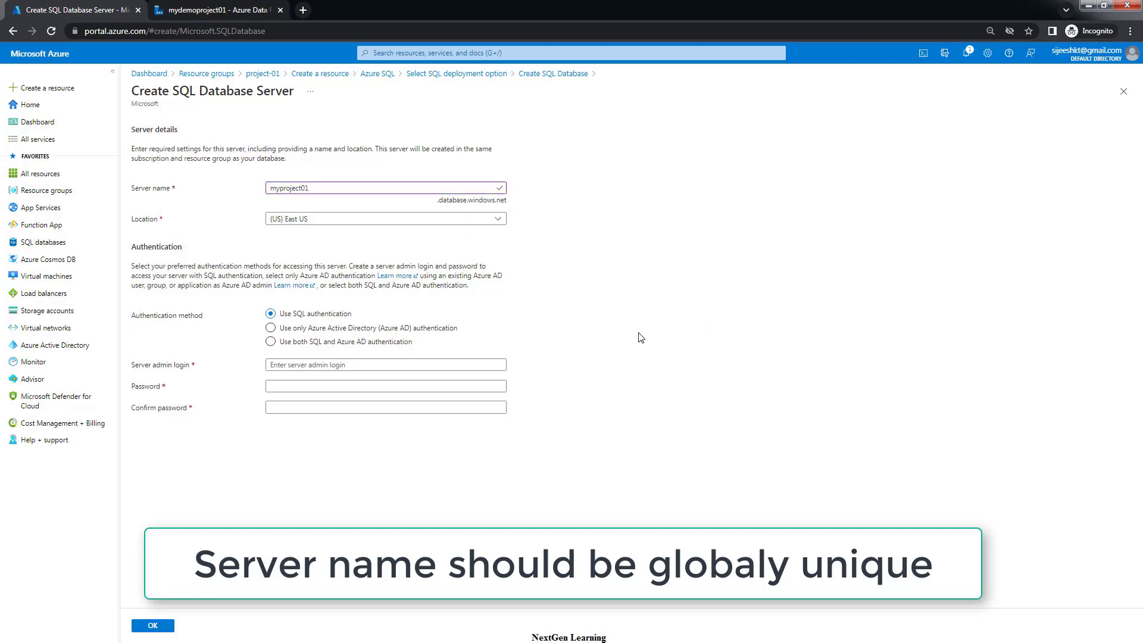
left_click(317, 220)
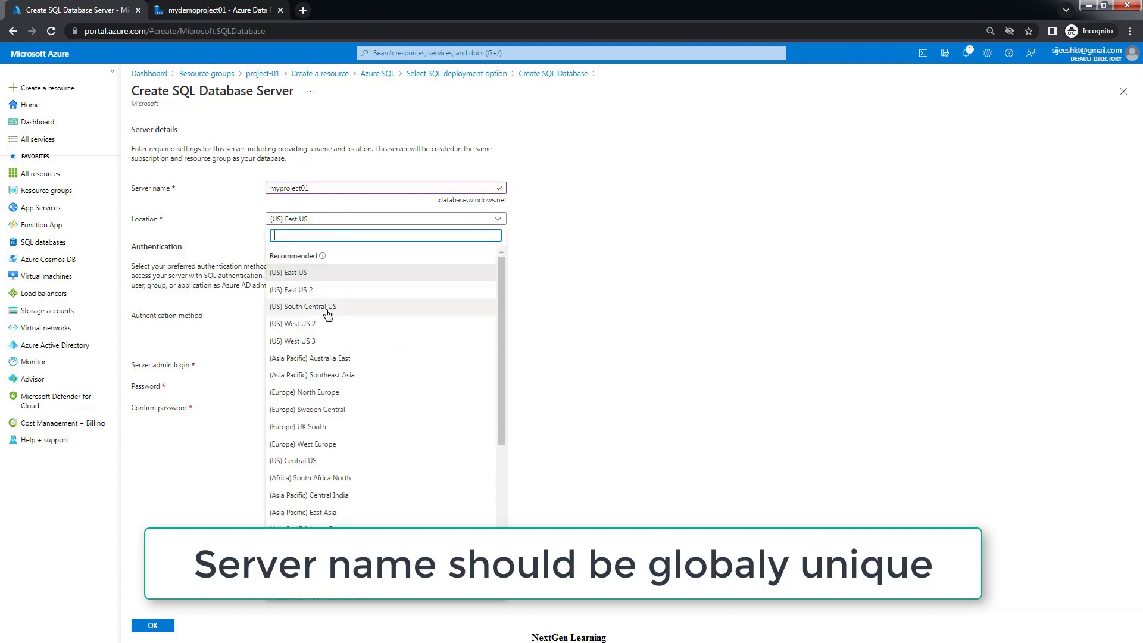
type("aus")
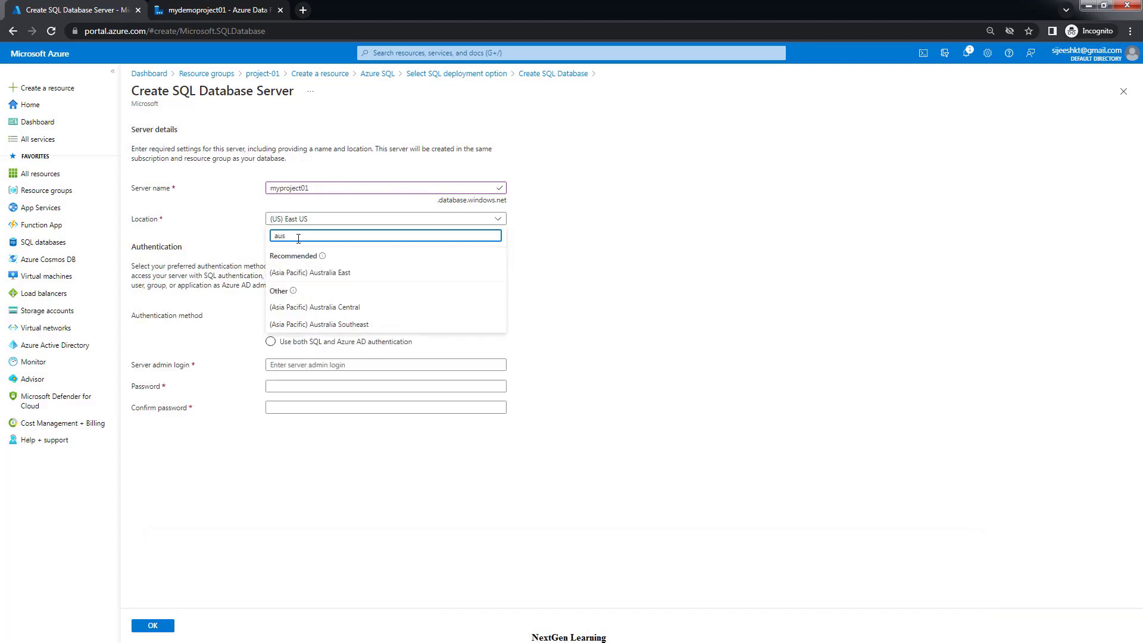
left_click(308, 273)
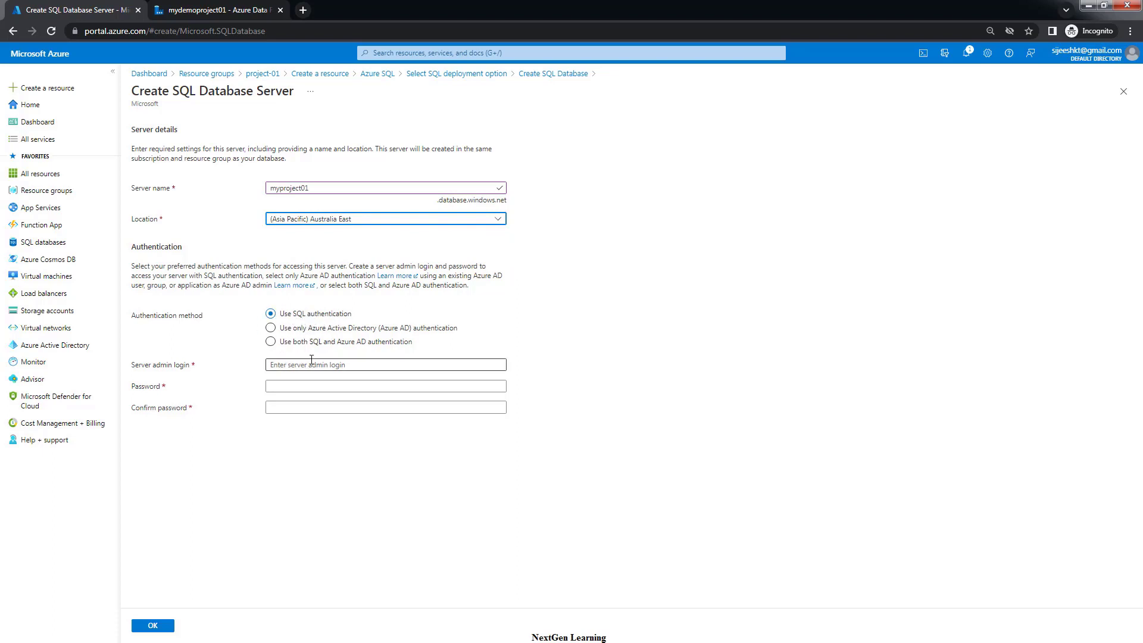
Give the new server SQL admin login sqladmin with a matching password, and confirm it
left_click(292, 366)
type("sqlad")
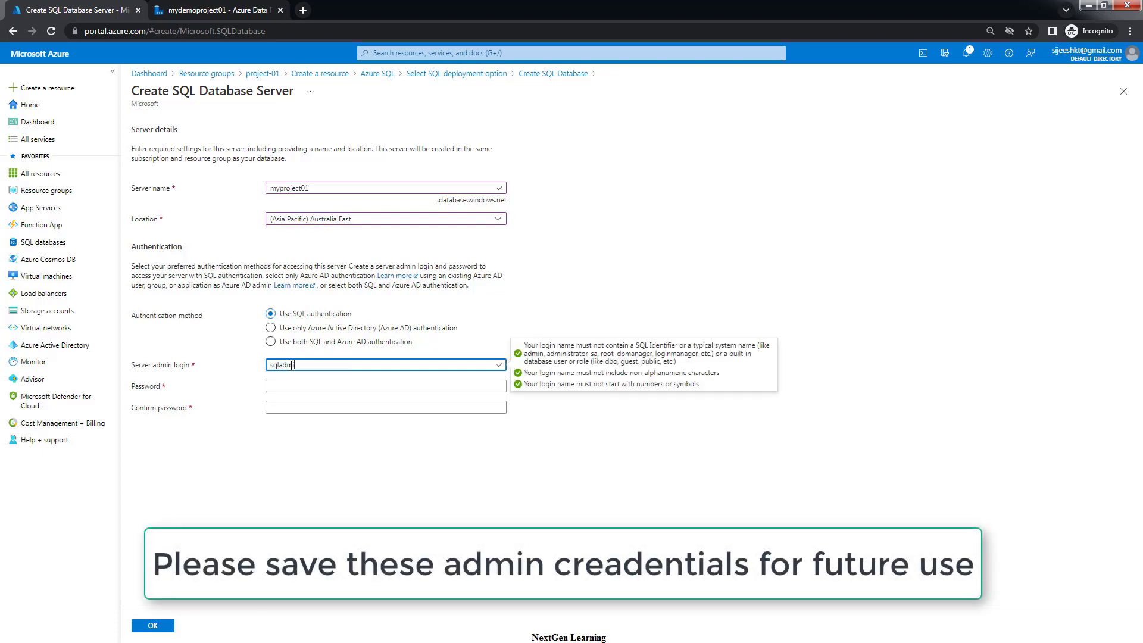
type("min")
key("Tab")
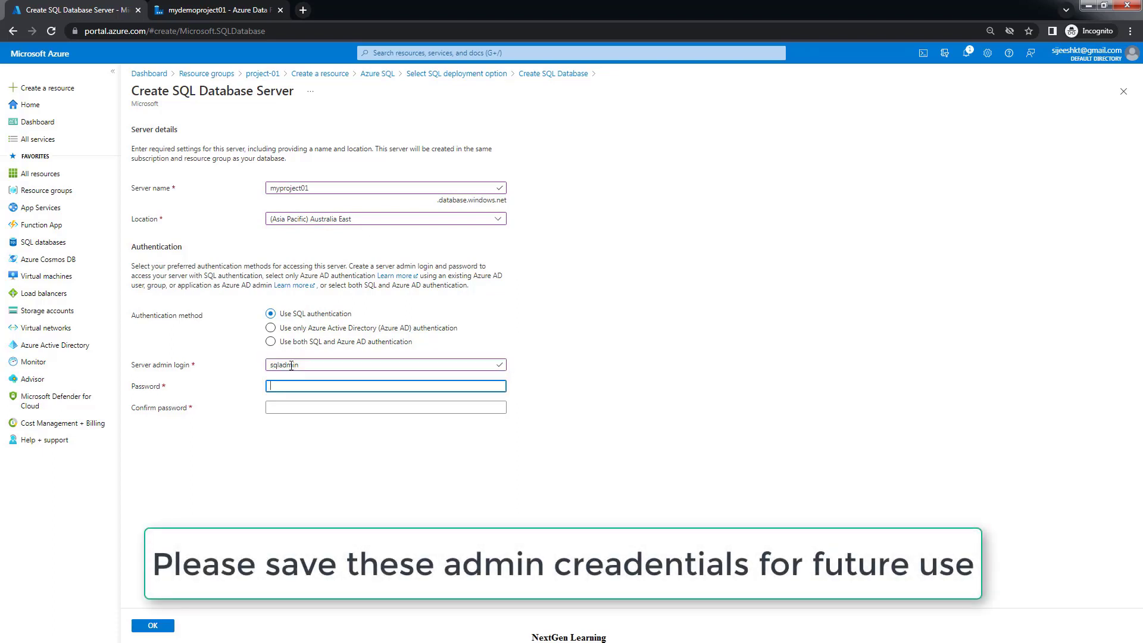
type("*******")
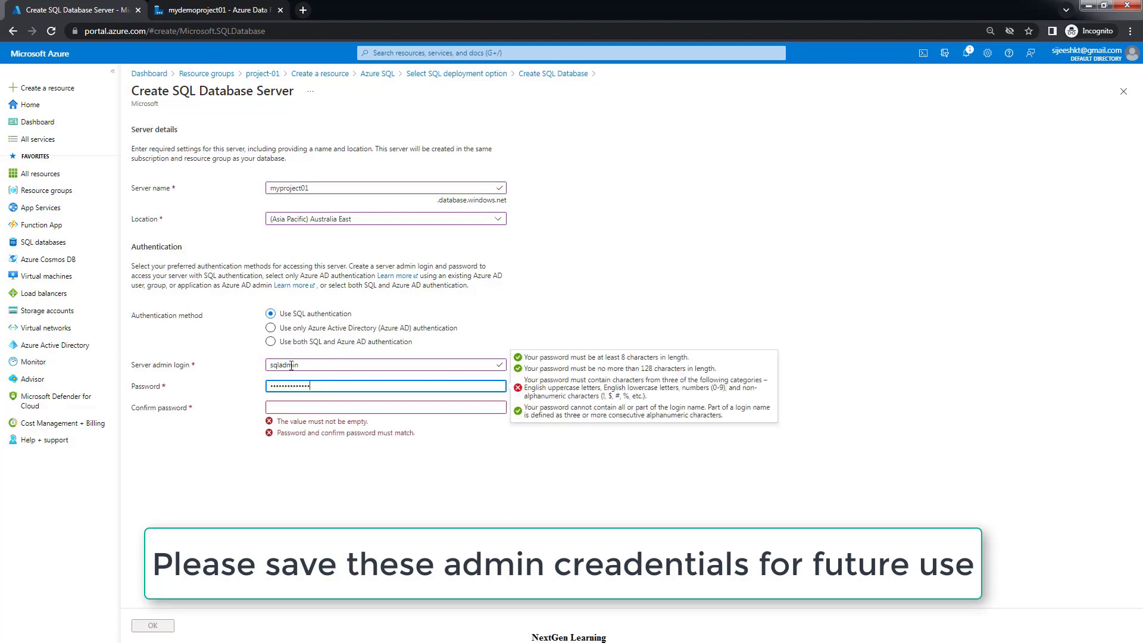
key("Tab")
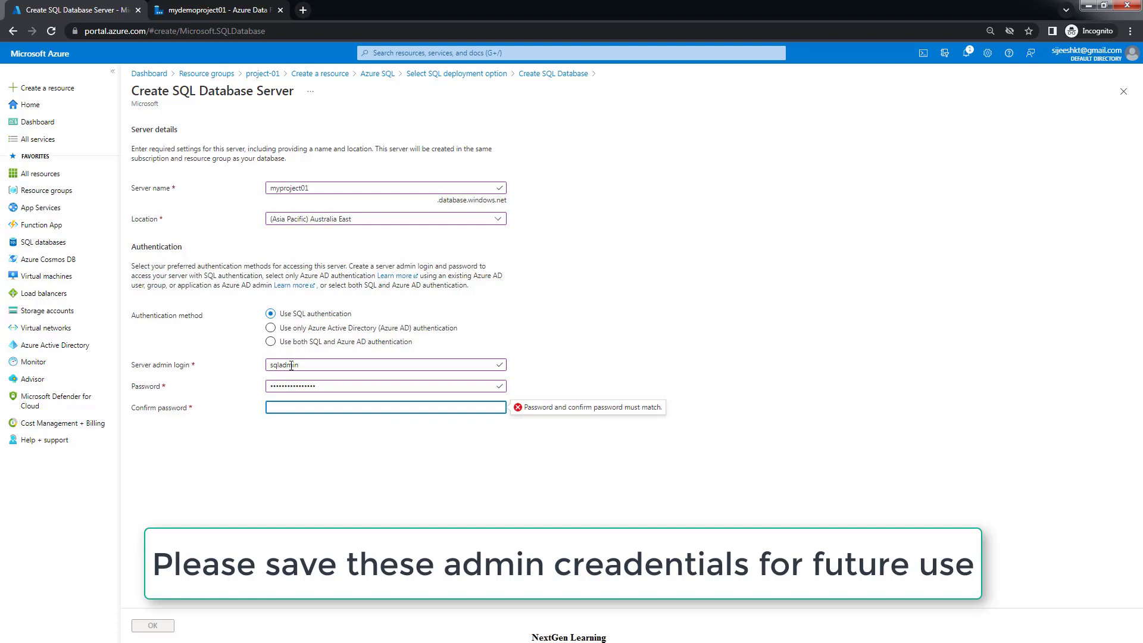
type("***********")
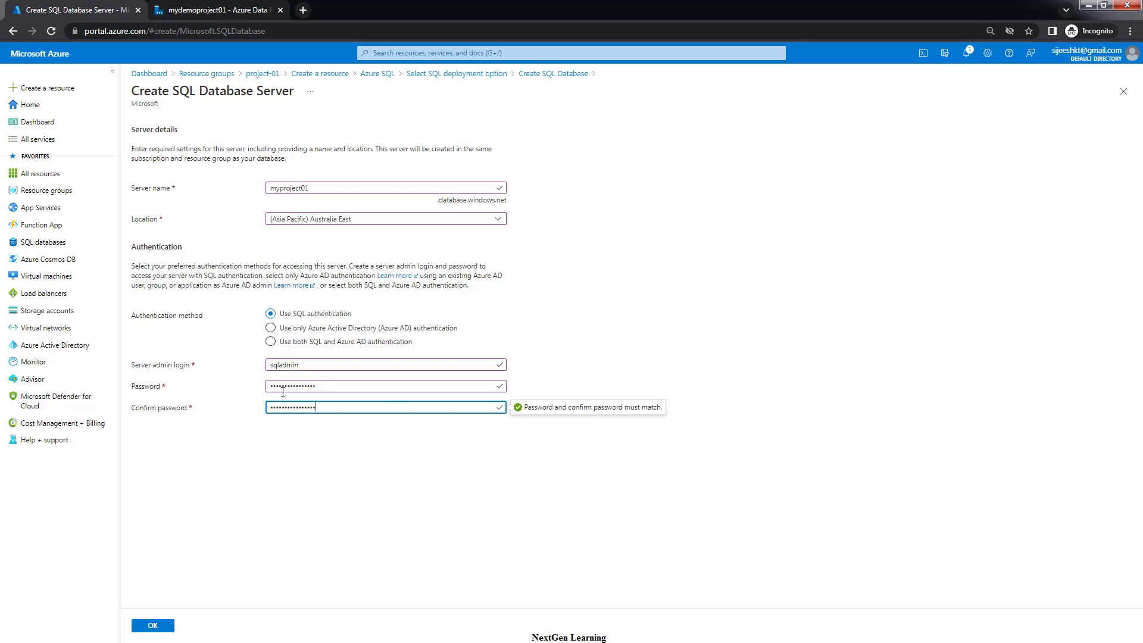
left_click(321, 461)
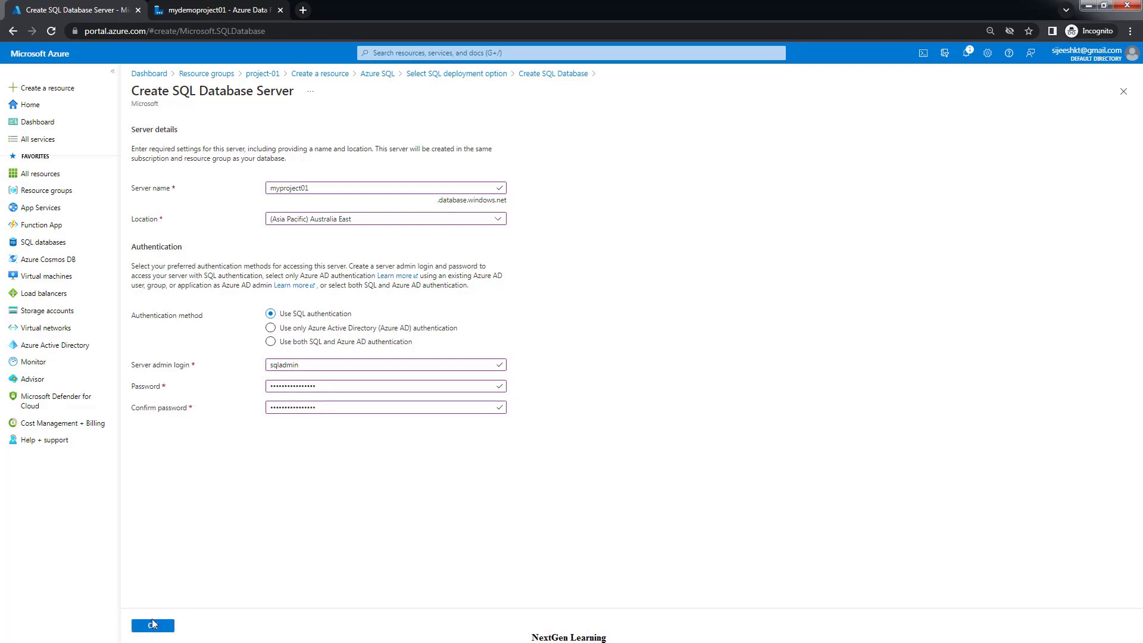
left_click(149, 627)
left_click_drag(305, 366, 270, 366)
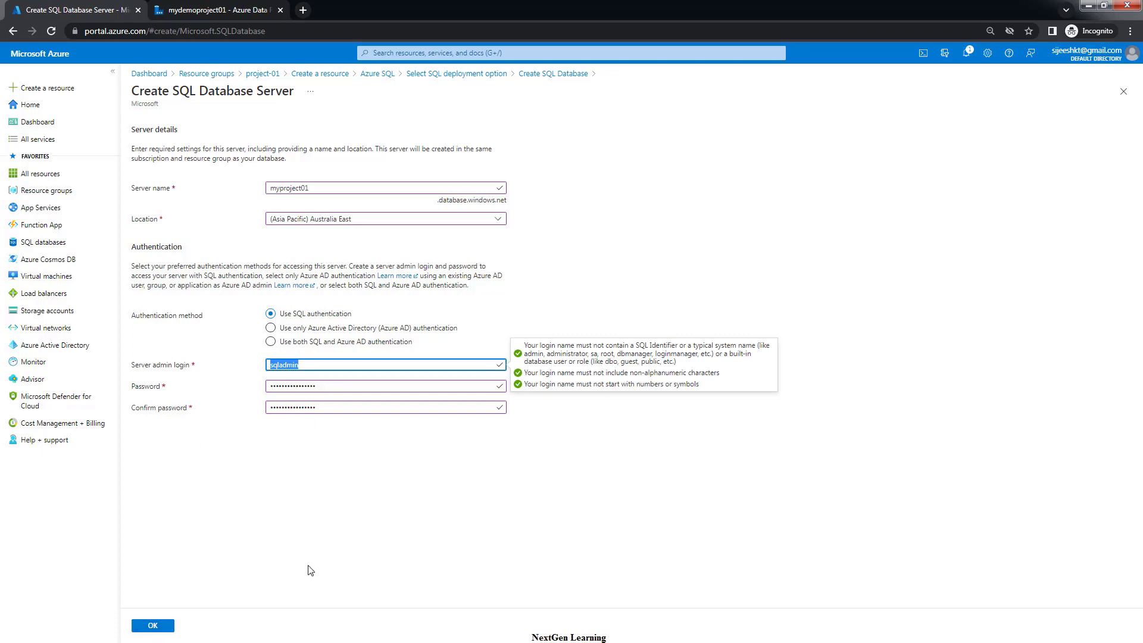
left_click(147, 627)
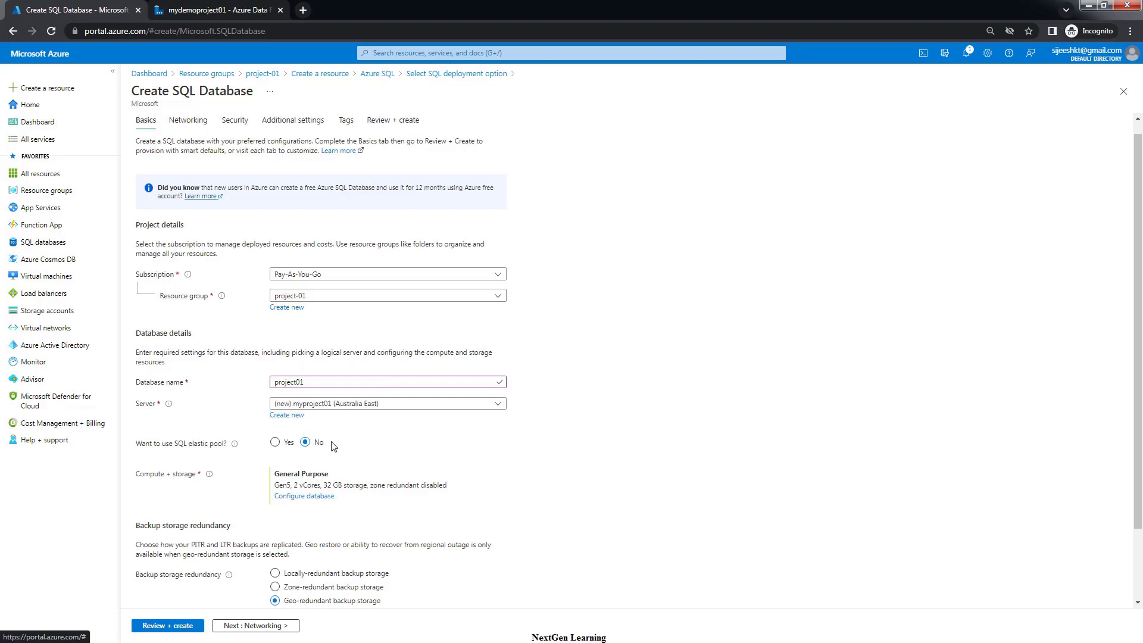
Scroll down the Basics tab and open Configure database under Compute + storage
scroll(334, 447, "down", 1)
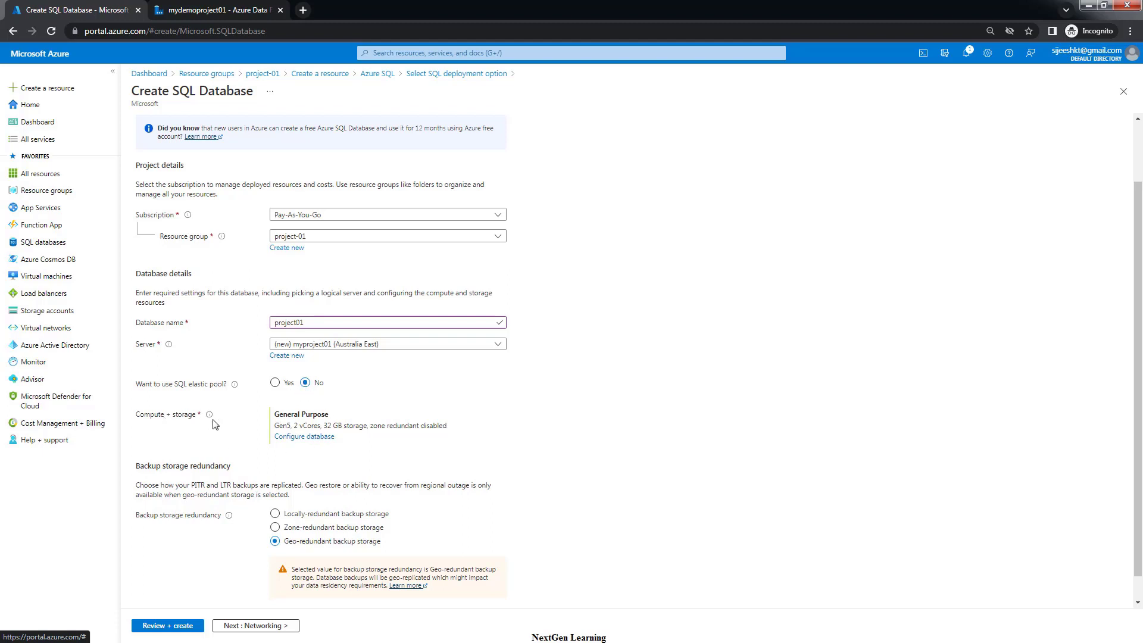
left_click(301, 439)
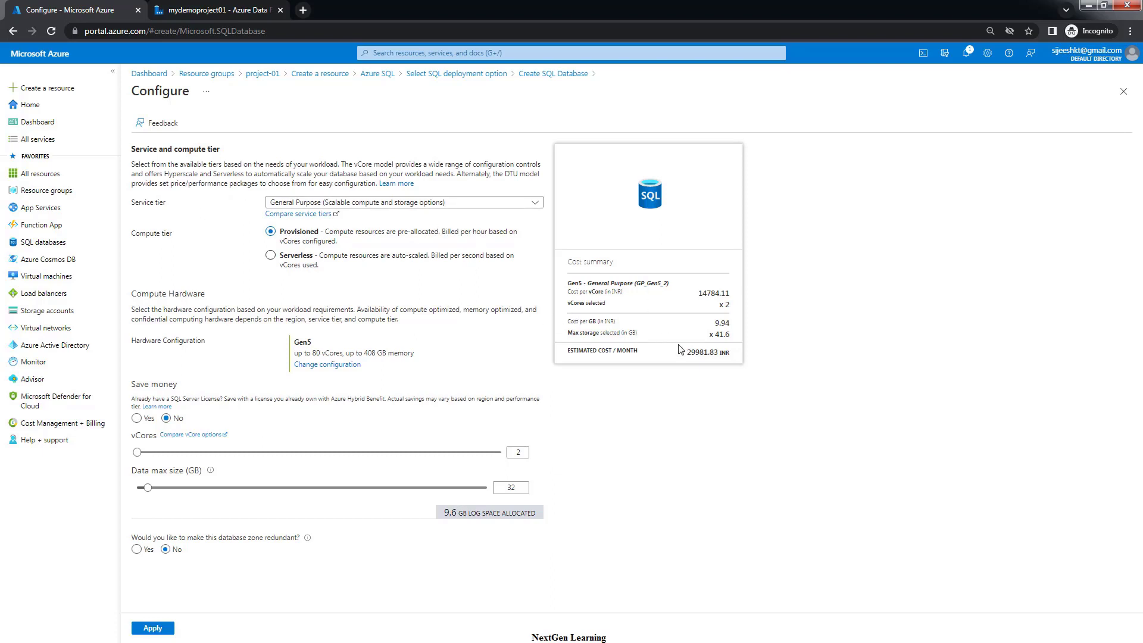
Switch the service tier to Basic and set the data max size to 0.5 GB
left_click_drag(690, 354, 730, 354)
left_click(397, 204)
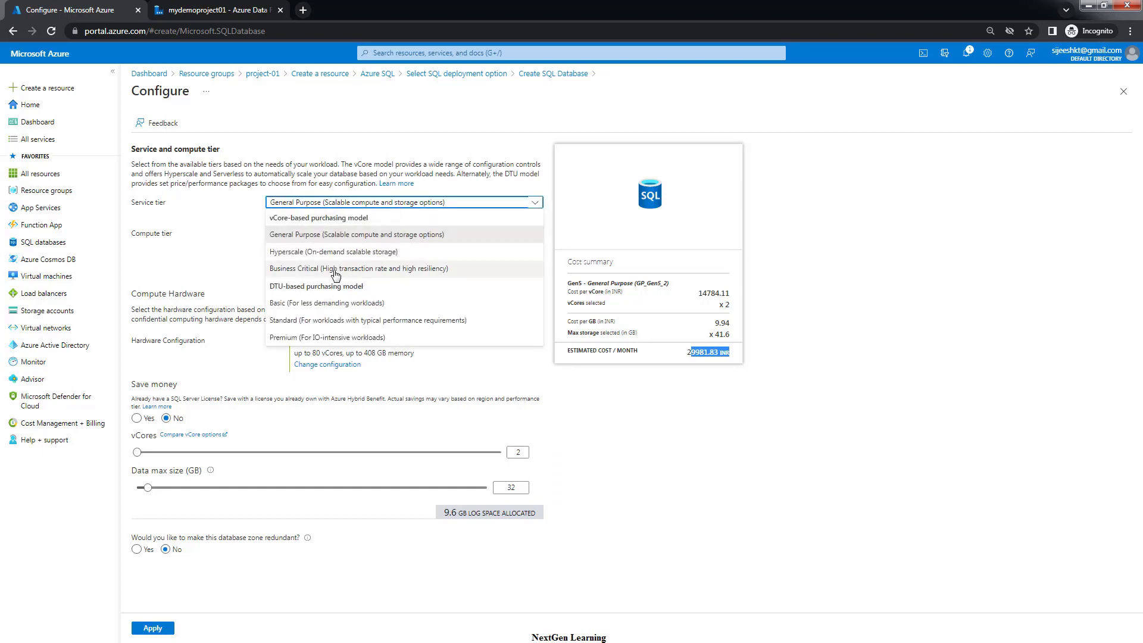
left_click(296, 304)
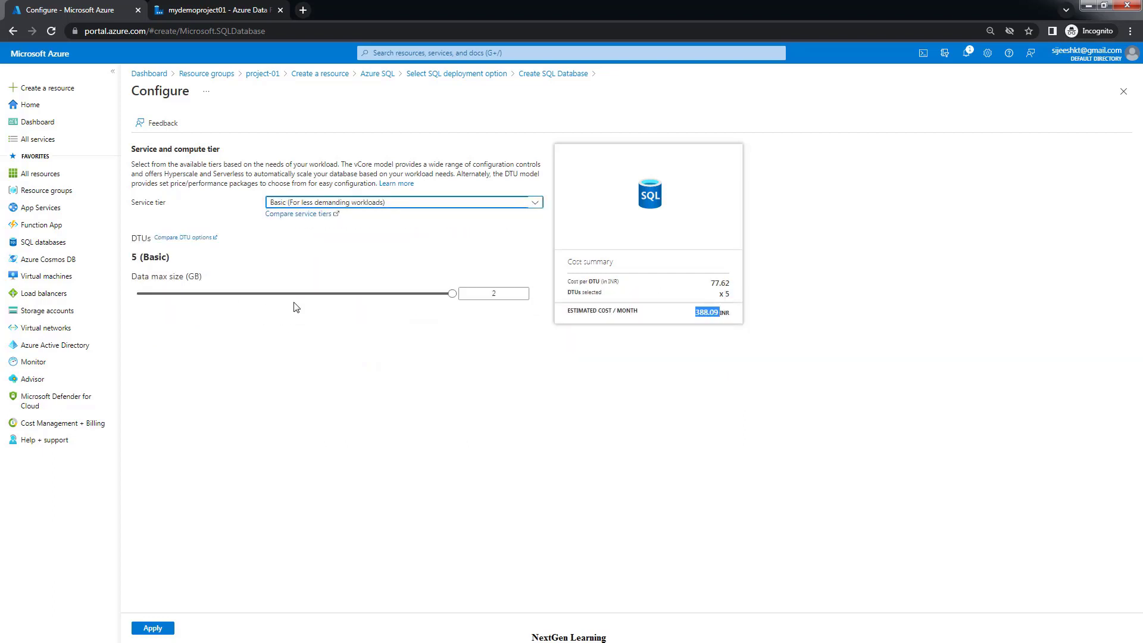
left_click(338, 204)
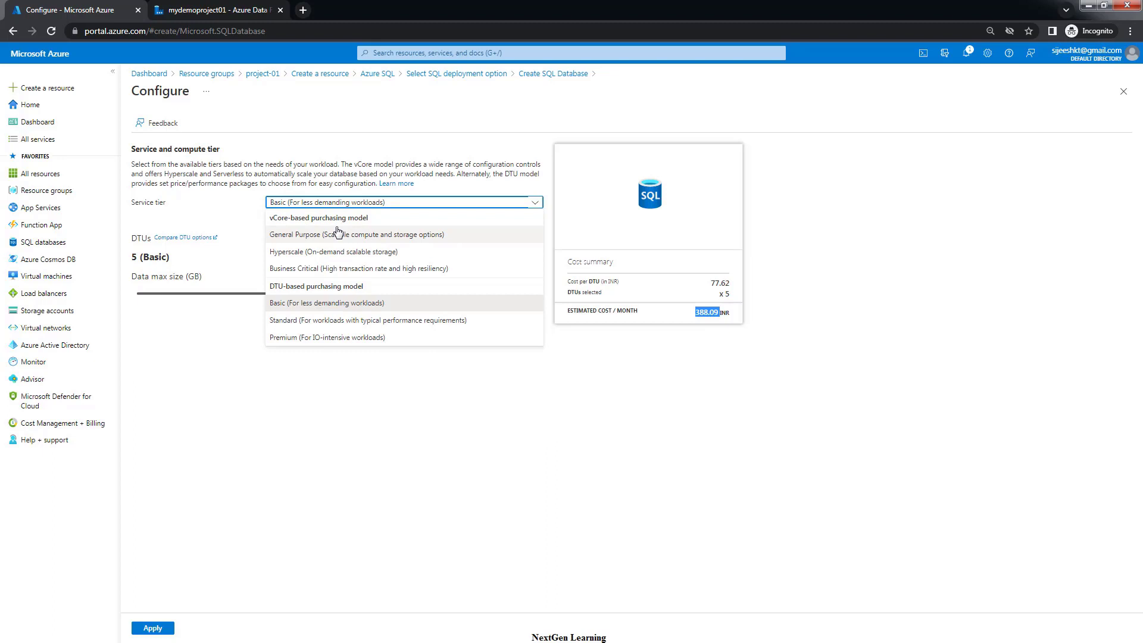
left_click(467, 437)
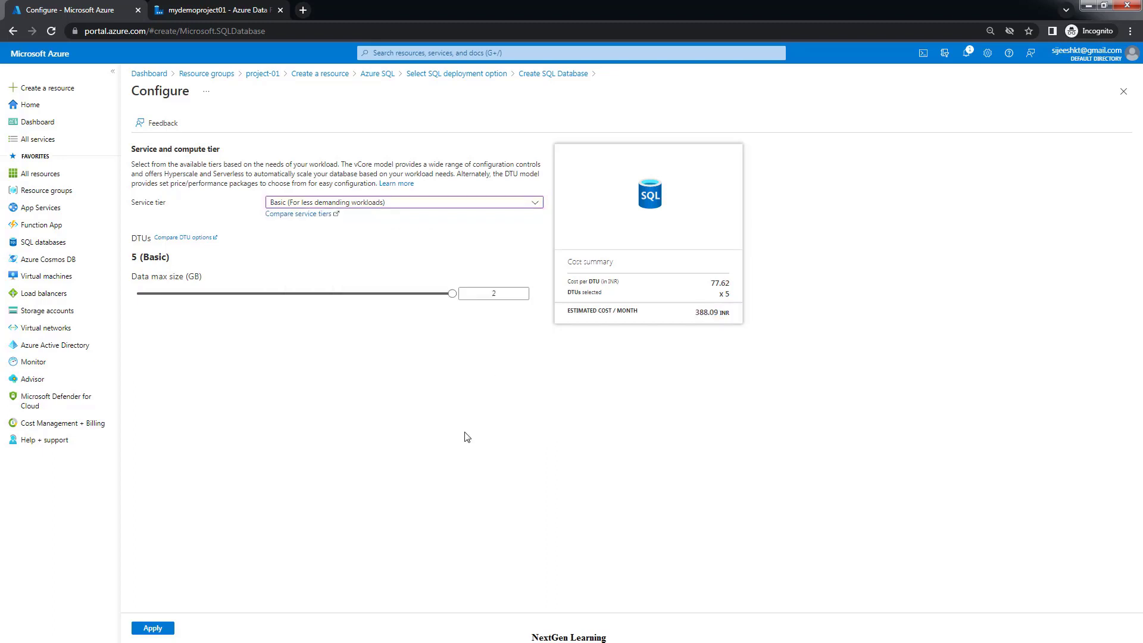
left_click_drag(452, 293, 138, 294)
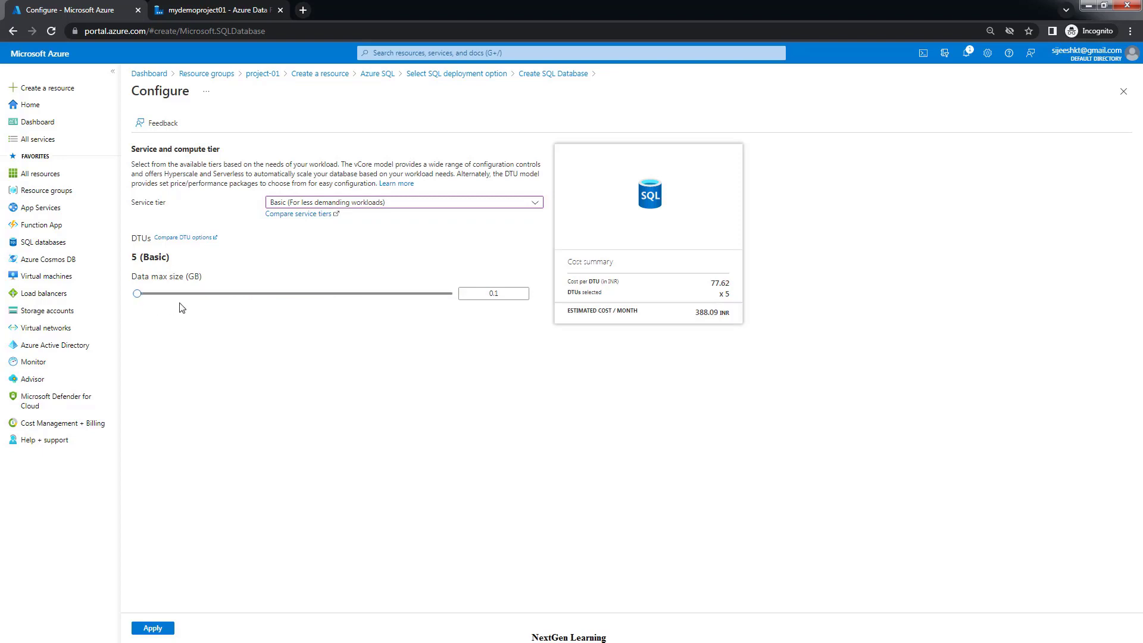
left_click(199, 295)
Settle on the Basic tier at 388.09 INR per month and apply the configuration
left_click(331, 202)
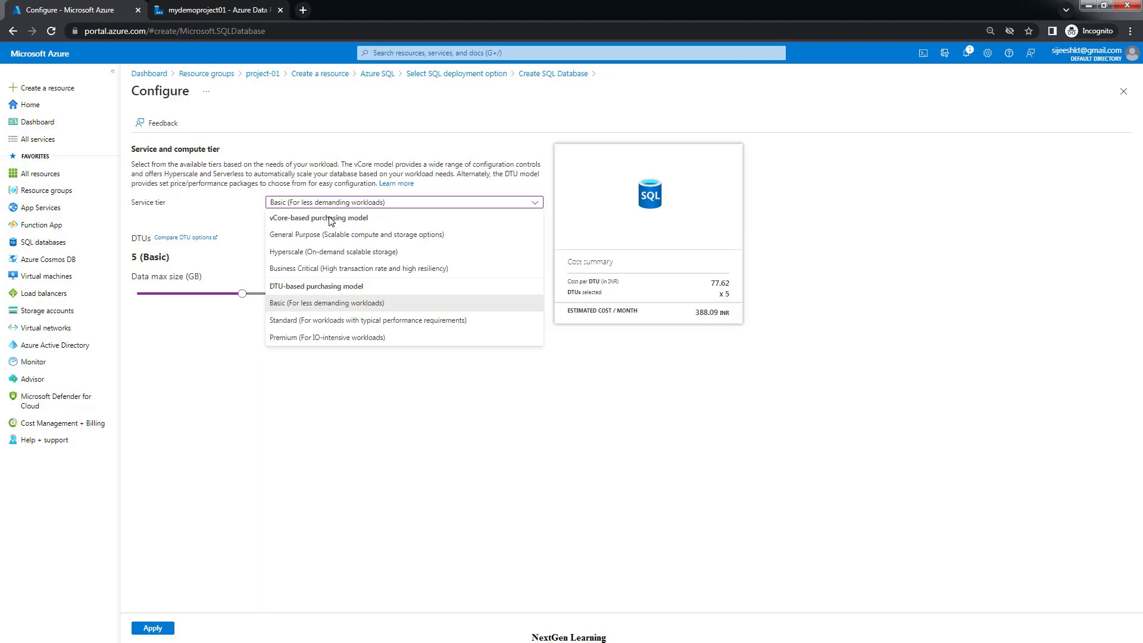
left_click(336, 235)
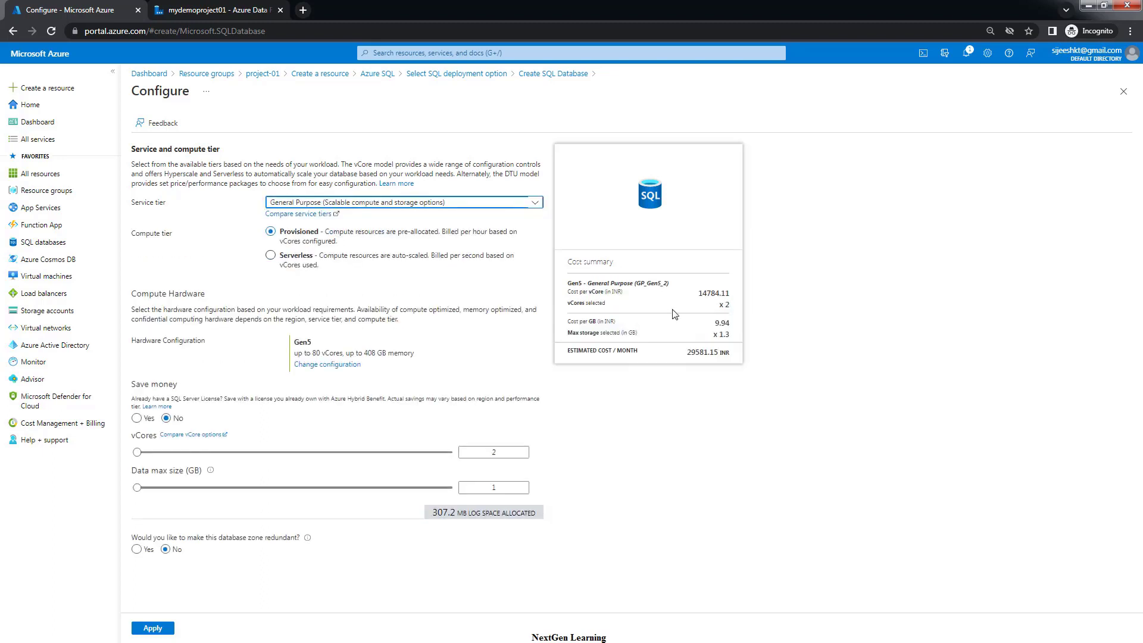
left_click(349, 203)
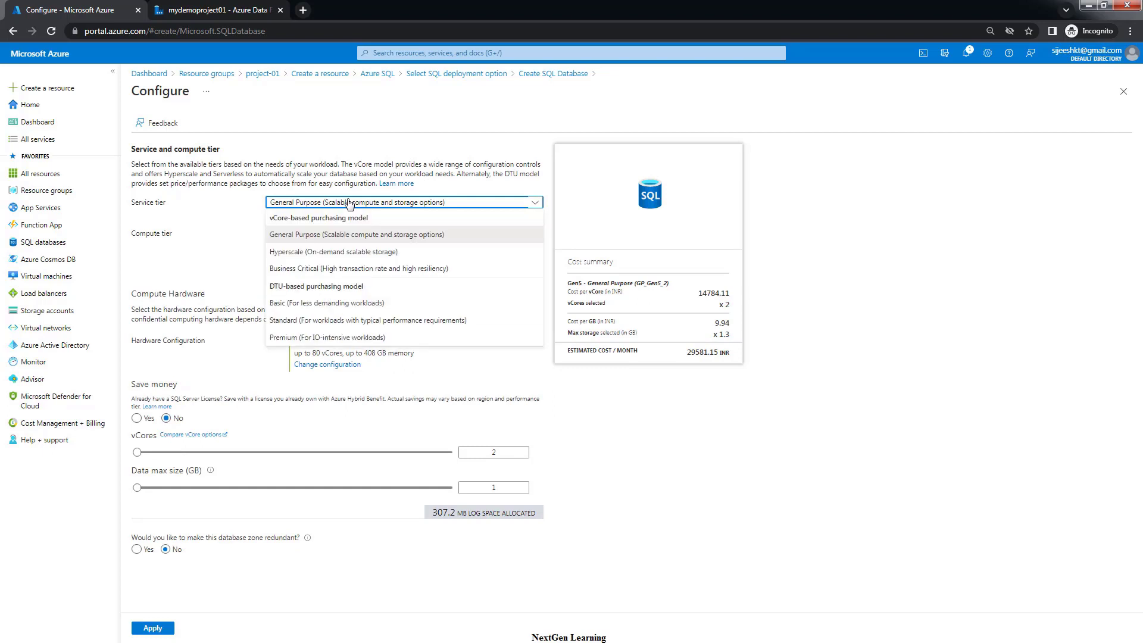
left_click(288, 307)
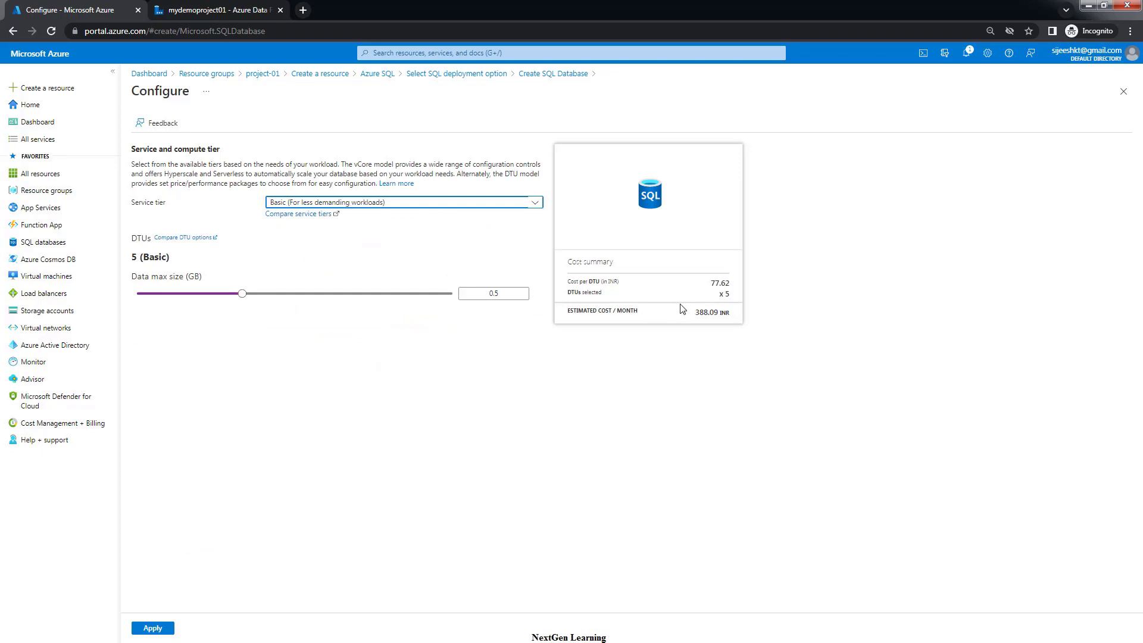
left_click_drag(696, 314, 736, 319)
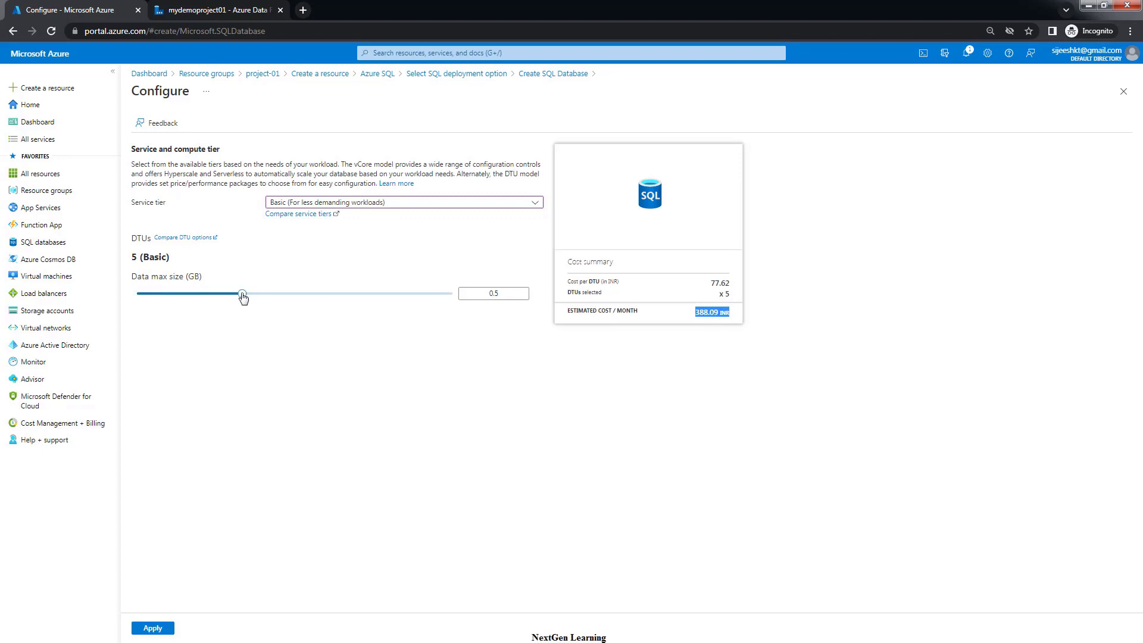
mouse_move(242, 297)
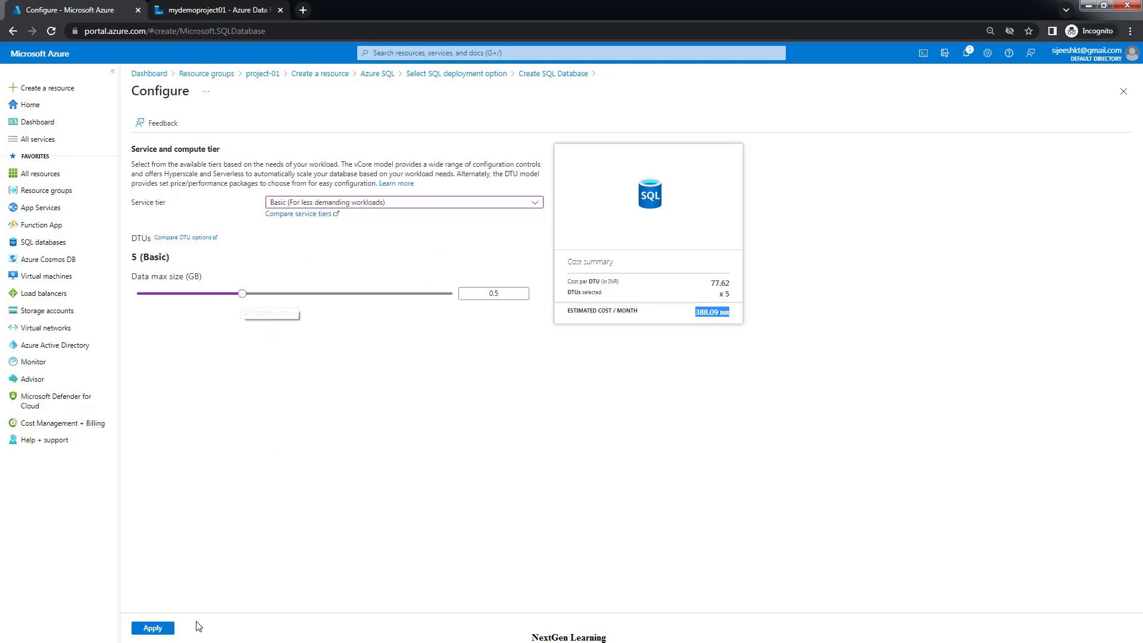
left_click(153, 628)
Choose locally-redundant backup storage and continue to the Networking step
scroll(532, 411, "down", 1)
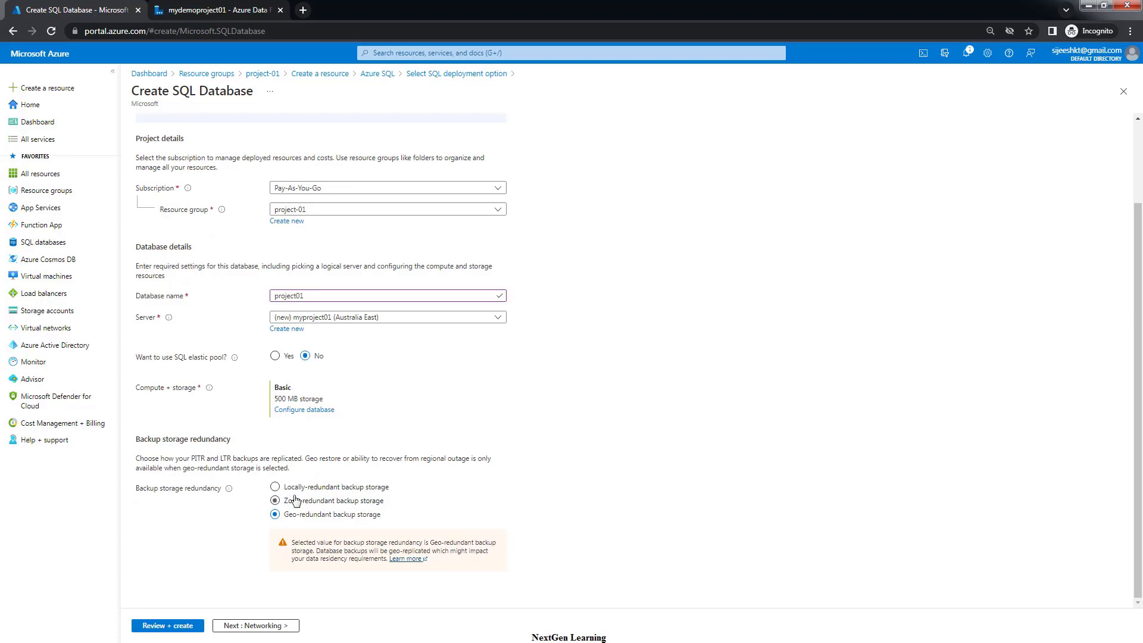
left_click(275, 489)
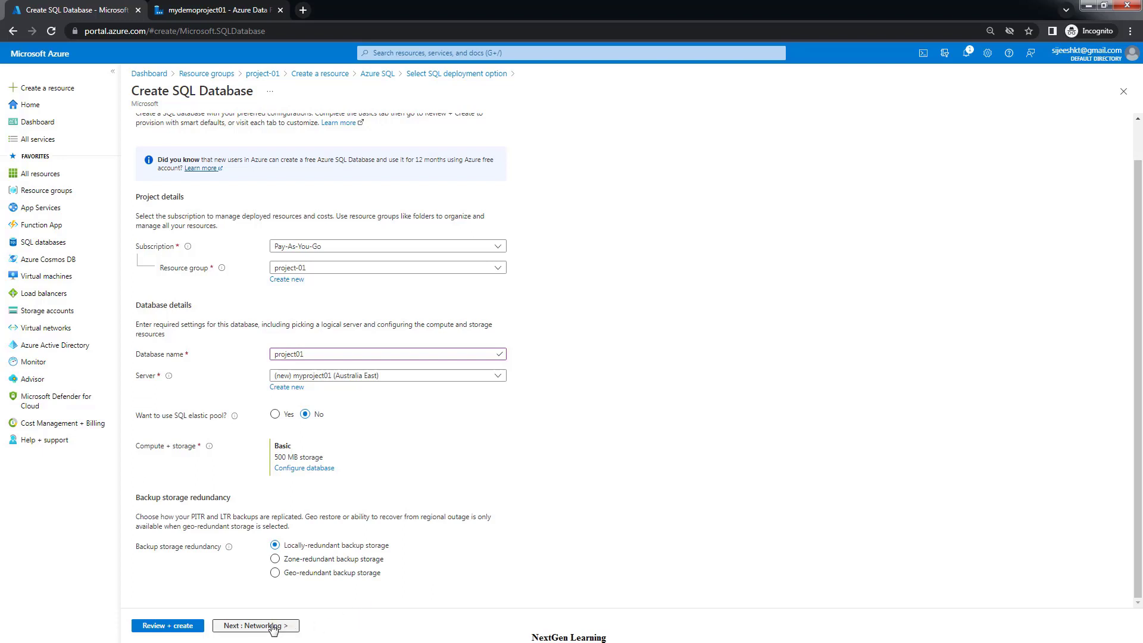
left_click(294, 625)
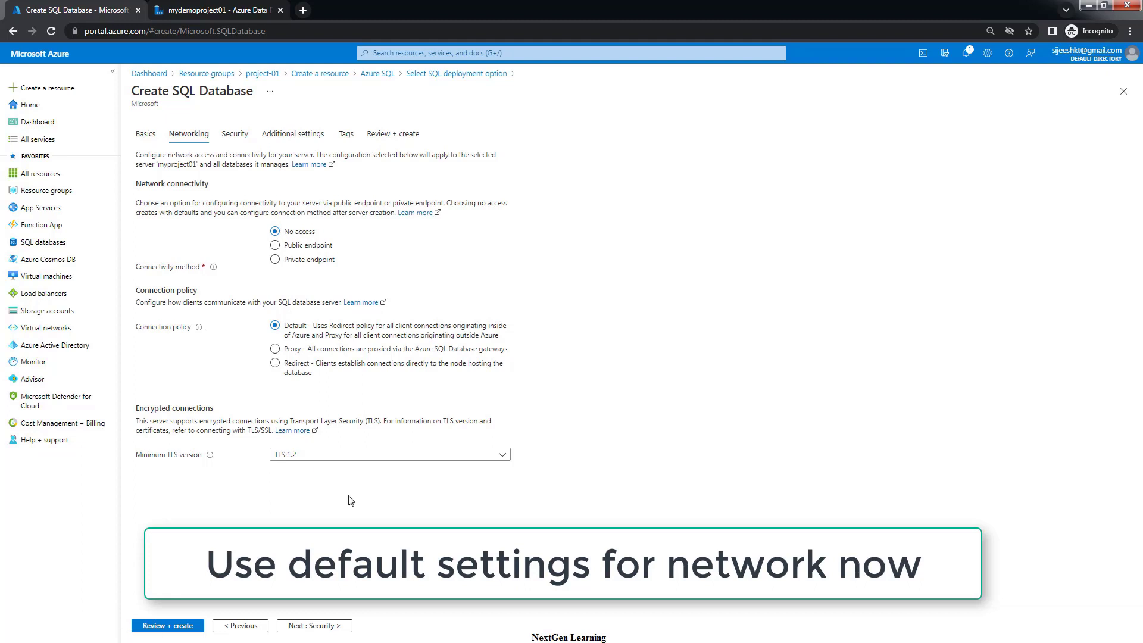
Accept defaults through Security, Additional settings and Tags to reach Review + create
left_click(310, 625)
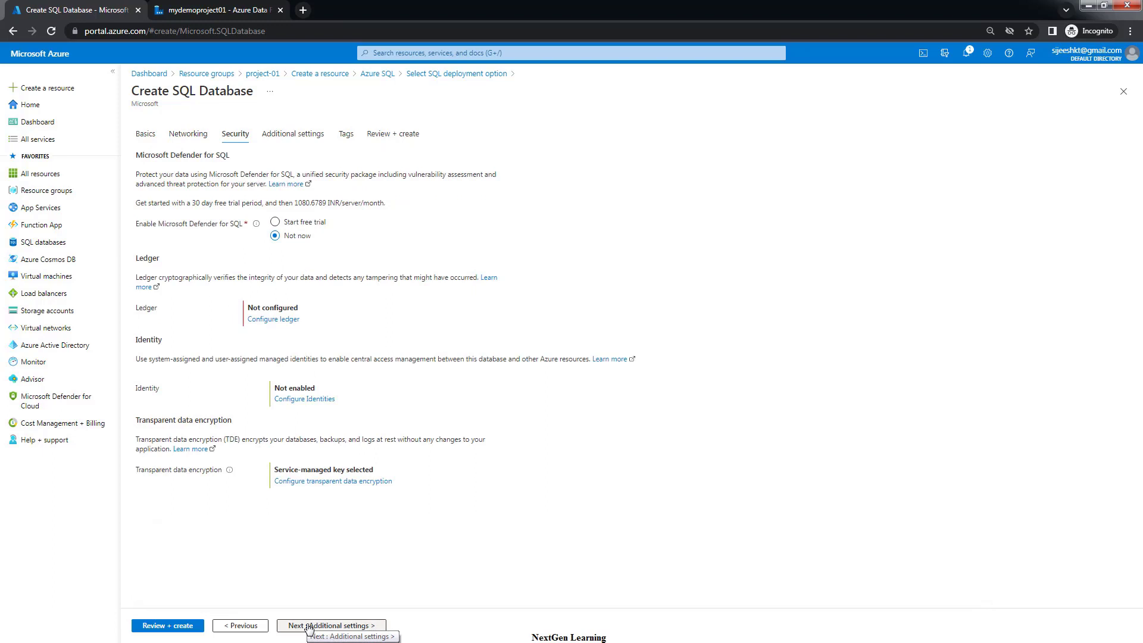
left_click(309, 626)
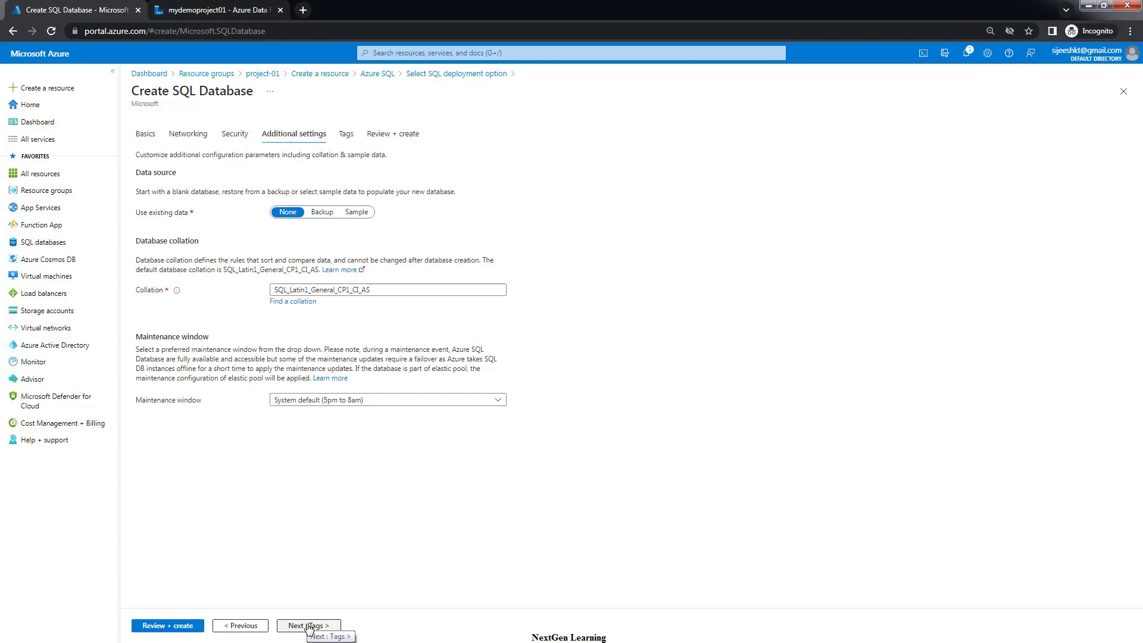
left_click(309, 626)
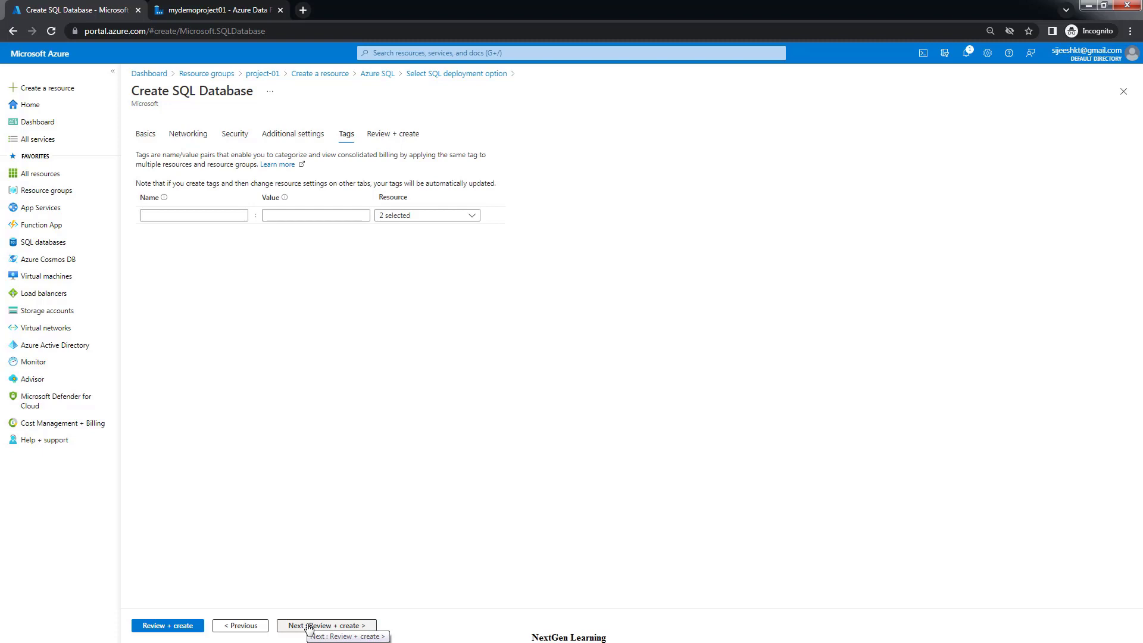
left_click(309, 626)
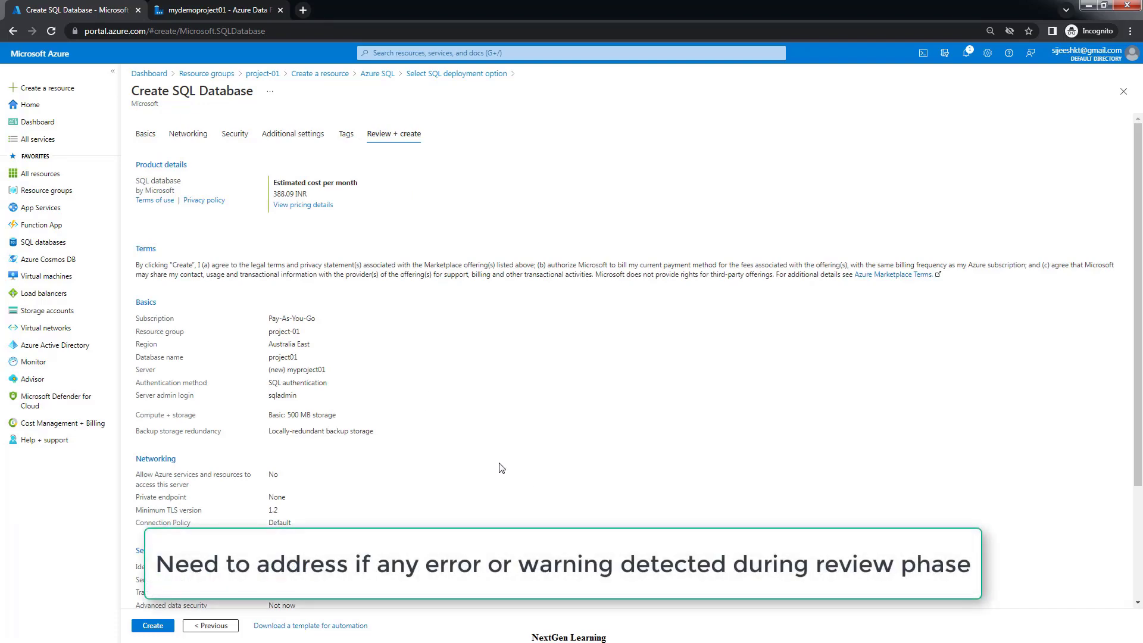
Look over the review summary and create the project01 database
scroll(434, 447, "down", 4)
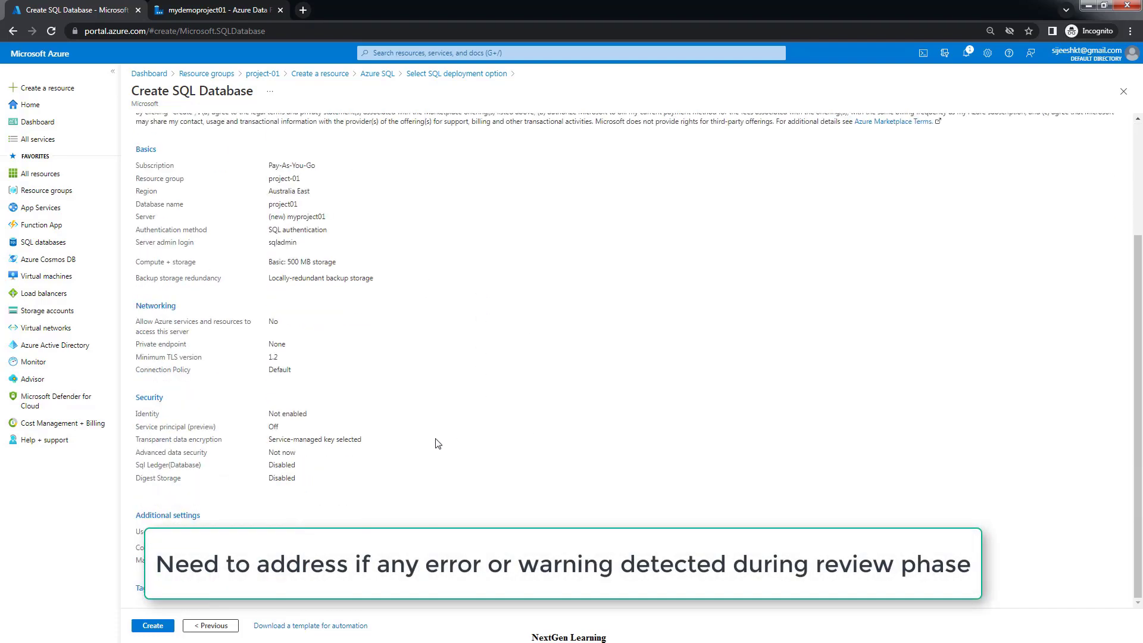
scroll(434, 447, "up", 4)
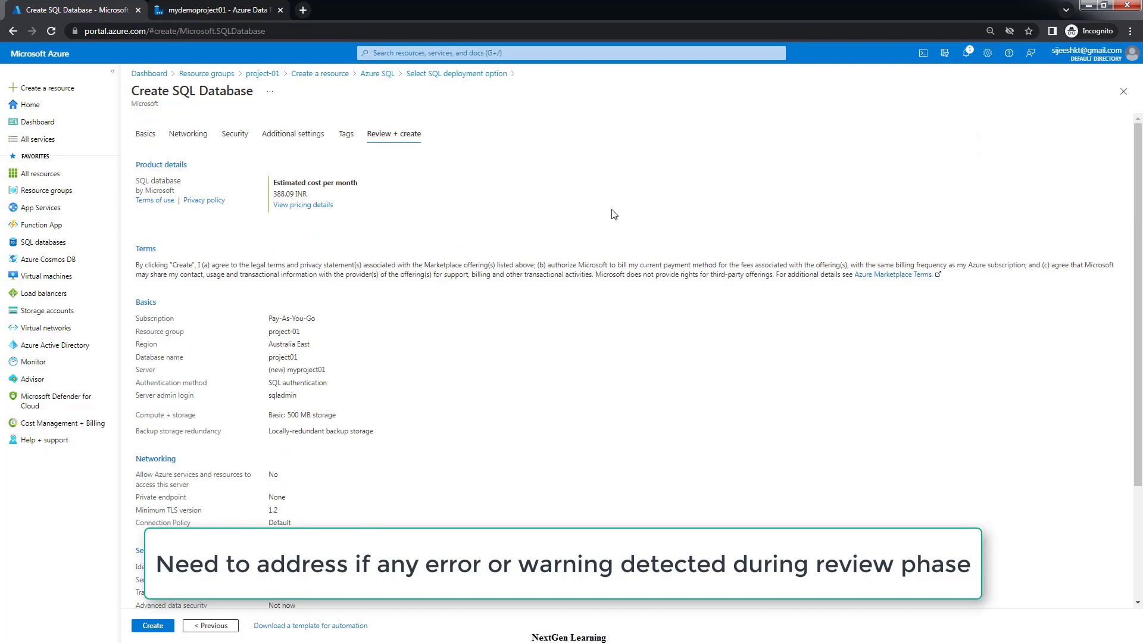
left_click(151, 626)
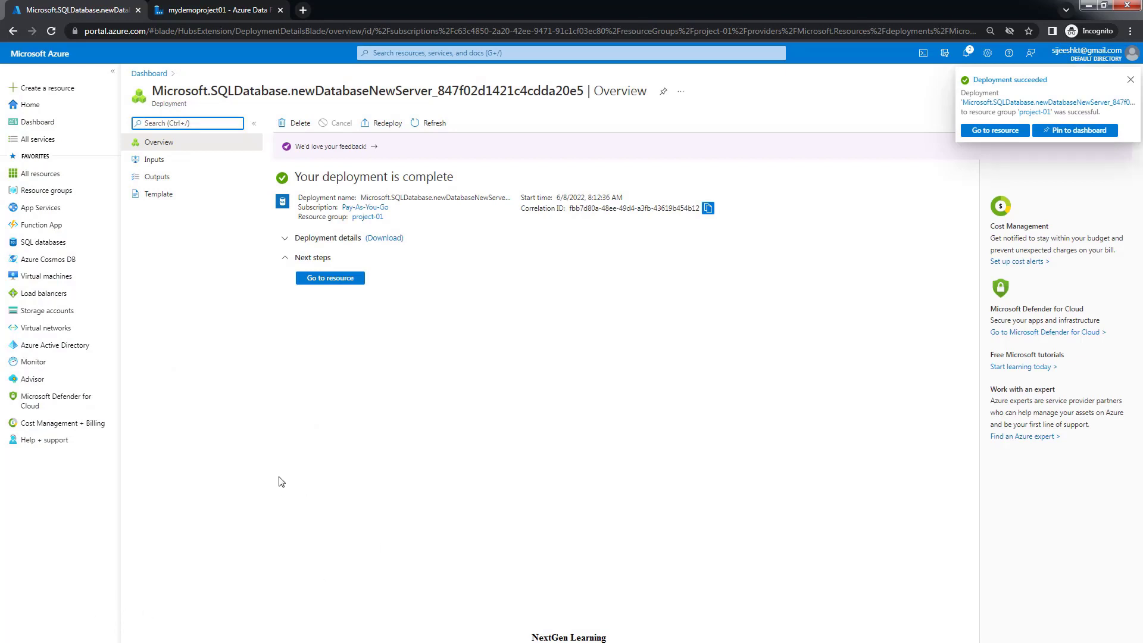
Open the deployed project01 database and look over its Online, Basic-tier overview
left_click(326, 279)
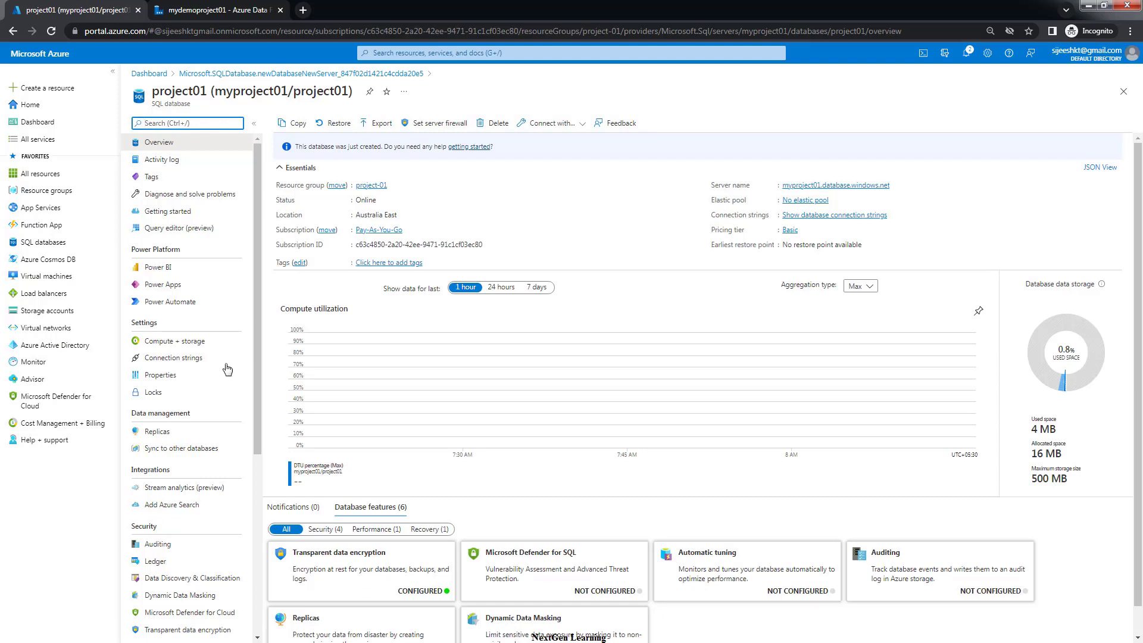
scroll(222, 389, "down", 1)
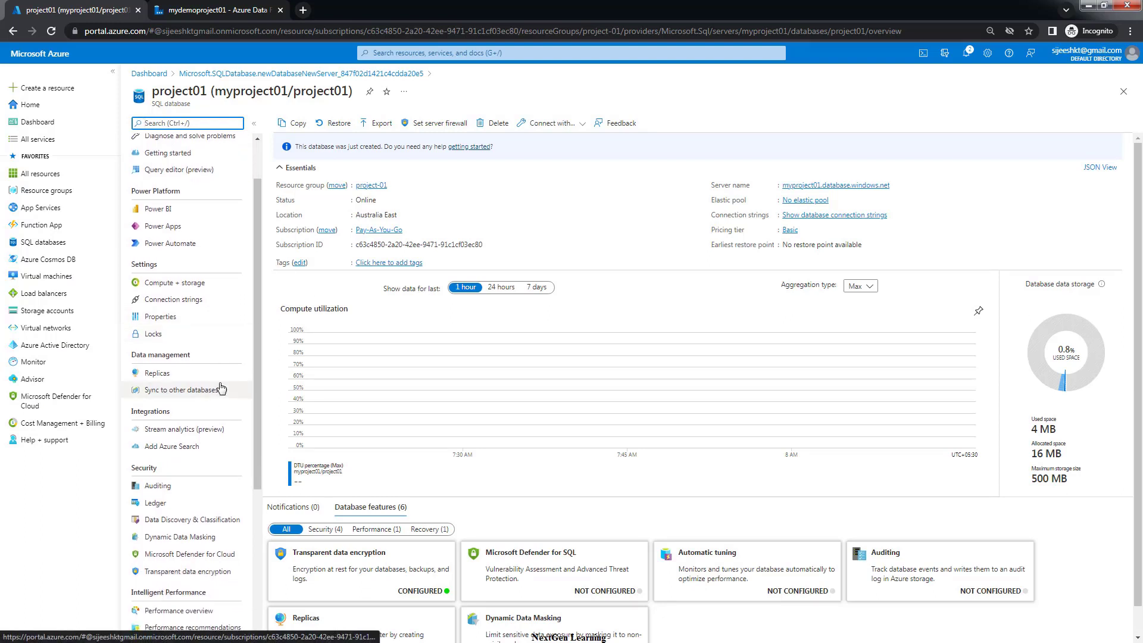
scroll(223, 387, "up", 1)
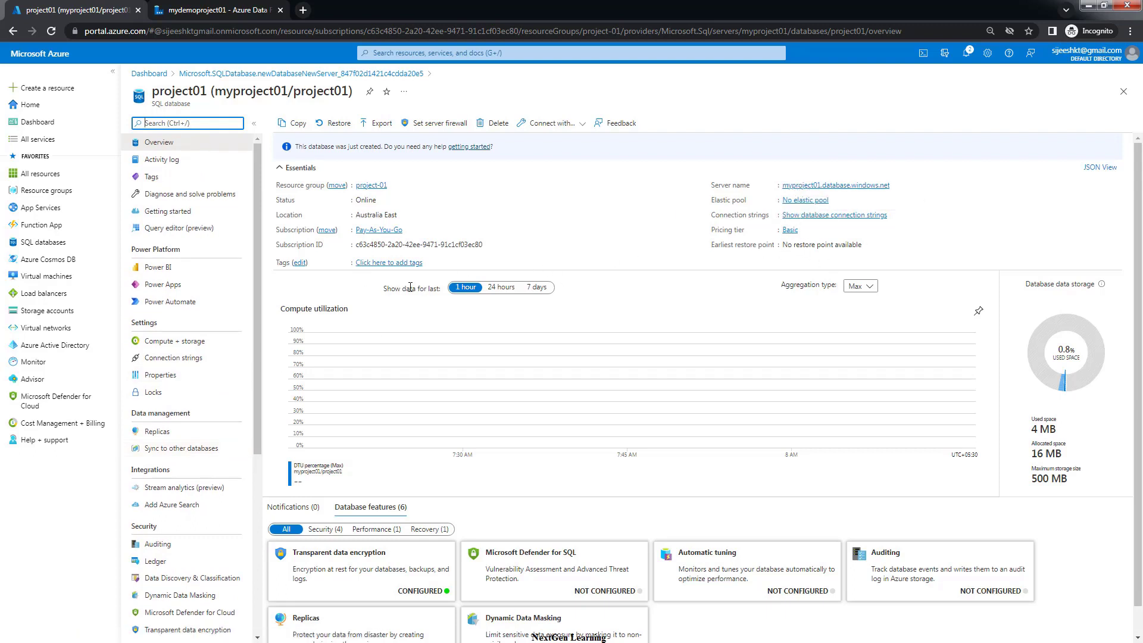
scroll(215, 341, "down", 2)
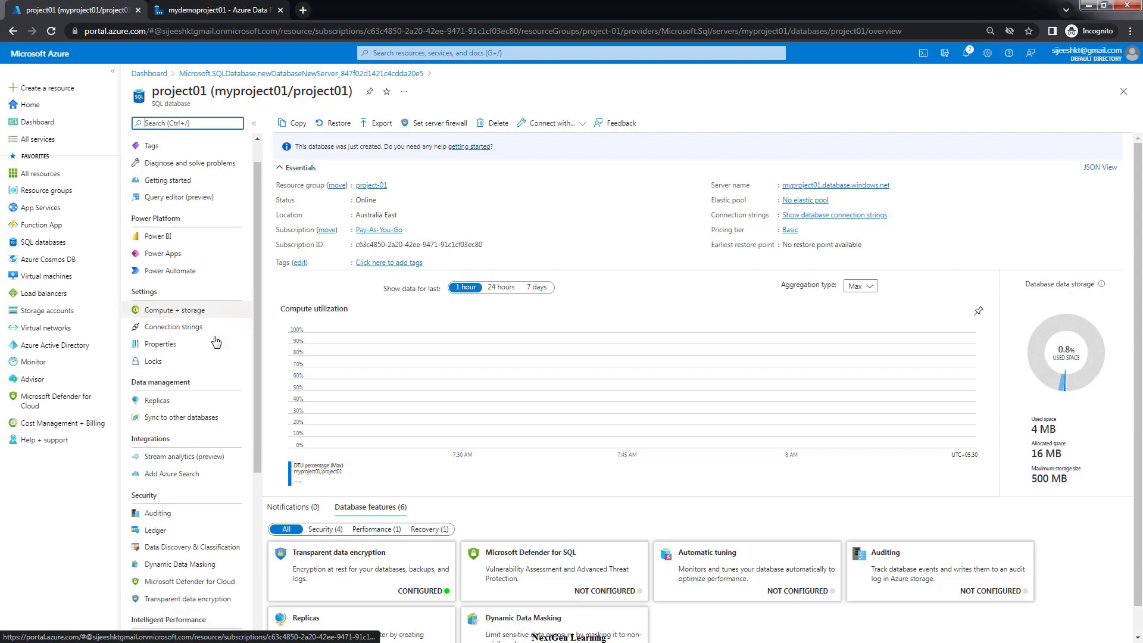
scroll(215, 341, "up", 2)
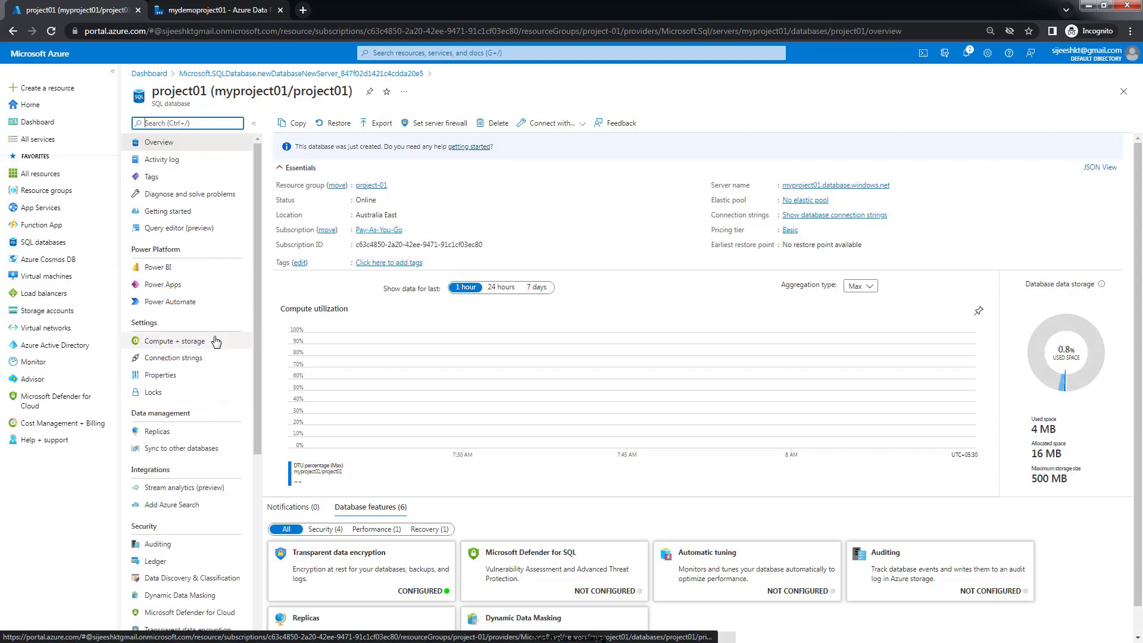
Sign in to Query editor (preview) with the admin password and see the firewall IP block error
left_click(165, 232)
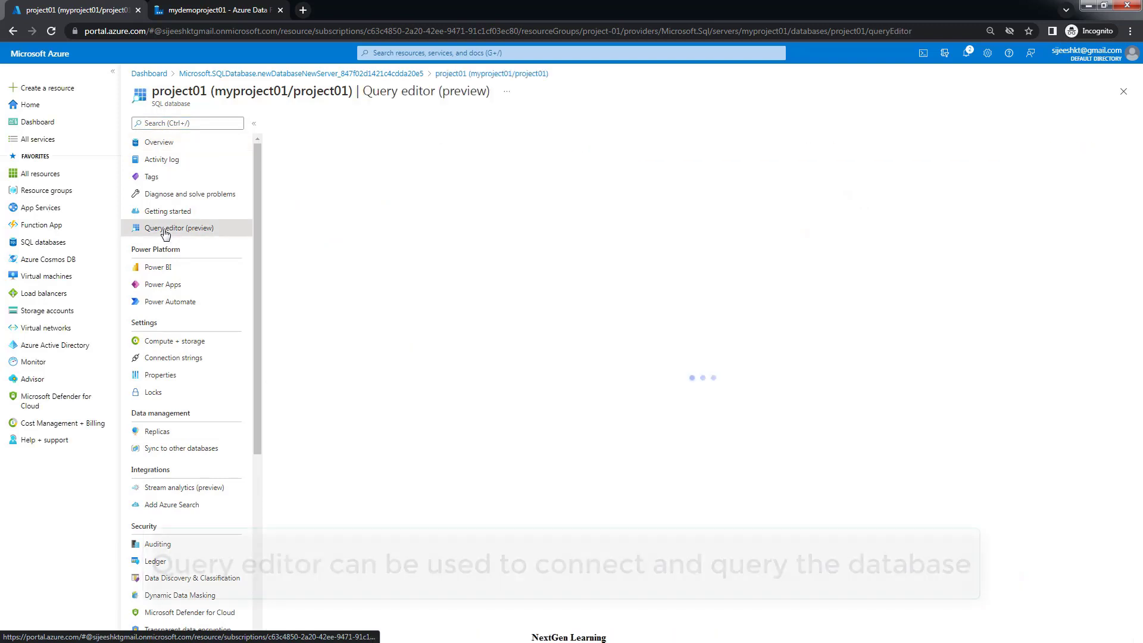
left_click(565, 383)
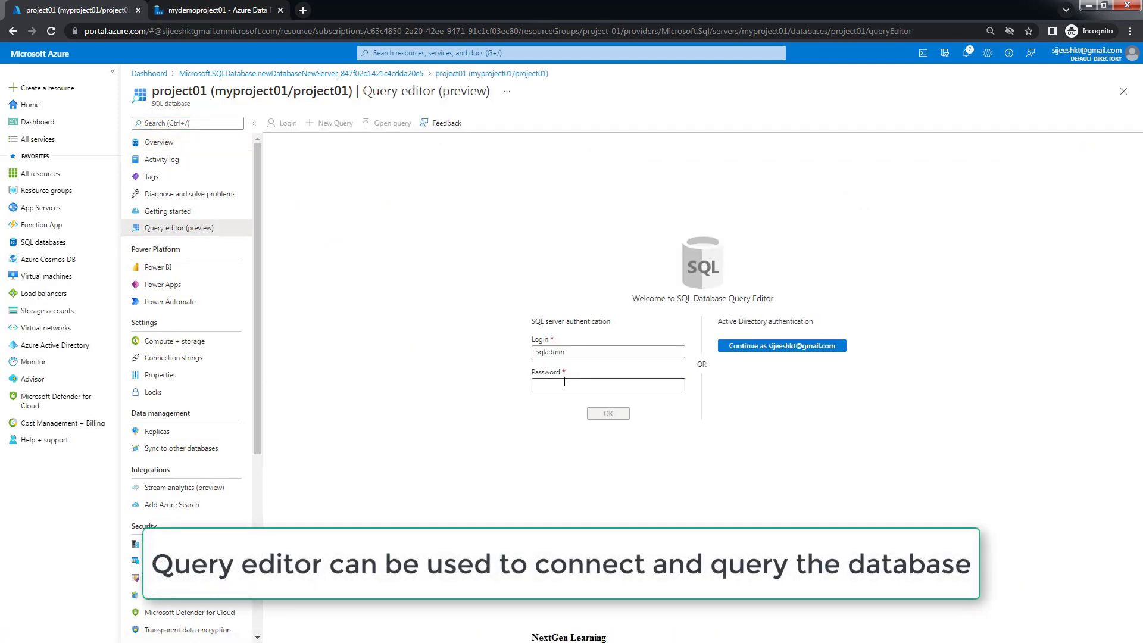
type("P")
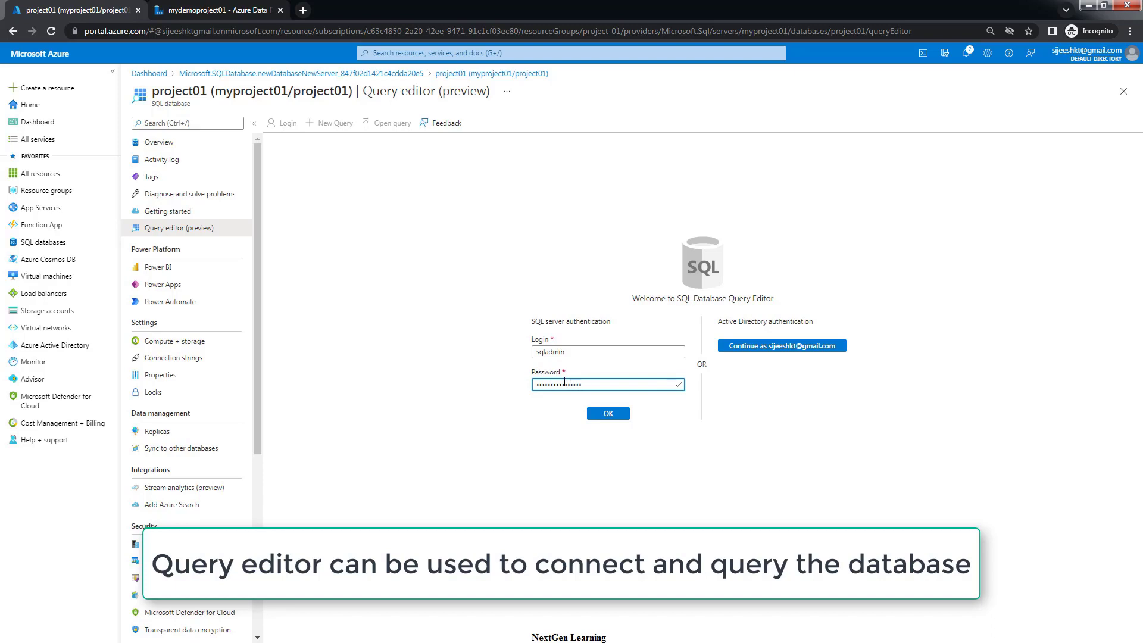
left_click(615, 415)
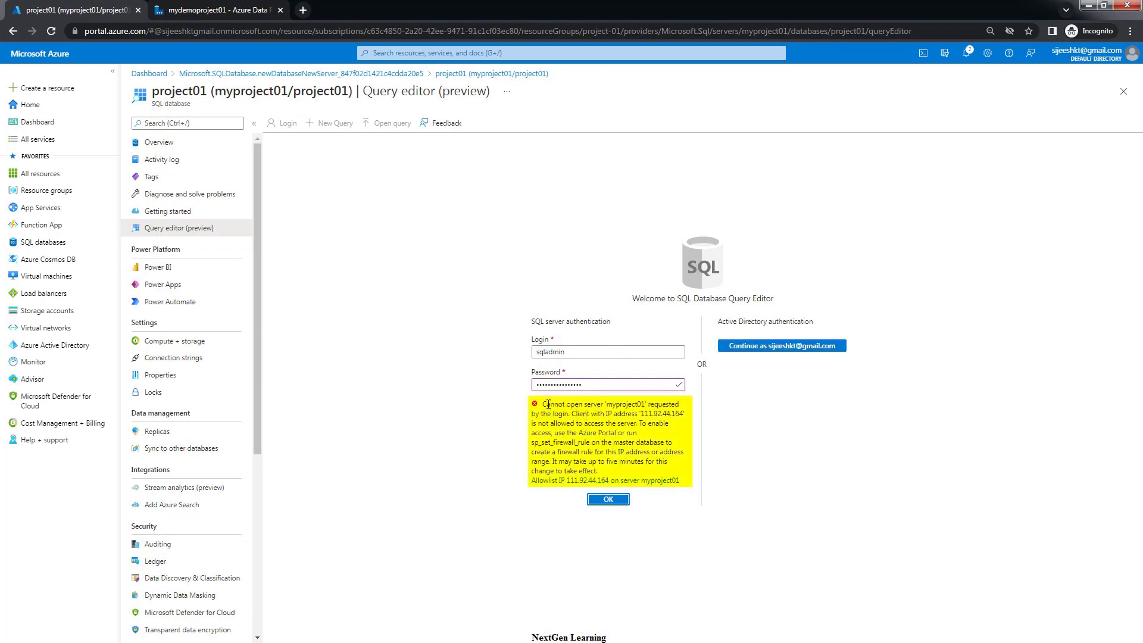
left_click_drag(548, 404, 624, 442)
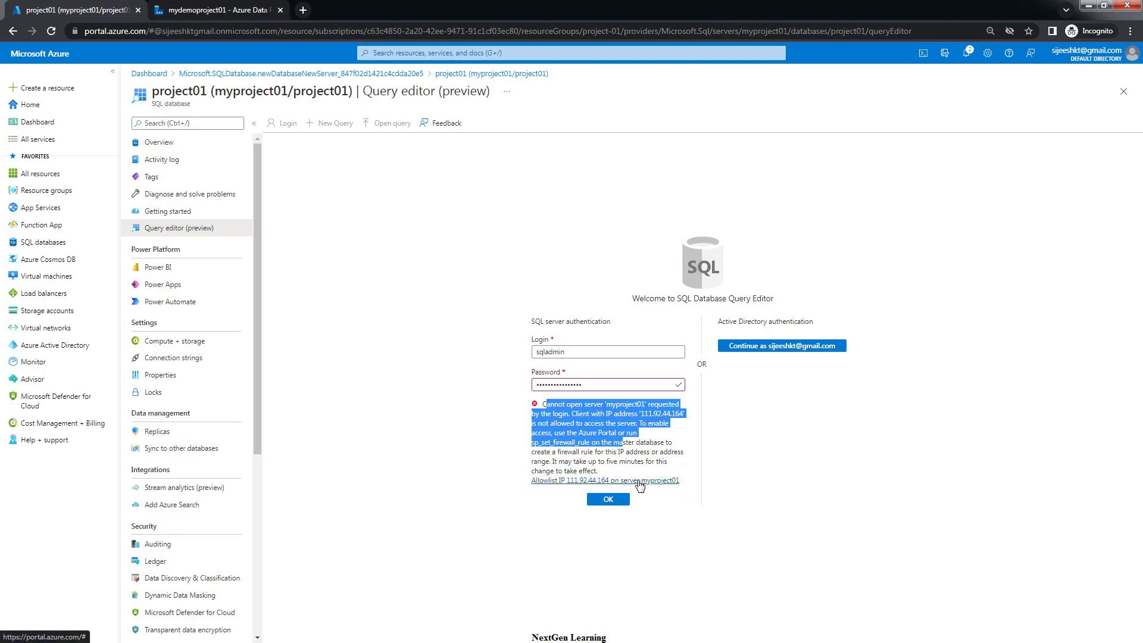
Allowlist the client IP, log in, expand Tables, then return to the overview discarding edits
left_click(638, 485)
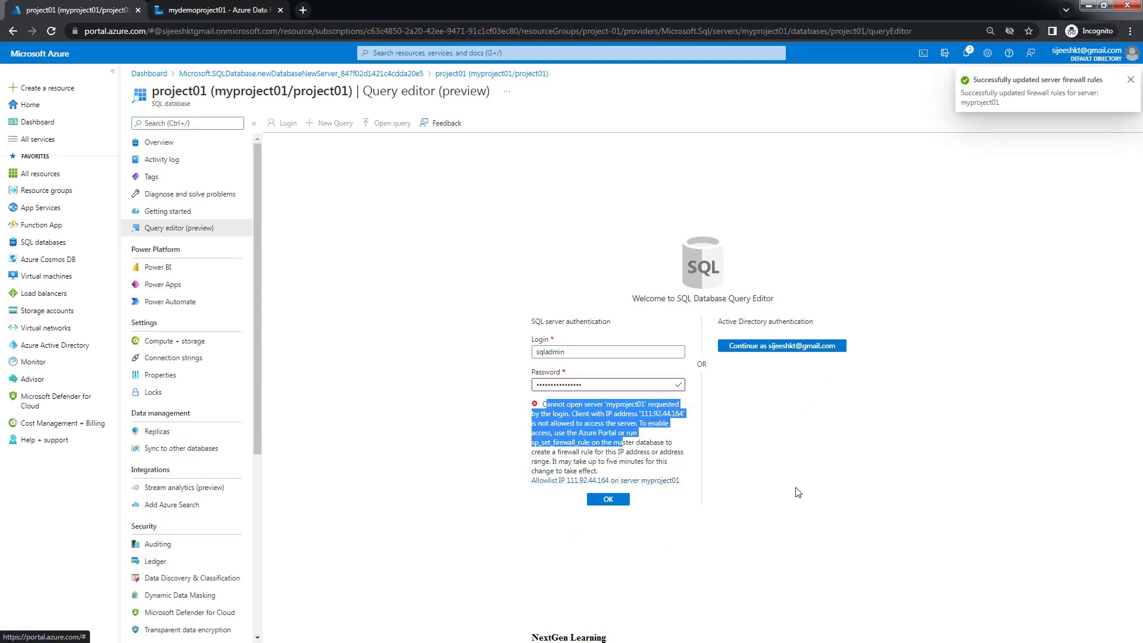
left_click(613, 501)
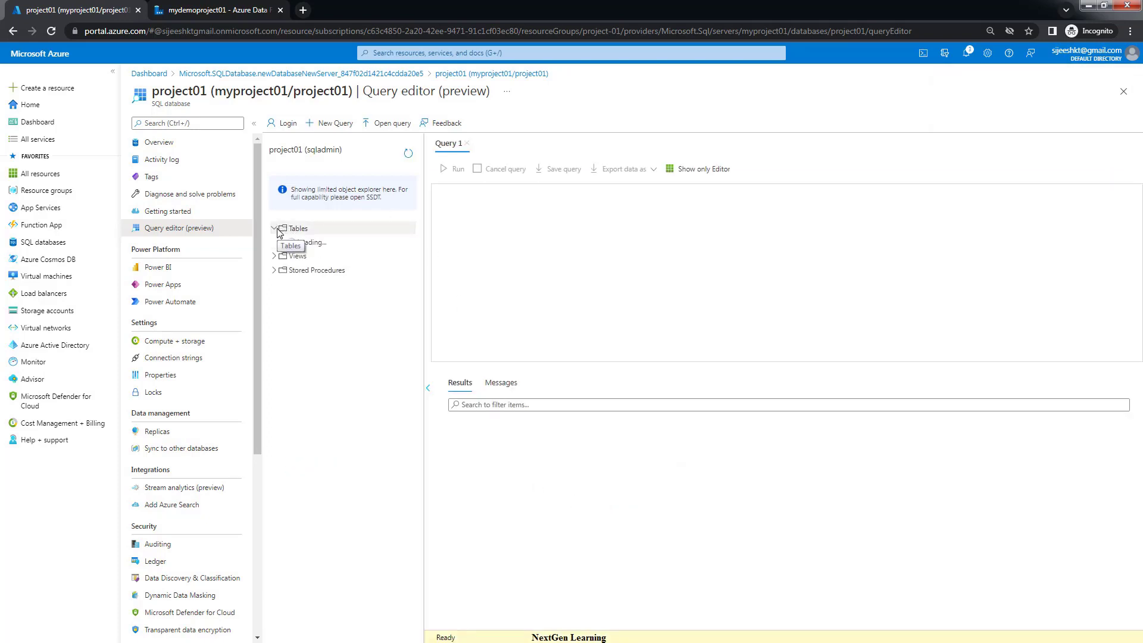
left_click(299, 231)
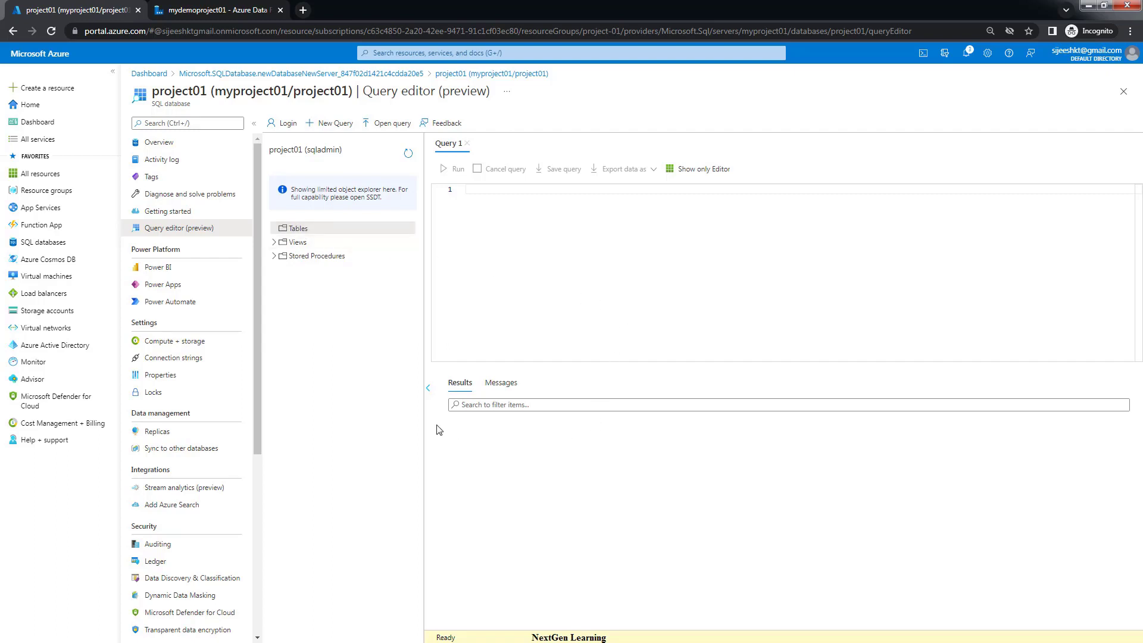
left_click(167, 144)
left_click(640, 103)
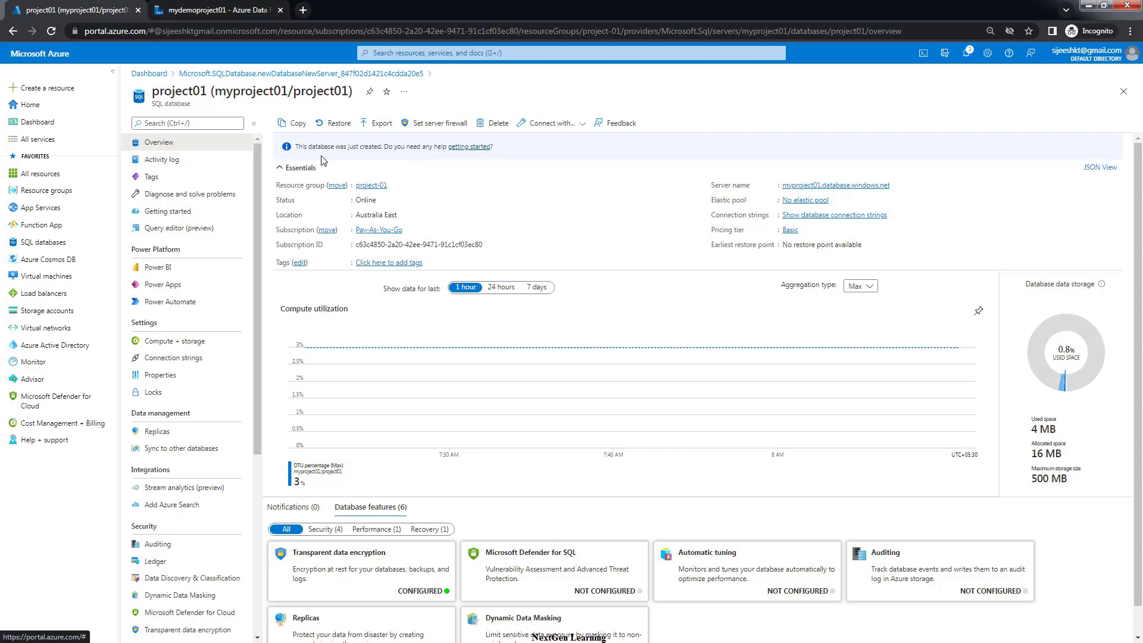
Open the project-01 resource group and inspect the project01 database and myproject01 SQL server blades
left_click(366, 186)
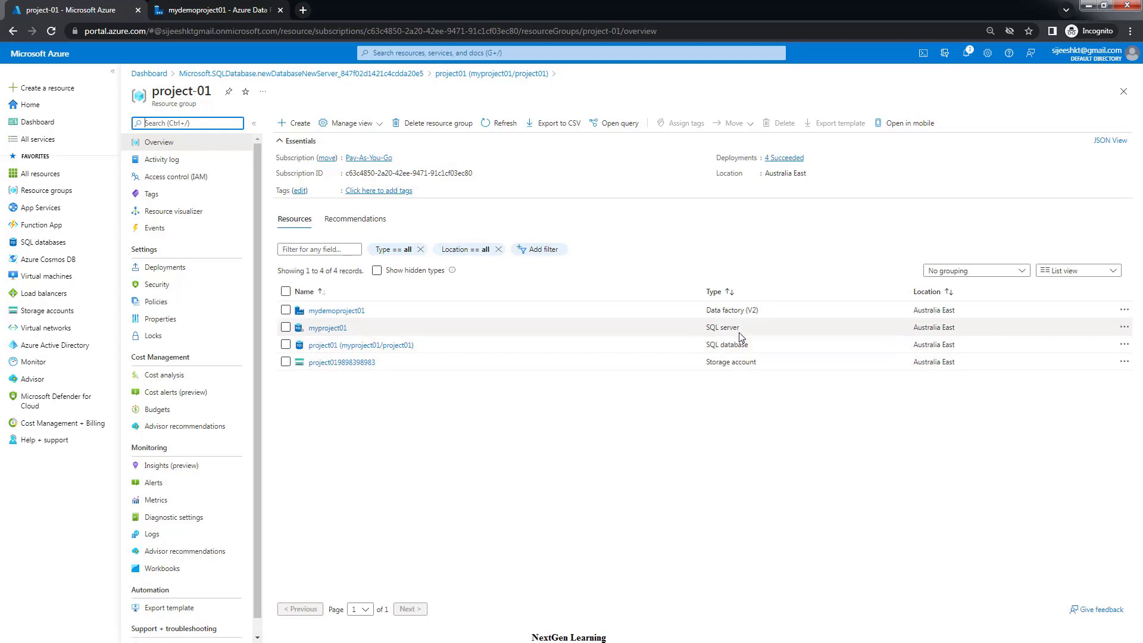
triple_click(722, 330)
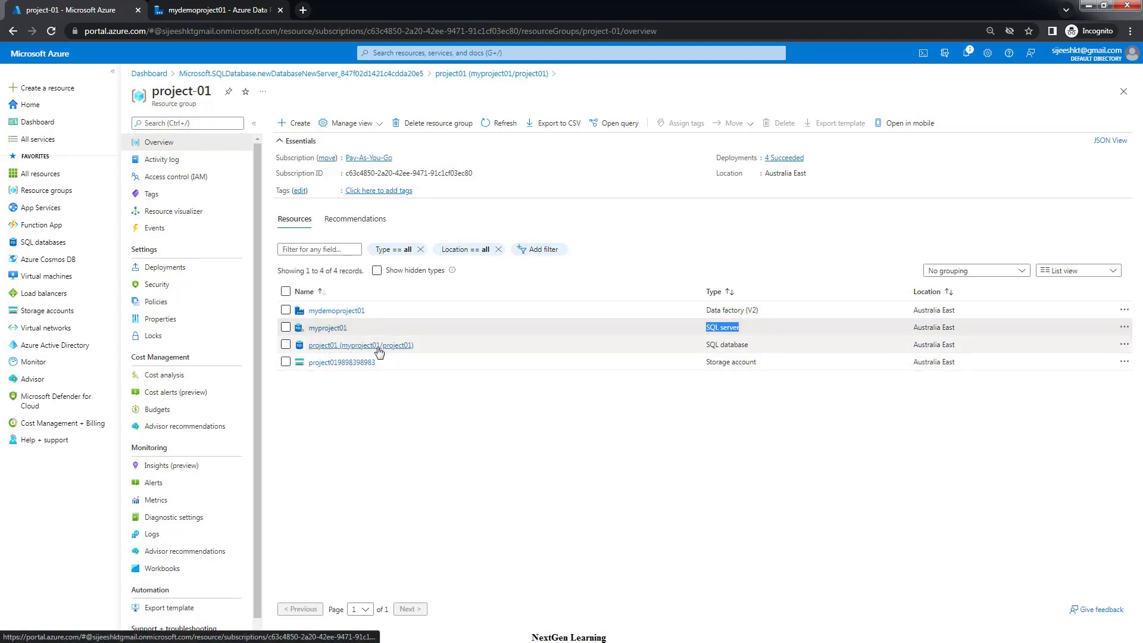
left_click(321, 347)
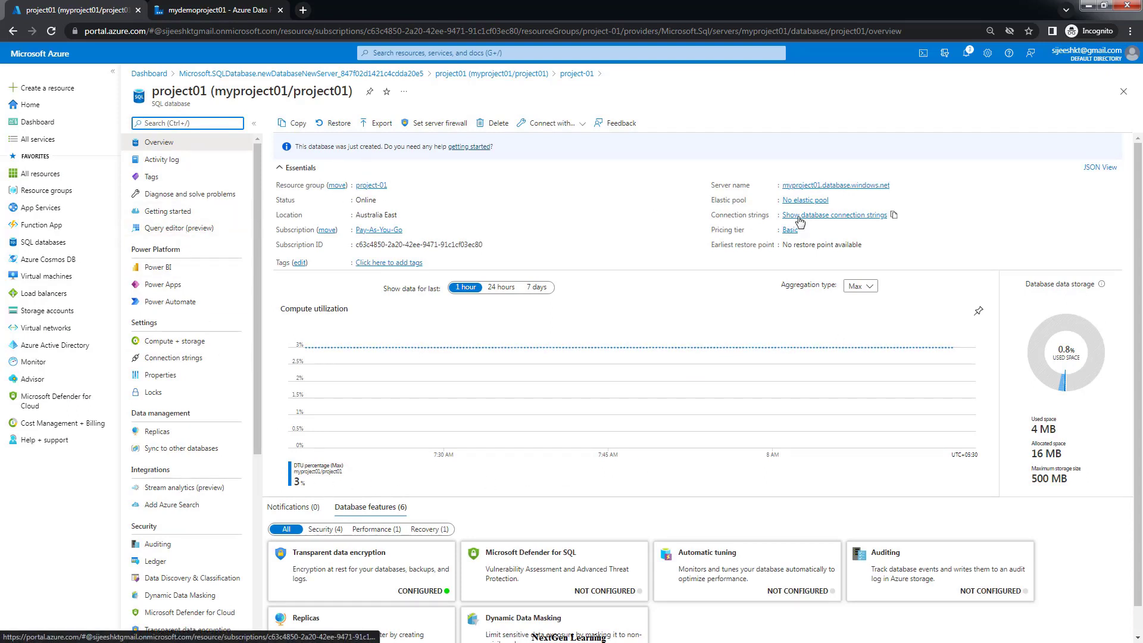
left_click(801, 186)
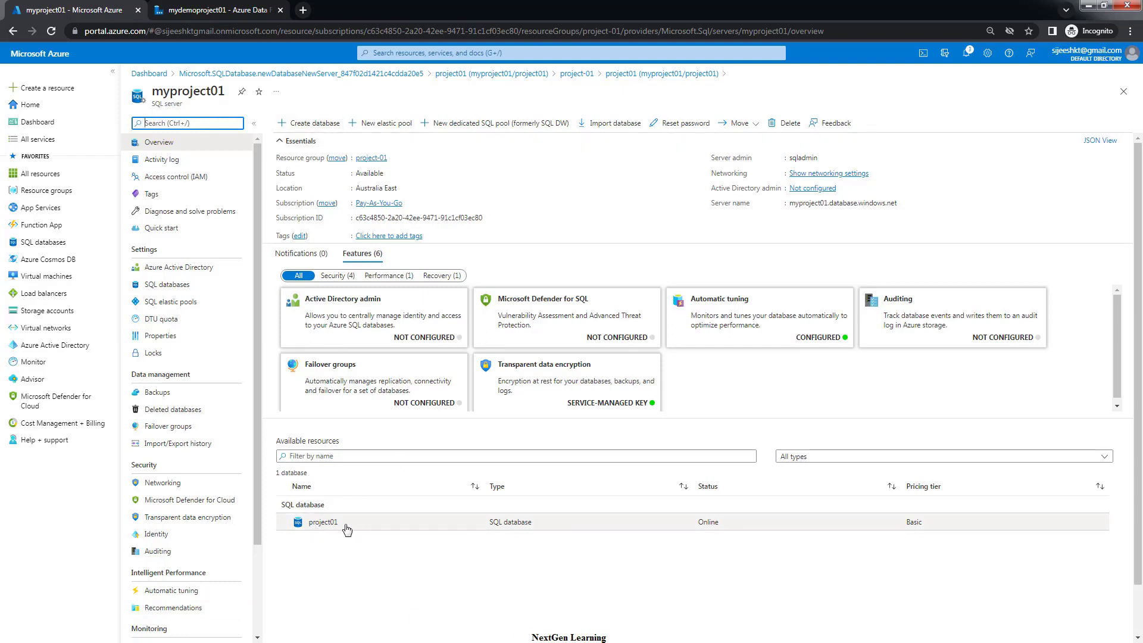
left_click_drag(348, 528, 309, 528)
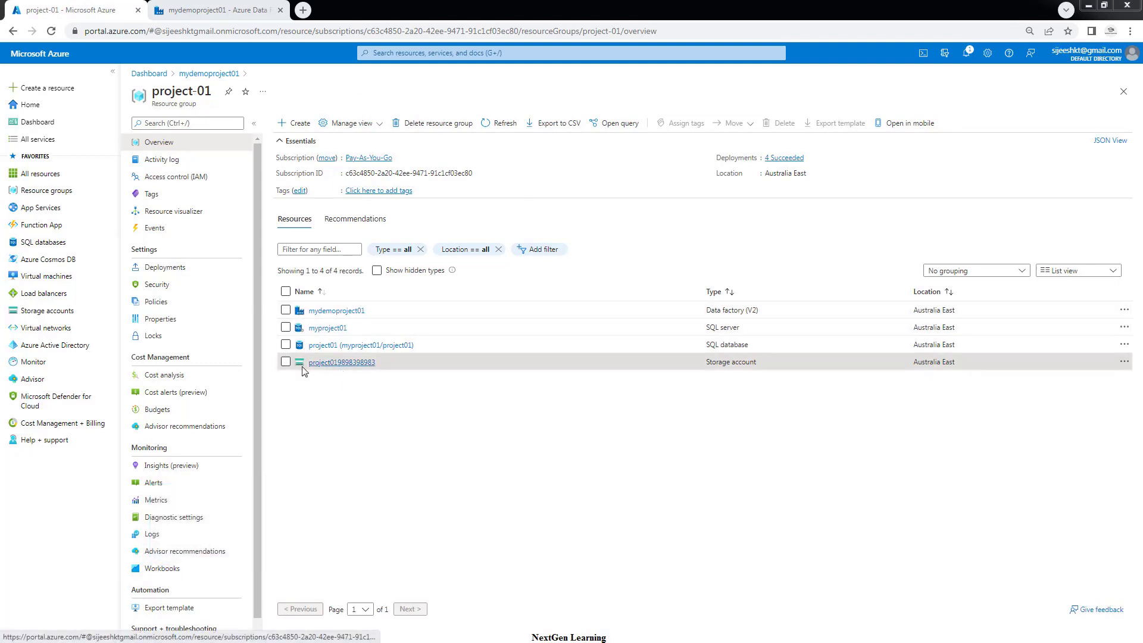
left_click(338, 364)
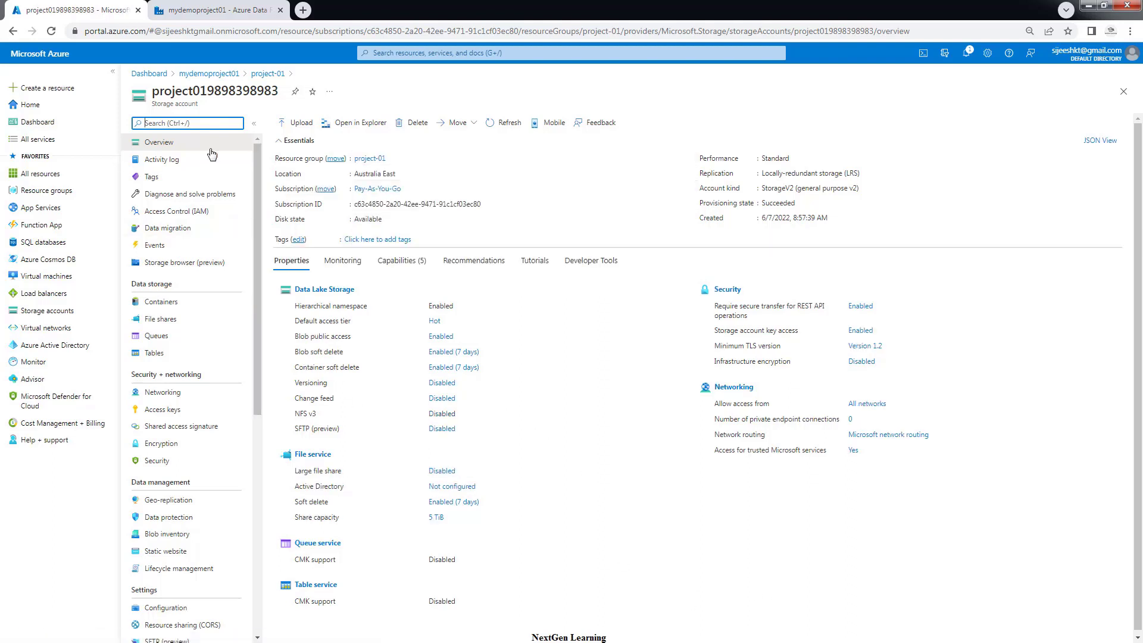
left_click(321, 291)
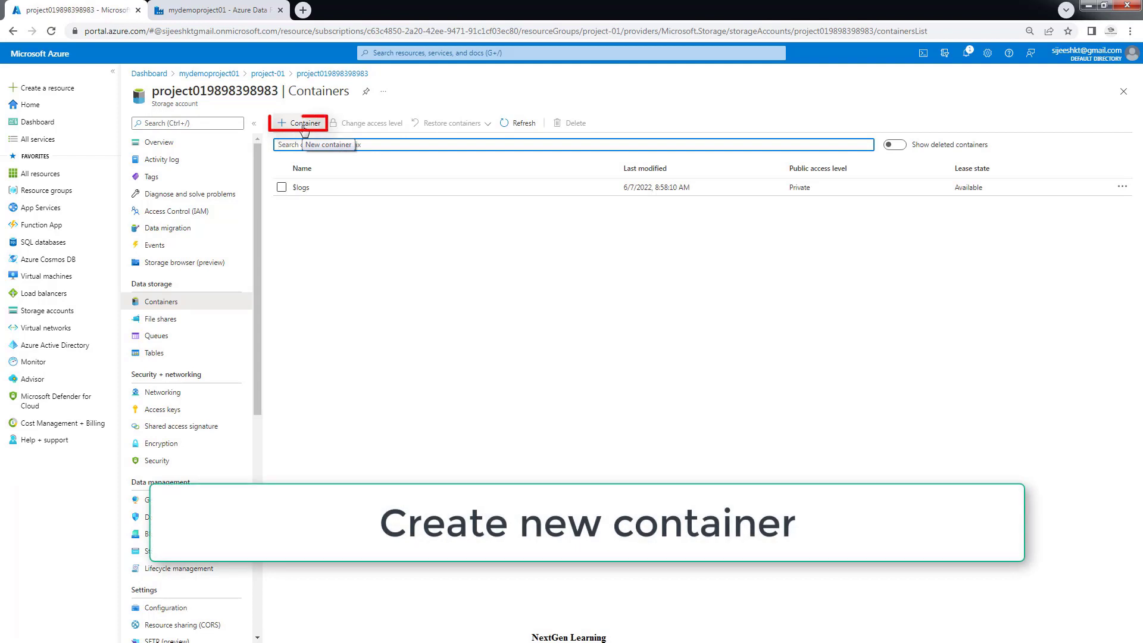
left_click(304, 128)
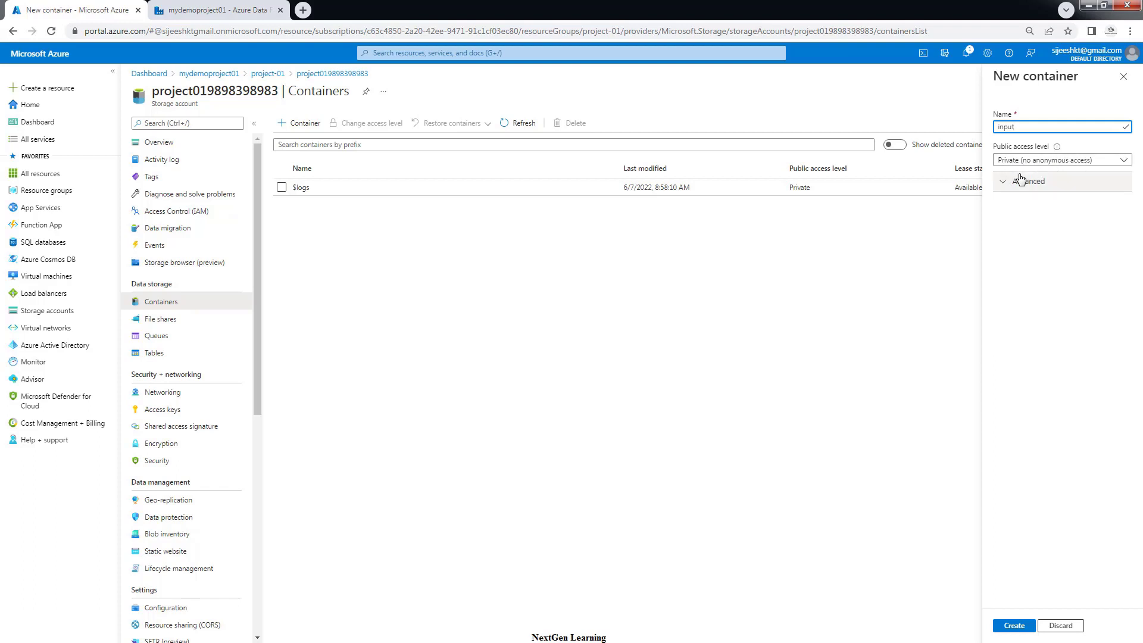
left_click(1020, 628)
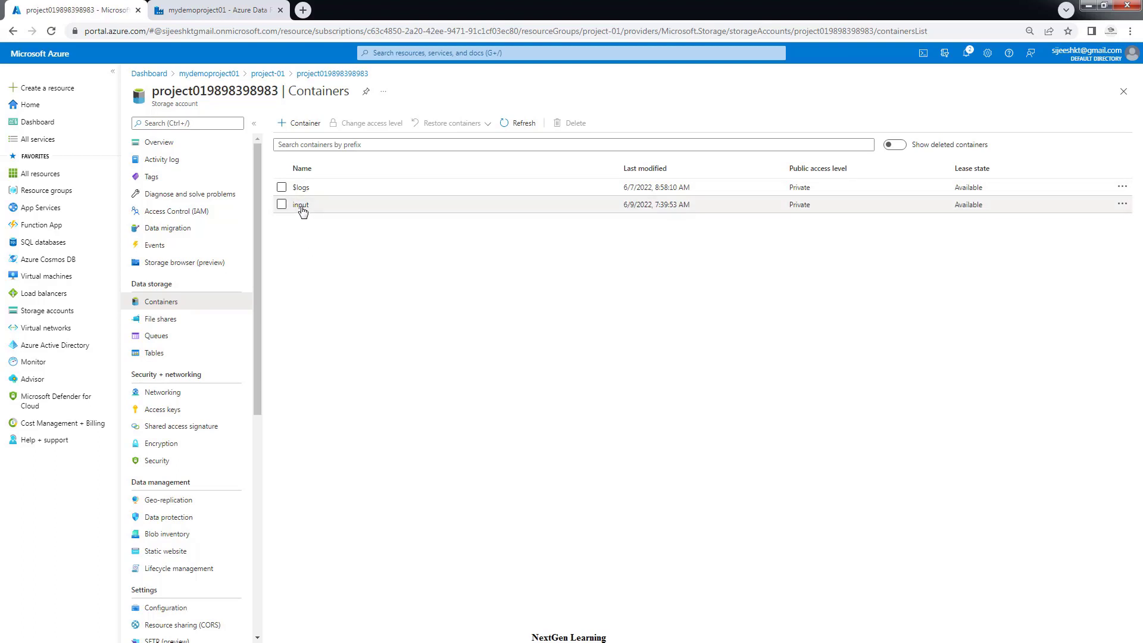
Upload moviesDB.csv into the input container with Overwrite enabled, then close the Upload blob panel
left_click(302, 206)
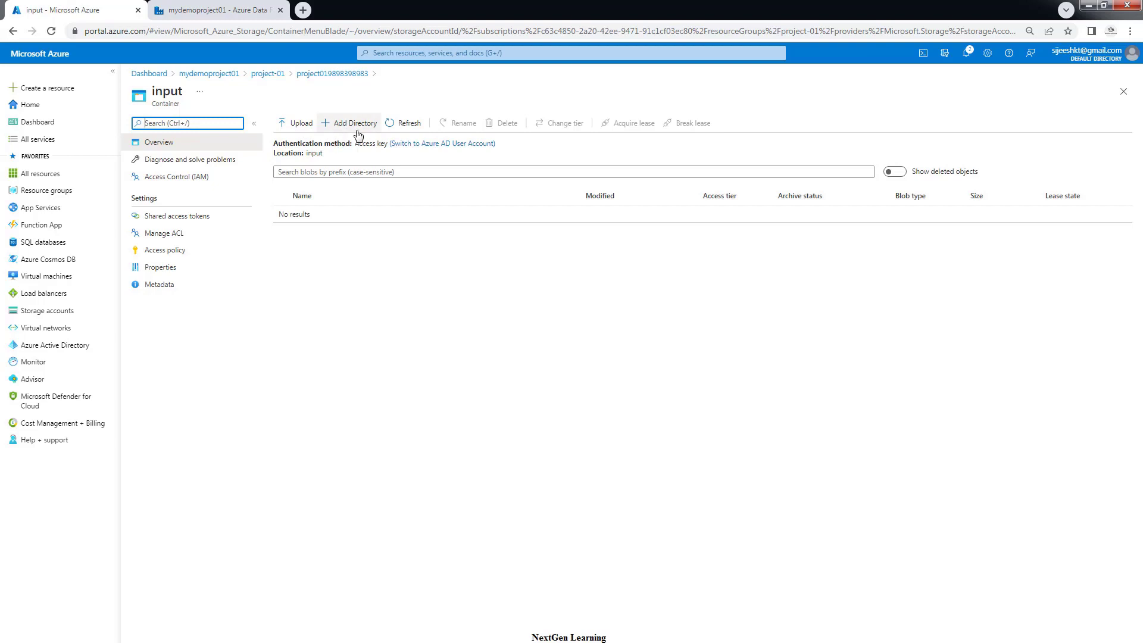
left_click(306, 130)
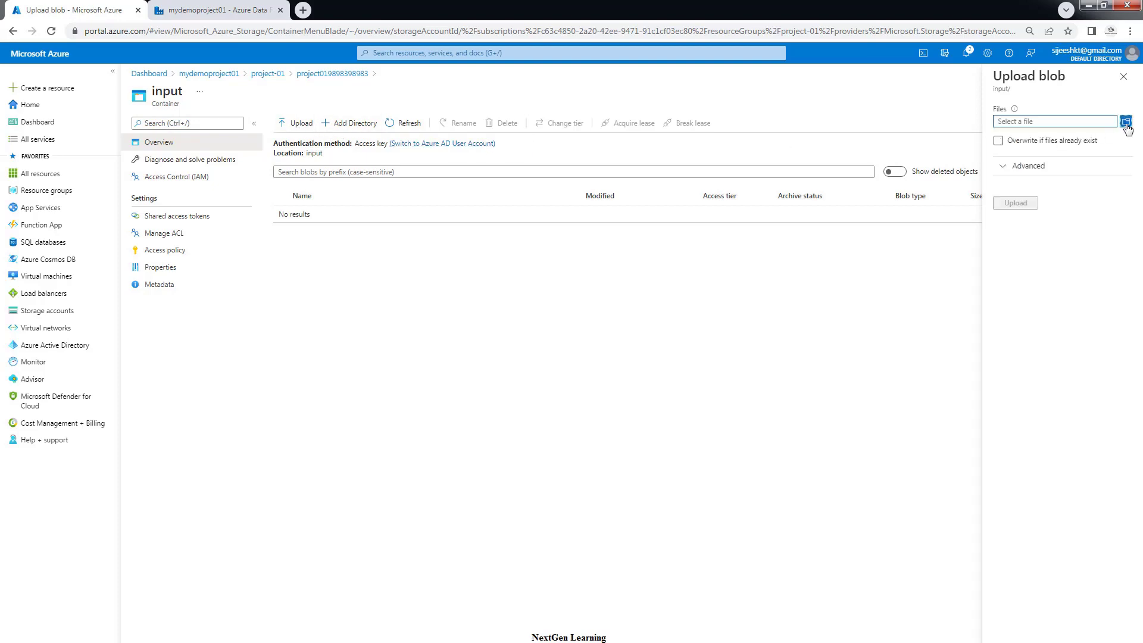
left_click(1126, 122)
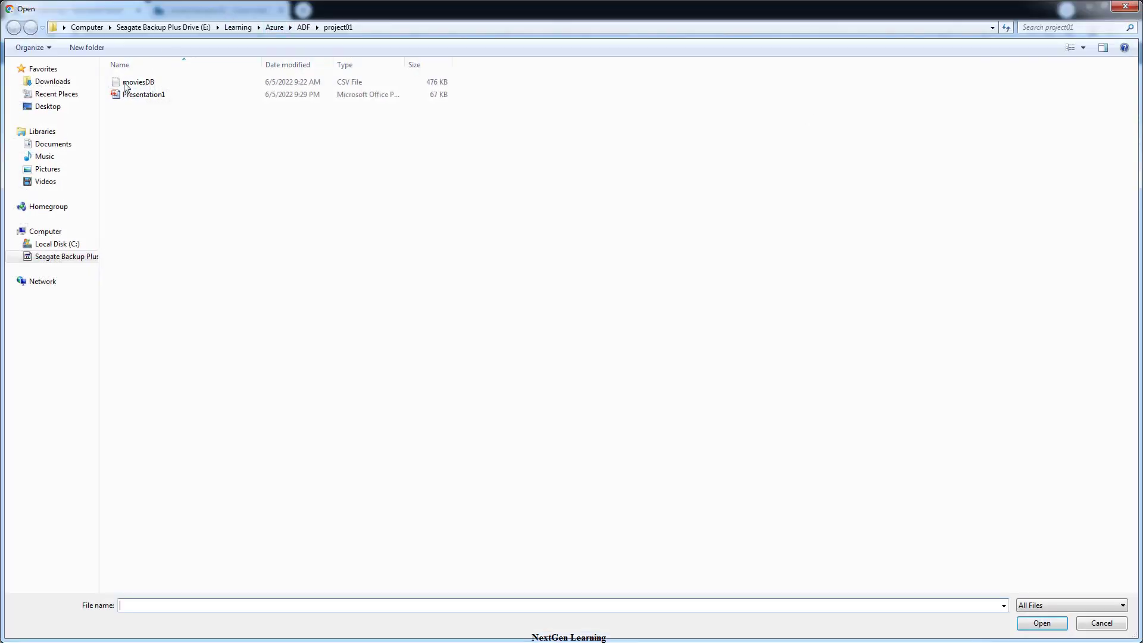
left_click(129, 84)
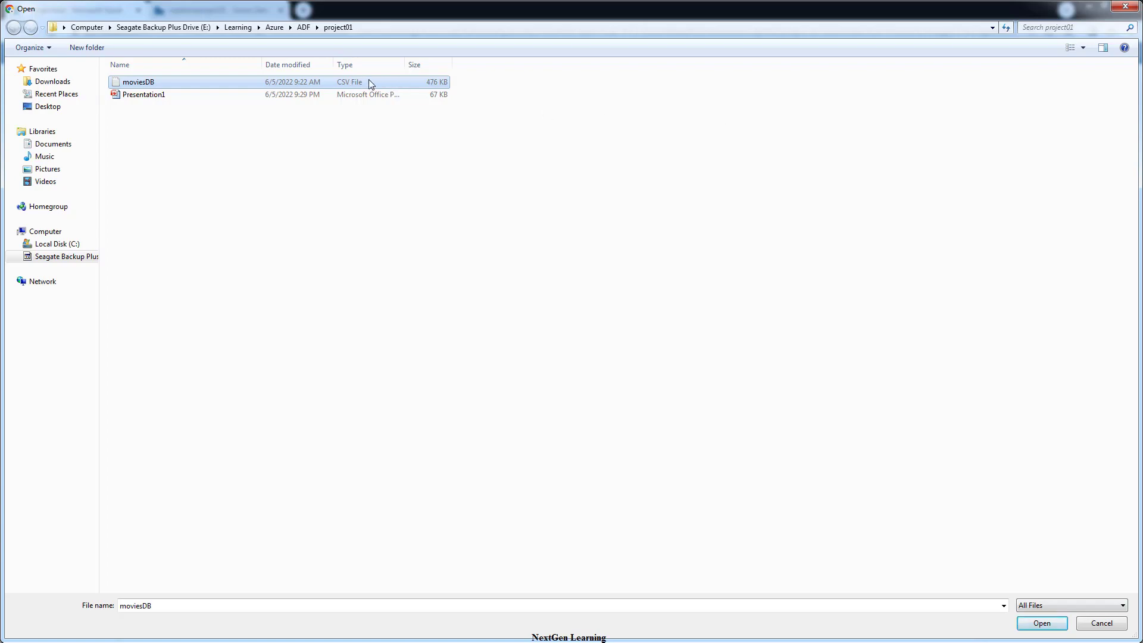
left_click(1041, 623)
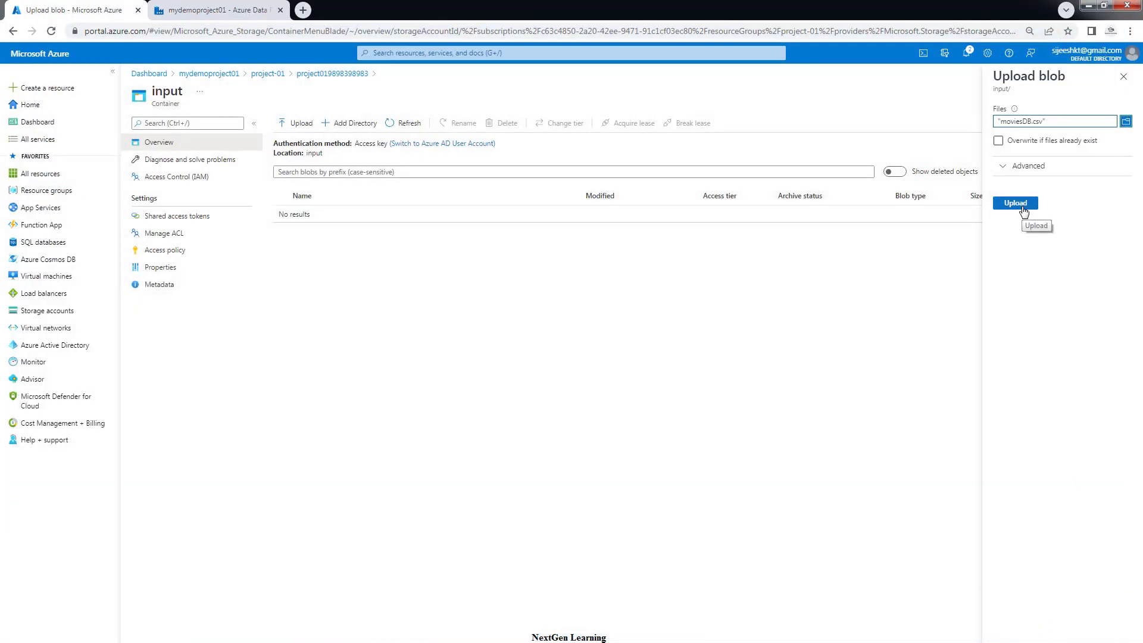
left_click(999, 142)
left_click(1014, 204)
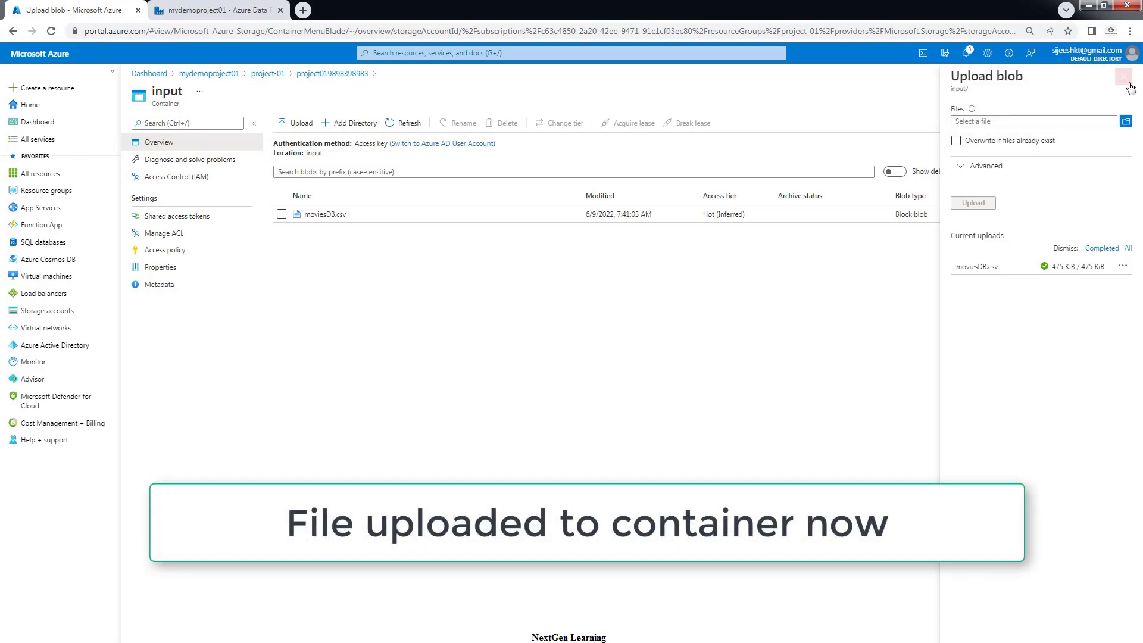
left_click(1129, 85)
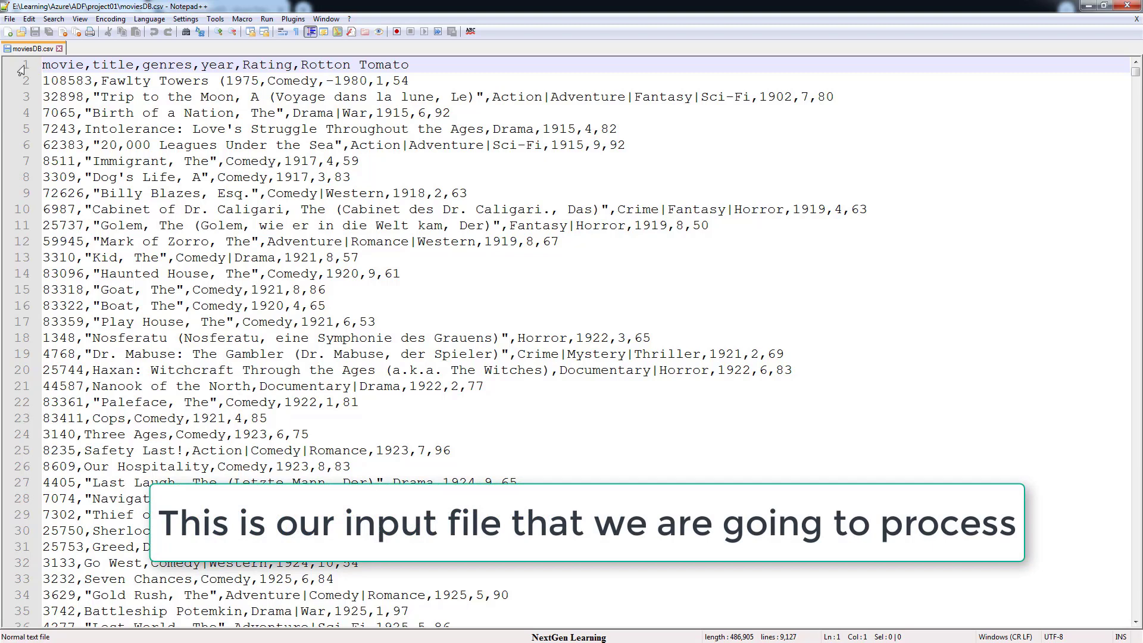
Highlight the movie, year, Rating and Rotton Tomato header fields, then scroll through the movie records
left_click_drag(83, 65, 320, 83)
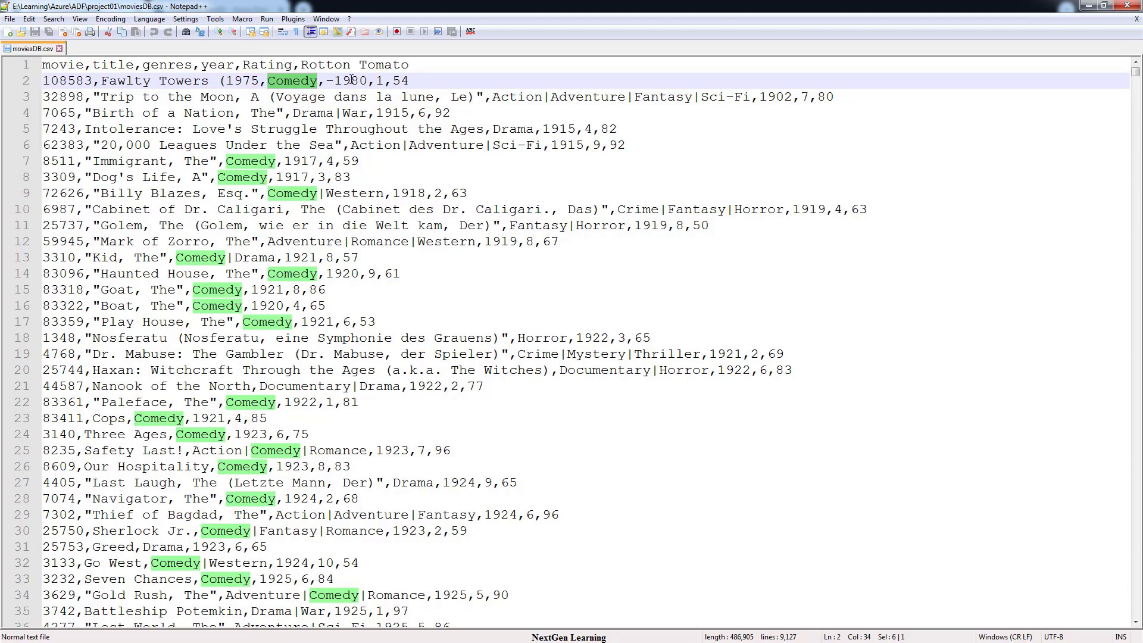
double_click(214, 65)
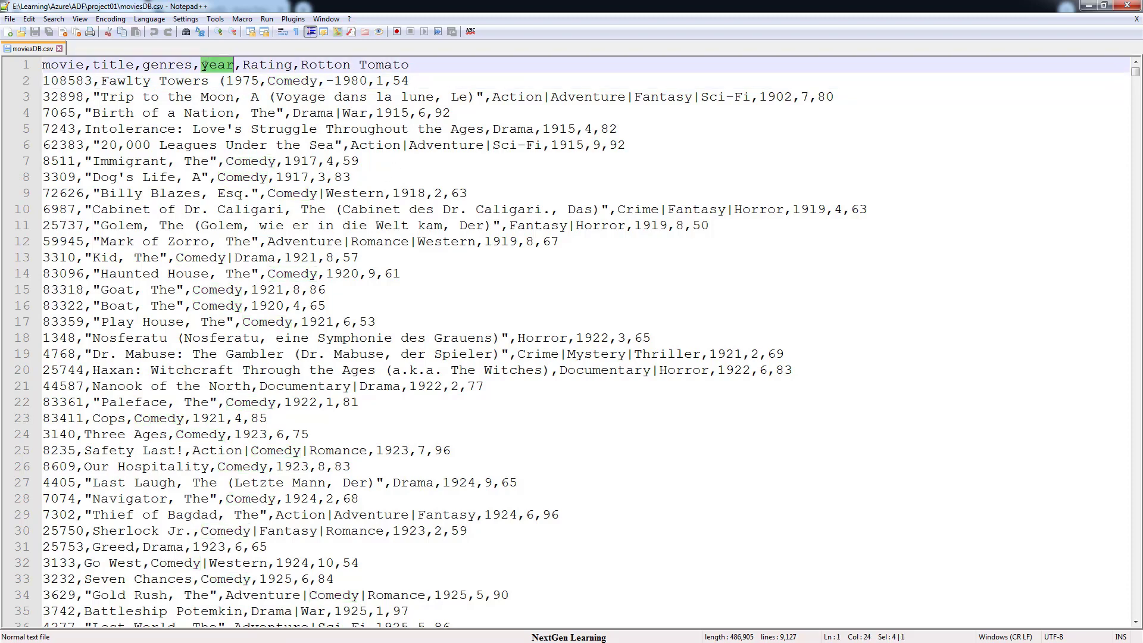
double_click(262, 64)
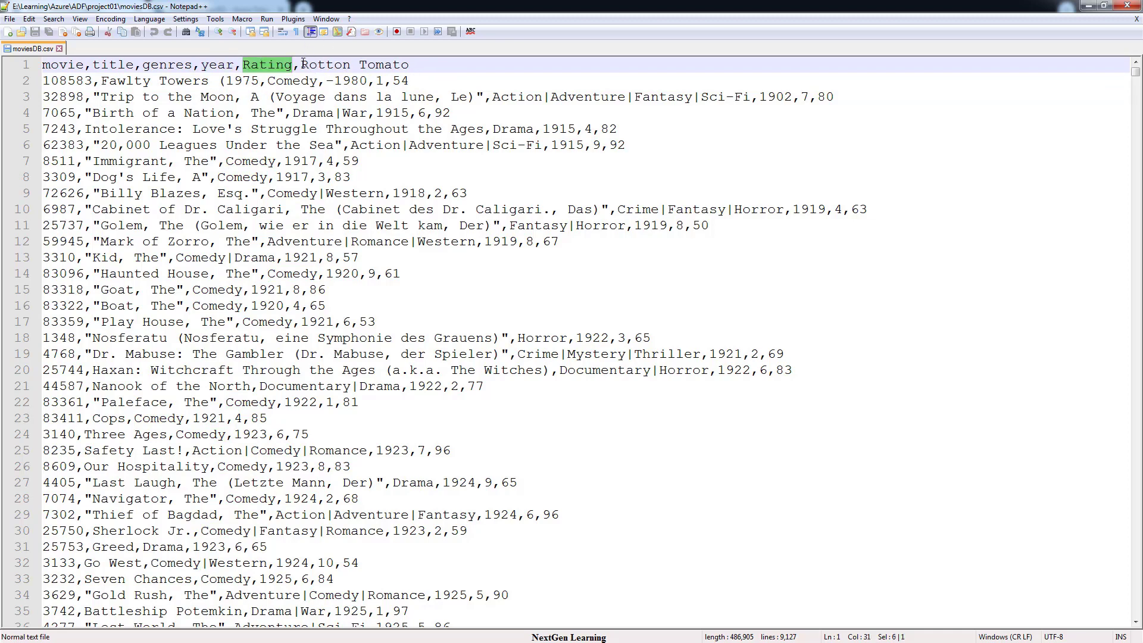
left_click_drag(303, 64, 411, 64)
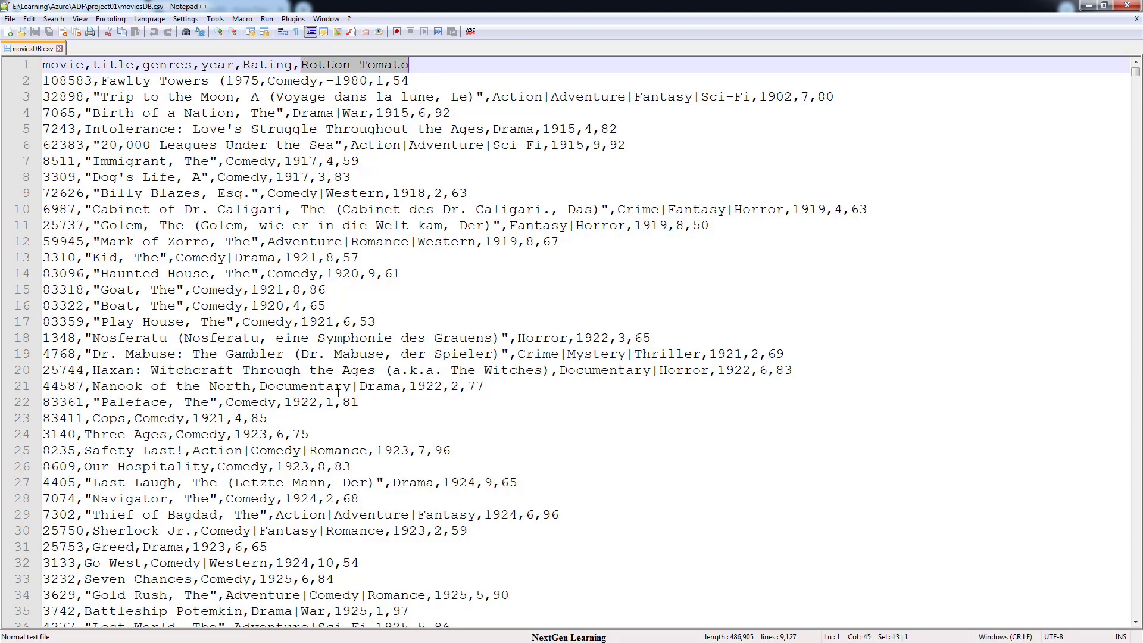
scroll(338, 456, "down", 20)
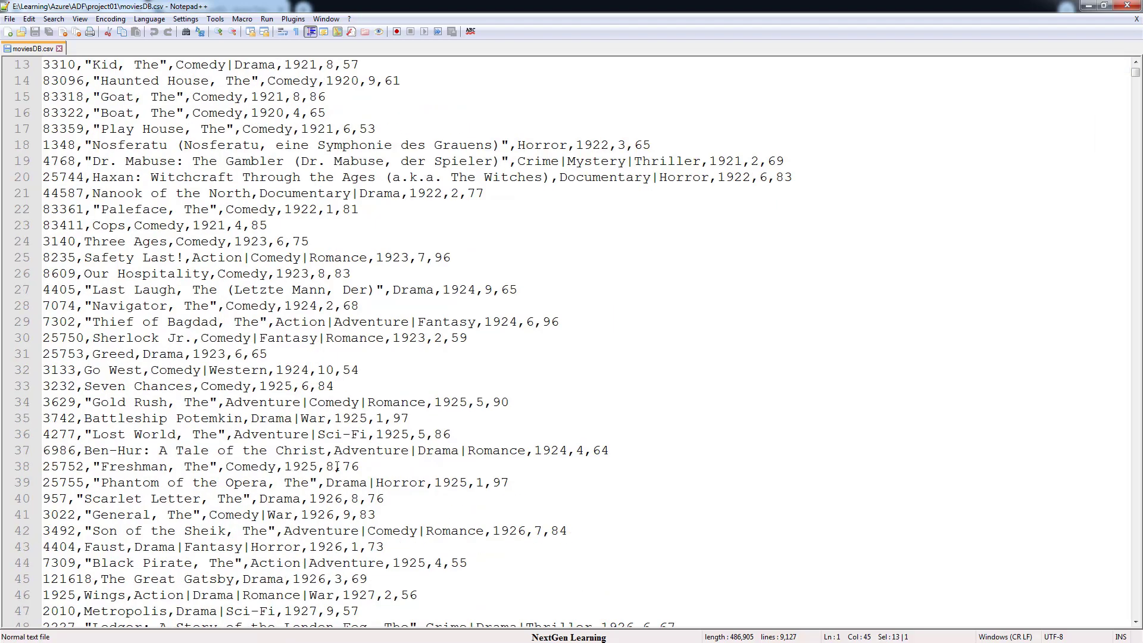
scroll(337, 466, "down", 1)
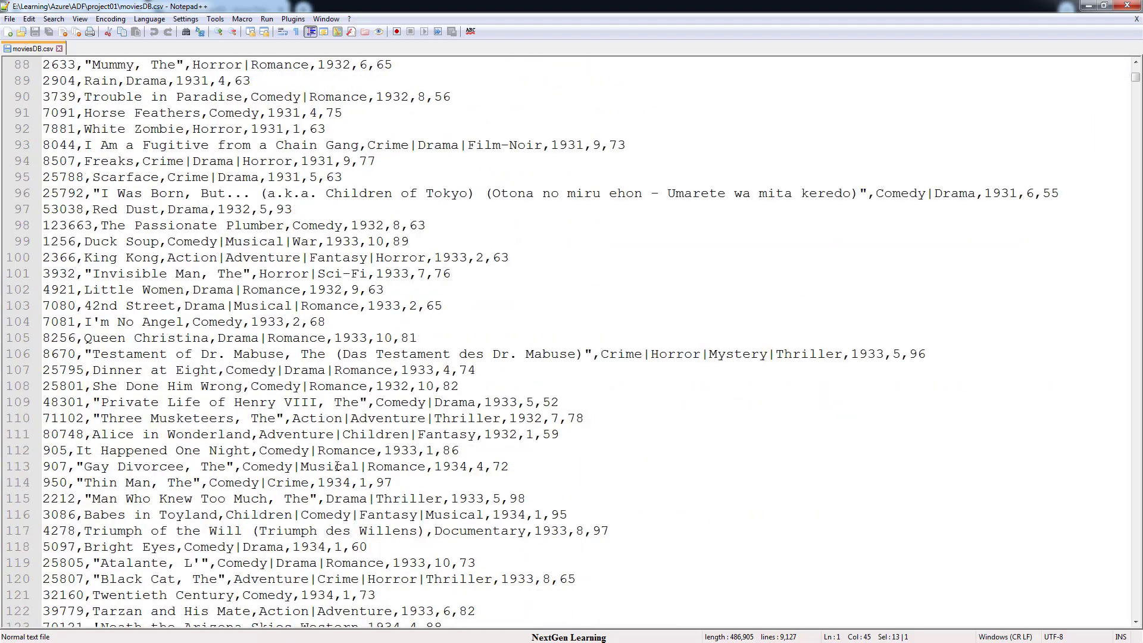
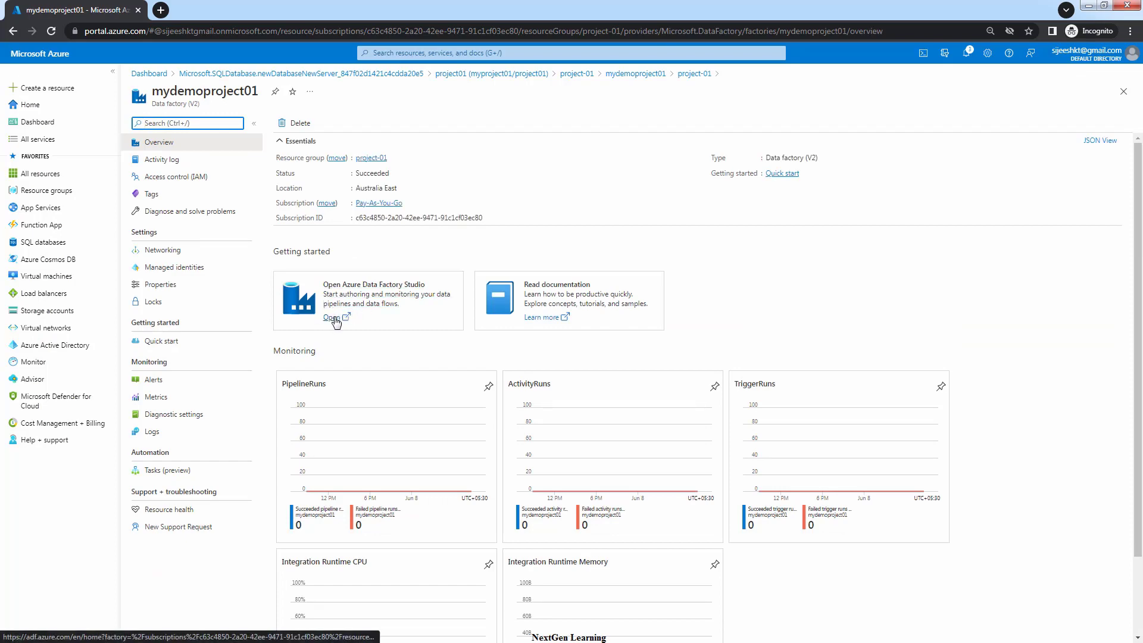
Launch Azure Data Factory Studio from the mydemoproject01 data factory overview
left_click(334, 318)
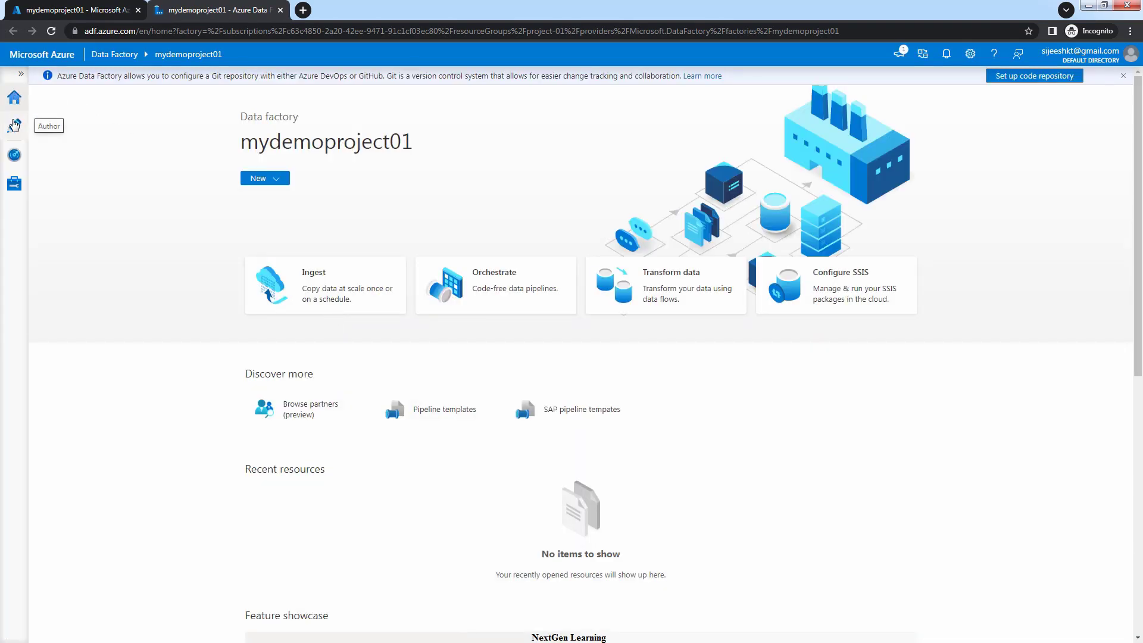
Create a new linked service under Manage and choose the Azure Data Lake Storage Gen2 data store
left_click(15, 187)
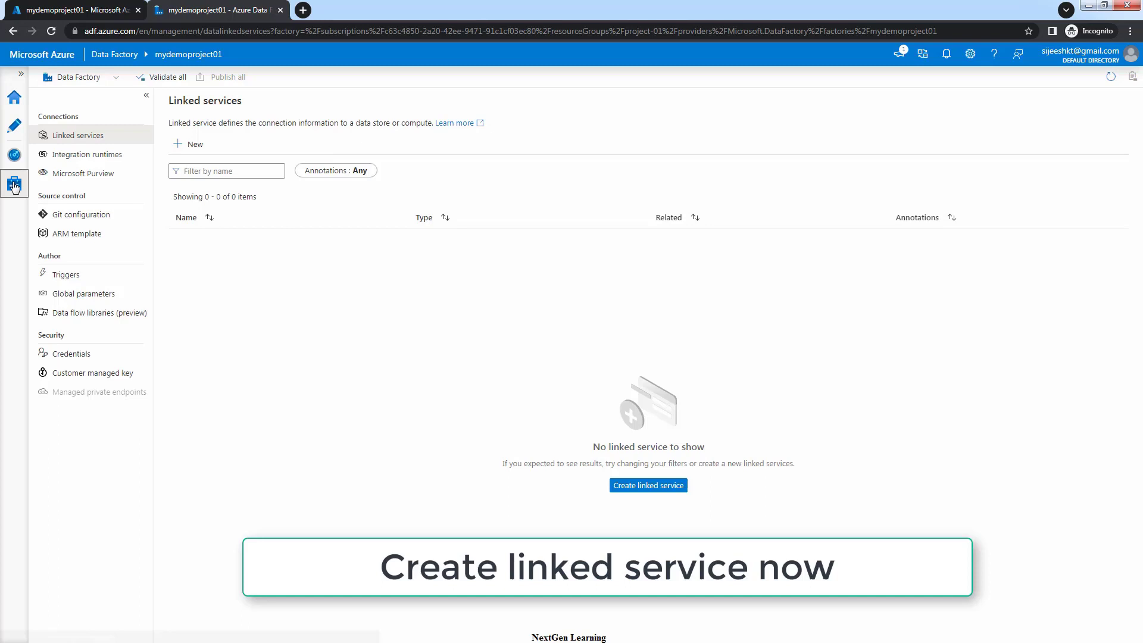
left_click(66, 138)
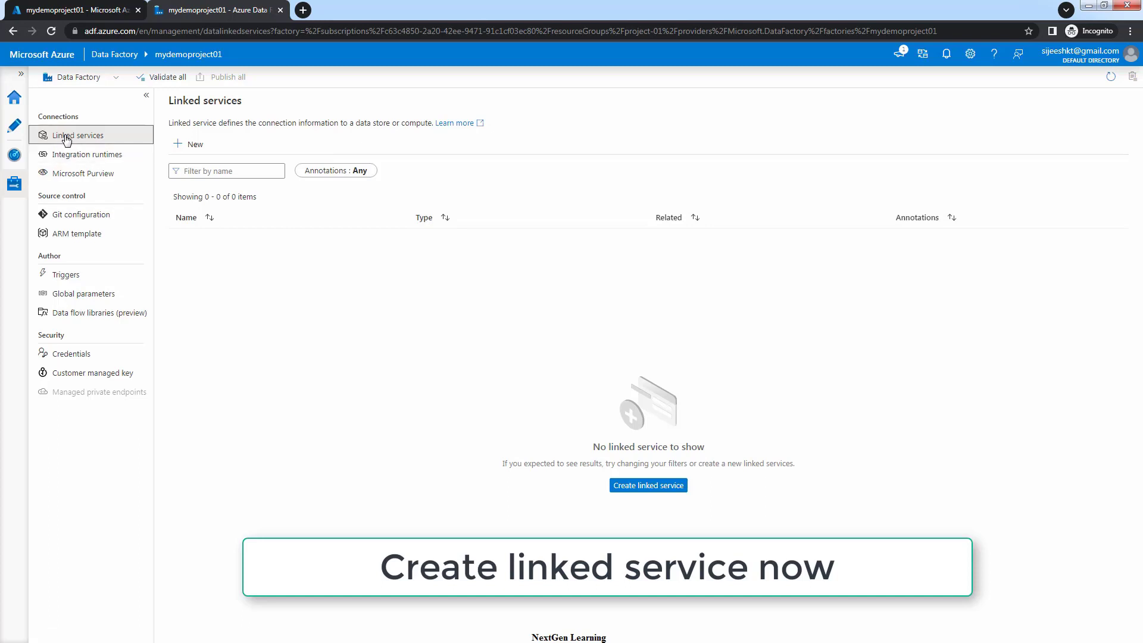
left_click(195, 146)
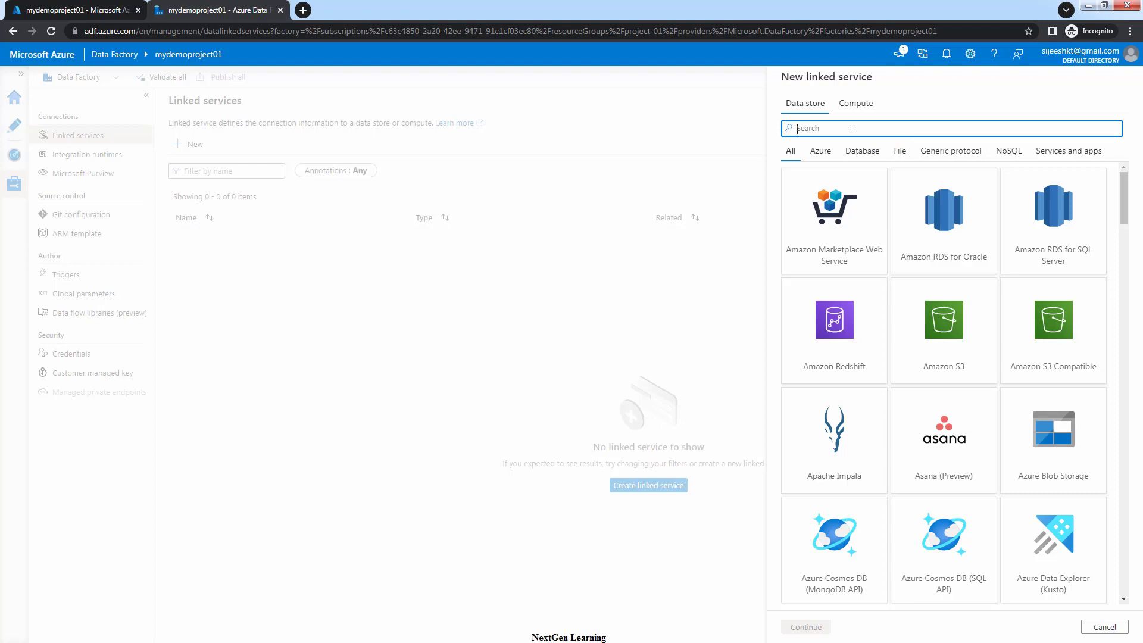
type("dat")
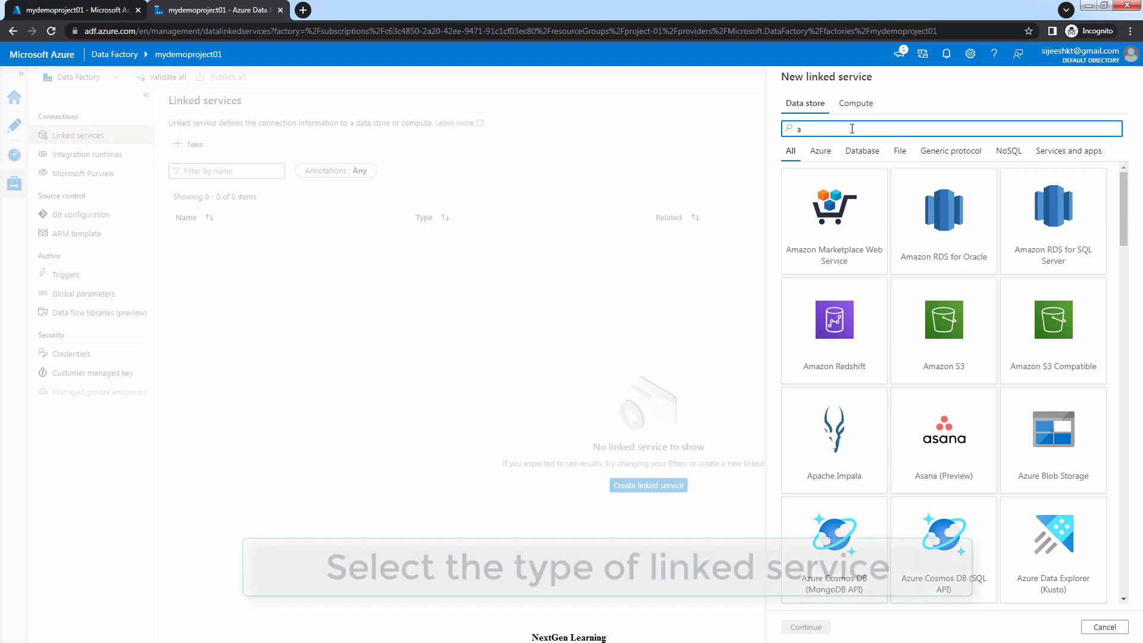
type("a")
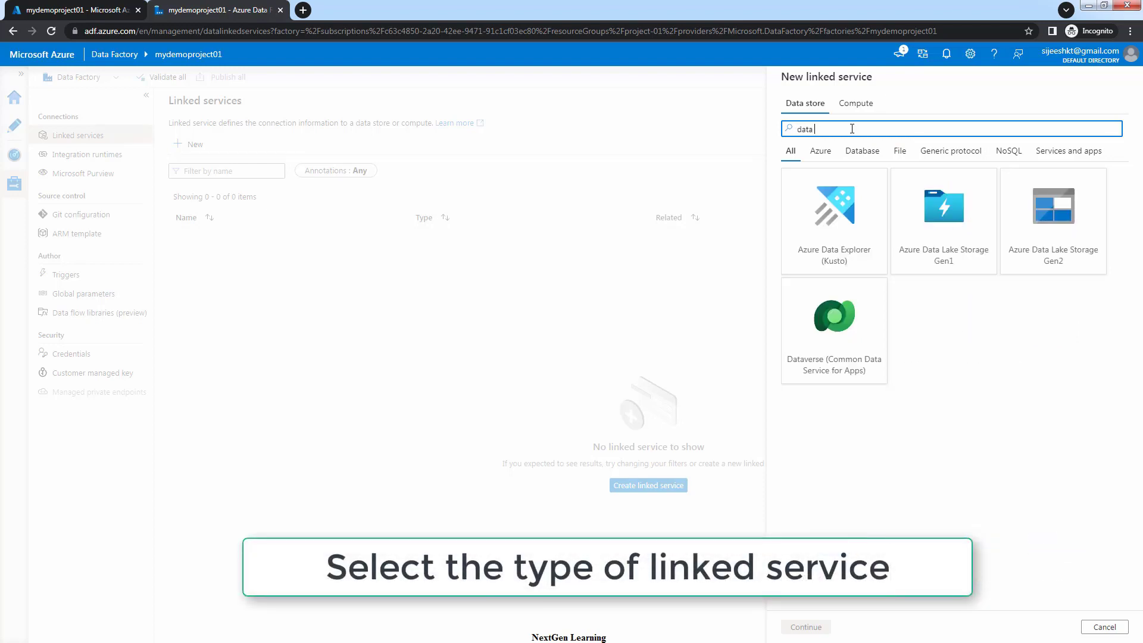
left_click(1052, 214)
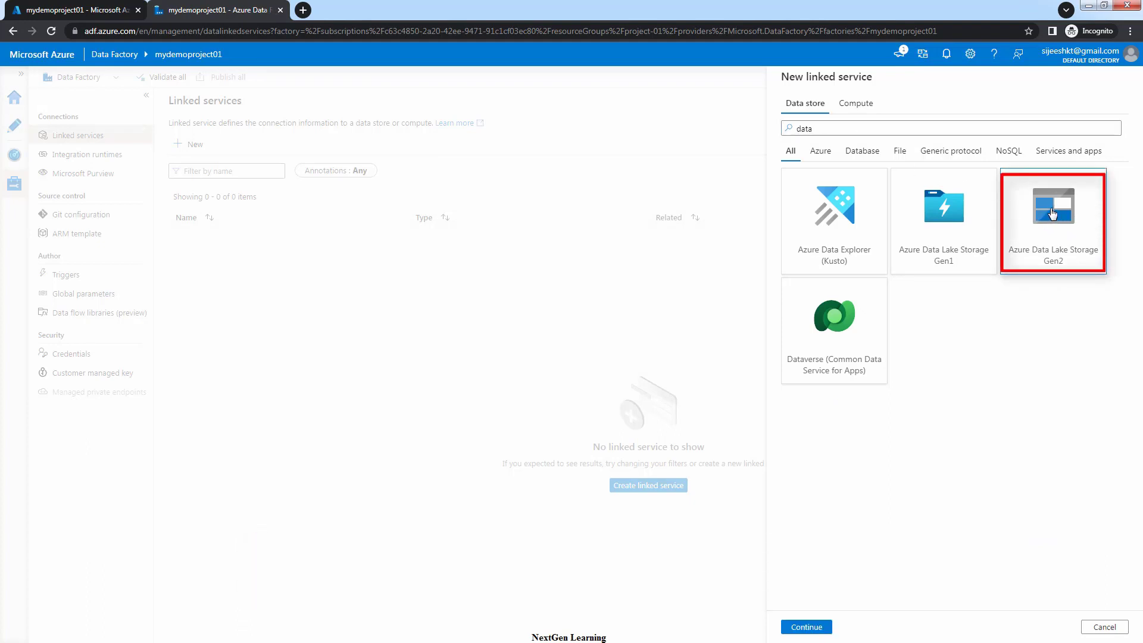
Continue to the Gen2 settings and rename the linked service to AzureDataLakeStorageLS
left_click(801, 625)
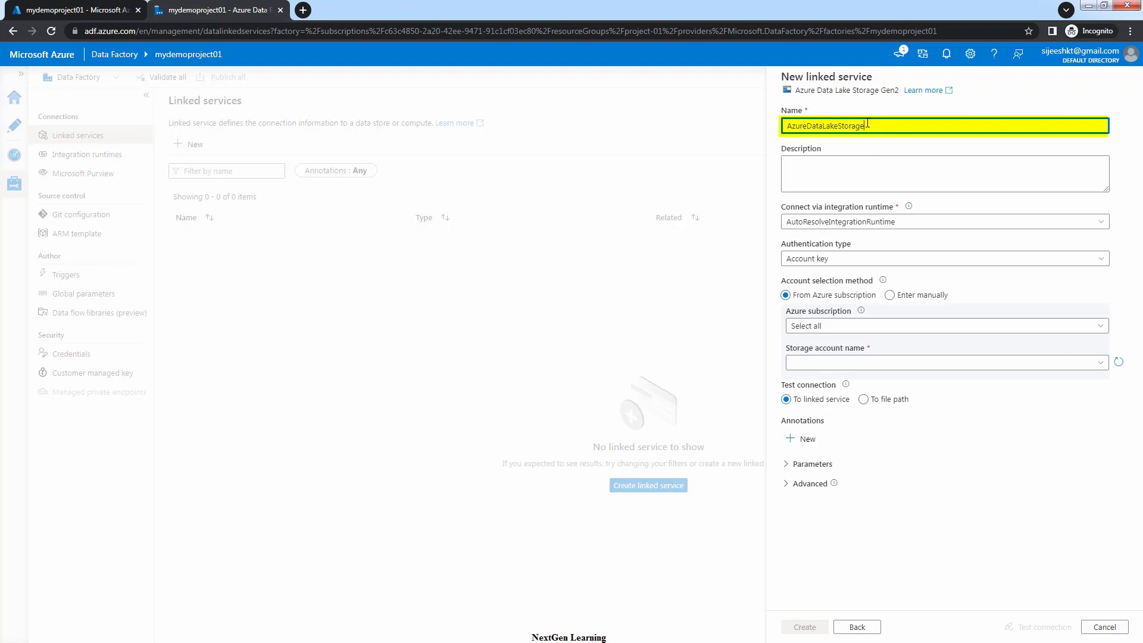
left_click_drag(867, 123, 786, 123)
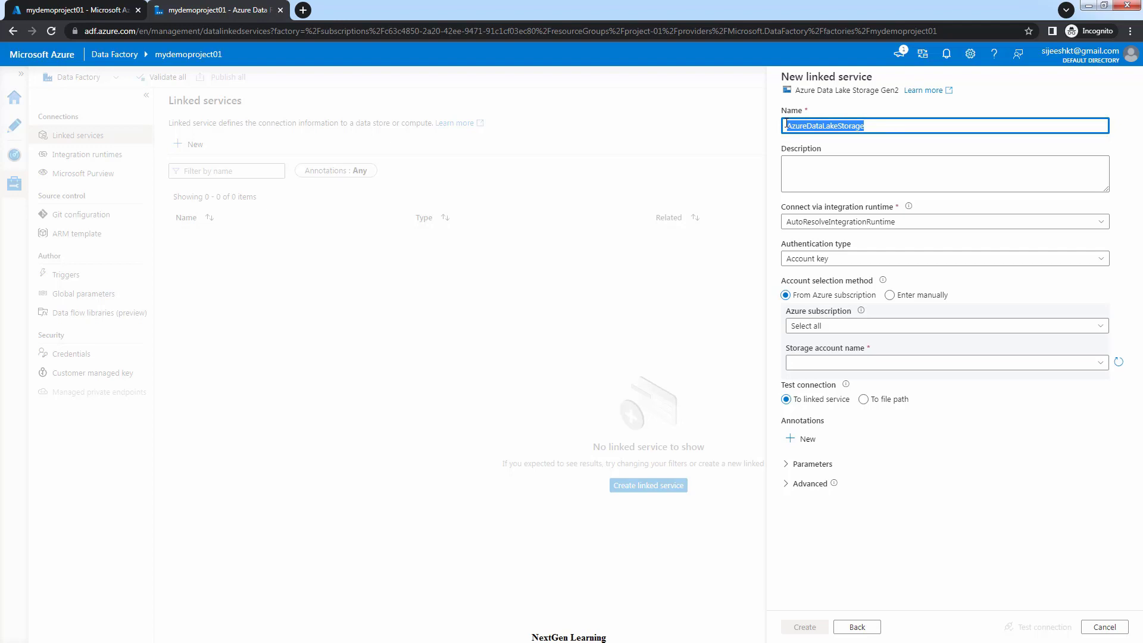
left_click(875, 126)
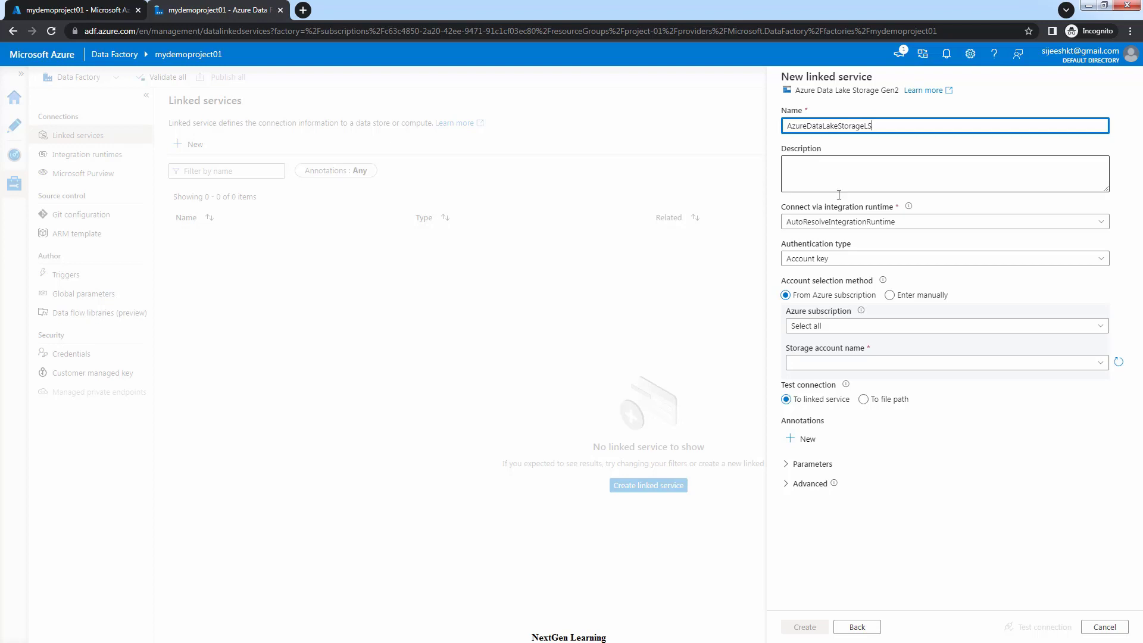
Use AutoResolveIntegrationRuntime, Account key authentication, the Pay-As-You-Go subscription and the project storage account
left_click(855, 224)
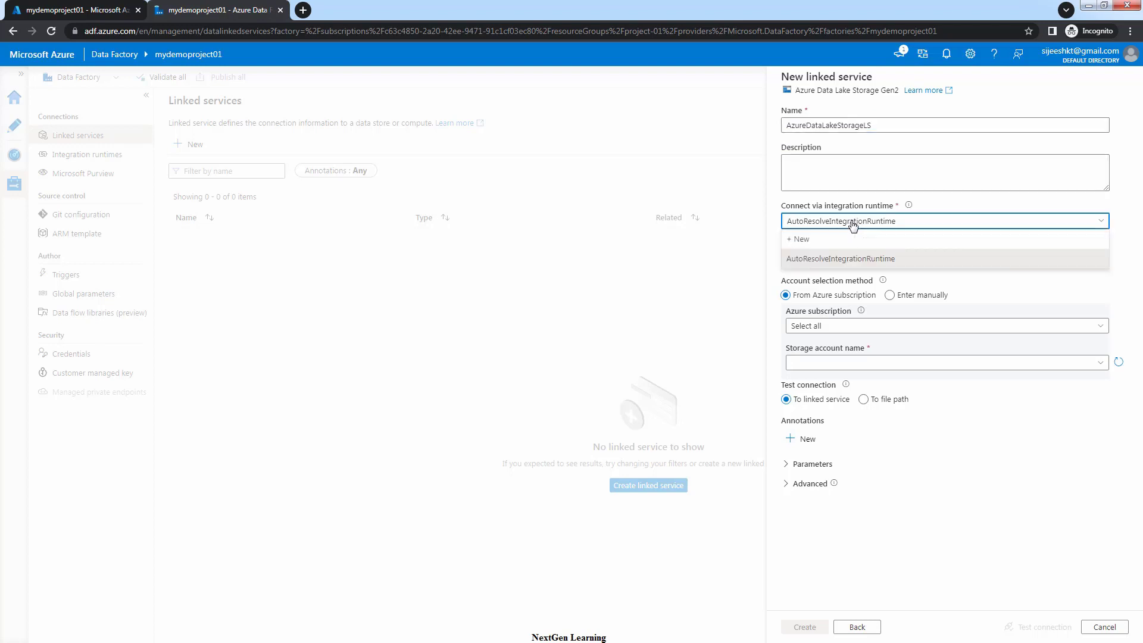
left_click(833, 260)
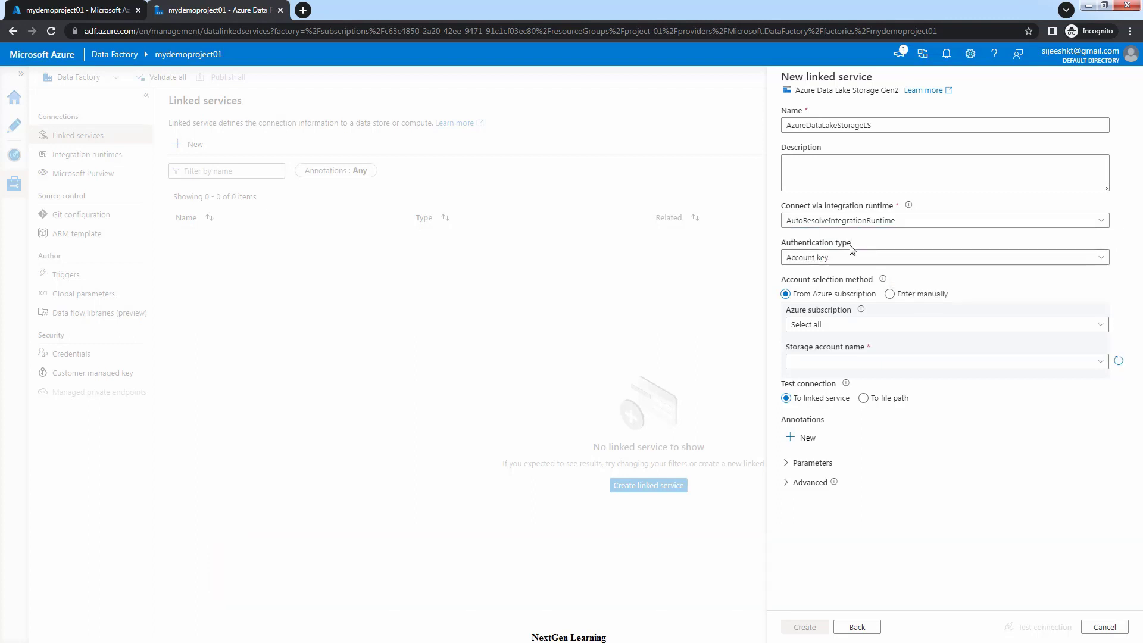
left_click(843, 258)
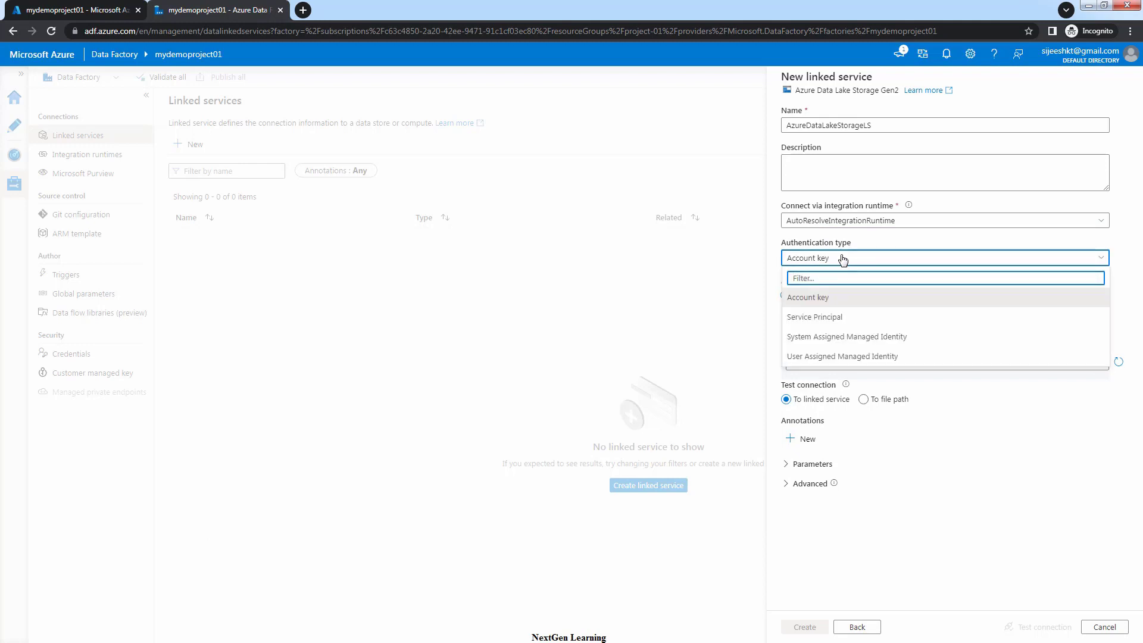
left_click(806, 298)
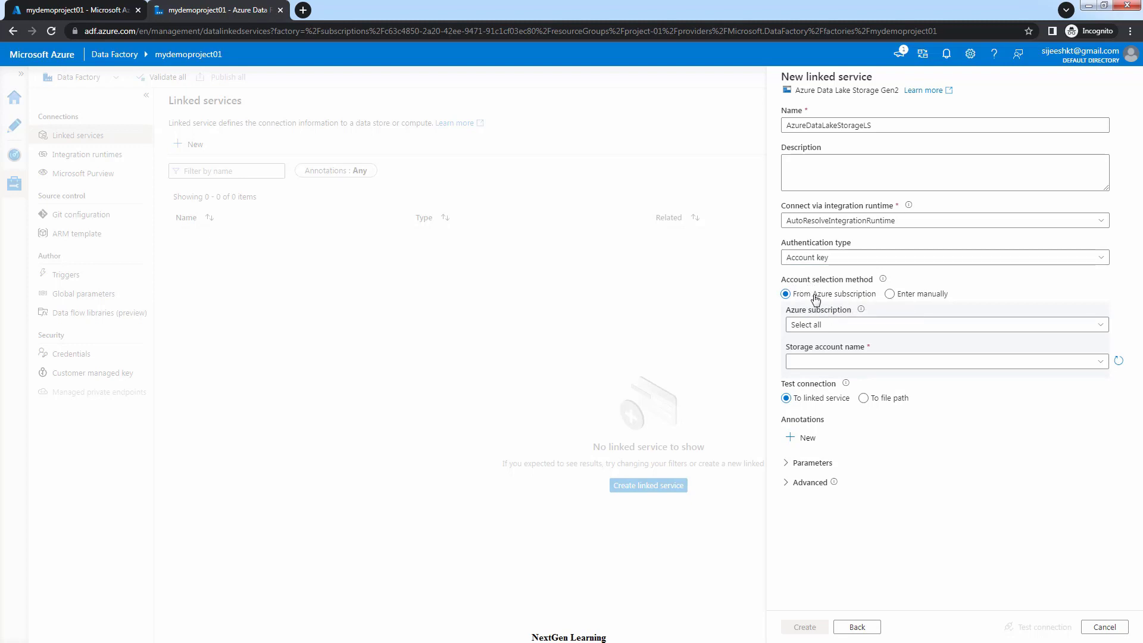
left_click(829, 327)
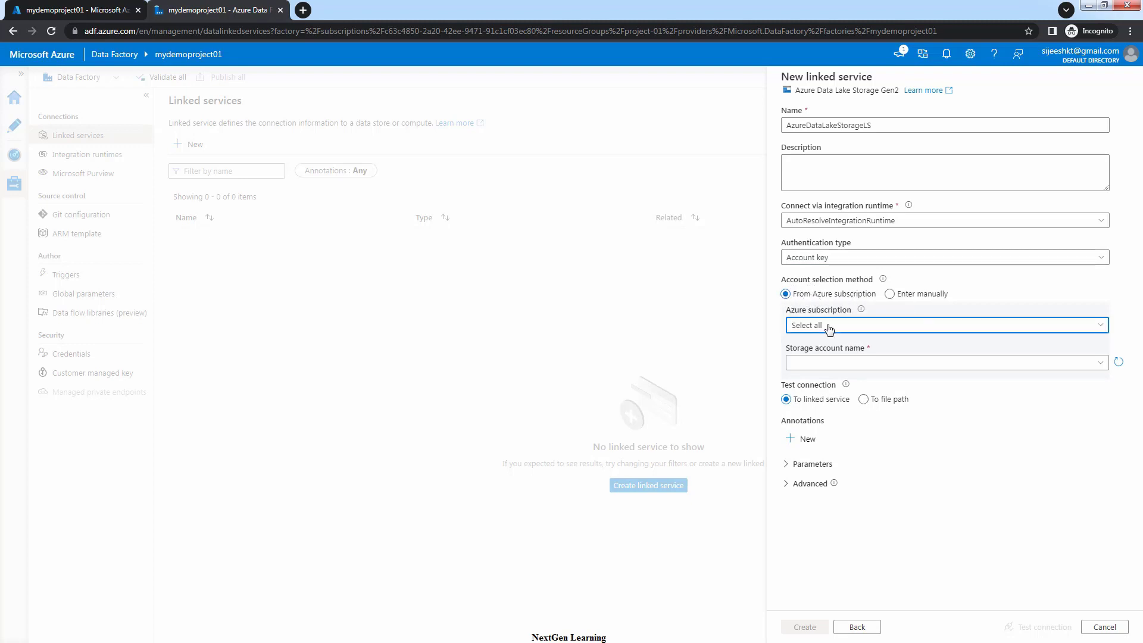
left_click(822, 365)
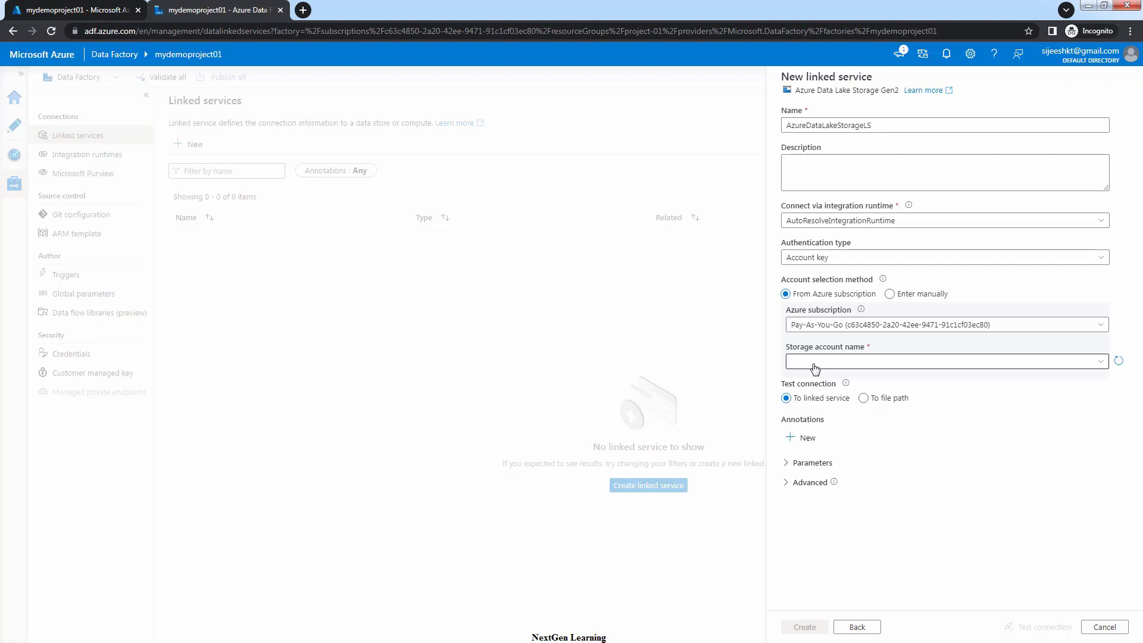
left_click(816, 363)
left_click(812, 381)
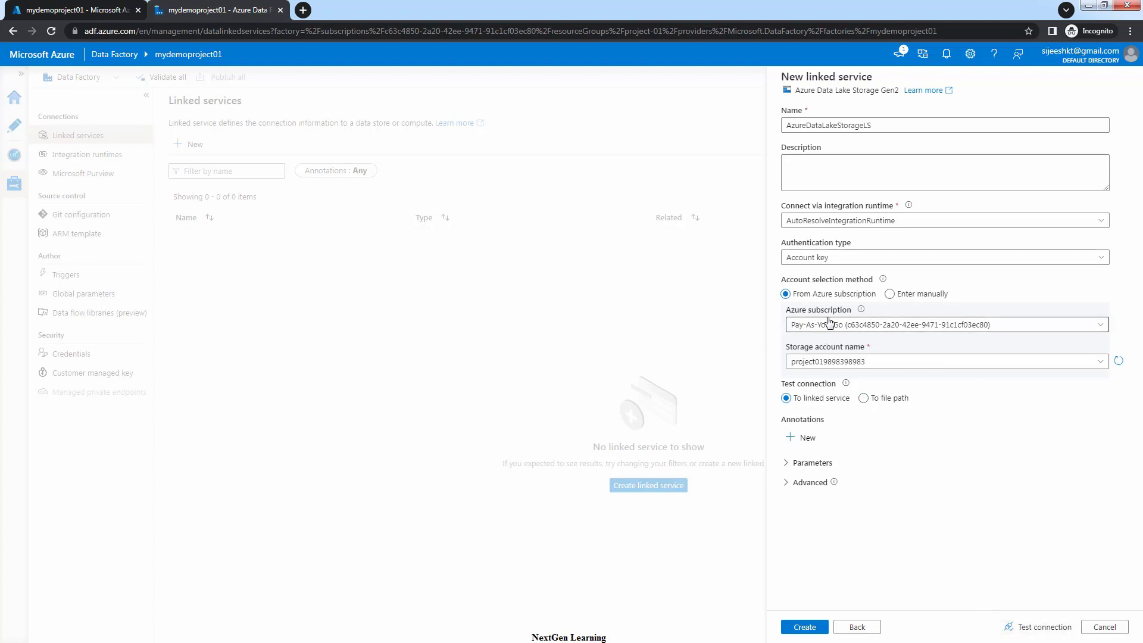
Test the connection successfully and create the AzureDataLakeStorageLS linked service
left_click(1037, 630)
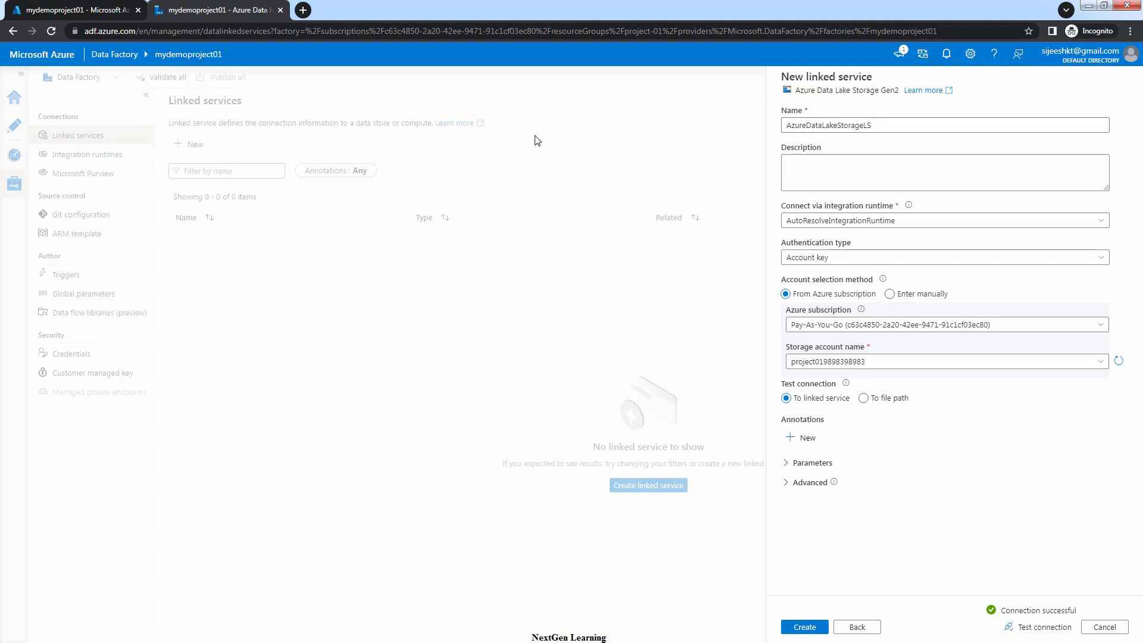
left_click_drag(877, 125, 785, 125)
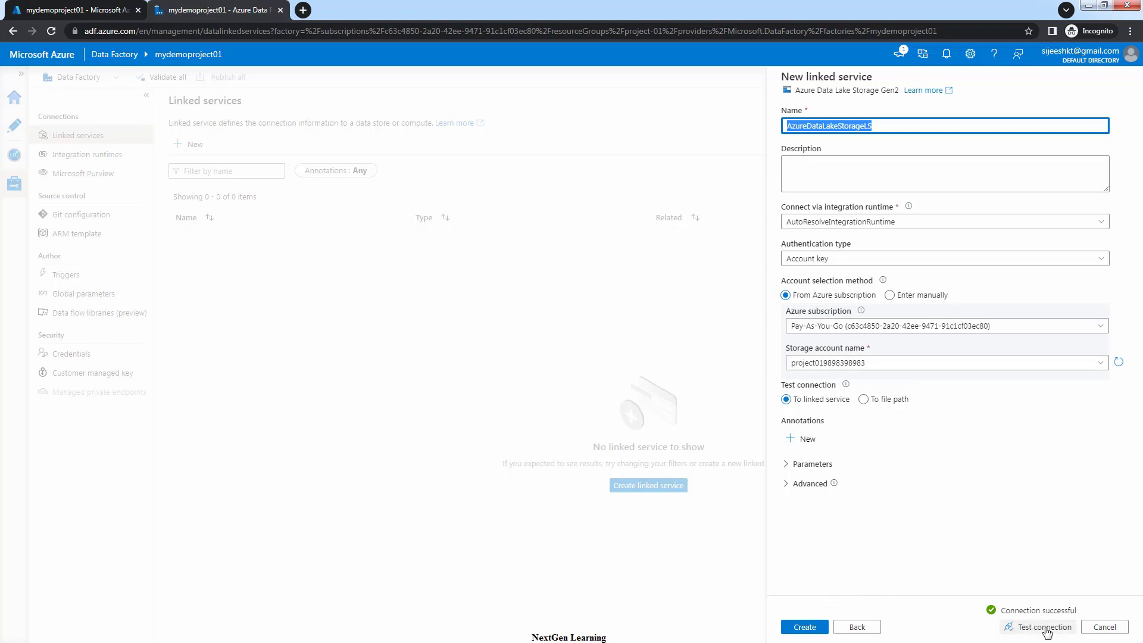
left_click(810, 628)
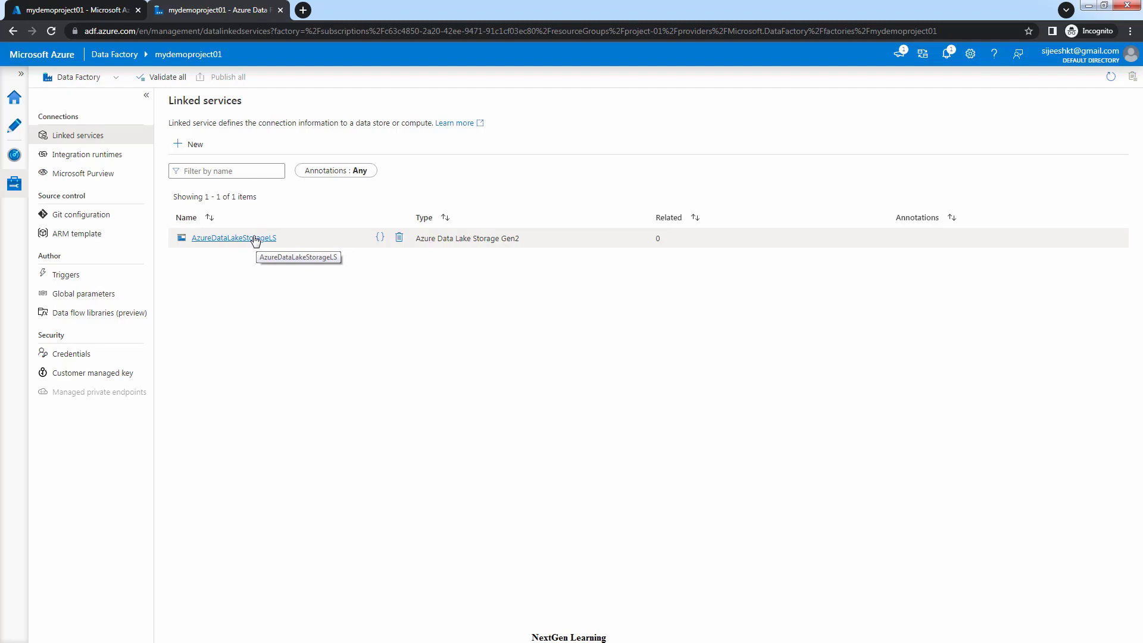
Start a new Azure SQL Database linked service named AzureSqlDatabaseLS
left_click(197, 144)
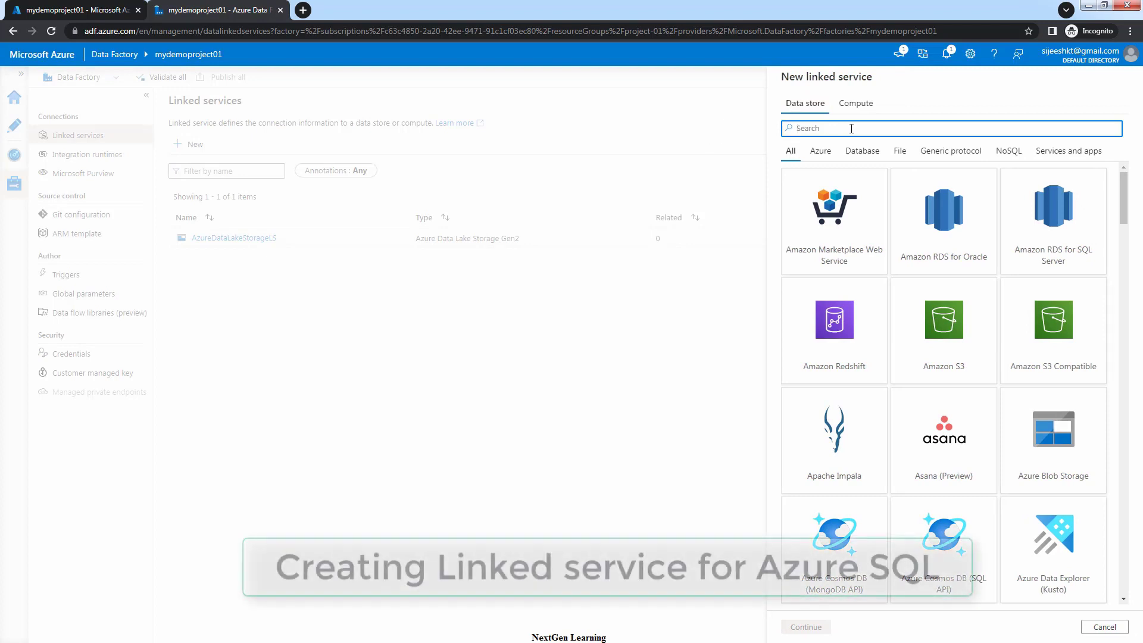
type("sq")
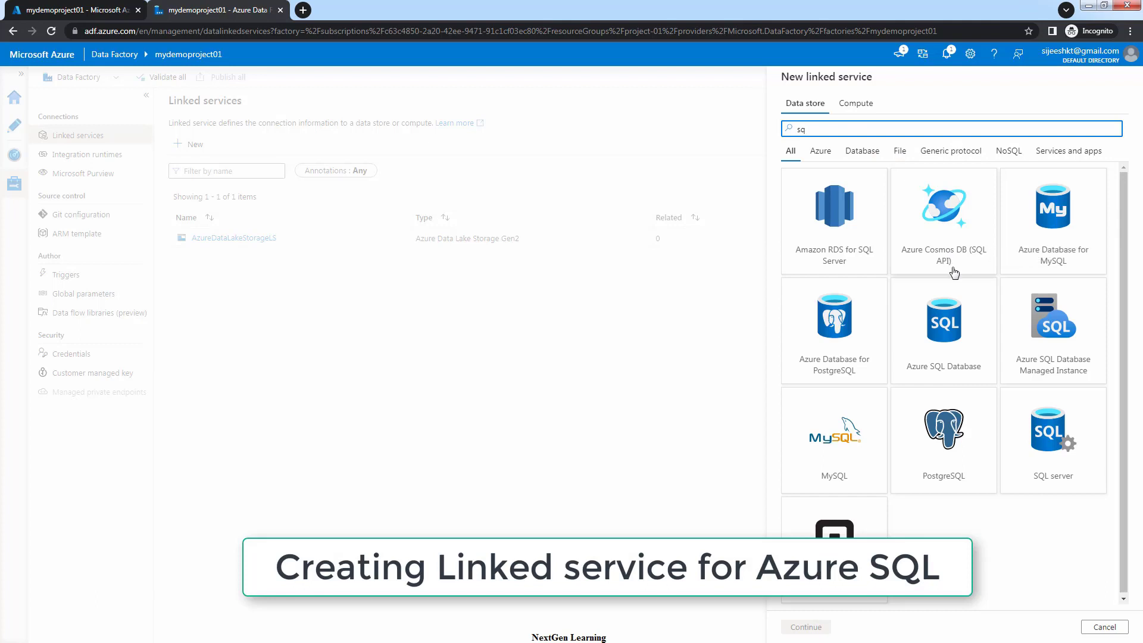
left_click(939, 327)
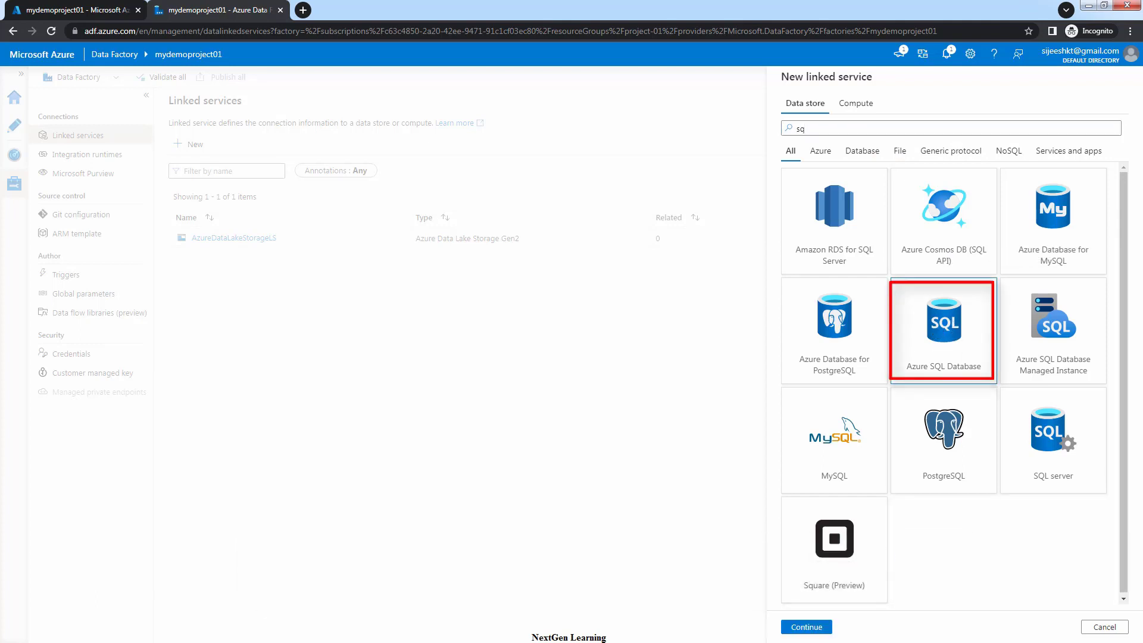
left_click(807, 627)
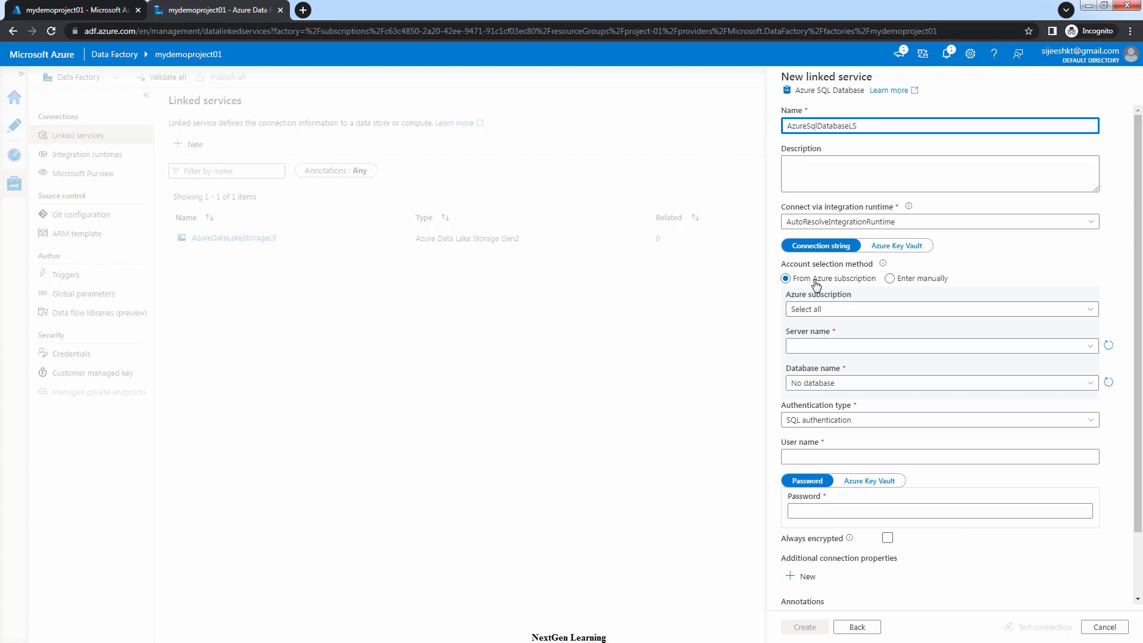
Choose the Pay-As-You-Go subscription, server myproject01 and database project01
left_click(824, 308)
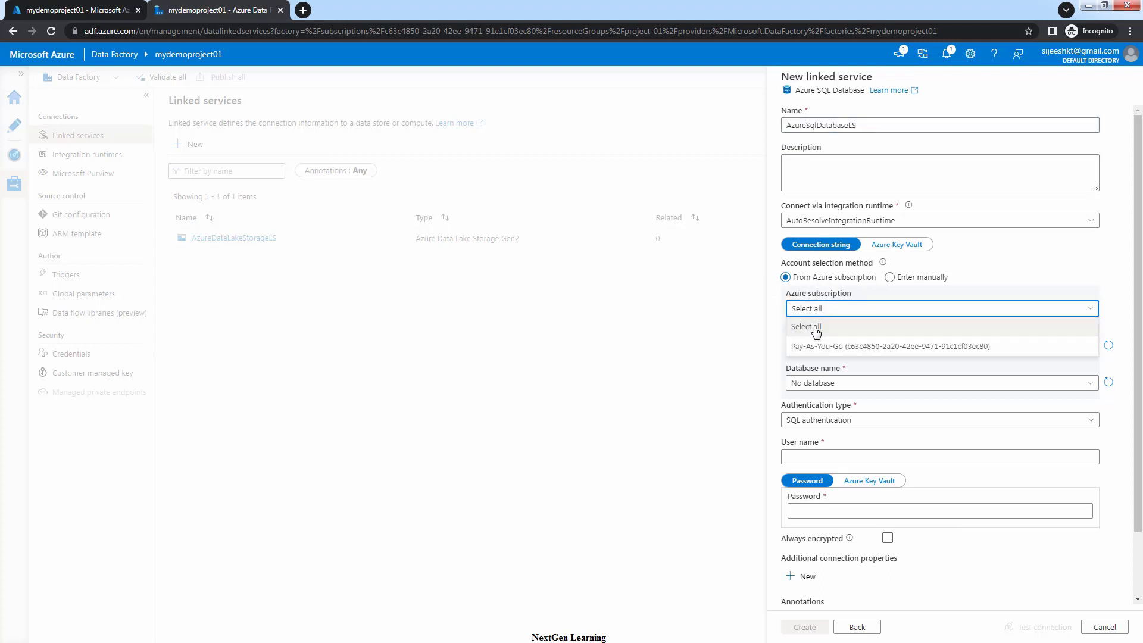
left_click(813, 346)
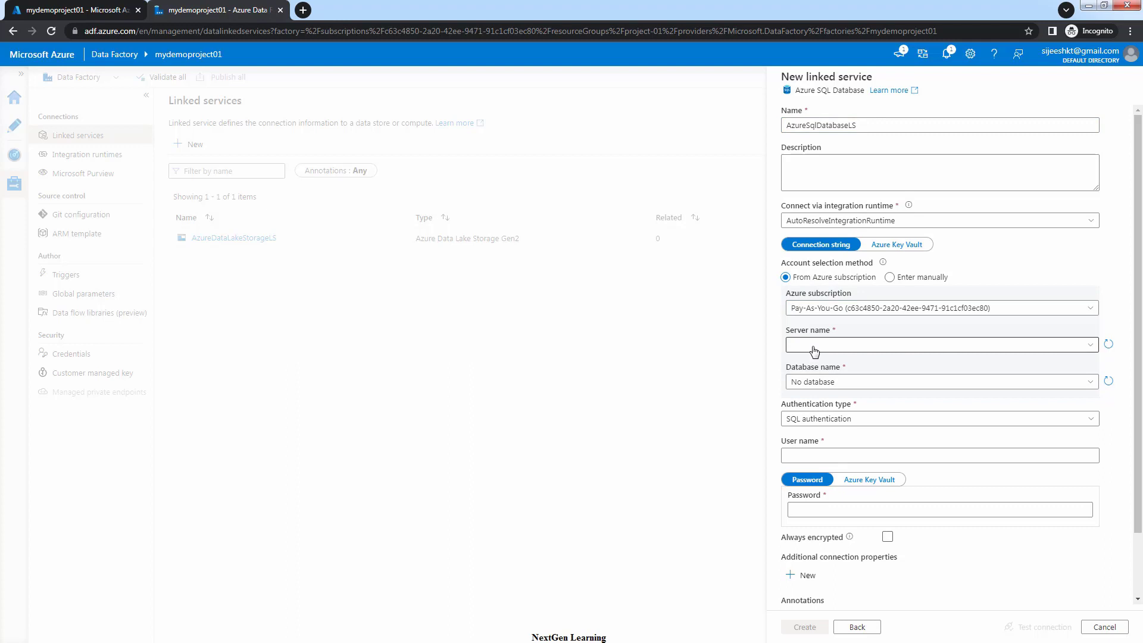
left_click(814, 350)
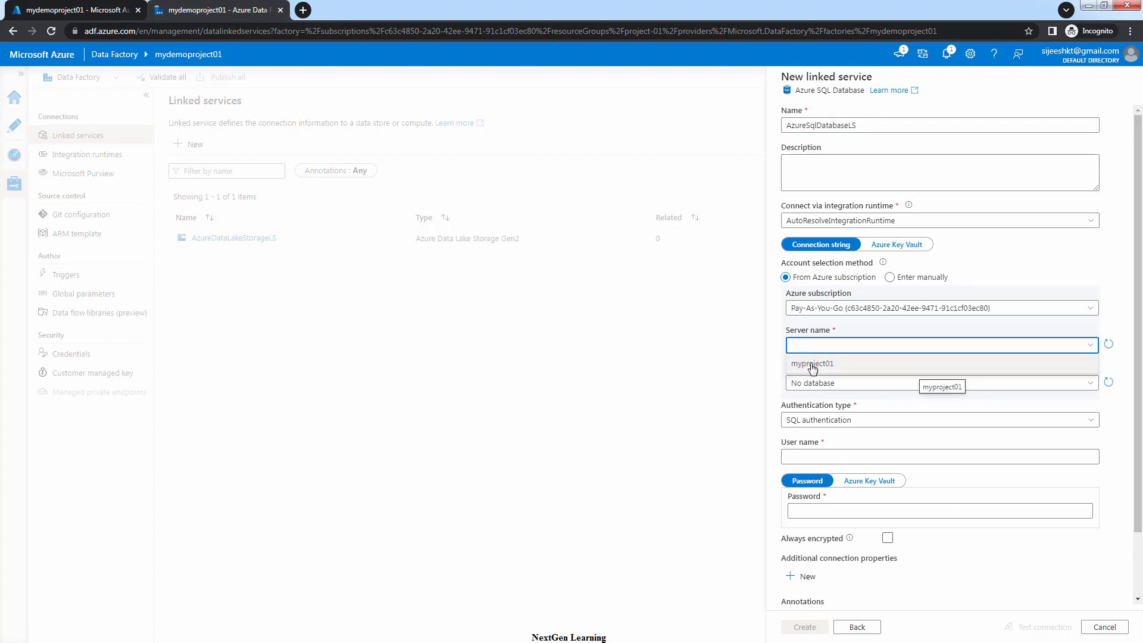
left_click(813, 365)
left_click(820, 383)
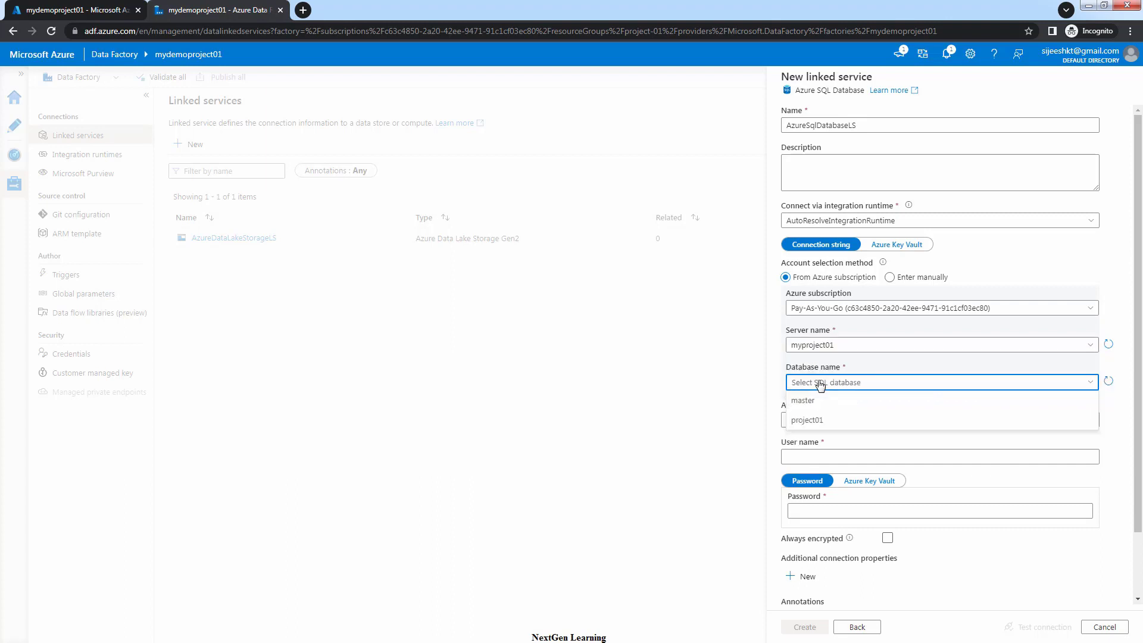
left_click(807, 420)
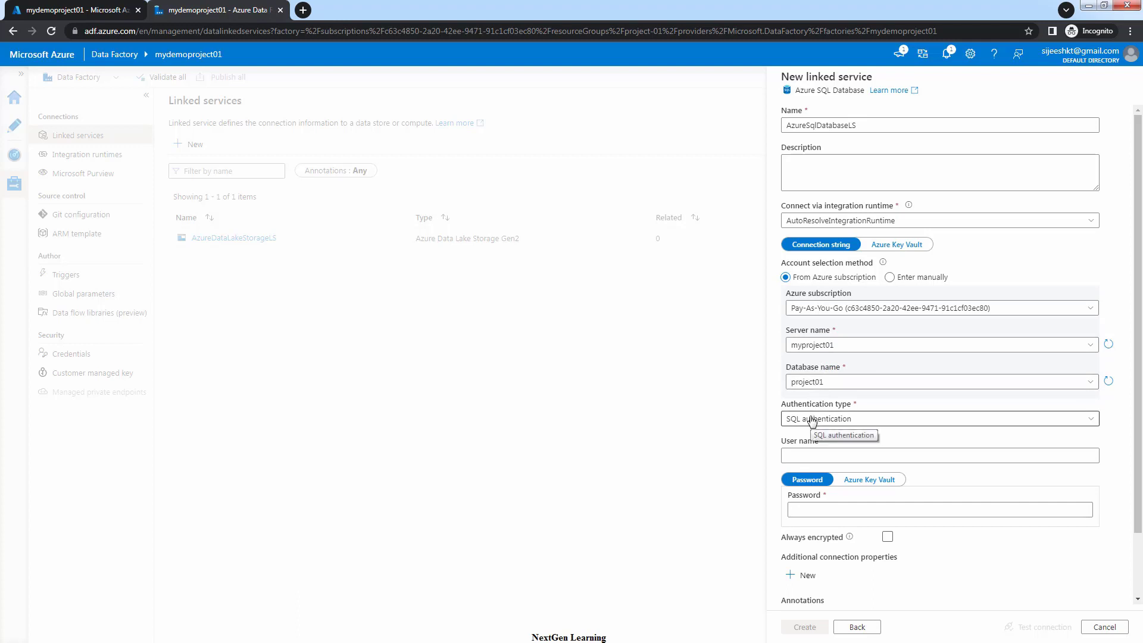
Enter the SQL login user name and password for SQL authentication
left_click(812, 456)
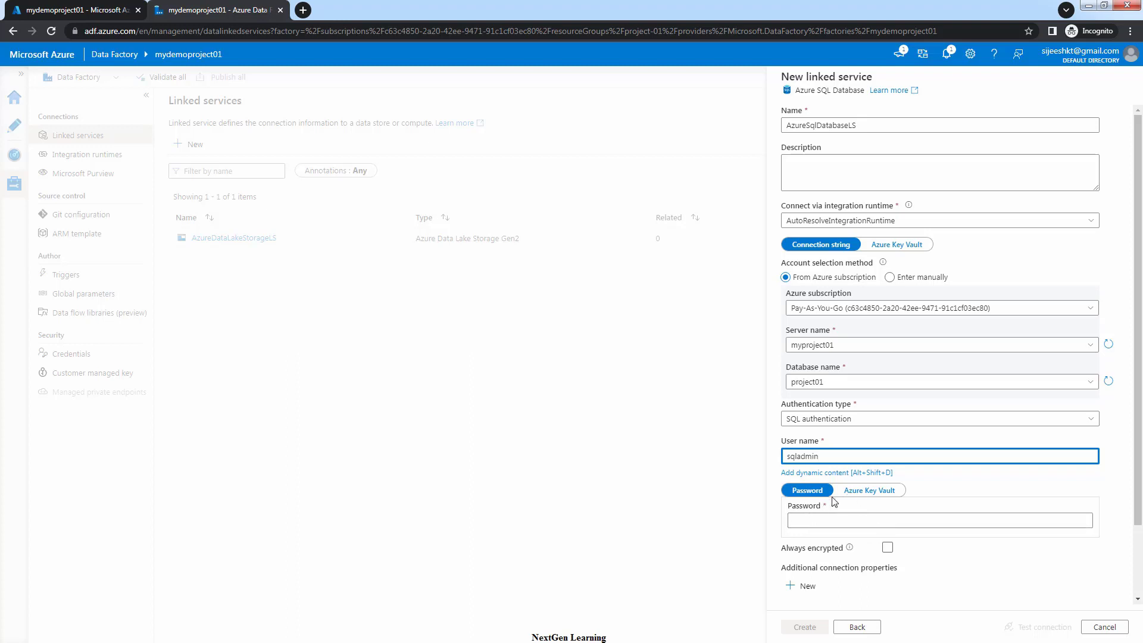
left_click(812, 520)
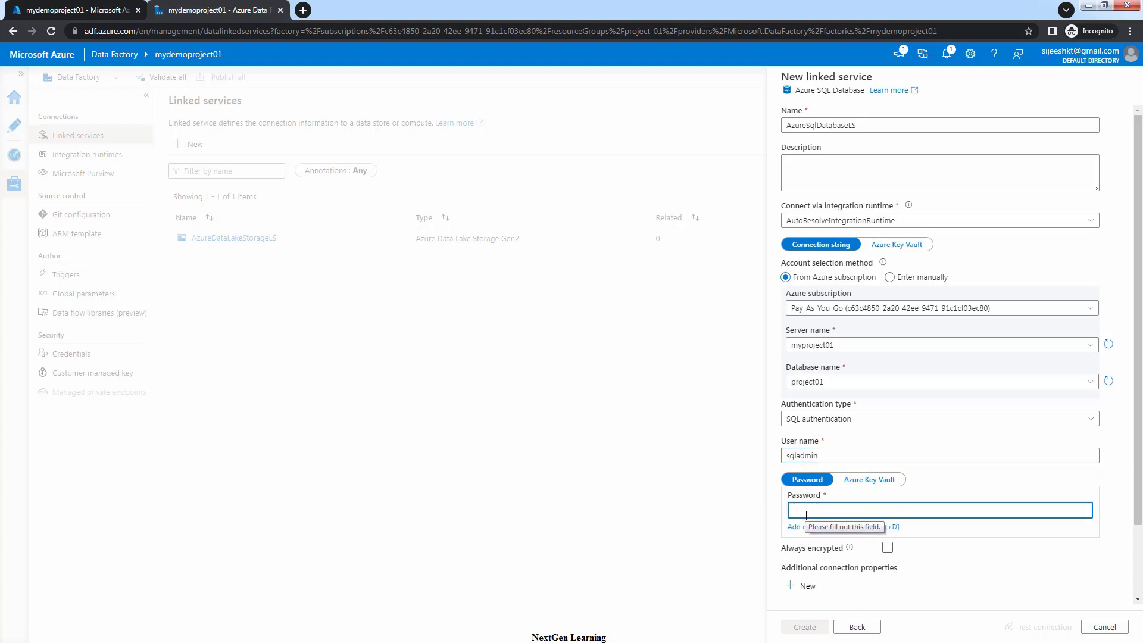
type("•••••")
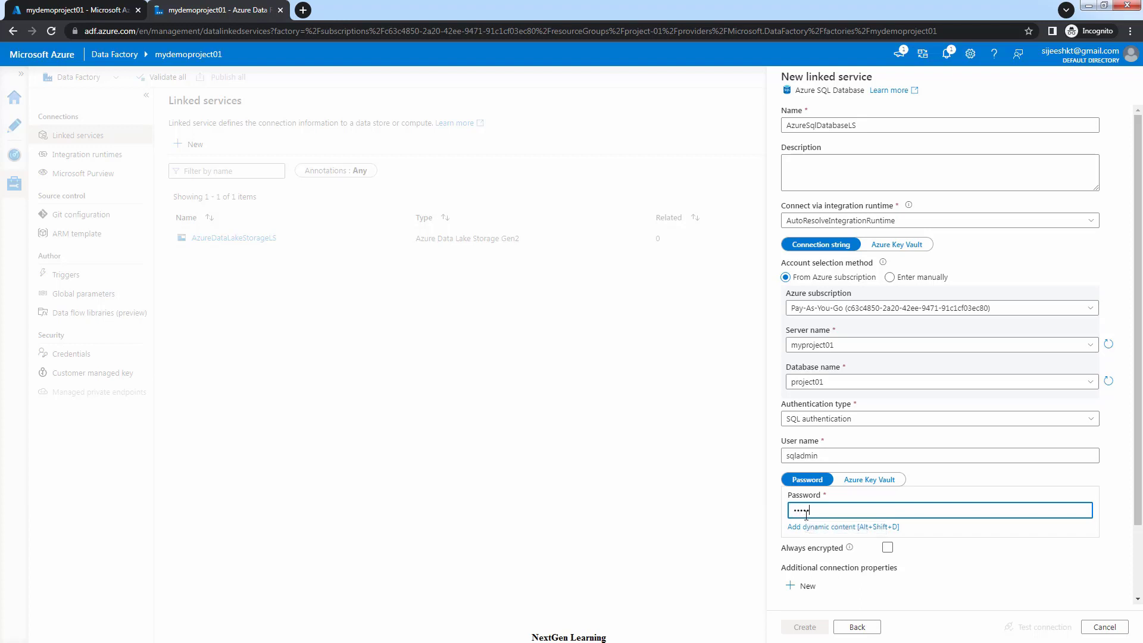
type("••")
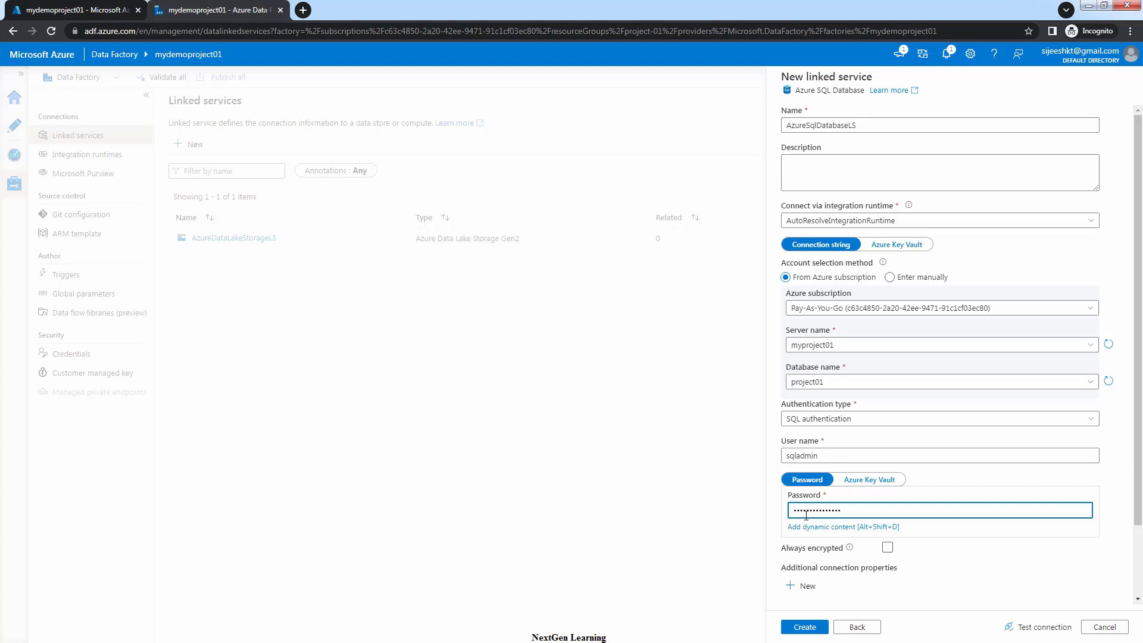
left_click(985, 574)
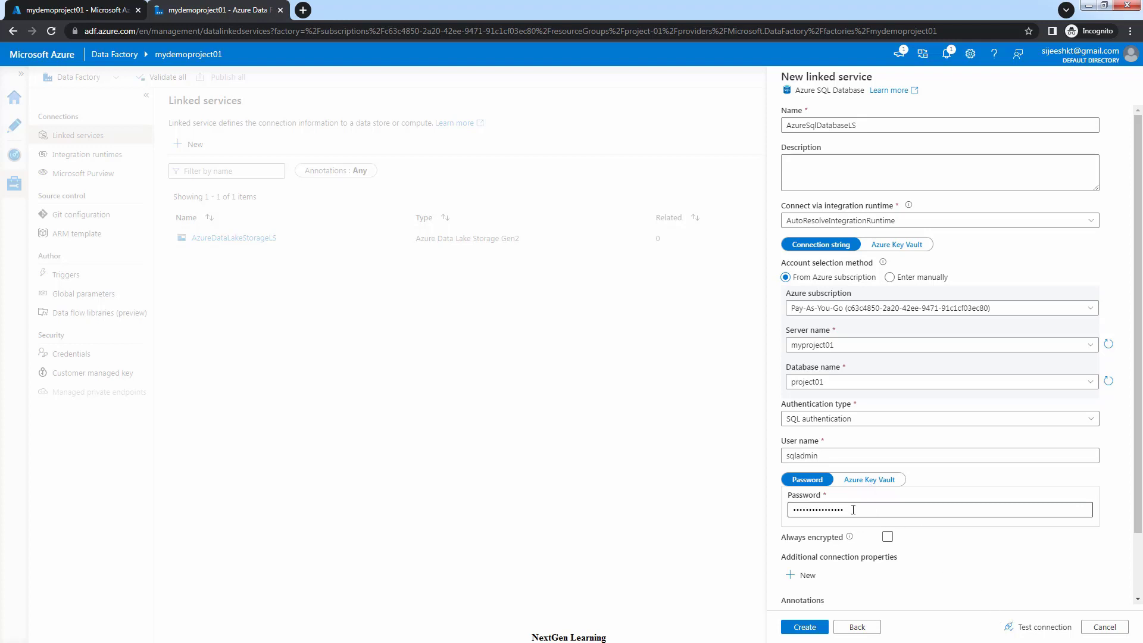
left_click_drag(851, 509, 790, 509)
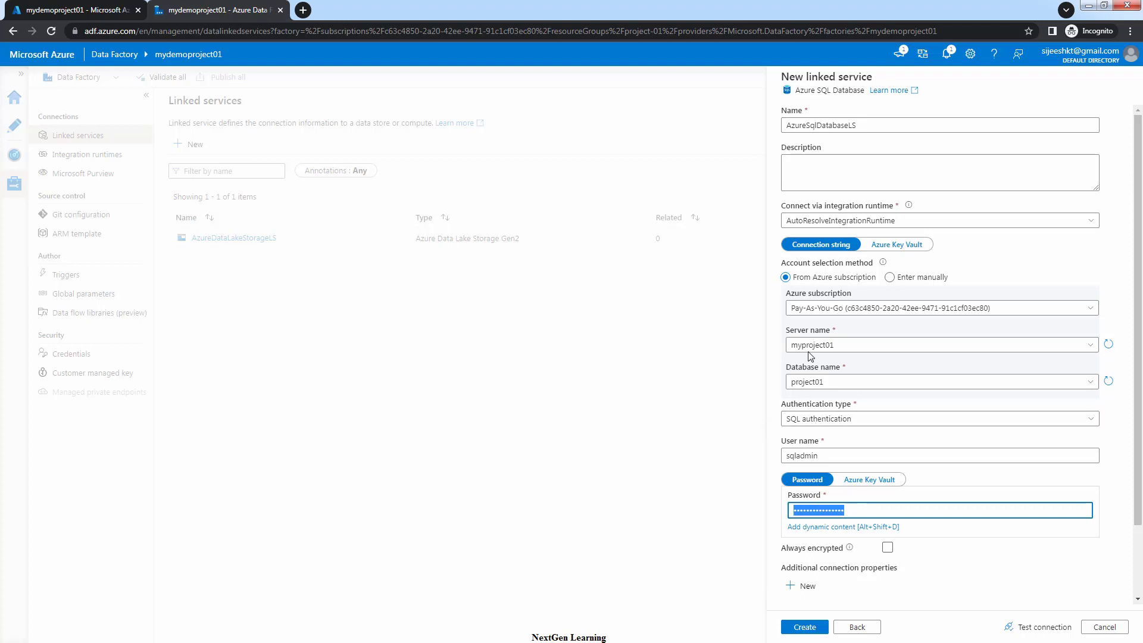
Test the SQL database connection and open the failure details
left_click(1038, 628)
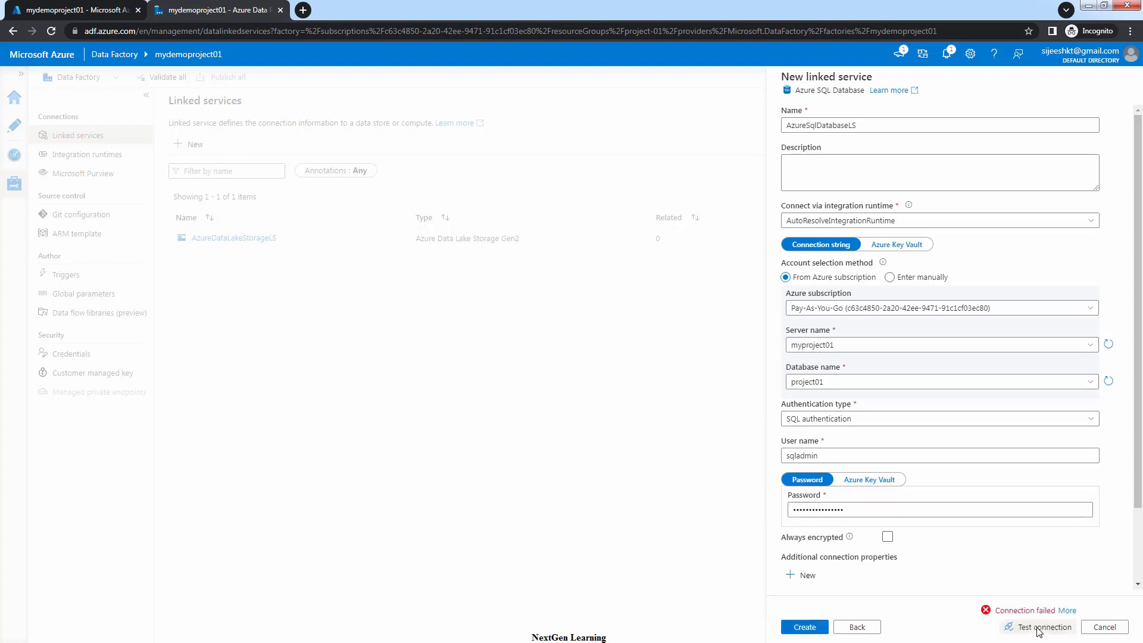
scroll(988, 542, "down", 1)
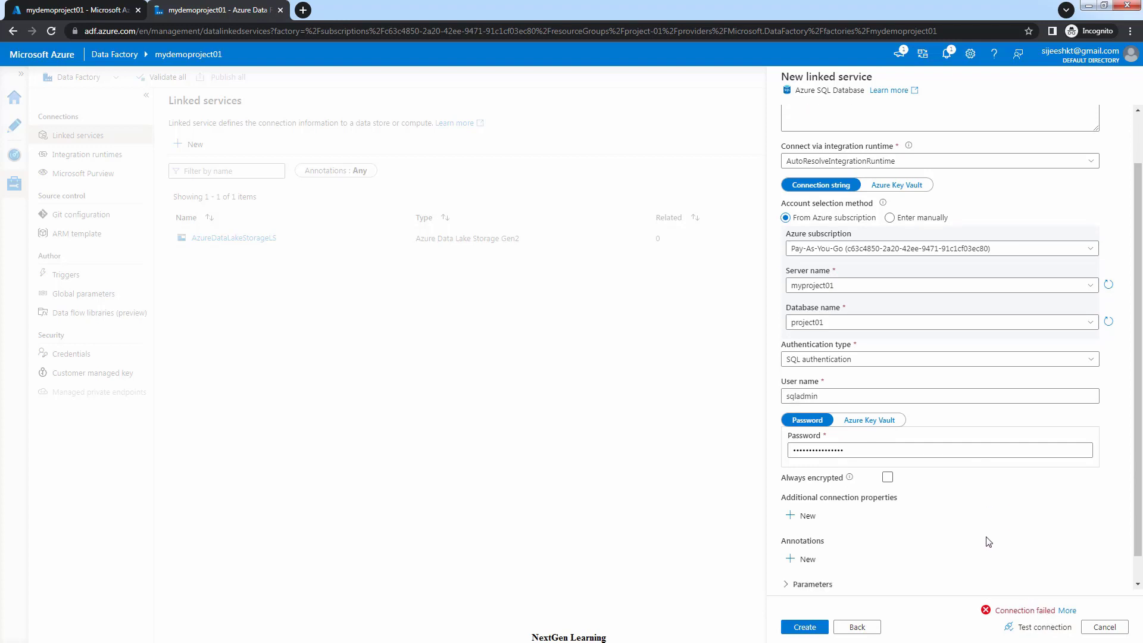
scroll(988, 542, "down", 1)
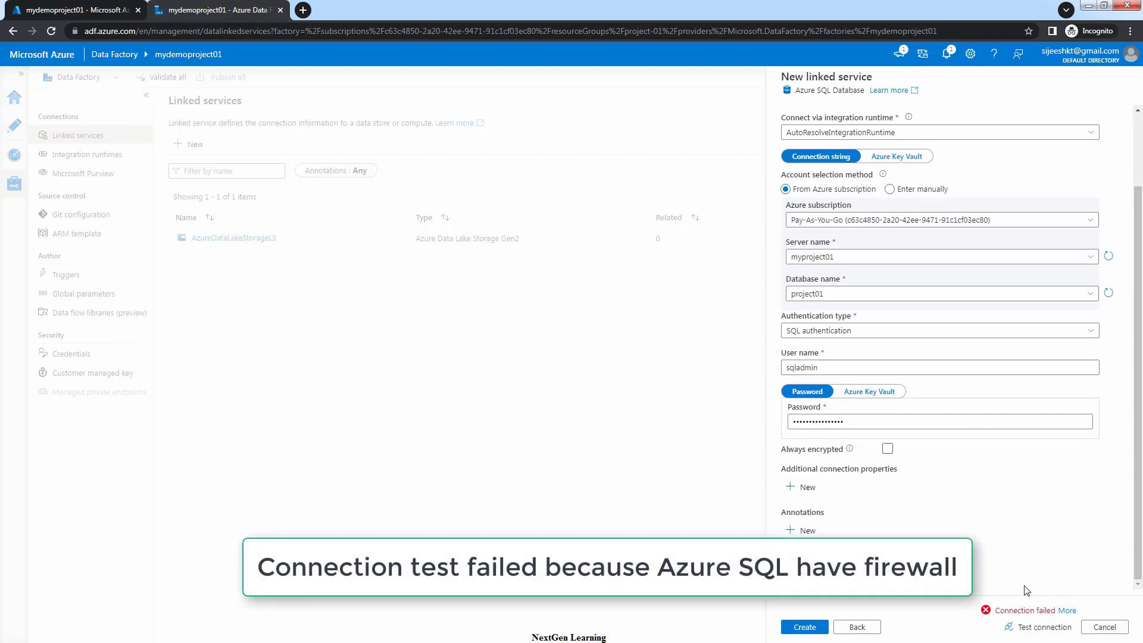
left_click(1067, 611)
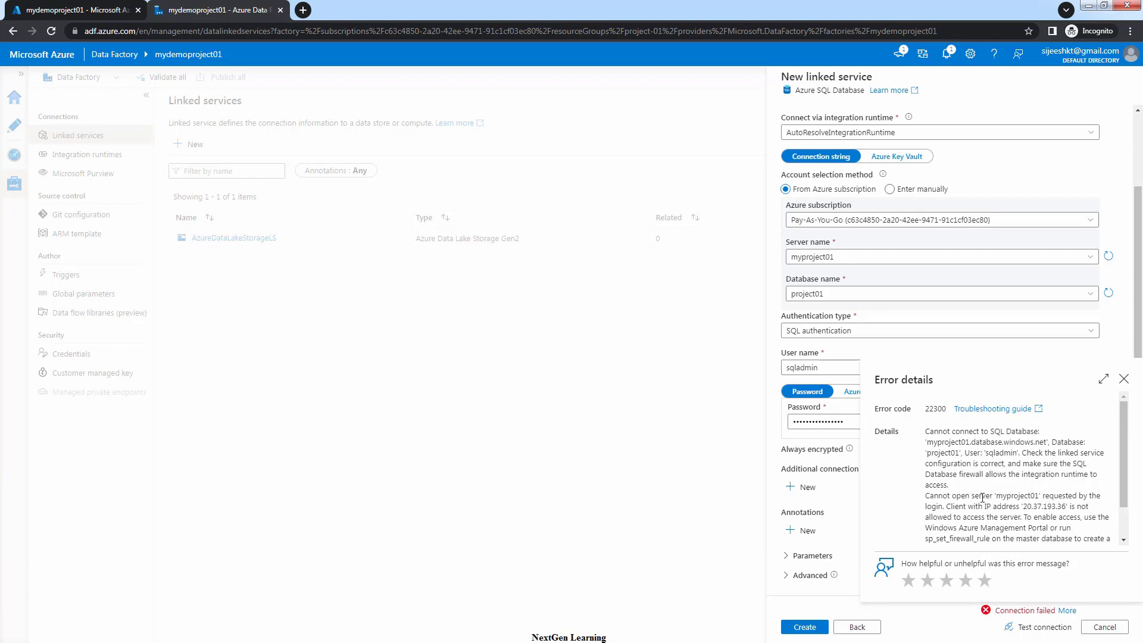
Copy the blocked IP address 20.37.193.36 from the error details
left_click_drag(948, 495, 1038, 513)
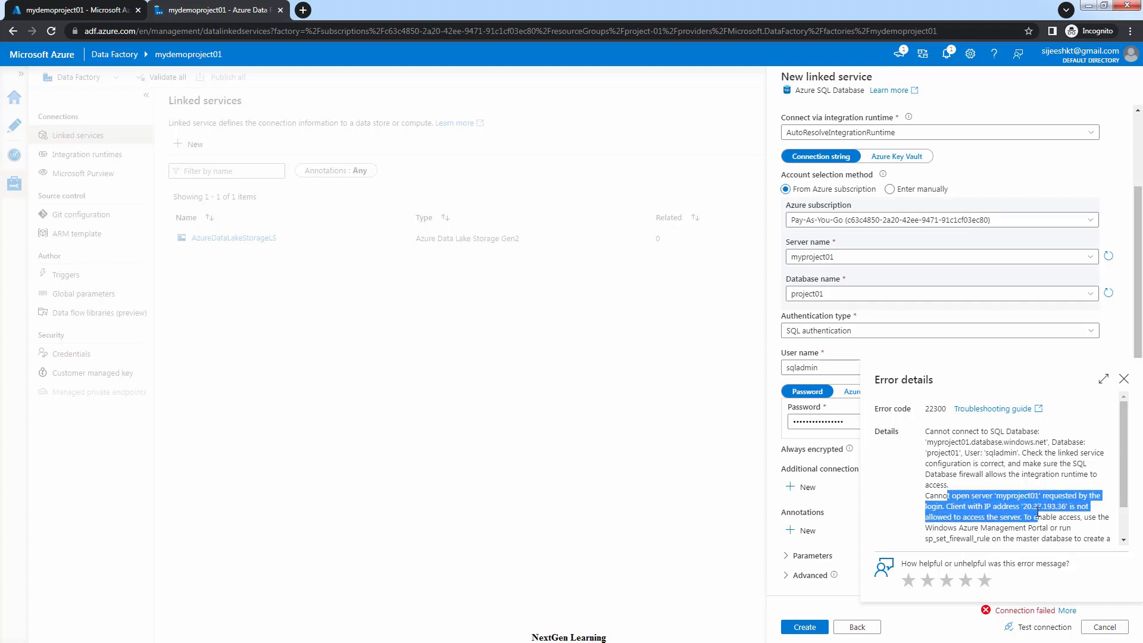
scroll(1055, 522, "down", 2)
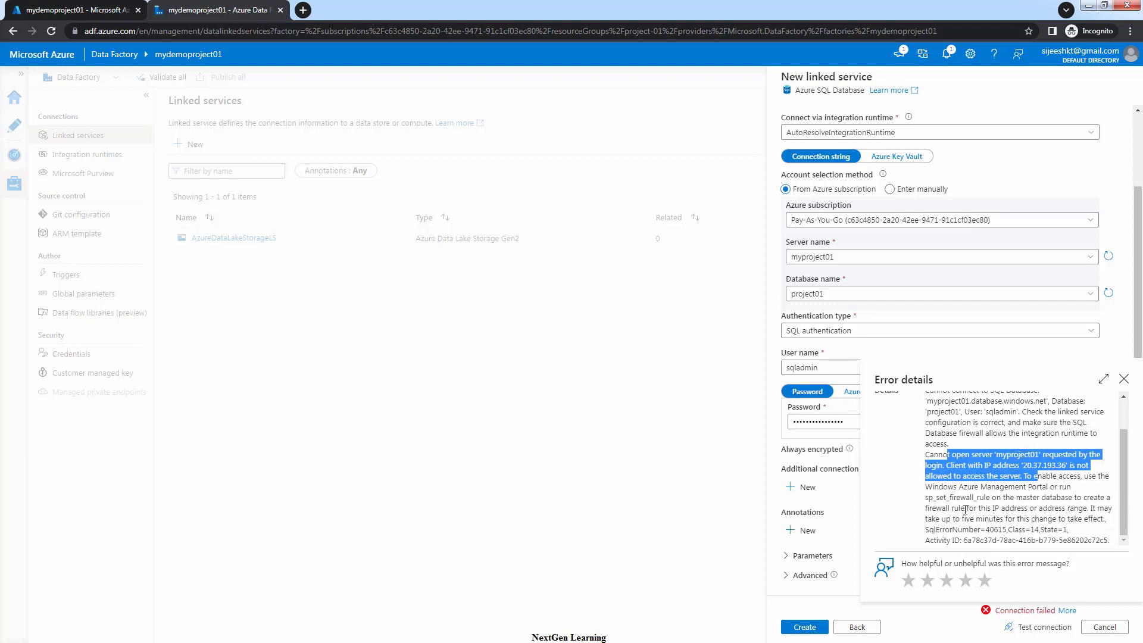
left_click(1046, 487)
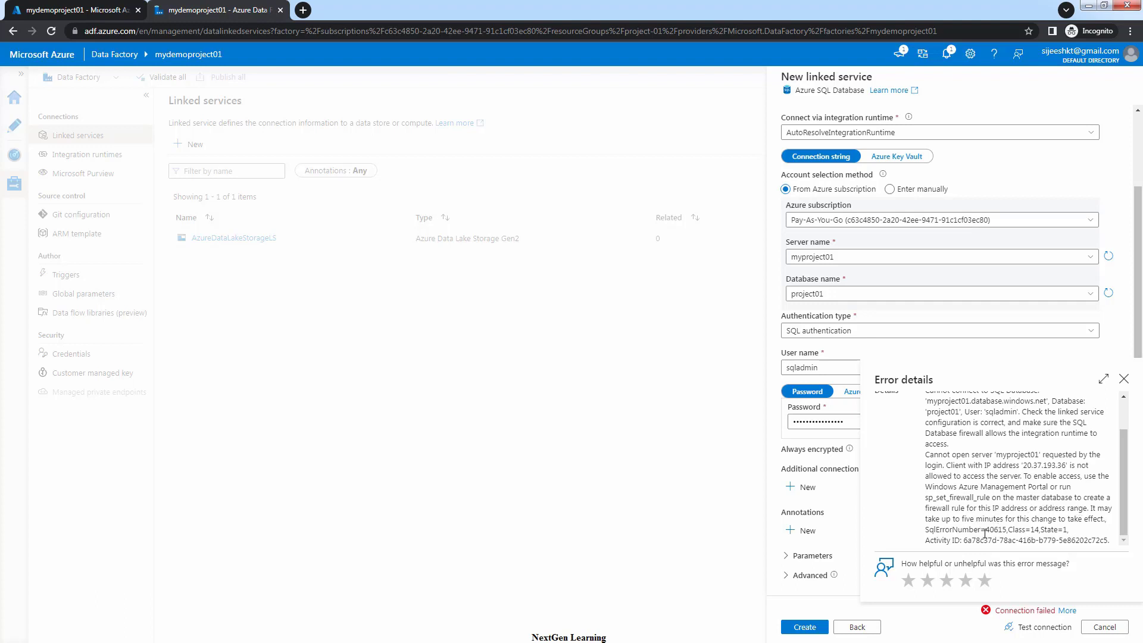
left_click_drag(1023, 465, 1066, 466)
right_click(1051, 468)
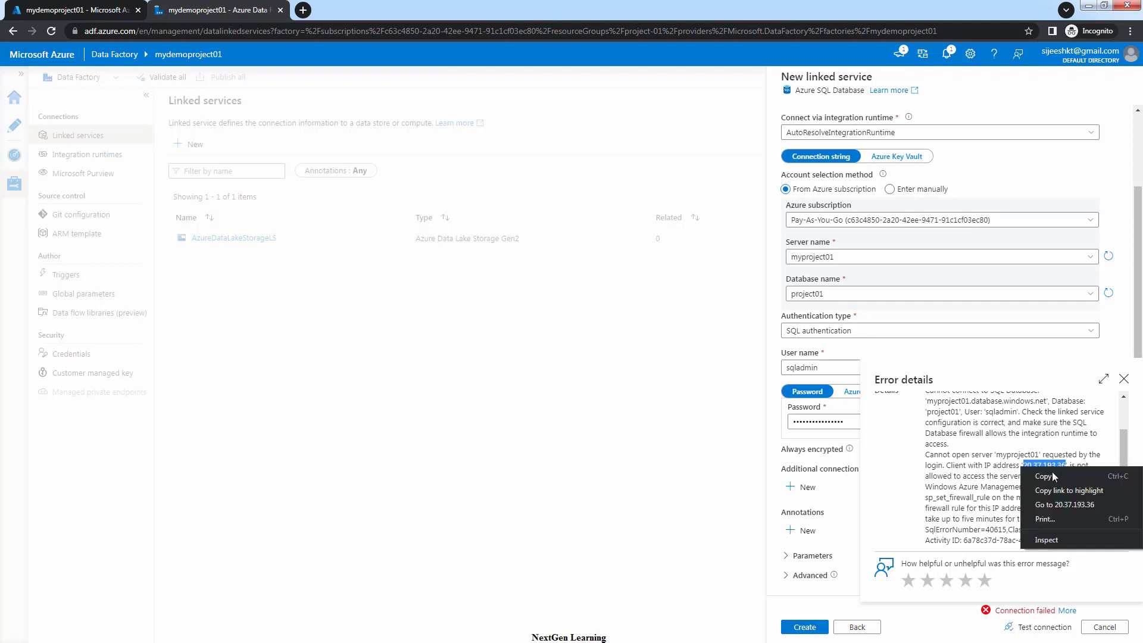
left_click(1053, 476)
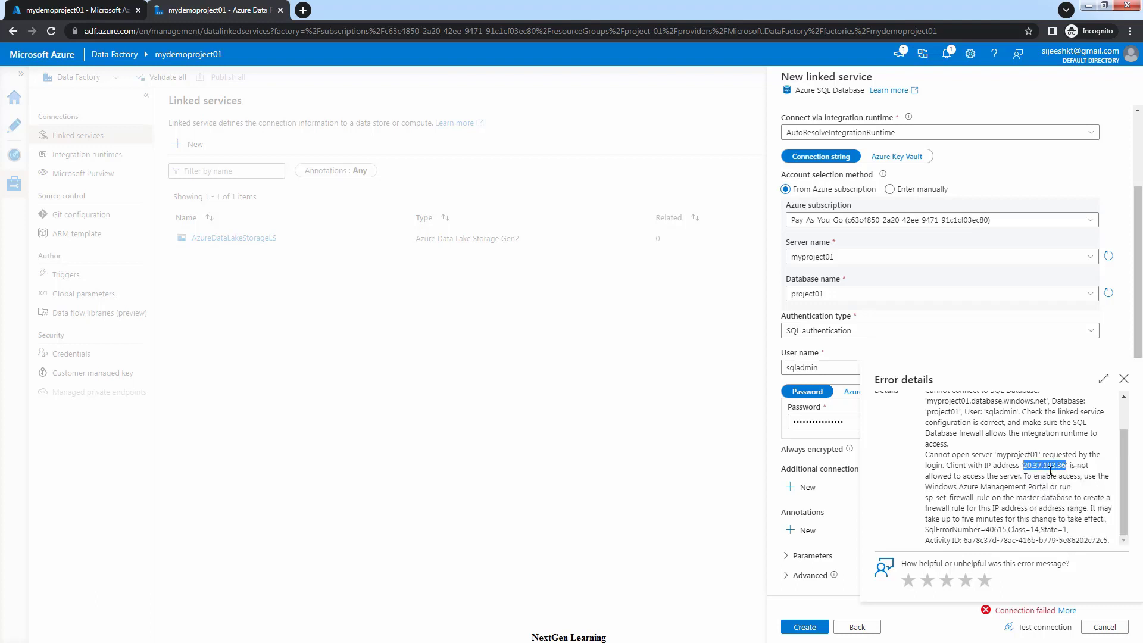
In the portal, go through the project-01 resource group to the myproject01 server's Networking page
left_click(97, 7)
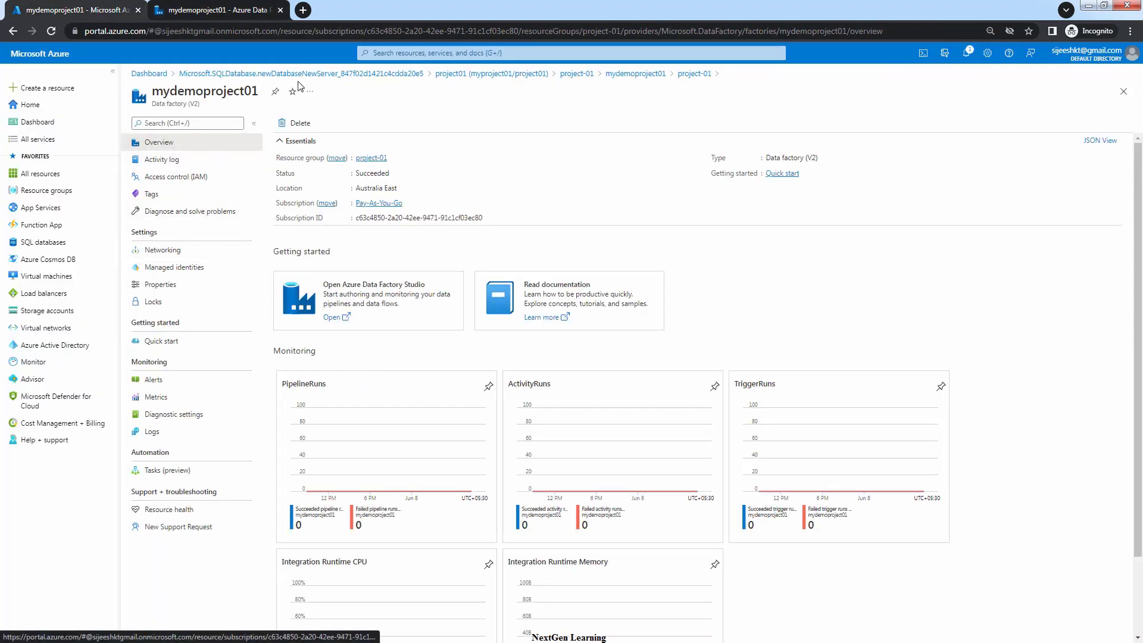
left_click(583, 81)
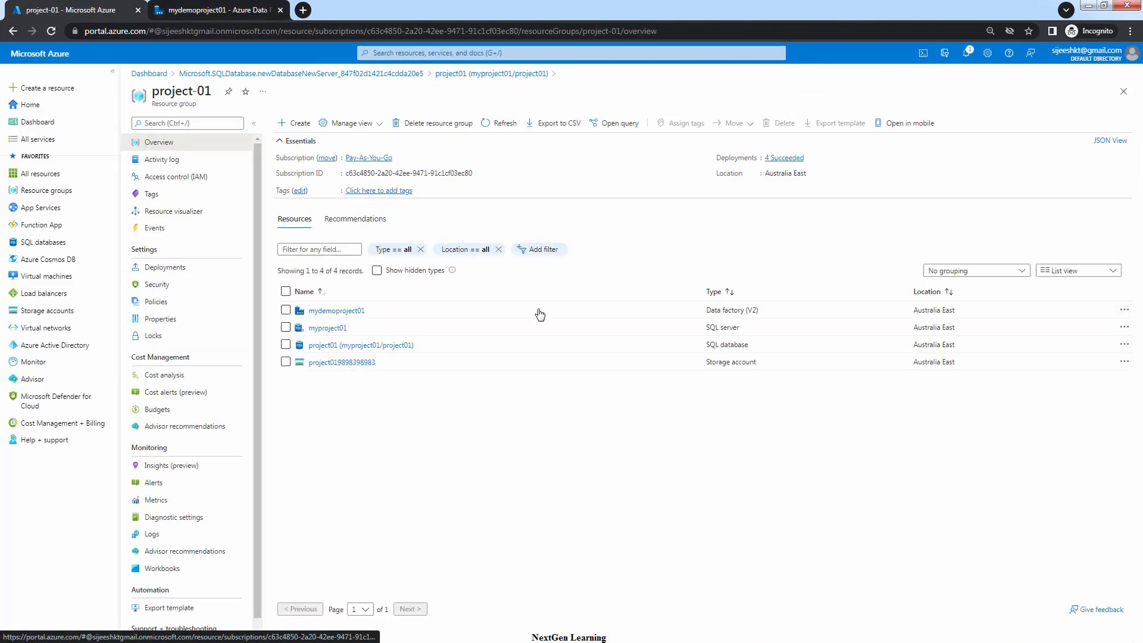
left_click(328, 328)
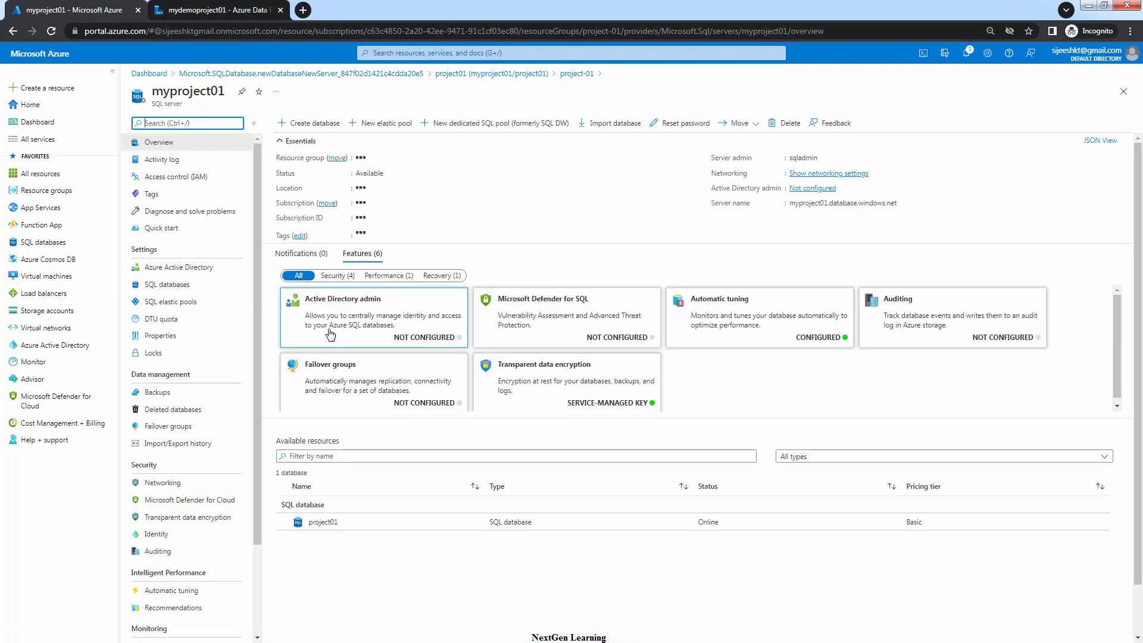
left_click(156, 485)
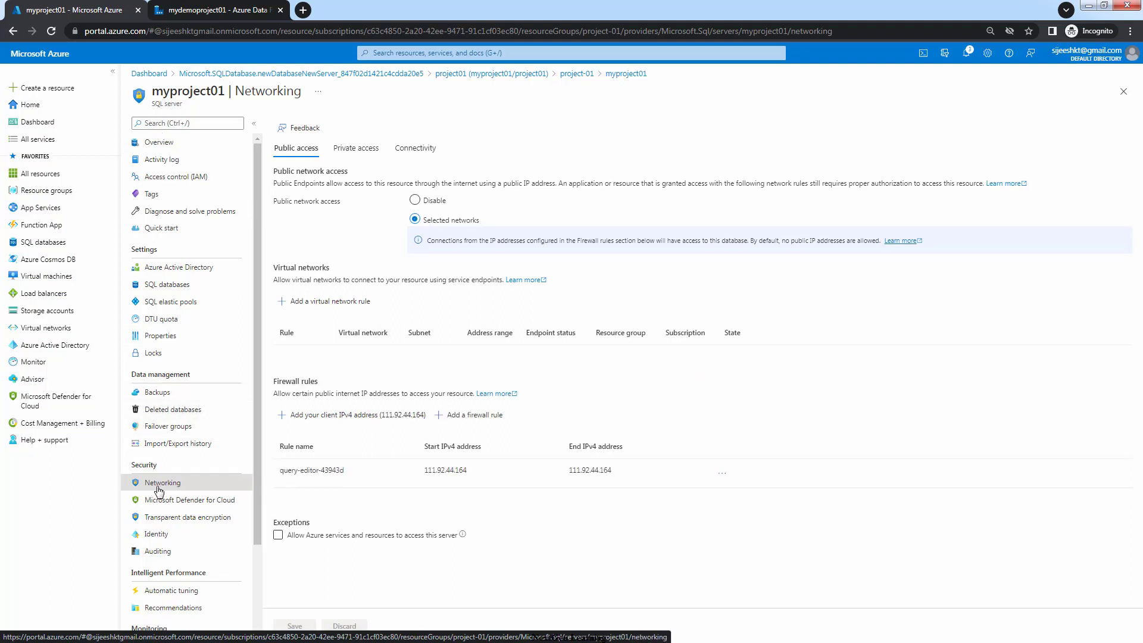
Add firewall rule ADF_Rule using the copied IP as start and end address
left_click(463, 415)
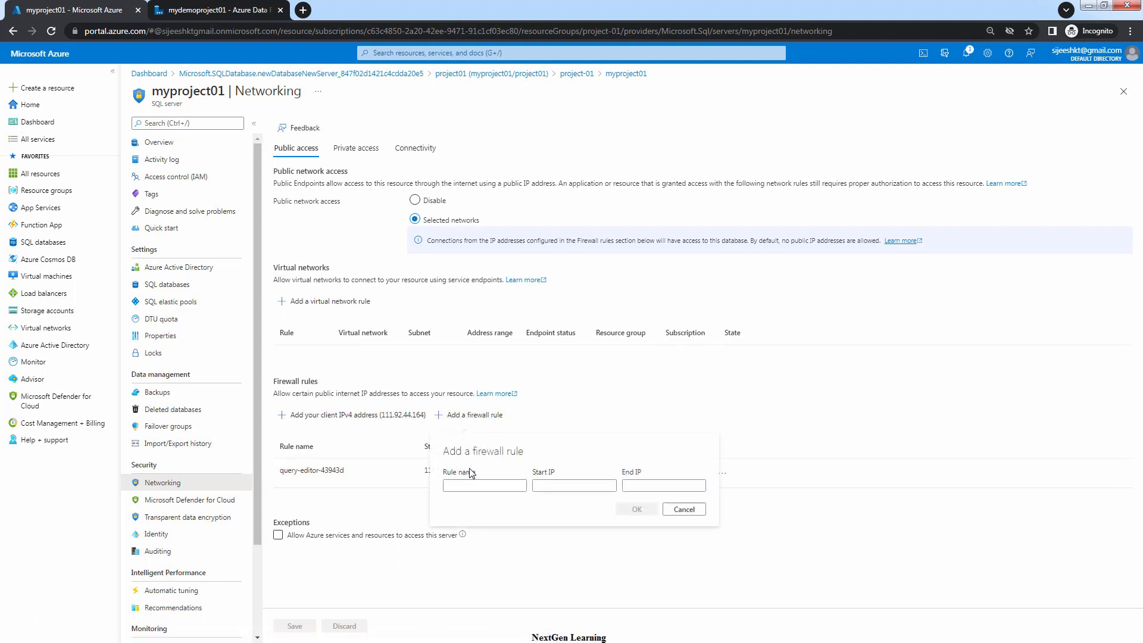
left_click(449, 486)
left_click(548, 486)
key("ctrl+v")
left_click(622, 485)
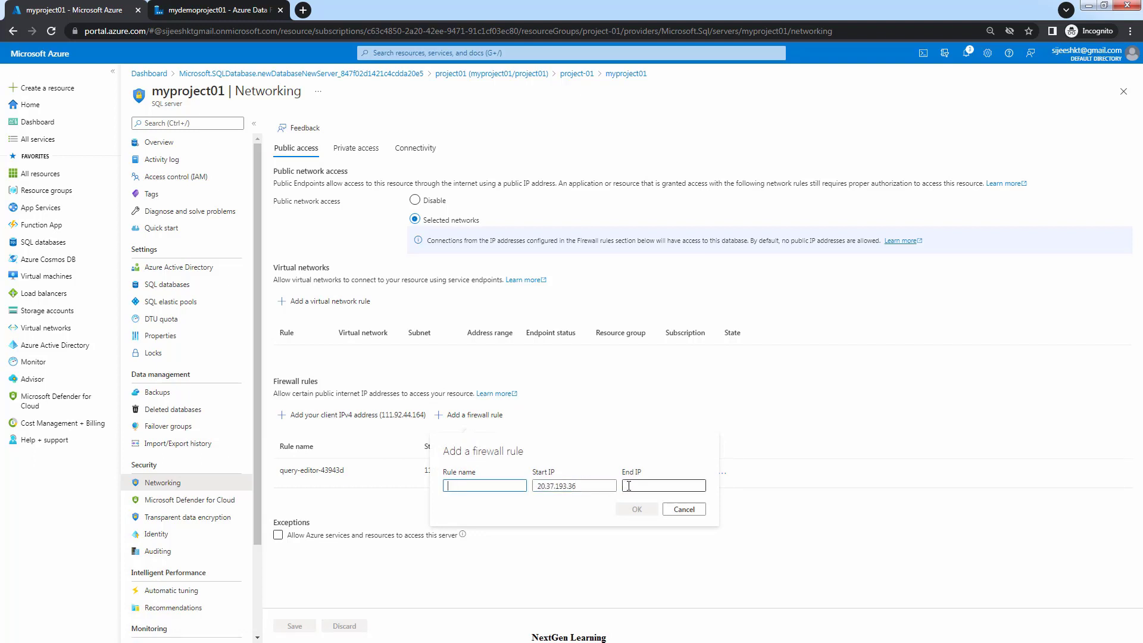
key("ctrl+v")
left_click(492, 485)
type("A")
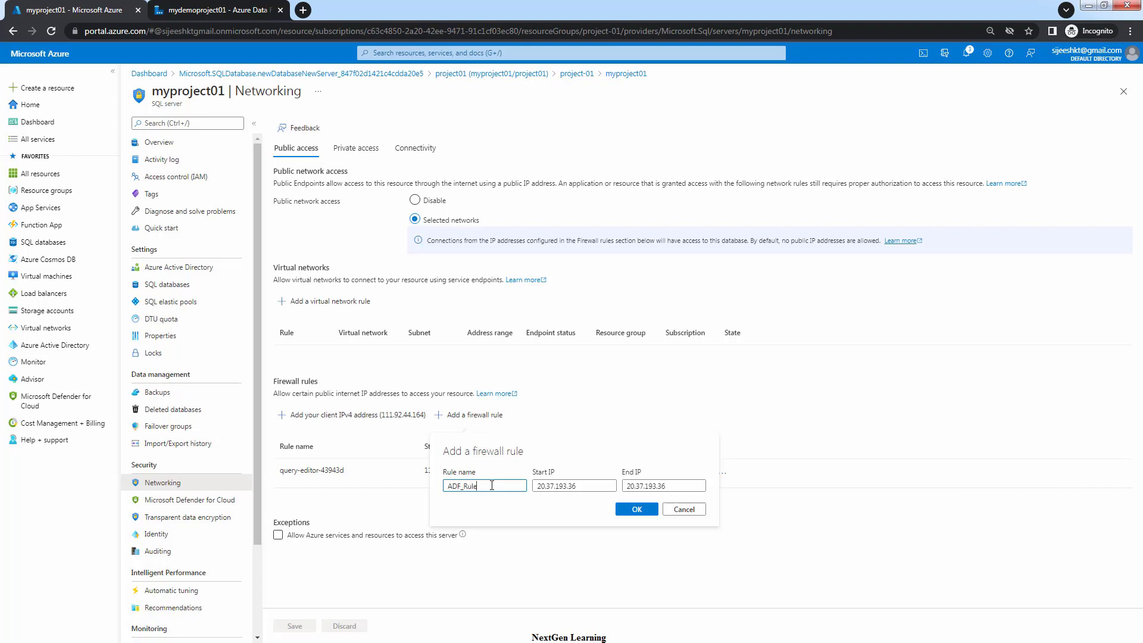
left_click(637, 509)
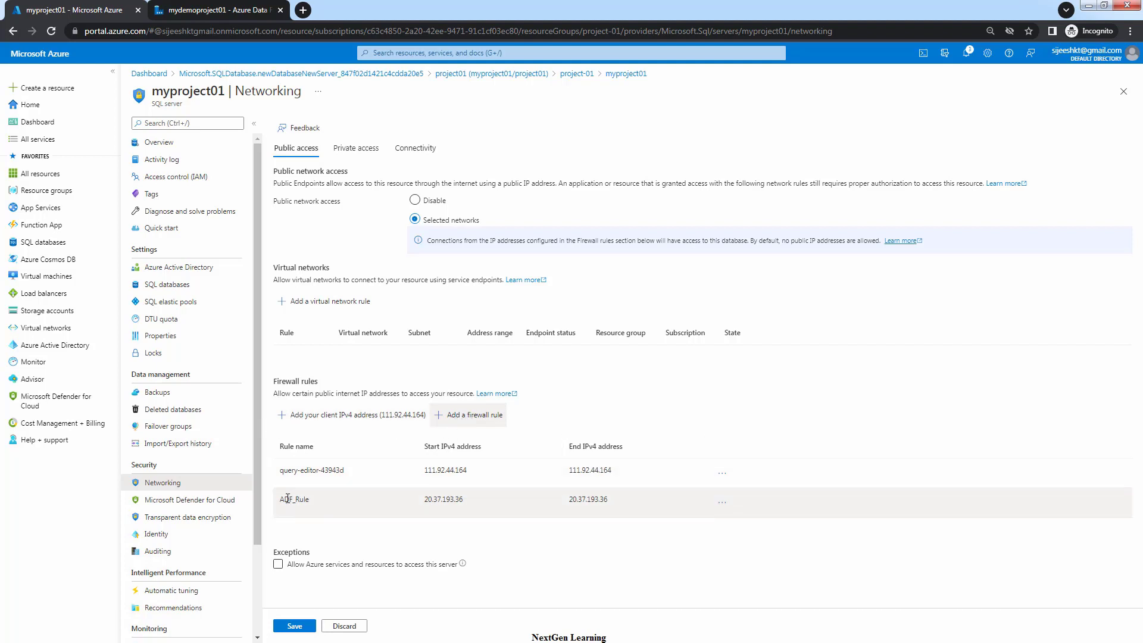
Enable Allow Azure services, delete ADF_Rule, and save the firewall settings
left_click_drag(280, 498, 312, 499)
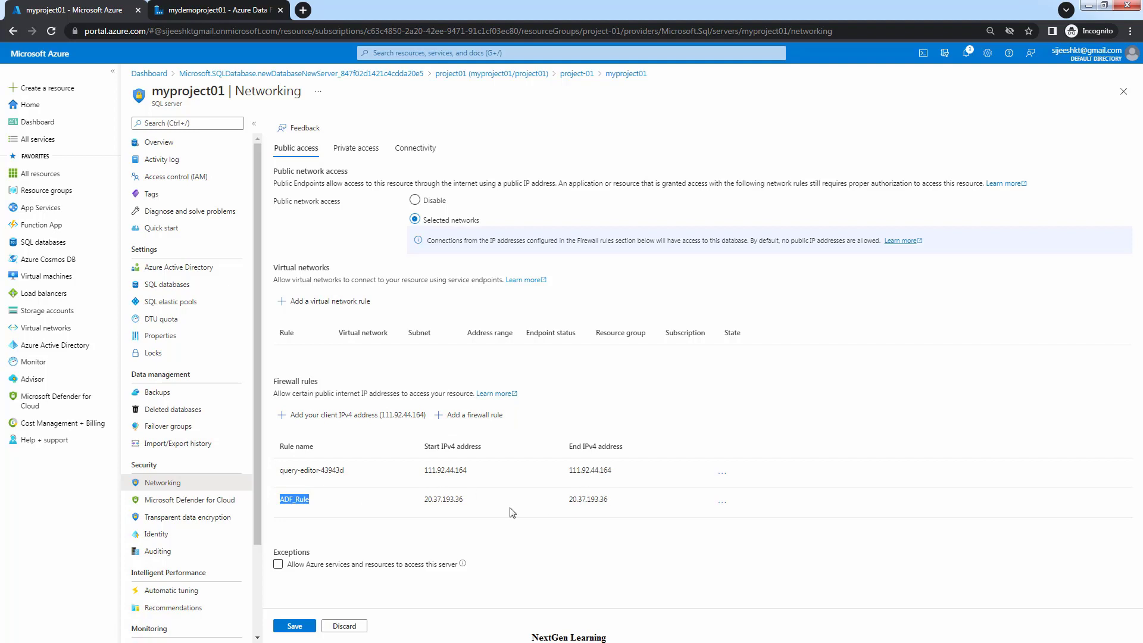
left_click(278, 565)
left_click(277, 566)
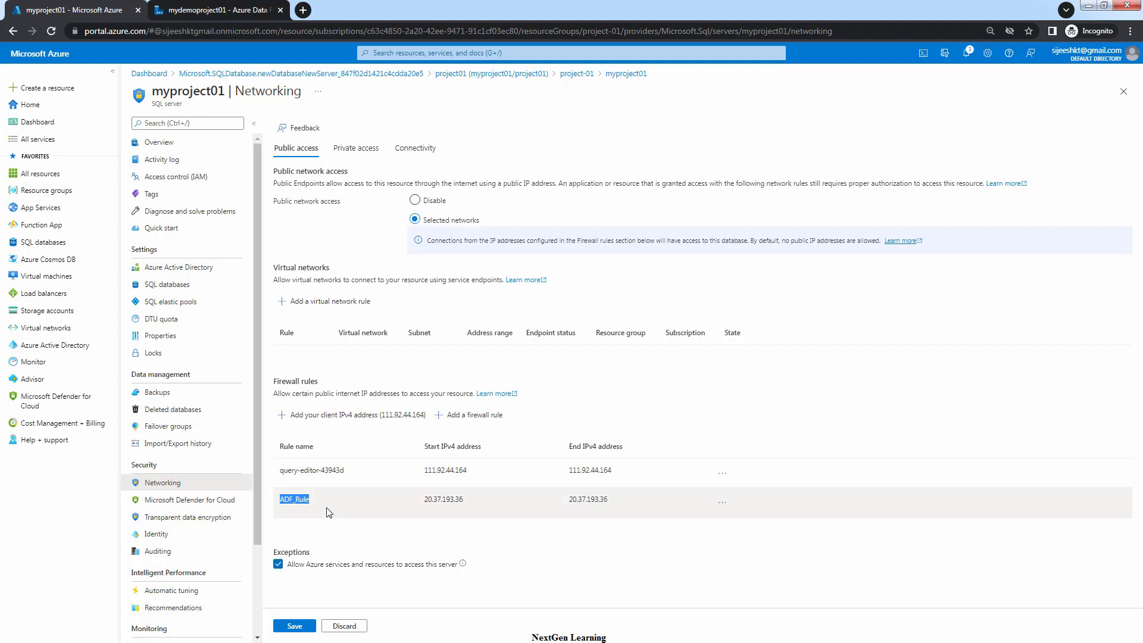
left_click(722, 504)
left_click(660, 528)
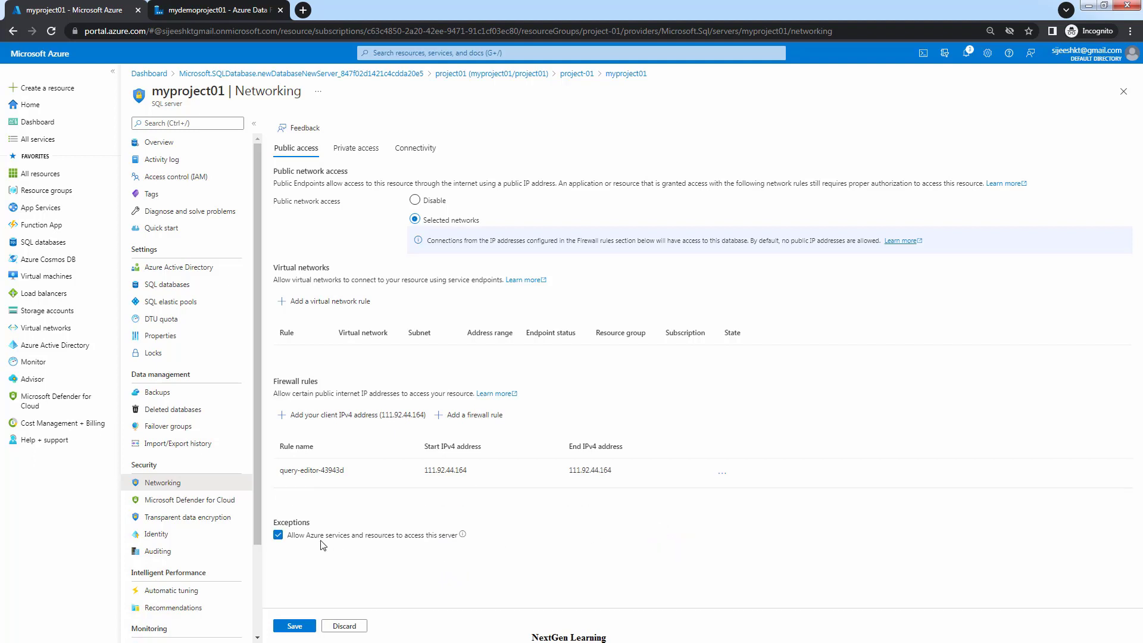
left_click(301, 628)
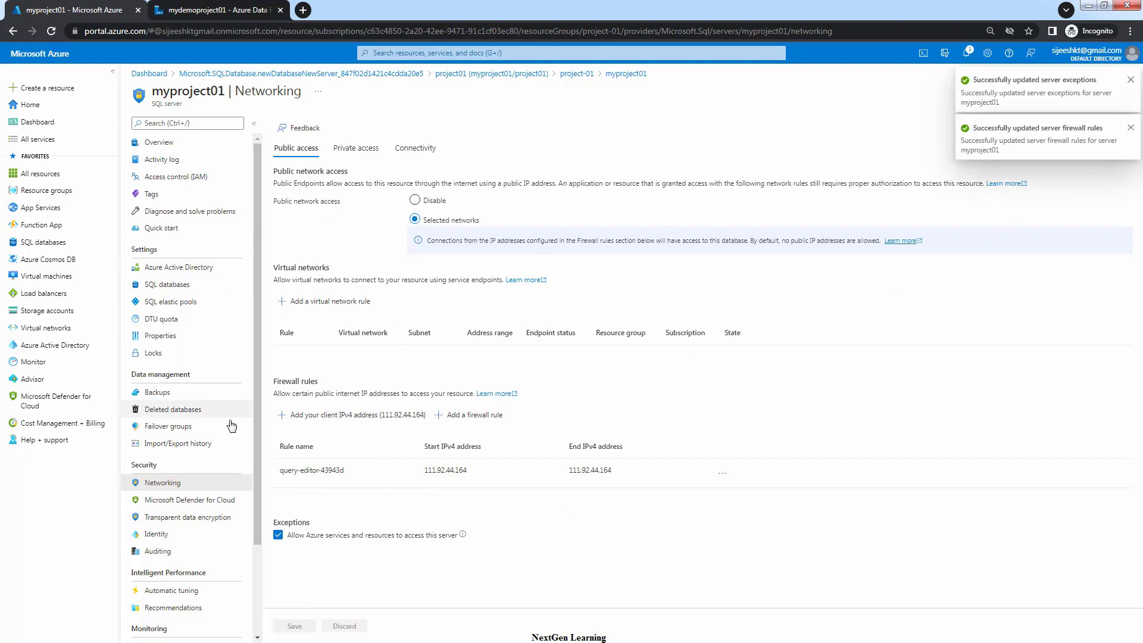
Close the error details and re-test the myproject01/project01 SQL connection until it succeeds
left_click(192, 10)
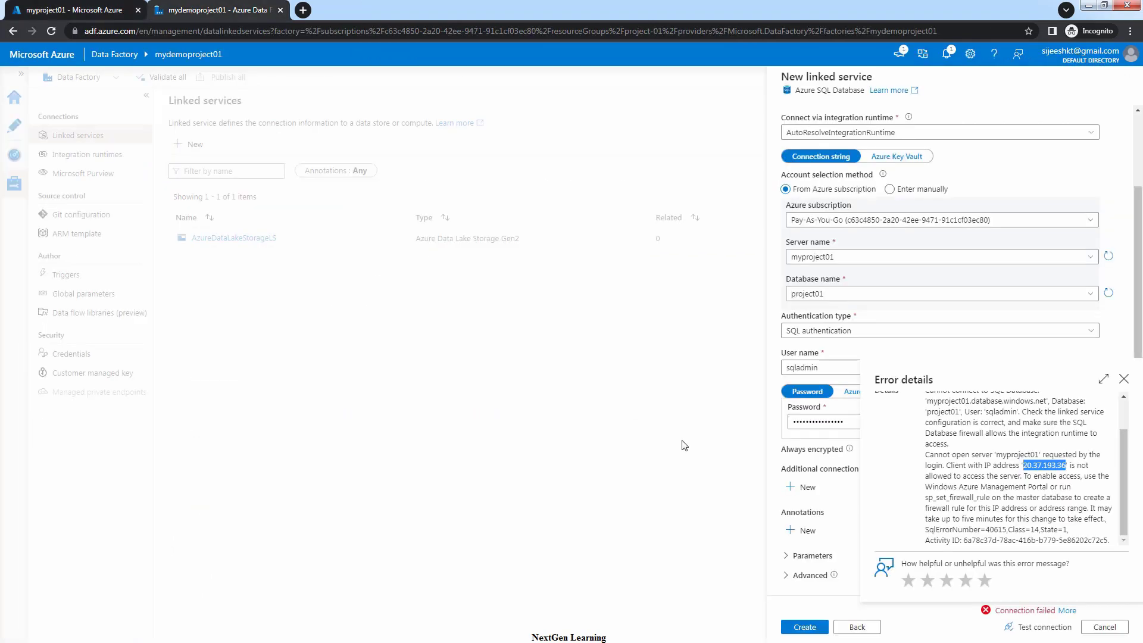
left_click(1123, 379)
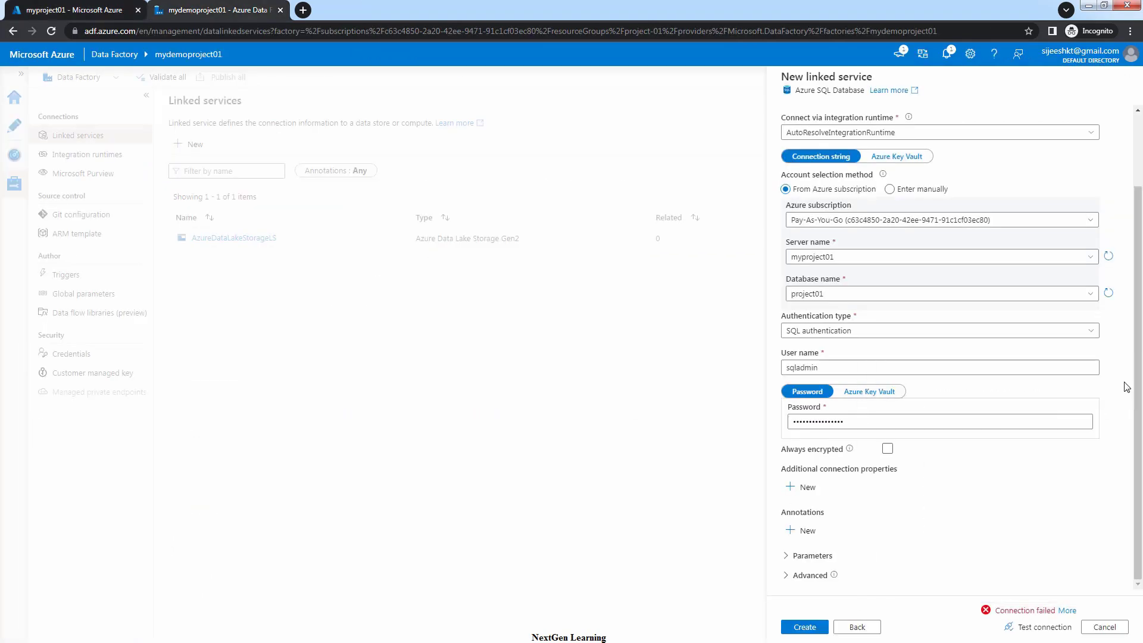
left_click(1045, 627)
left_click(71, 9)
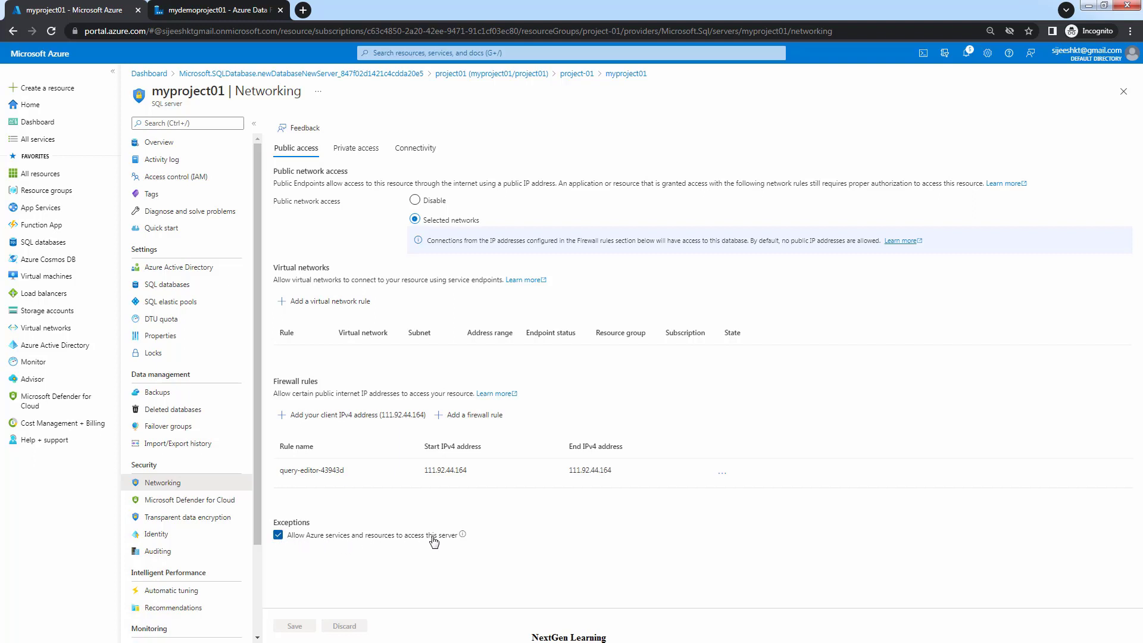
left_click(213, 13)
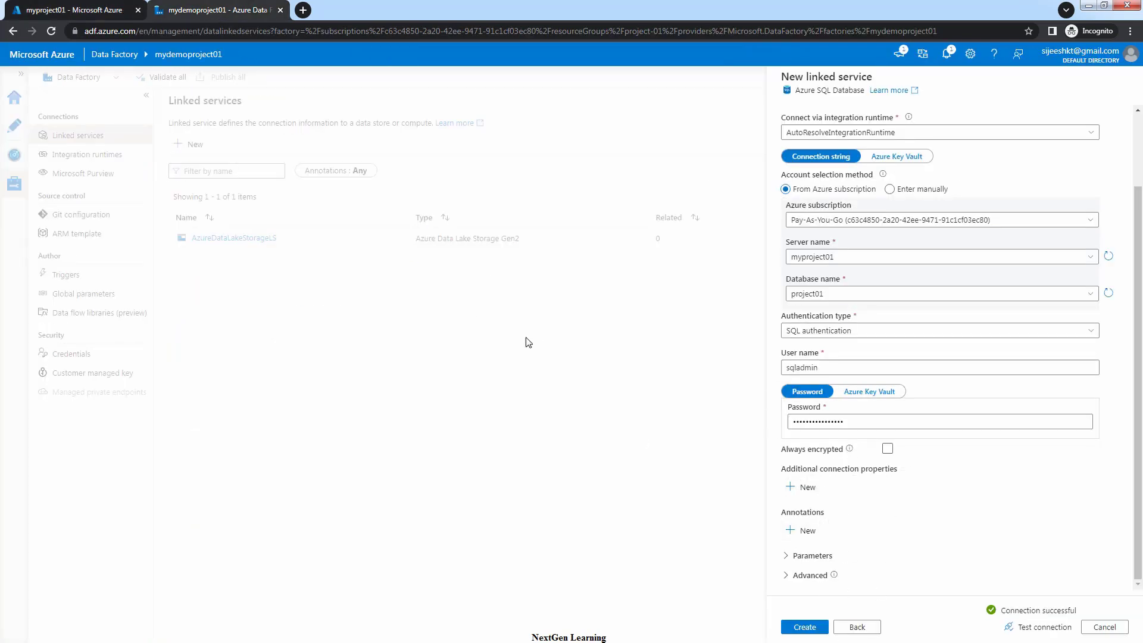
Review the myproject01 server's firewall rules for AllowAllWindowsAzureIps at 0.0.0.0, then return to the linked service form
left_click(98, 8)
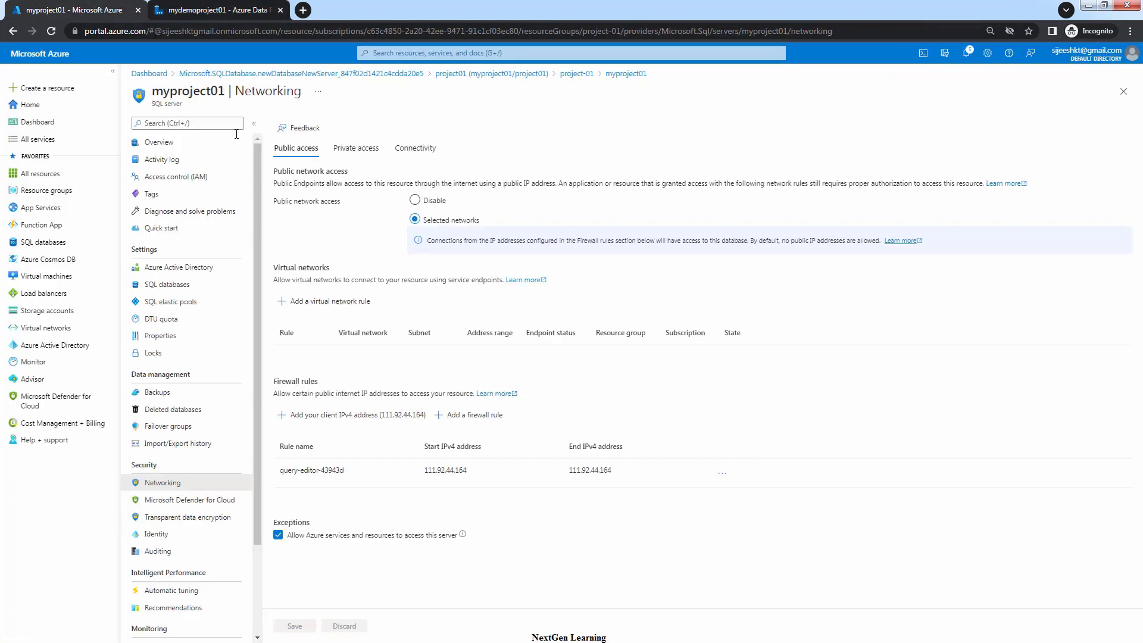
left_click(575, 74)
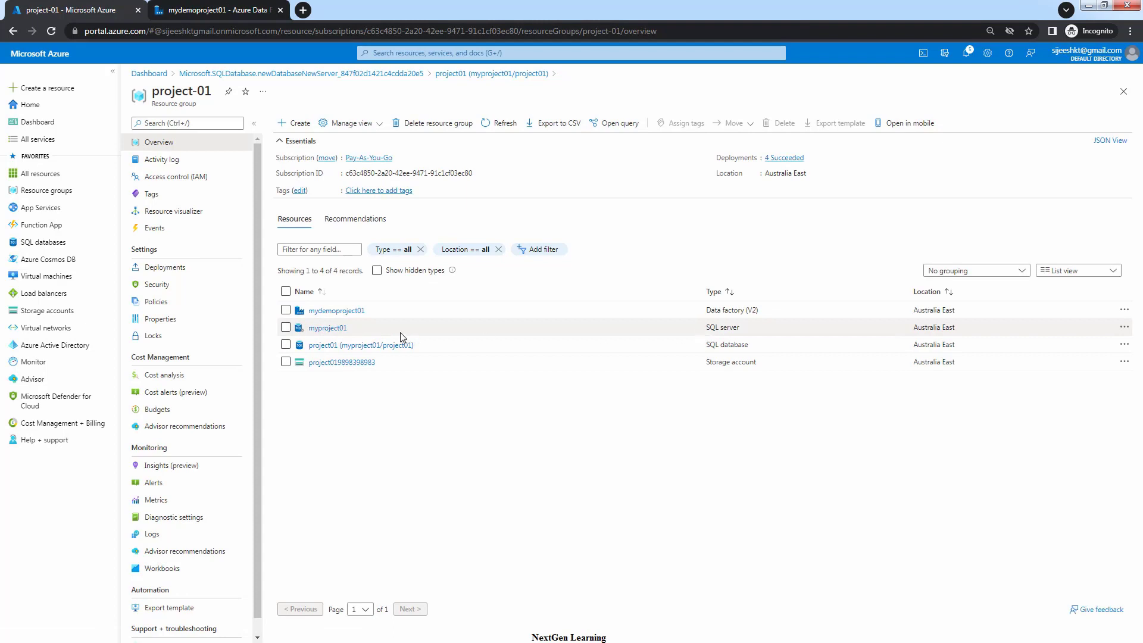
left_click(333, 329)
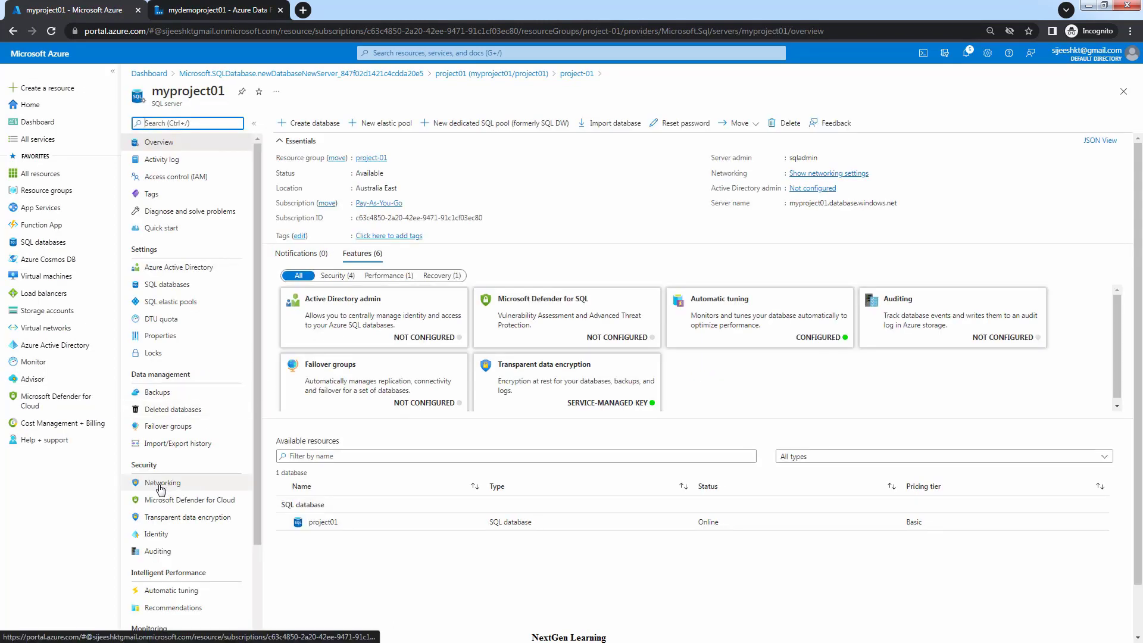
left_click(160, 485)
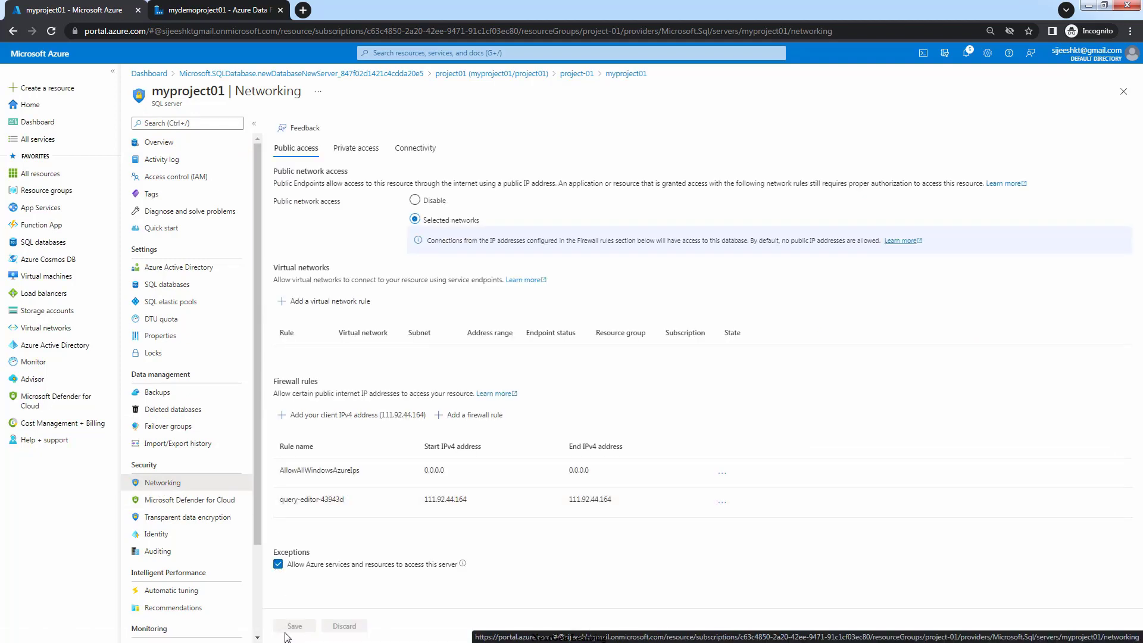
left_click(208, 14)
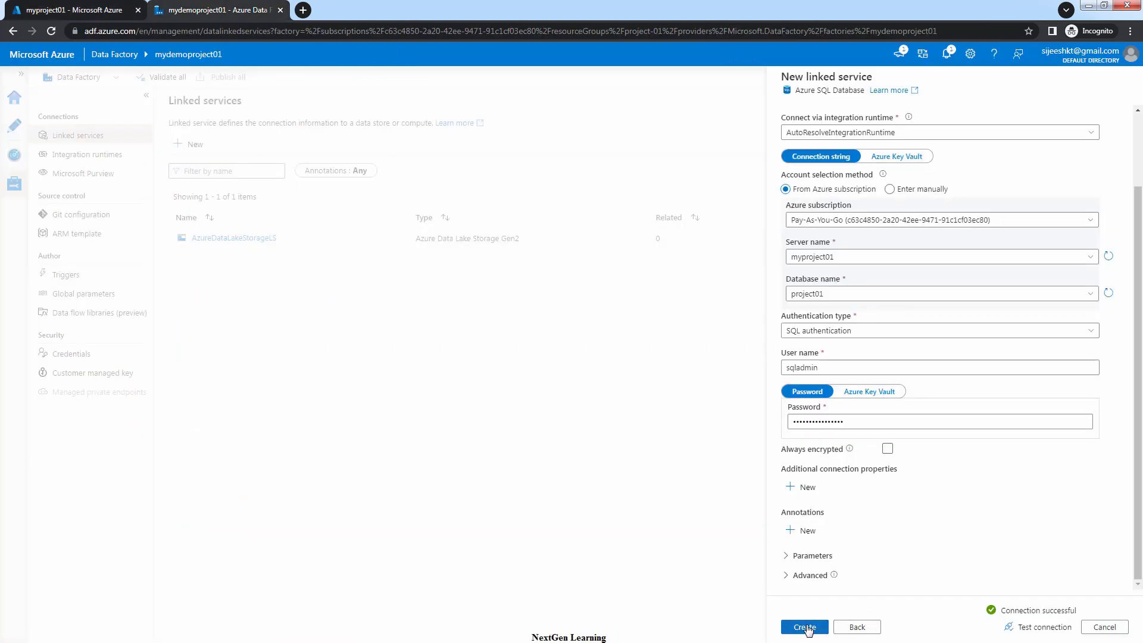
Create the AzureSqlDatabaseLS linked service and dismiss the success notification
left_click(803, 627)
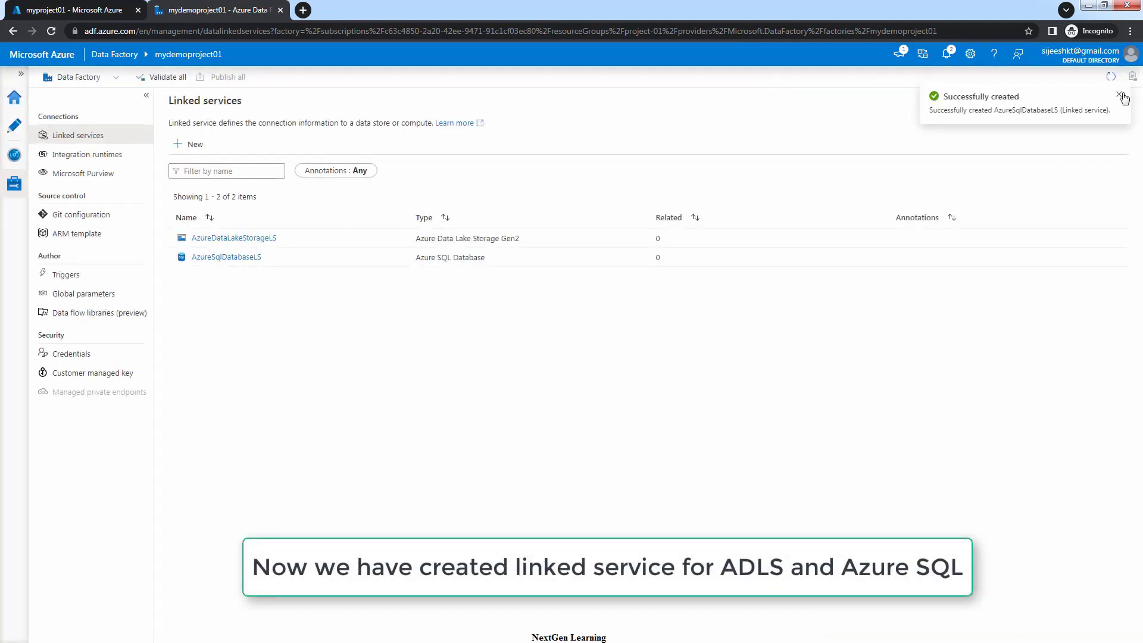
left_click(1120, 95)
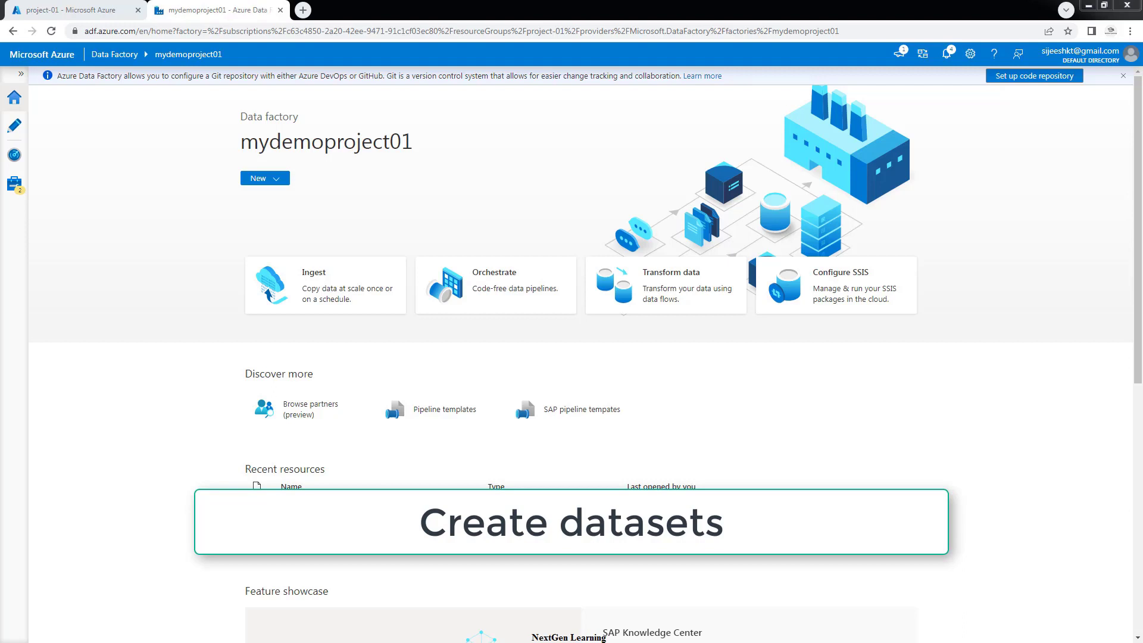
Start a new dataset in Author and choose Azure Data Lake Storage Gen2 as its data store
left_click(15, 127)
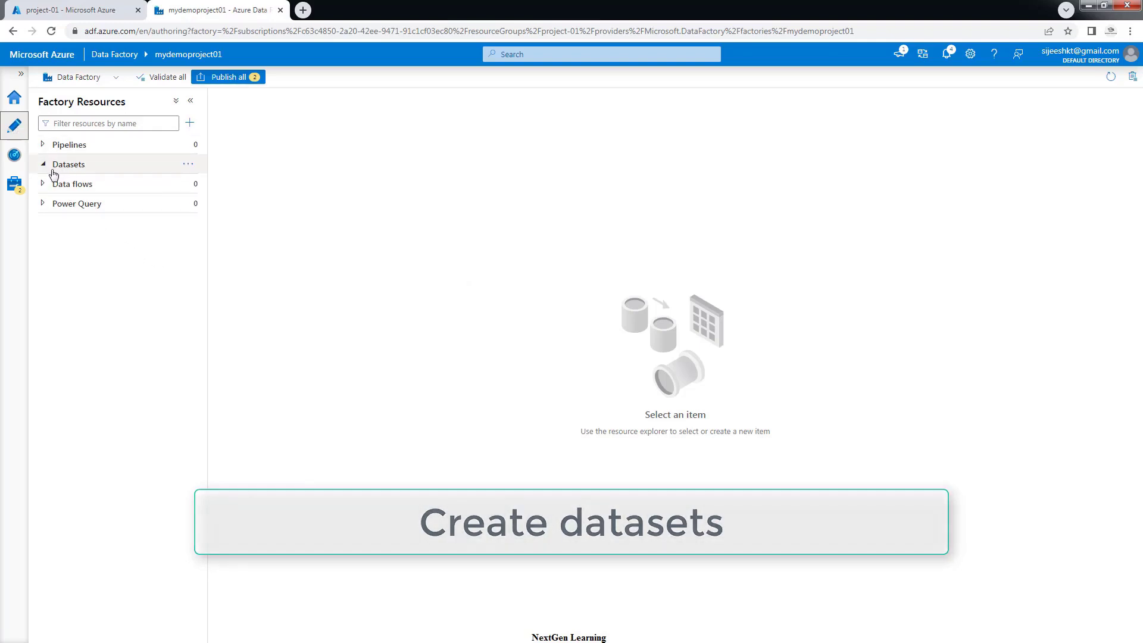
left_click(188, 168)
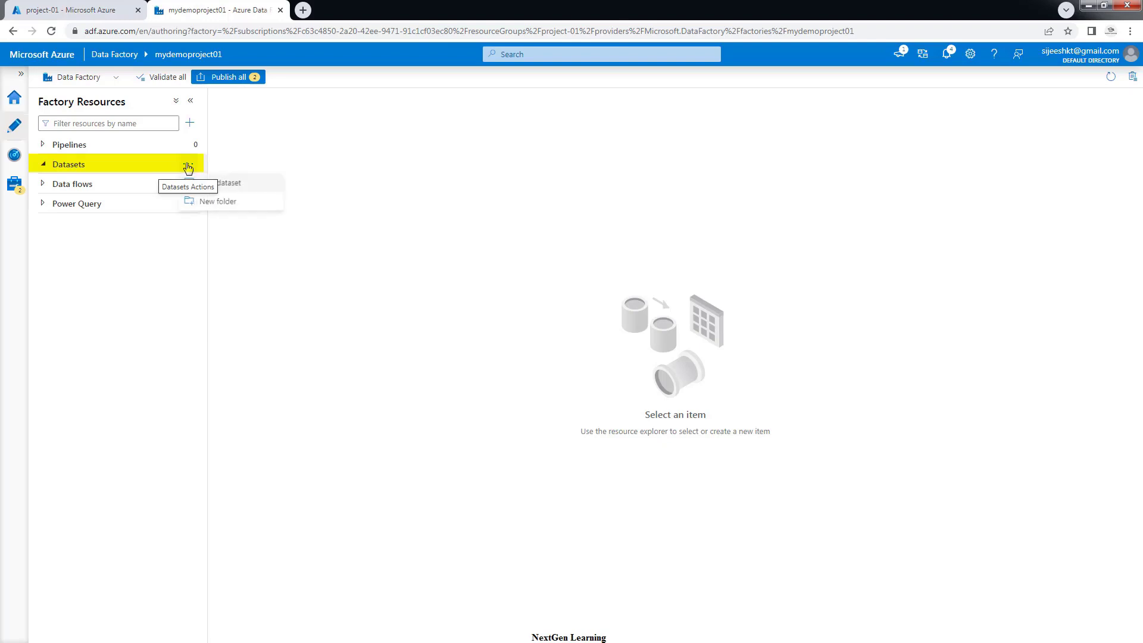
left_click(229, 188)
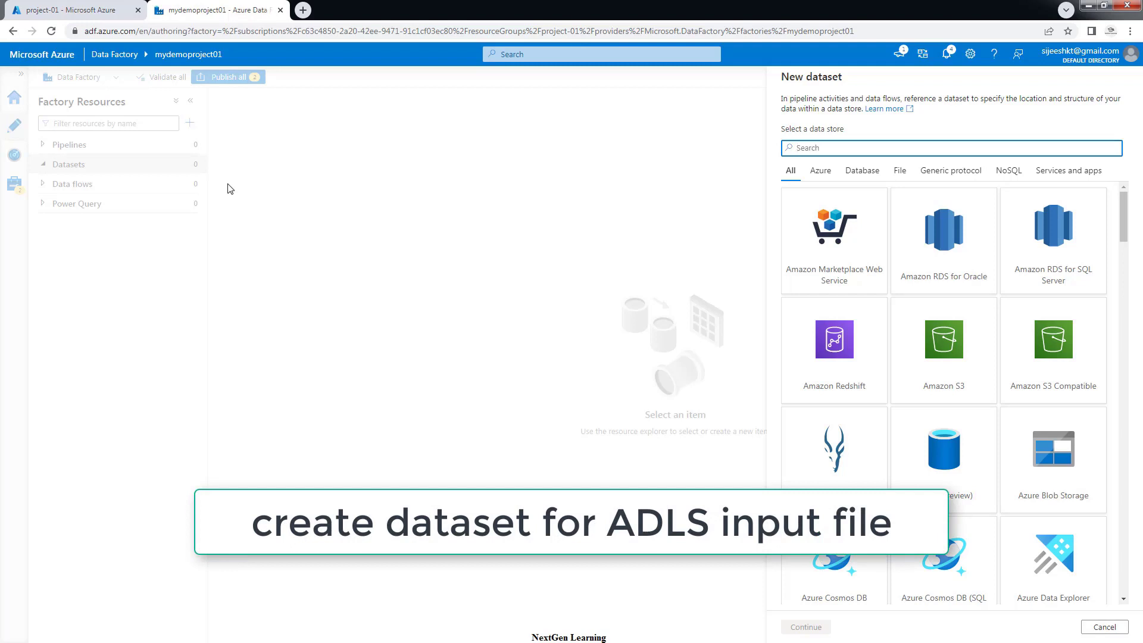
type("adl")
key("BackSpace")
key("BackSpace")
key("BackSpace")
type("data")
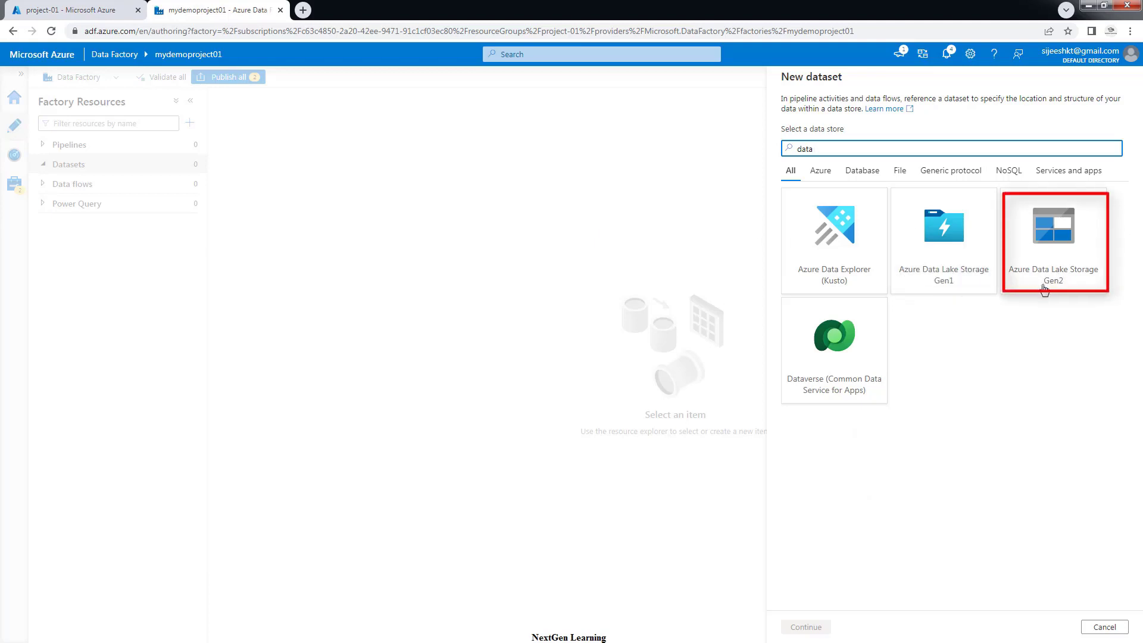
left_click(1069, 238)
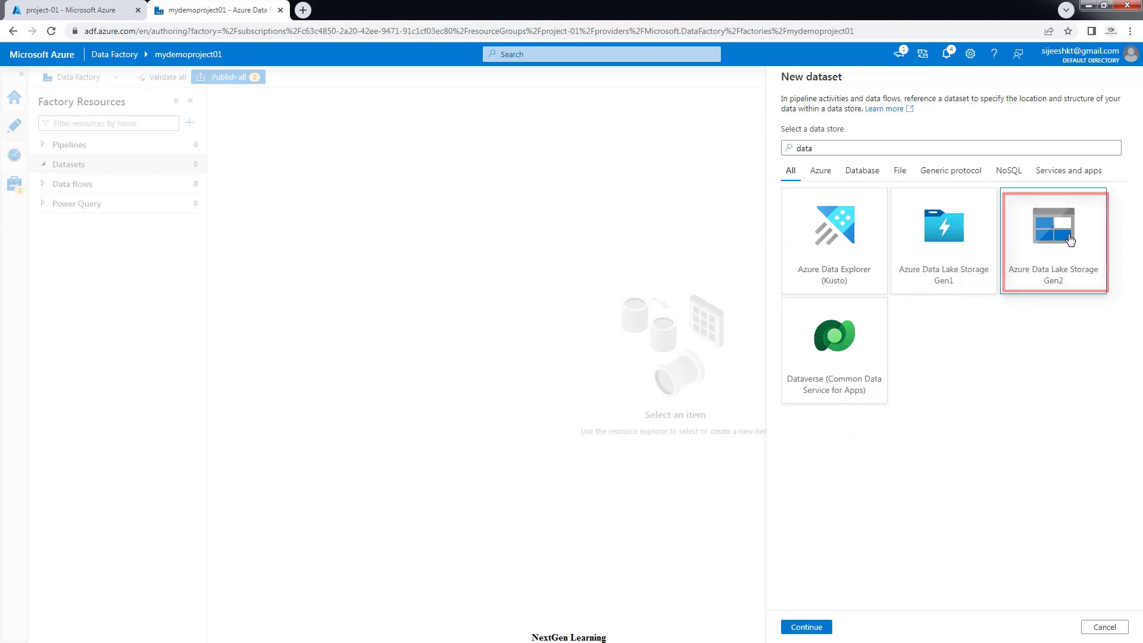
left_click(814, 625)
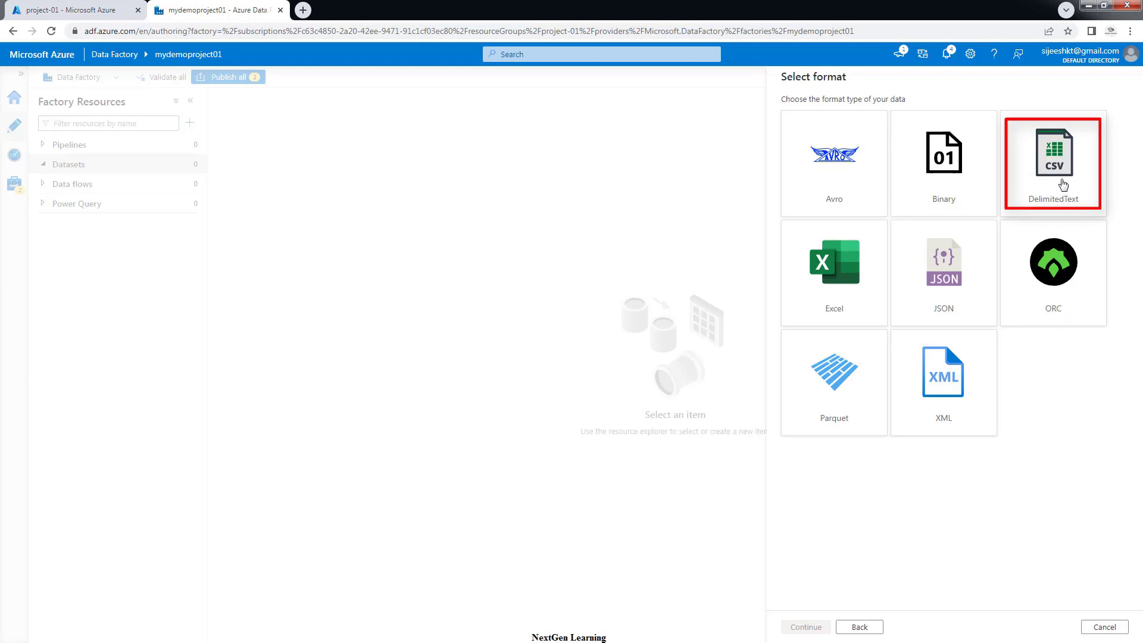
Choose DelimitedText as the file format and select the default name DelimitedText1
left_click(1063, 185)
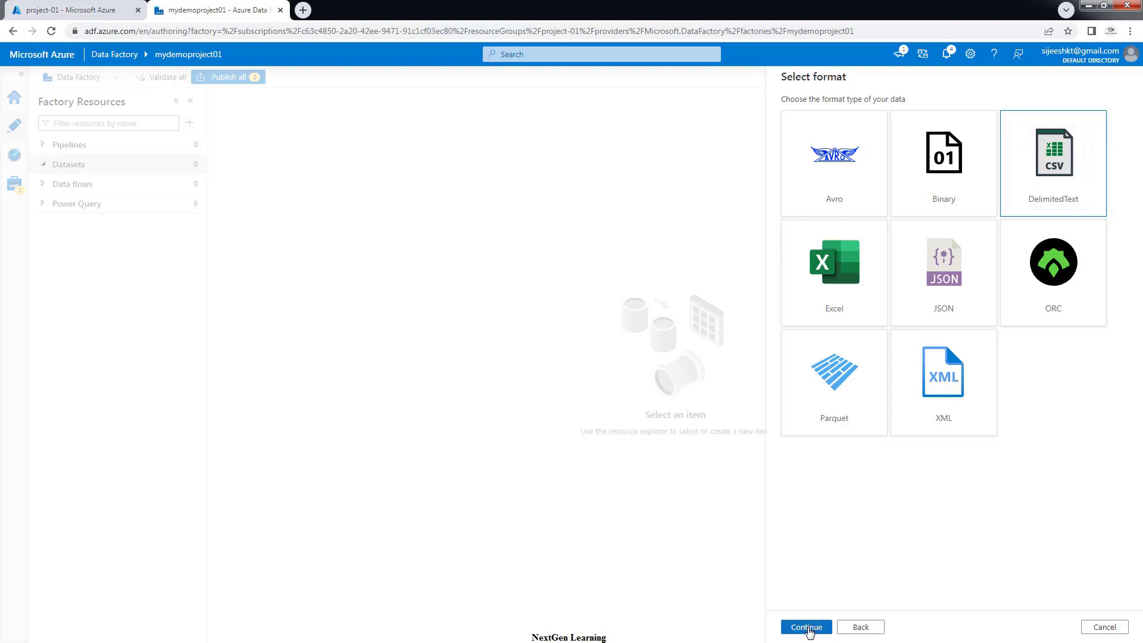
left_click(806, 627)
left_click_drag(835, 120, 784, 113)
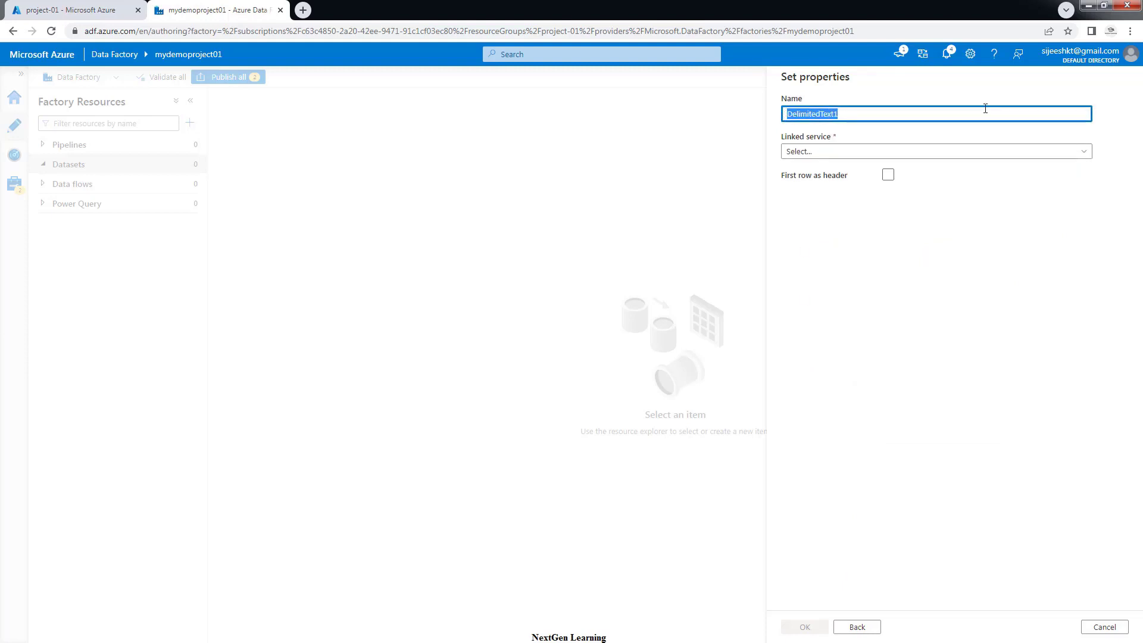
Name the dataset MoviesSource and link it to AzureDataLakeStorageLS
key("BackSpace")
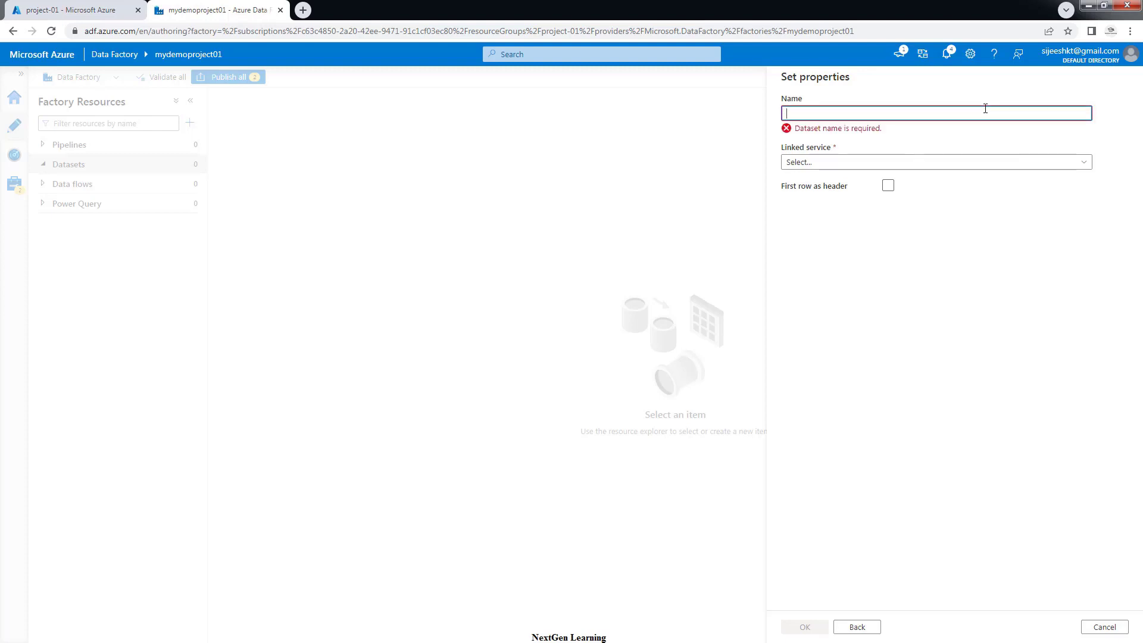
type("MoviesSource")
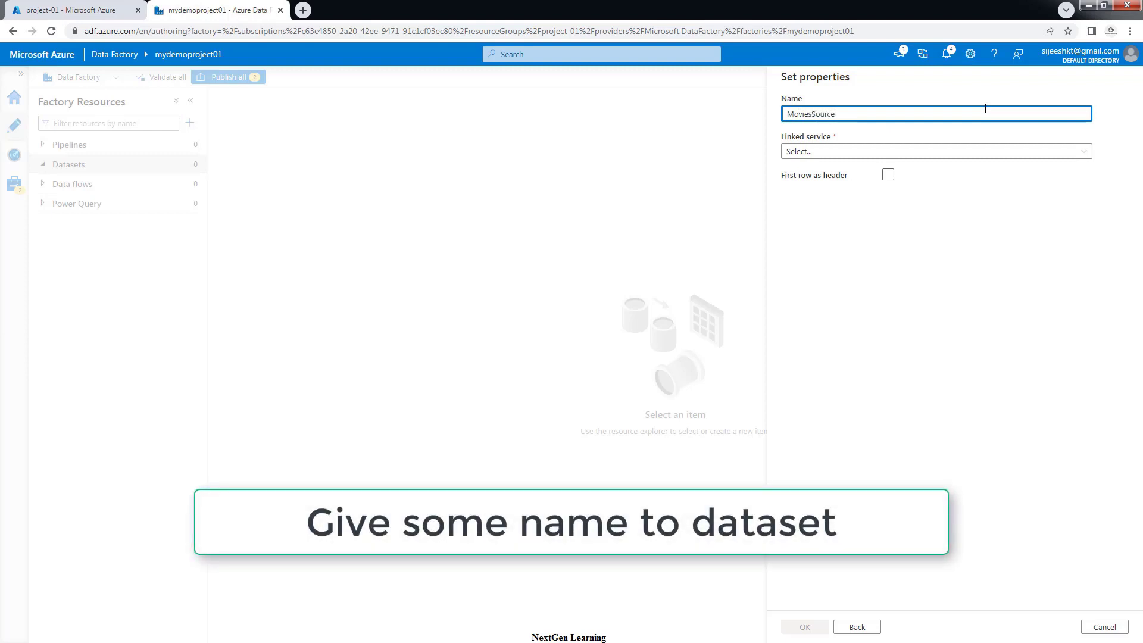
left_click(807, 154)
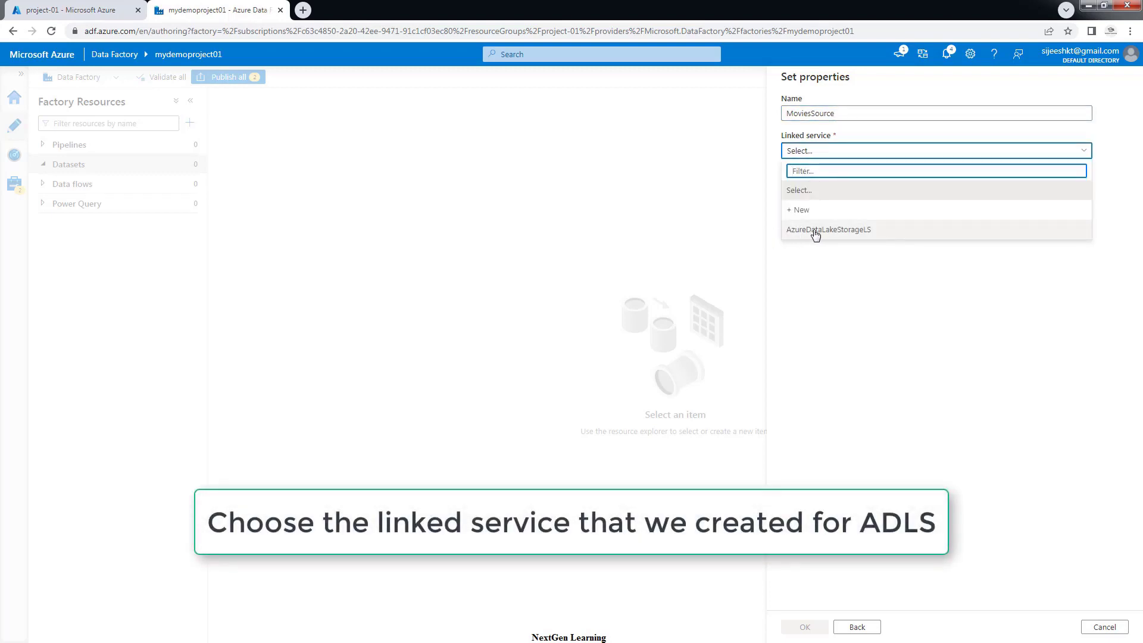
left_click(818, 231)
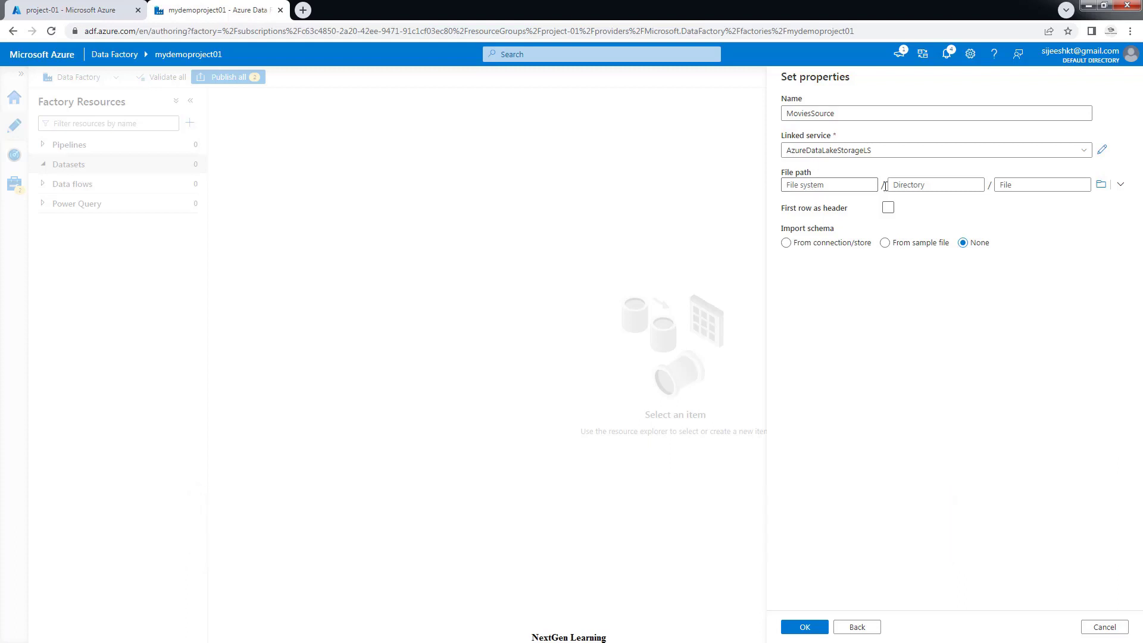
Set the file path to the input folder, use first row as header, and create the dataset
left_click(1101, 184)
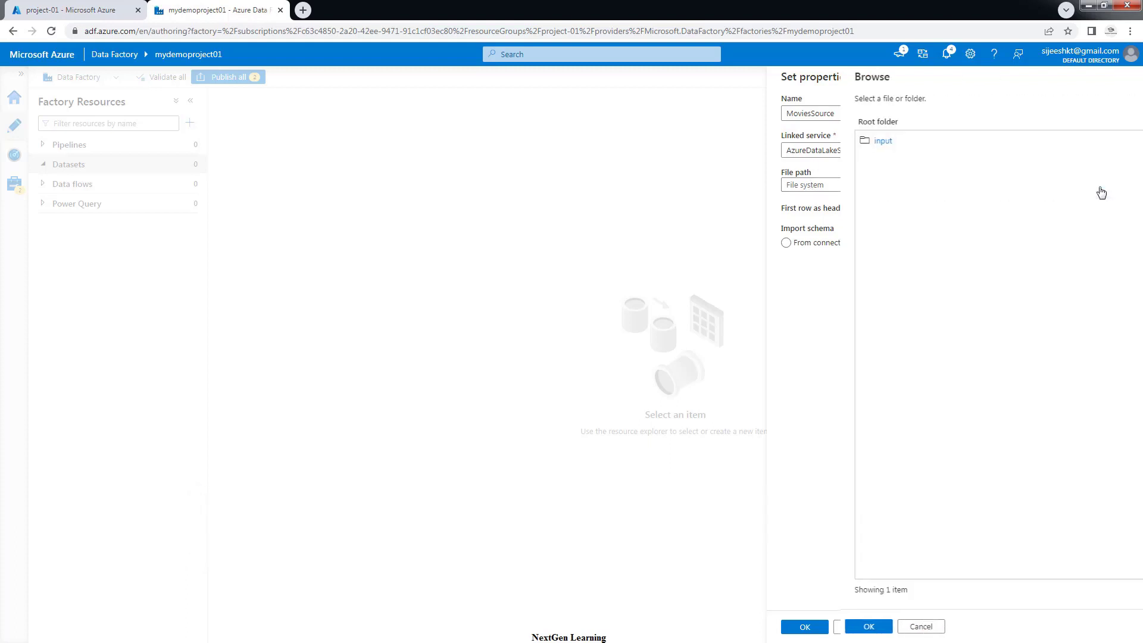
left_click(817, 142)
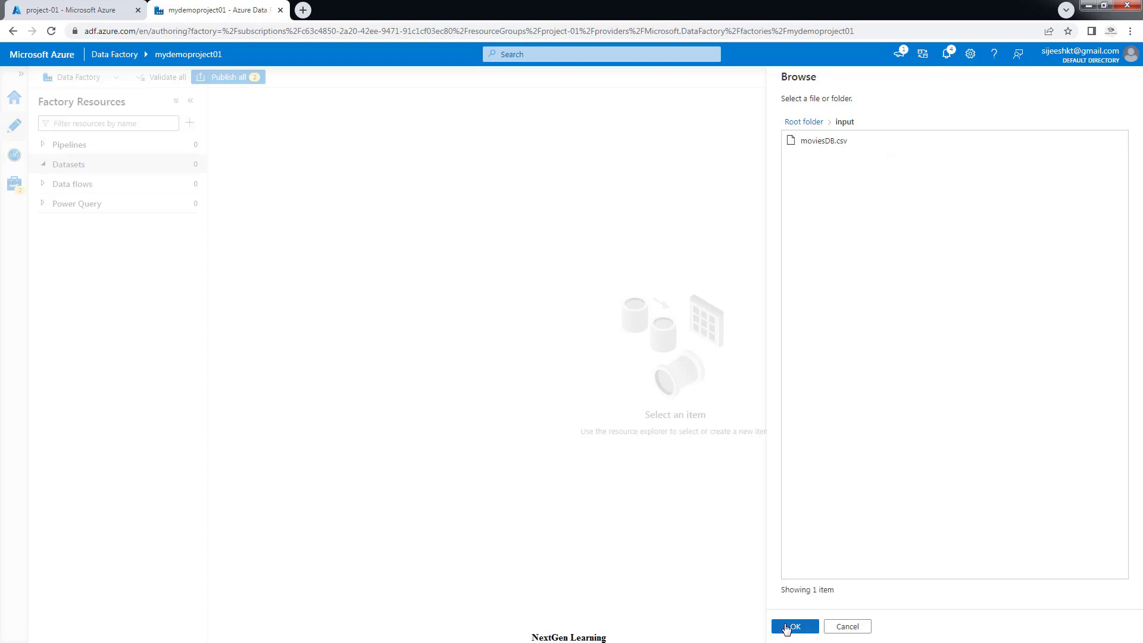
left_click(792, 626)
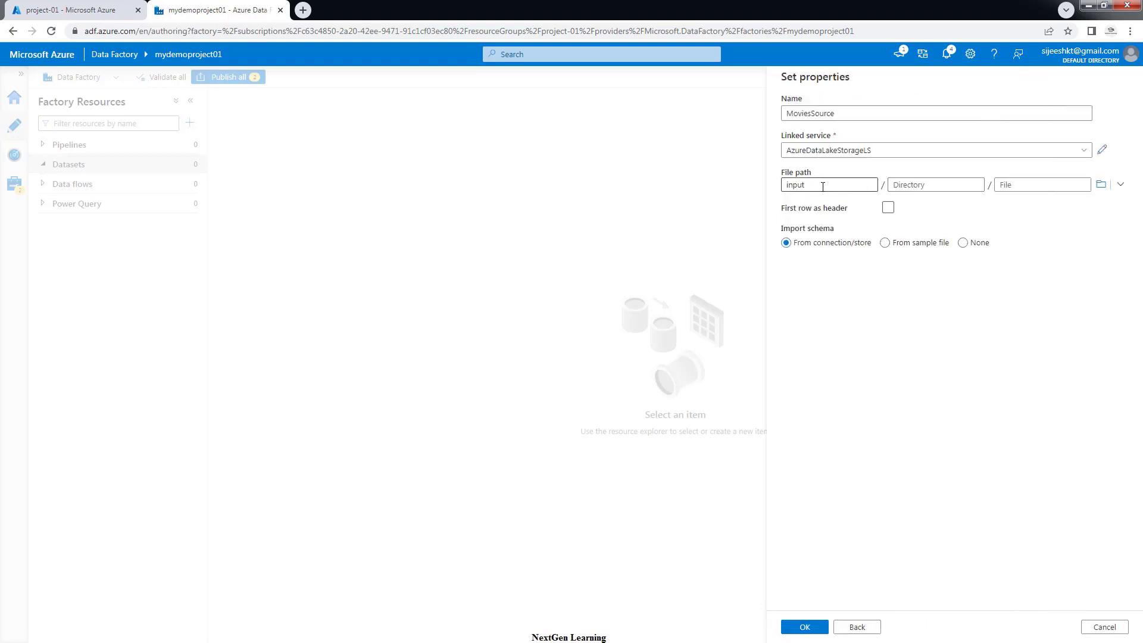
left_click_drag(822, 187, 782, 188)
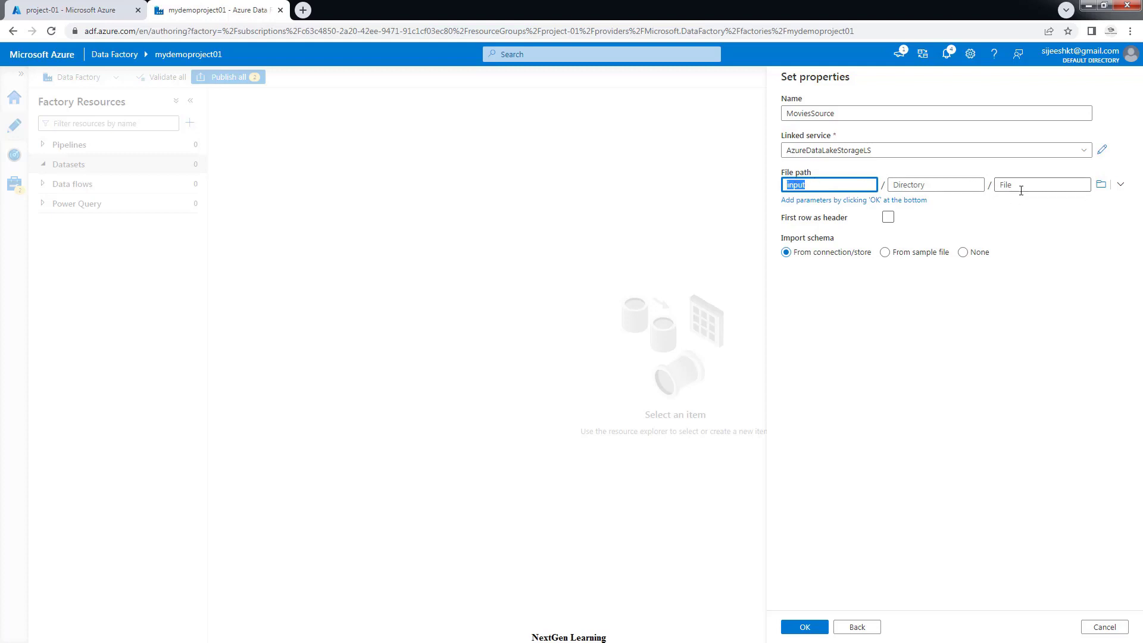
left_click(887, 220)
left_click(888, 219)
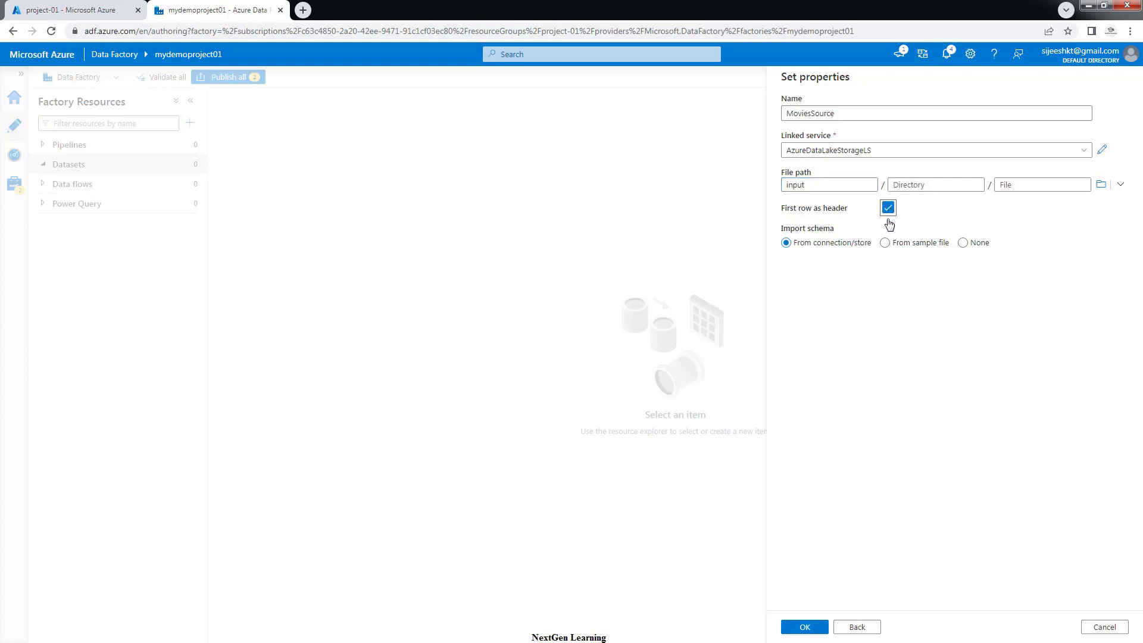
left_click(805, 629)
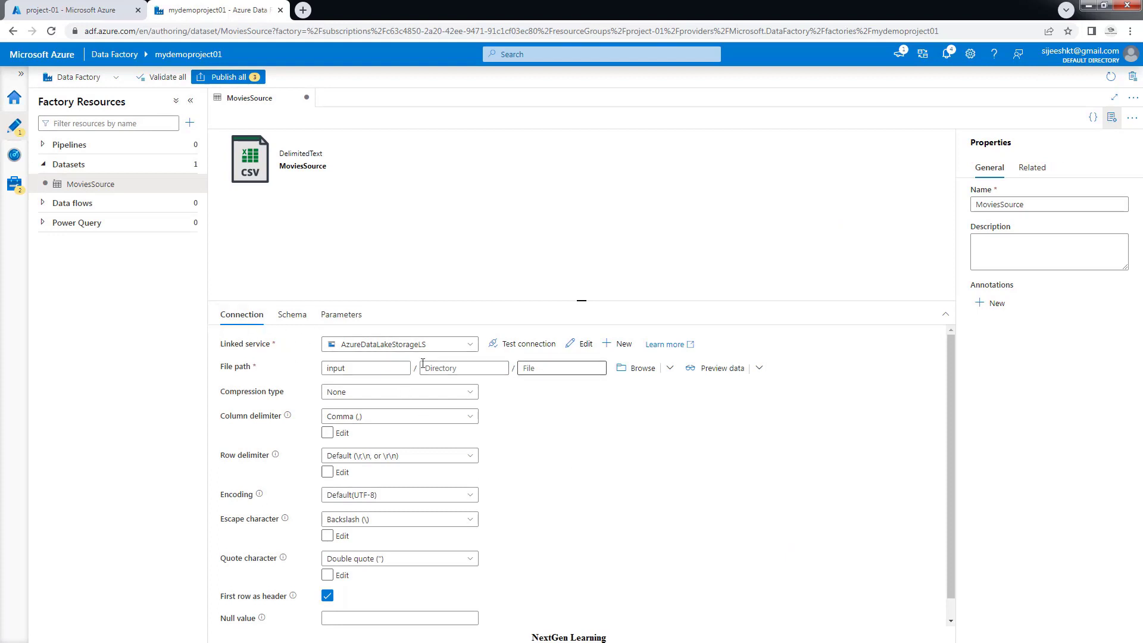
Test MoviesSource's connection, preview its movie rows, then hide the properties pane
left_click(512, 351)
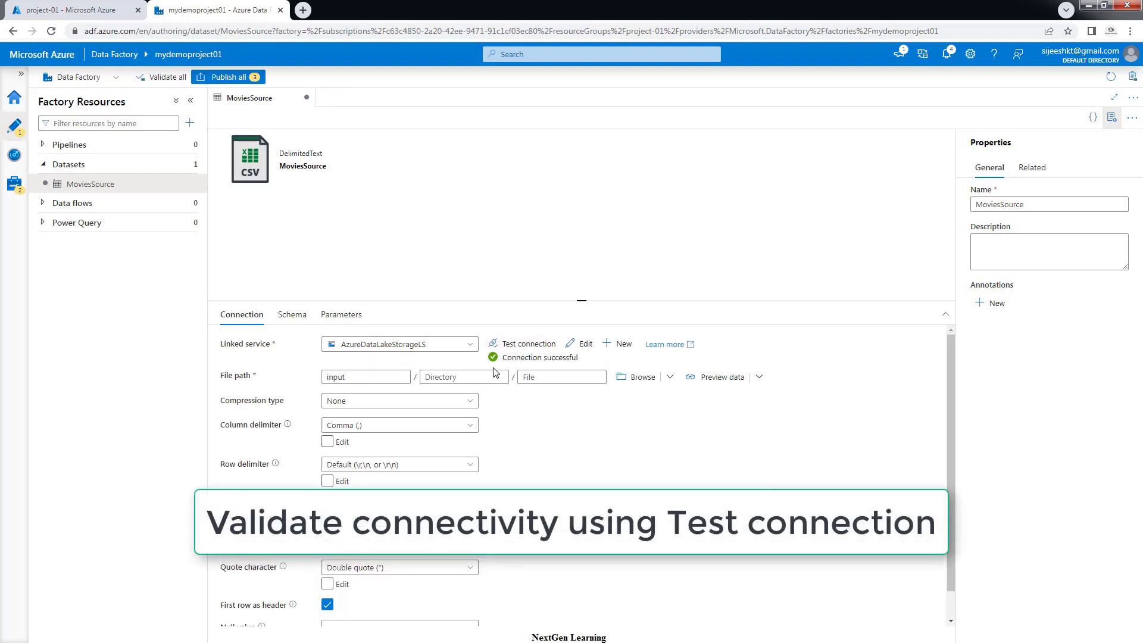
left_click(719, 380)
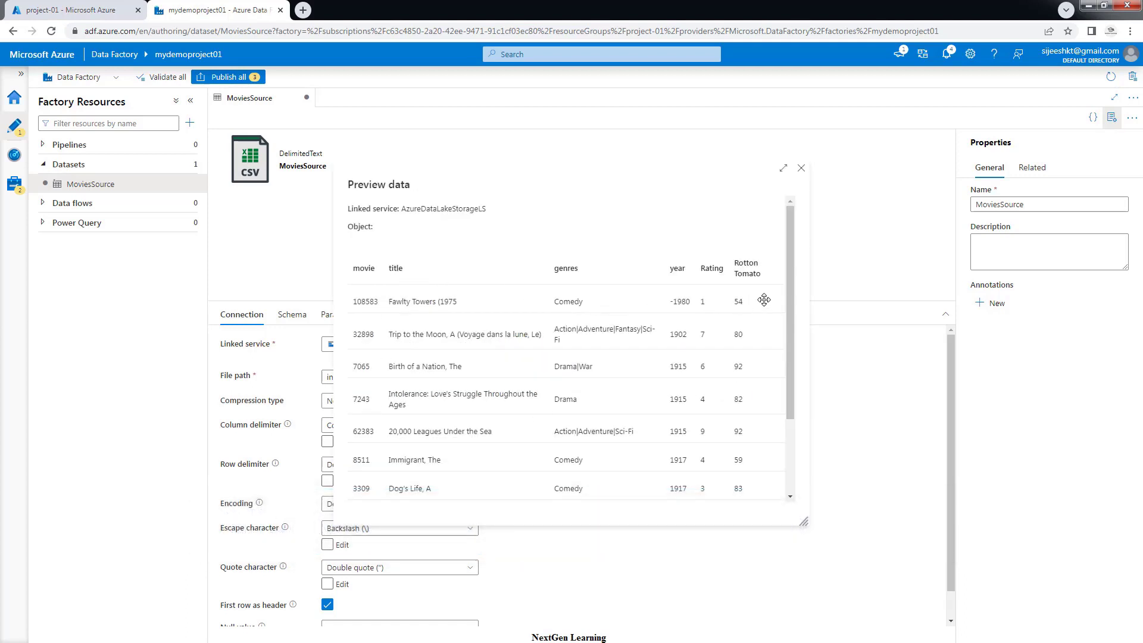
left_click_drag(787, 278, 775, 454)
left_click(801, 169)
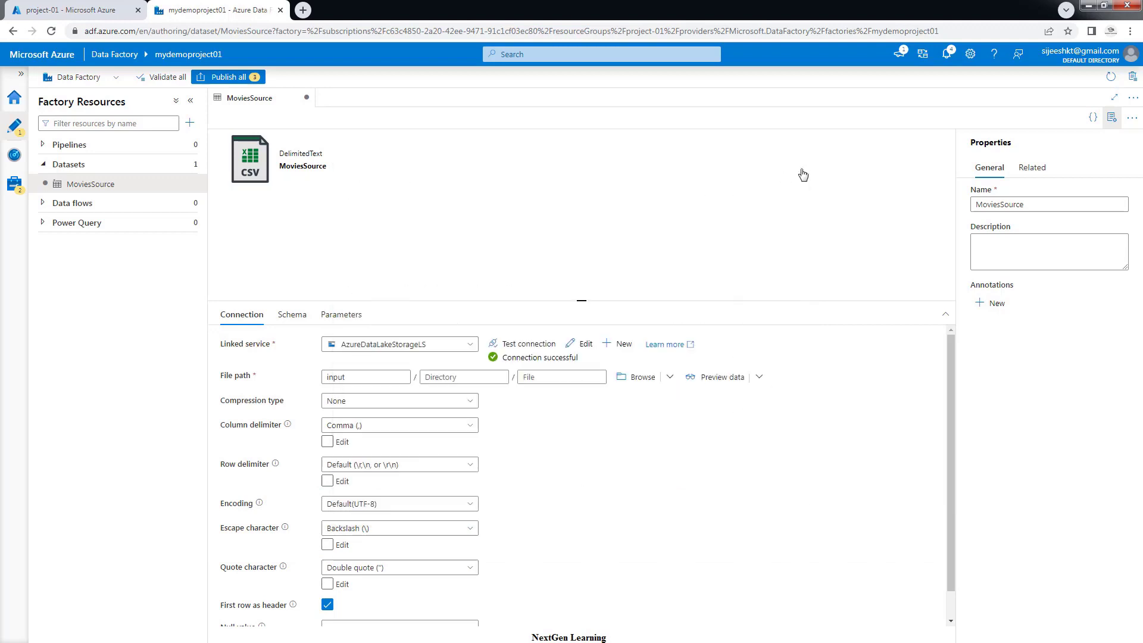
left_click(1111, 118)
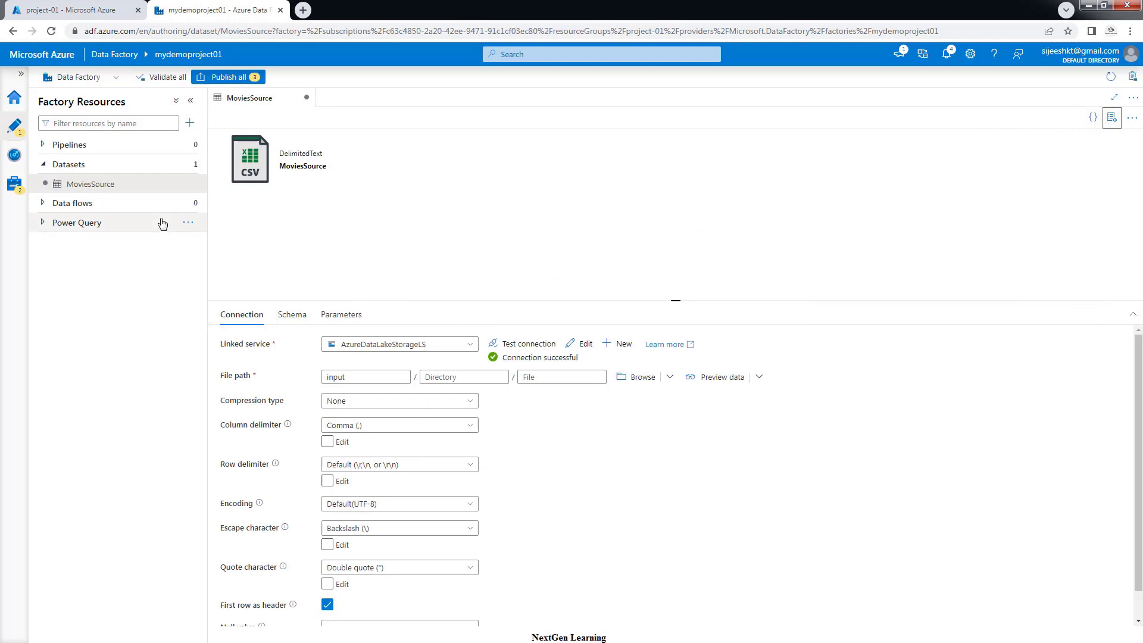
Start a new Azure SQL Database dataset named MoviesSink and list its linked services
left_click(189, 167)
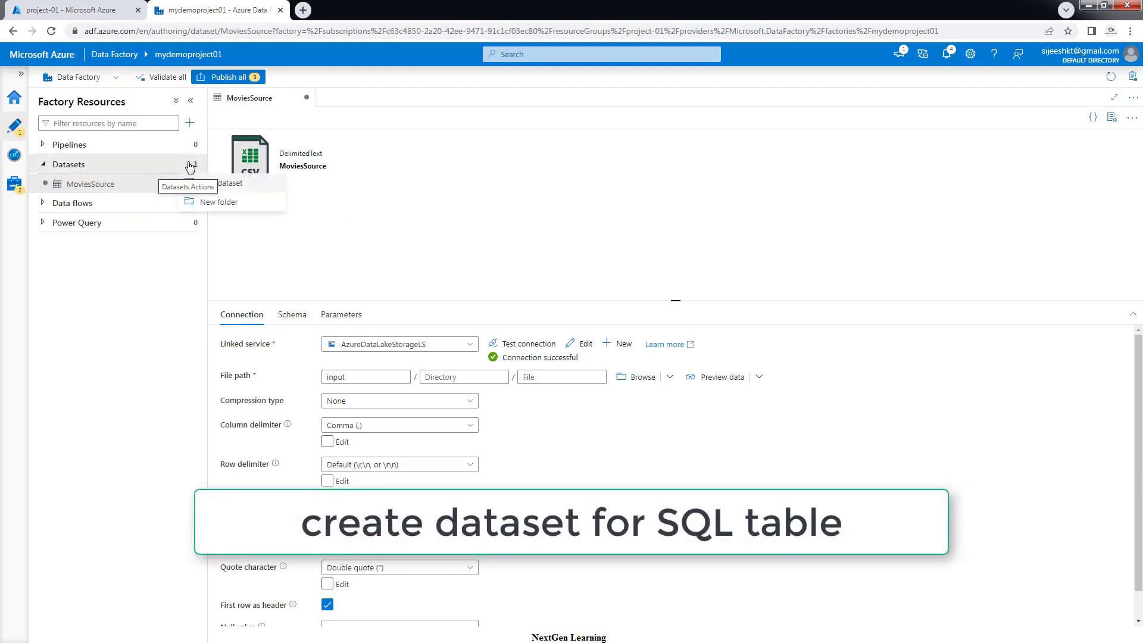
left_click(218, 188)
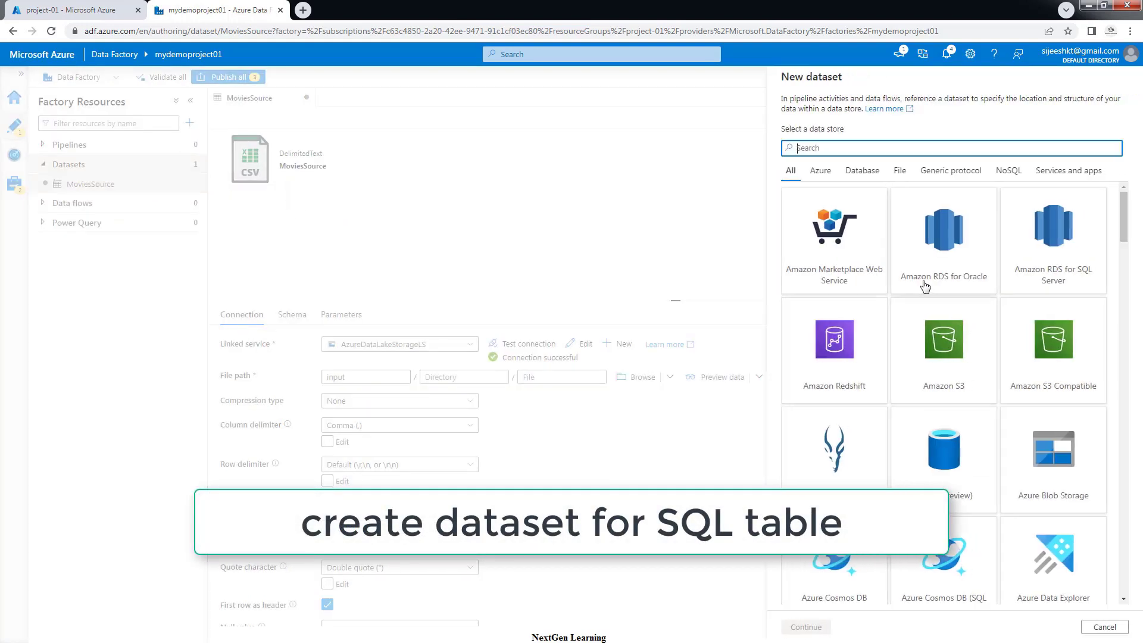
type("SQL")
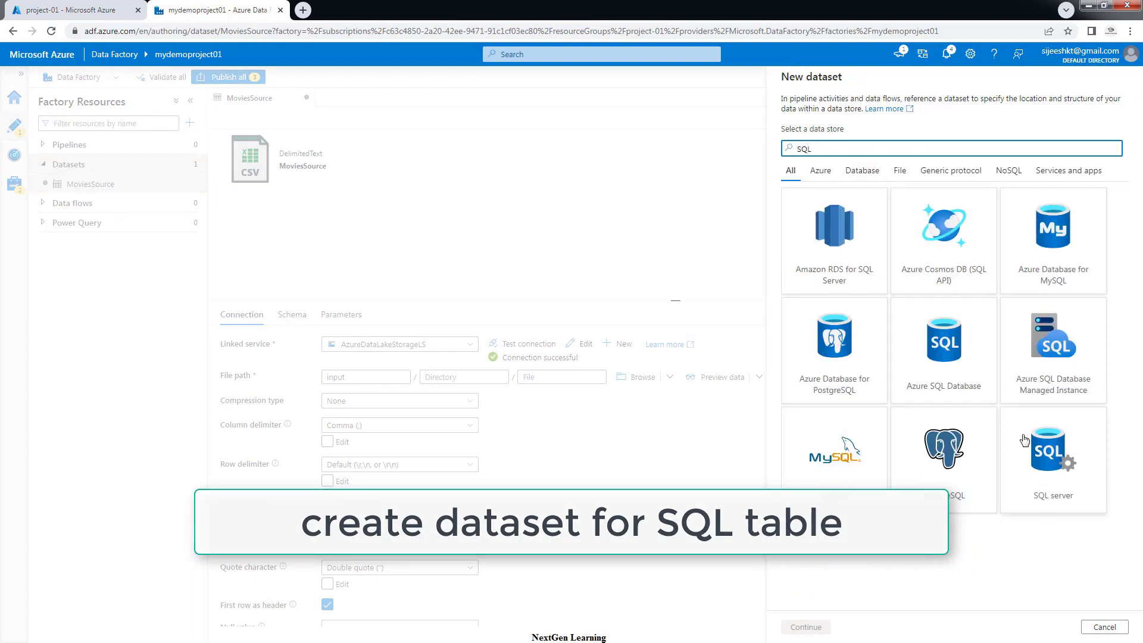
left_click(940, 348)
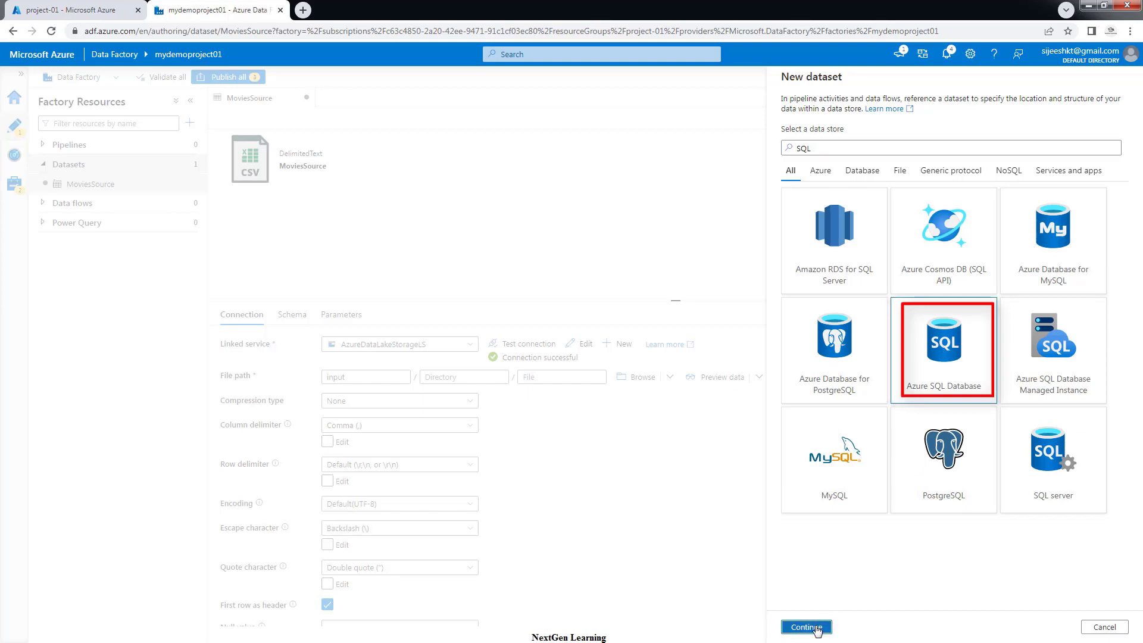
left_click(807, 627)
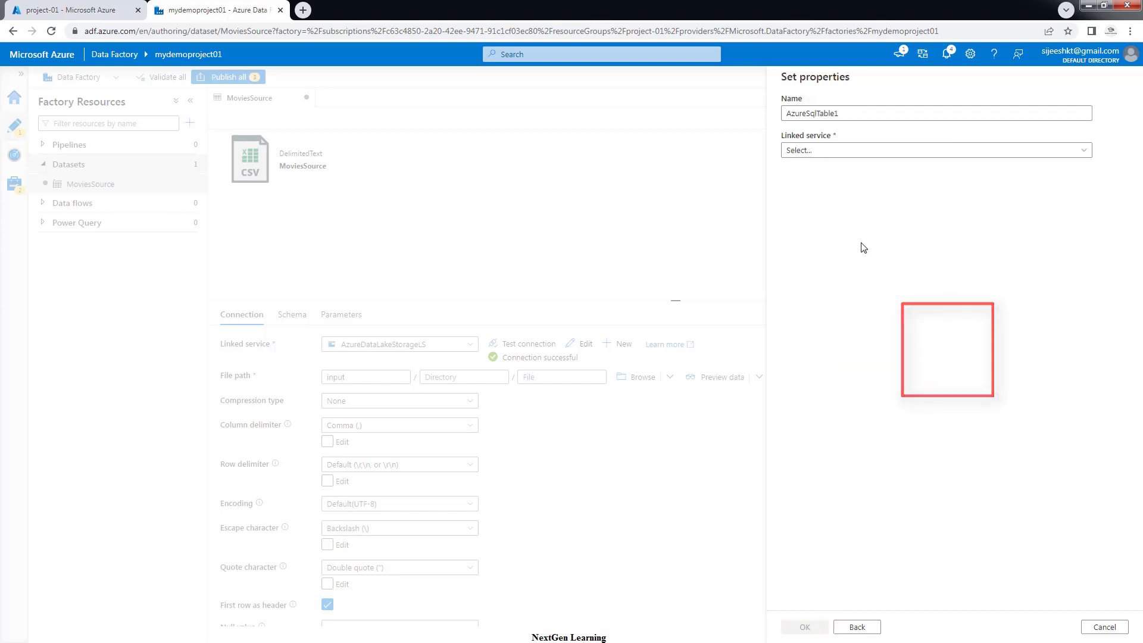
double_click(810, 113)
type("M")
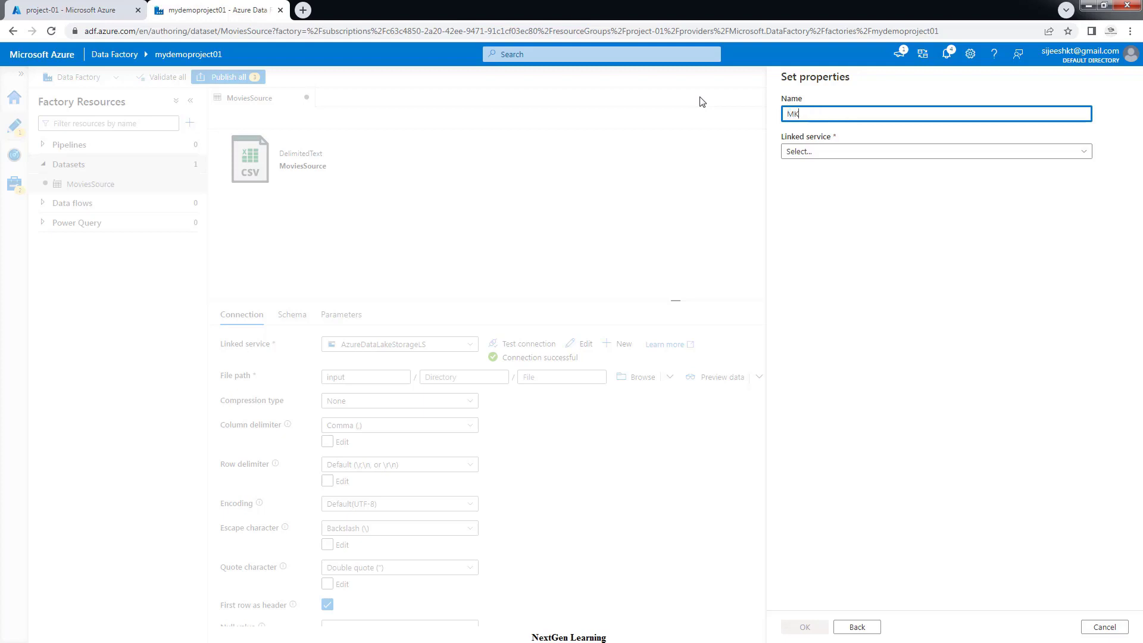
type("ov")
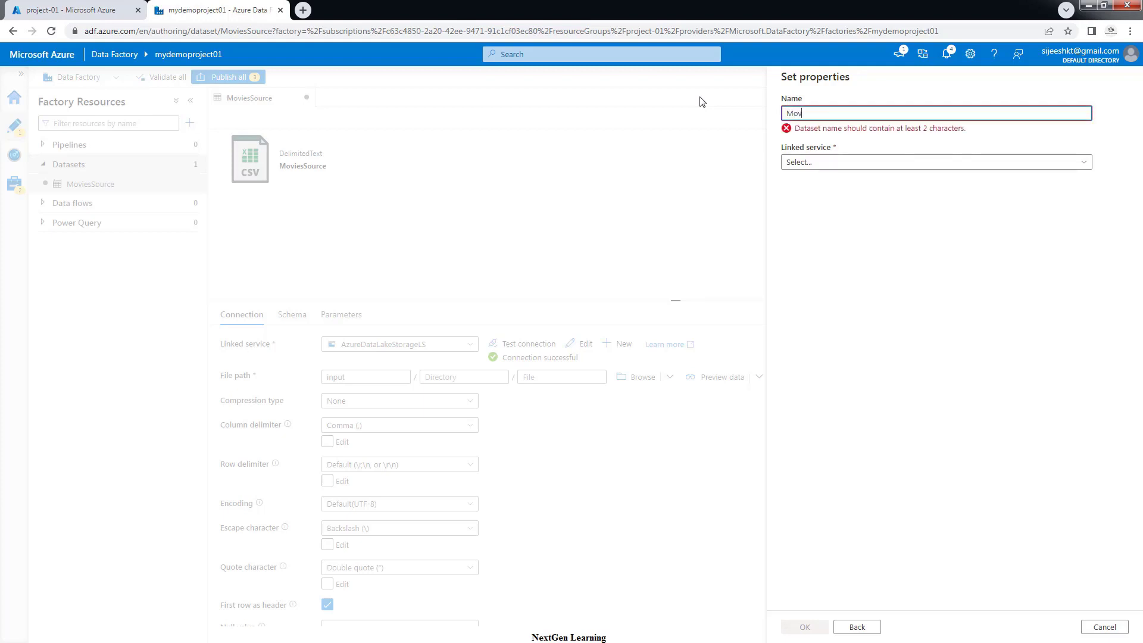
type("iesSink")
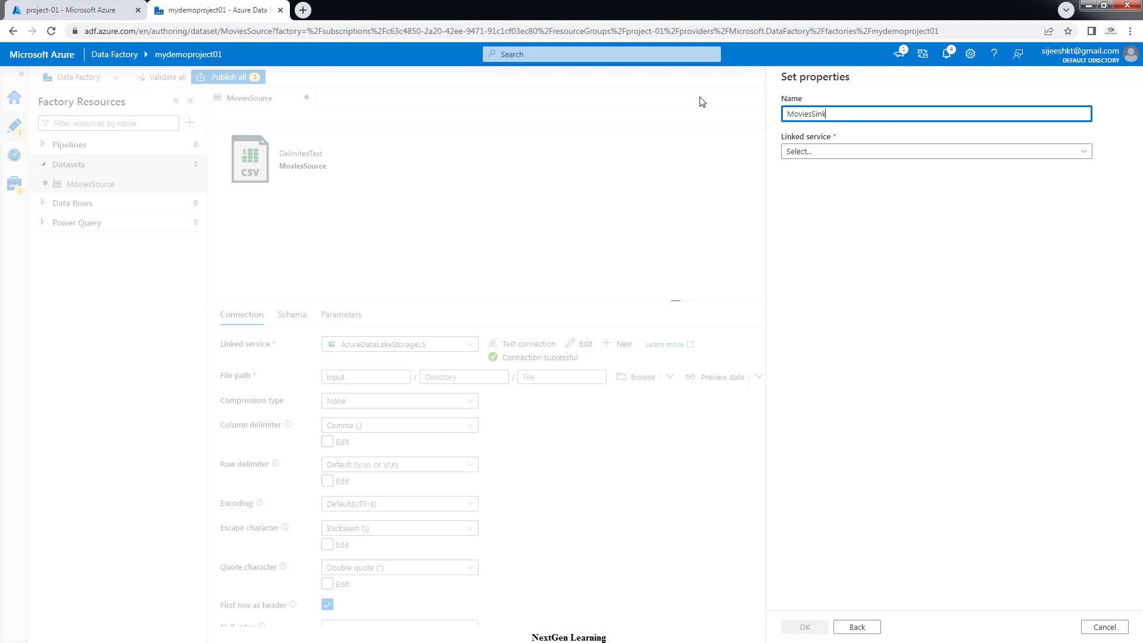
left_click(801, 151)
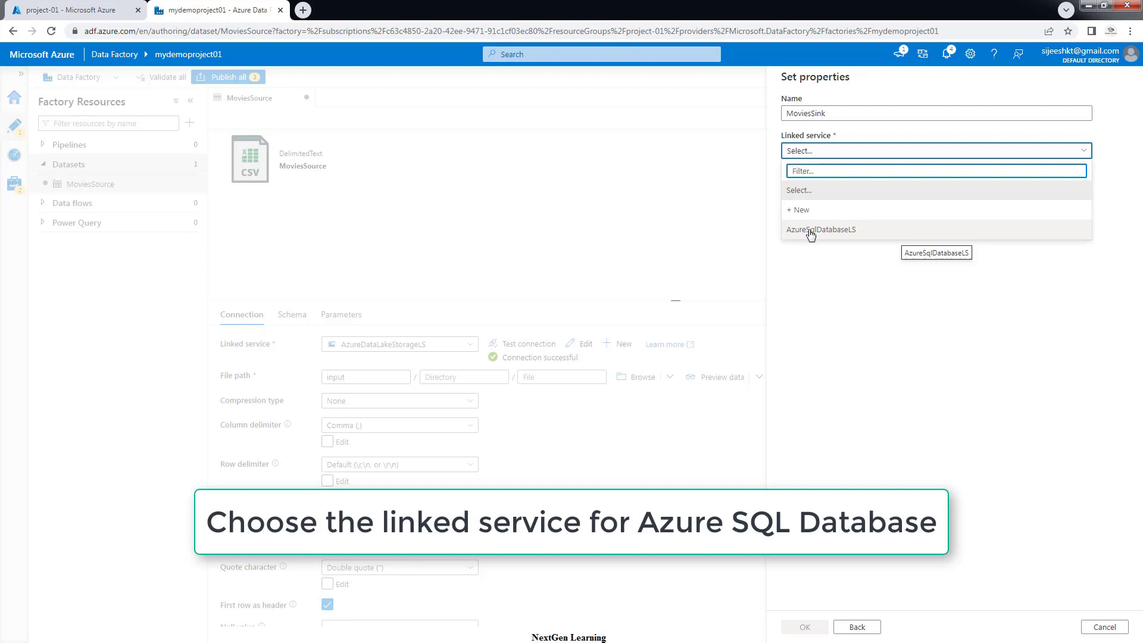
Link MoviesSink to AzureSqlDatabaseLS and try creating it with table dbo.movies entered manually
left_click(811, 232)
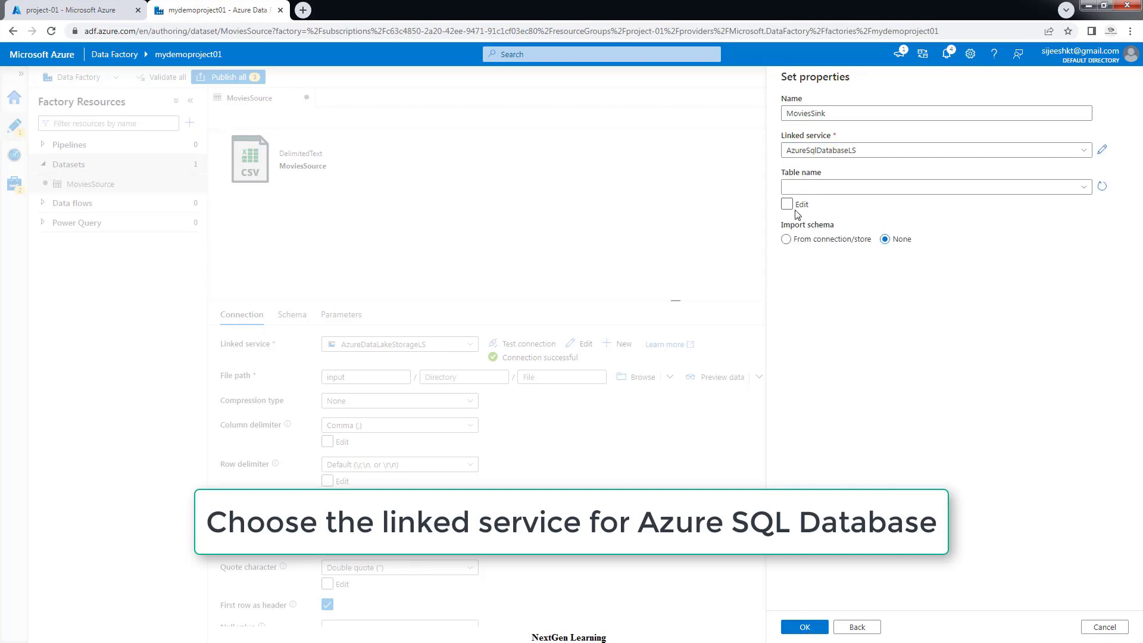
left_click(797, 205)
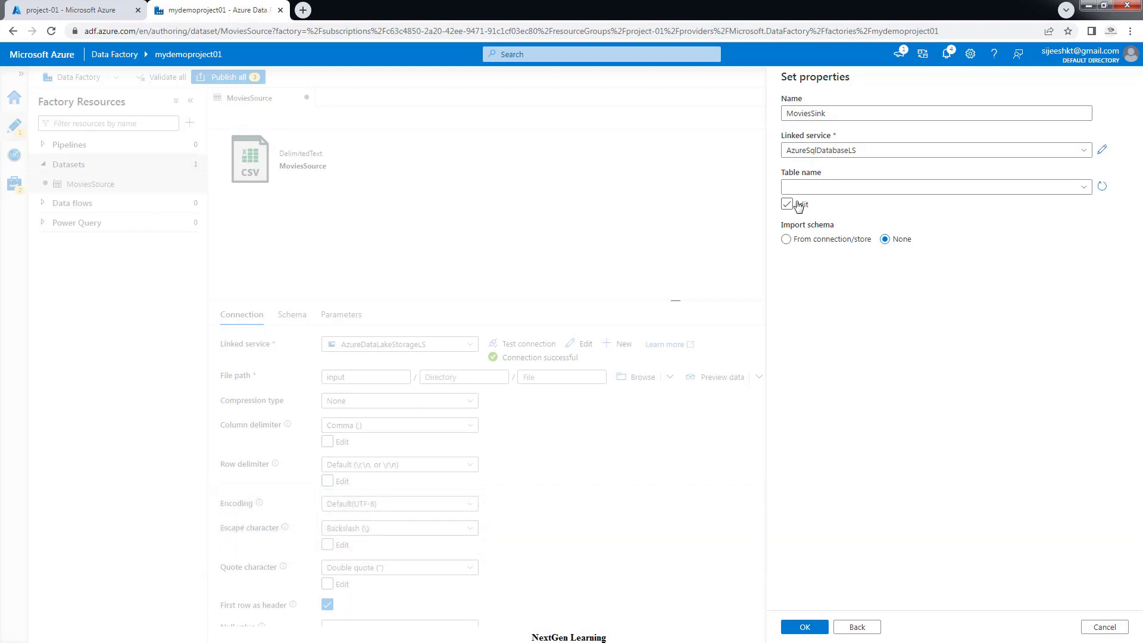
left_click(799, 206)
left_click(1082, 188)
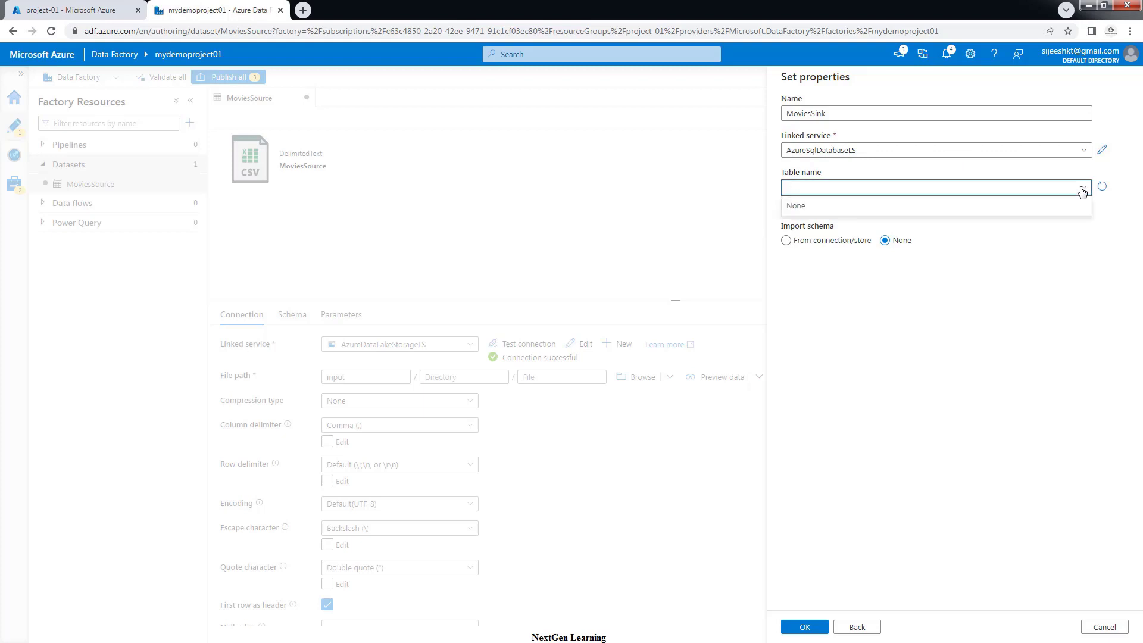
left_click(1073, 351)
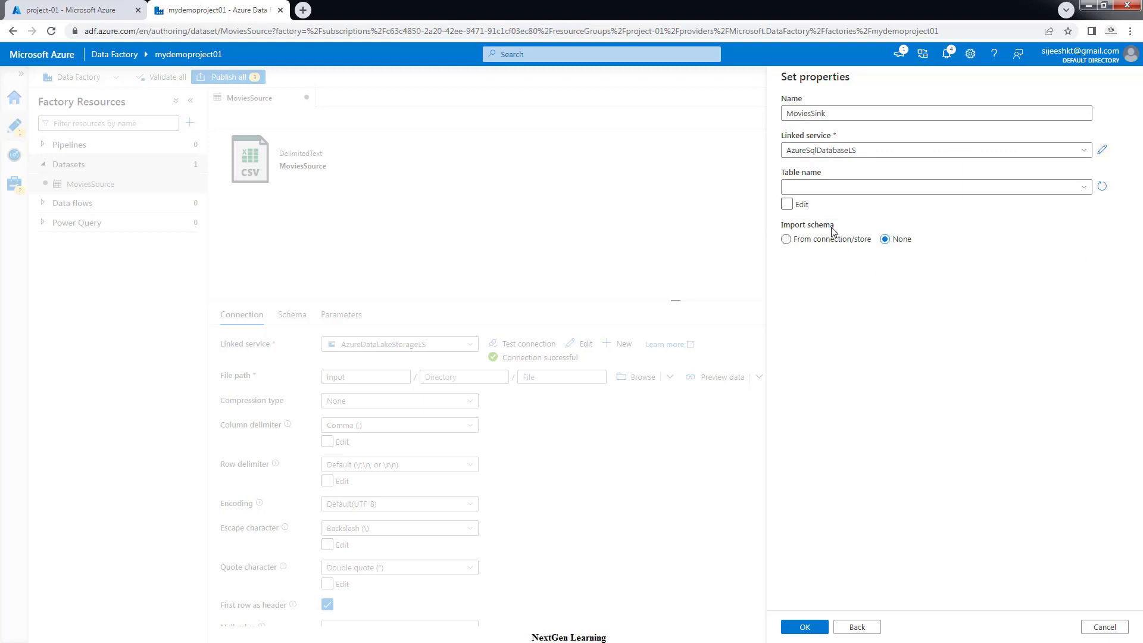
left_click(786, 204)
left_click(807, 186)
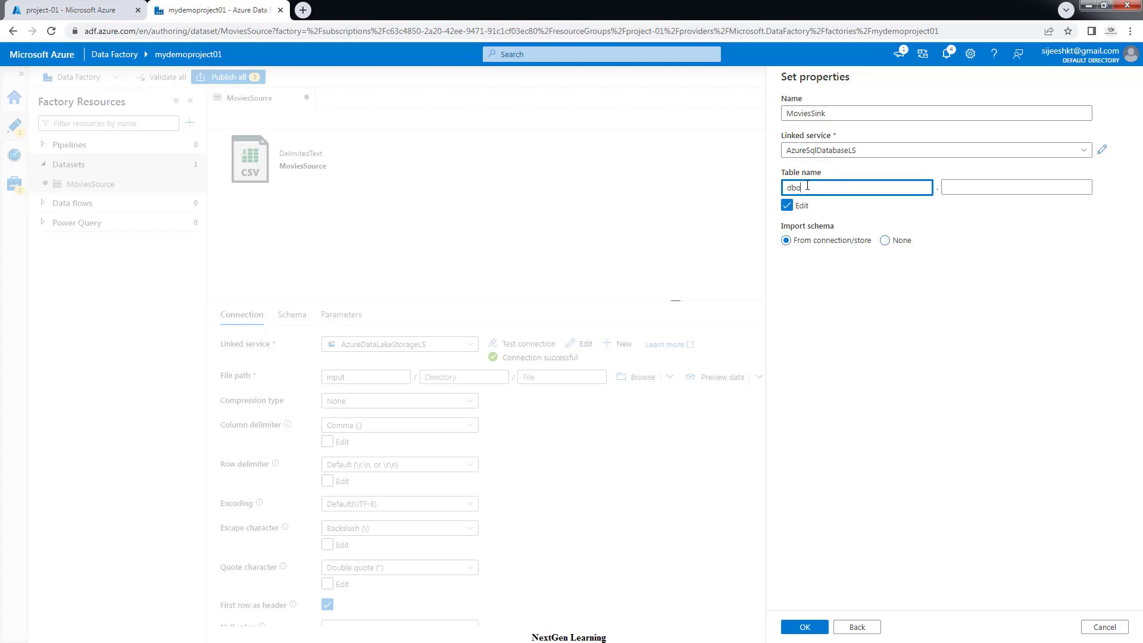
key("Tab")
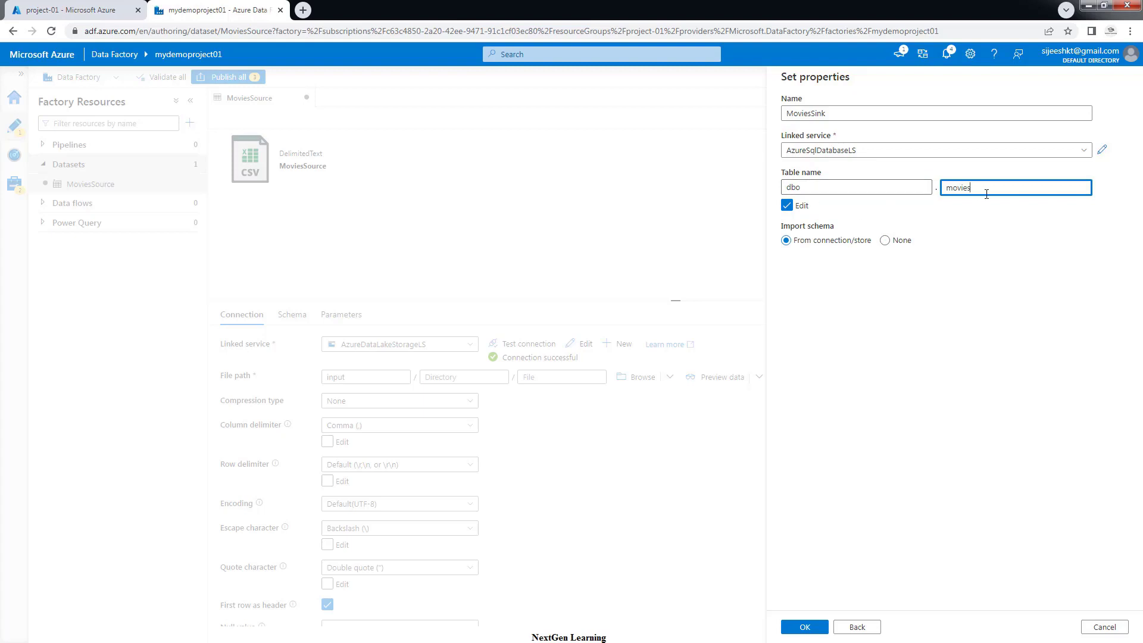
left_click_drag(991, 192, 956, 190)
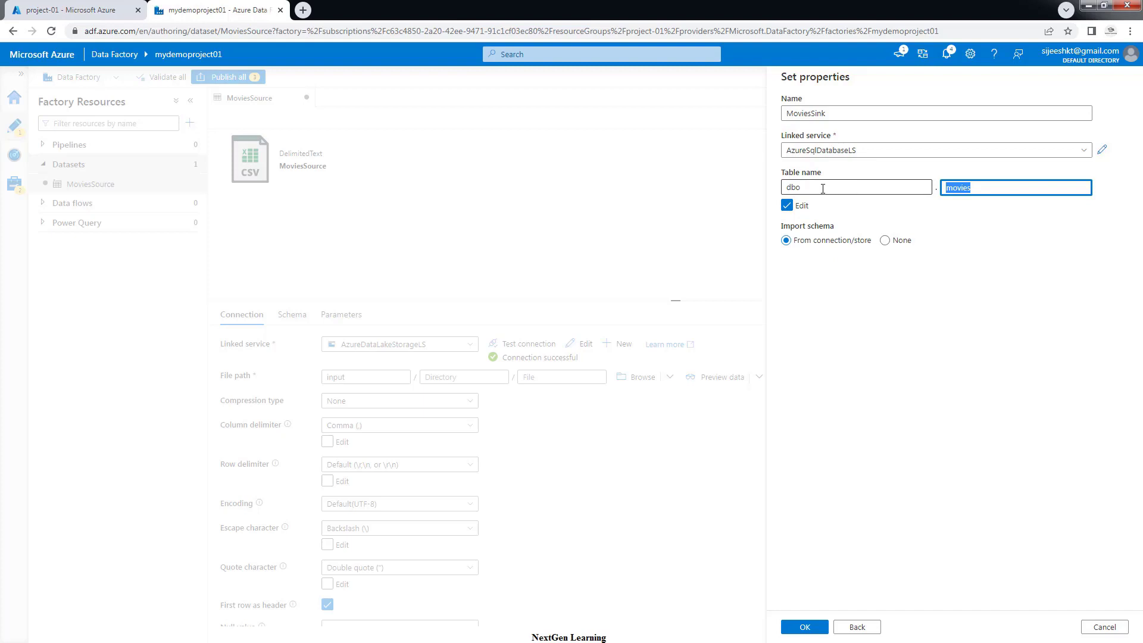
left_click_drag(822, 187, 787, 187)
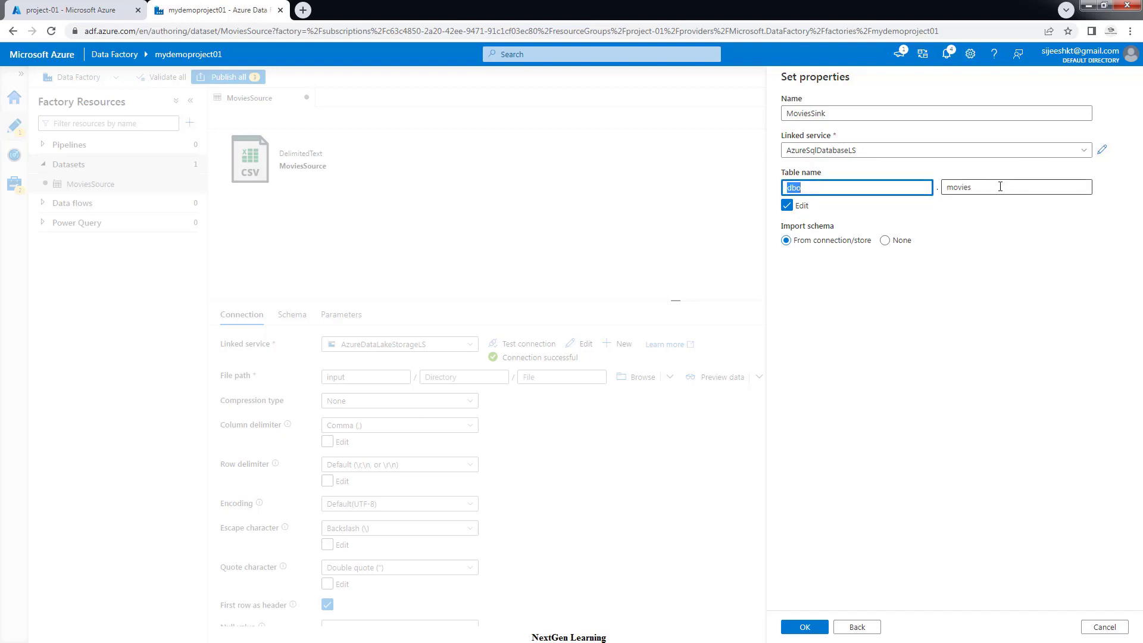
left_click_drag(1001, 187, 925, 242)
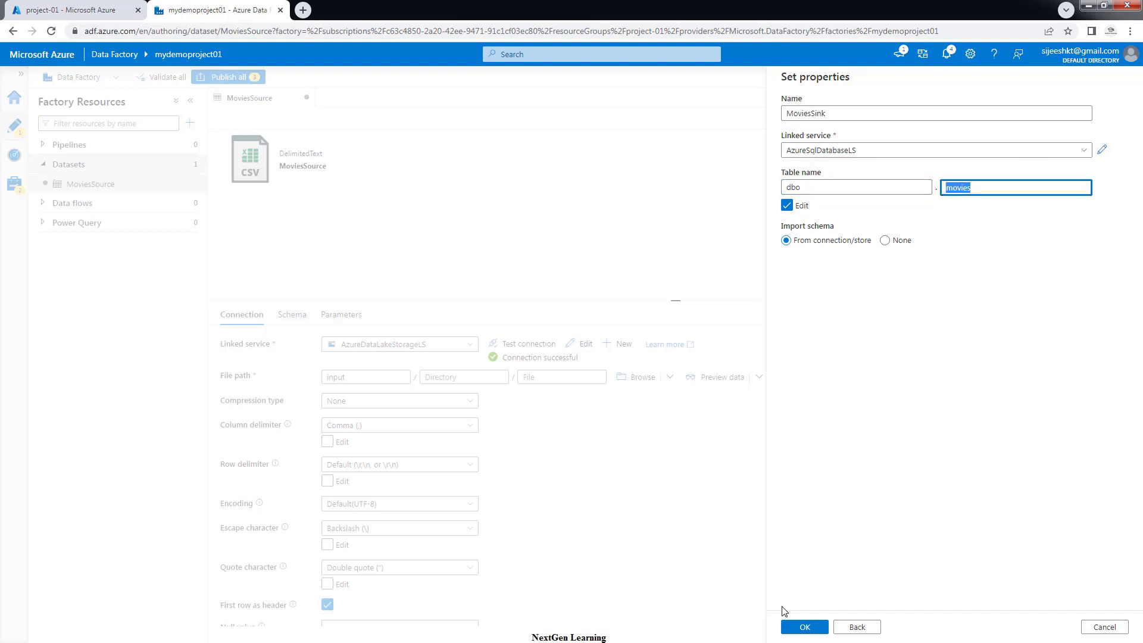
left_click(798, 627)
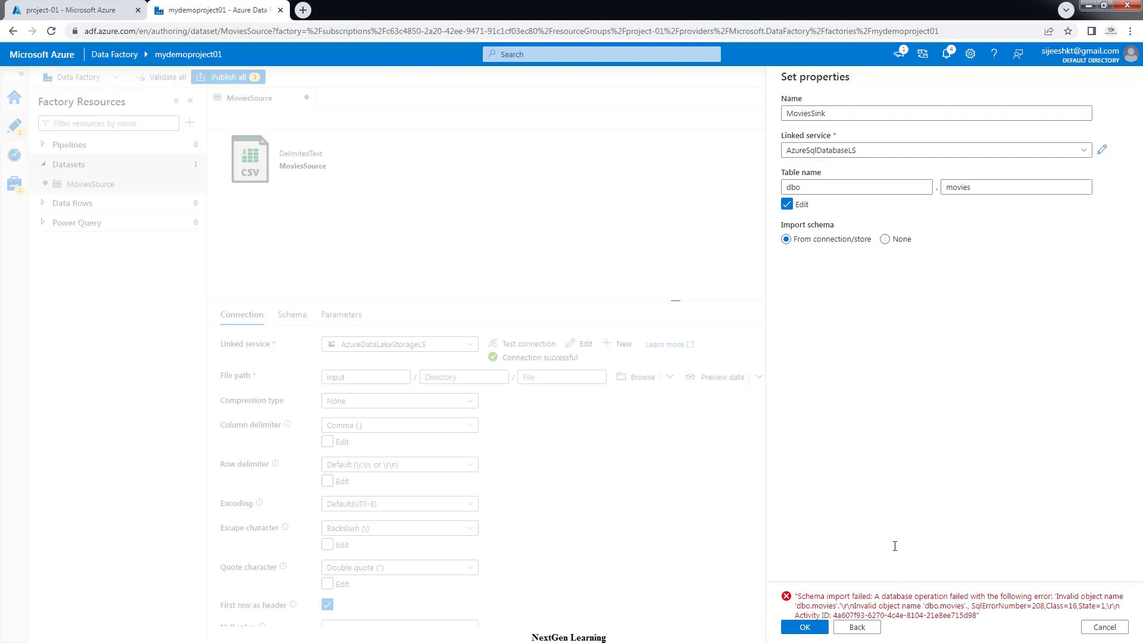
After the schema error, clear the table name, skip schema import, and create MoviesSink
left_click(786, 204)
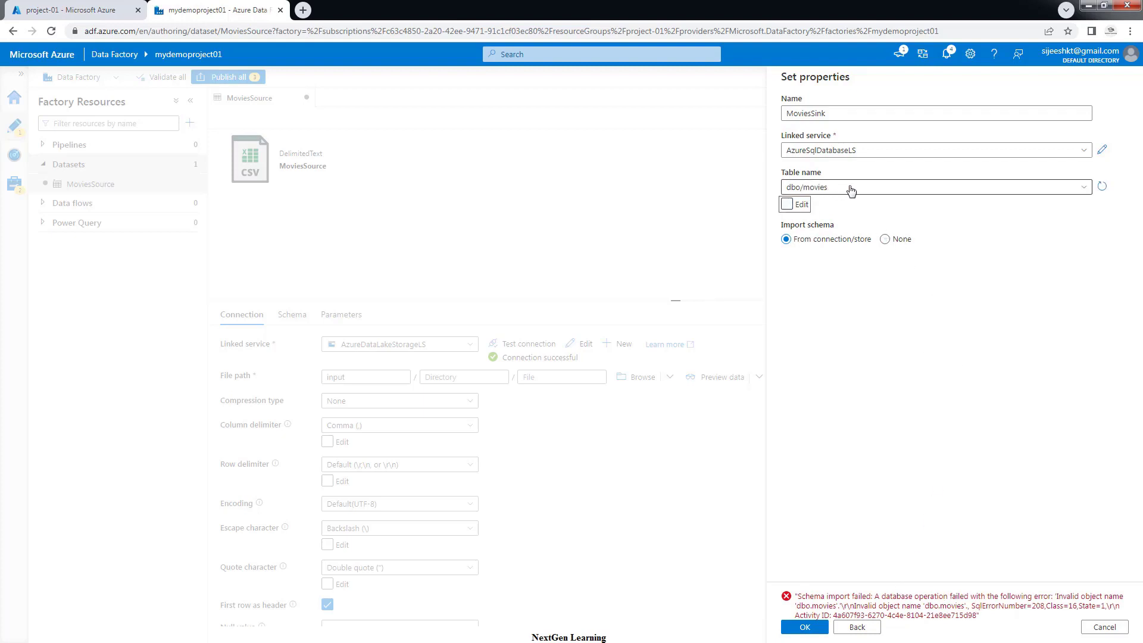
left_click(850, 188)
left_click(815, 203)
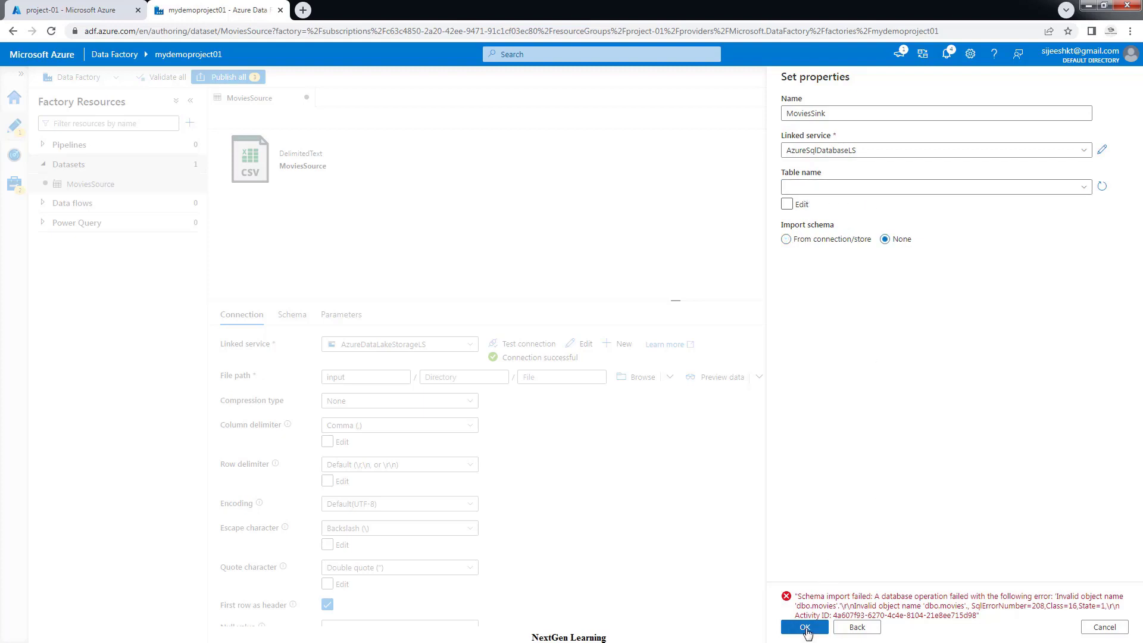
left_click(805, 627)
In MoviesSink's Connection tab, enter the table manually as dbo and movies
left_click(805, 627)
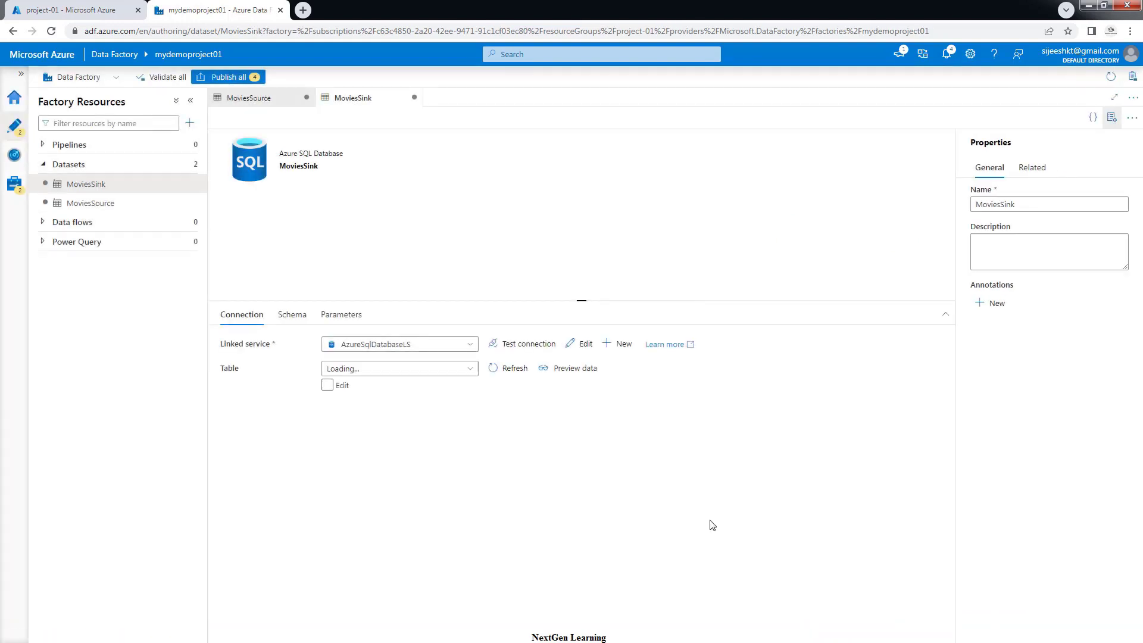
left_click(327, 386)
left_click(360, 369)
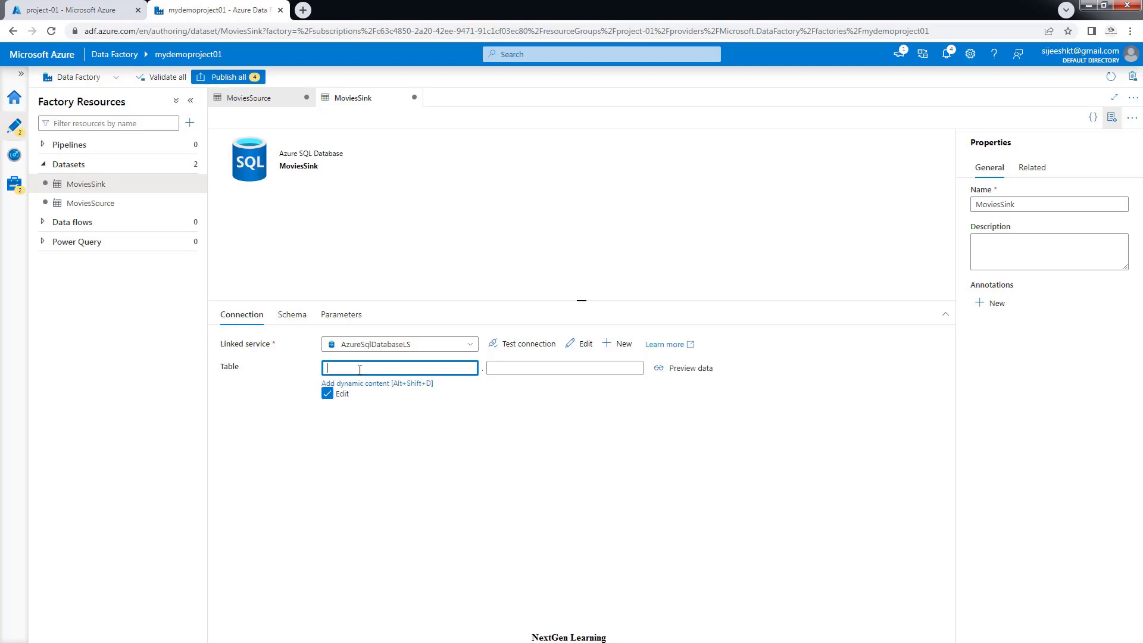
left_click(327, 393)
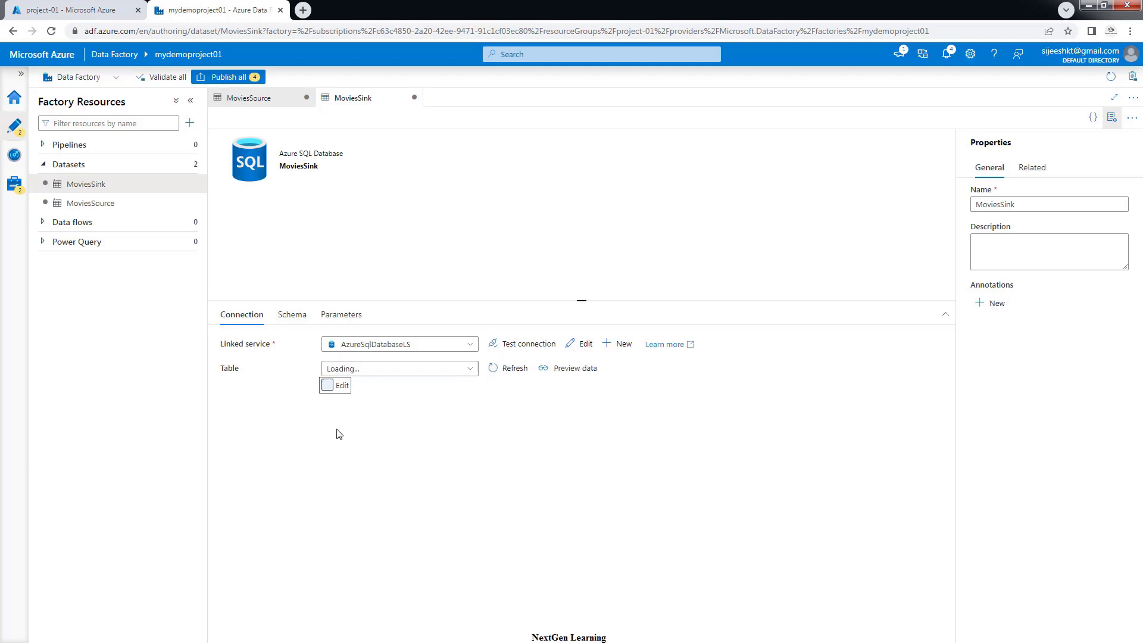
left_click(328, 386)
left_click(339, 369)
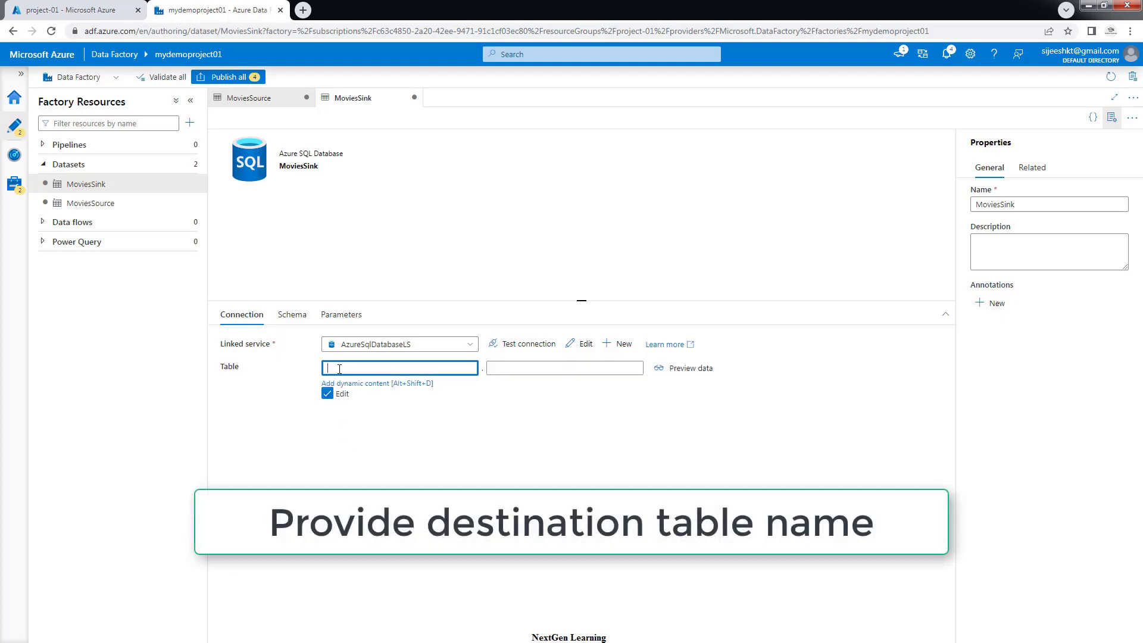
type("dbo")
key("Tab")
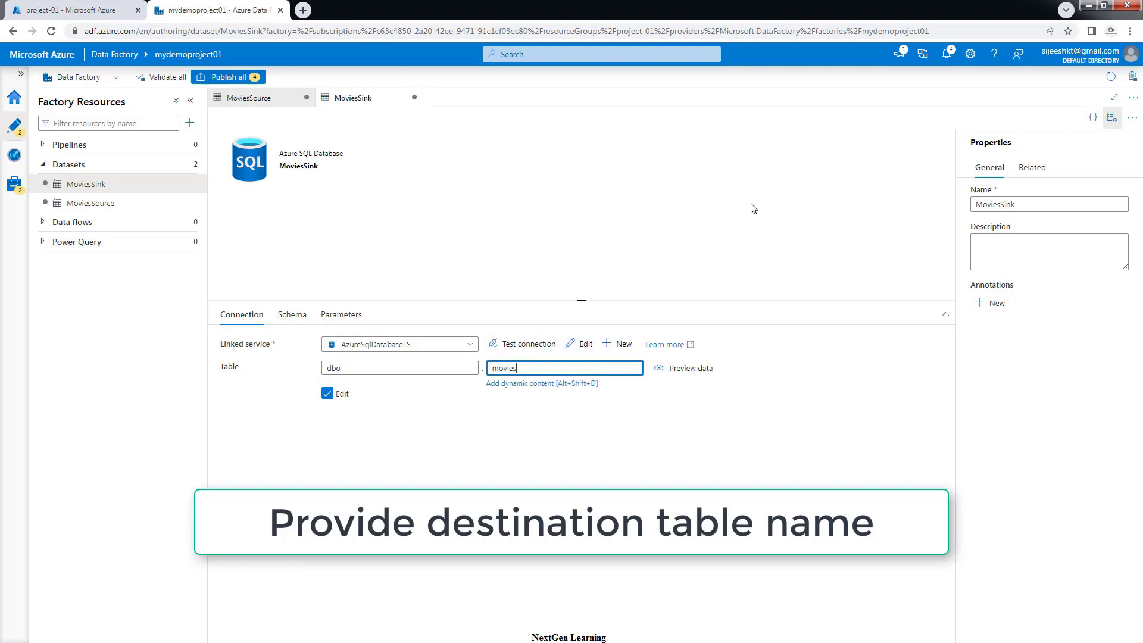
left_click(745, 221)
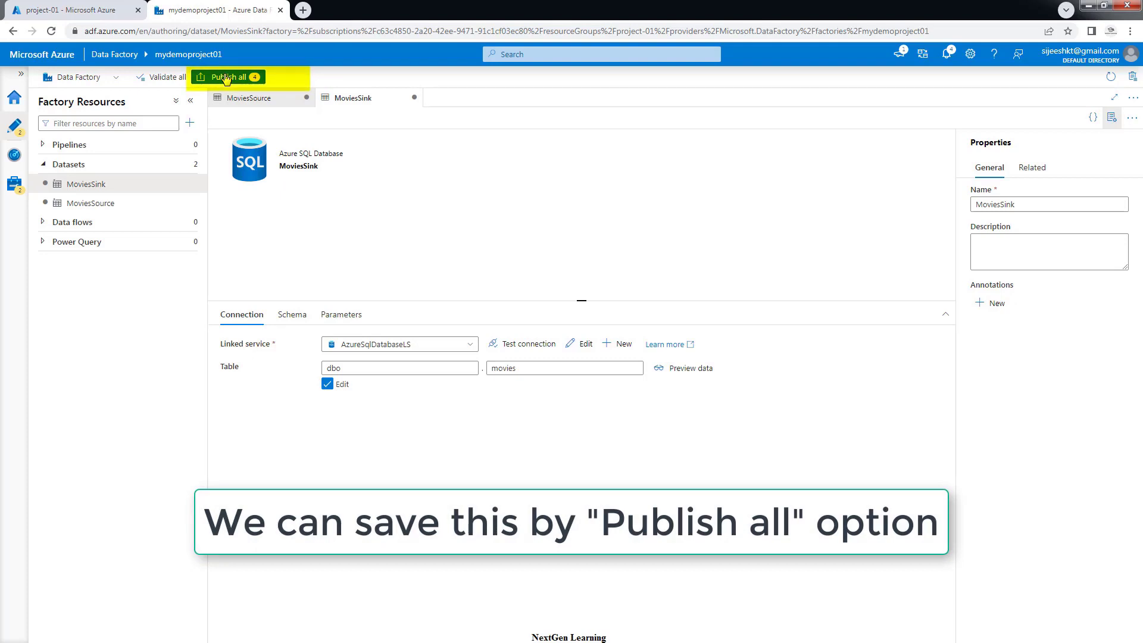
Validate all factory resources, then publish the four pending dataset changes
left_click(158, 77)
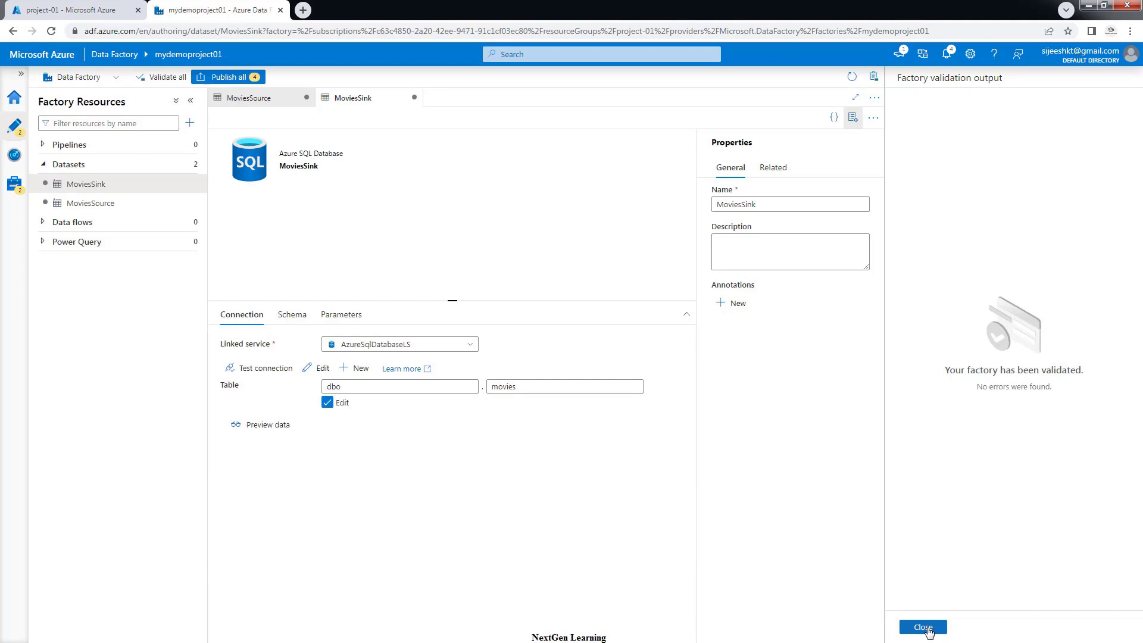
left_click(923, 628)
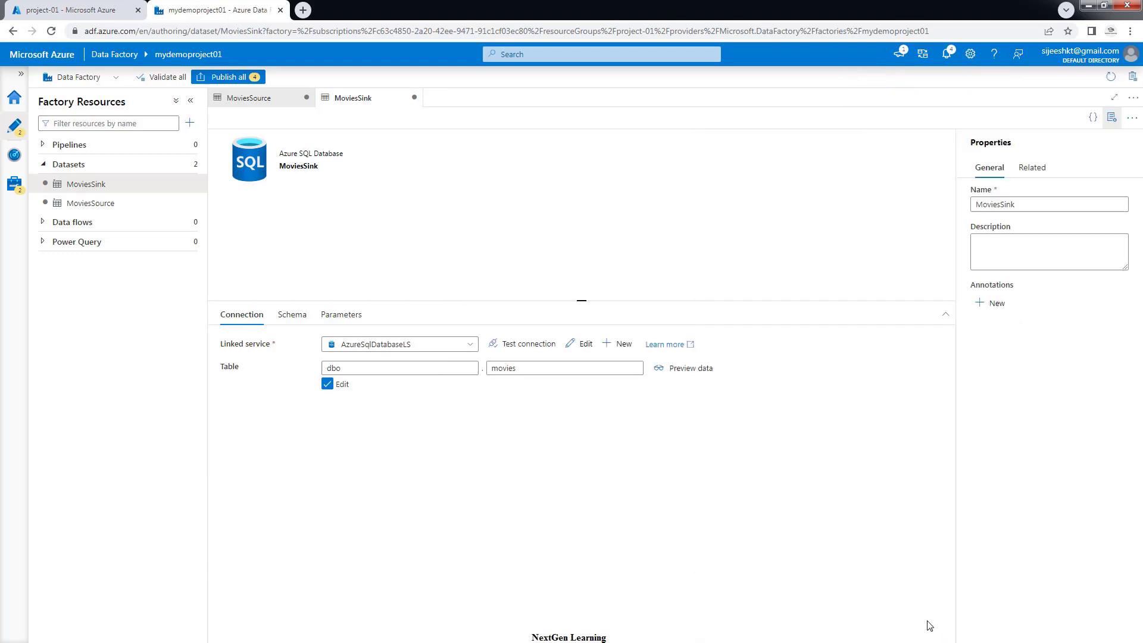
left_click(225, 78)
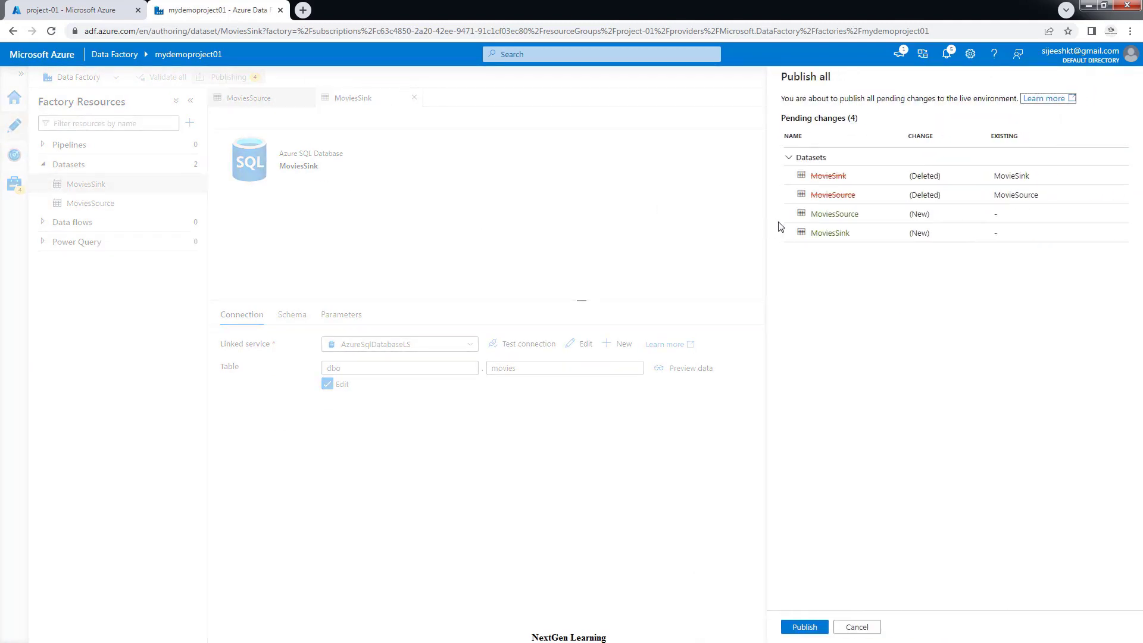
left_click(808, 628)
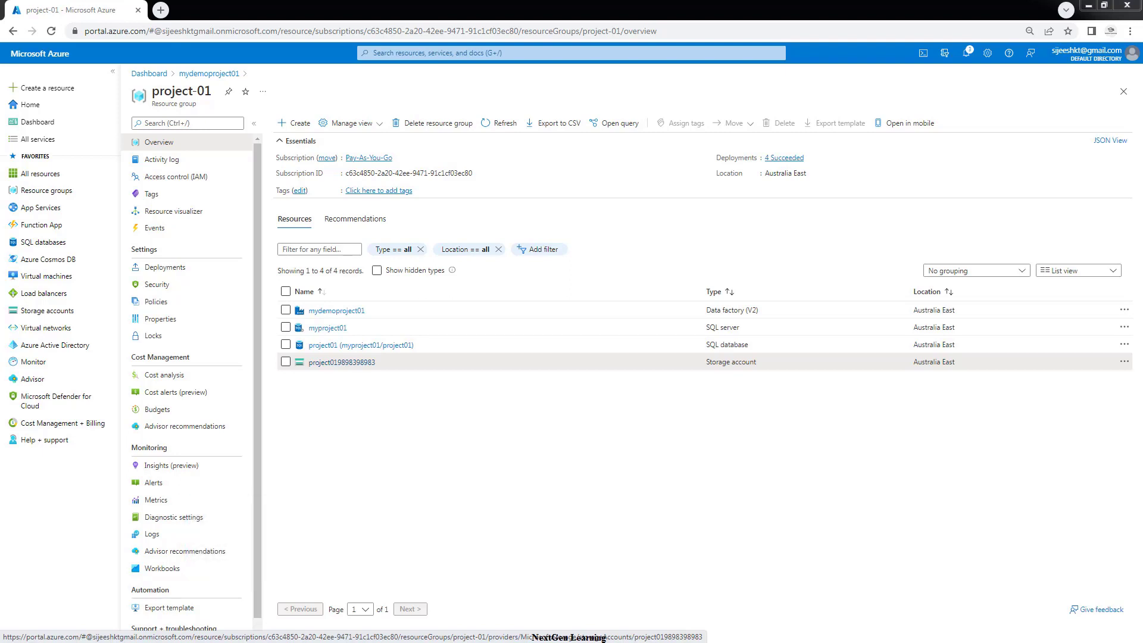
Open the mydemoproject01 data factory and launch Azure Data Factory Studio from it
left_click(338, 310)
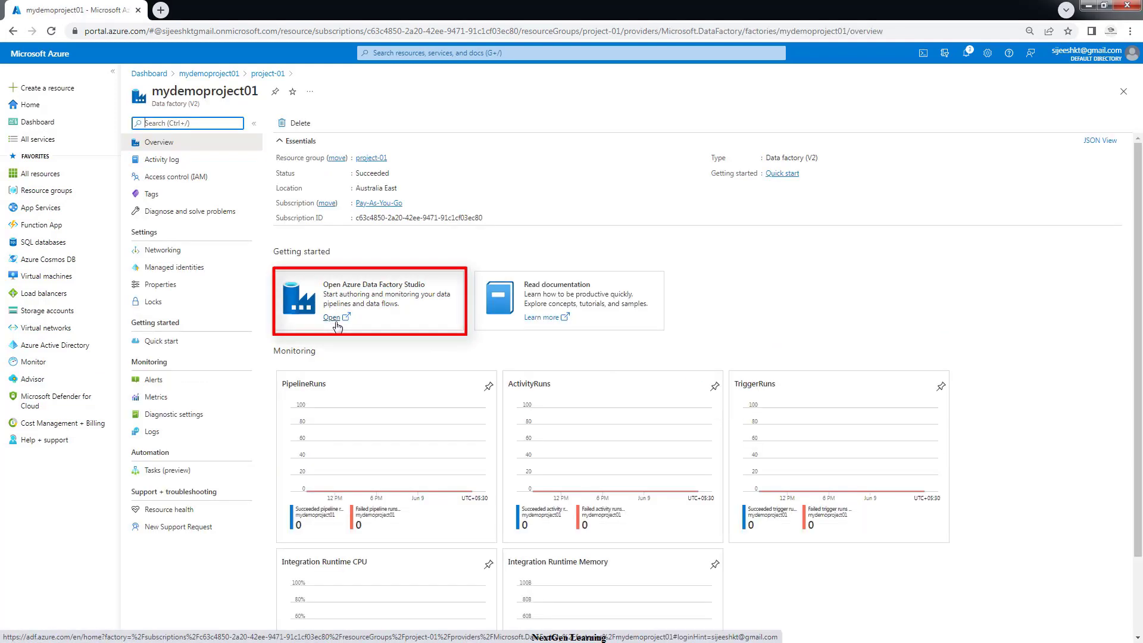
left_click(335, 324)
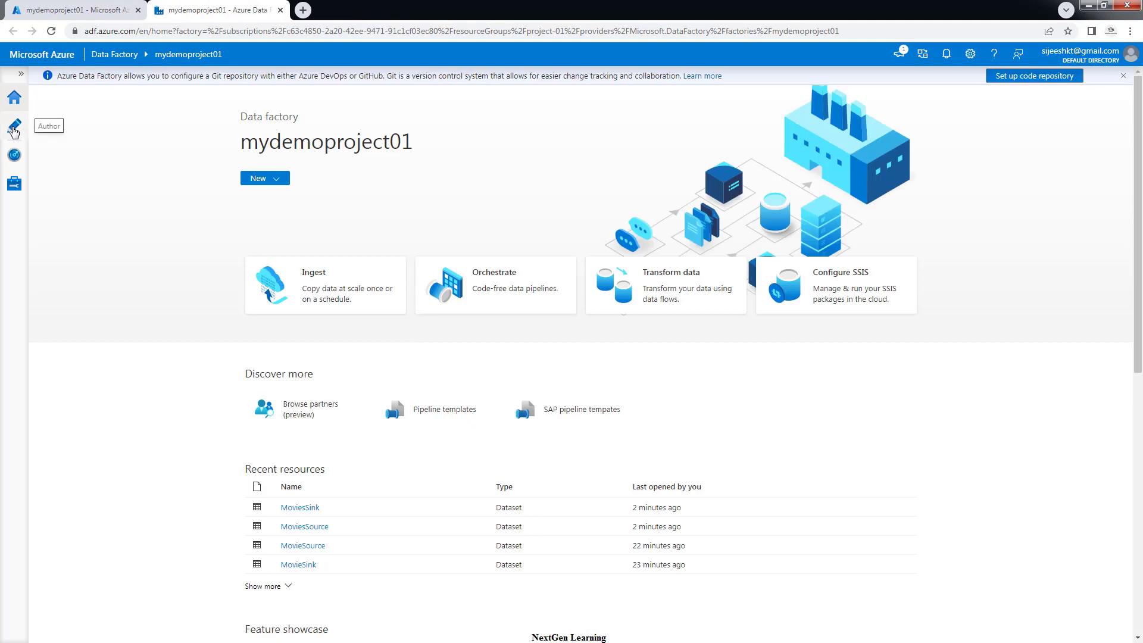
Add a new data flow from the Data flows actions menu in the Author view
left_click(15, 128)
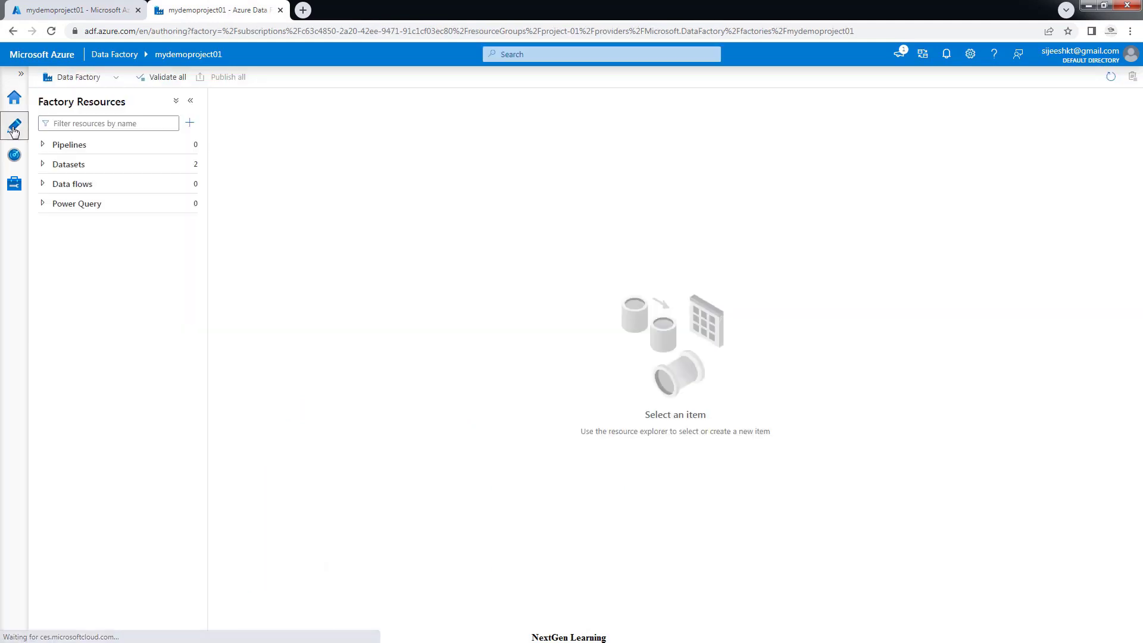
left_click(72, 187)
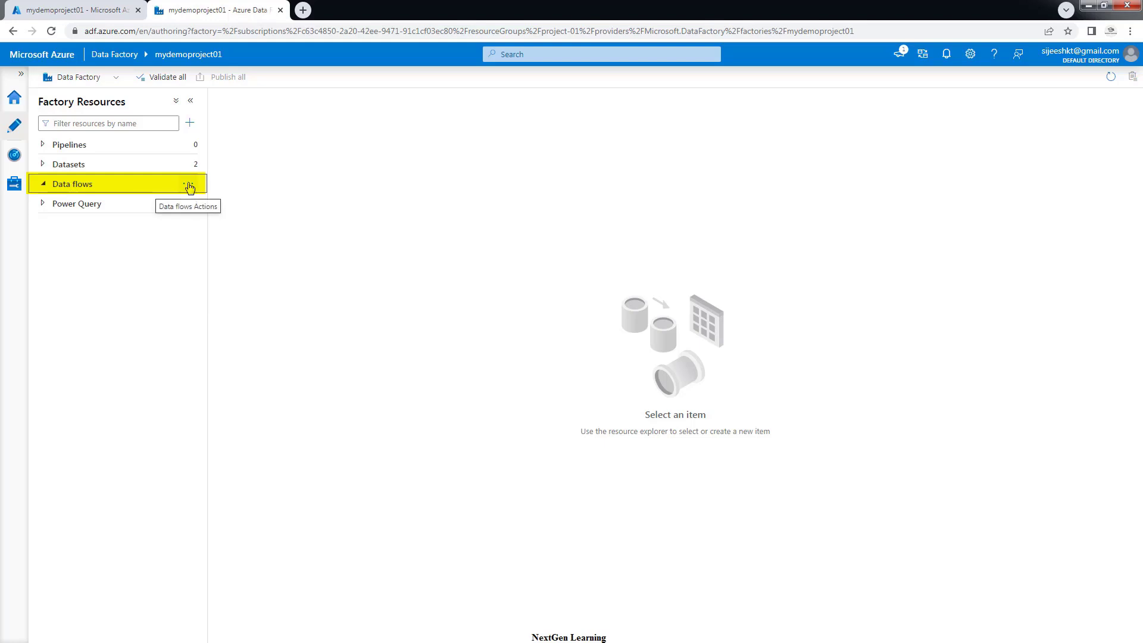
left_click(189, 187)
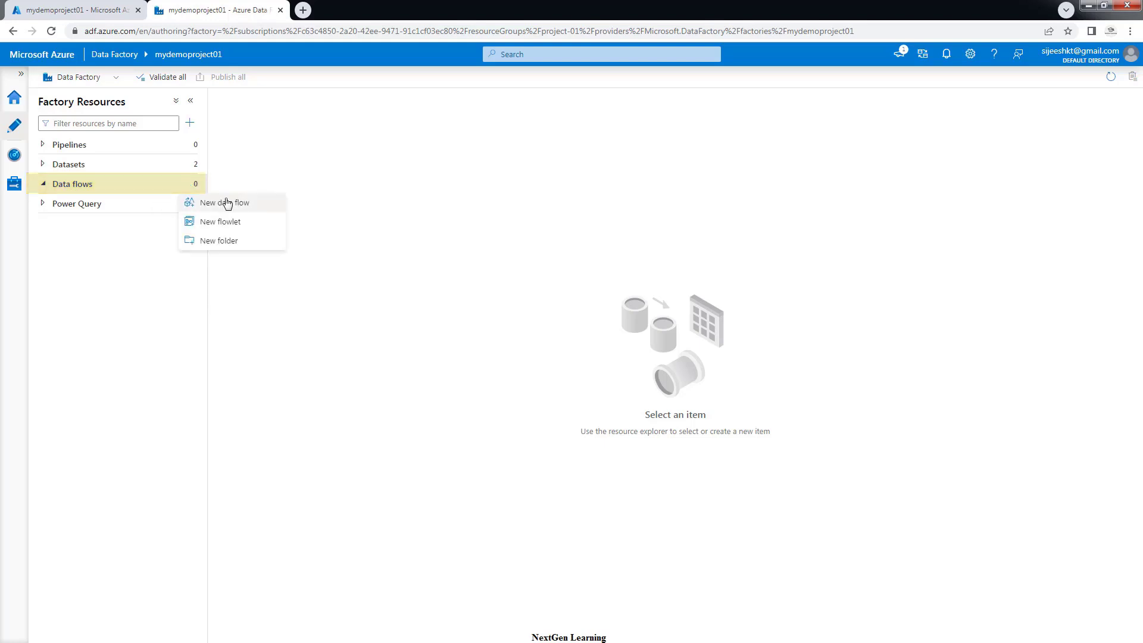
left_click(224, 203)
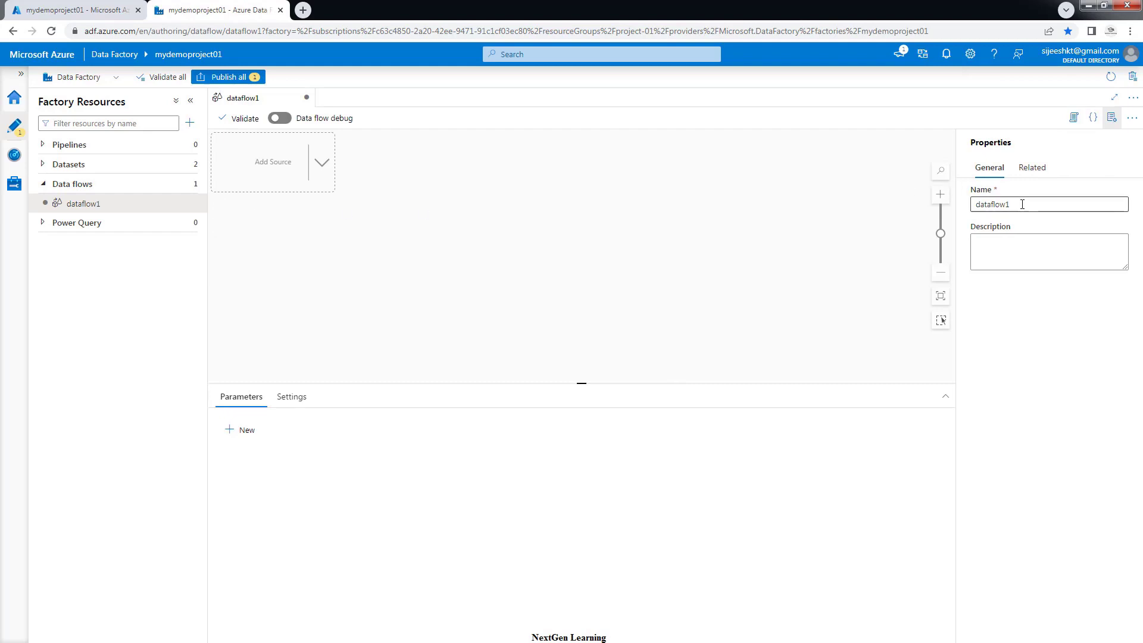
Rename the new data flow to MovieTransform and hide the Properties panel
left_click_drag(1012, 205, 992, 204)
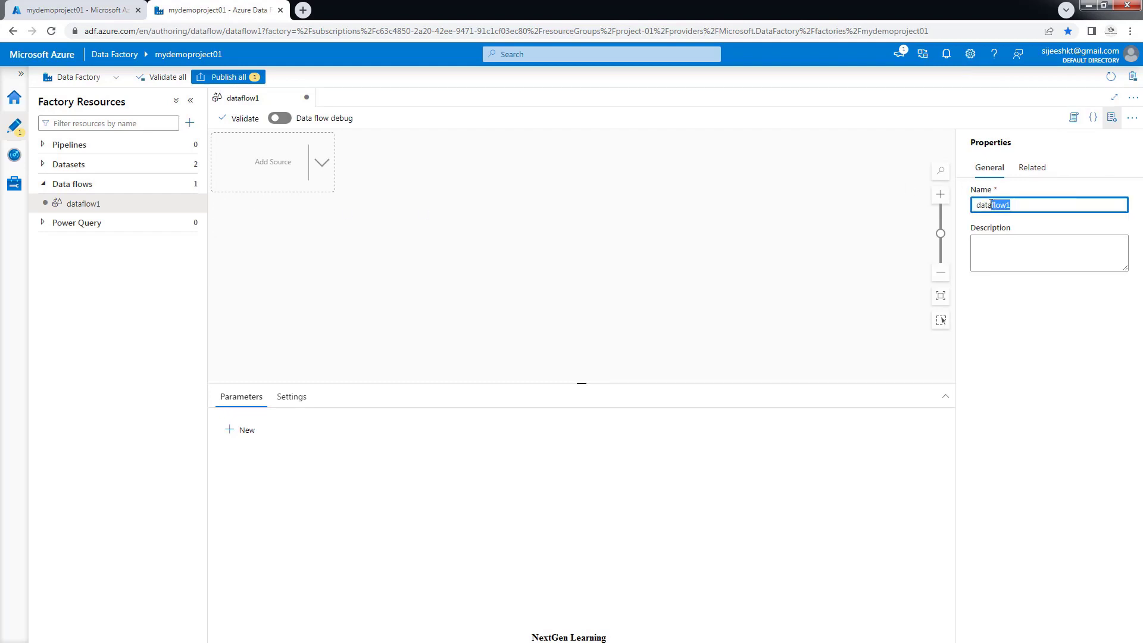
key("BackSpace")
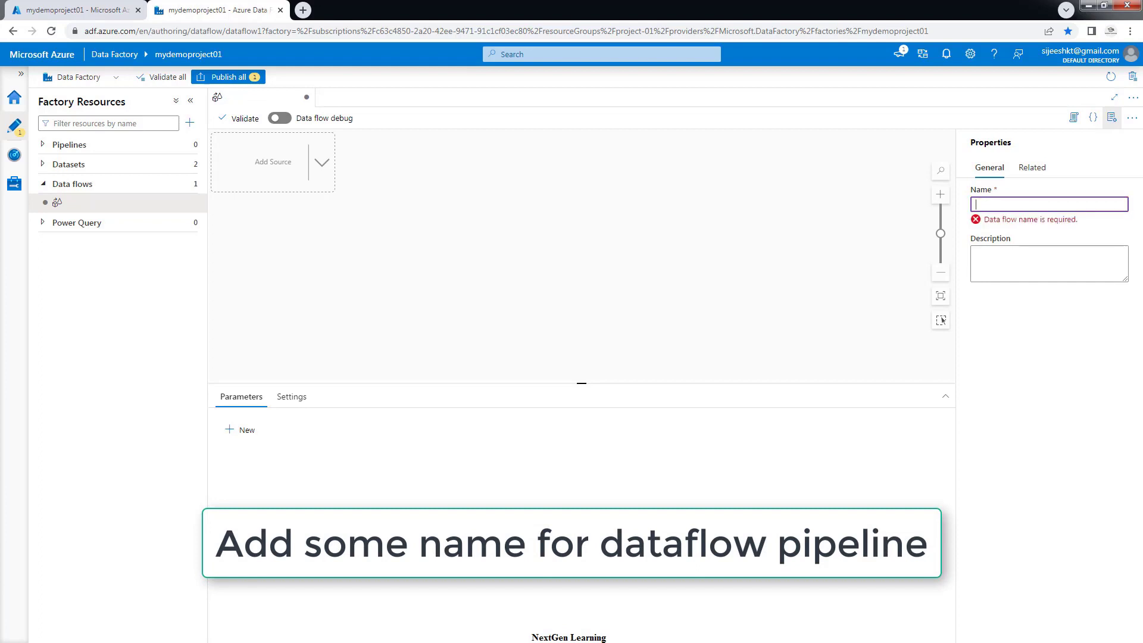
type("Mo")
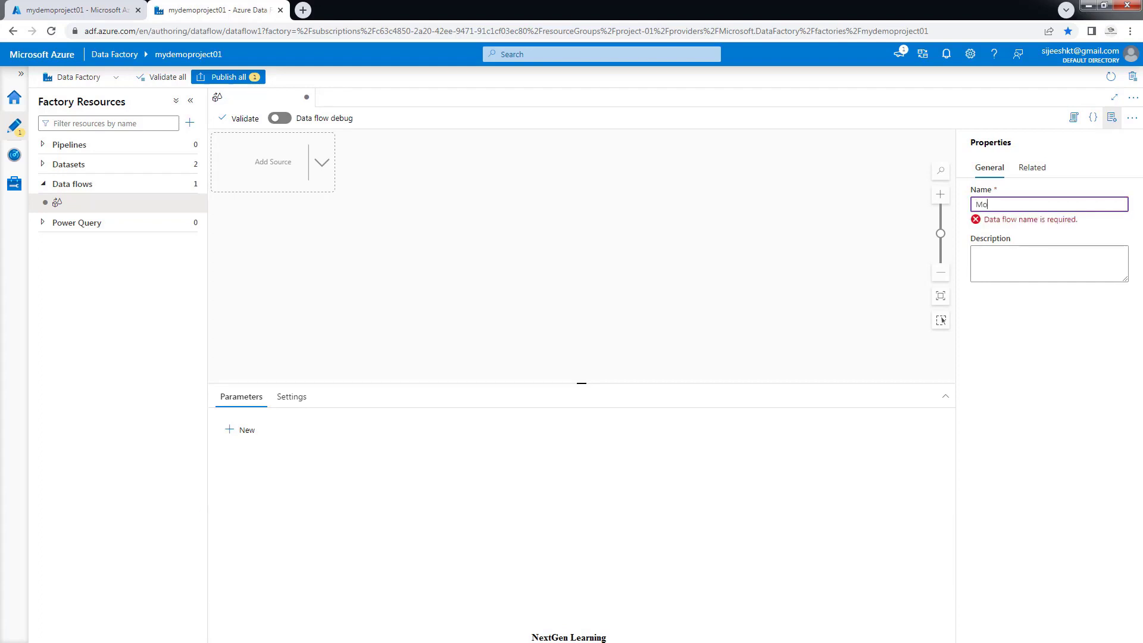
type("vie")
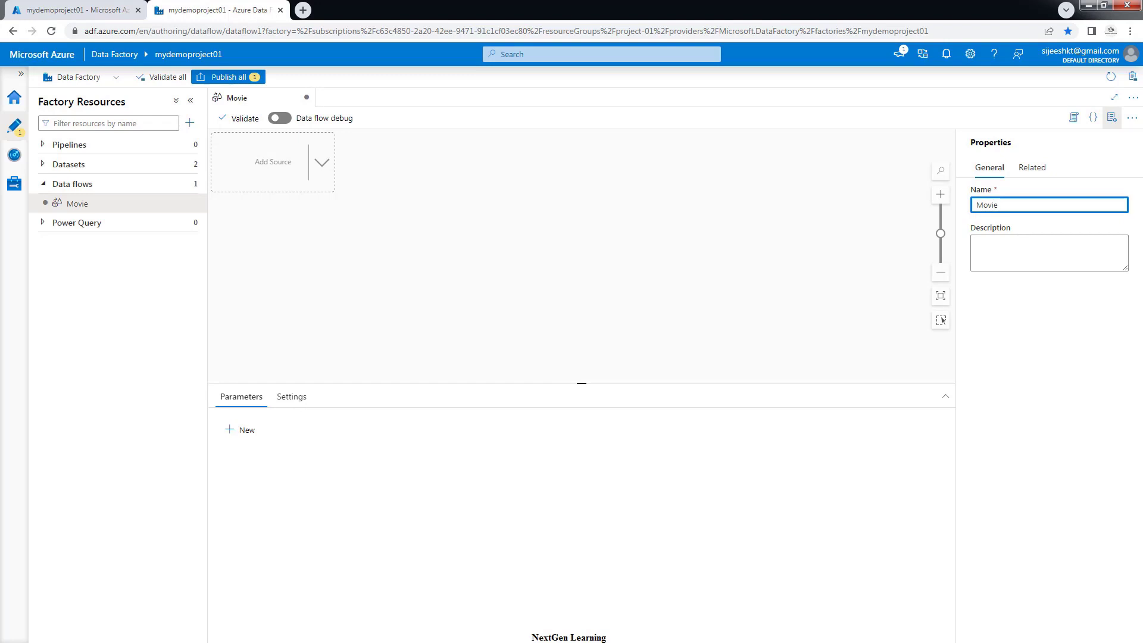
type("Transform")
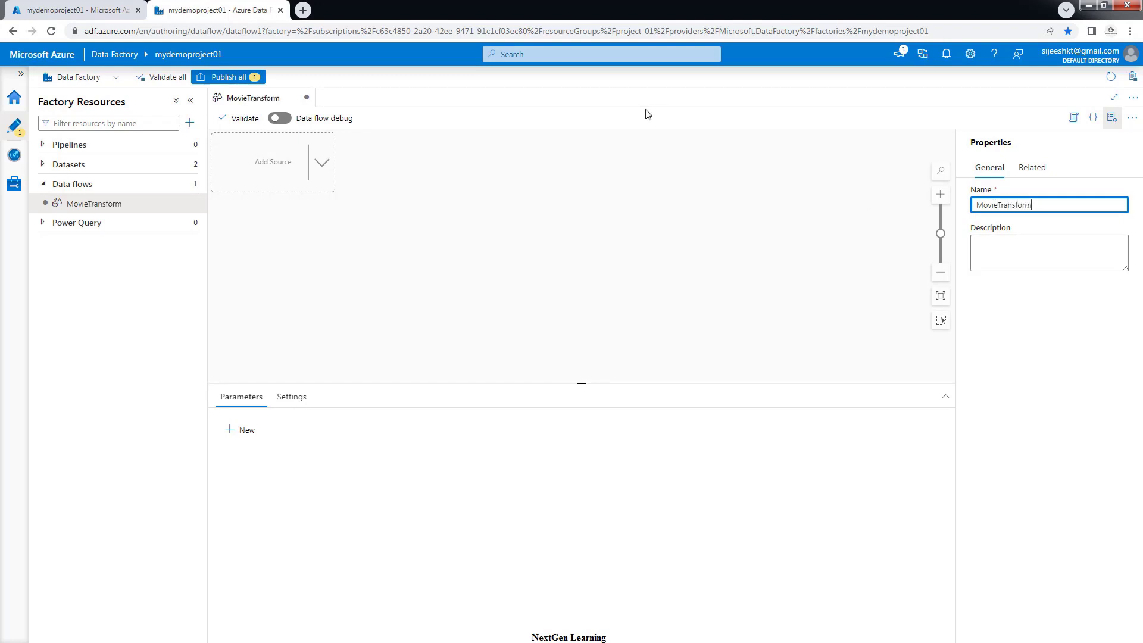
left_click(1112, 119)
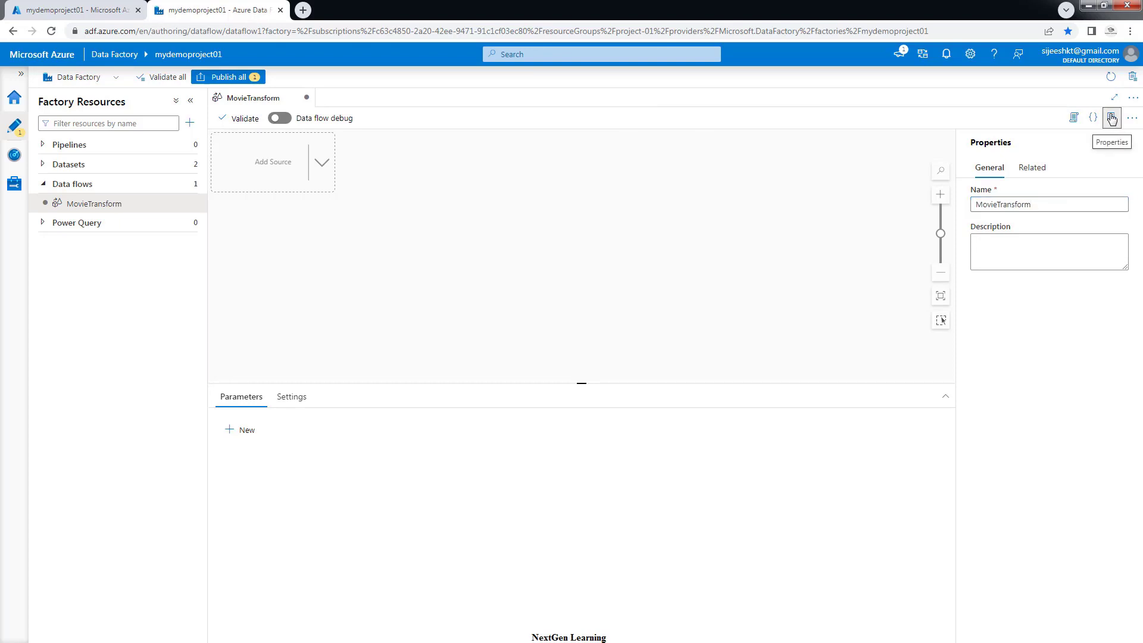
left_click(1112, 118)
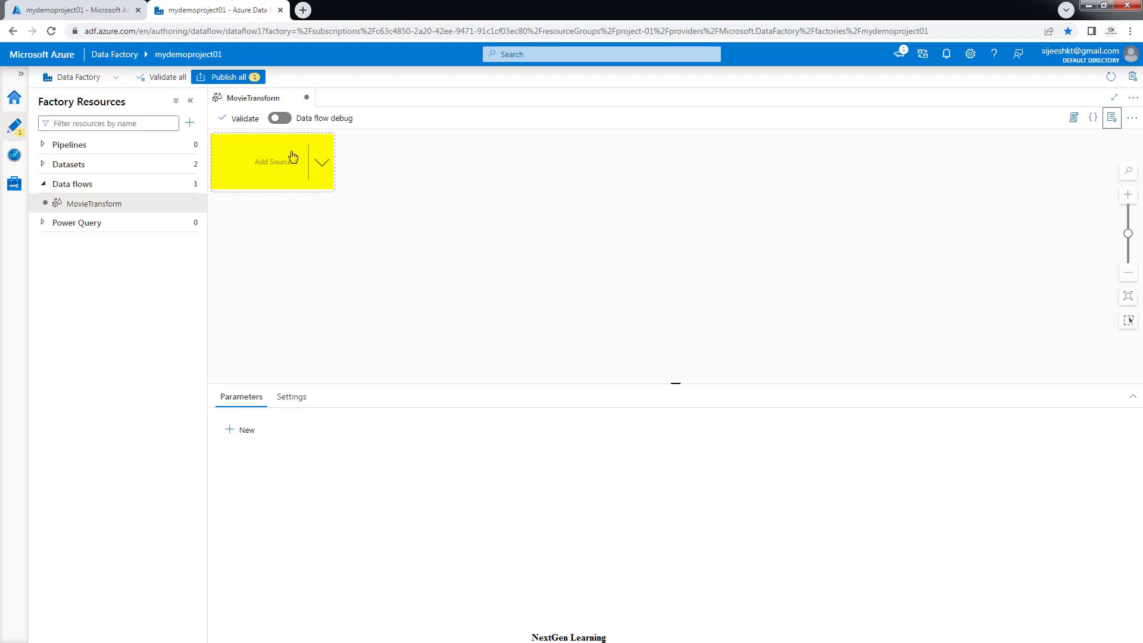
Add a source with output stream MovieSource, set to Dataset type reading MoviesSource
left_click(268, 168)
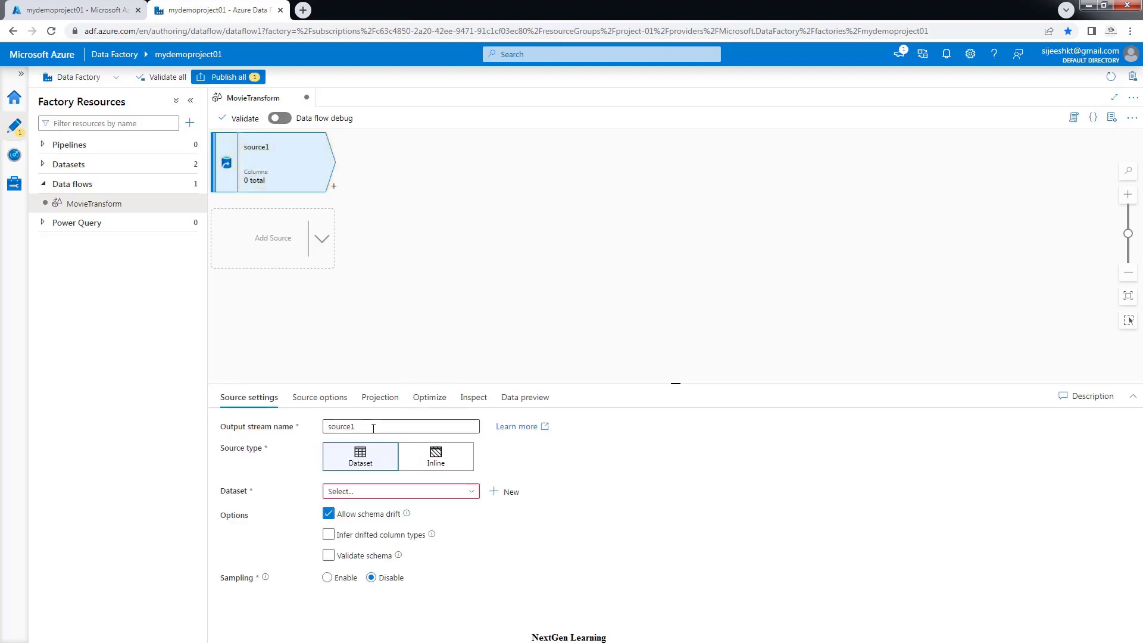
left_click_drag(373, 428, 321, 430)
key("BackSpace")
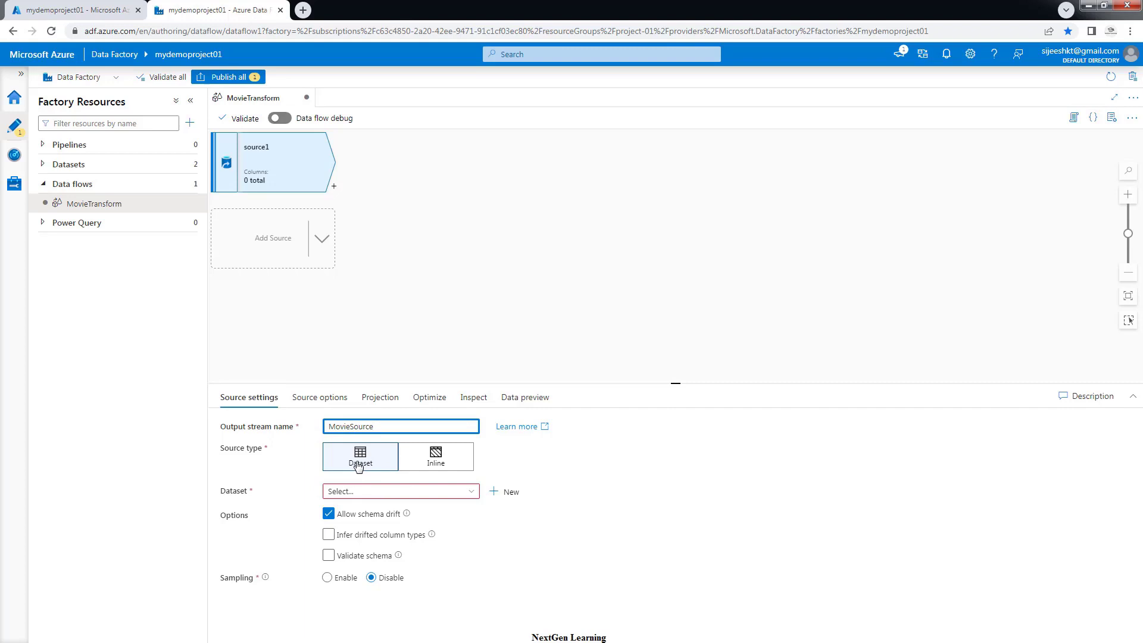
left_click(427, 462)
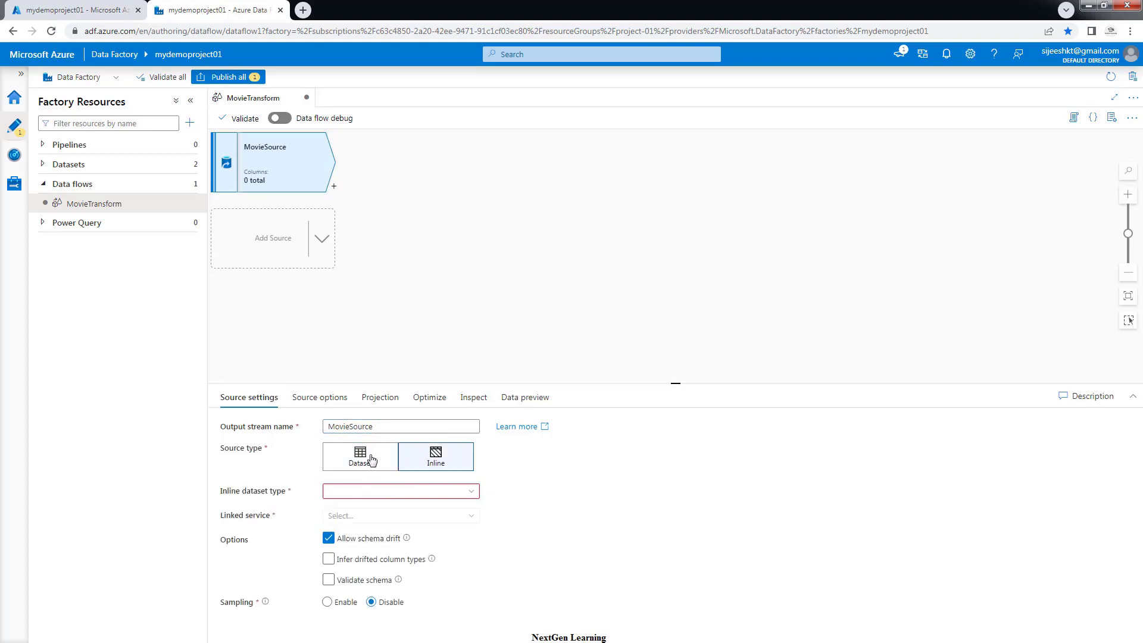
left_click(371, 460)
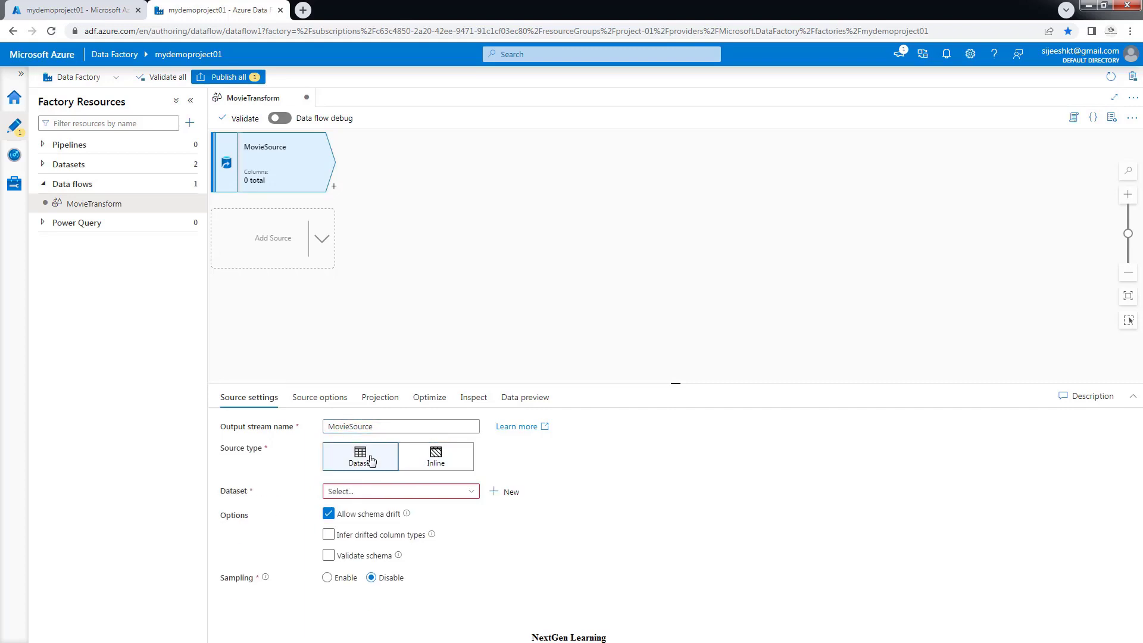
left_click(355, 494)
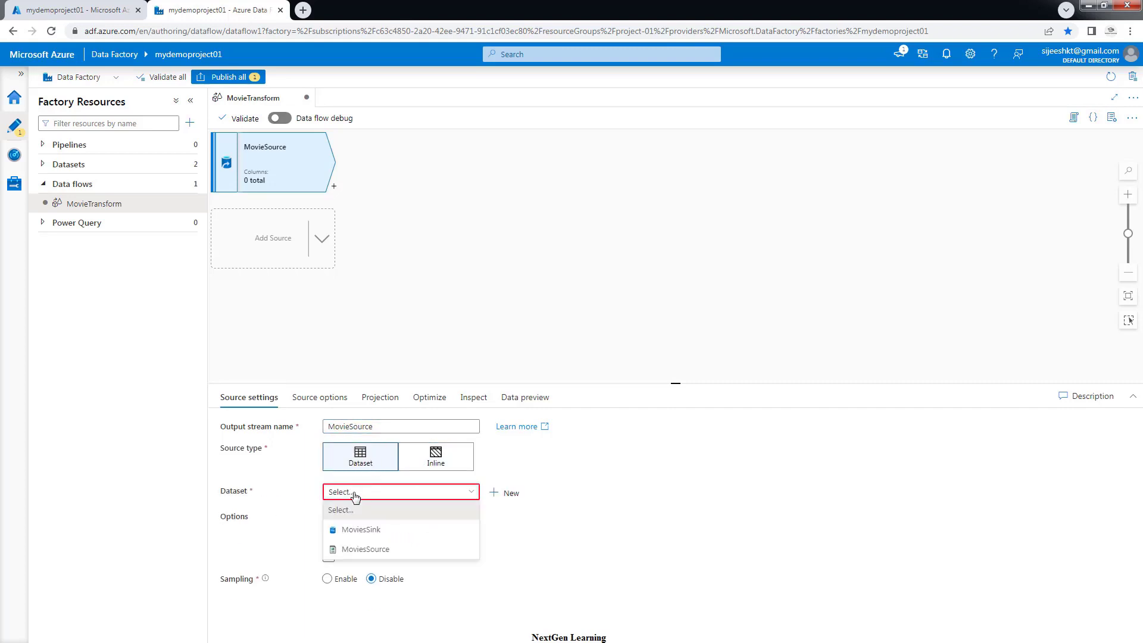
left_click(364, 551)
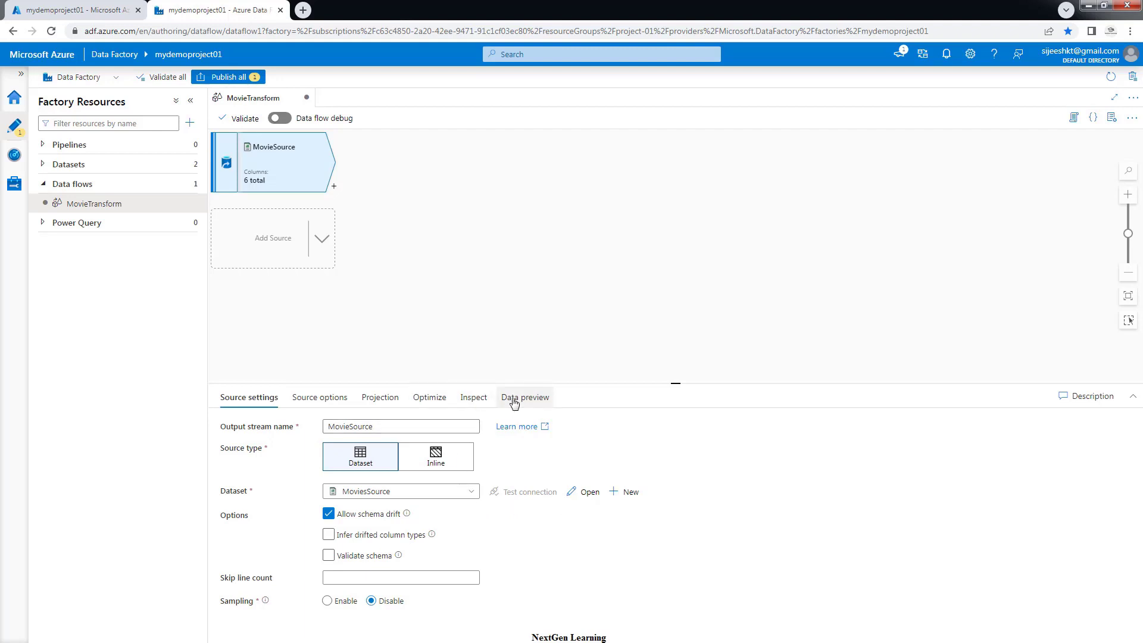
Enable data flow debug on AutoResolveIntegrationRuntime with a 1 hour time to live
left_click(286, 118)
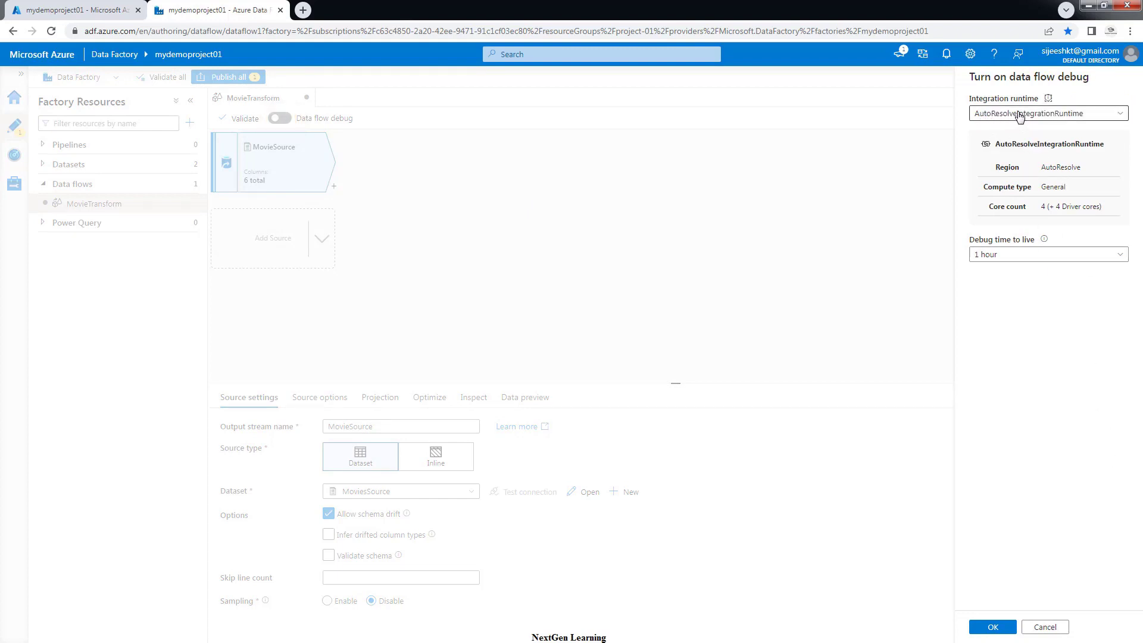
left_click(998, 258)
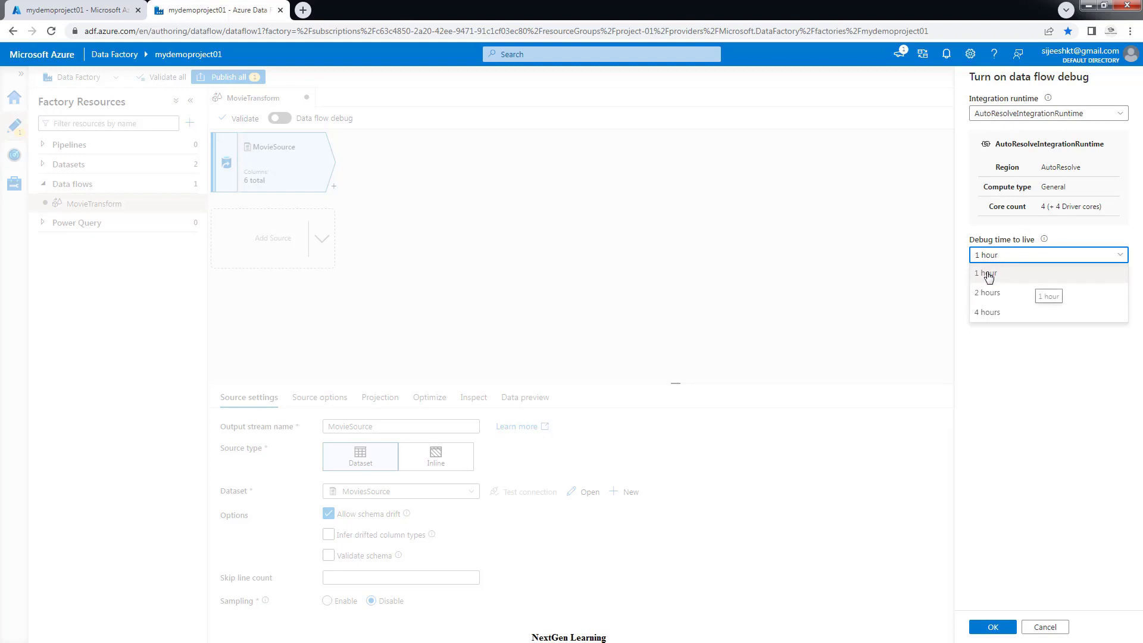
left_click(988, 276)
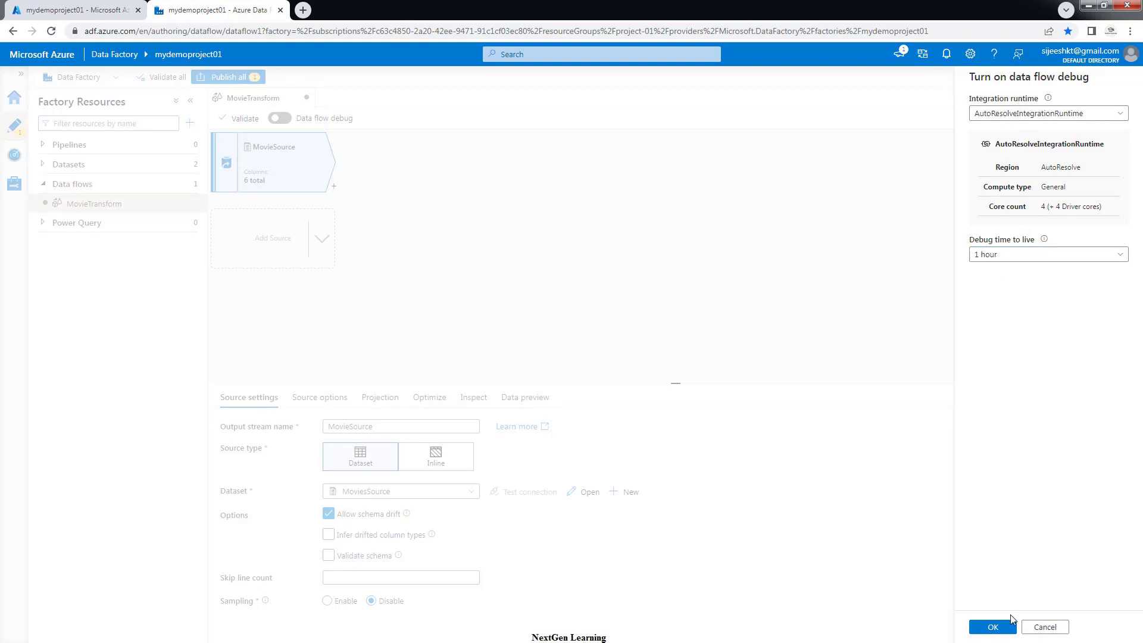
left_click(1000, 630)
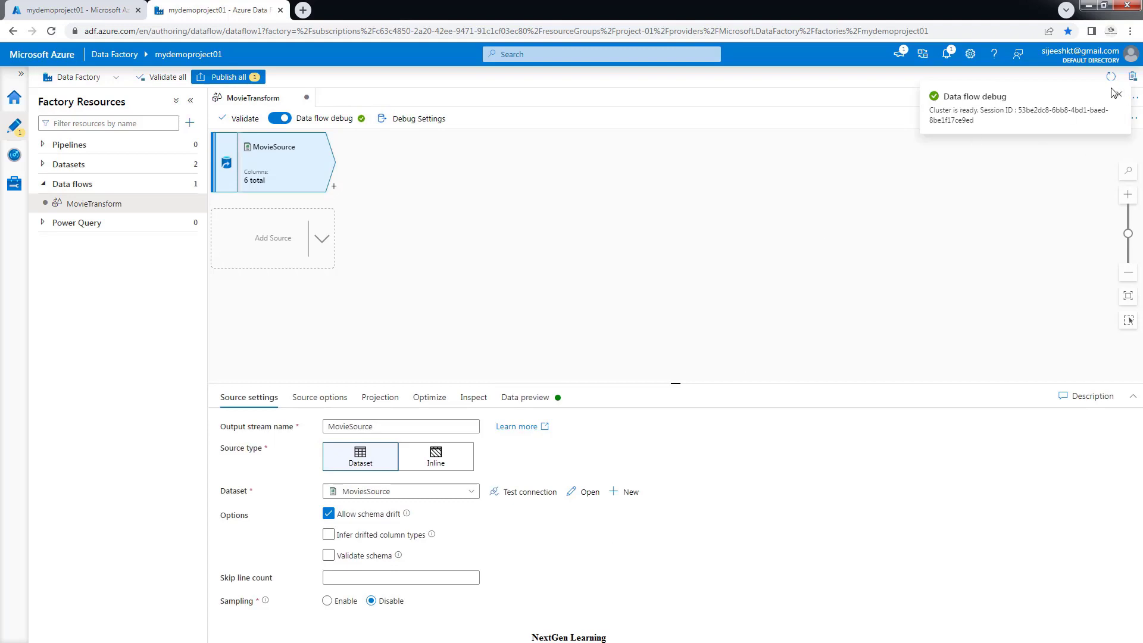
left_click(1121, 95)
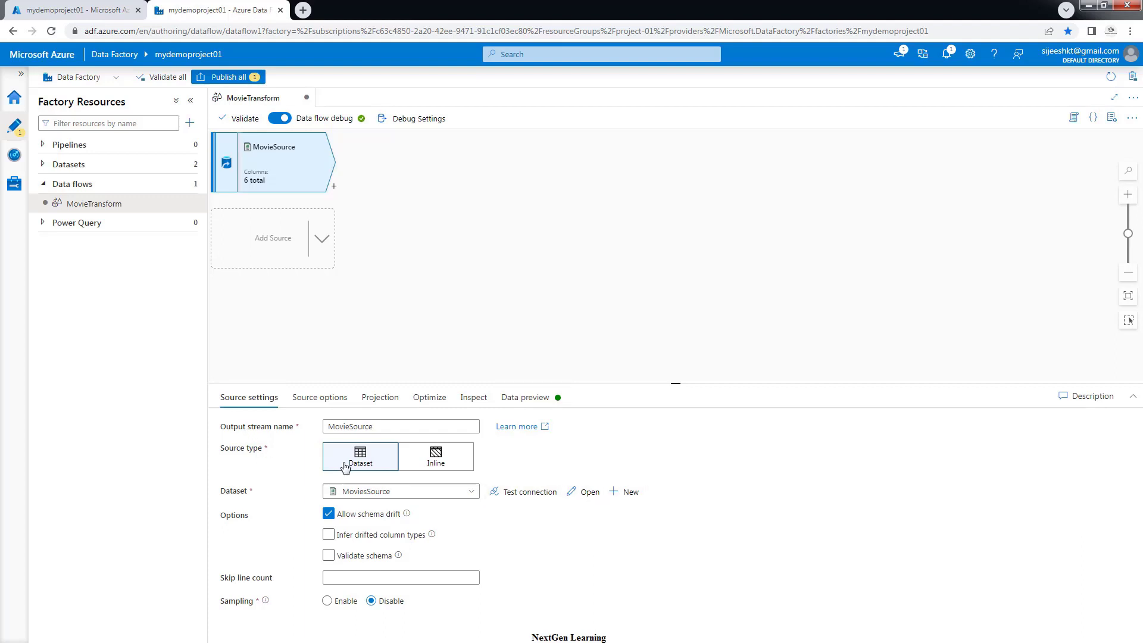
Test the MoviesSource dataset connection until it reports Connection successful
left_click(528, 494)
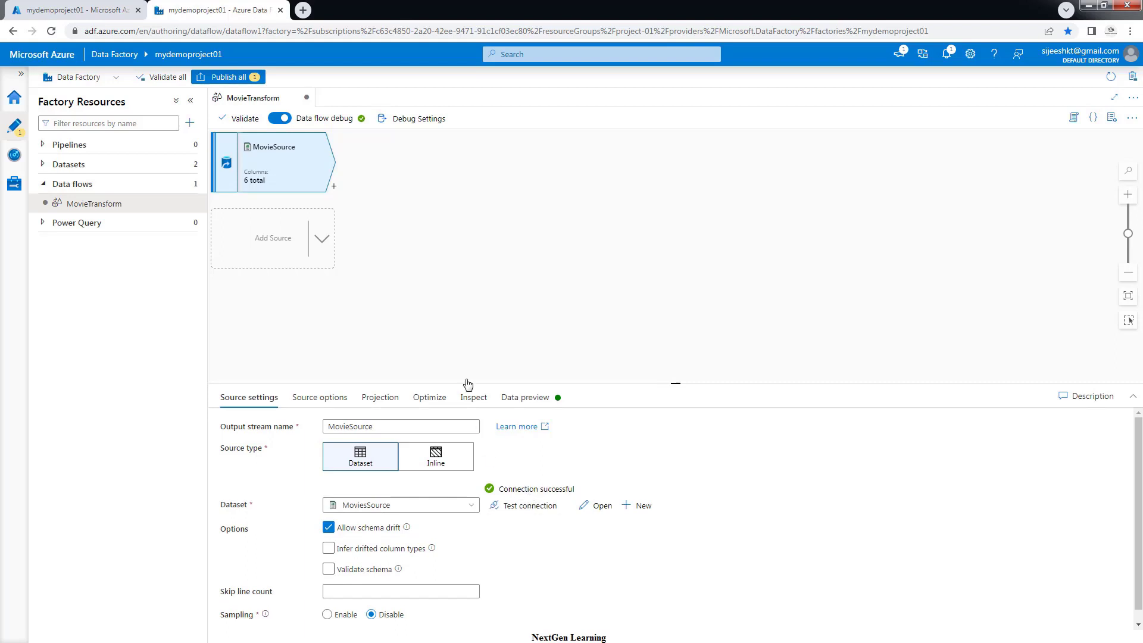
Refresh the MovieSource data preview and browse the 100 returned movie rows
left_click(526, 404)
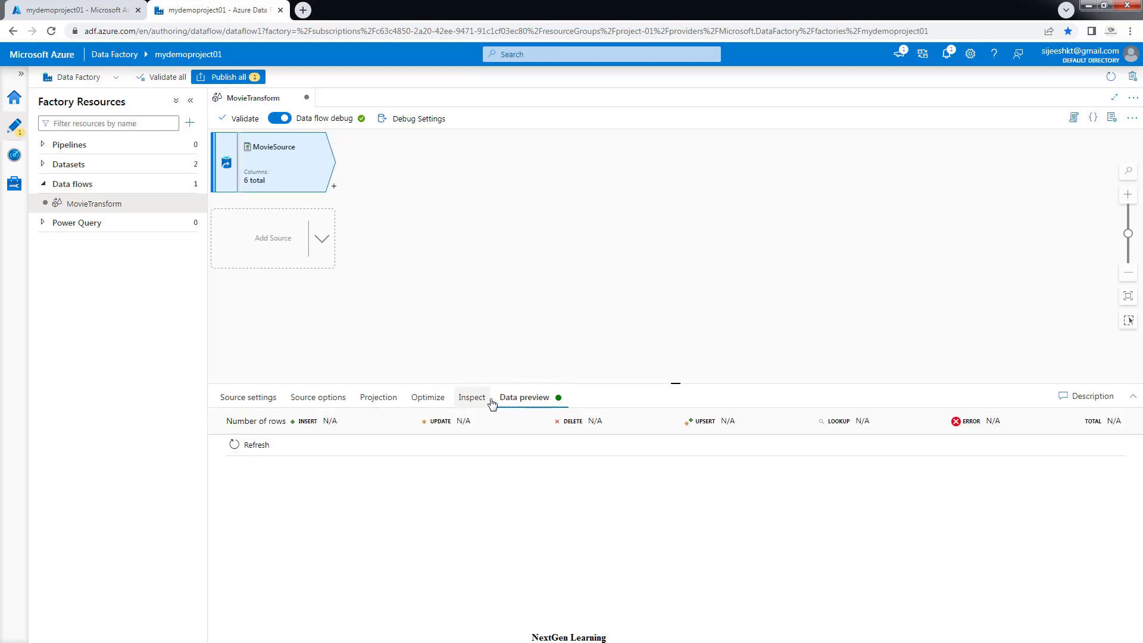
left_click(250, 449)
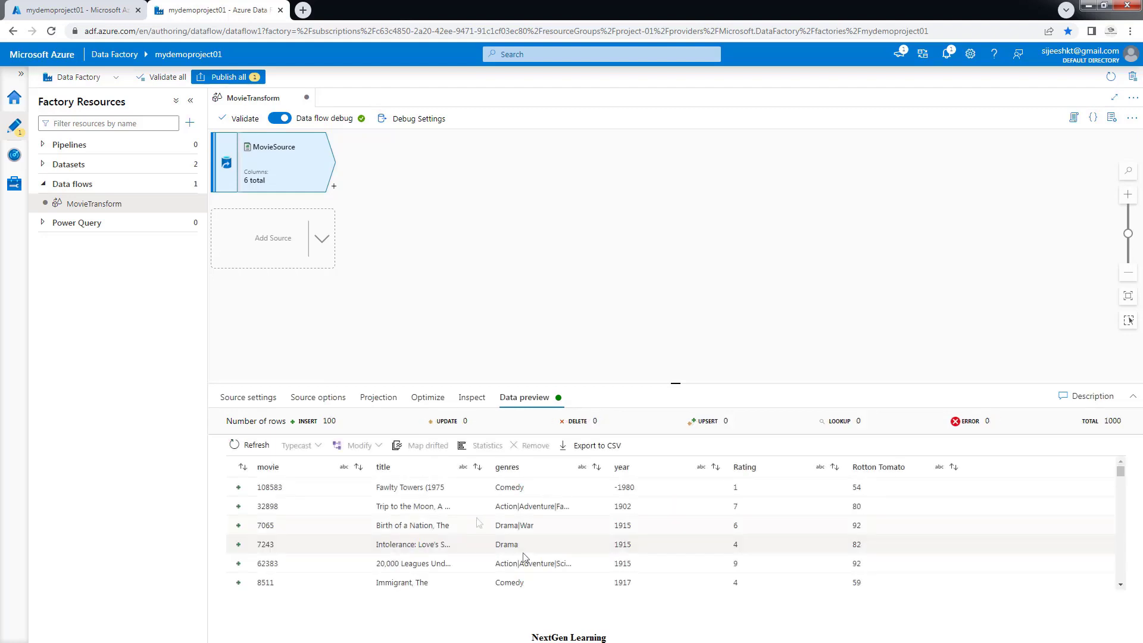
scroll(477, 523, "down", 5)
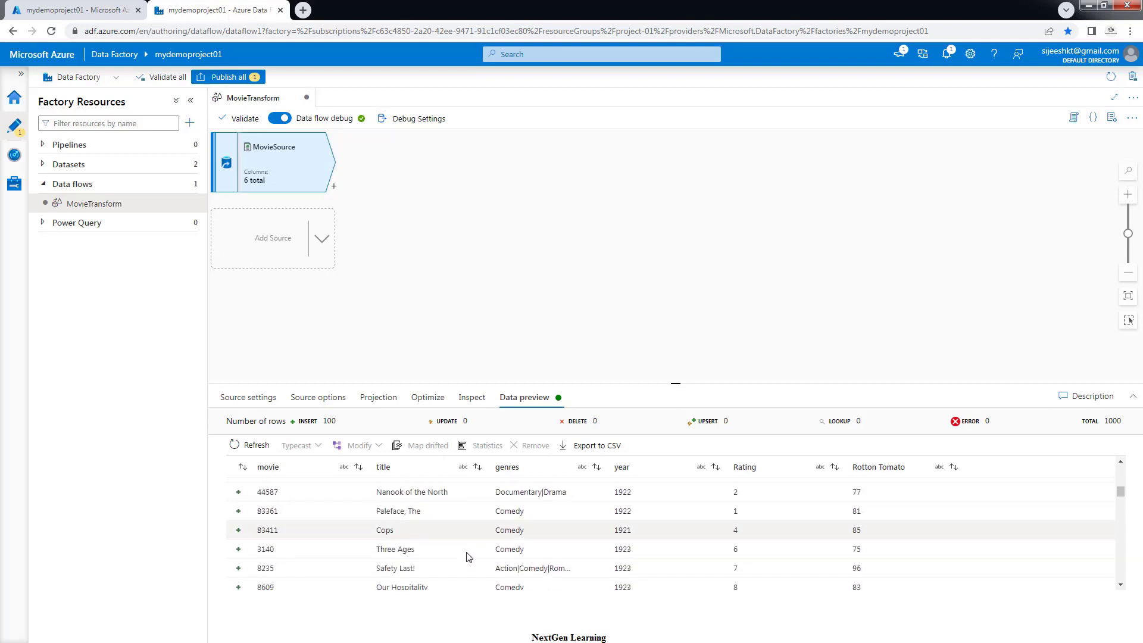
scroll(466, 559, "up", 5)
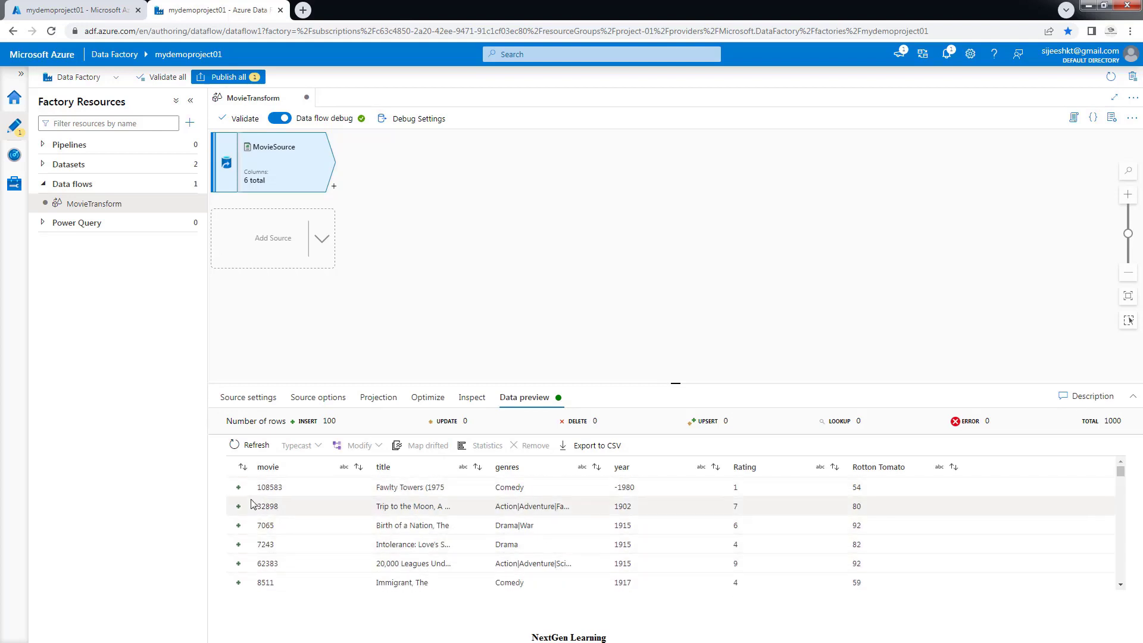
scroll(519, 517, "down", 20)
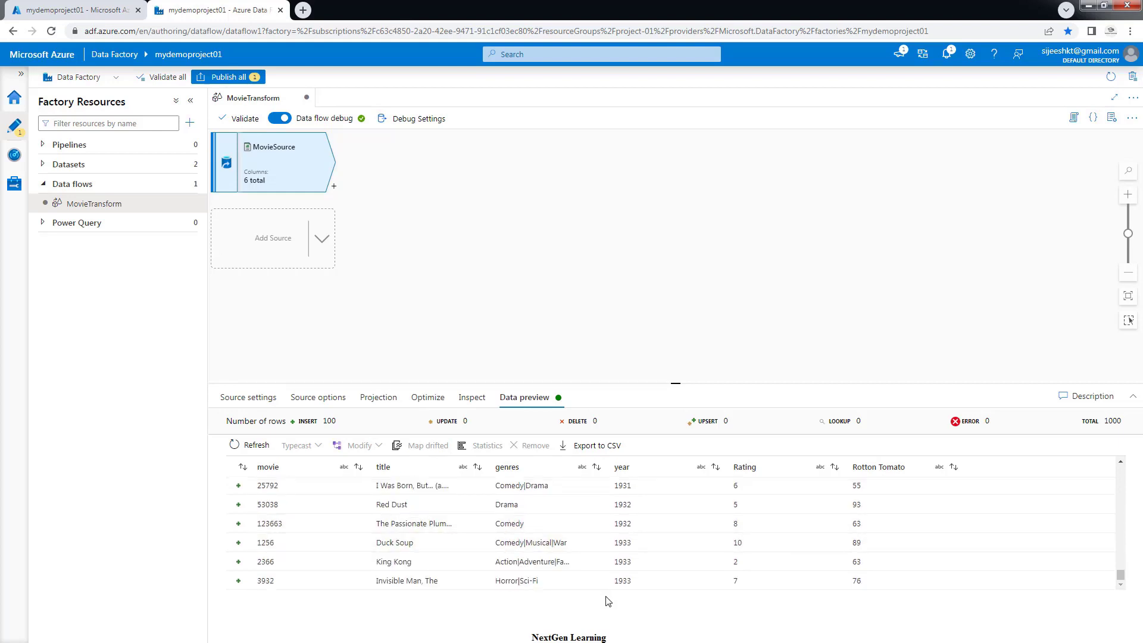
scroll(793, 583, "up", 2)
scroll(792, 587, "up", 20)
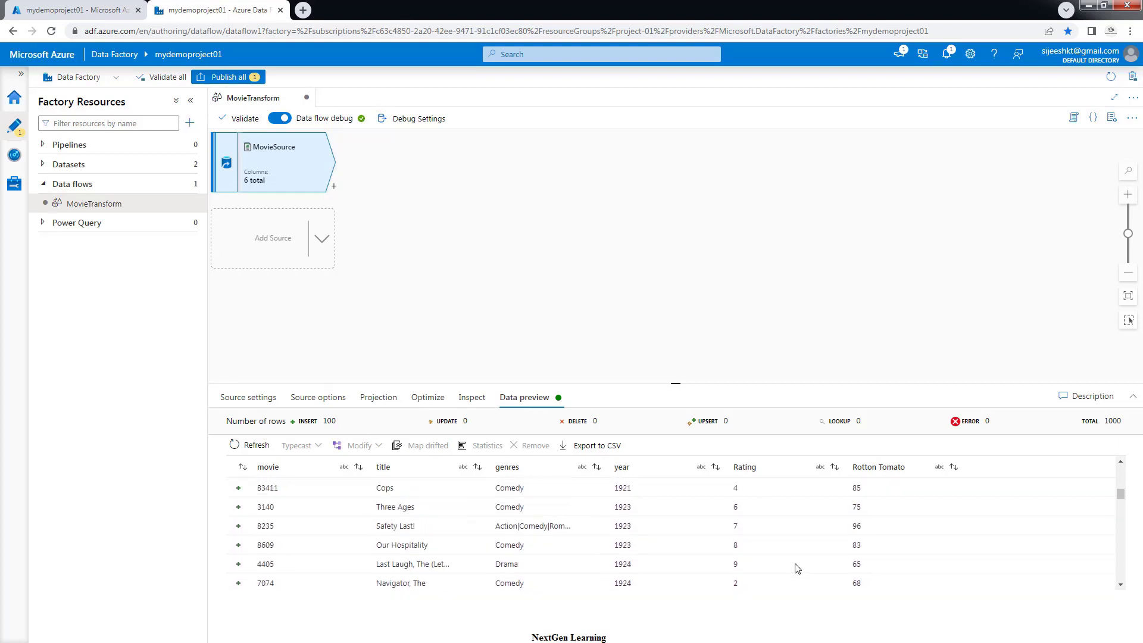
scroll(755, 492, "up", 2)
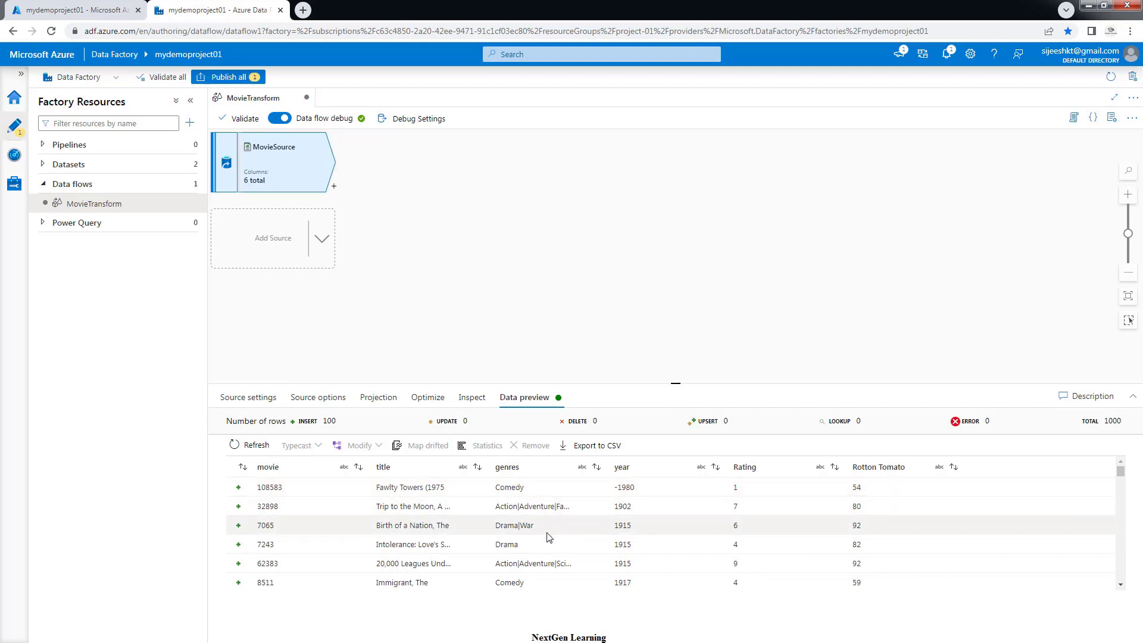
scroll(559, 536, "down", 3)
scroll(581, 537, "down", 3)
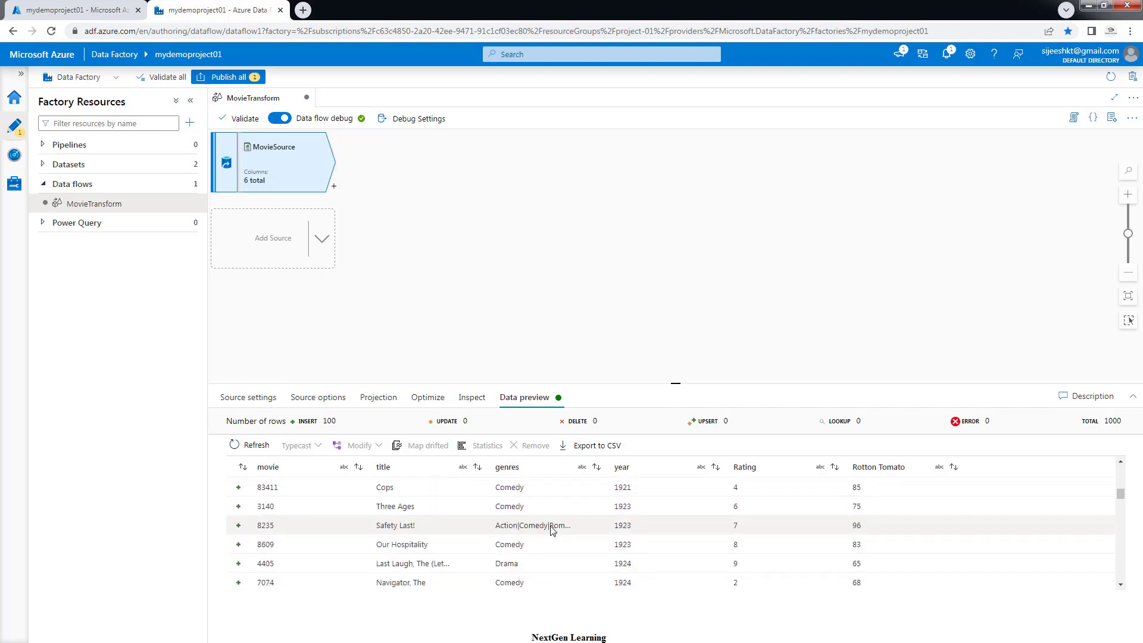
left_click(471, 399)
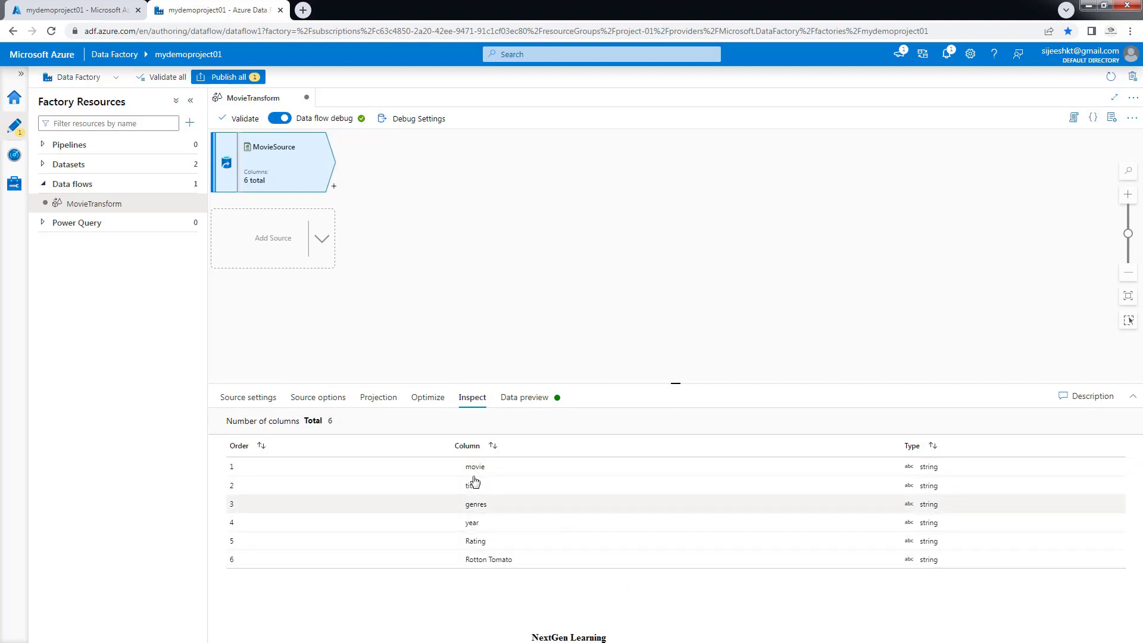
left_click(428, 397)
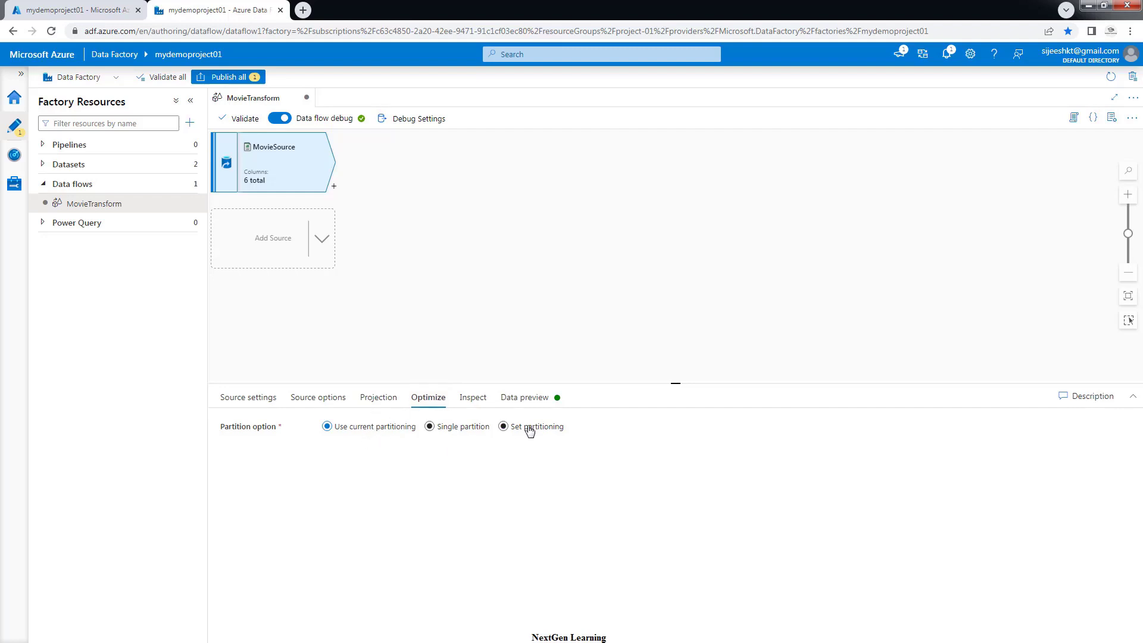
left_click(377, 400)
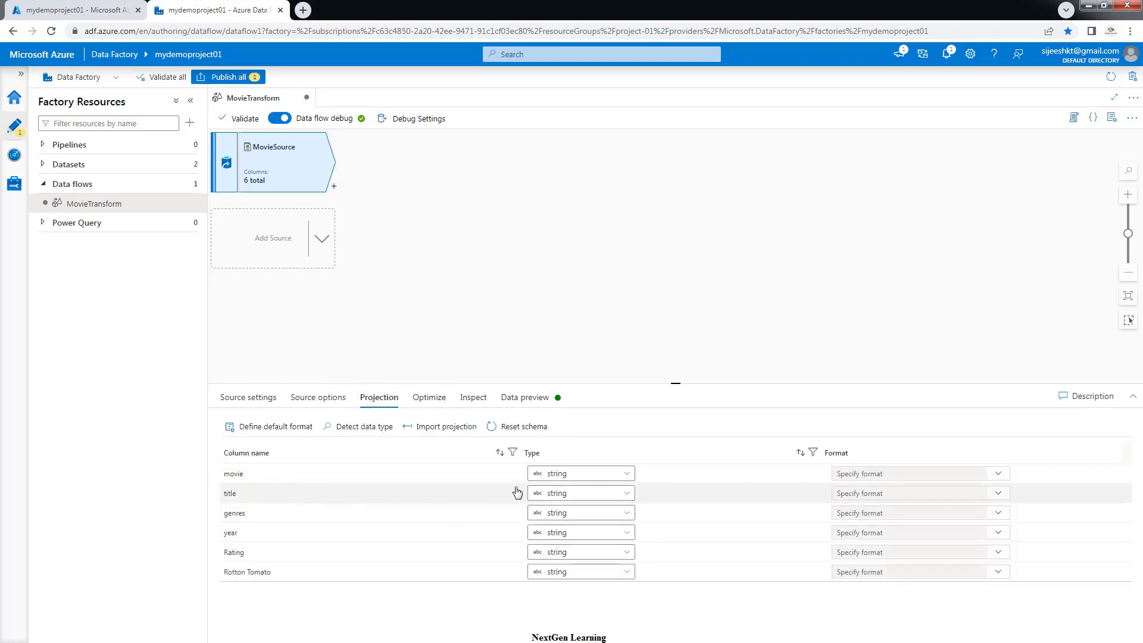
left_click(587, 474)
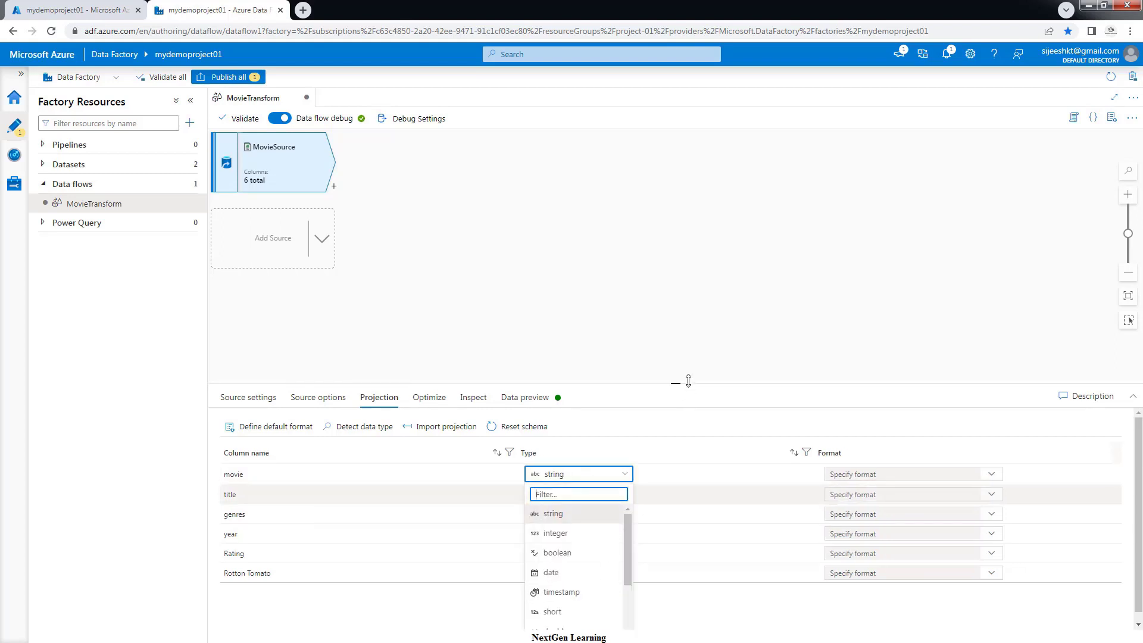
left_click(760, 325)
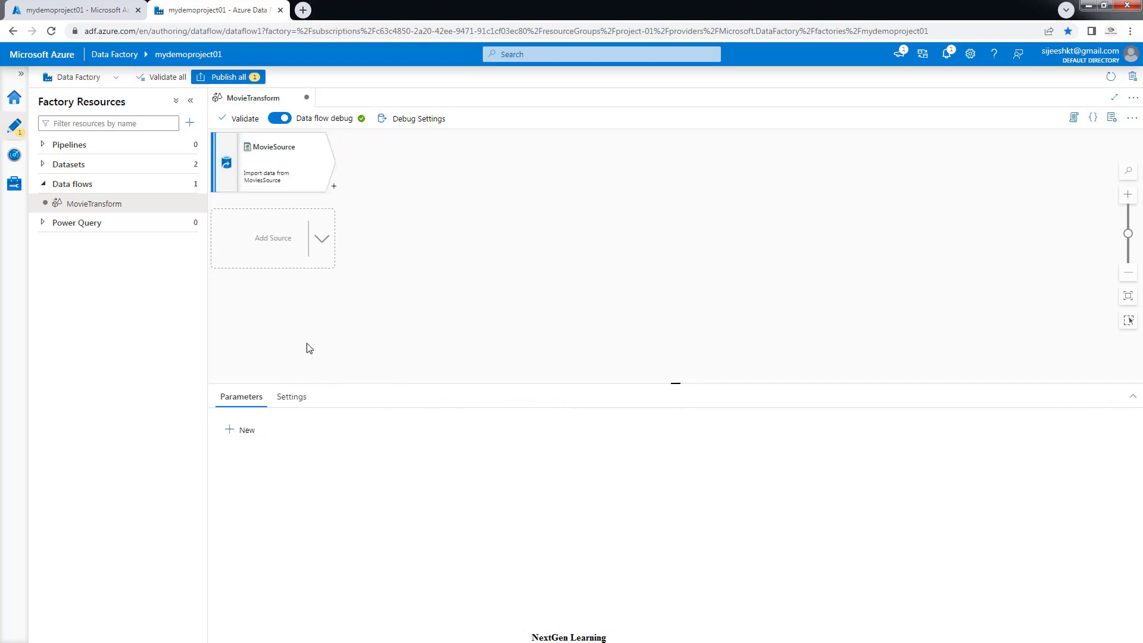
left_click(279, 150)
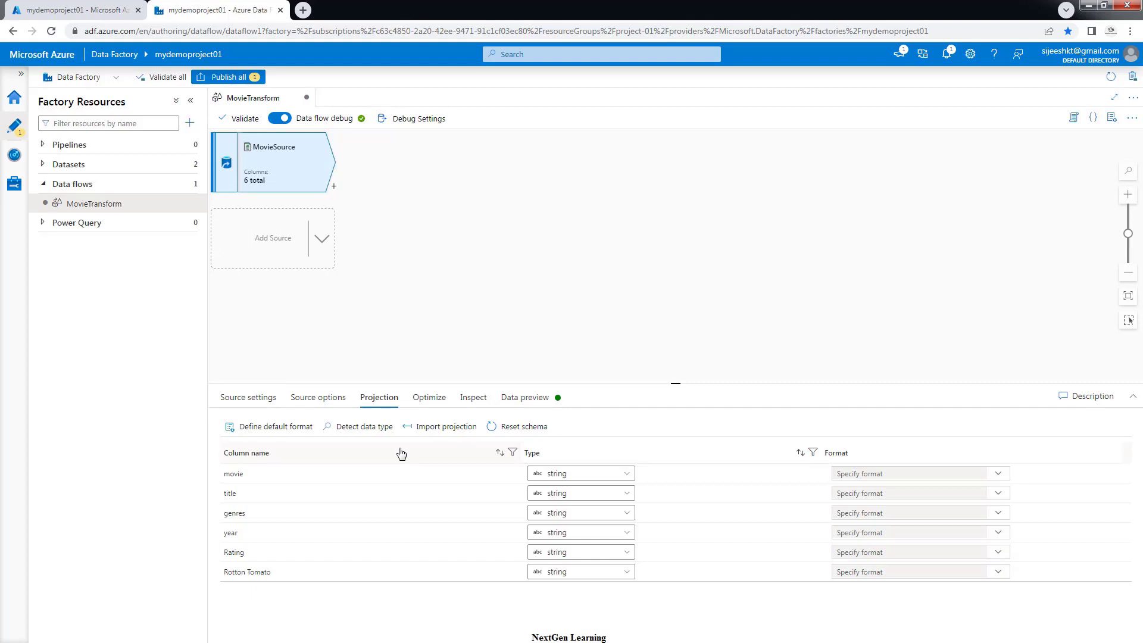
left_click(428, 400)
left_click(472, 399)
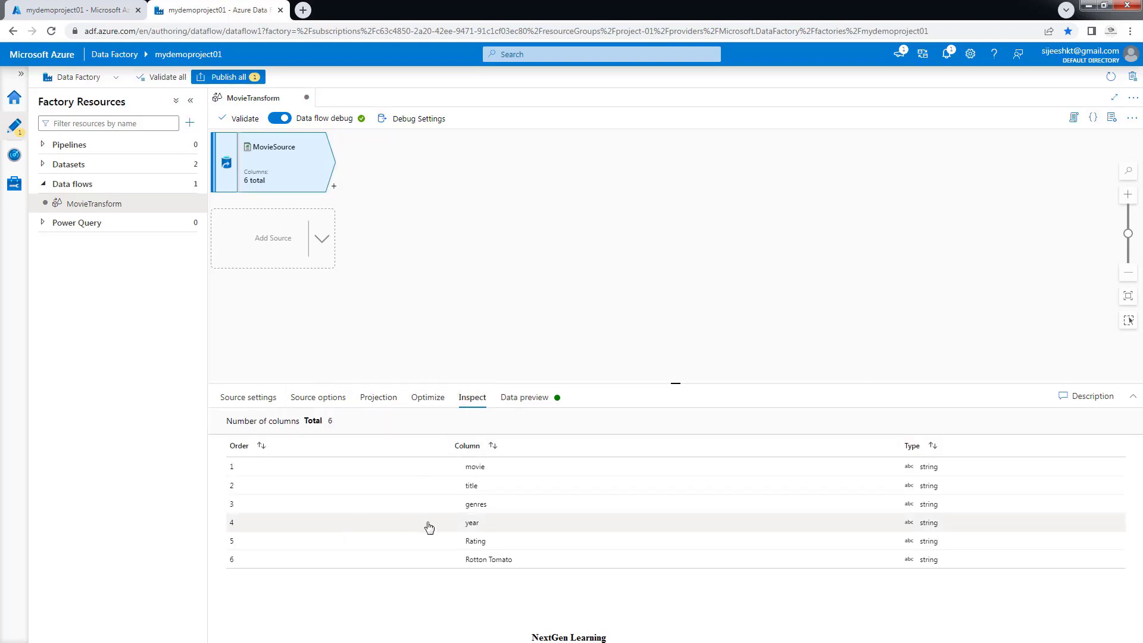
left_click(535, 399)
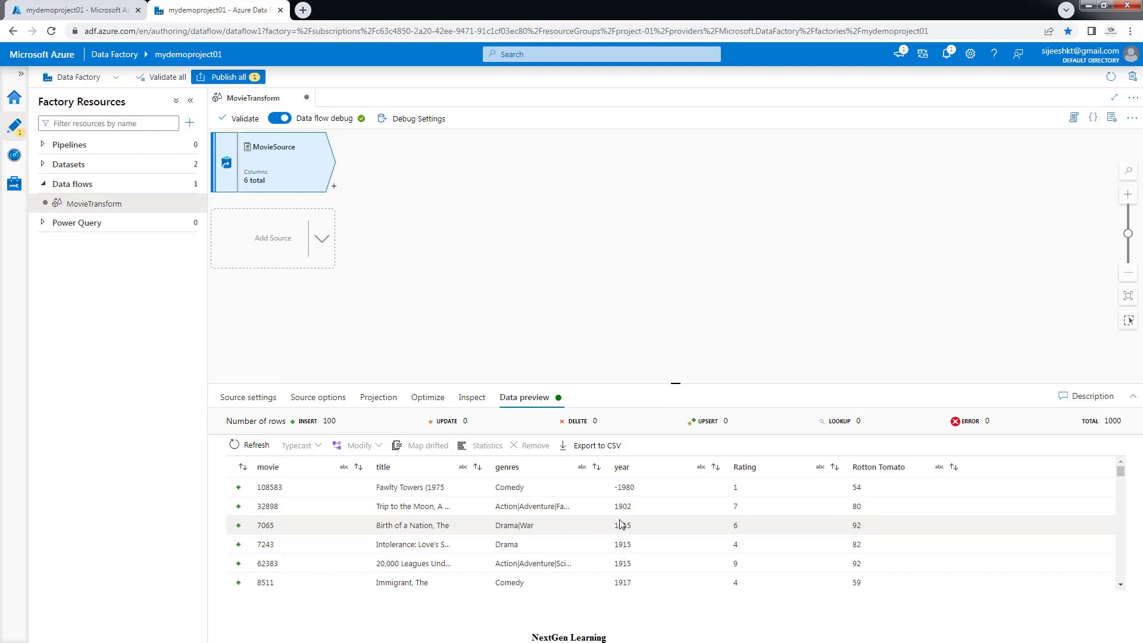
scroll(620, 540, "down", 3)
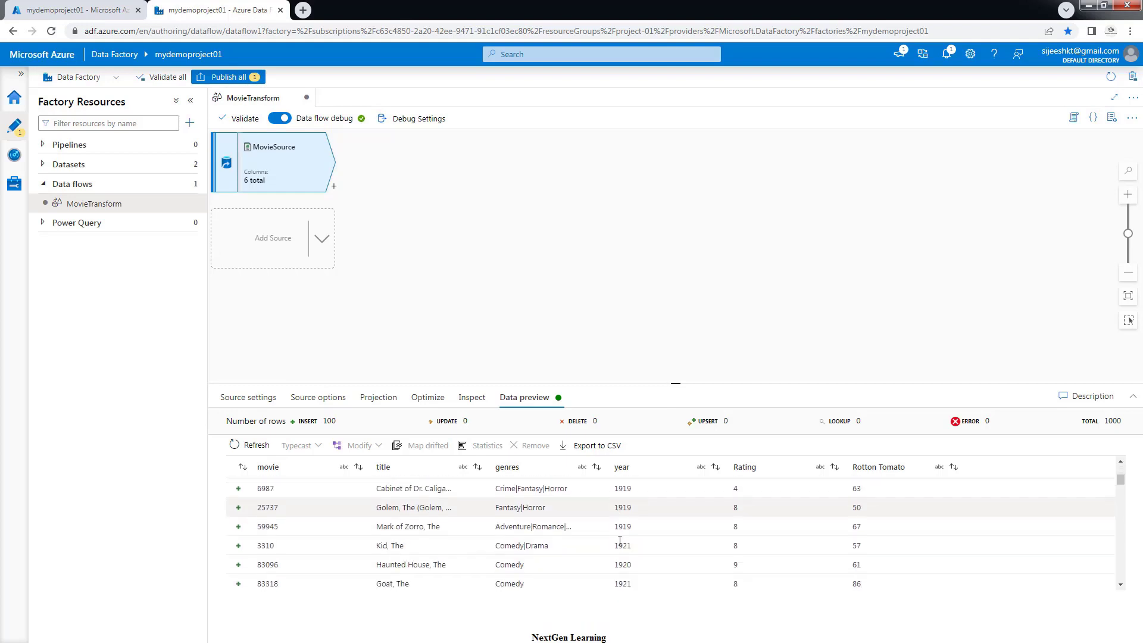
scroll(620, 540, "down", 5)
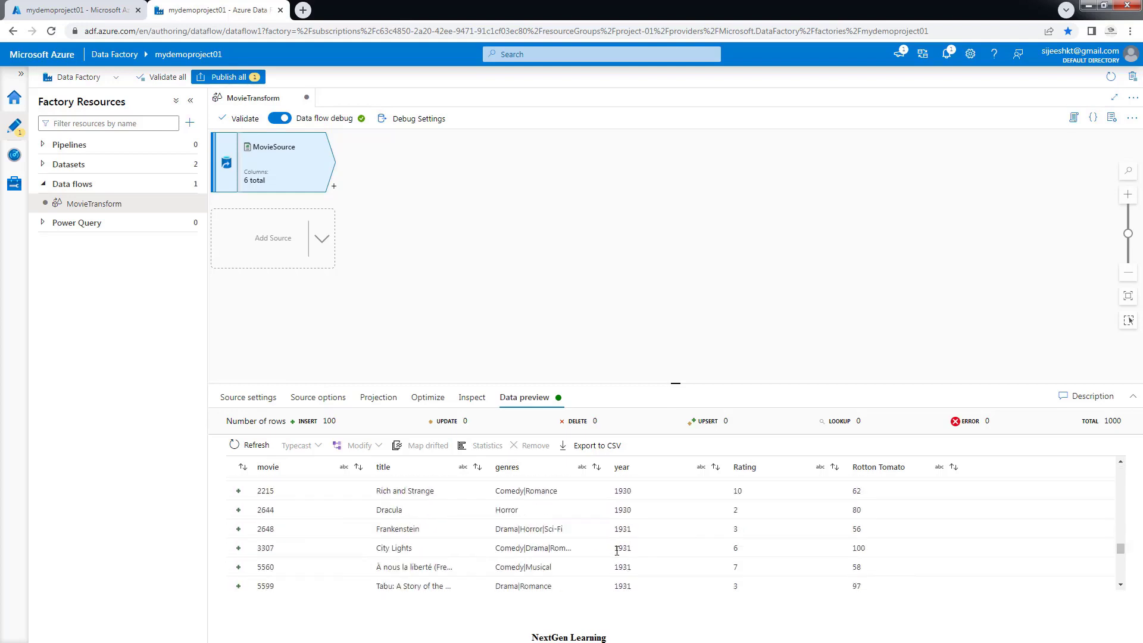
scroll(616, 550, "down", 2)
scroll(618, 553, "up", 5)
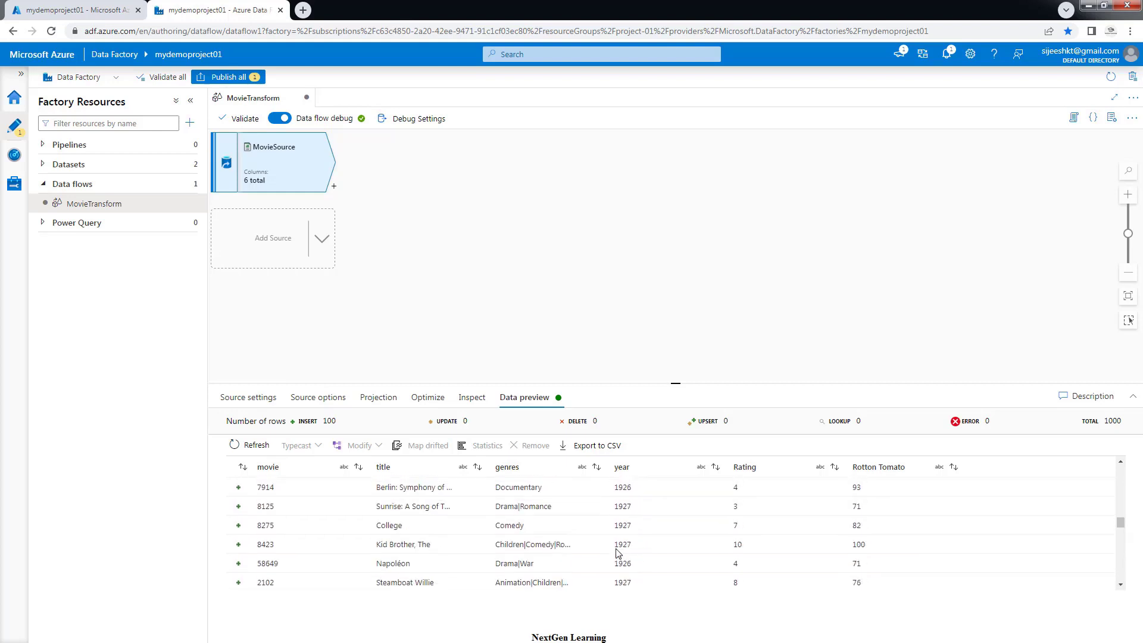
scroll(616, 552, "up", 5)
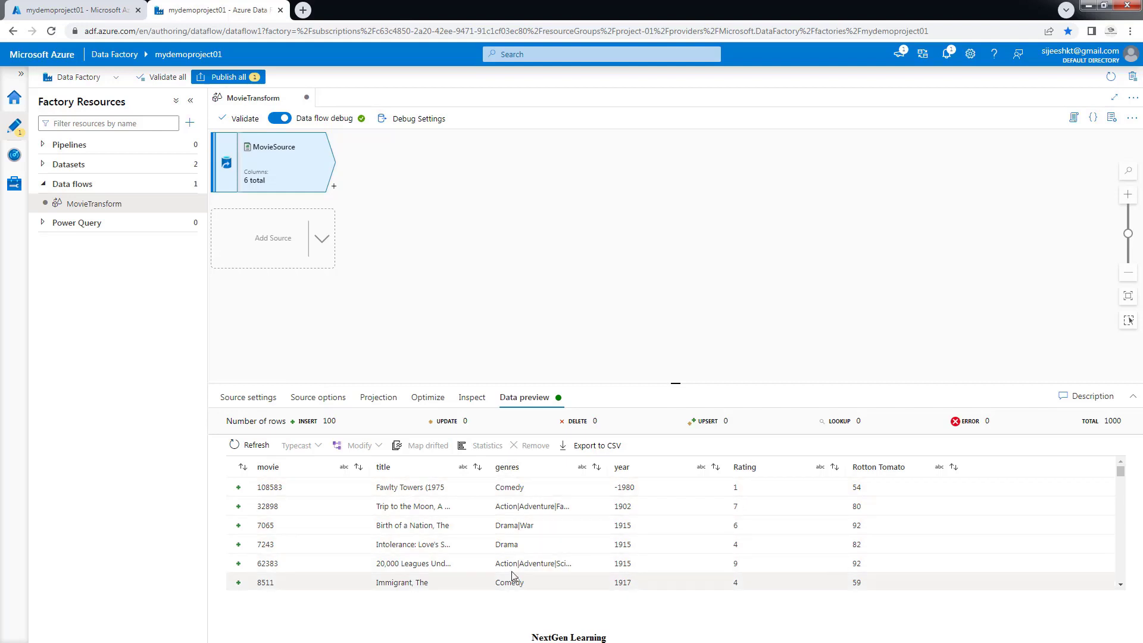
scroll(500, 556, "down", 5)
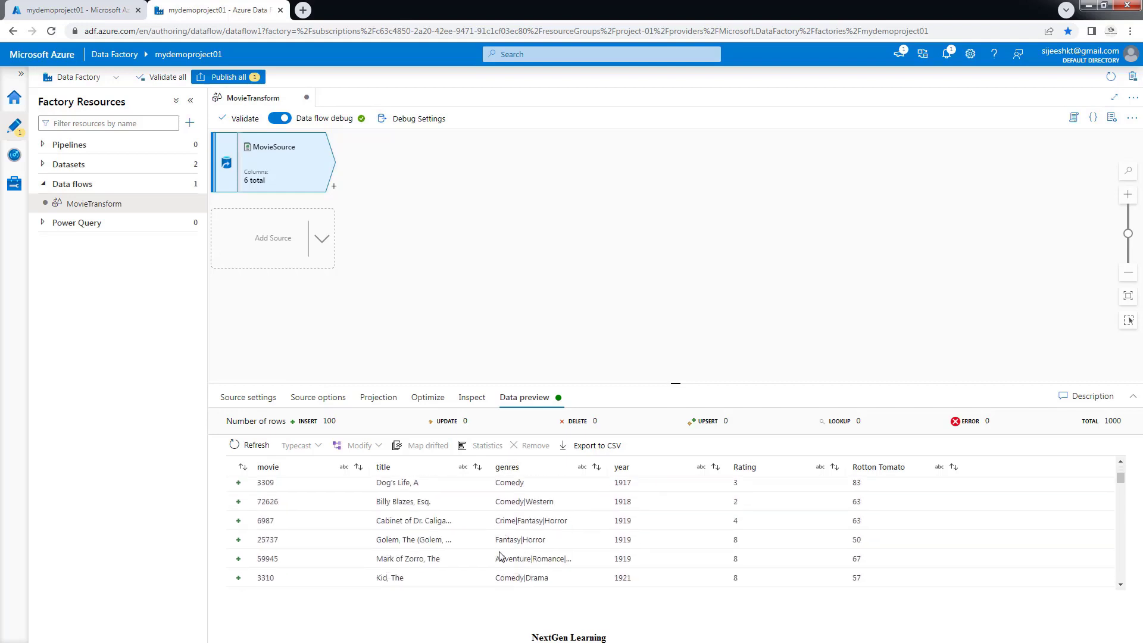
scroll(500, 570, "up", 3)
Add a Filter transformation after MovieSource
left_click(334, 188)
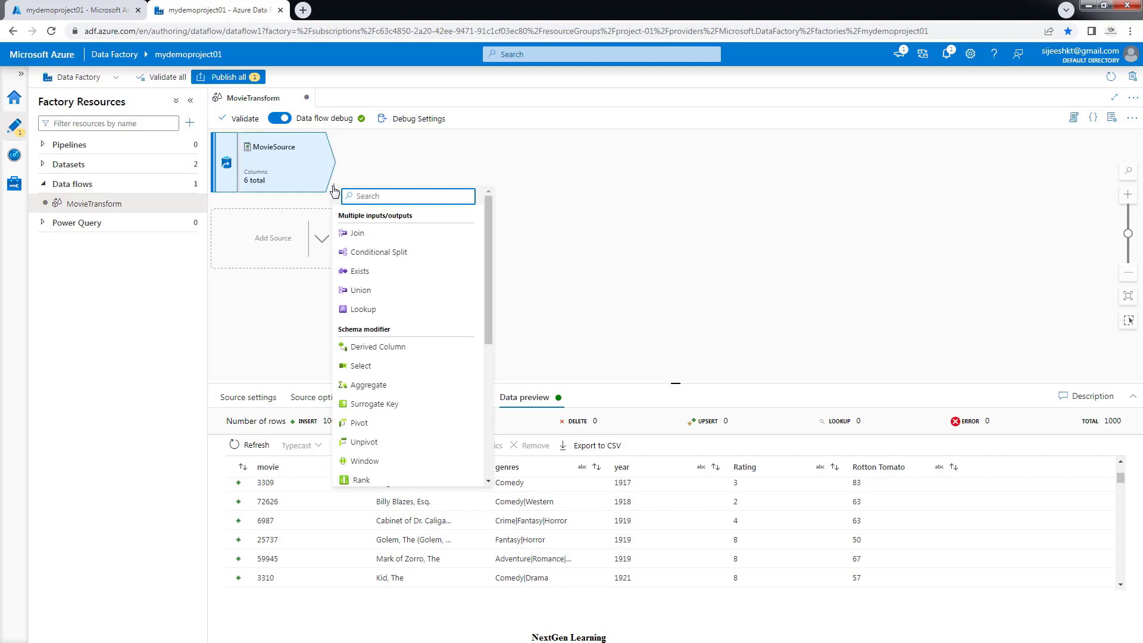
type("fil")
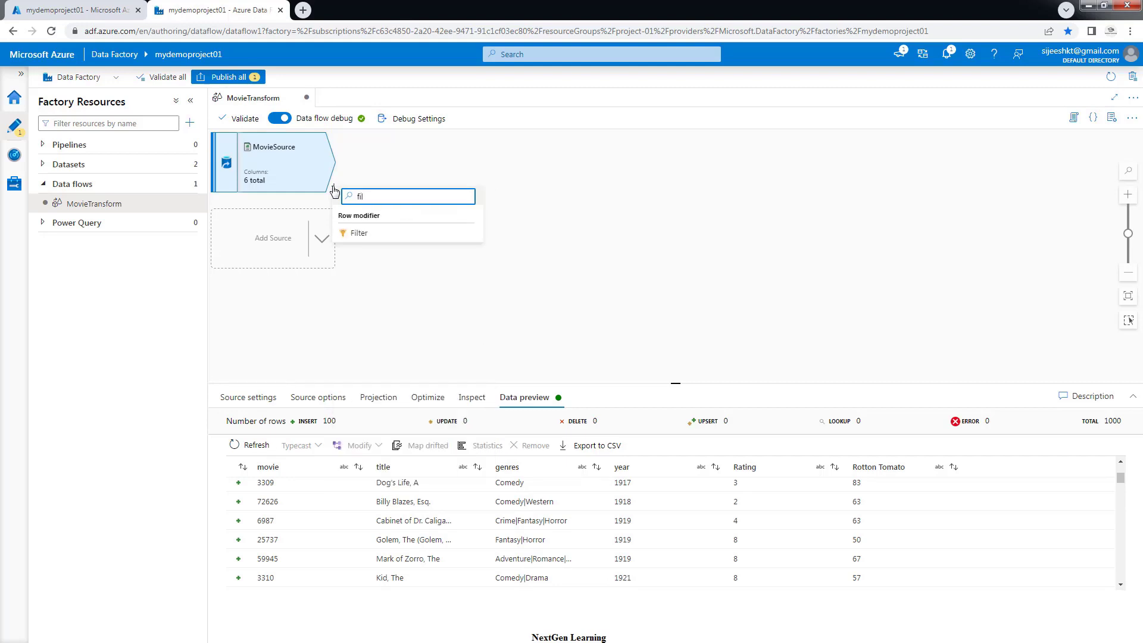
left_click(361, 234)
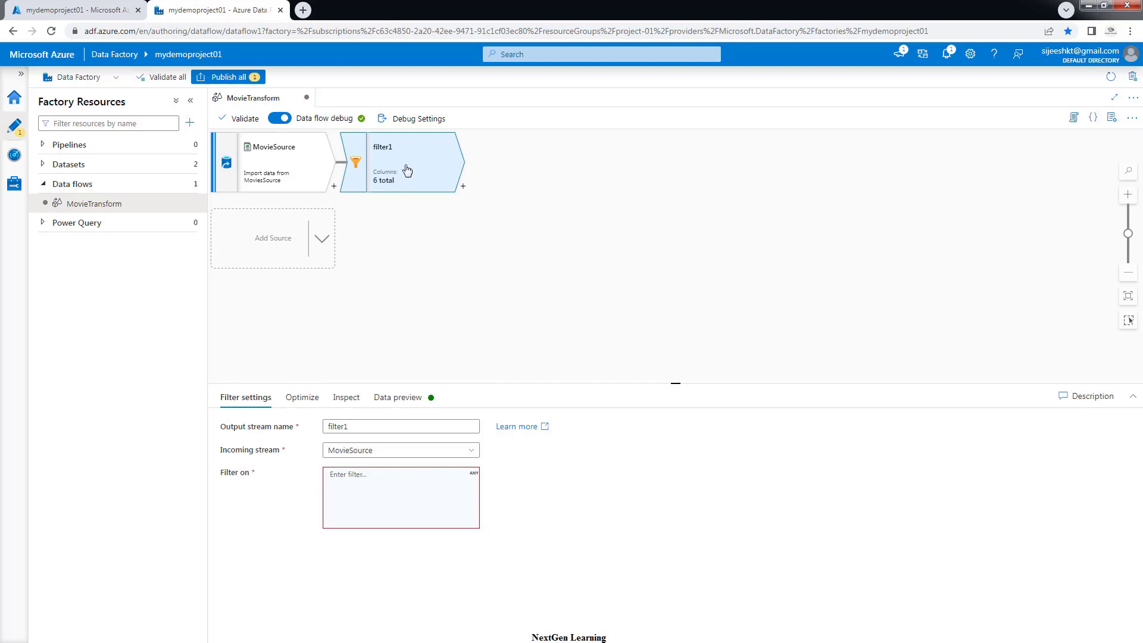
Name the filter FilterMovies, keeping MovieSource as its incoming stream
double_click(339, 426)
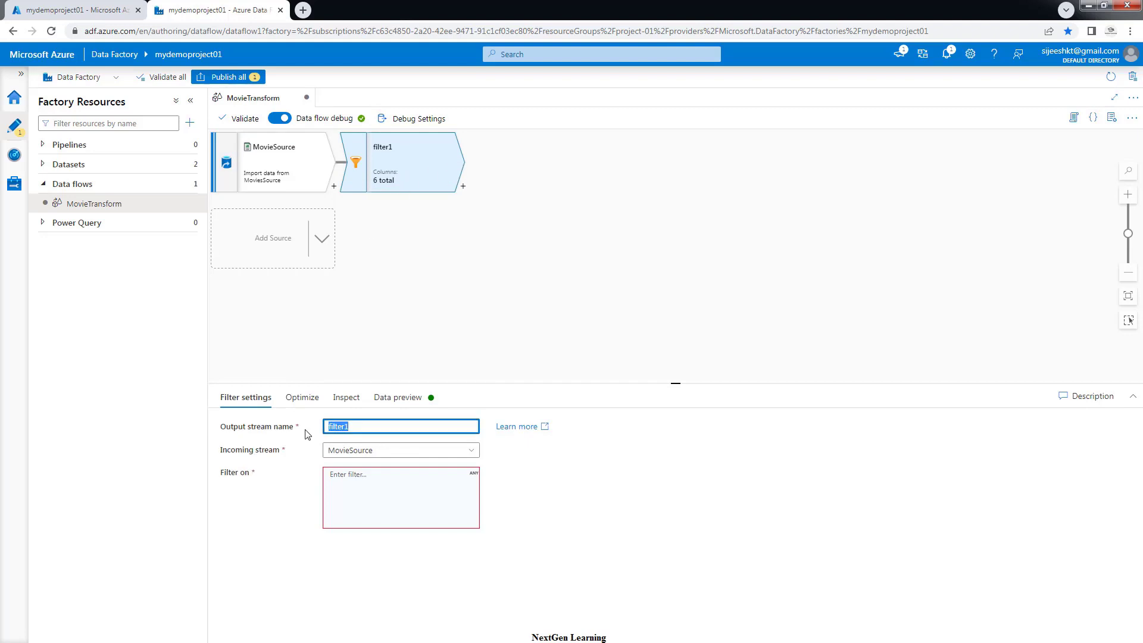
type("FilterMovies")
left_click(348, 456)
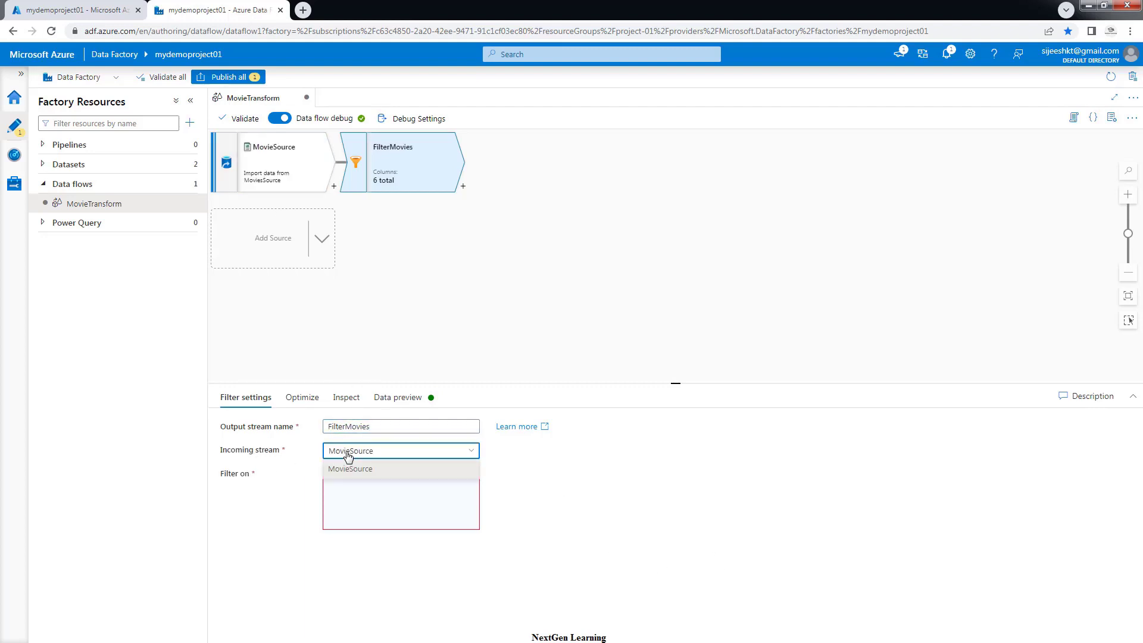
left_click(349, 456)
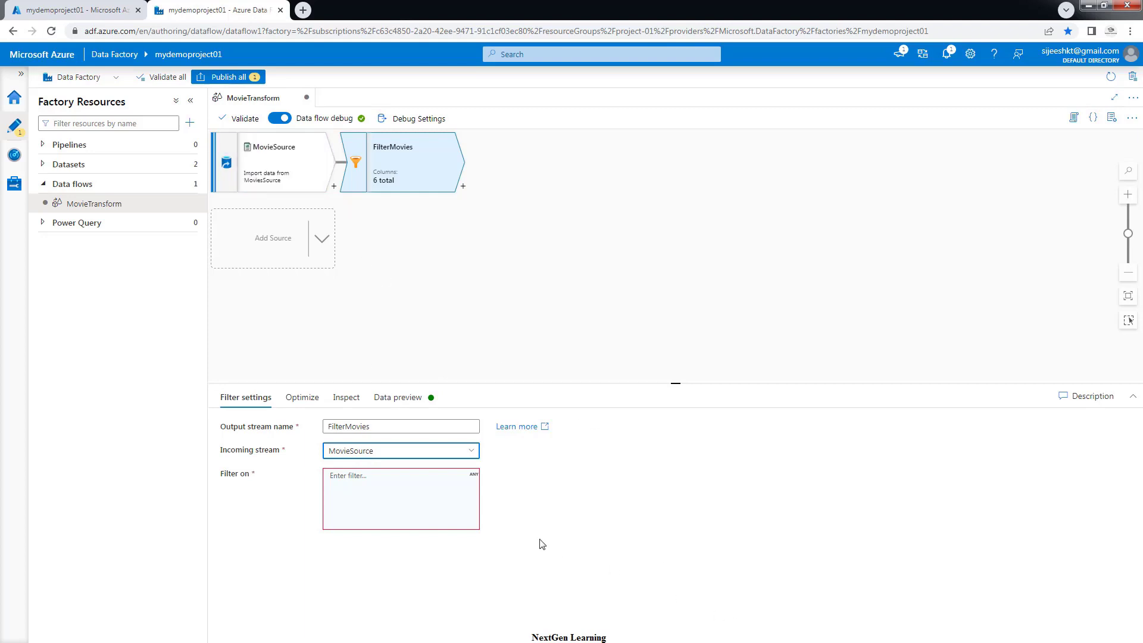
left_click(355, 498)
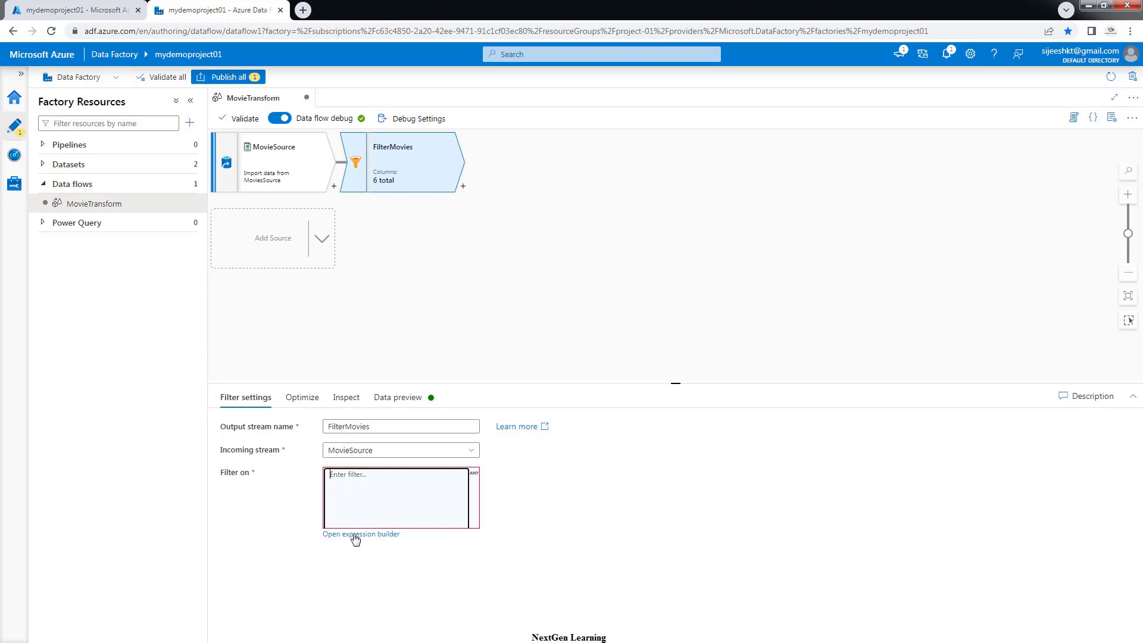
Open the expression builder for the Filter on condition and delete the abs() placeholder
left_click(355, 535)
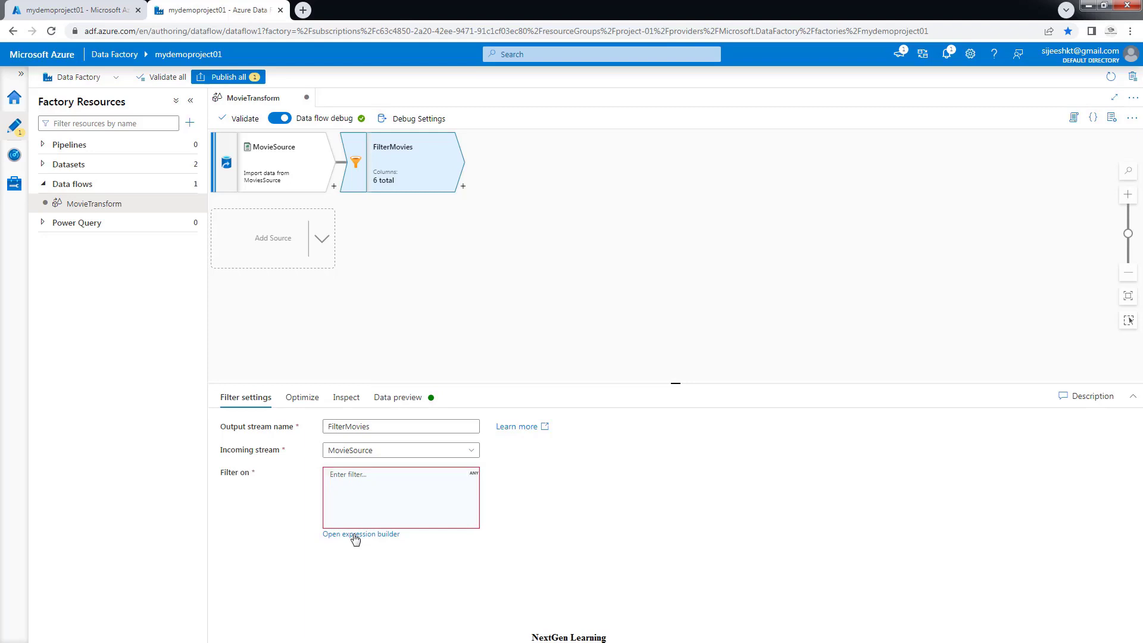
left_click(361, 504)
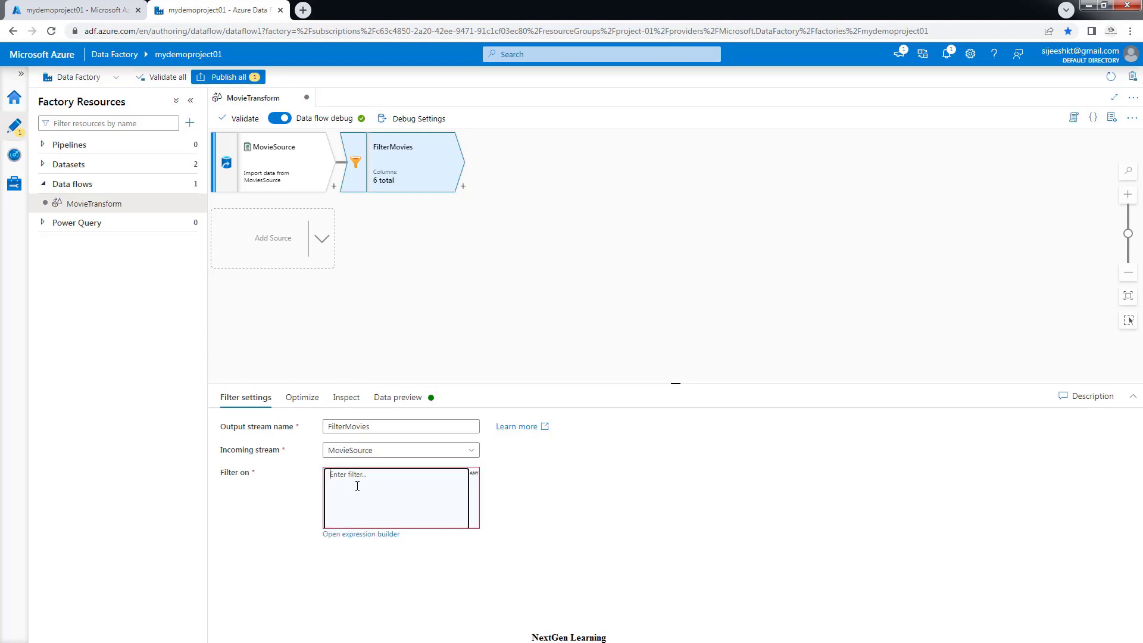
left_click(385, 538)
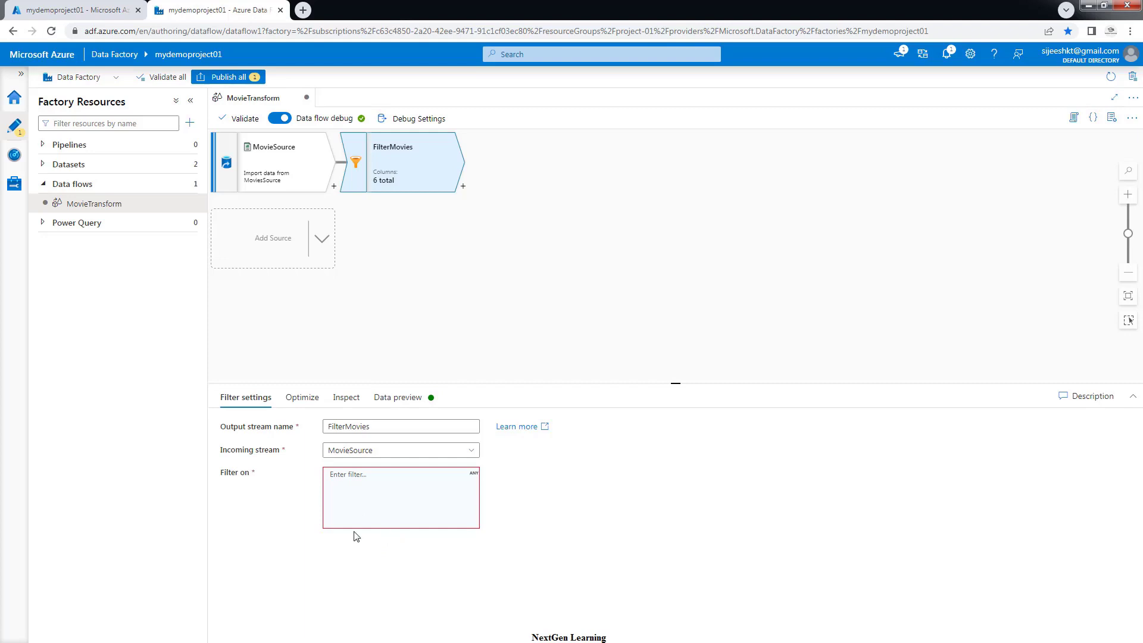
left_click(381, 485)
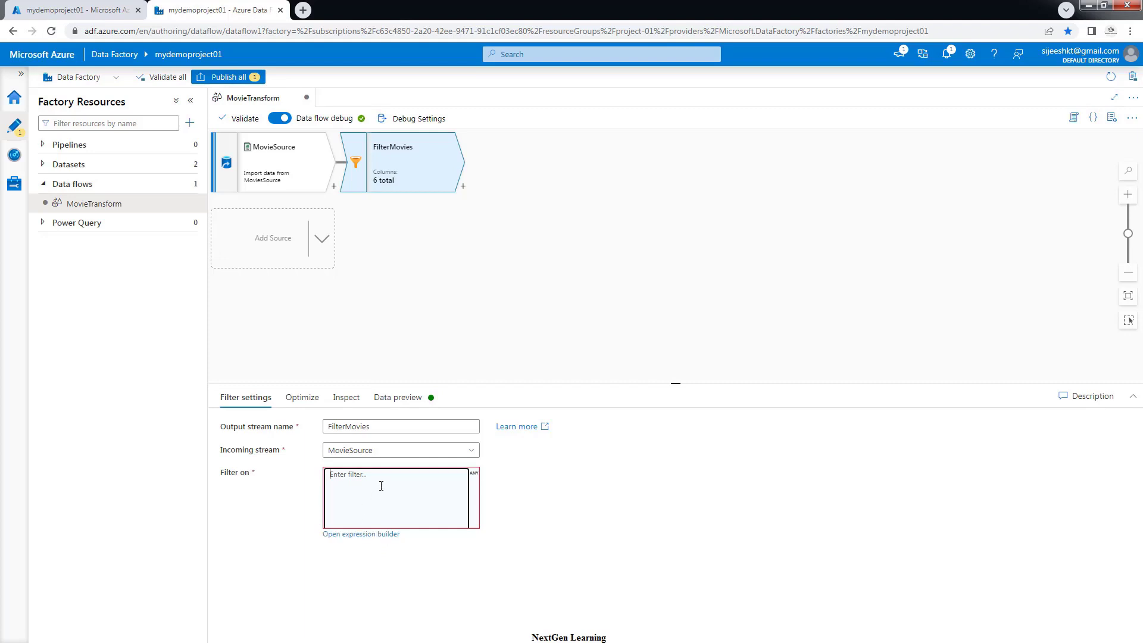
left_click(330, 535)
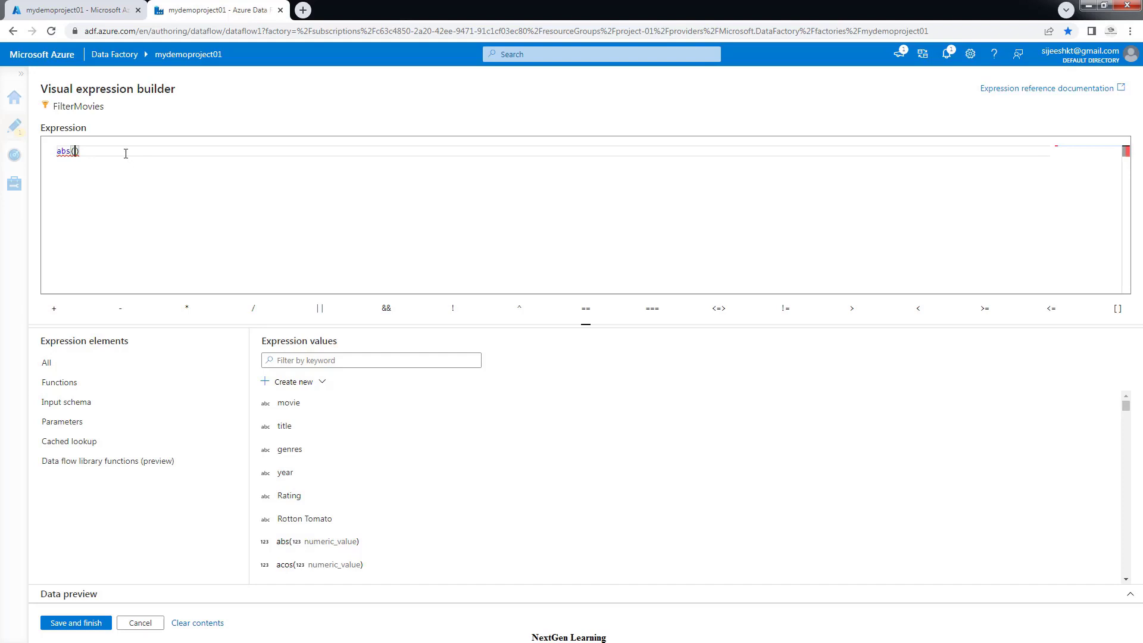
left_click_drag(125, 153, 50, 152)
key("BackSpace")
Start the condition with toInteger(year), removing the format and locale arguments
type("to")
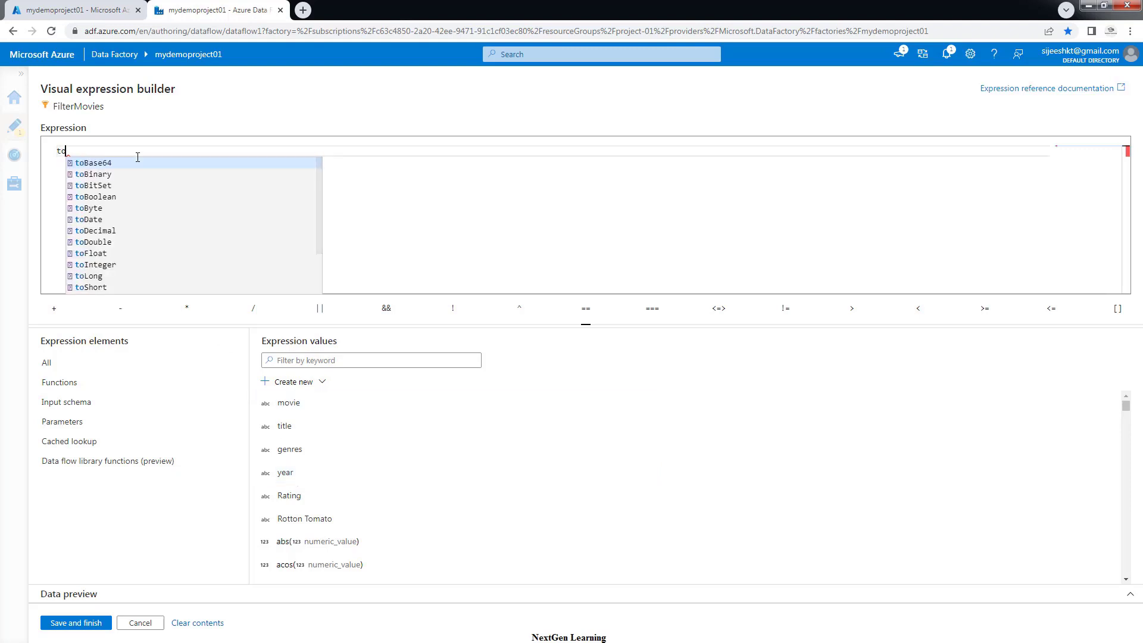
type("i")
key("Return")
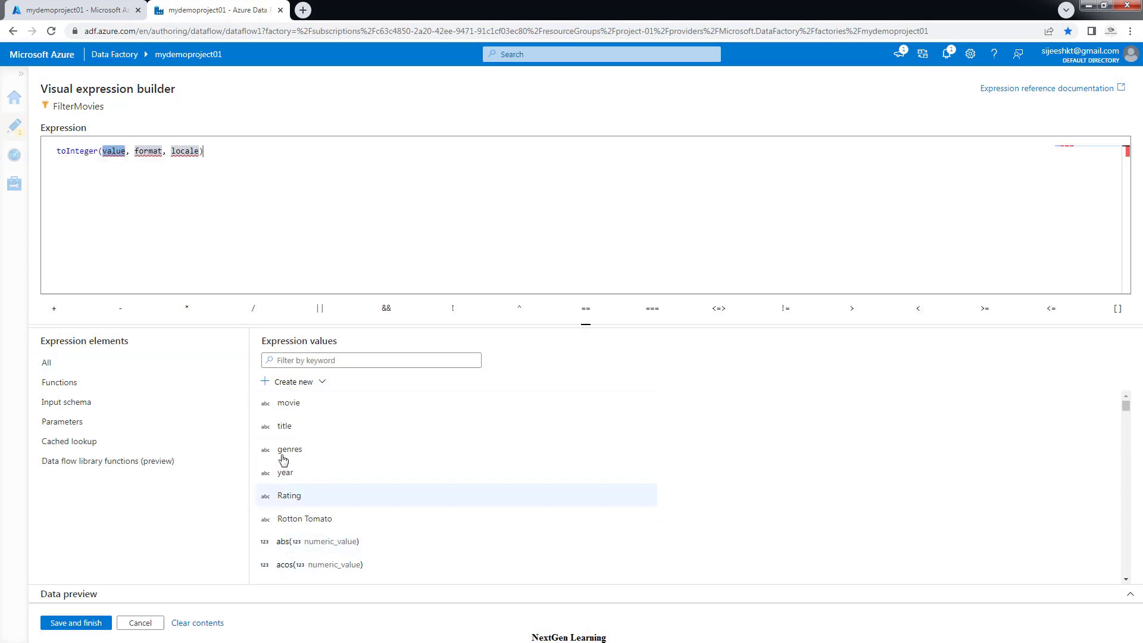
left_click(286, 473)
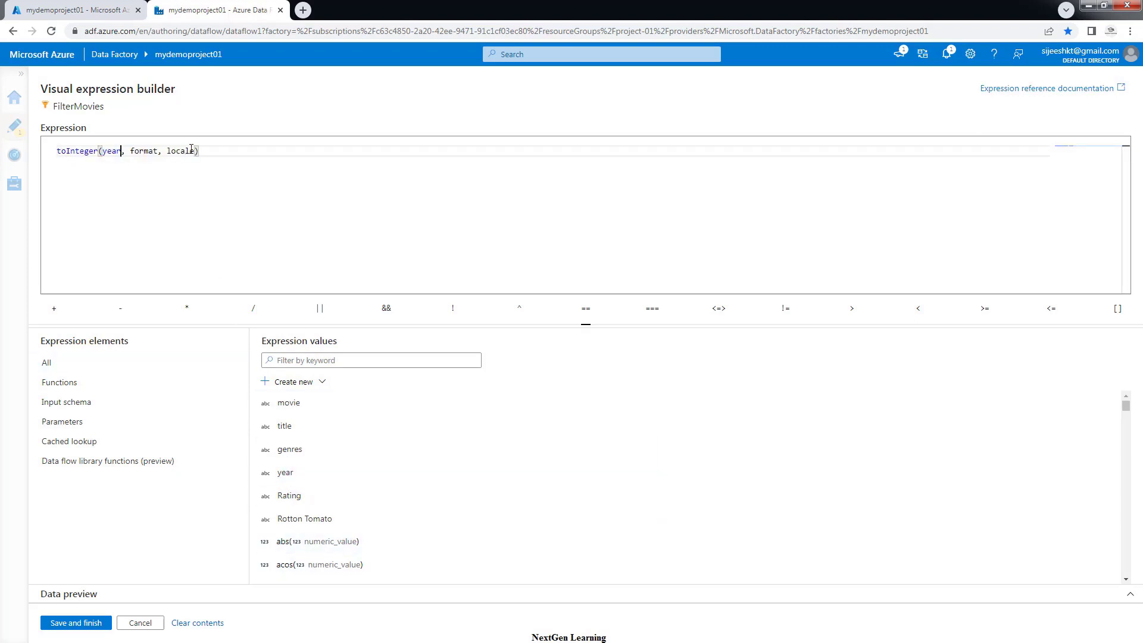
left_click_drag(194, 151, 123, 150)
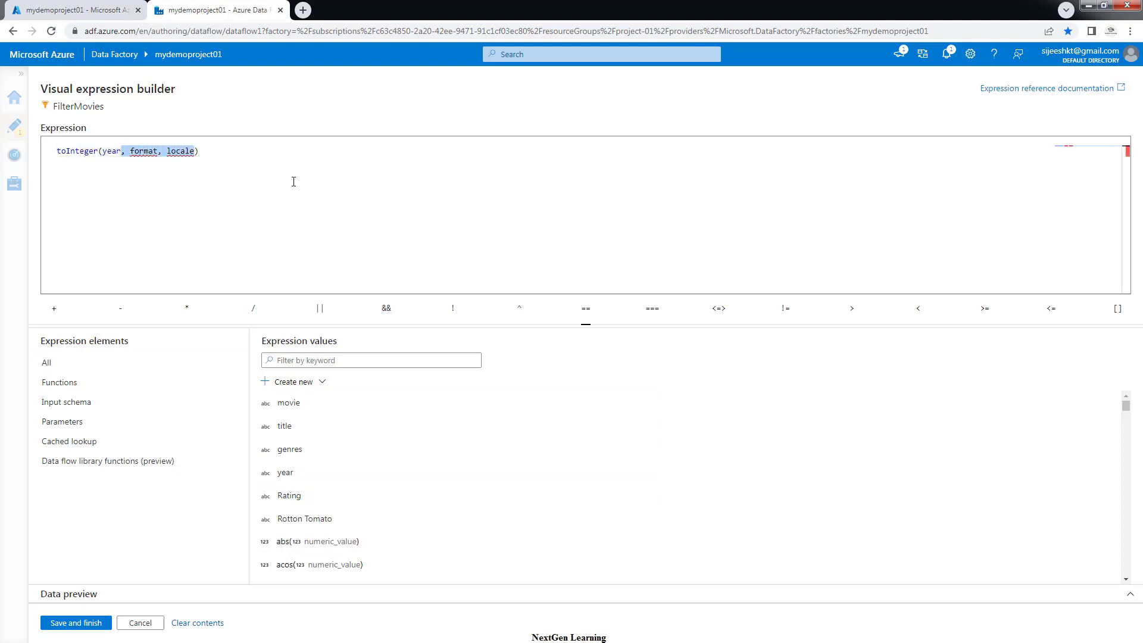
key("BackSpace")
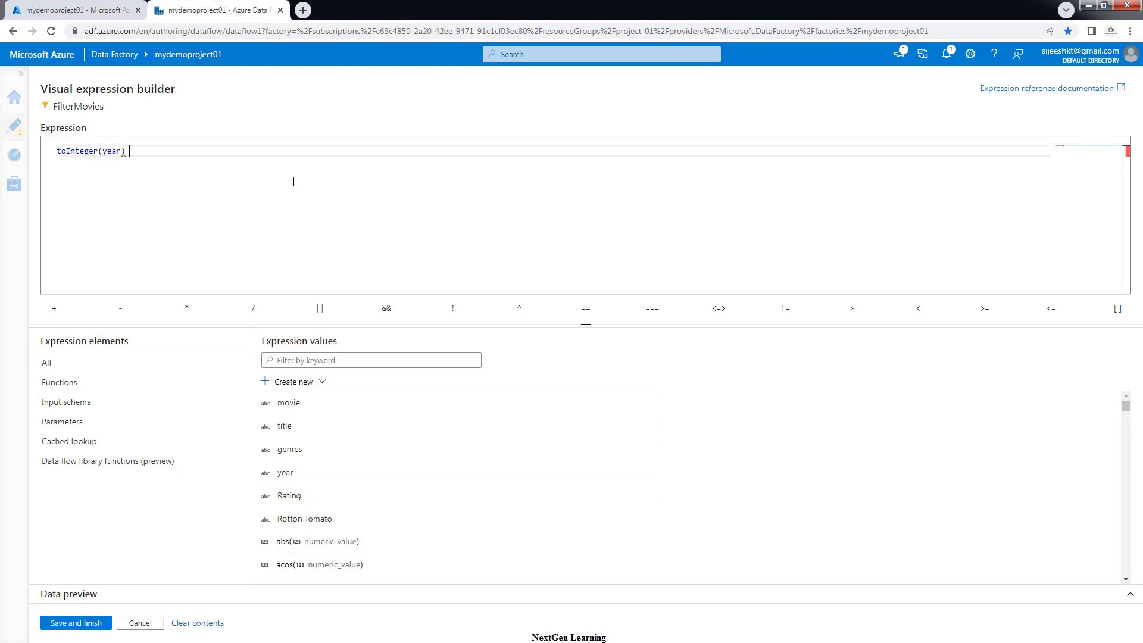
Extend it to toInteger(year) >= 1910 && toInteger(year) <= 2000 && and begin typing rlike
type(">")
type("=")
type(" 1910 ")
type("&& ")
type("to")
key("Return")
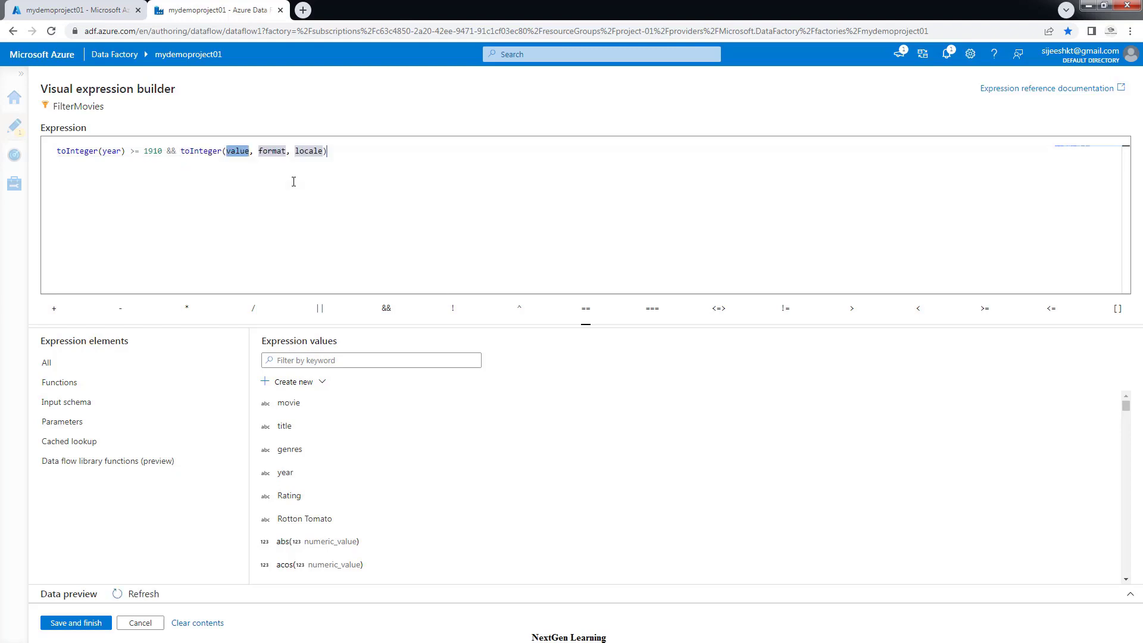
left_click(285, 474)
left_click_drag(320, 150, 246, 150)
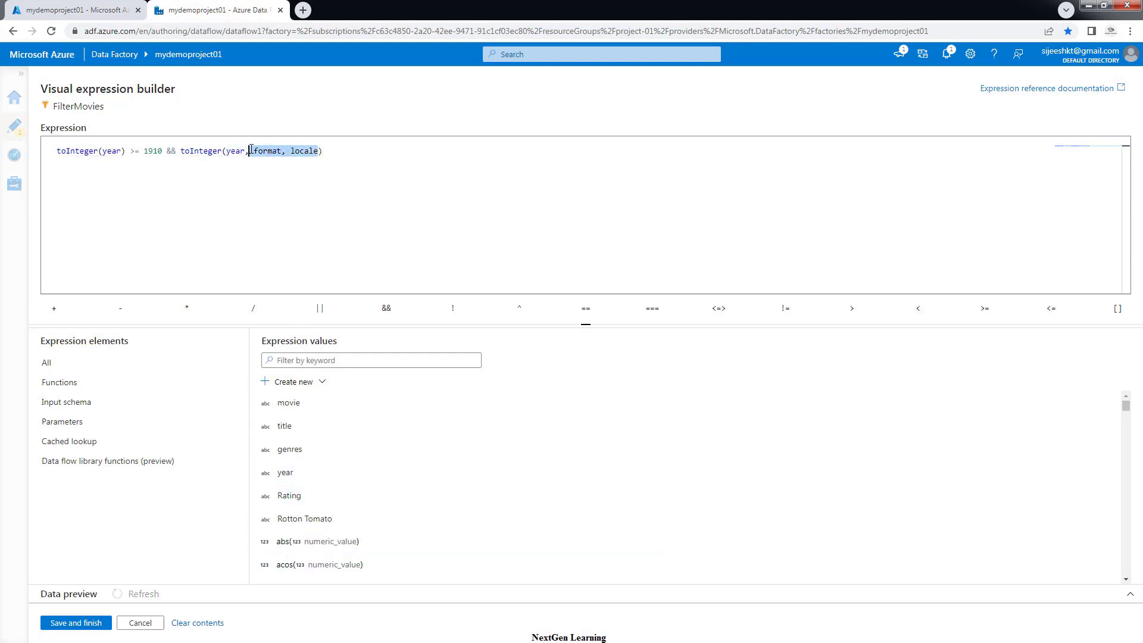
key("BackSpace")
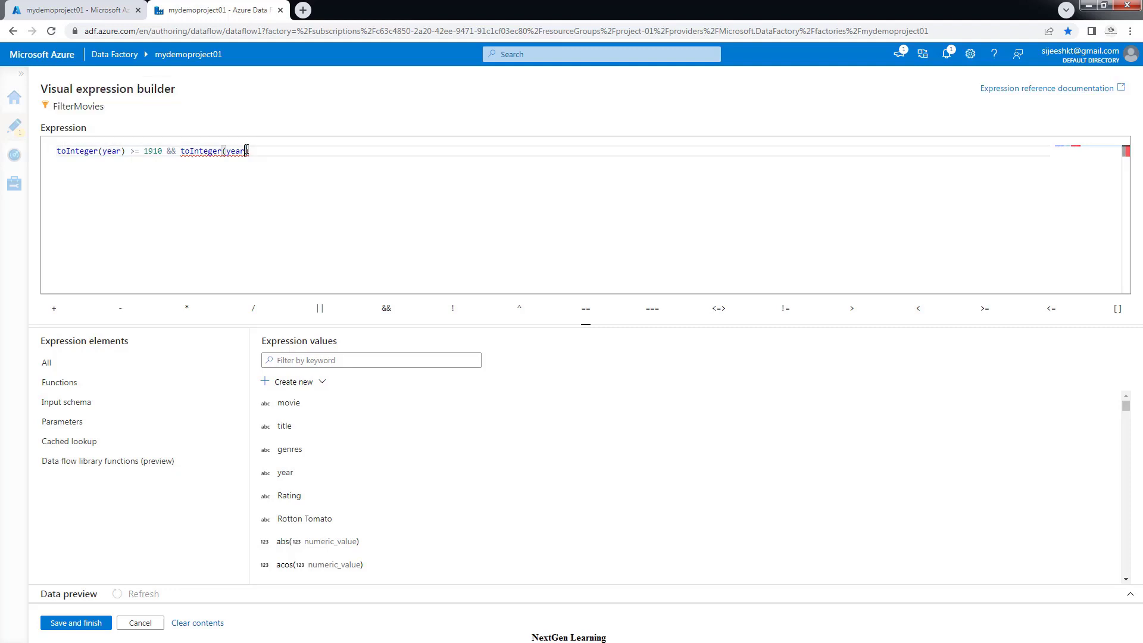
key("End")
type("<= 2000")
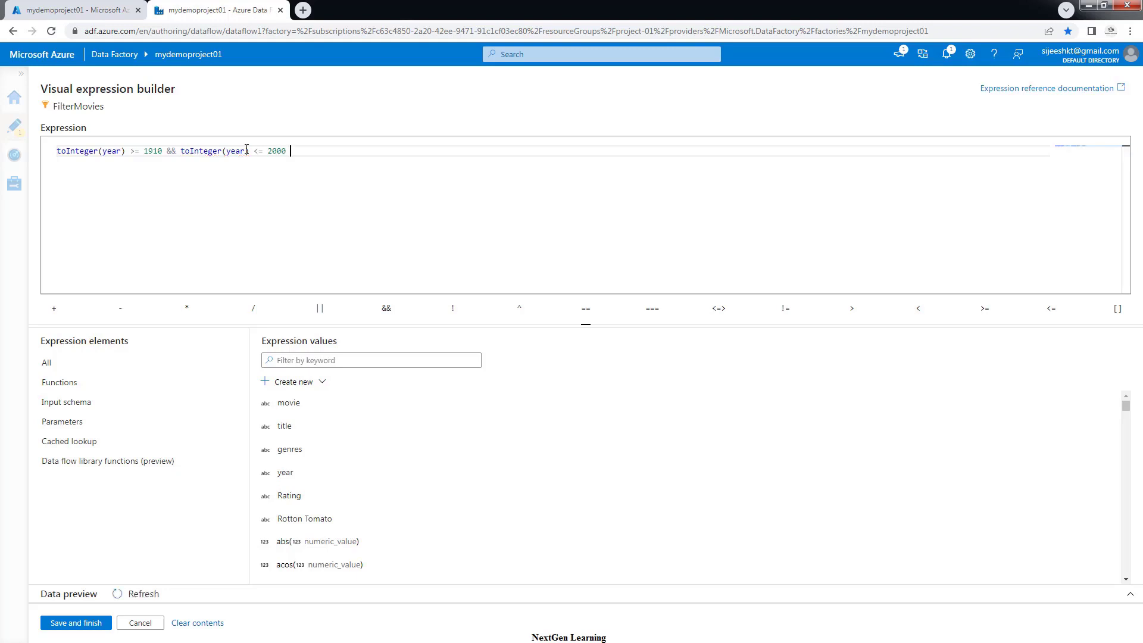
type(" && rl")
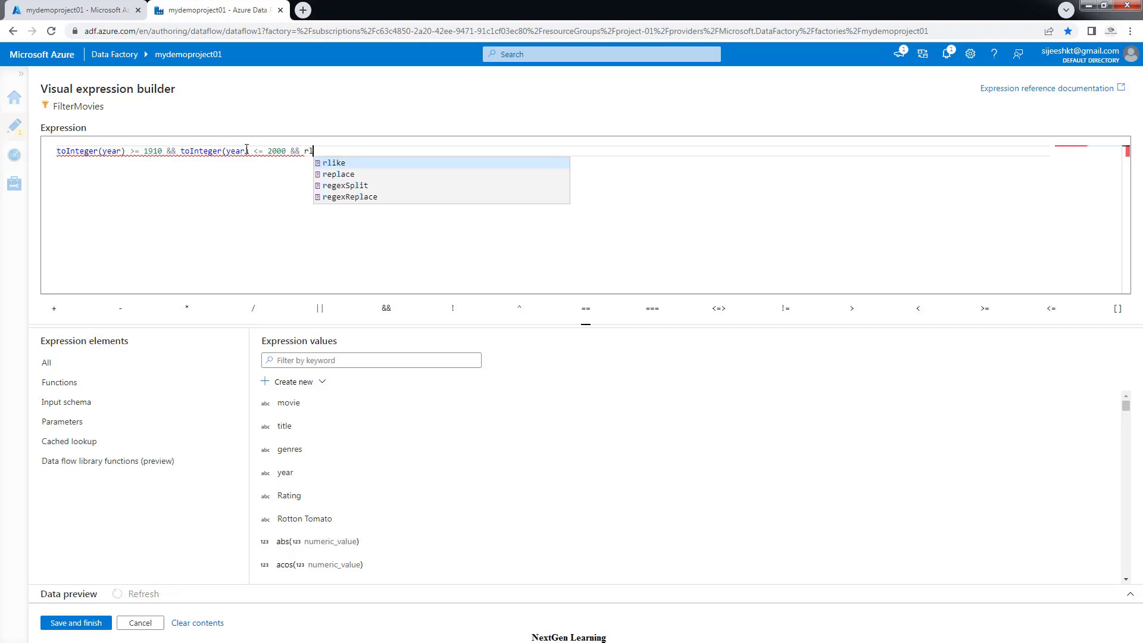
Append rlike(genres,'Comedy') to the condition, then switch over to moviesDB.csv in Notepad++
key("Return")
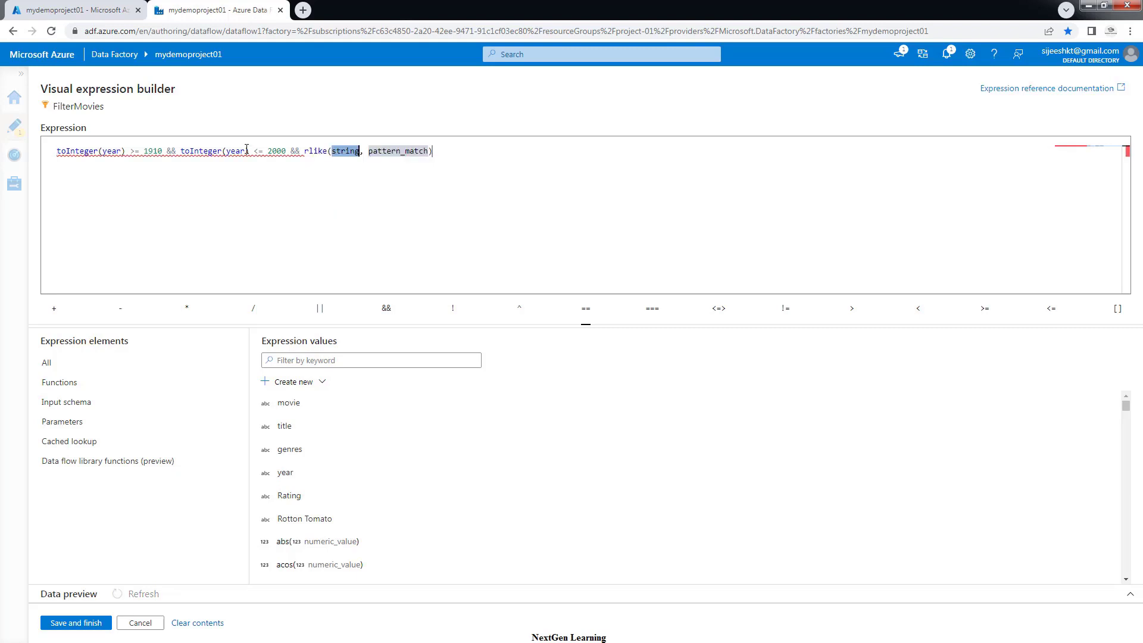
double_click(290, 451)
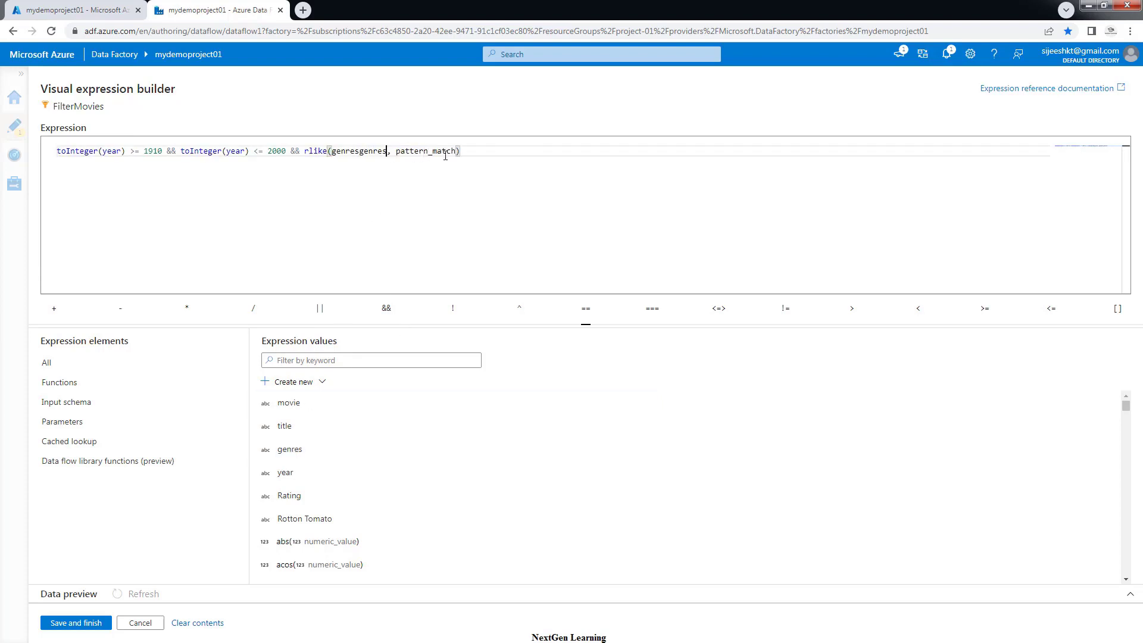
left_click_drag(455, 151, 332, 151)
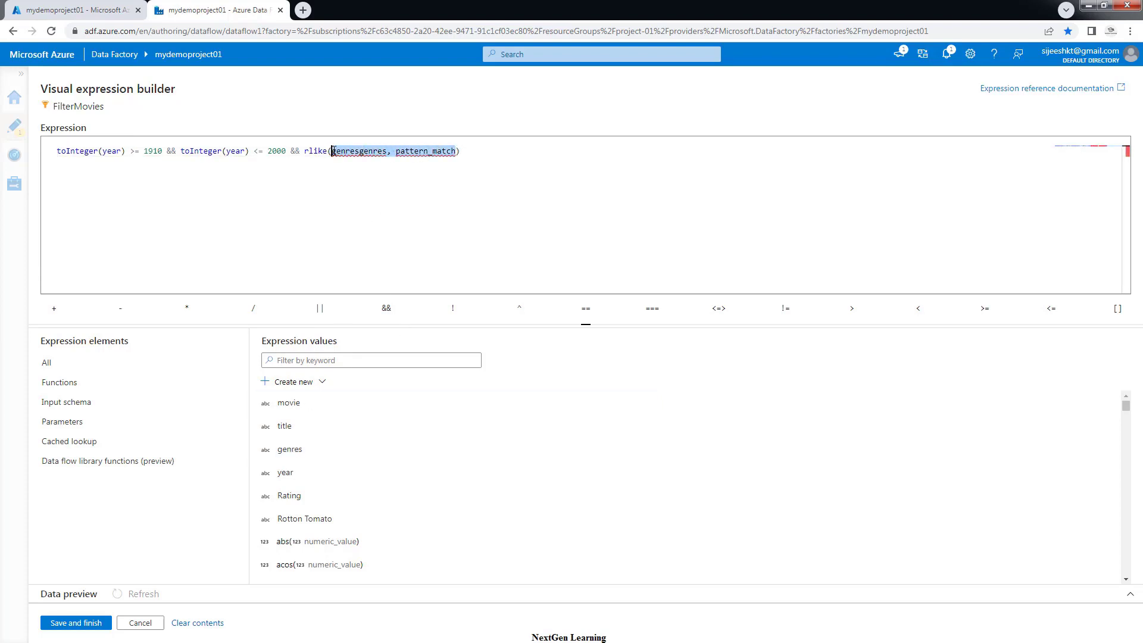
key("BackSpace")
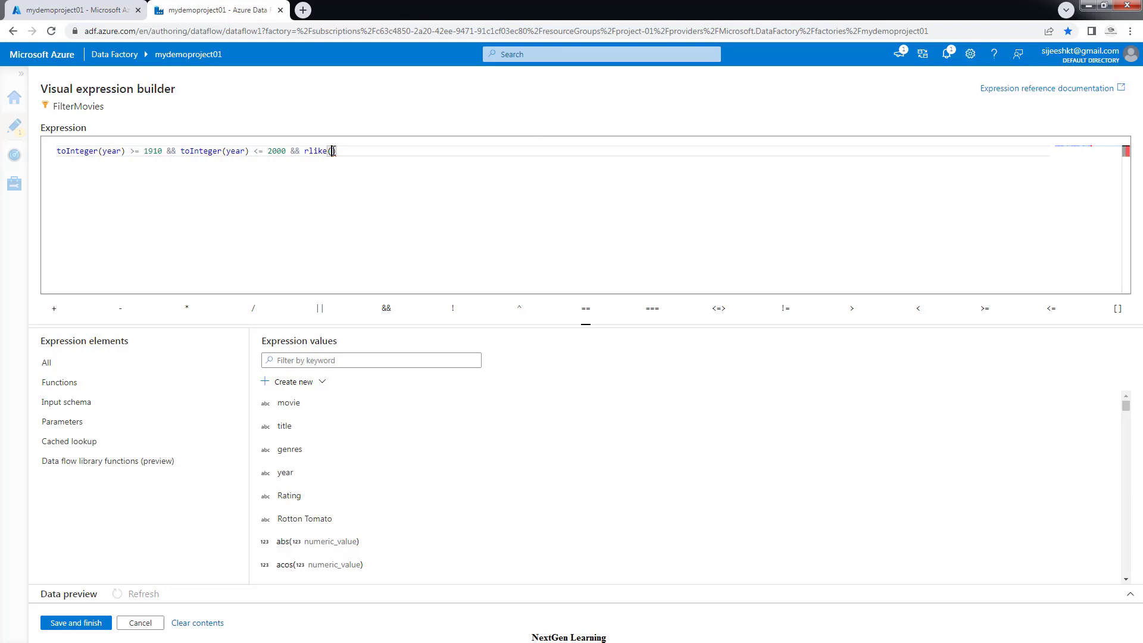
left_click(291, 456)
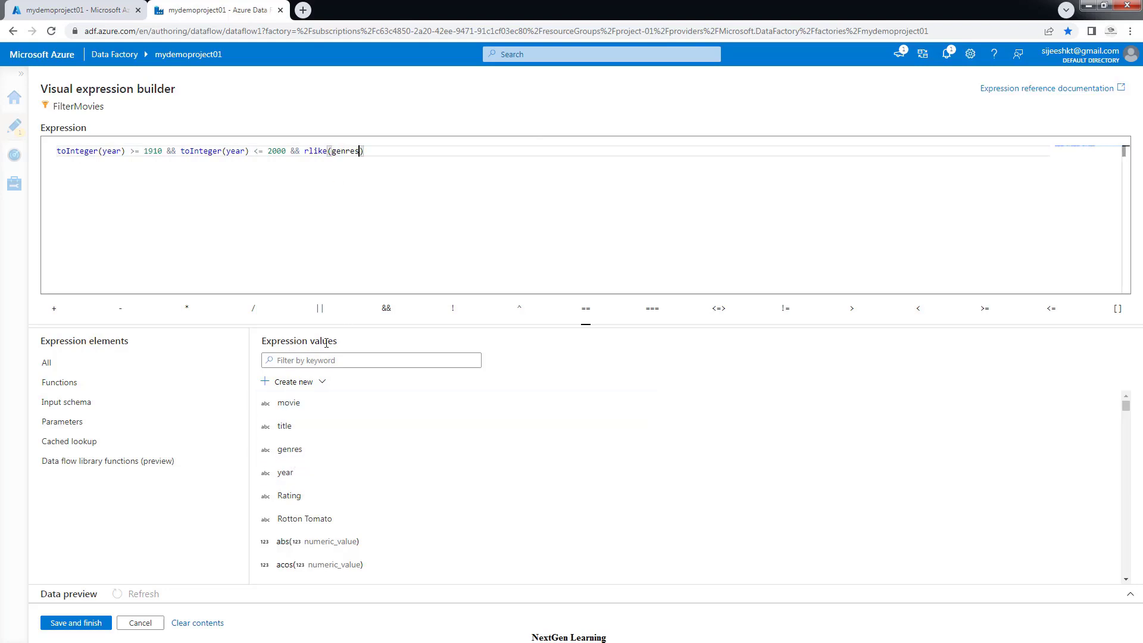
type(",")
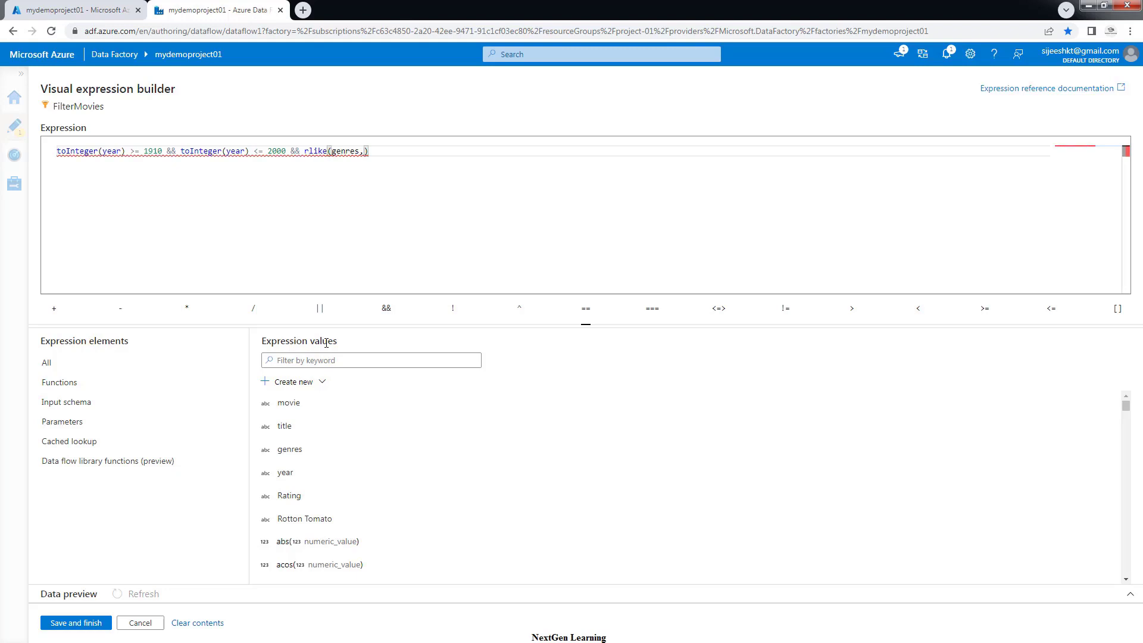
type("'Comedy")
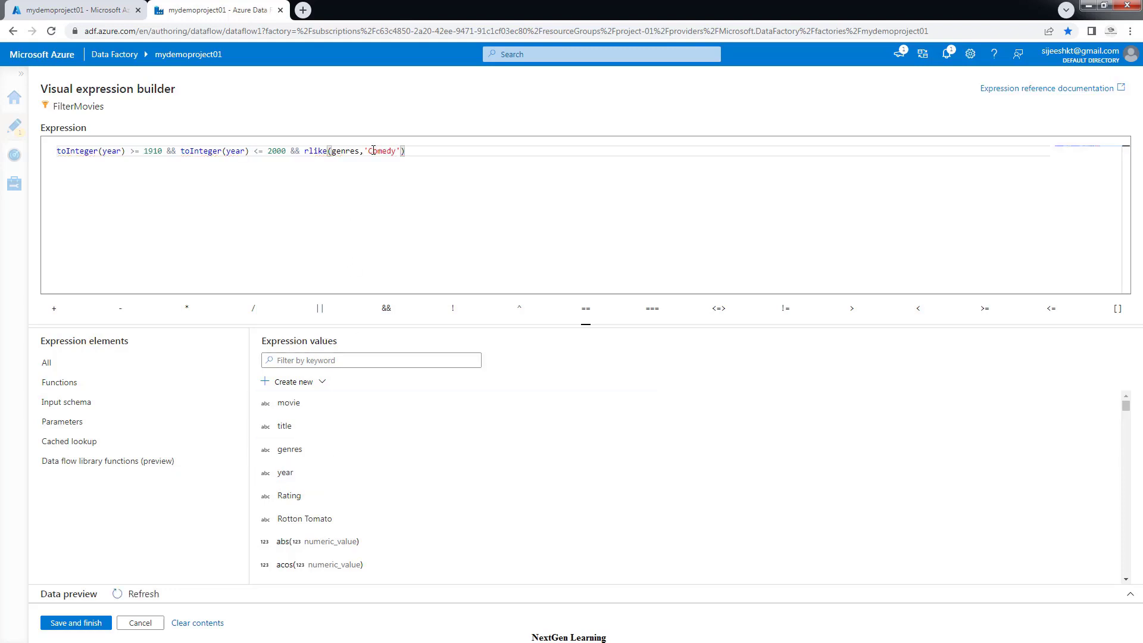
left_click_drag(373, 151, 386, 151)
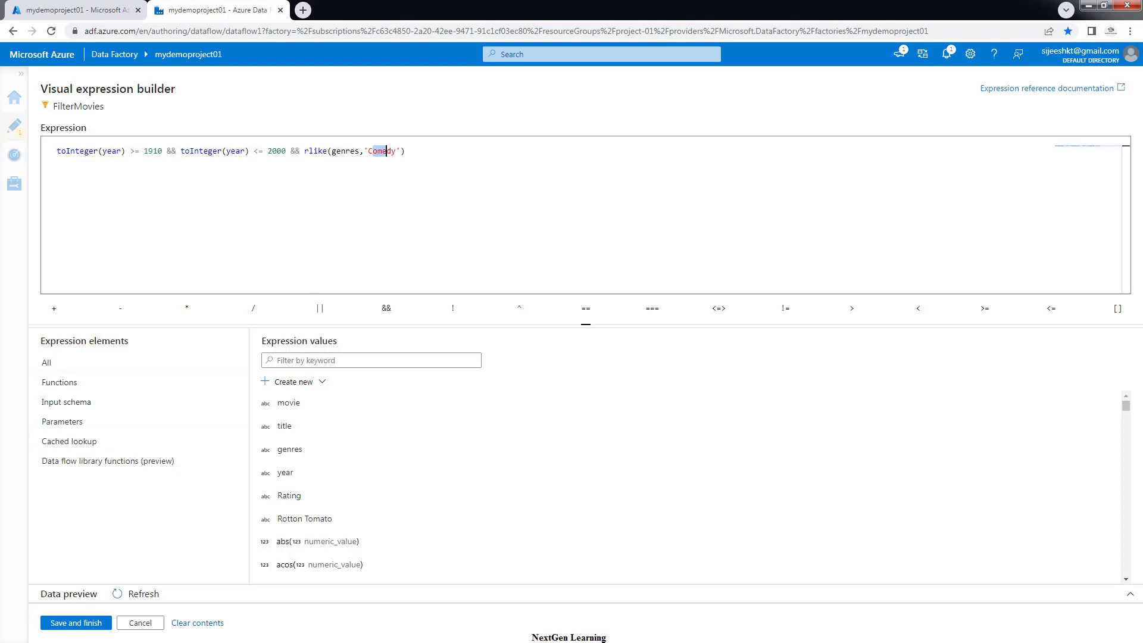
key("alt+Tab")
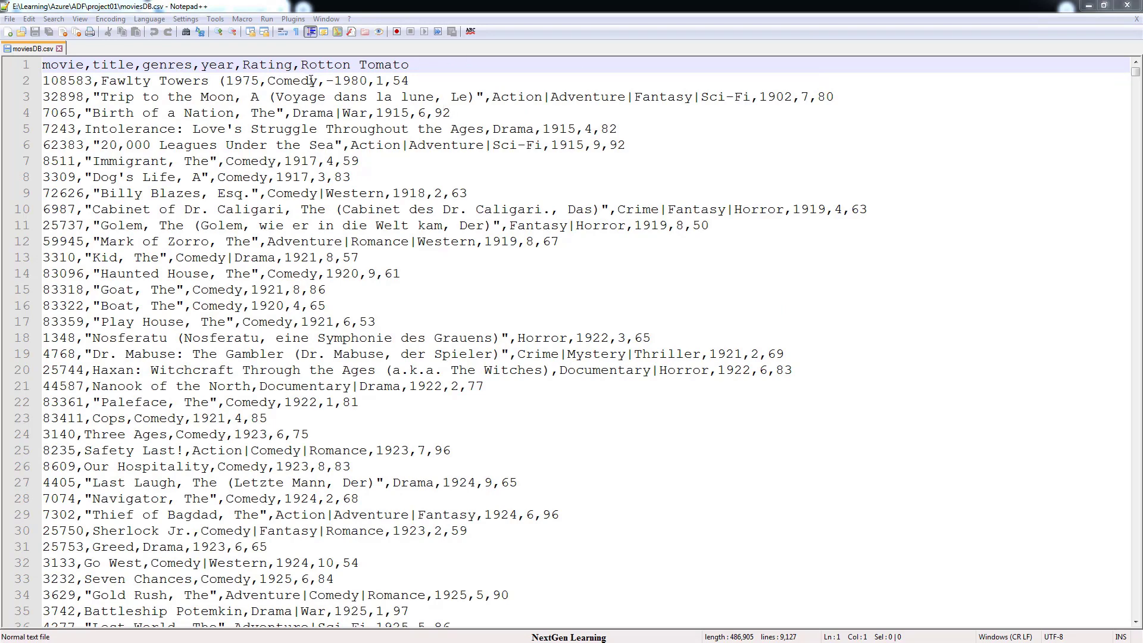
Highlight every Comedy occurrence in moviesDB.csv, then go back to the expression builder
left_click_drag(316, 80, 268, 81)
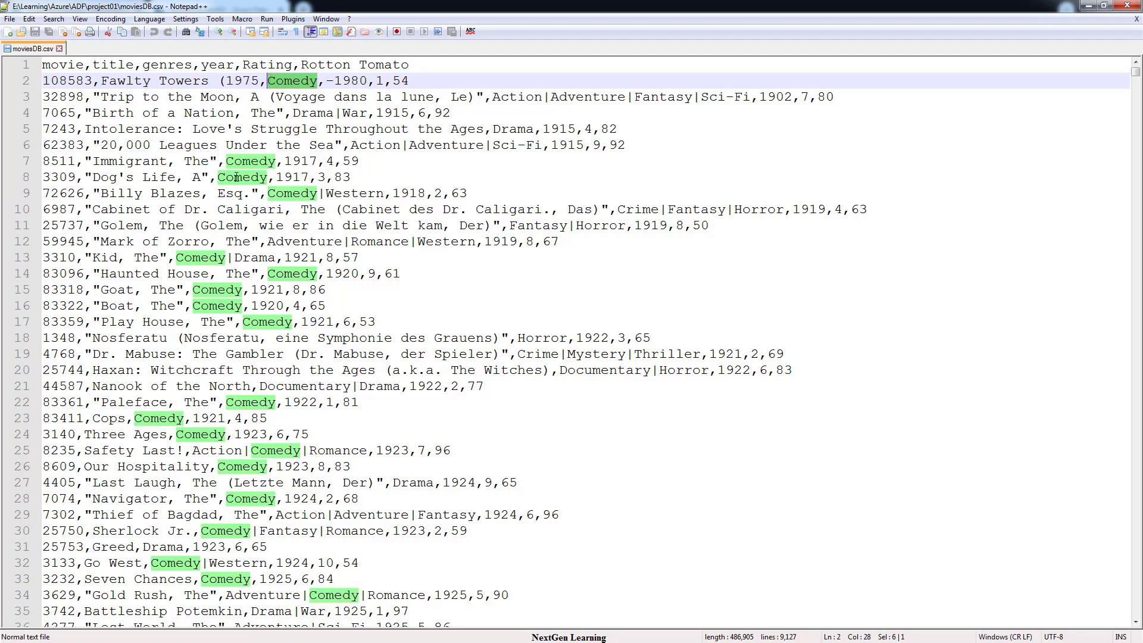
left_click(1090, 5)
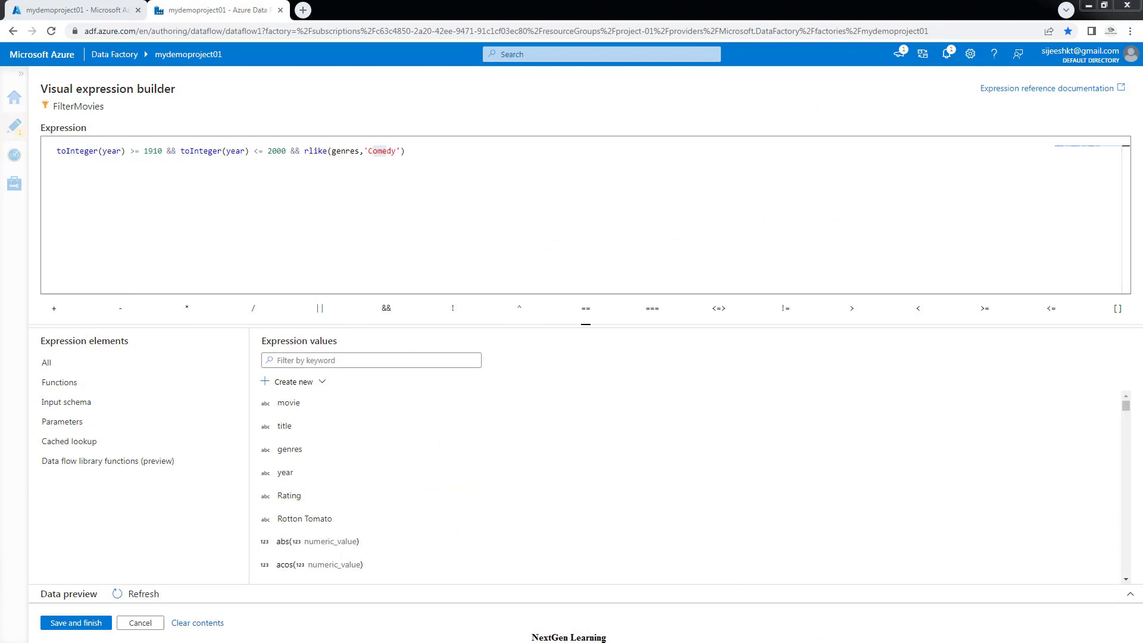
key("alt+Tab")
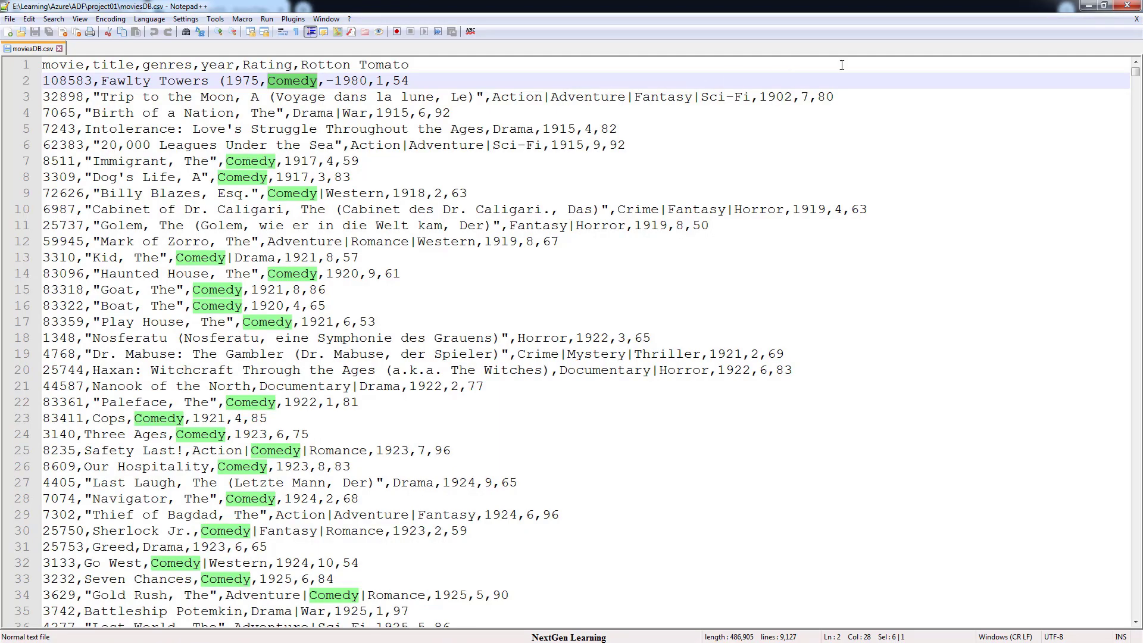
left_click(1088, 5)
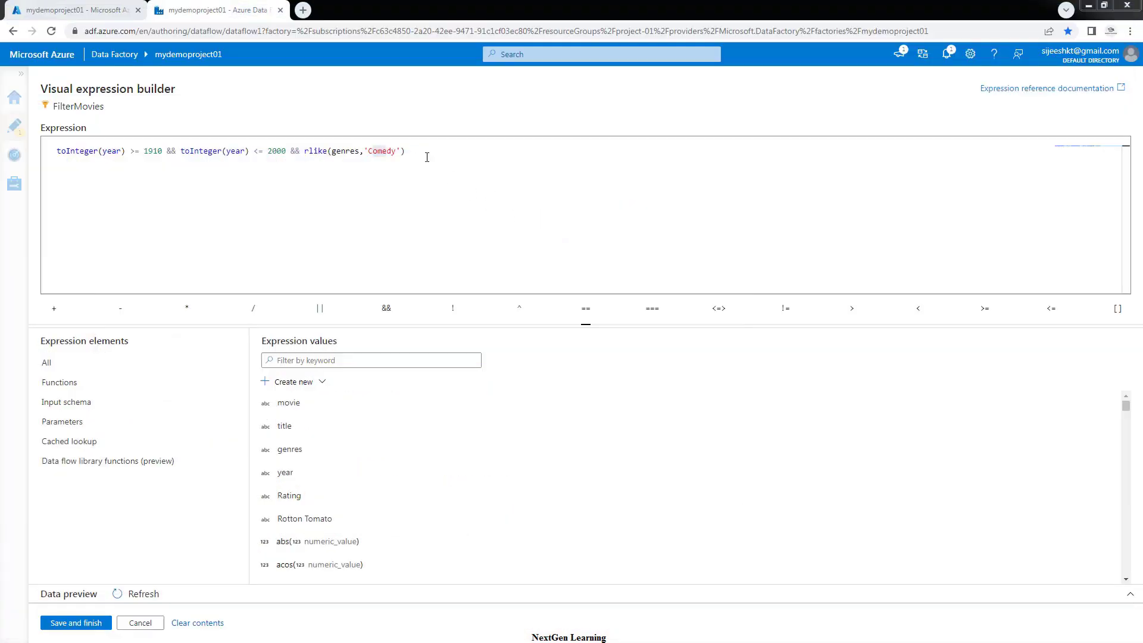
Save the 1910–2000 year and Comedy genre expression into the Filter on box
left_click_drag(437, 150, 63, 149)
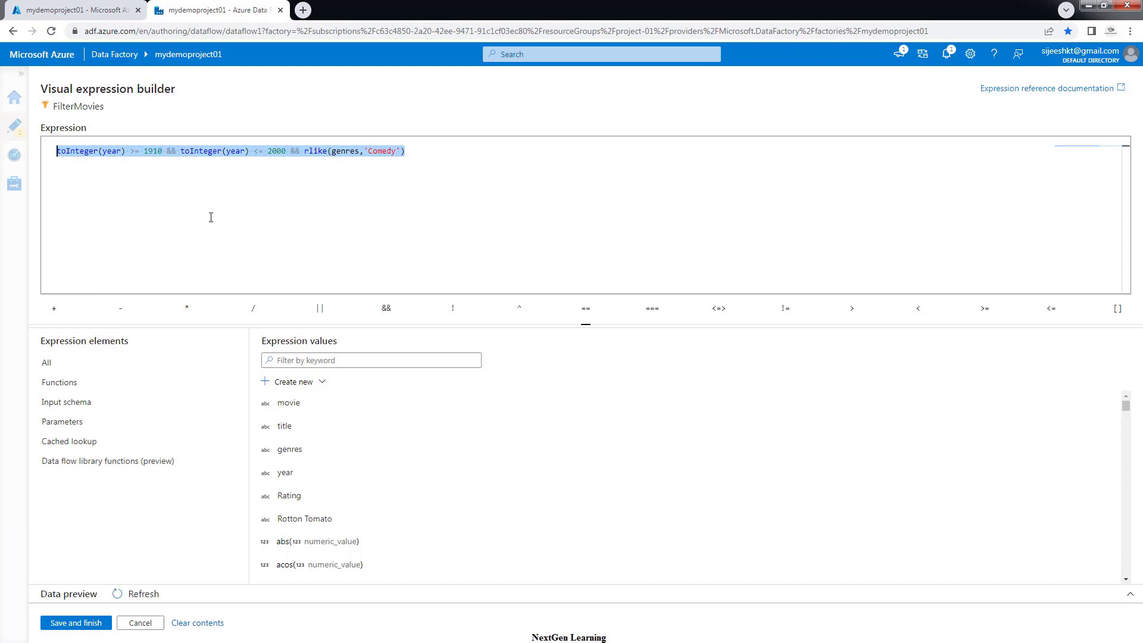
left_click(194, 186)
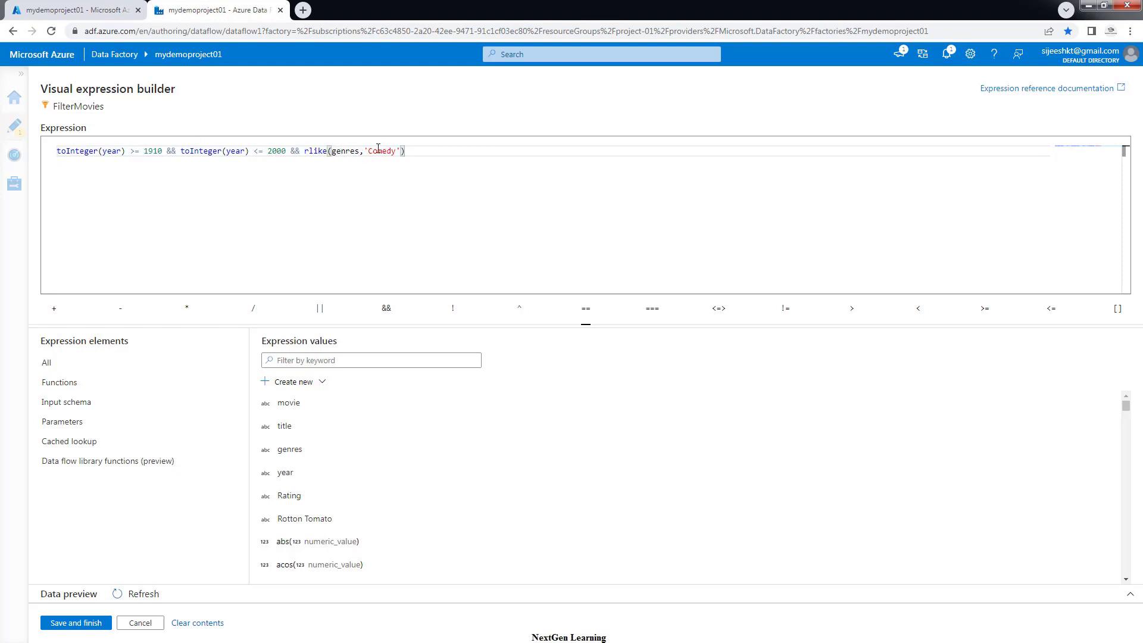
left_click(78, 623)
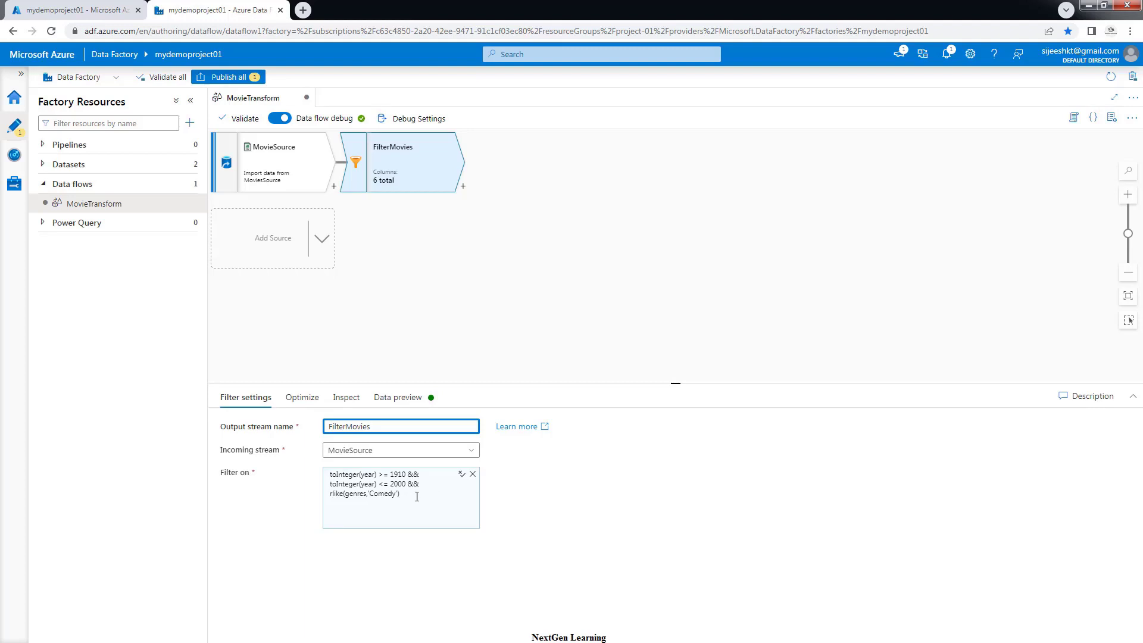
left_click_drag(417, 497, 331, 477)
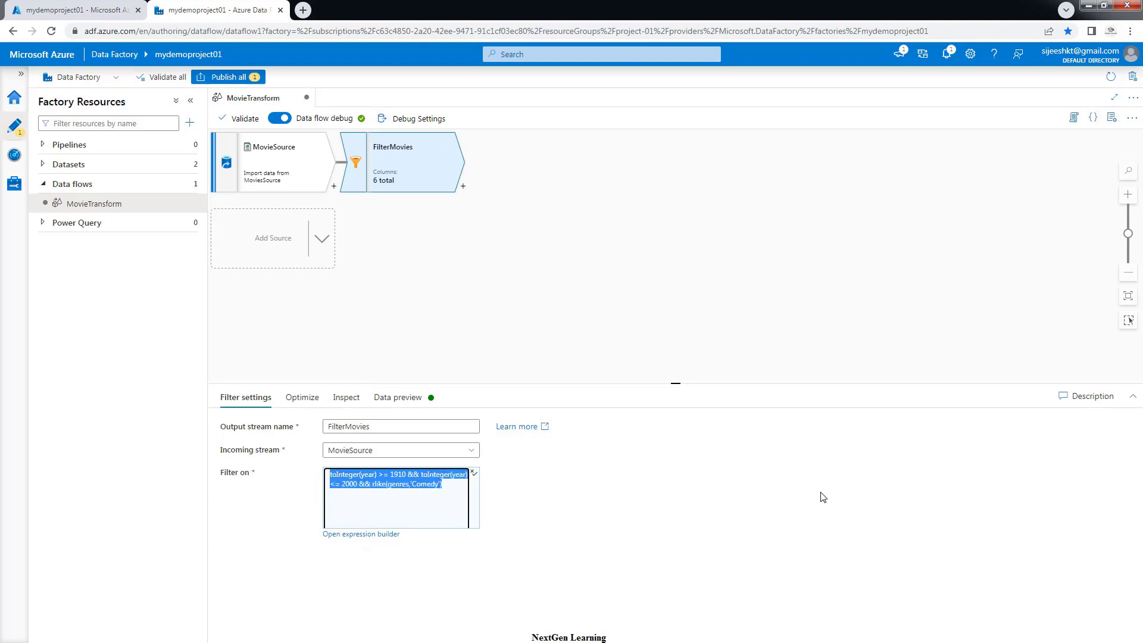
Refresh the FilterMovies data preview and scroll through the 1939–1941 Comedy rows
left_click(350, 400)
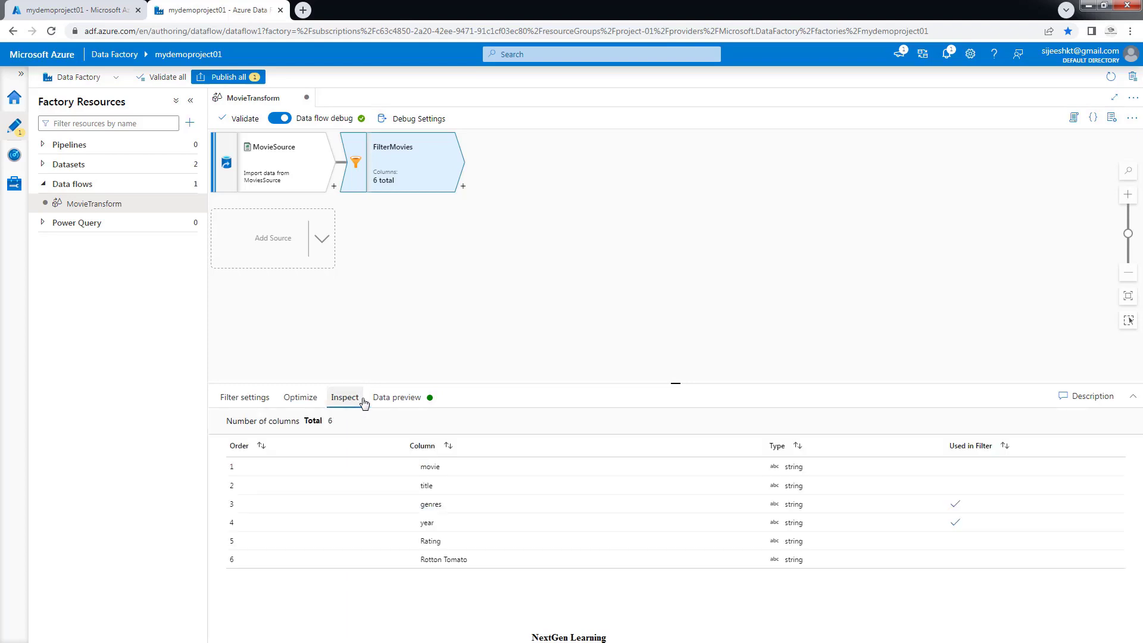
left_click(385, 403)
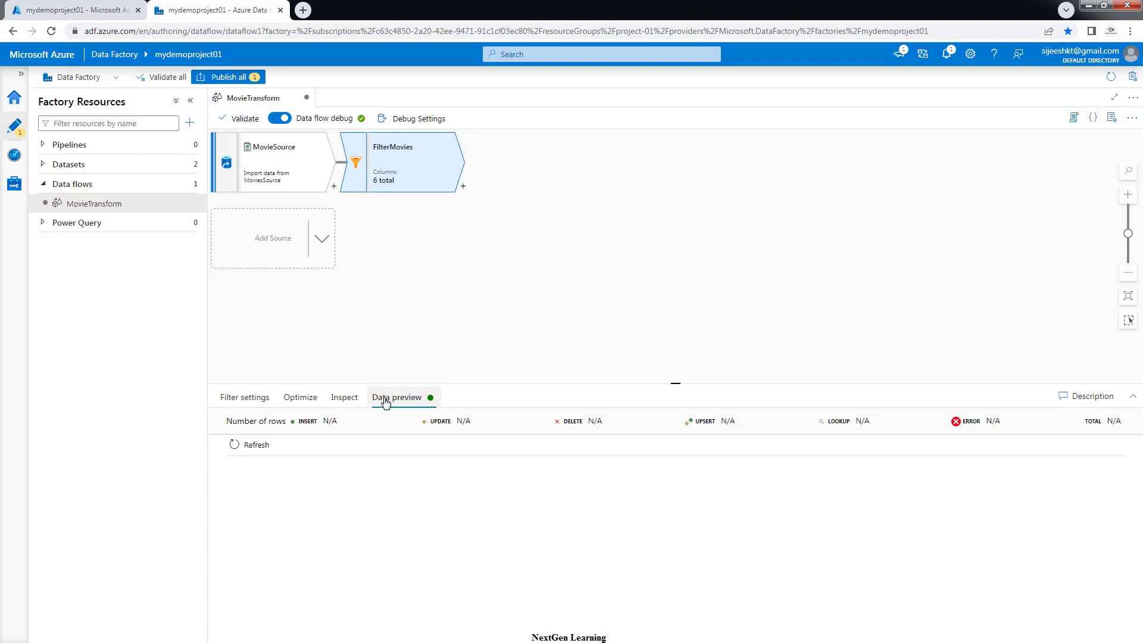
left_click(250, 449)
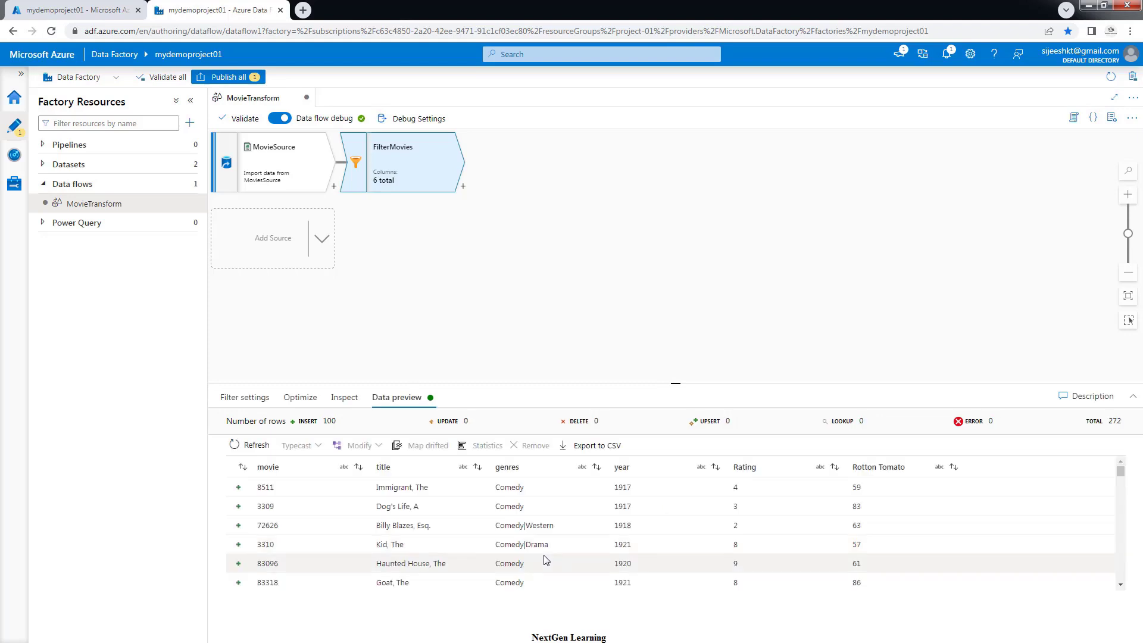
scroll(541, 523, "down", 5)
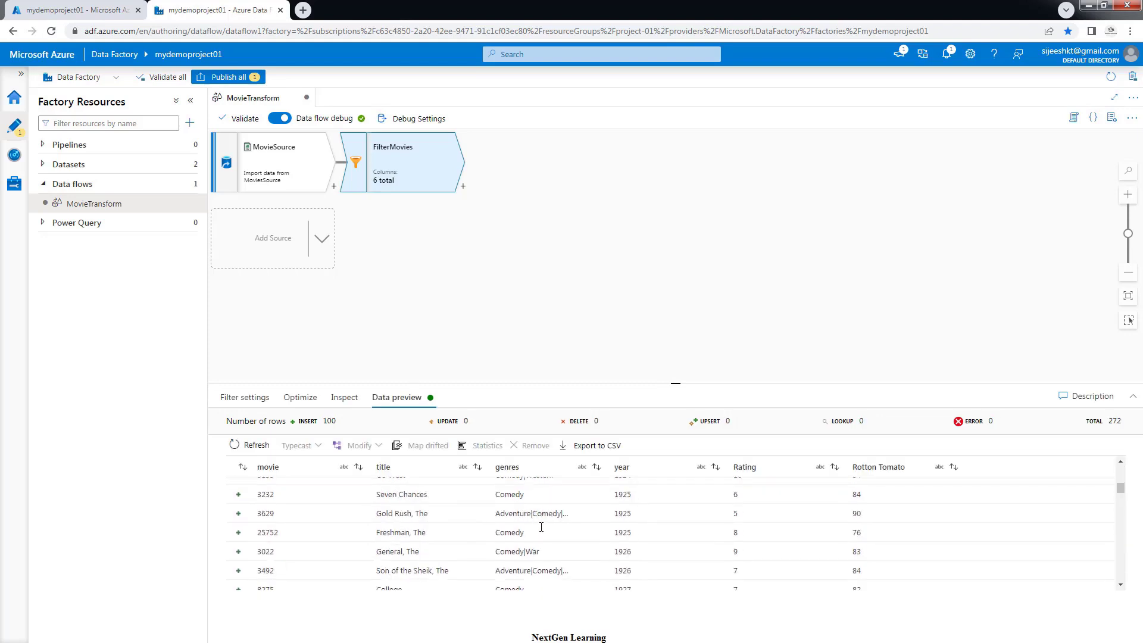
mouse_move(534, 513)
left_mouse_down()
mouse_move(562, 516)
mouse_move(541, 530)
left_mouse_up()
scroll(542, 533, "down", 5)
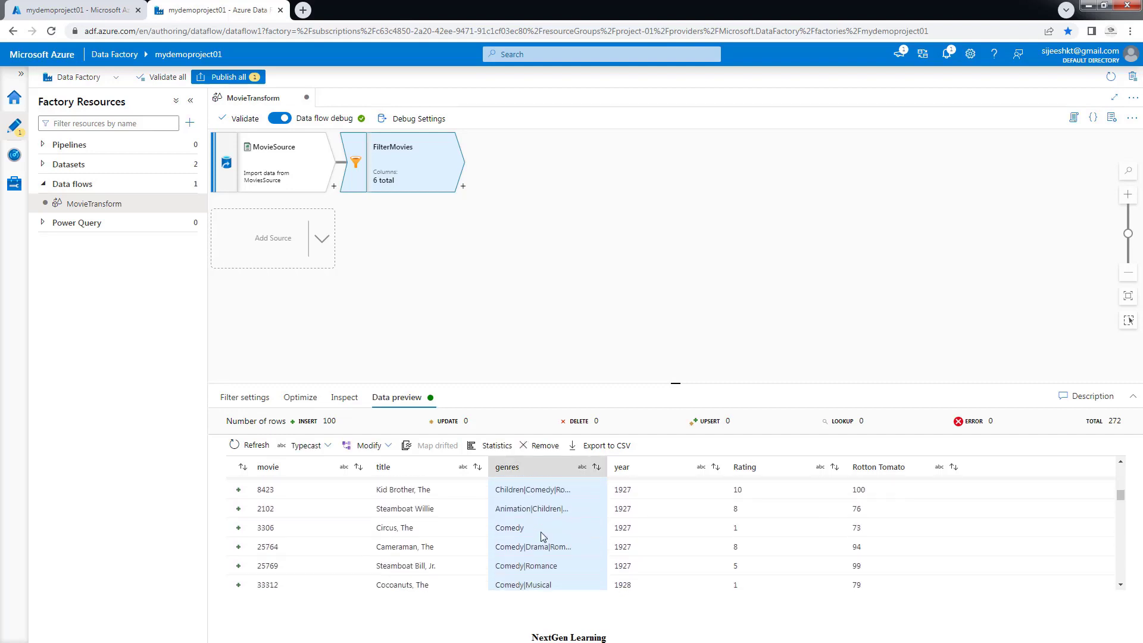
scroll(541, 534, "down", 6)
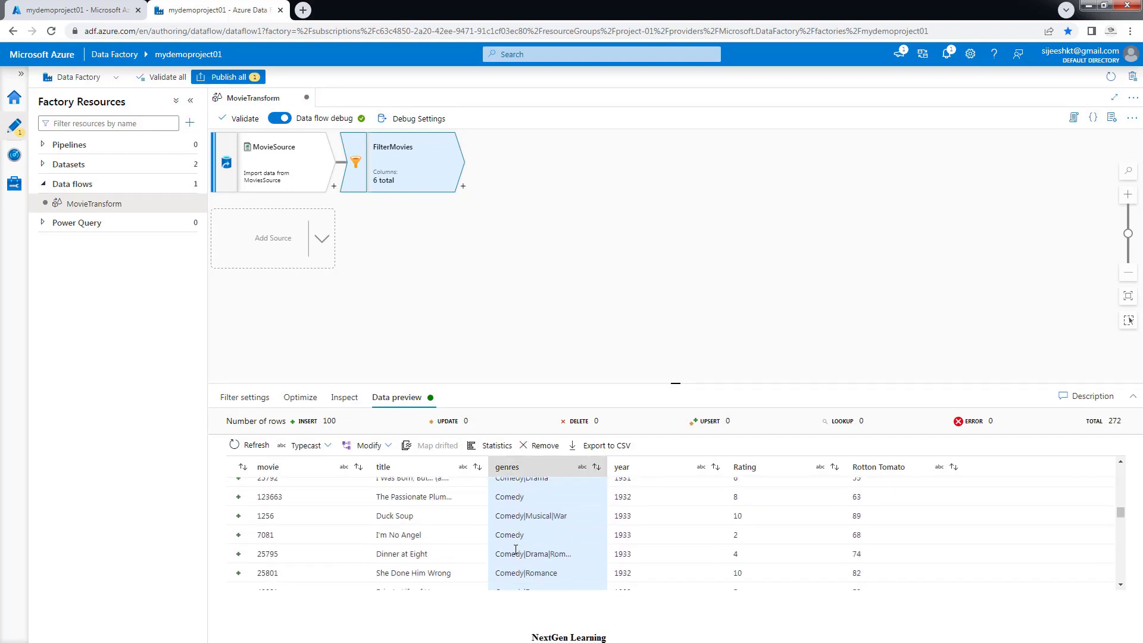
scroll(516, 549, "down", 5)
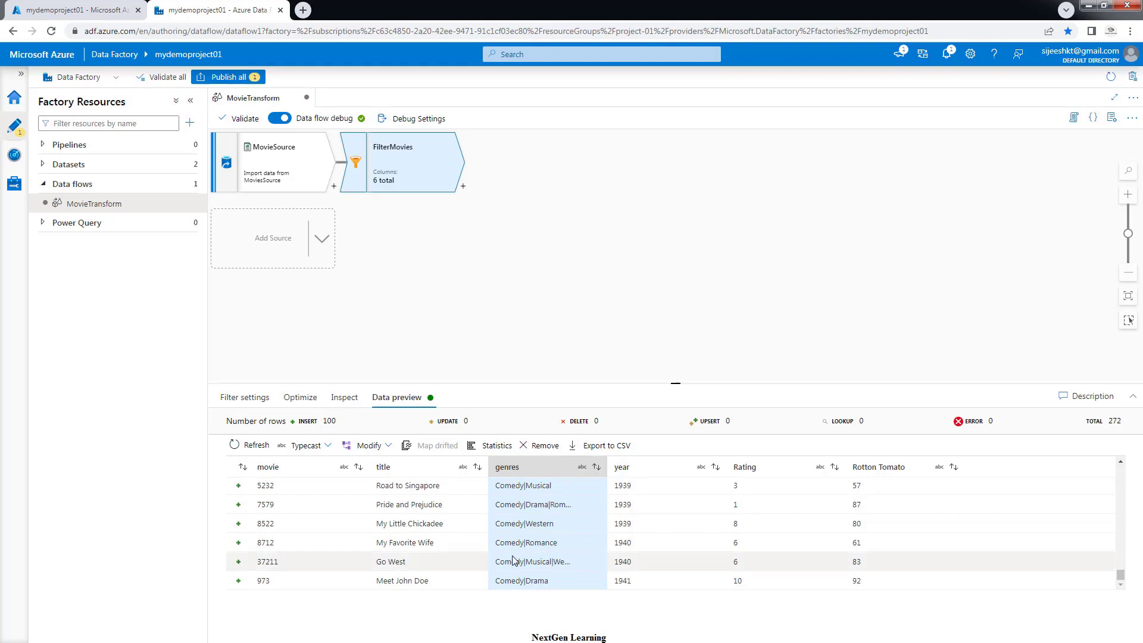
scroll(513, 560, "up", 15)
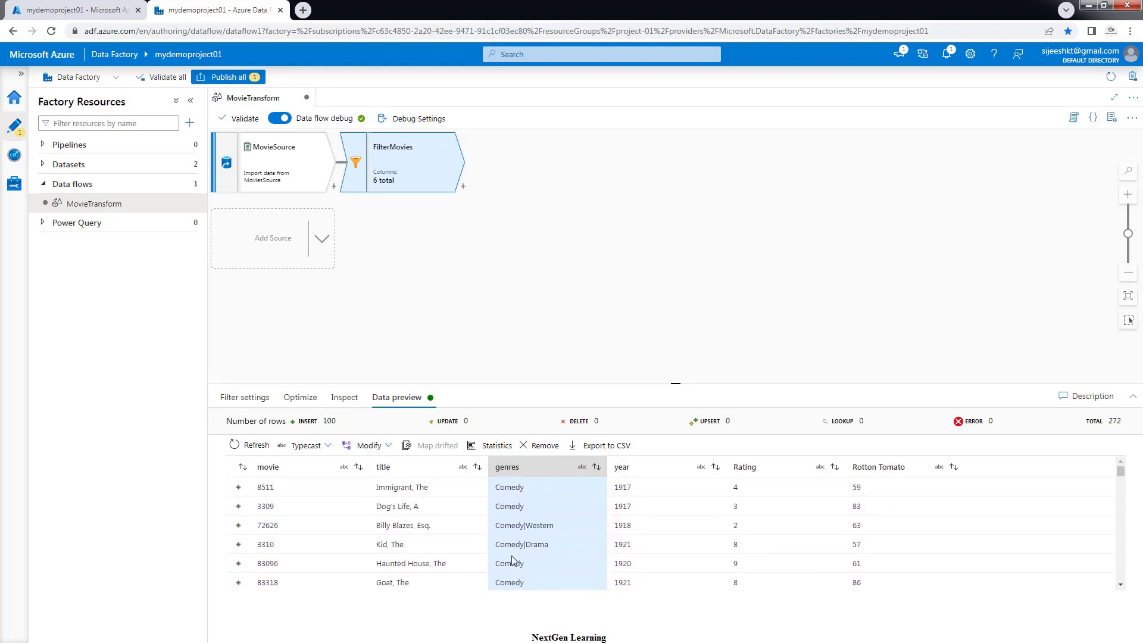
scroll(625, 518, "down", 10)
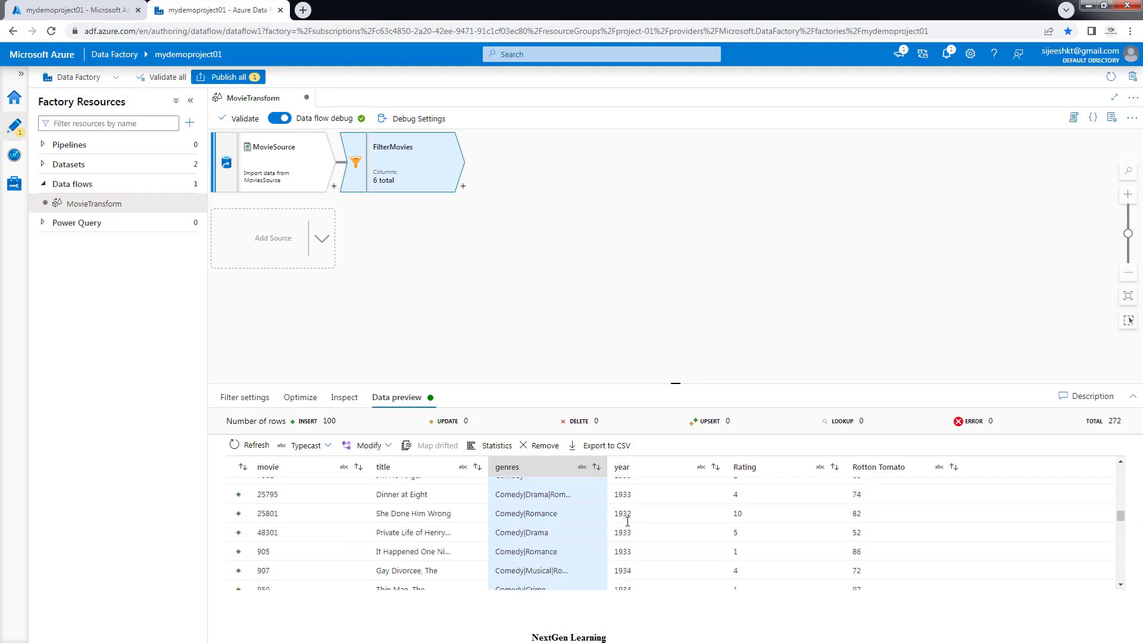
scroll(628, 519, "down", 10)
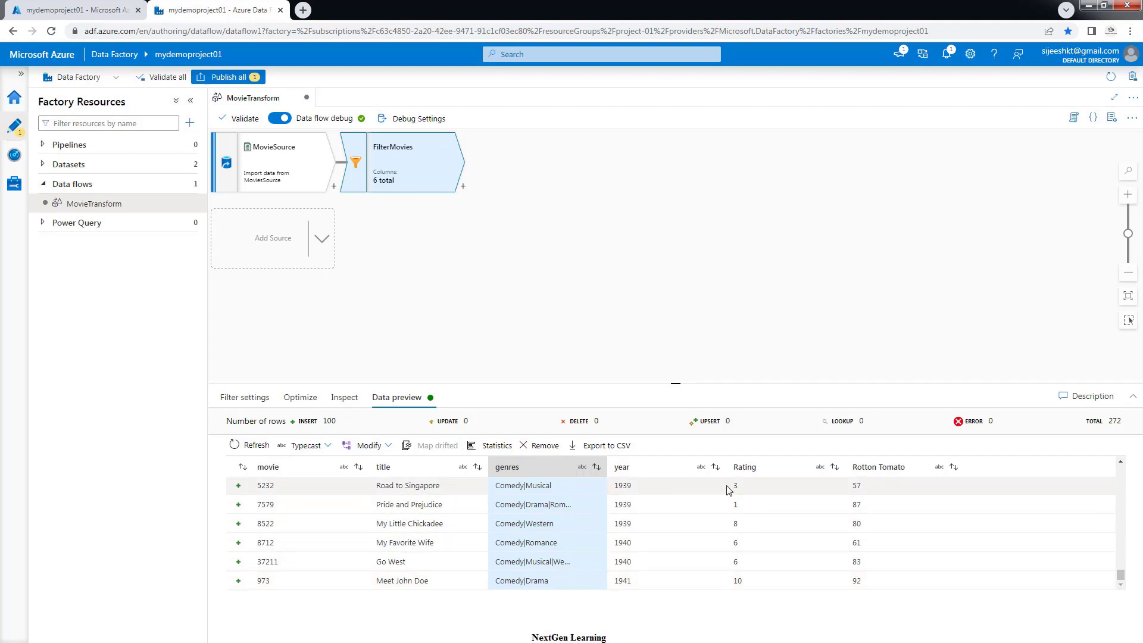
Add an Aggregate transformation after FilterMovies using the 'agg' search
left_click(463, 189)
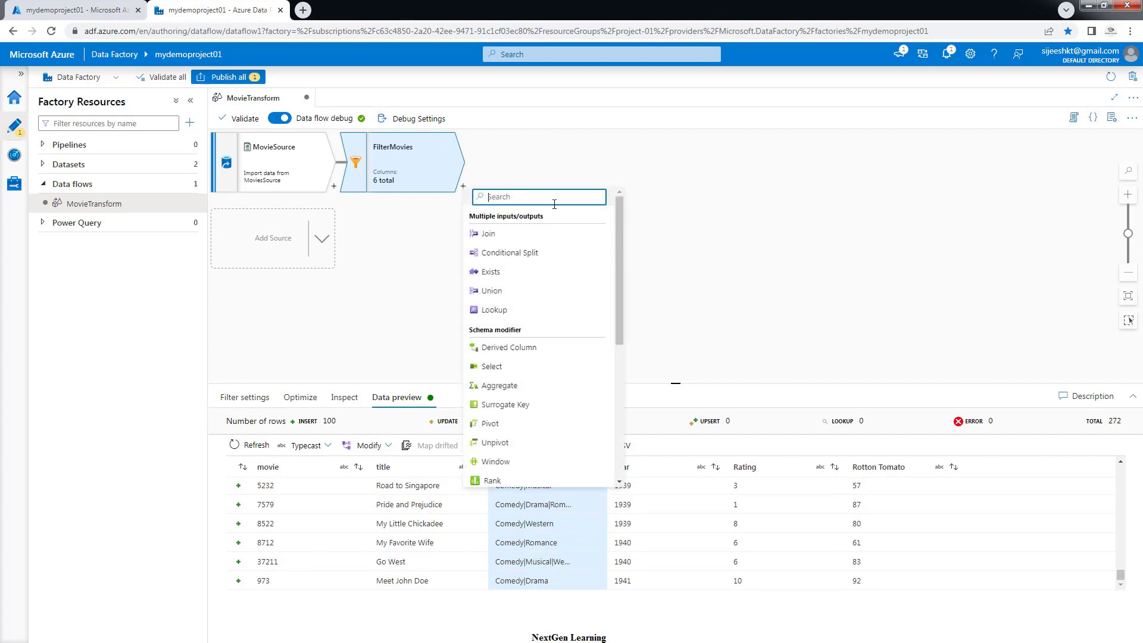
type("agg")
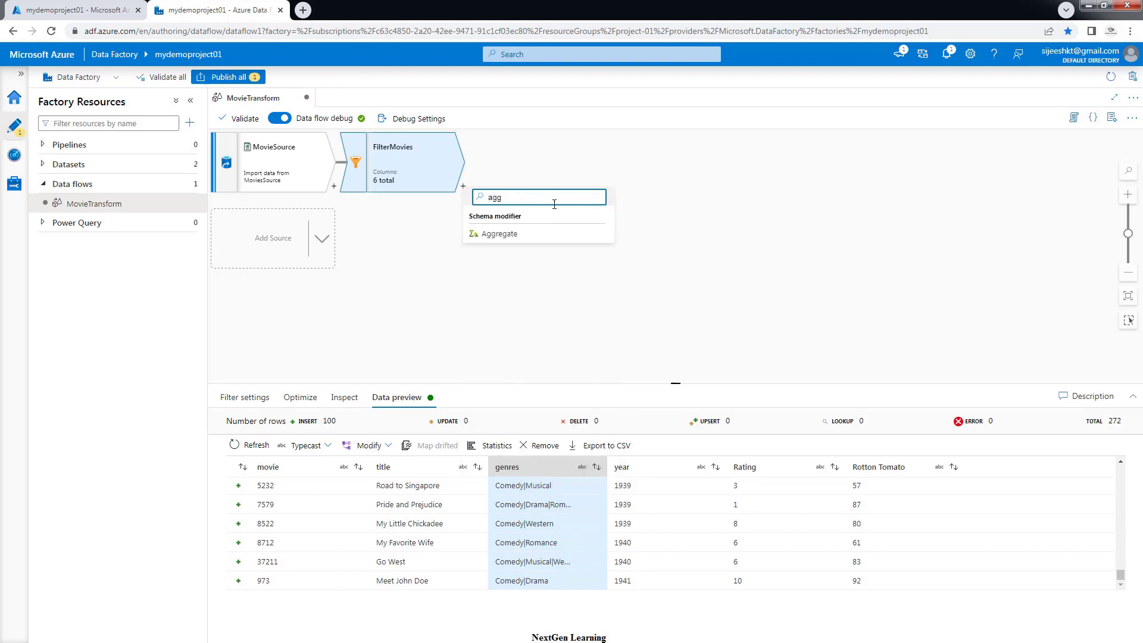
left_click(498, 234)
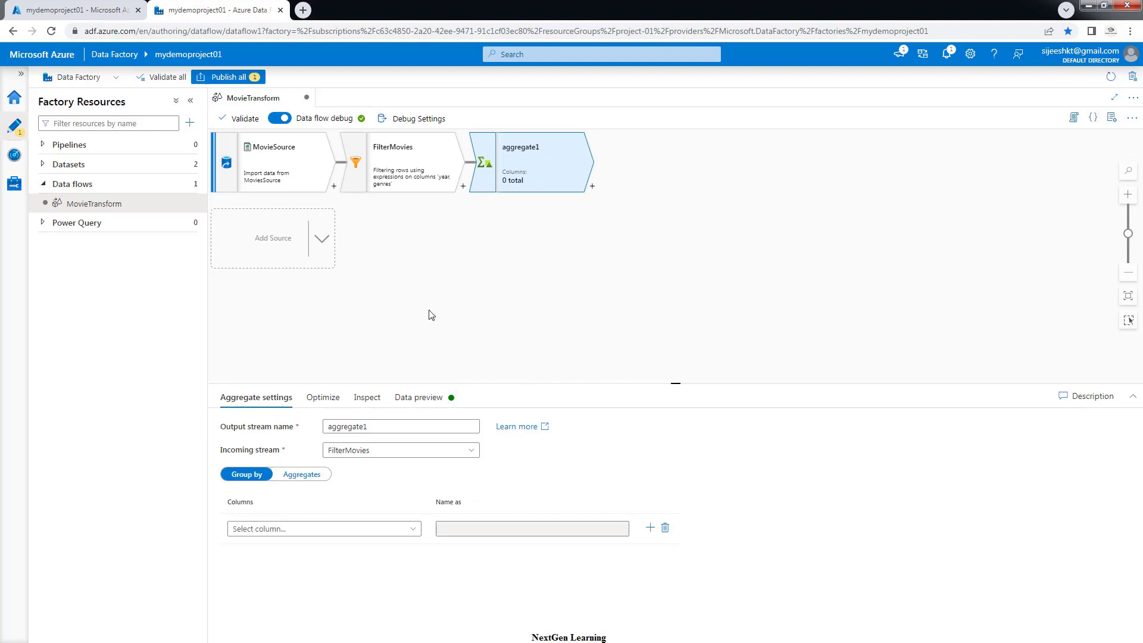
Rename the aggregate's output stream to AverageRating, keeping FilterMovies as its incoming stream
left_click(379, 427)
left_click_drag(379, 427, 303, 427)
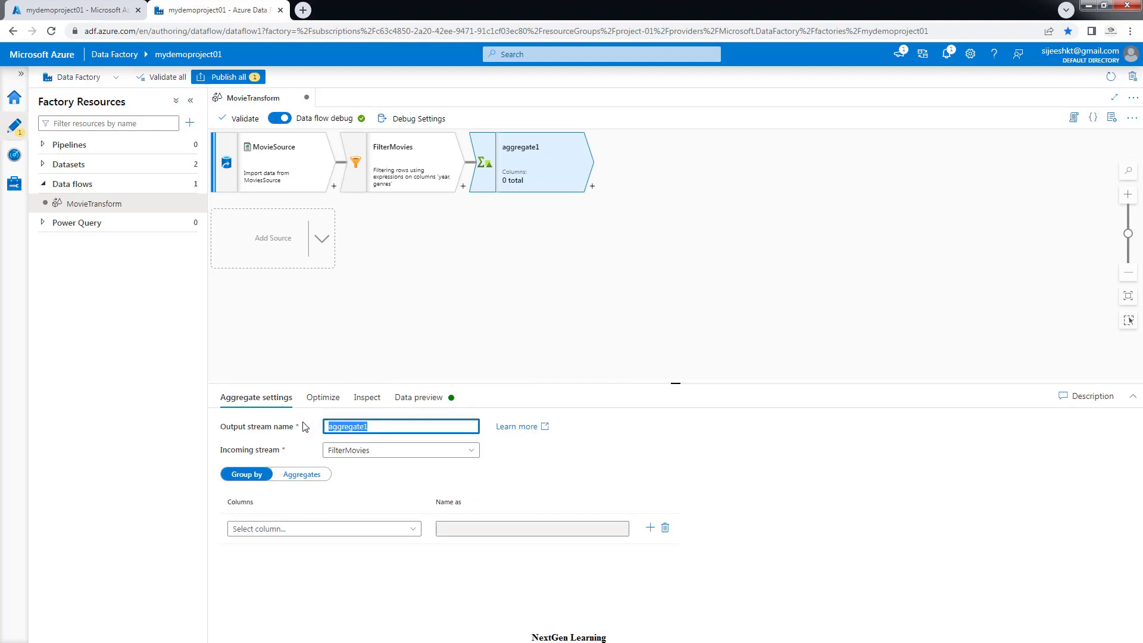
type("AverageRating")
left_click(390, 459)
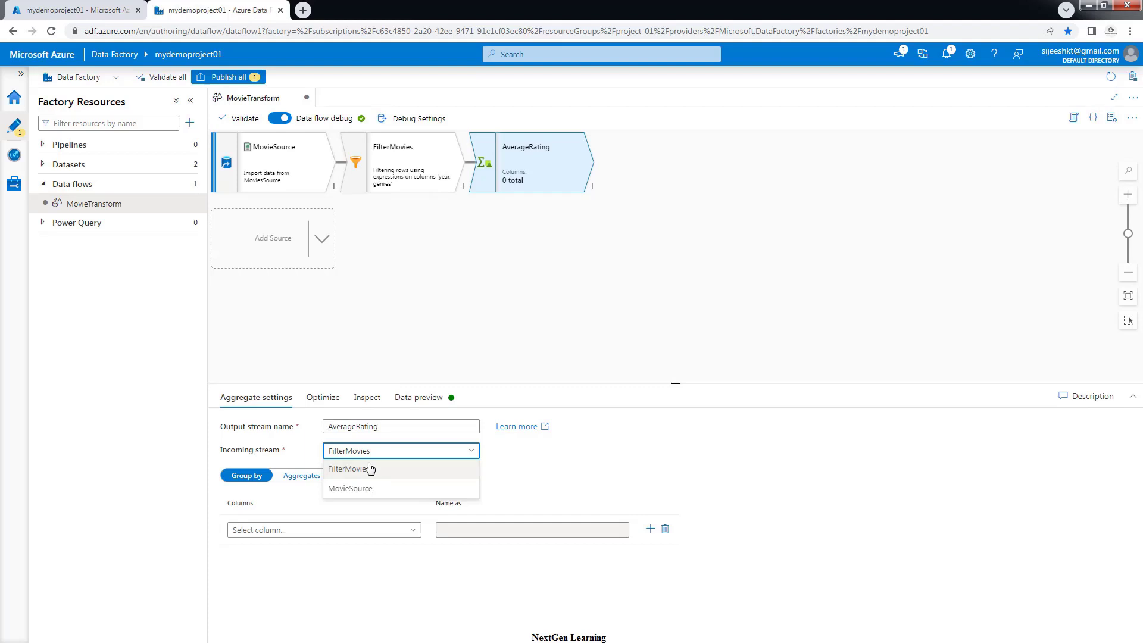
left_click(581, 298)
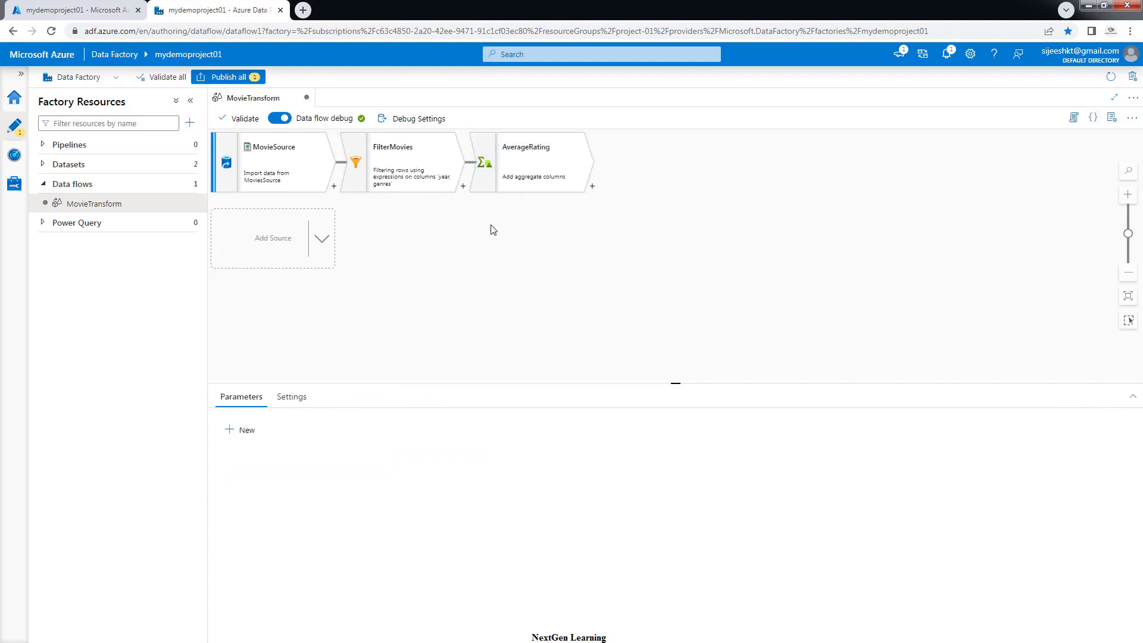
left_click(532, 162)
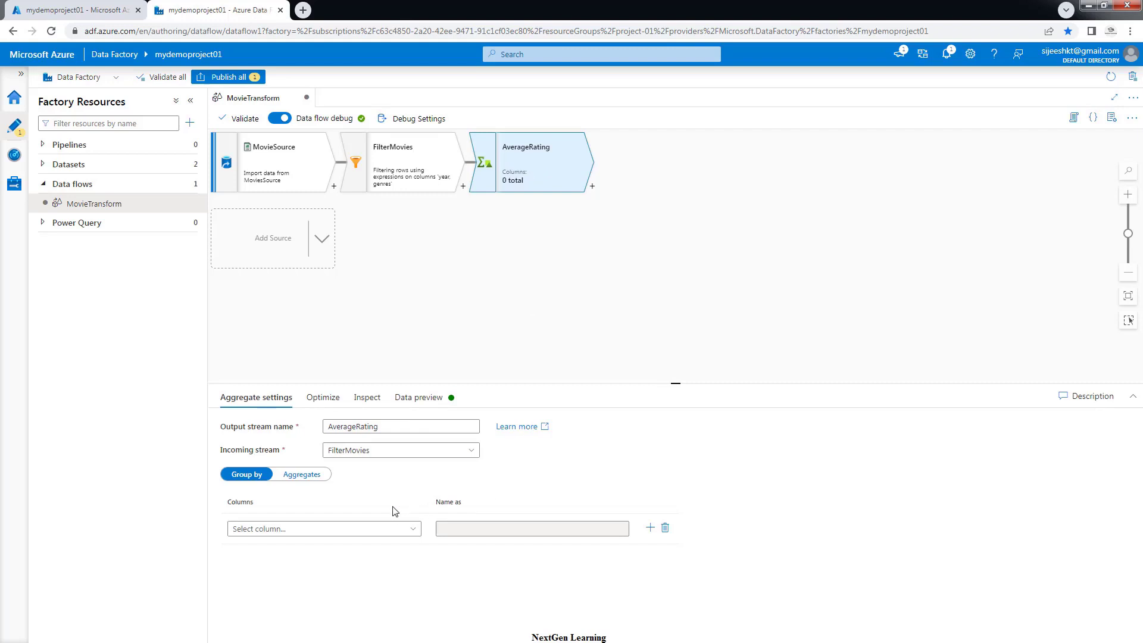
Group AverageRating by the year column, keep the name year, and check the output schema
left_click(275, 529)
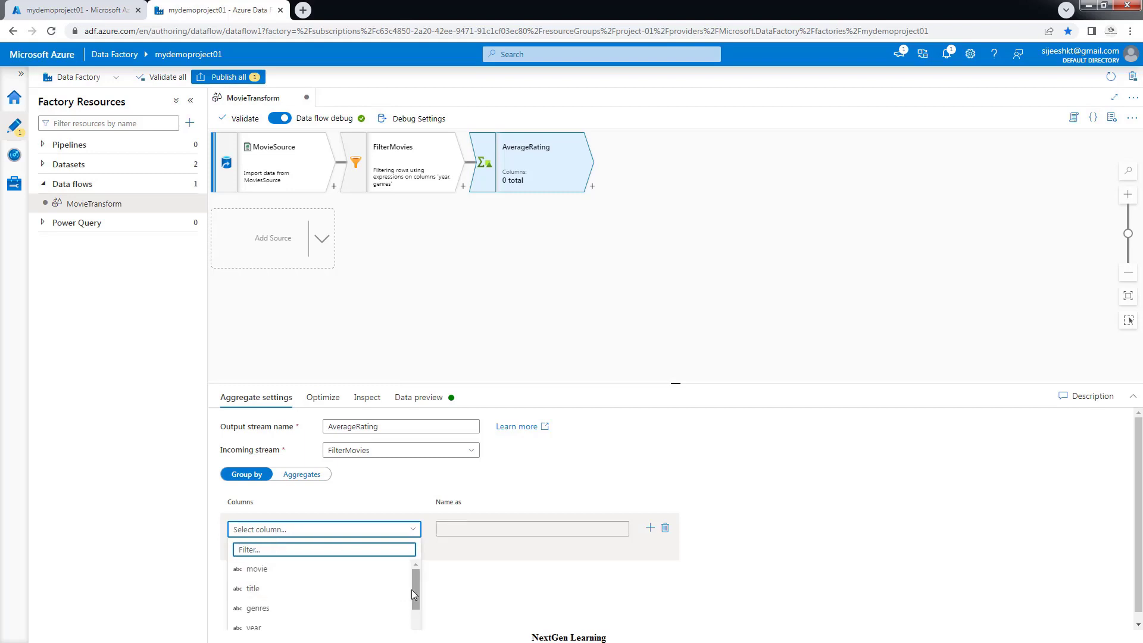
left_click_drag(413, 592, 415, 605)
left_click(253, 602)
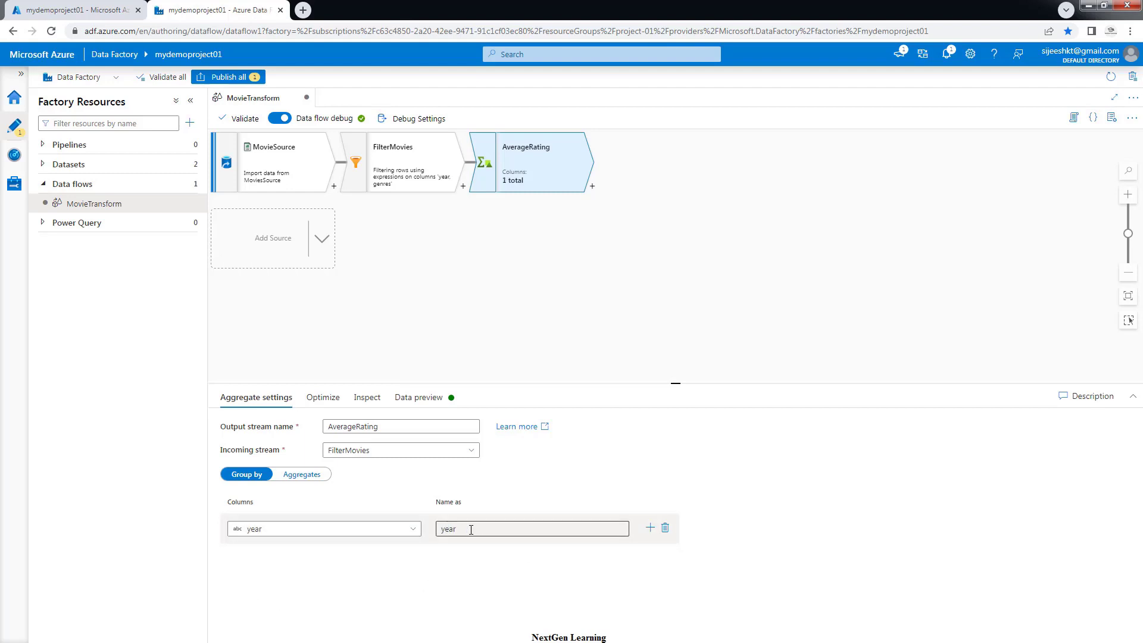
left_click(441, 529)
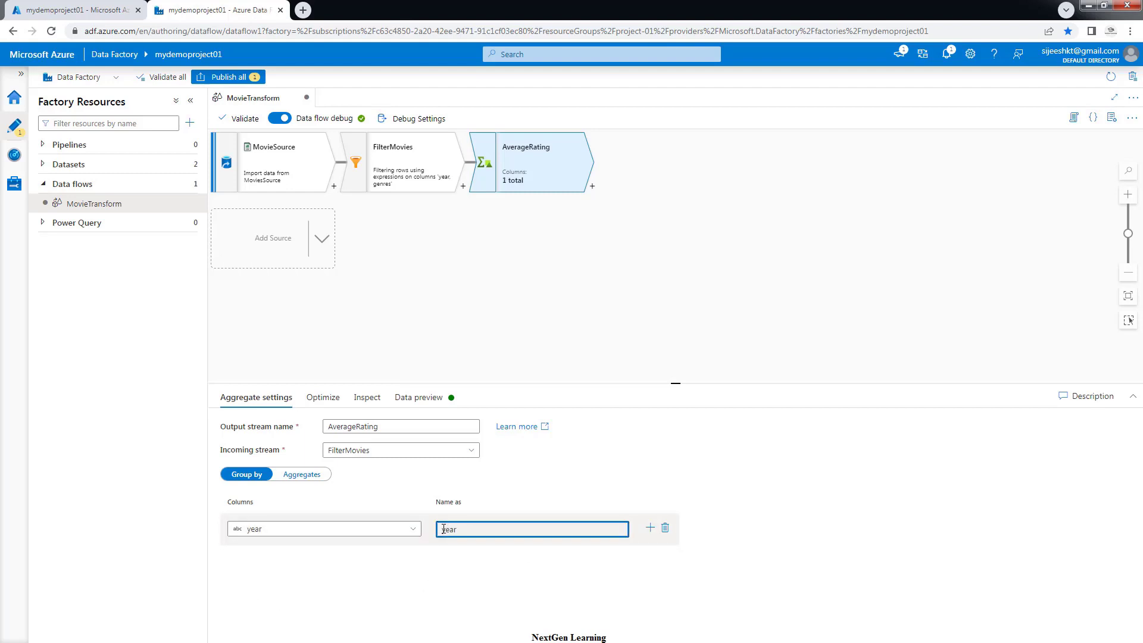
double_click(441, 529)
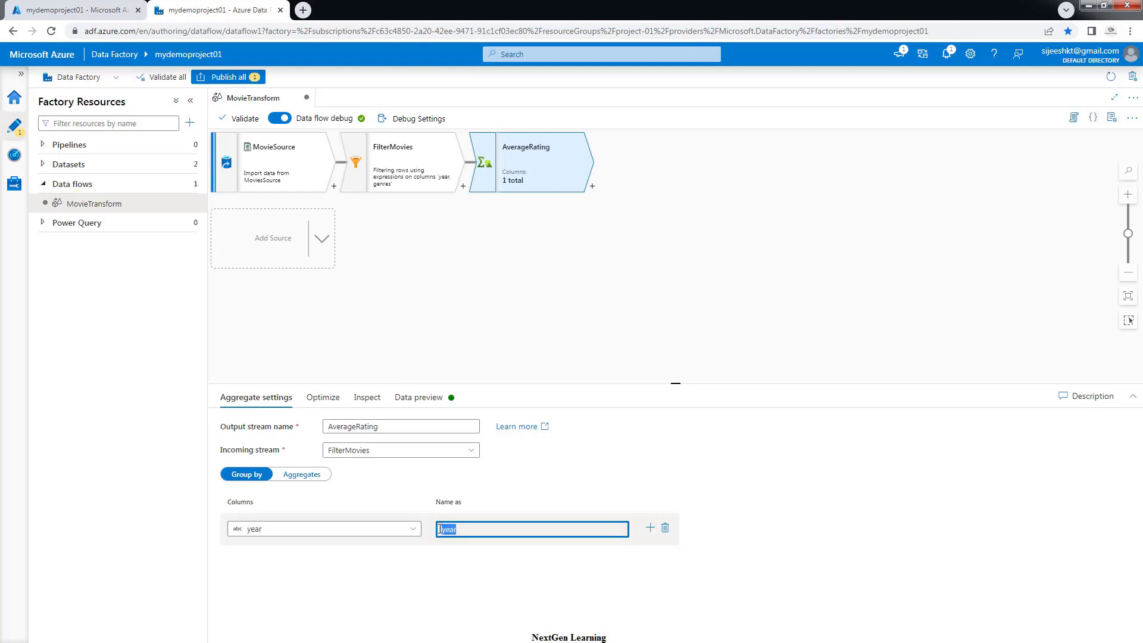
left_click(369, 399)
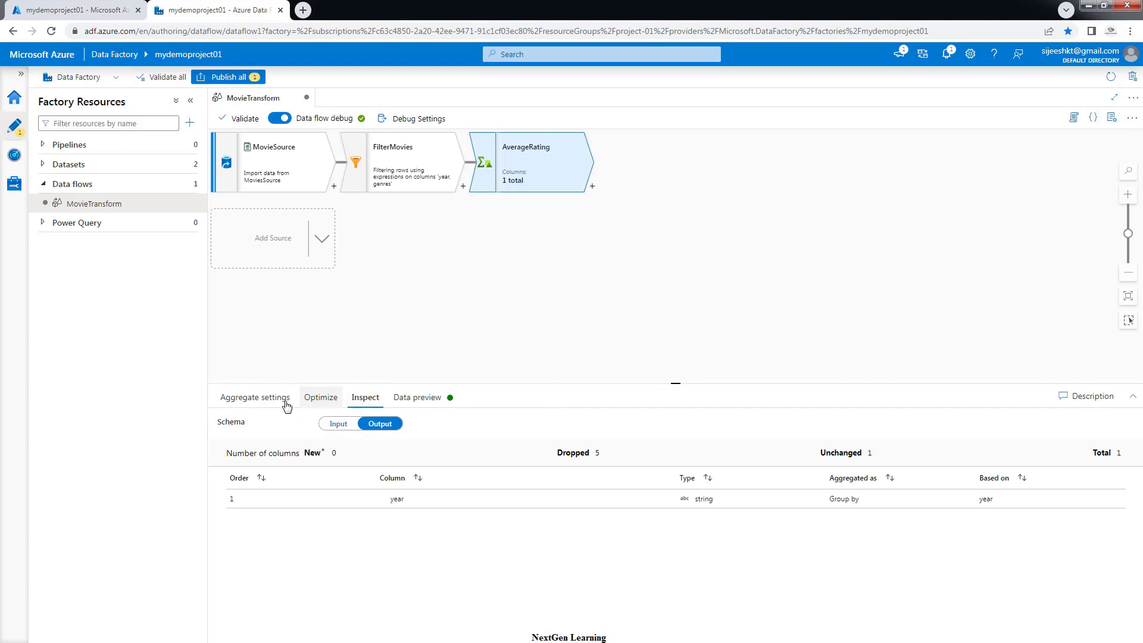
left_click(255, 398)
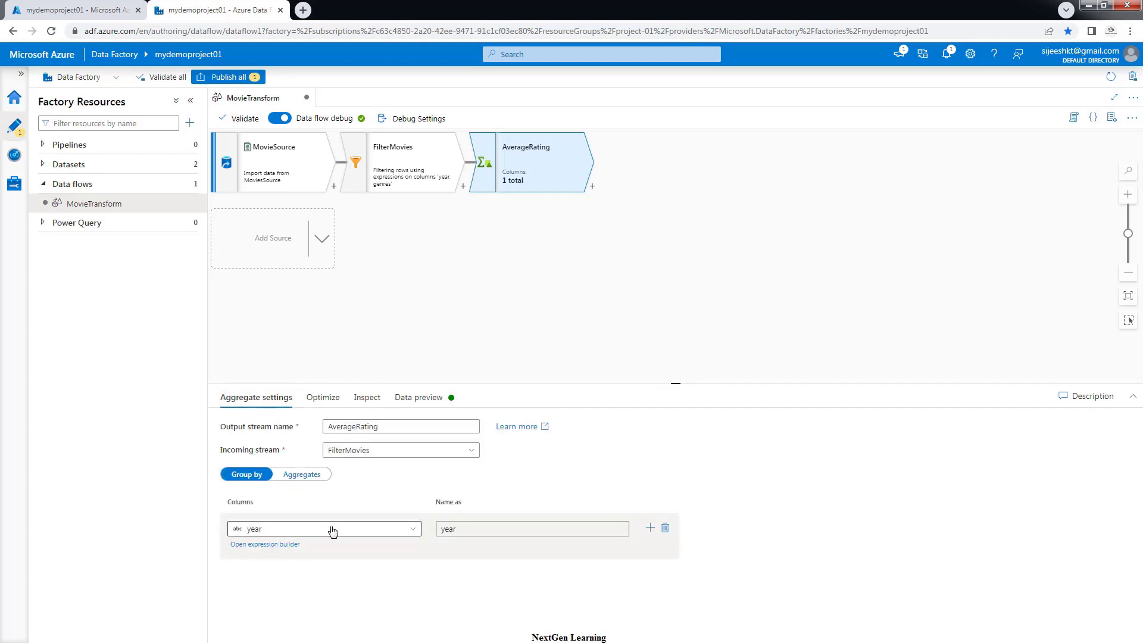
Add an aggregate column named AvgRating under Aggregates and focus its expression field
left_click(300, 478)
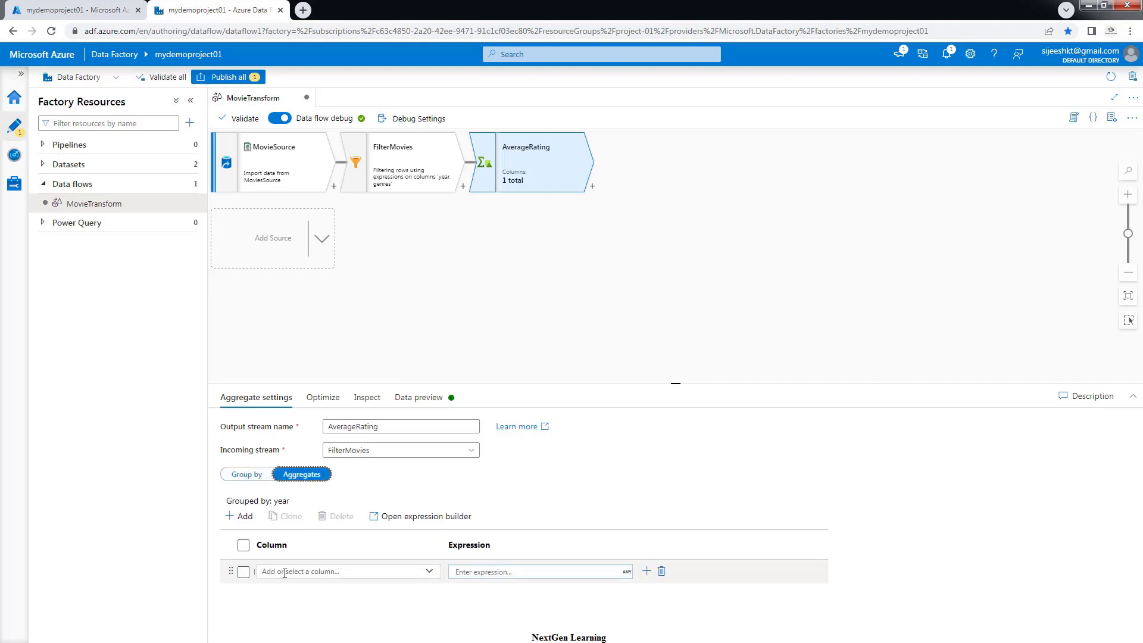
left_click(284, 573)
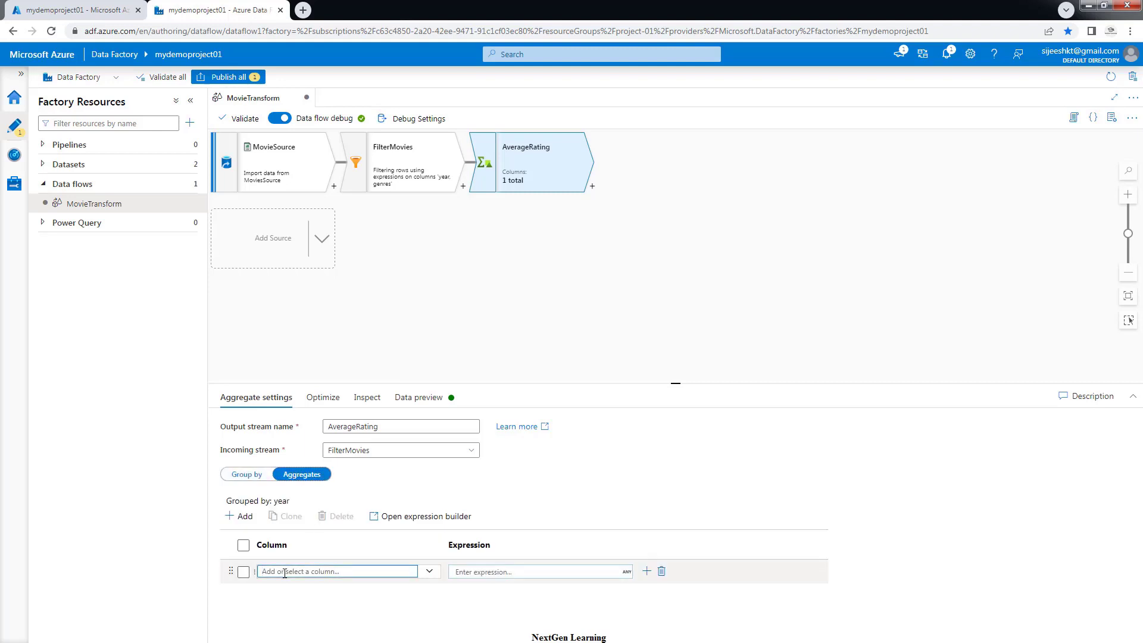
type("Avg")
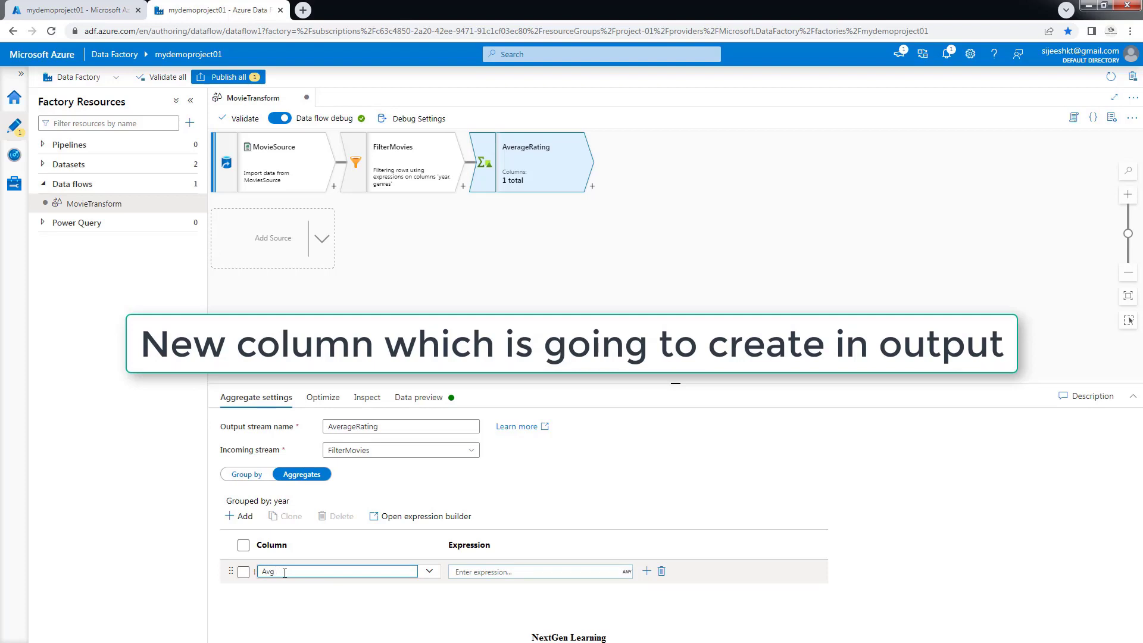
type("Rating")
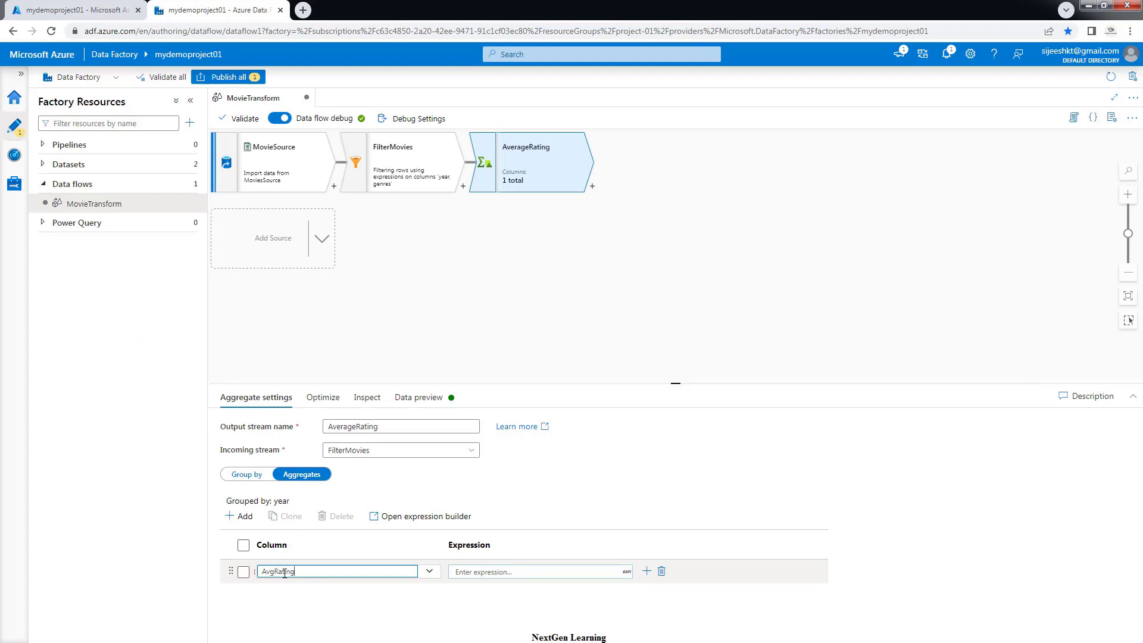
left_click(475, 572)
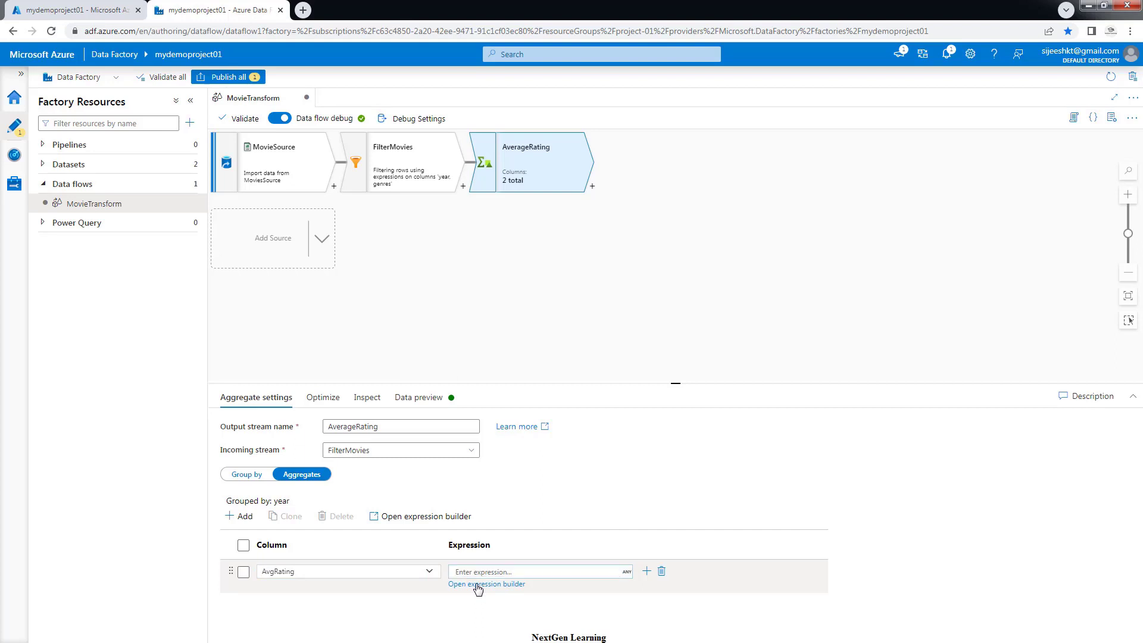
left_click(477, 586)
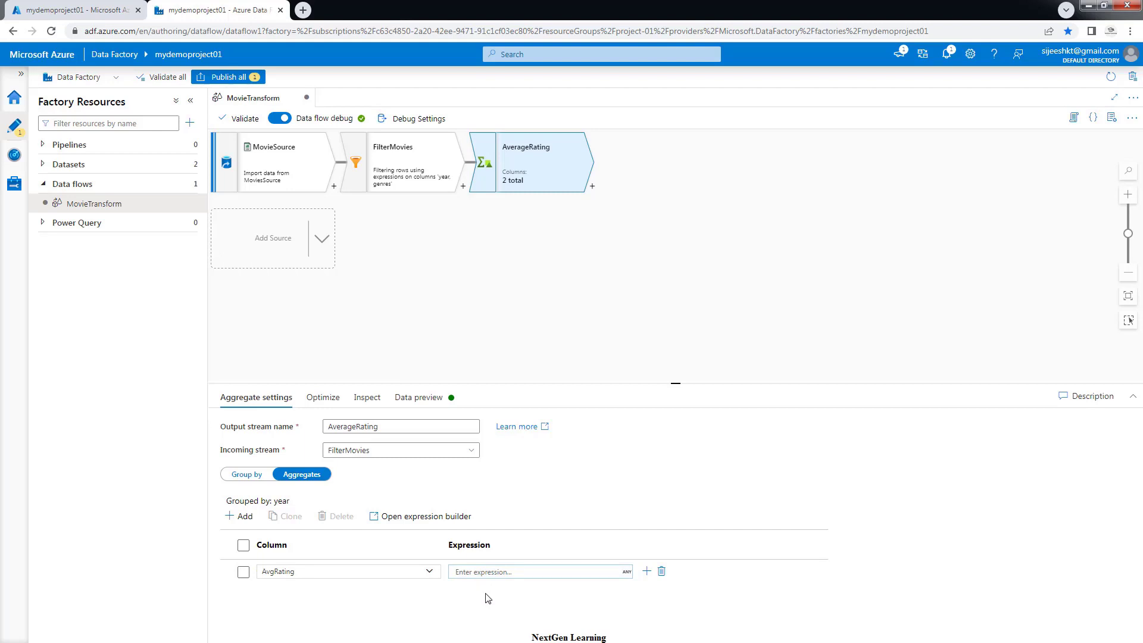
left_click(516, 573)
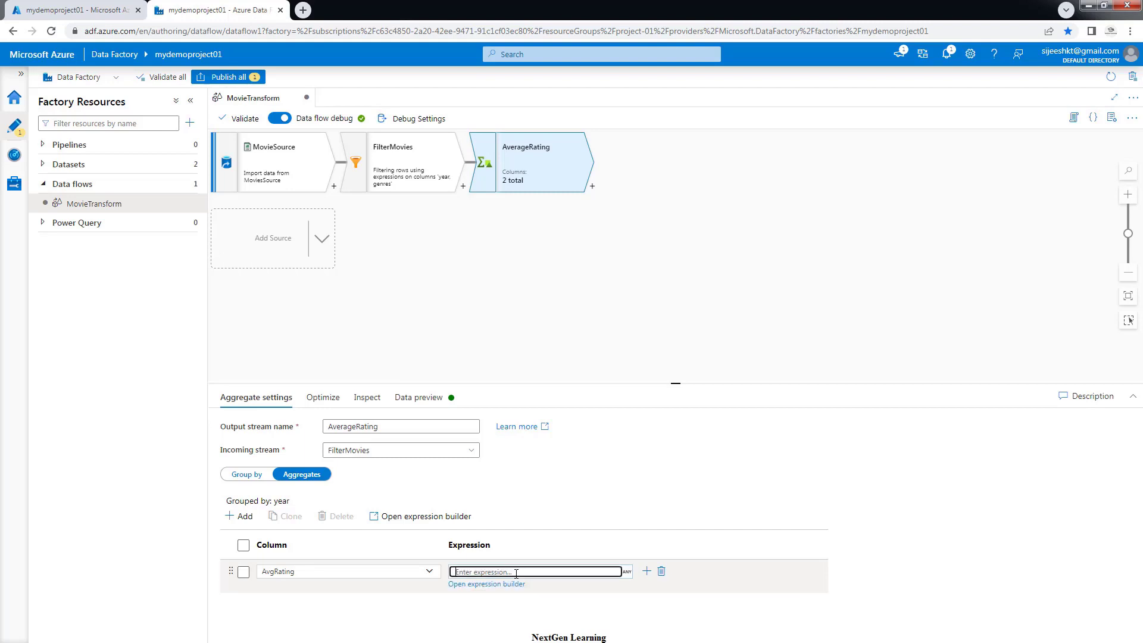
left_click(505, 585)
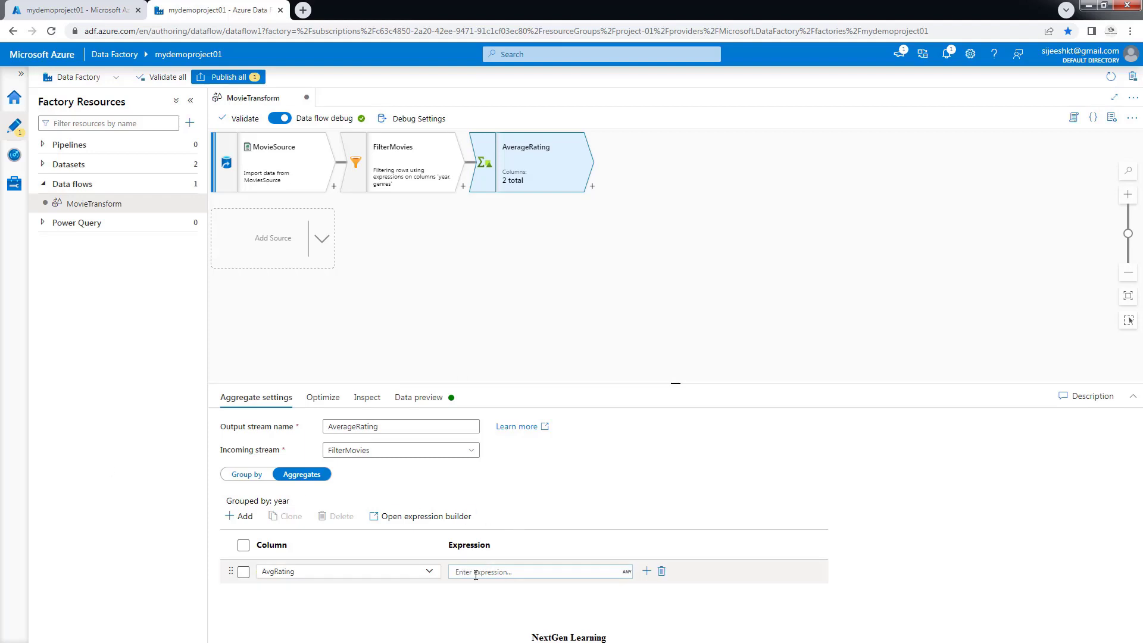
left_click(475, 573)
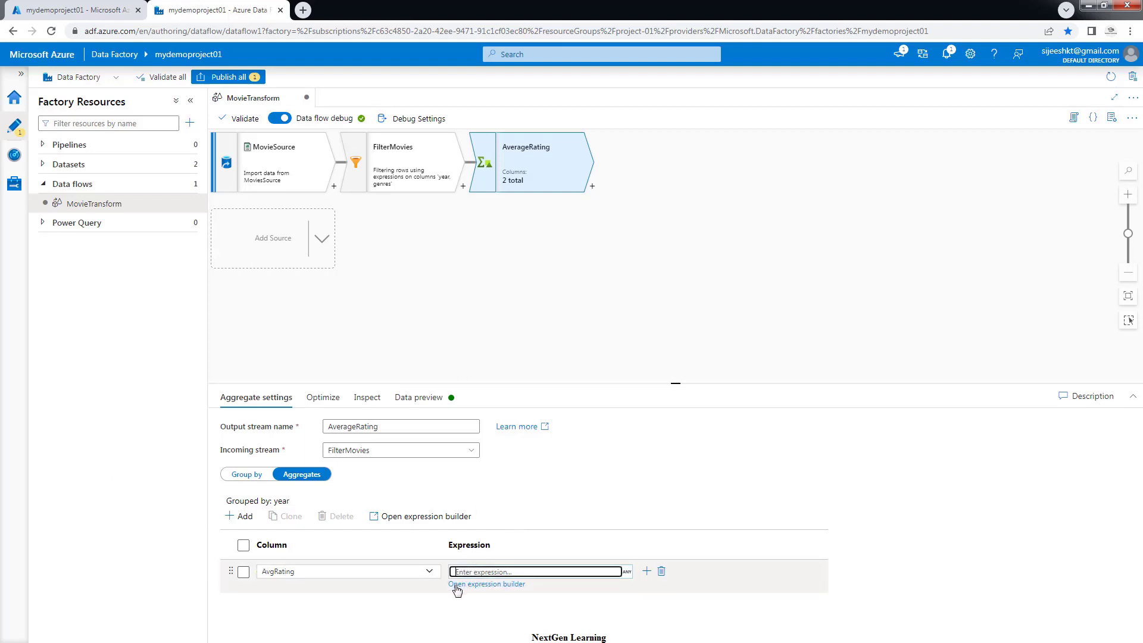
In the expression builder, enter toInteger(Rating) for AvgRating without the format and locale arguments
left_click(456, 586)
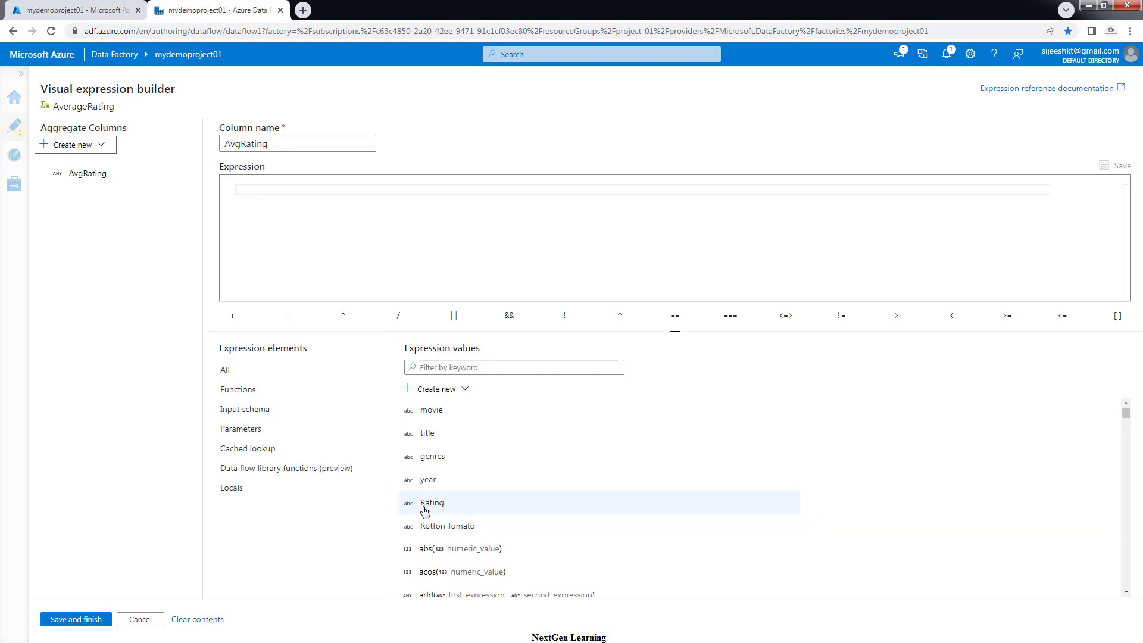
left_click(292, 193)
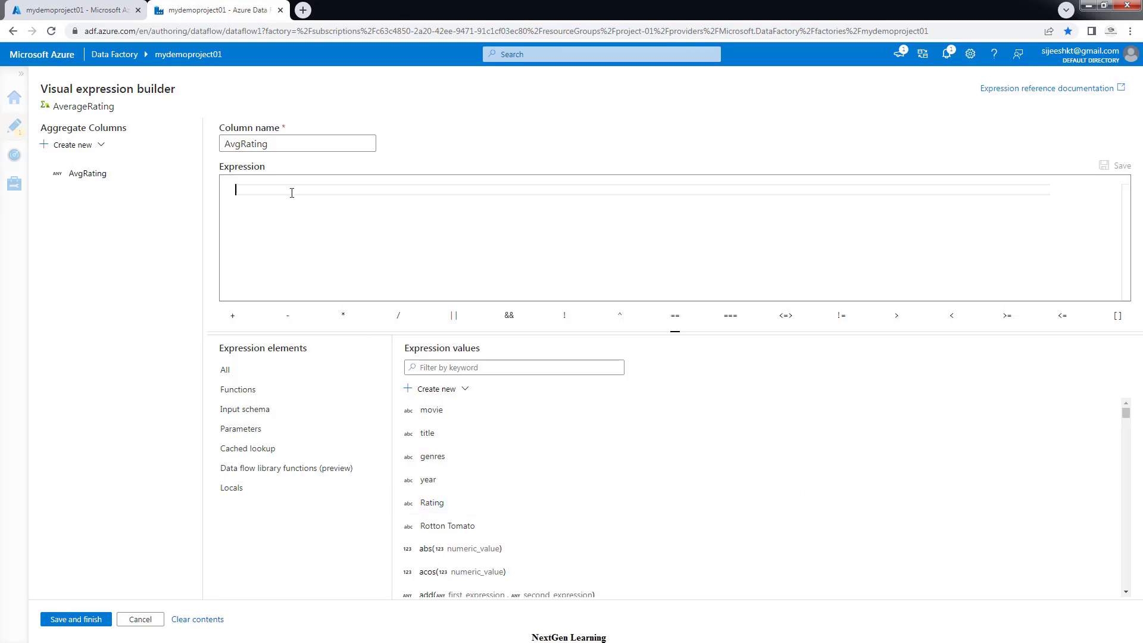
type("toi")
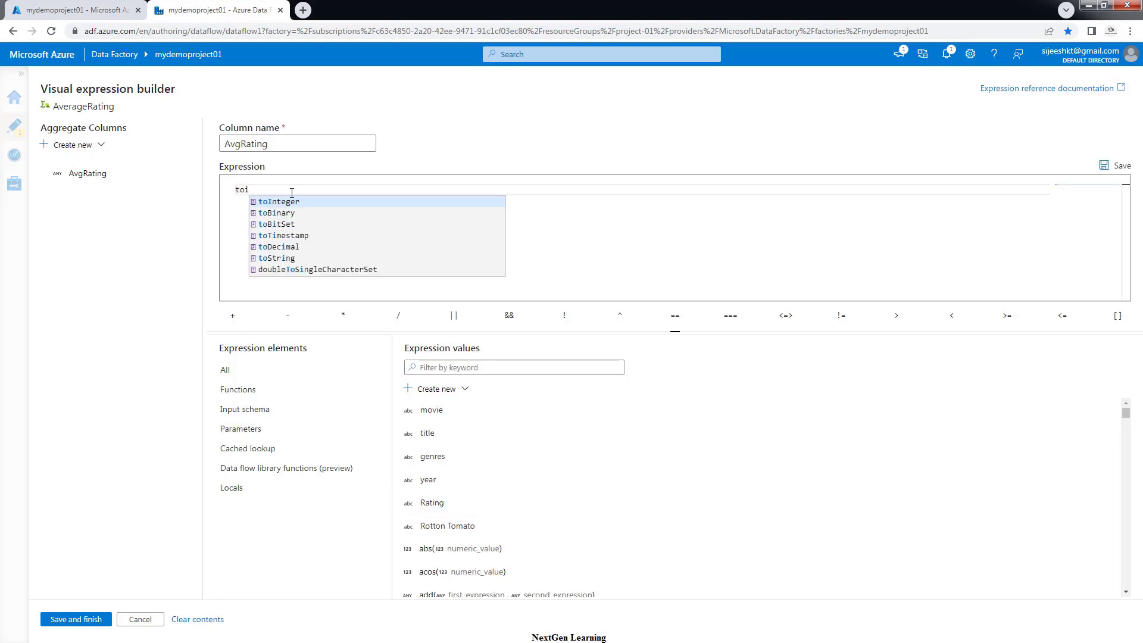
key("Return")
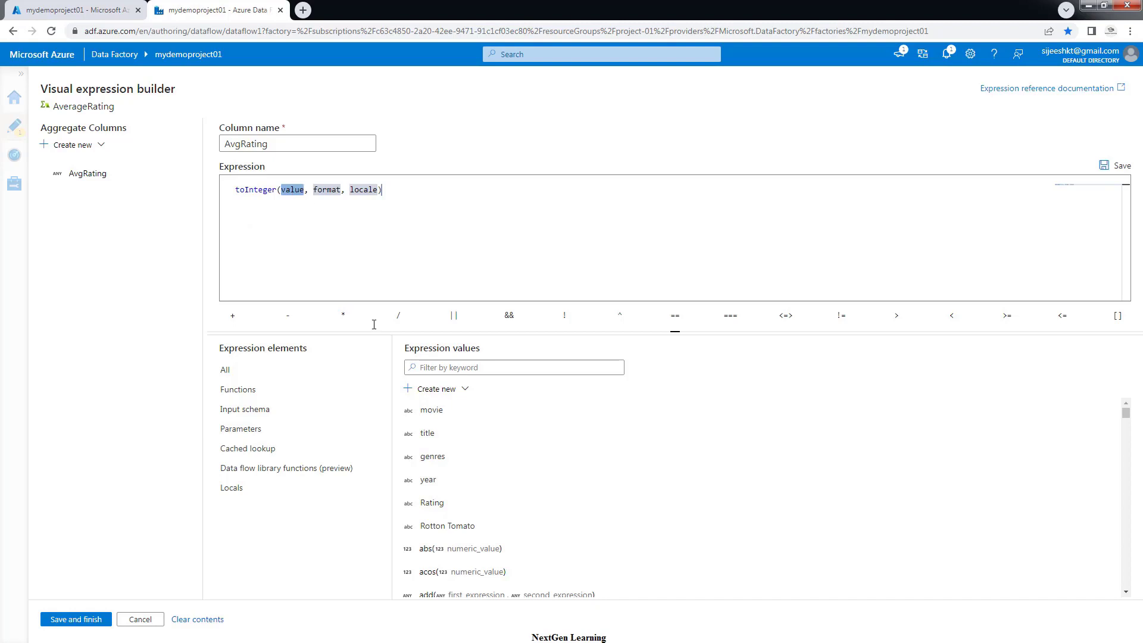
left_click(429, 505)
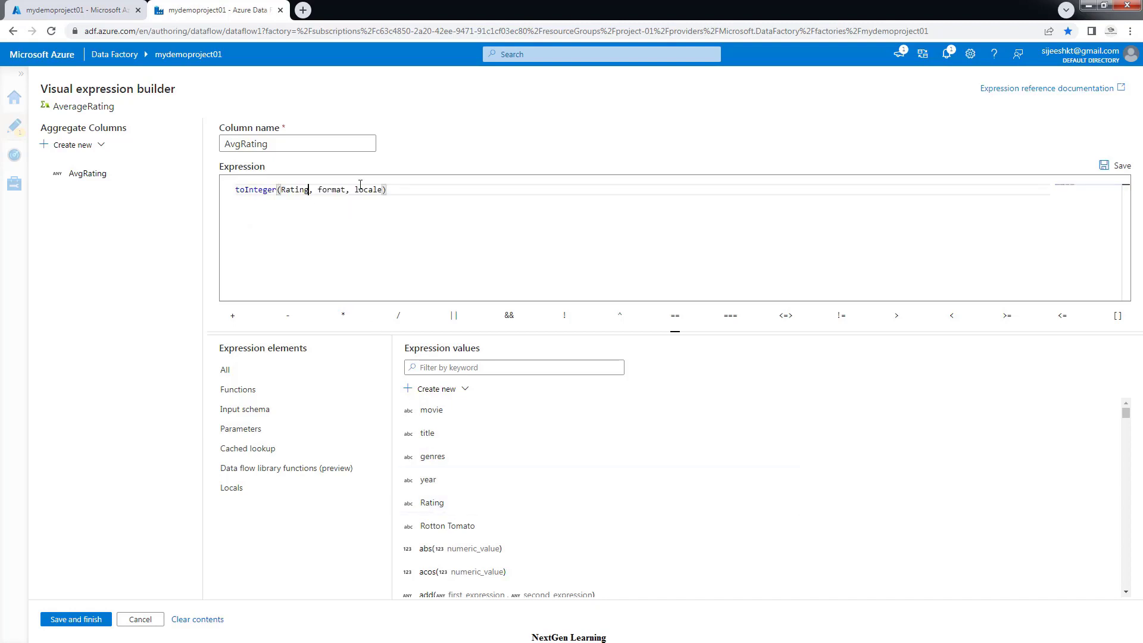
left_click_drag(382, 190, 310, 190)
key("BackSpace")
Wrap it as avg(toInteger(Rating)), remove the extra avg snippet, and save the expression
key("Home")
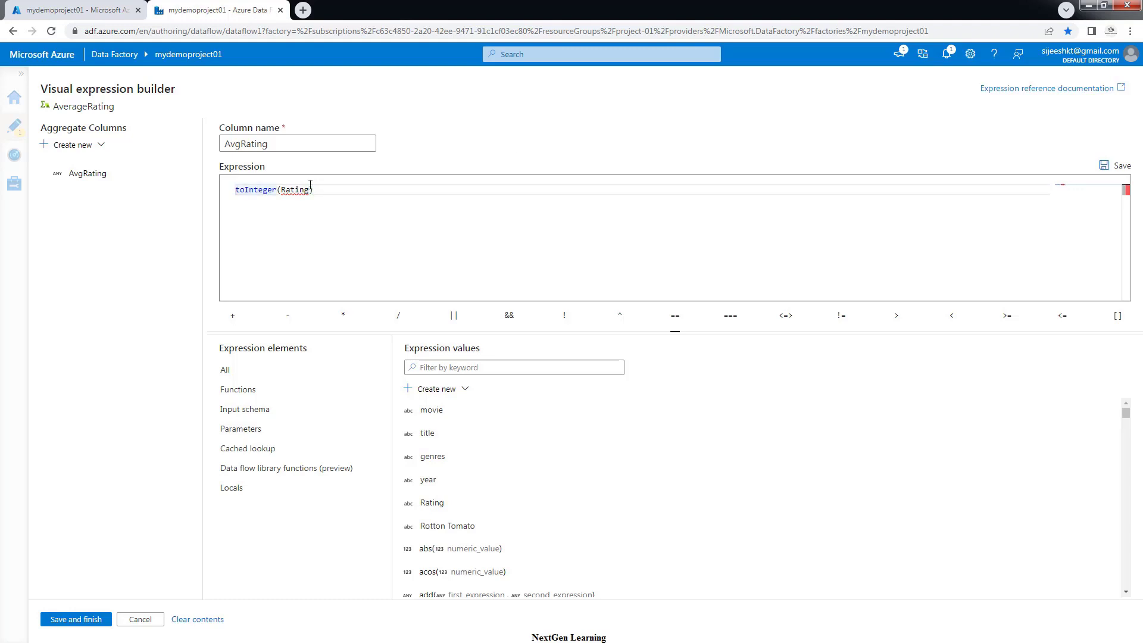
type("v")
key("BackSpace")
type("avg(")
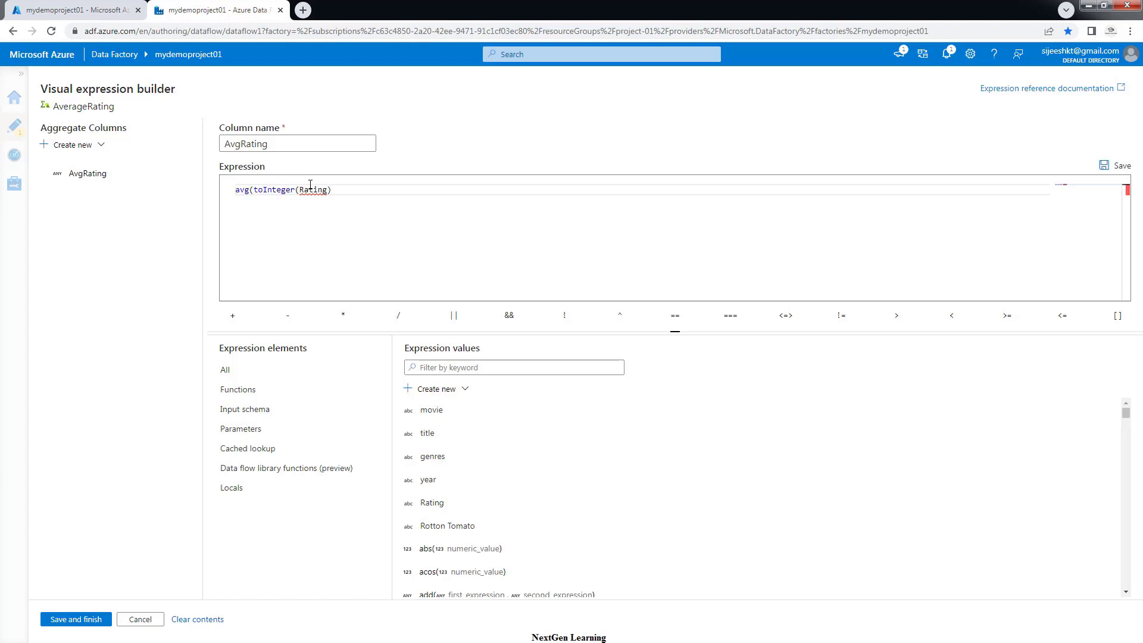
left_click(344, 188)
type(")")
key("Return")
key("Return")
type("av")
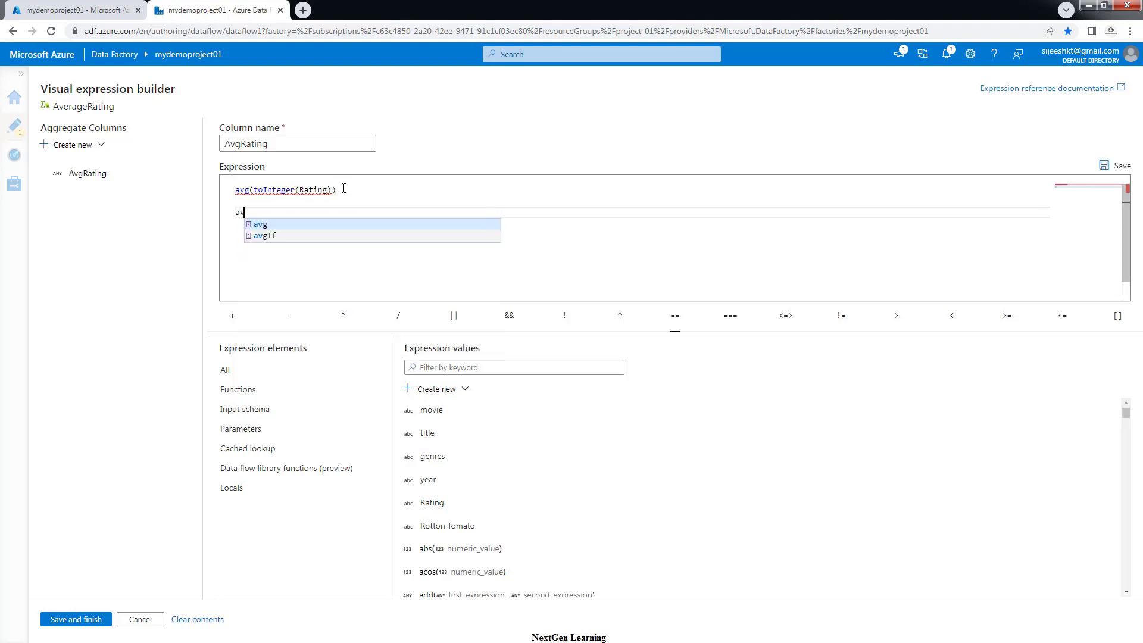
left_click(261, 225)
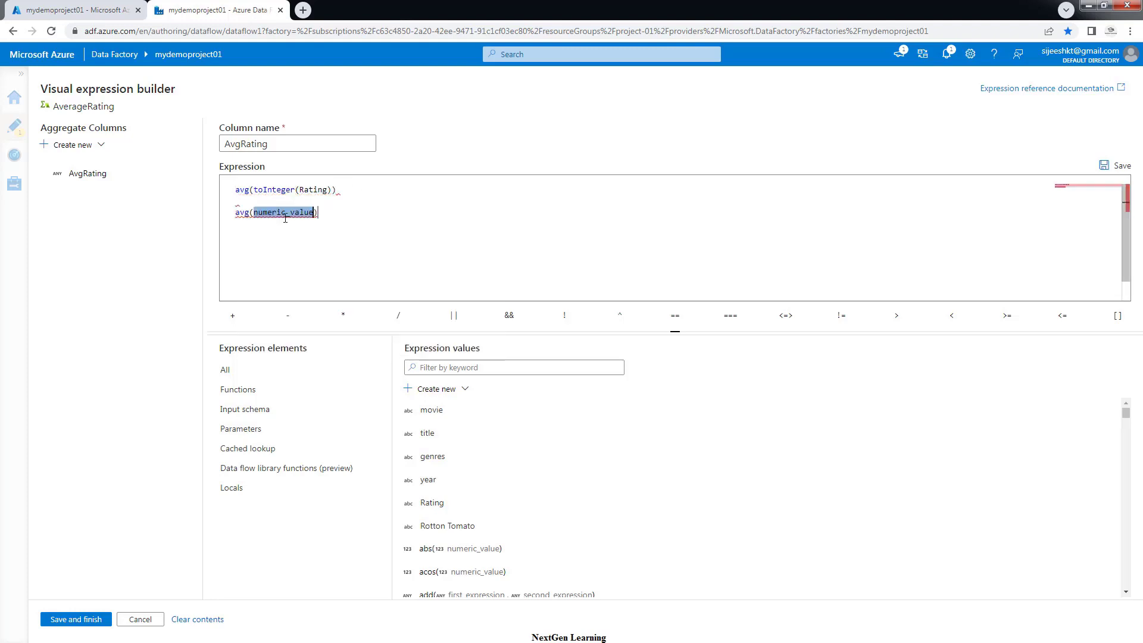
left_click_drag(330, 213, 234, 206)
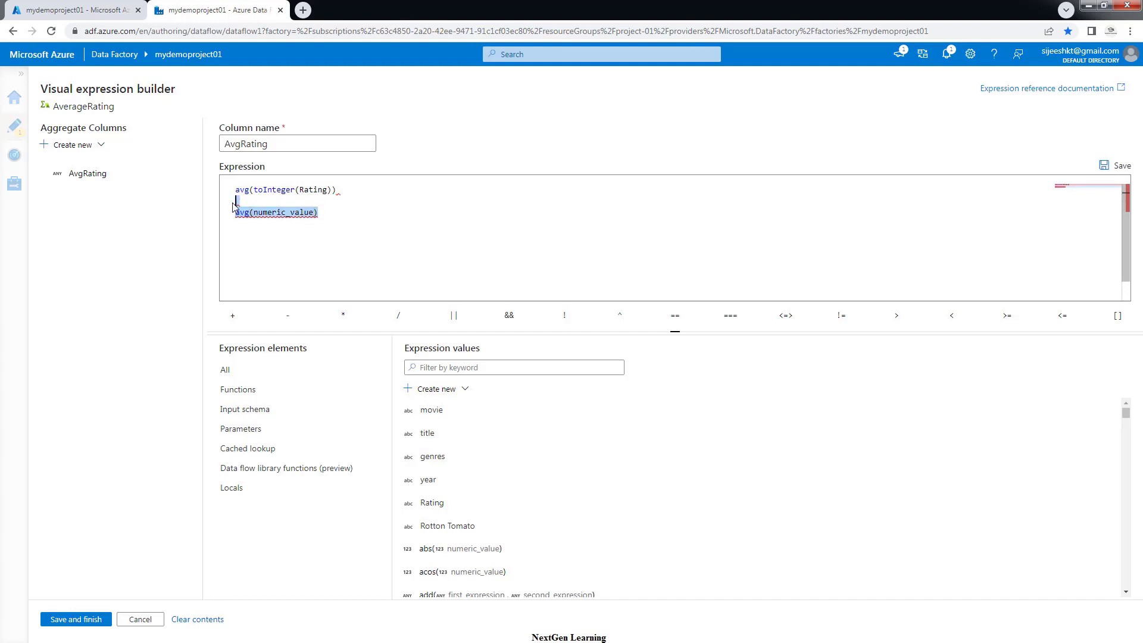
key("BackSpace")
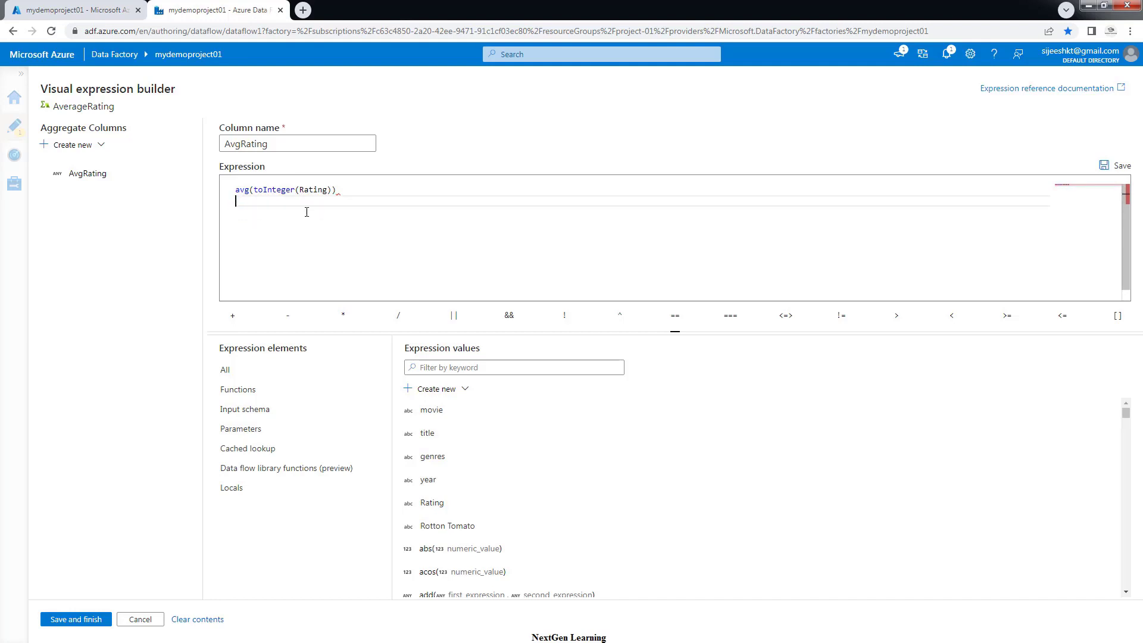
key("BackSpace")
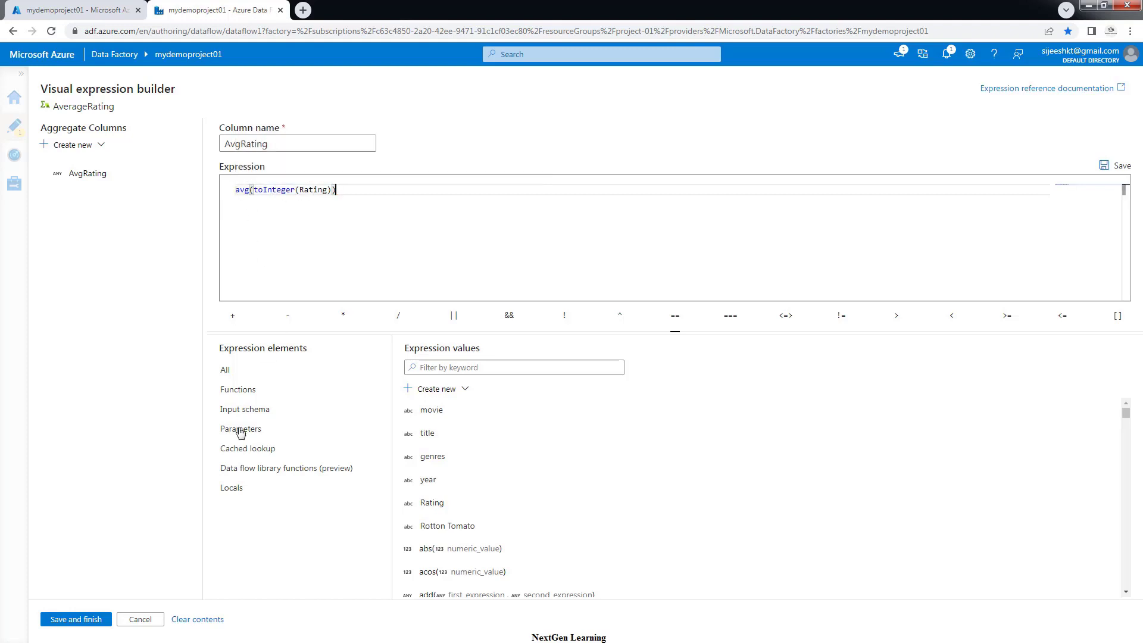
left_click(83, 621)
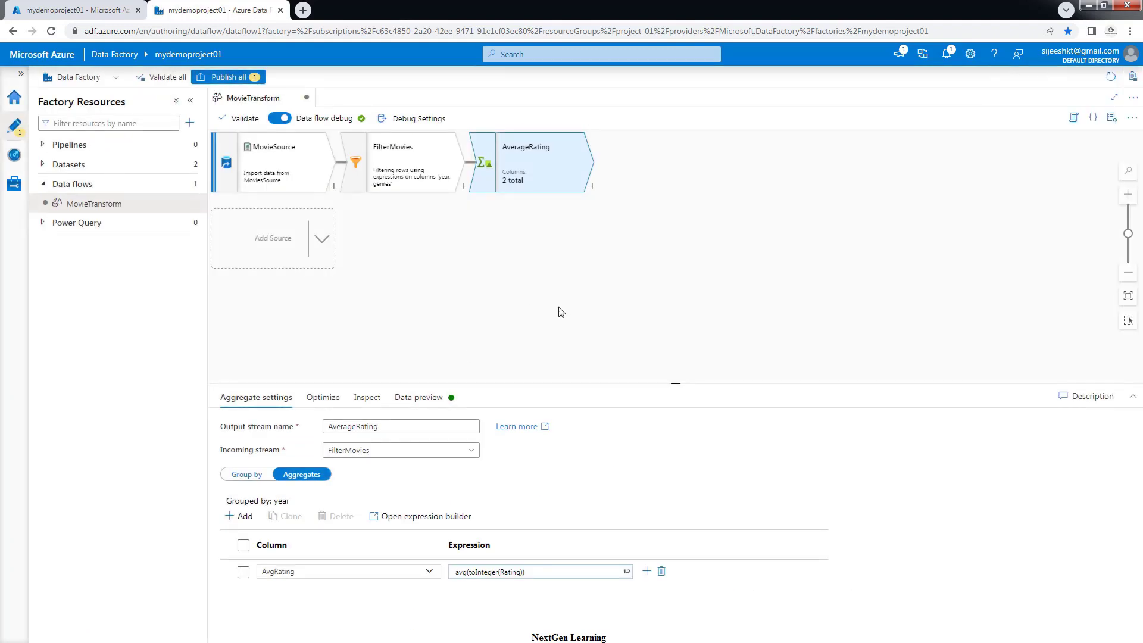
Refresh the AverageRating data preview and scroll through the 47 year/AvgRating rows
left_click(416, 403)
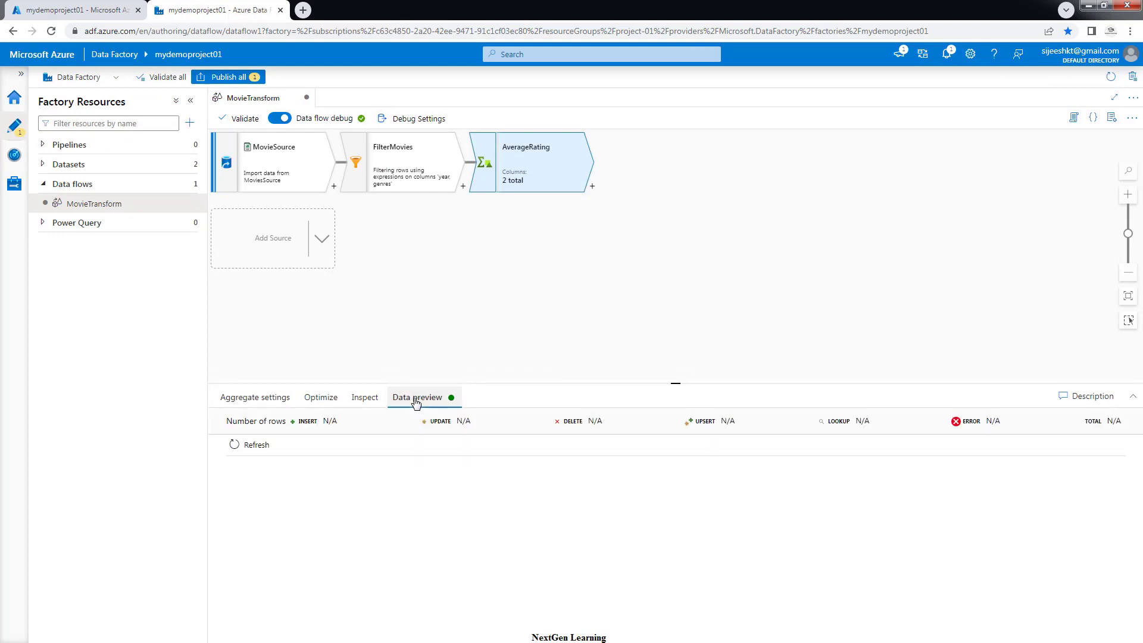
left_click(252, 450)
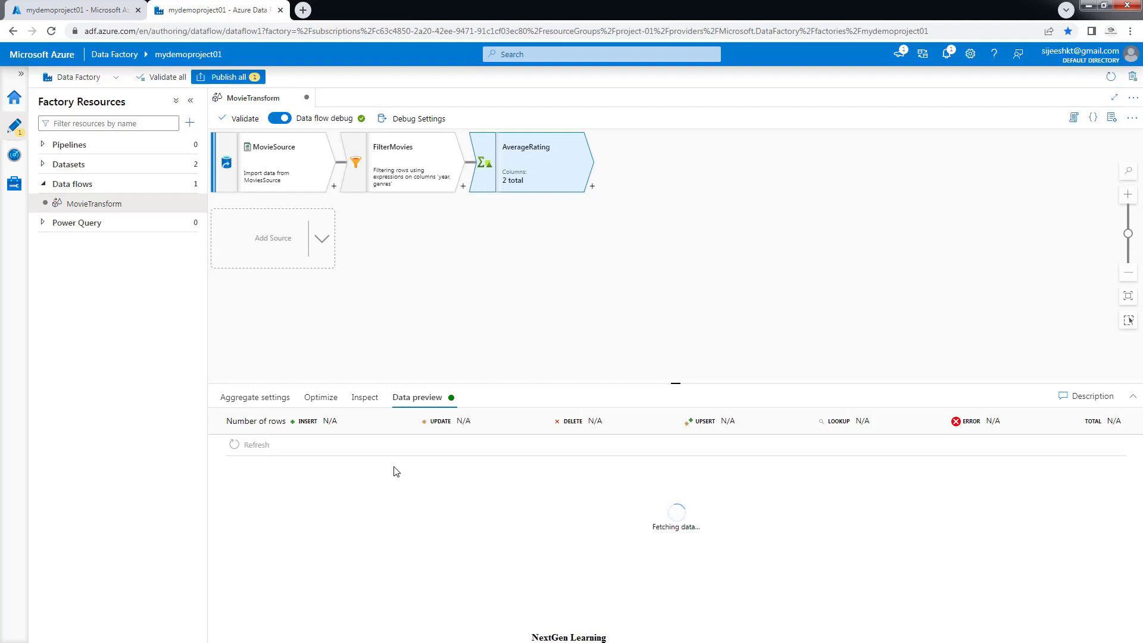
scroll(295, 509, "down", 3)
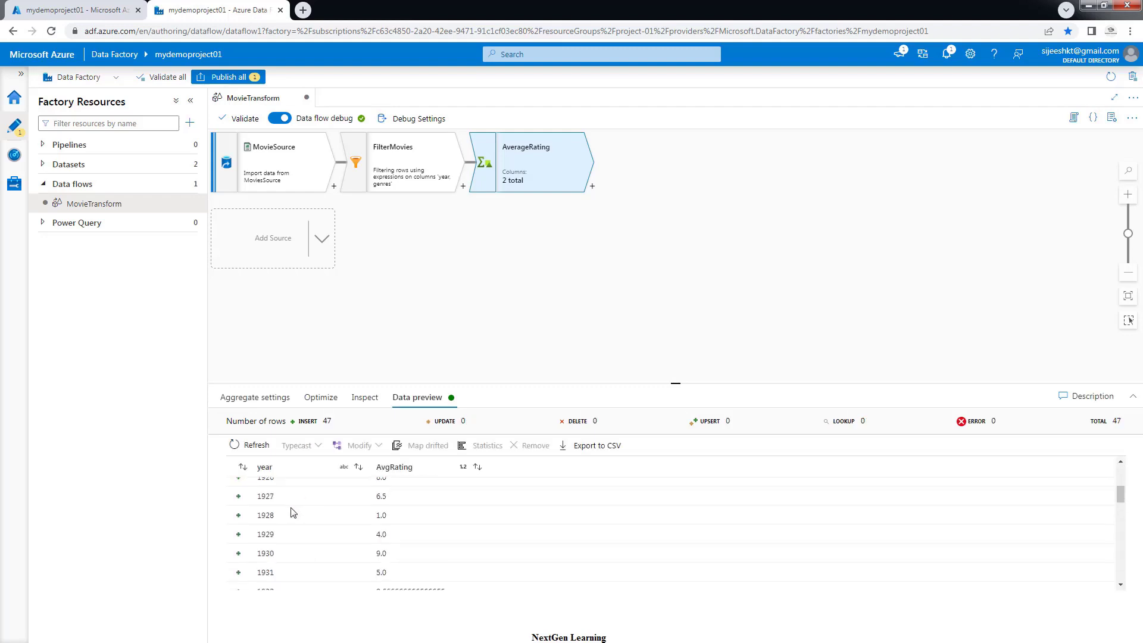
scroll(293, 512, "down", 5)
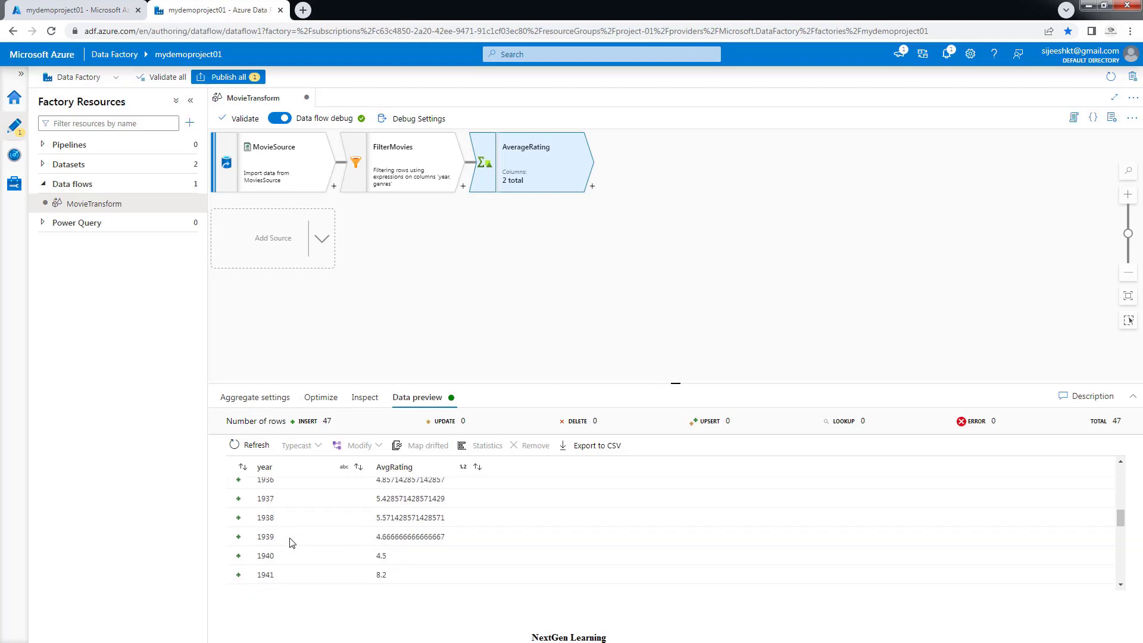
scroll(294, 538, "up", 7)
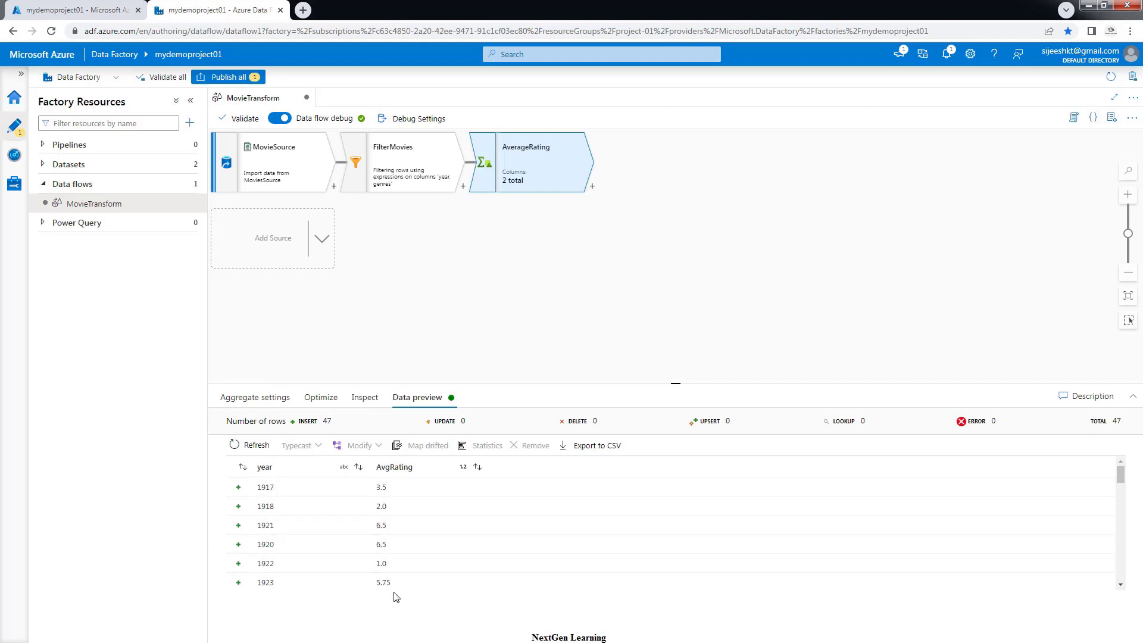
Add a Sink after AverageRating and rename it MoviesDB
left_click(593, 188)
type("si")
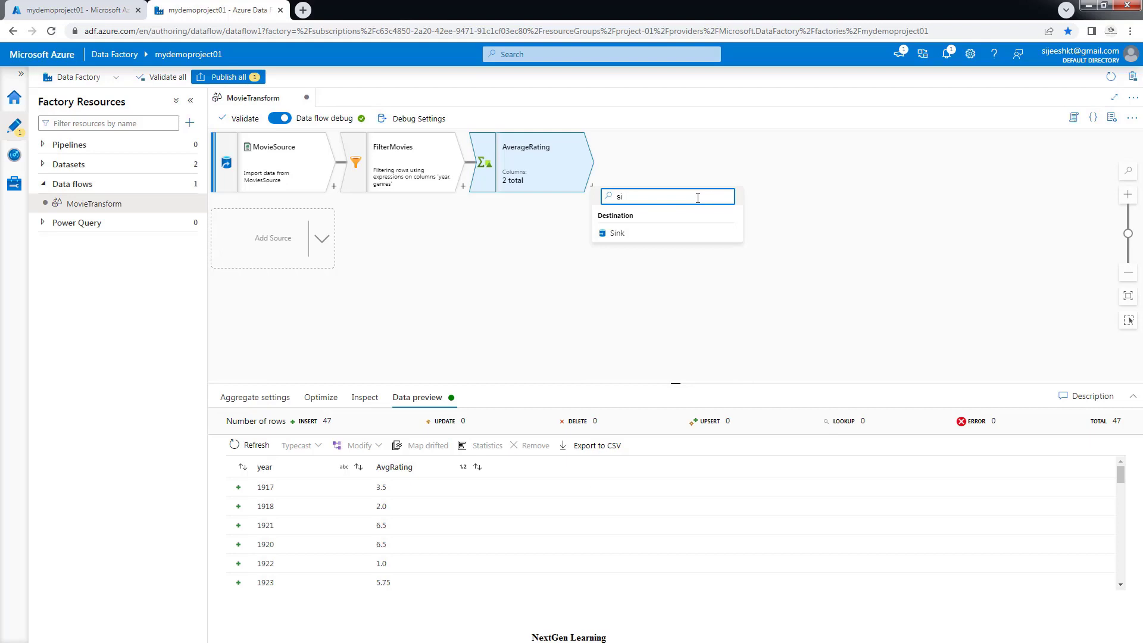
left_click(619, 236)
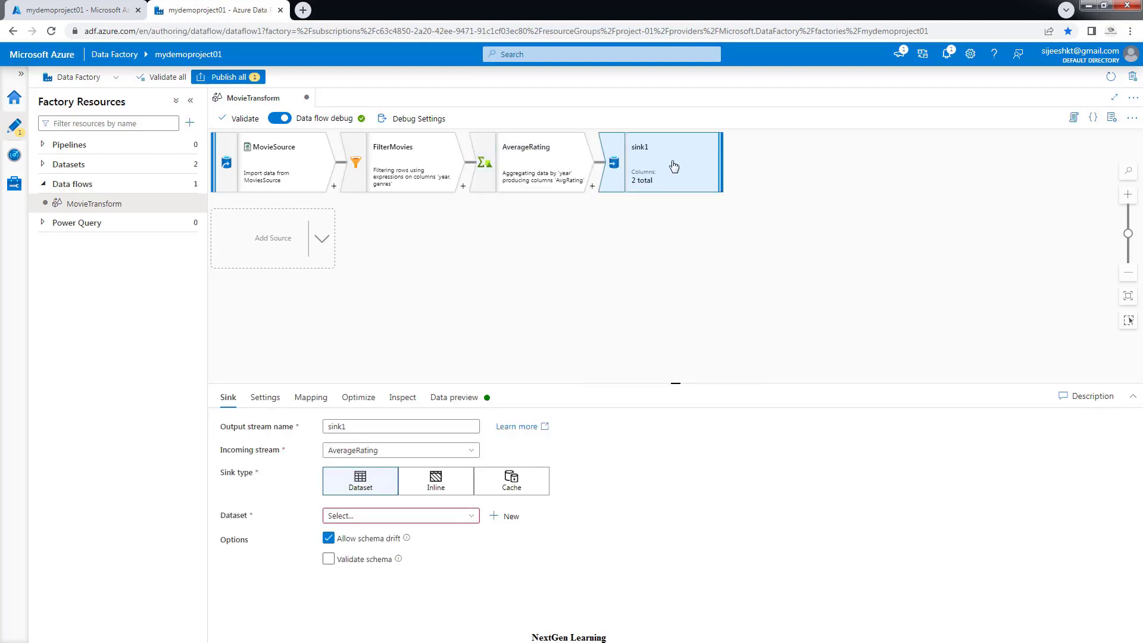
double_click(358, 425)
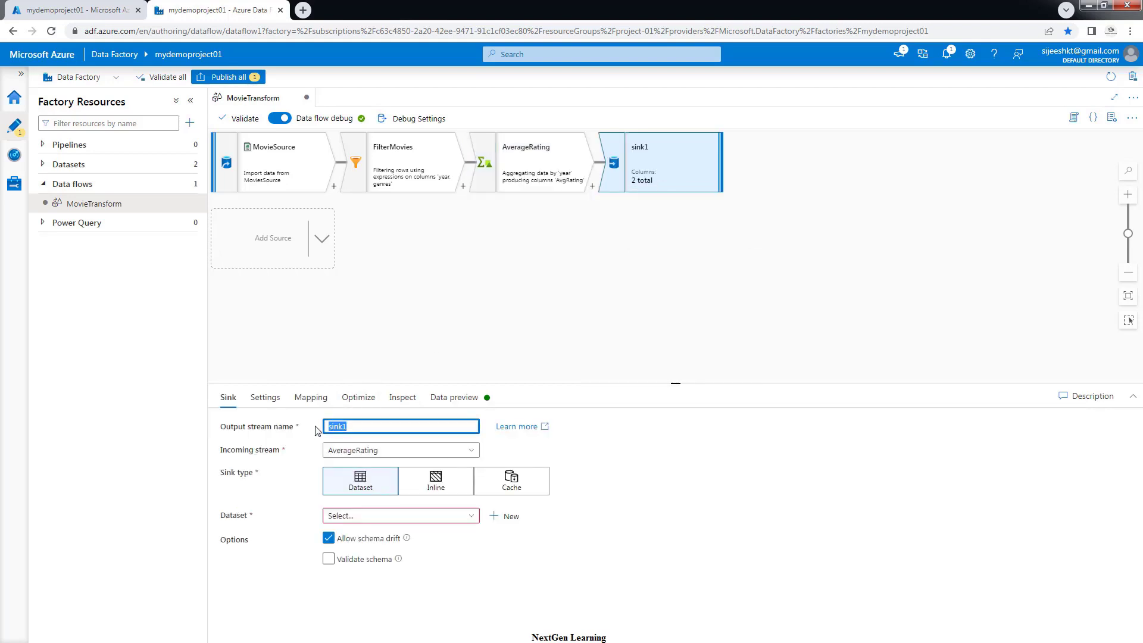
type("MoviesDB")
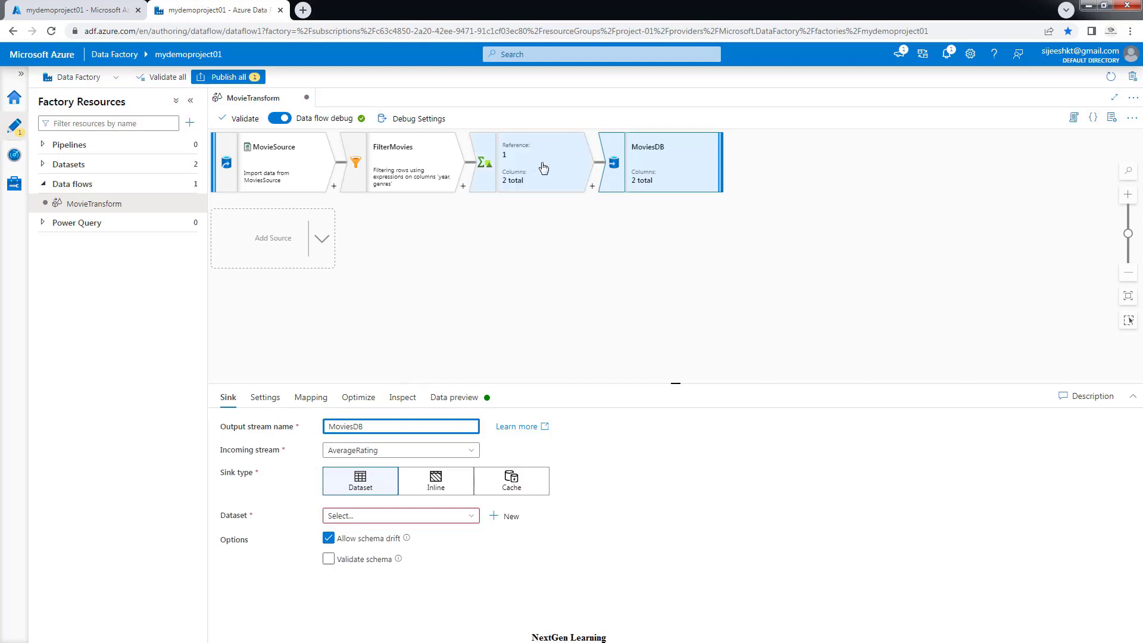
left_click(305, 545)
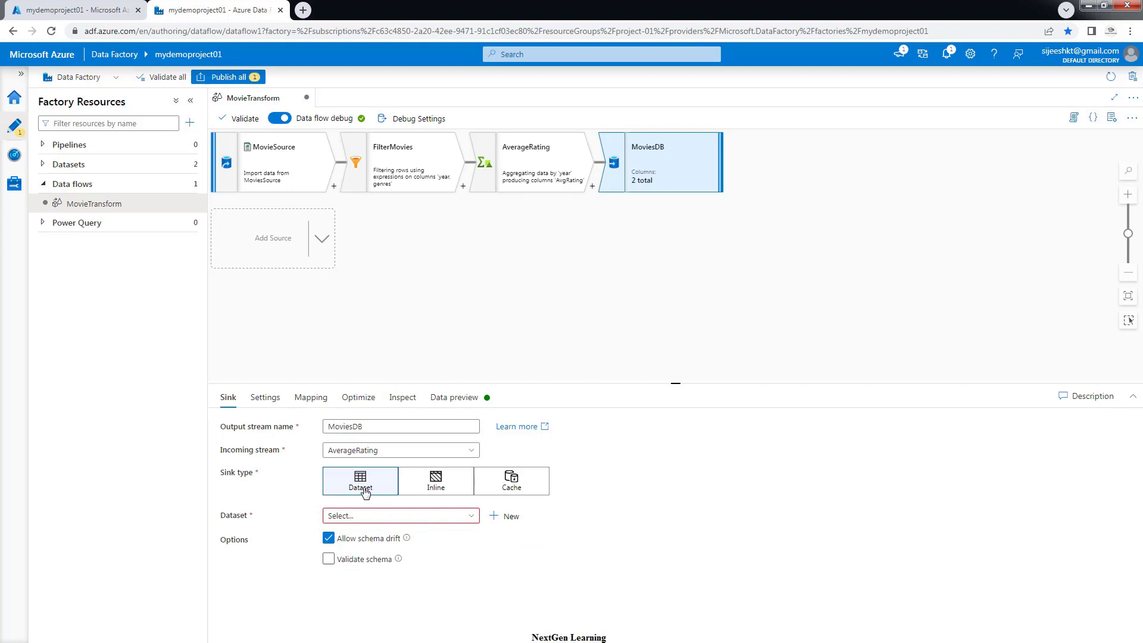
Set the MoviesDB sink's dataset to MoviesSink
left_click(351, 518)
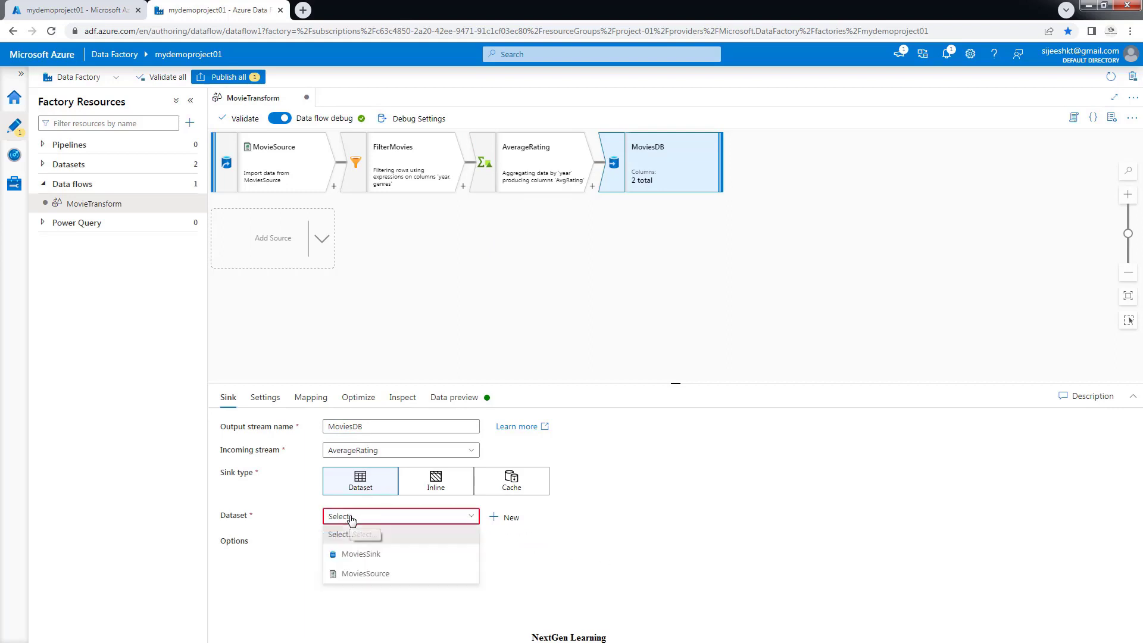
left_click(353, 555)
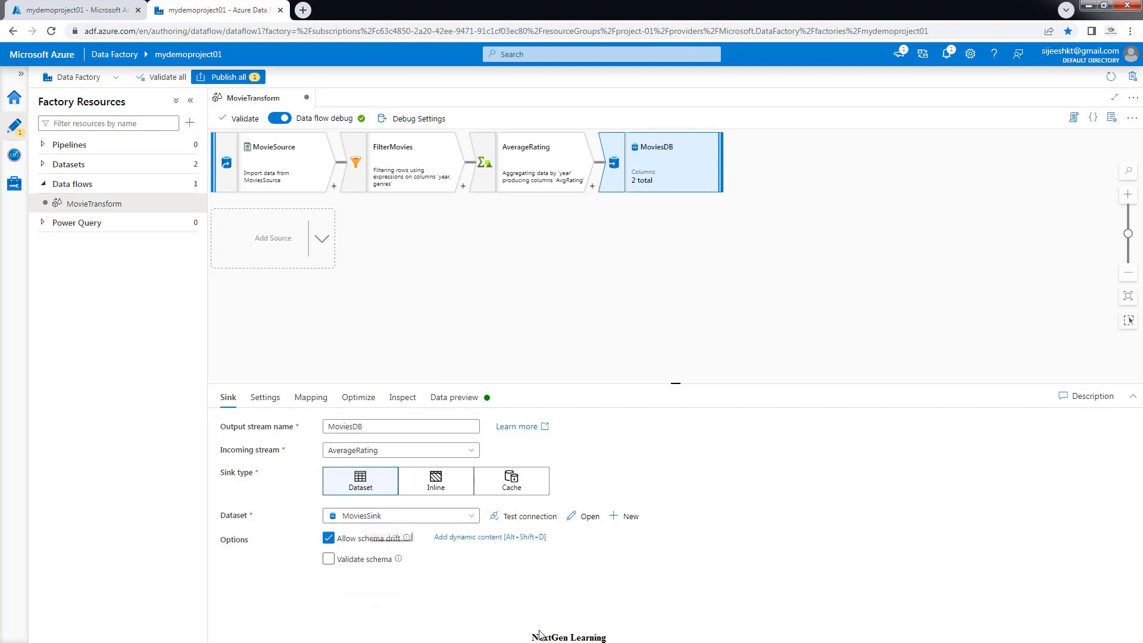
left_click(361, 560)
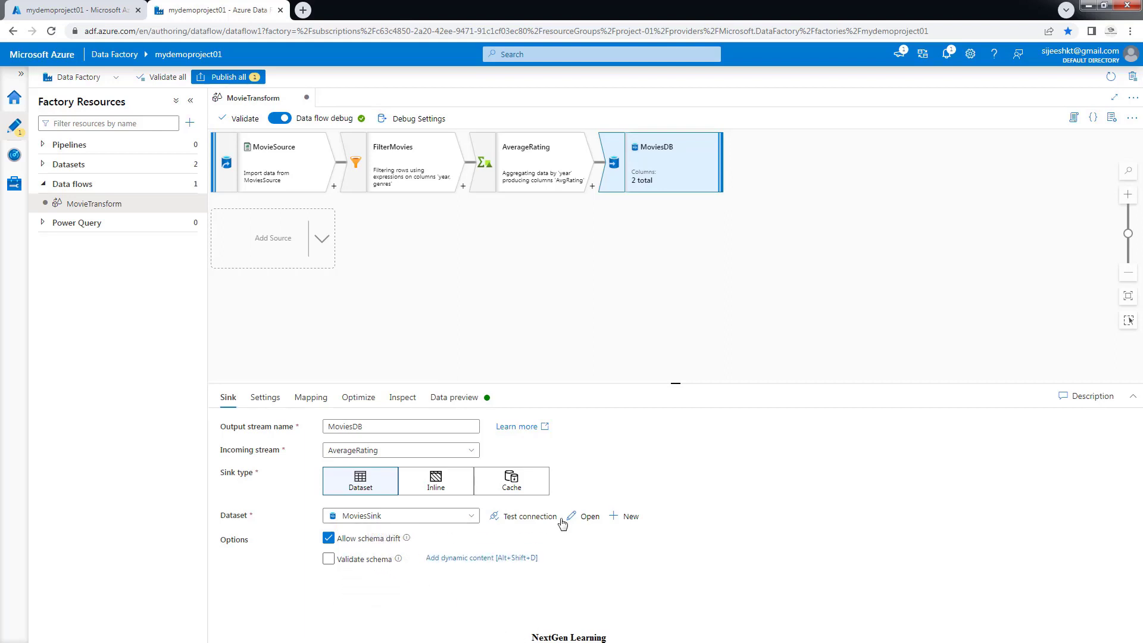
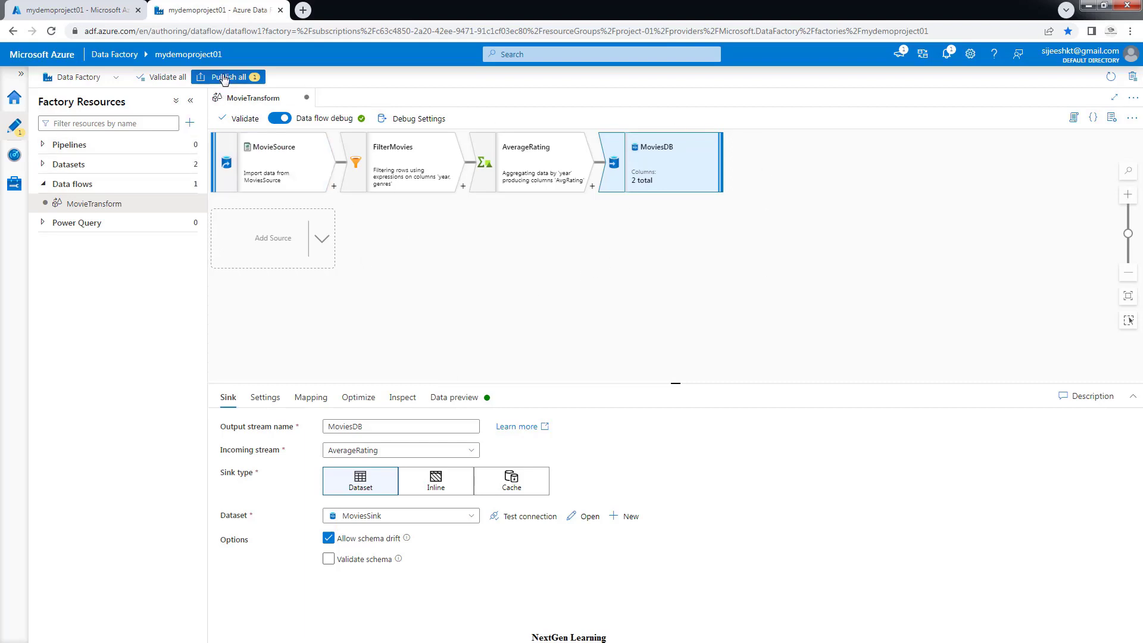
Review the pending MovieTransform data flow change and publish it to the mydemoproject01 factory
left_click(224, 78)
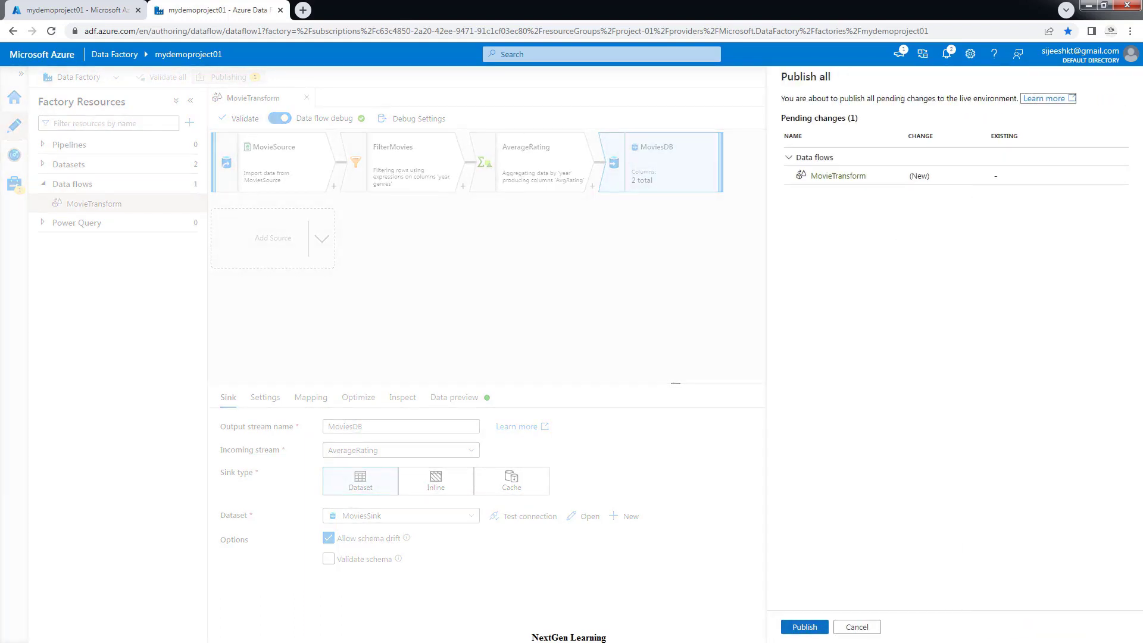
left_click(803, 627)
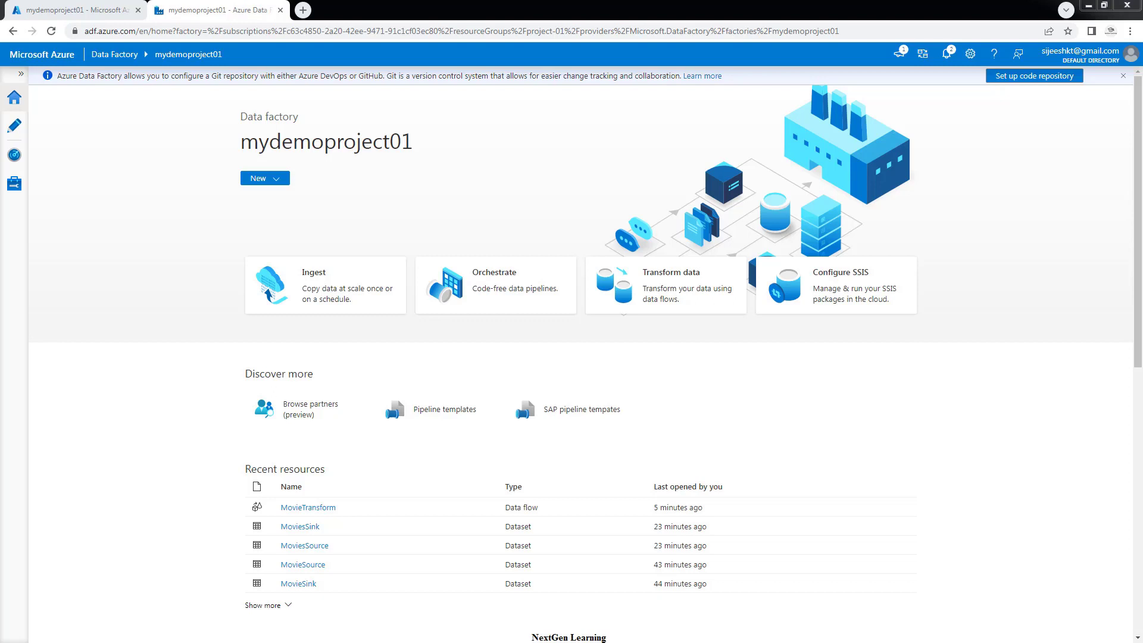
Leave the Manage hub and reopen the Author workspace with the MovieTransform data flow
left_click(11, 191)
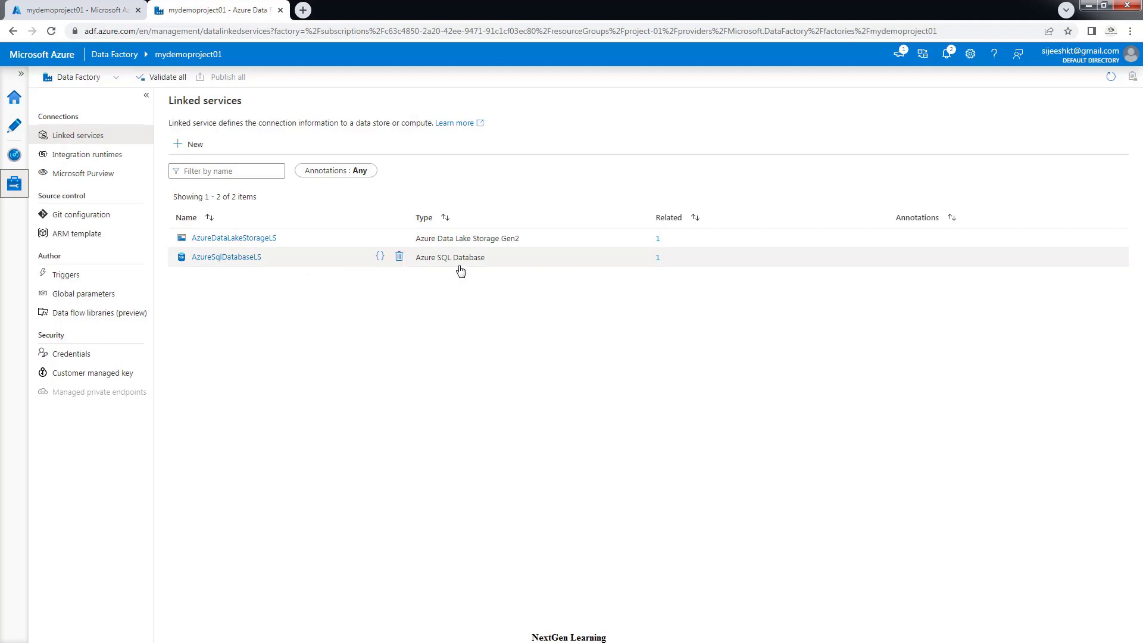
left_click(15, 128)
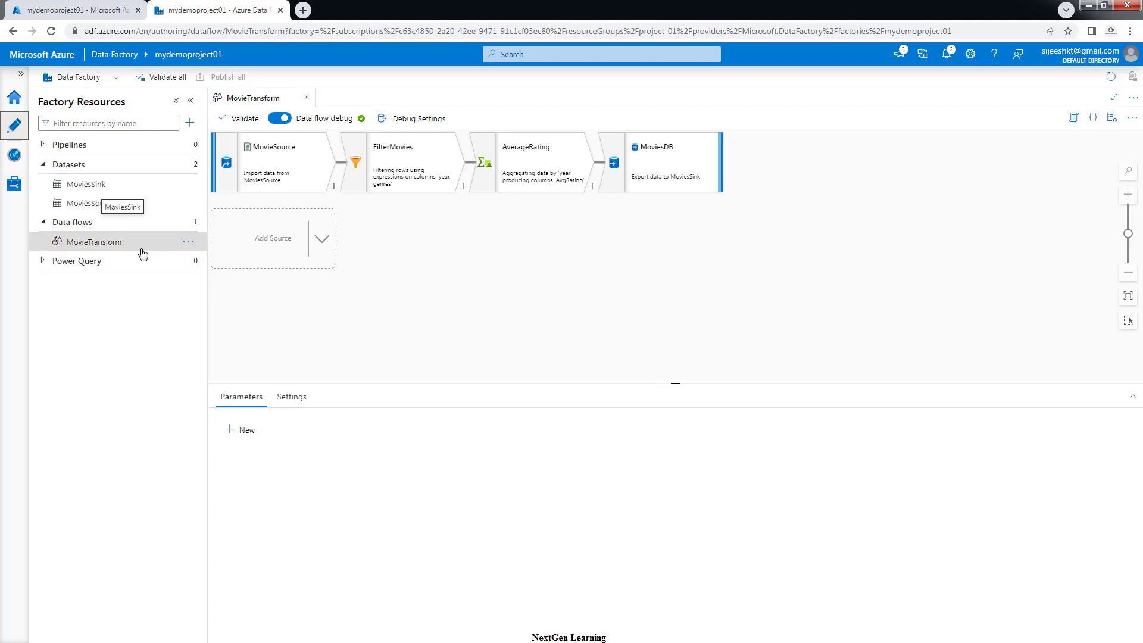
left_click(96, 243)
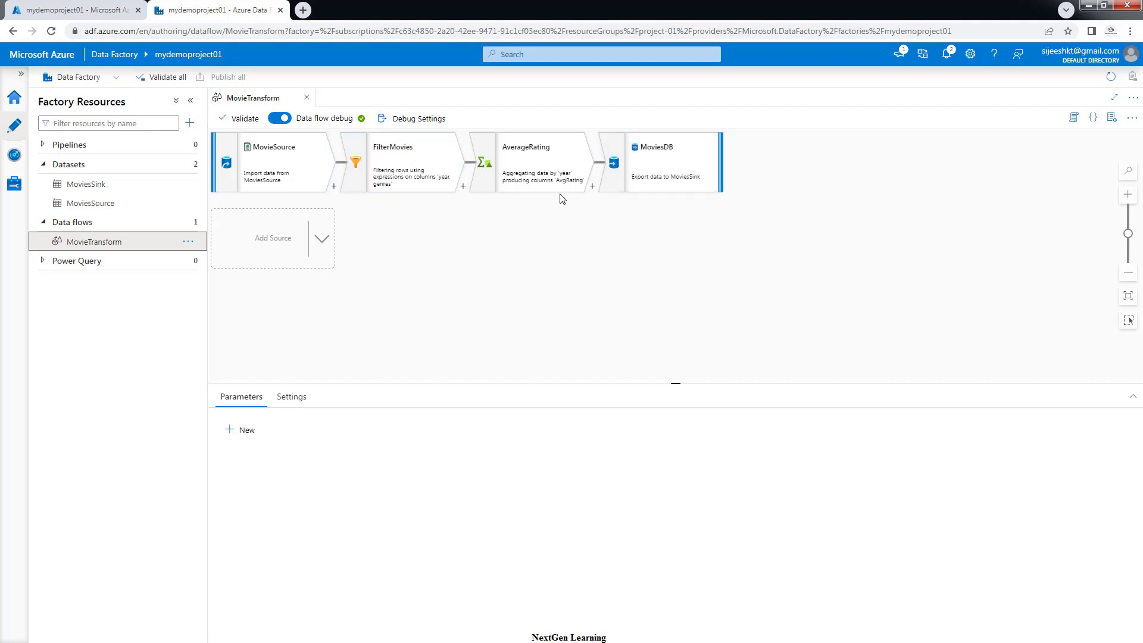
left_click(444, 172)
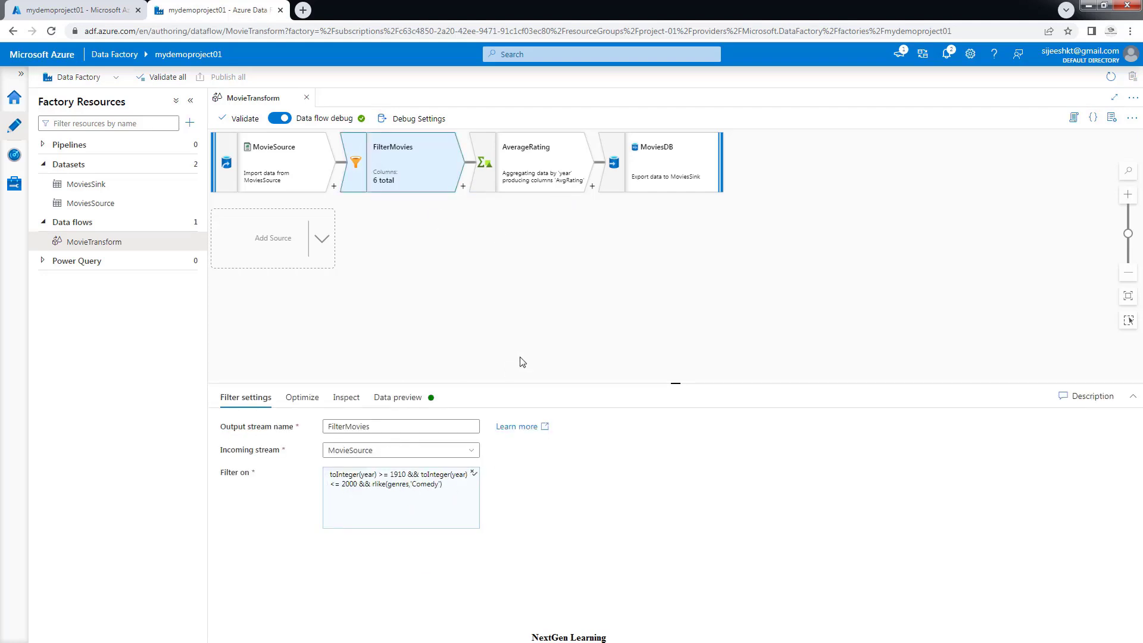
left_click(545, 156)
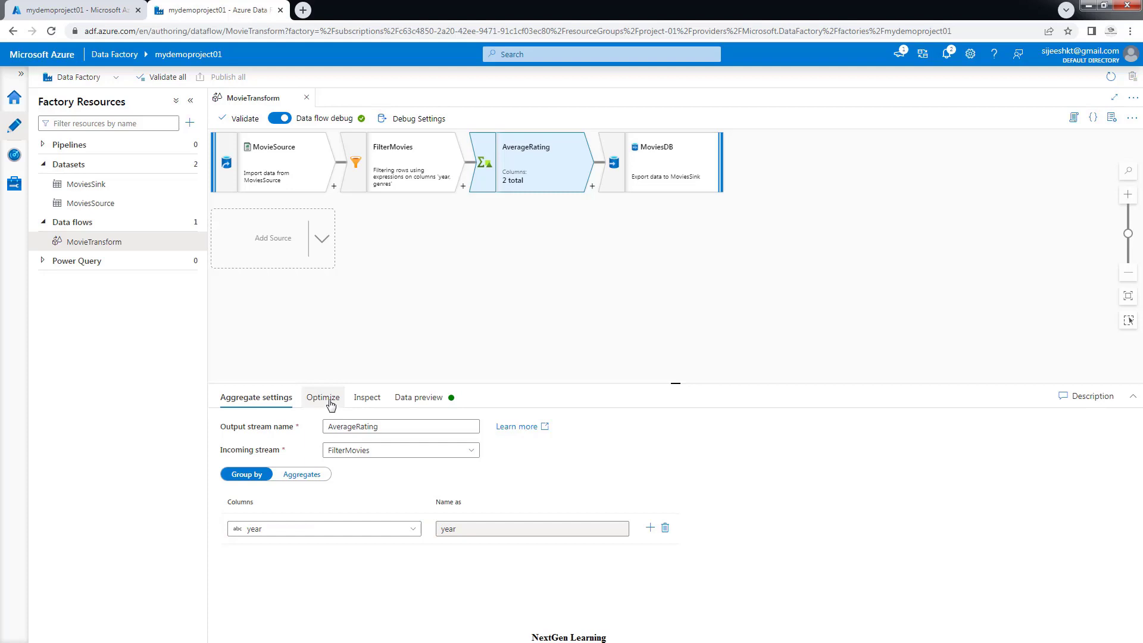
left_click(304, 476)
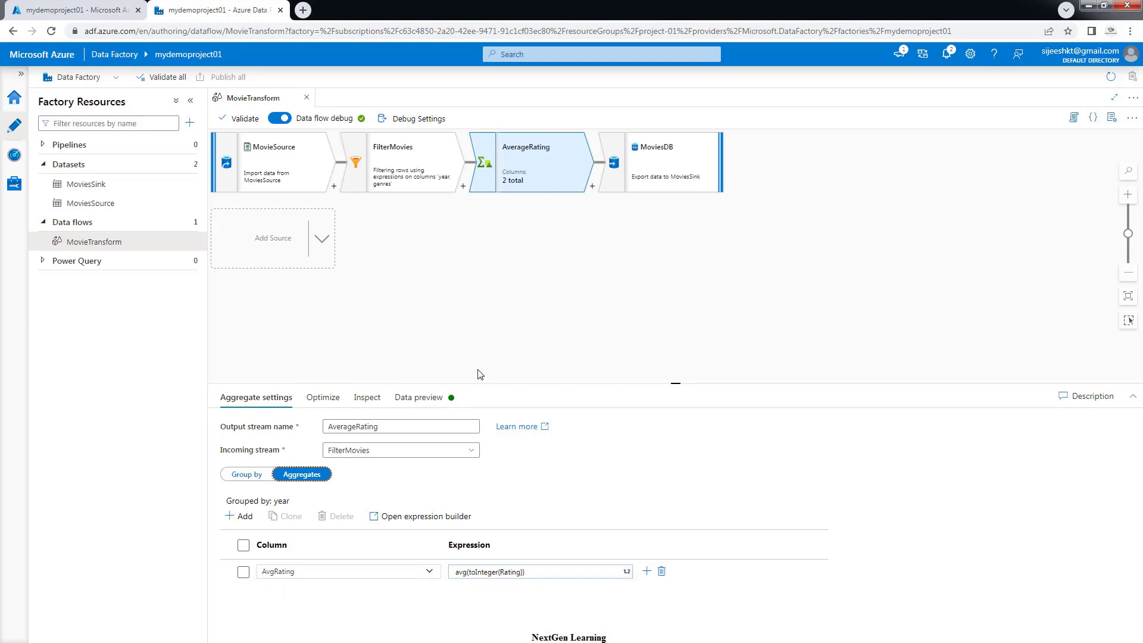
left_click(699, 163)
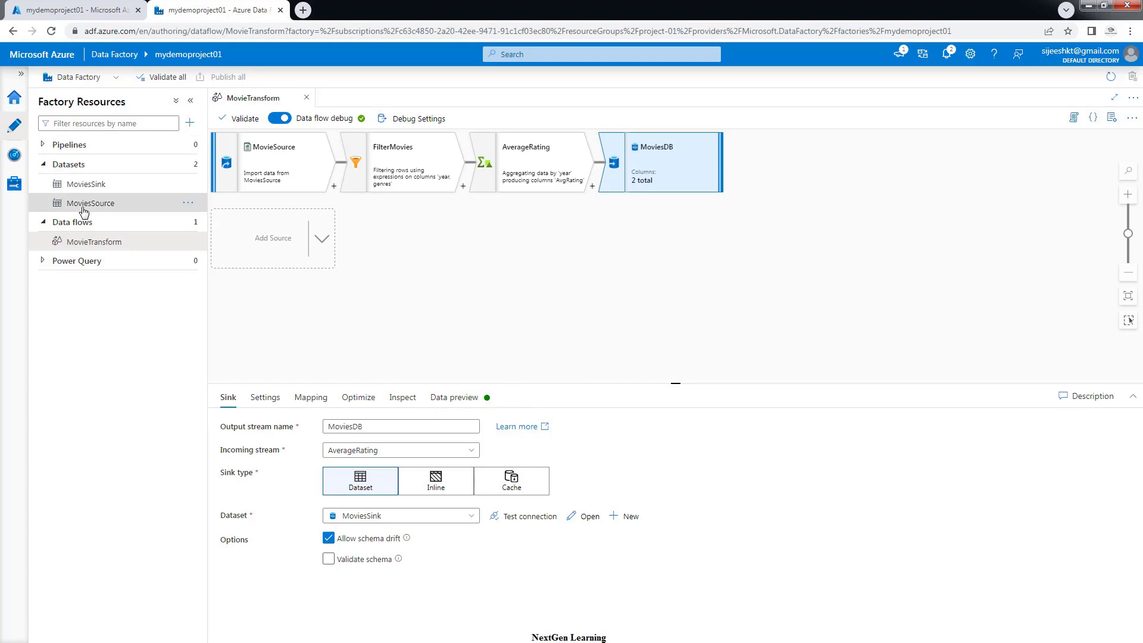
left_click(42, 170)
Add a new pipeline under Pipelines and rename it from pipeline1 to MoviePipeline
left_click(43, 185)
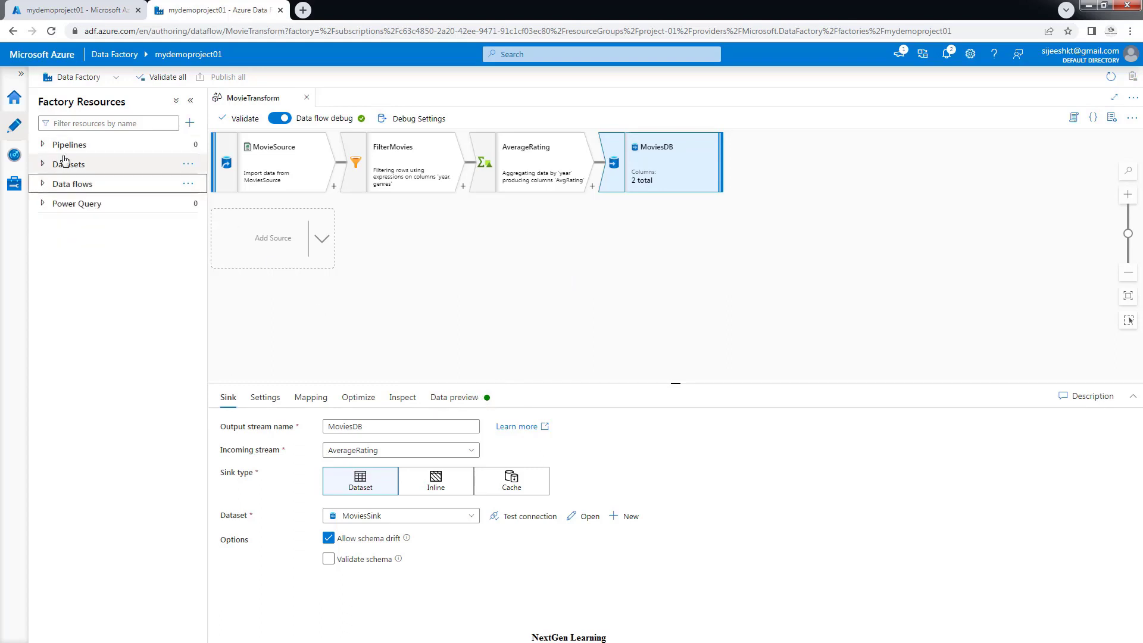
left_click(43, 145)
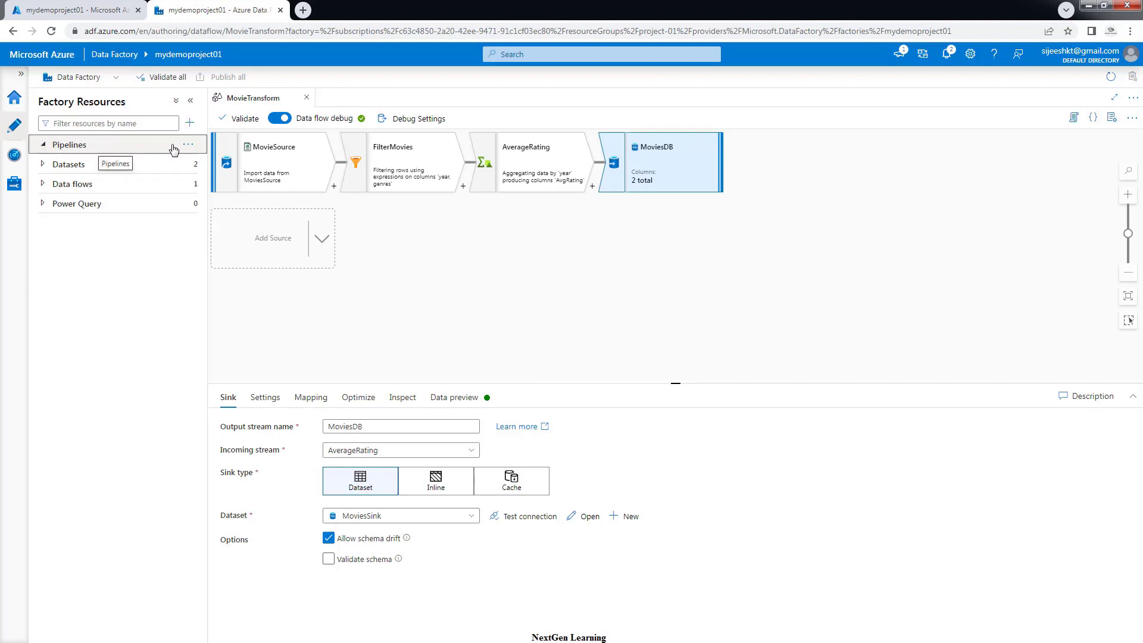
left_click(189, 149)
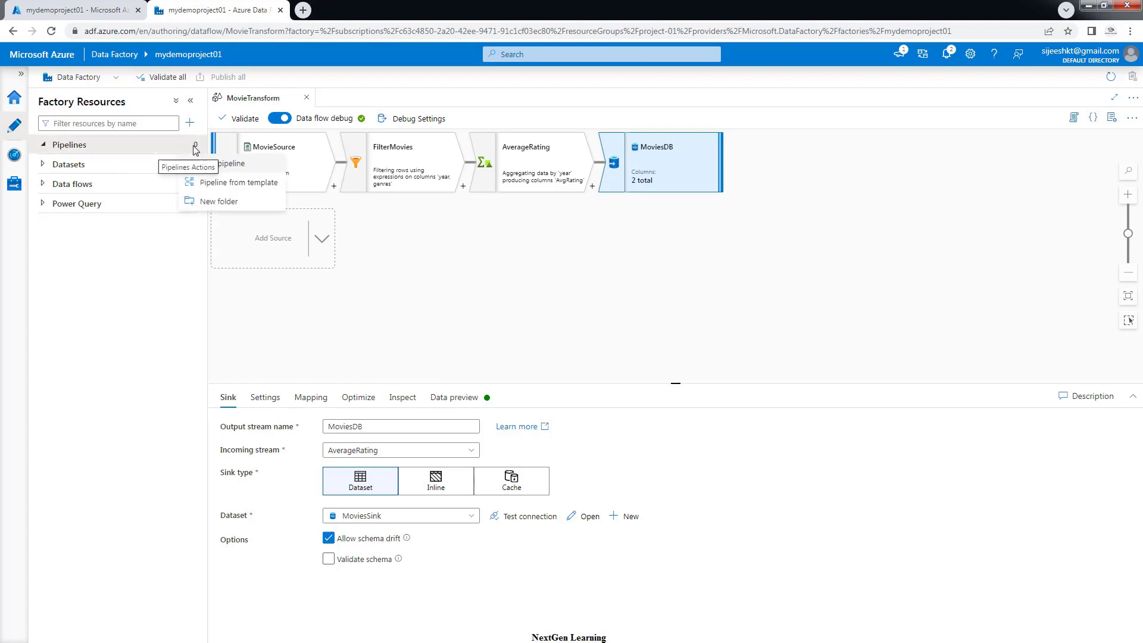
left_click(231, 169)
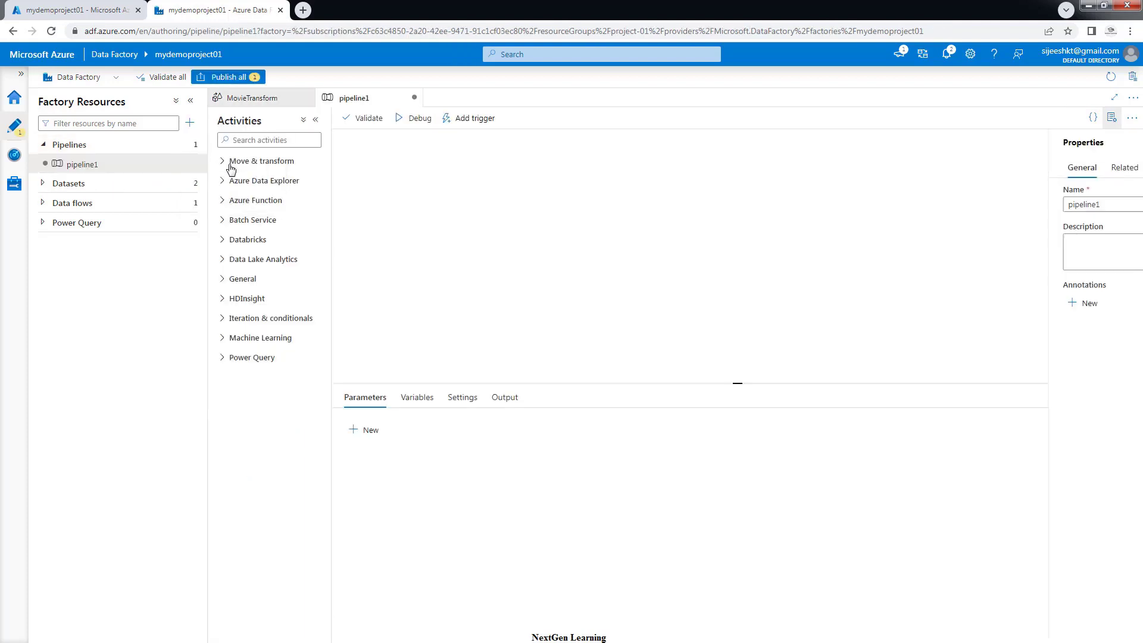
left_click_drag(1013, 205, 969, 206)
key("BackSpace")
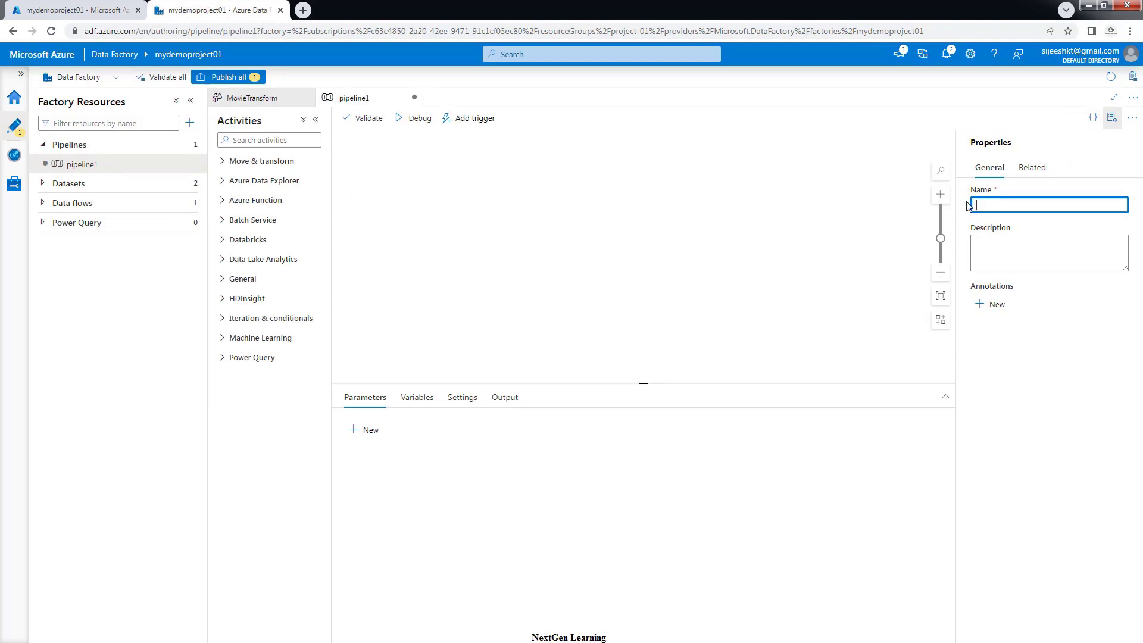
type("Movi")
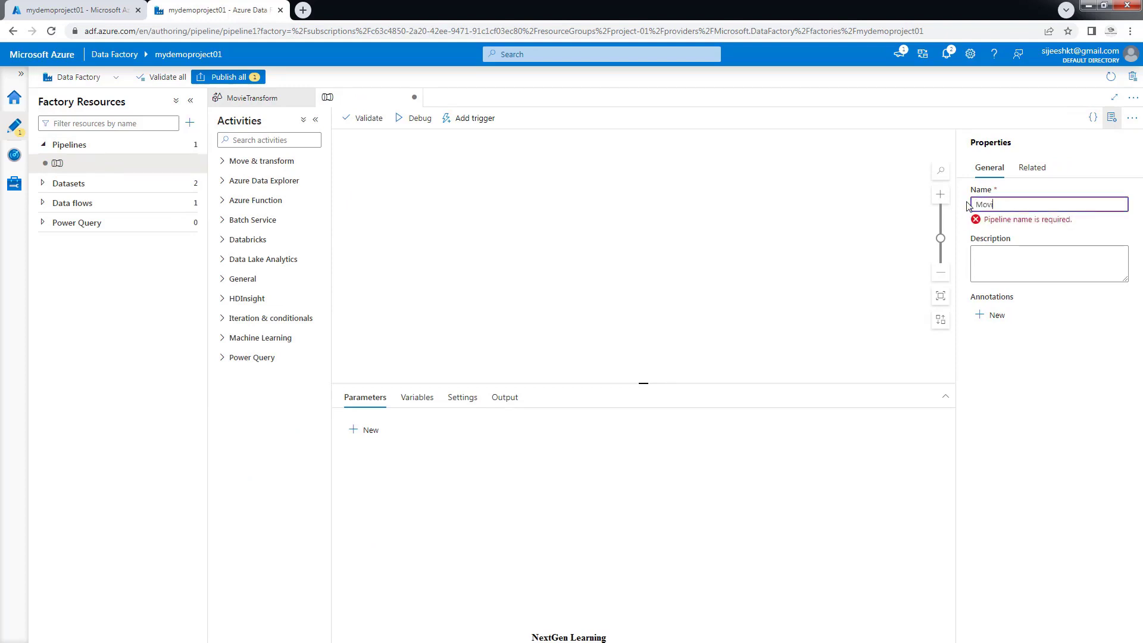
type("ePipeline")
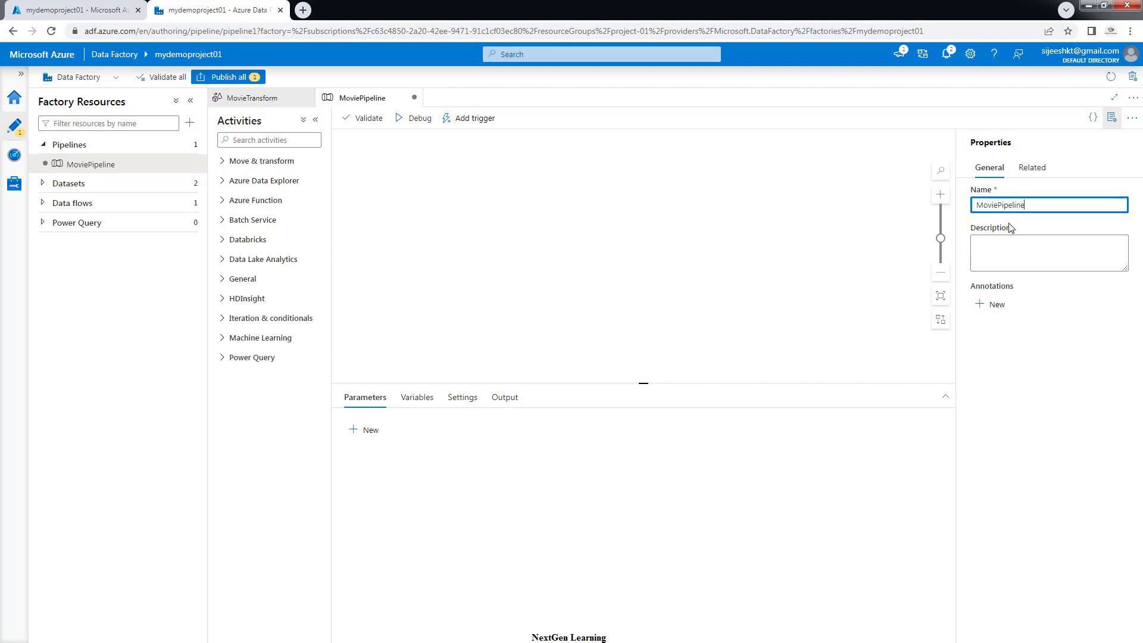
left_click(1112, 119)
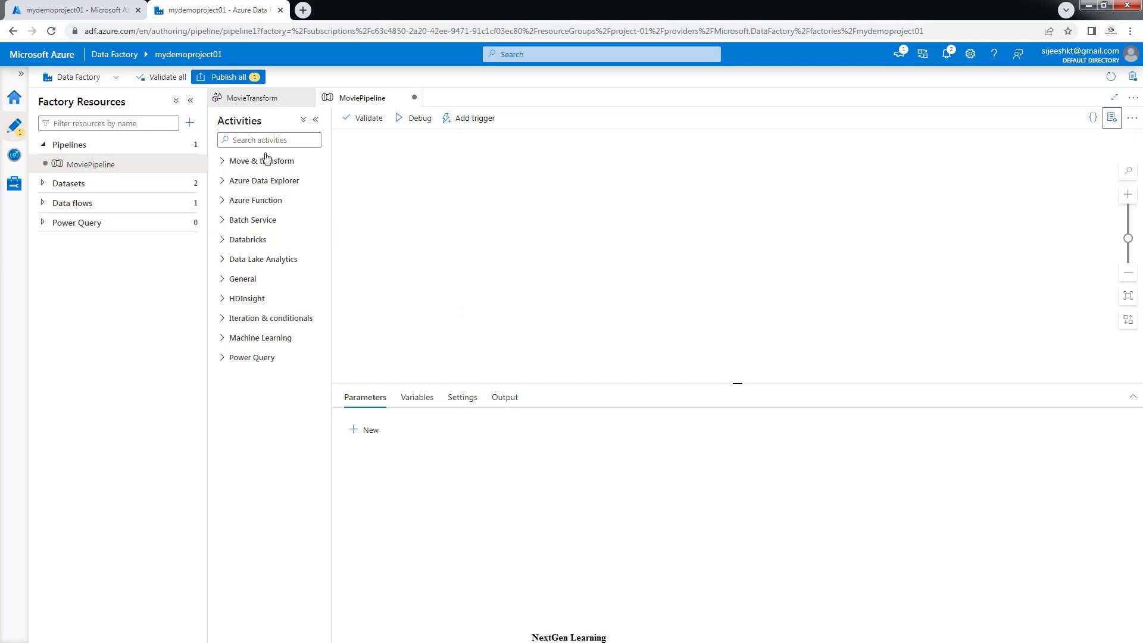
Place a Data flow activity on the MoviePipeline canvas and rename it MovieTransform
left_click(240, 141)
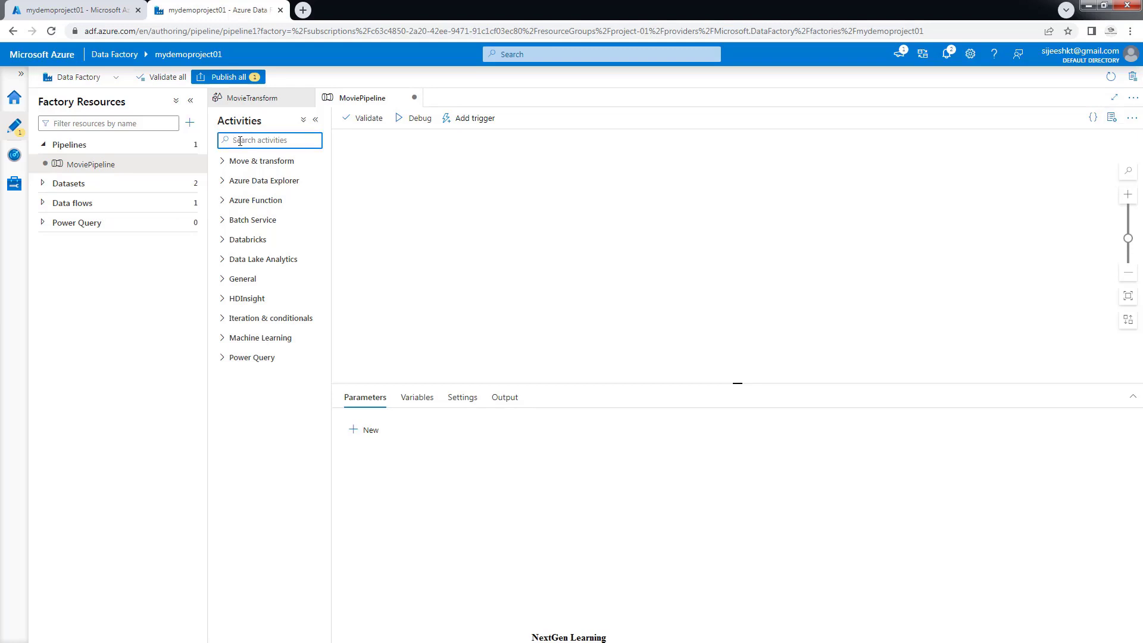
type("dat")
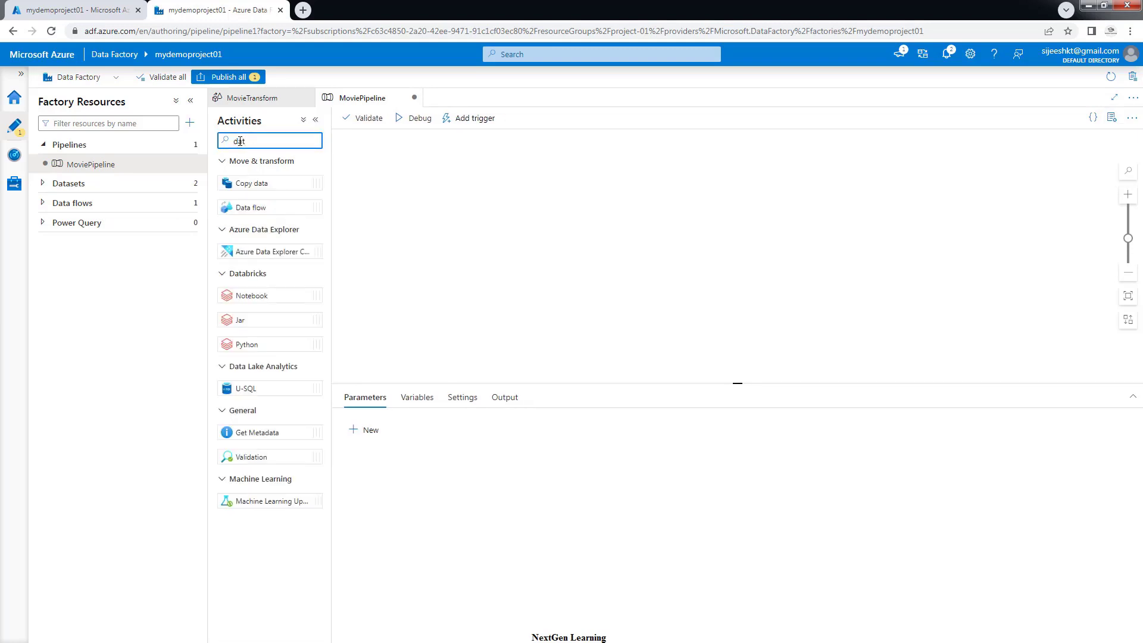
type("a")
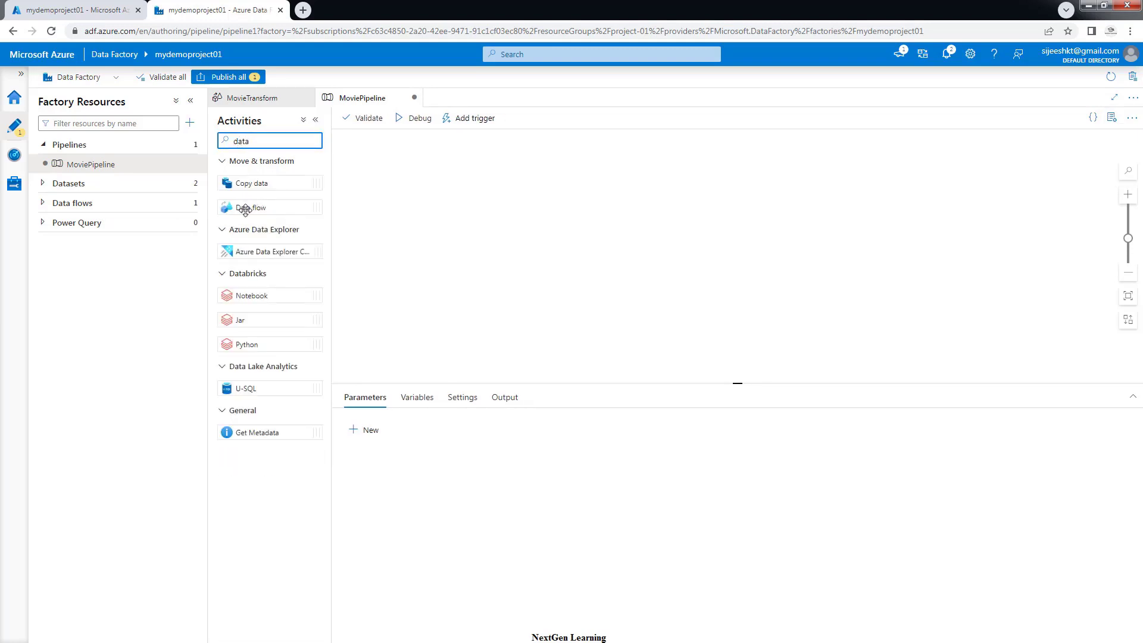
left_click_drag(244, 207, 678, 251)
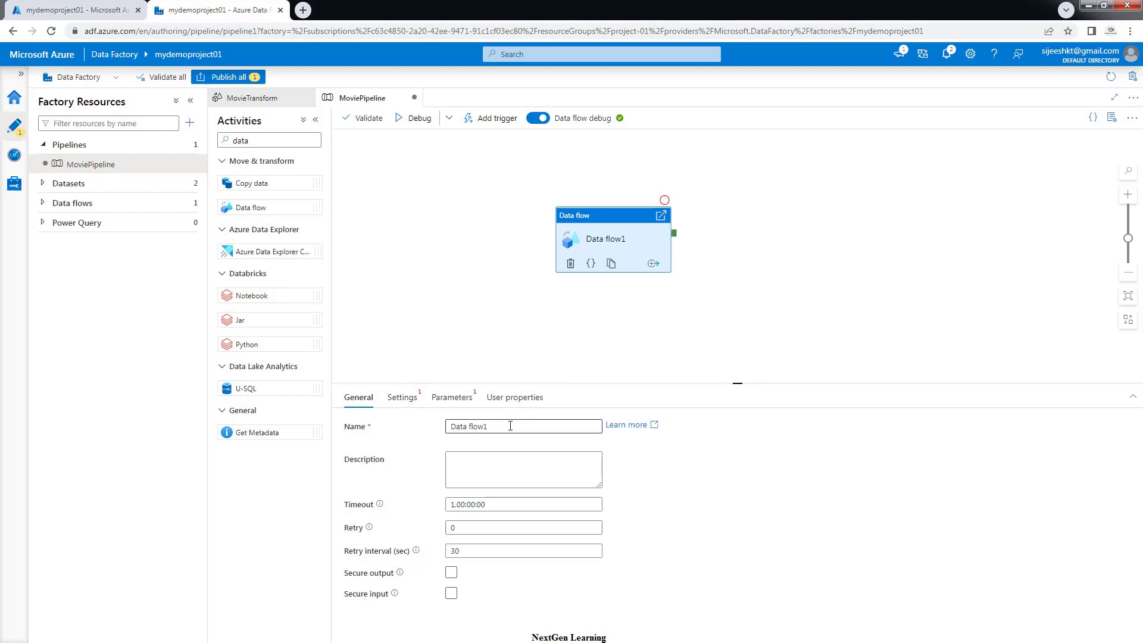
left_click_drag(510, 426, 448, 427)
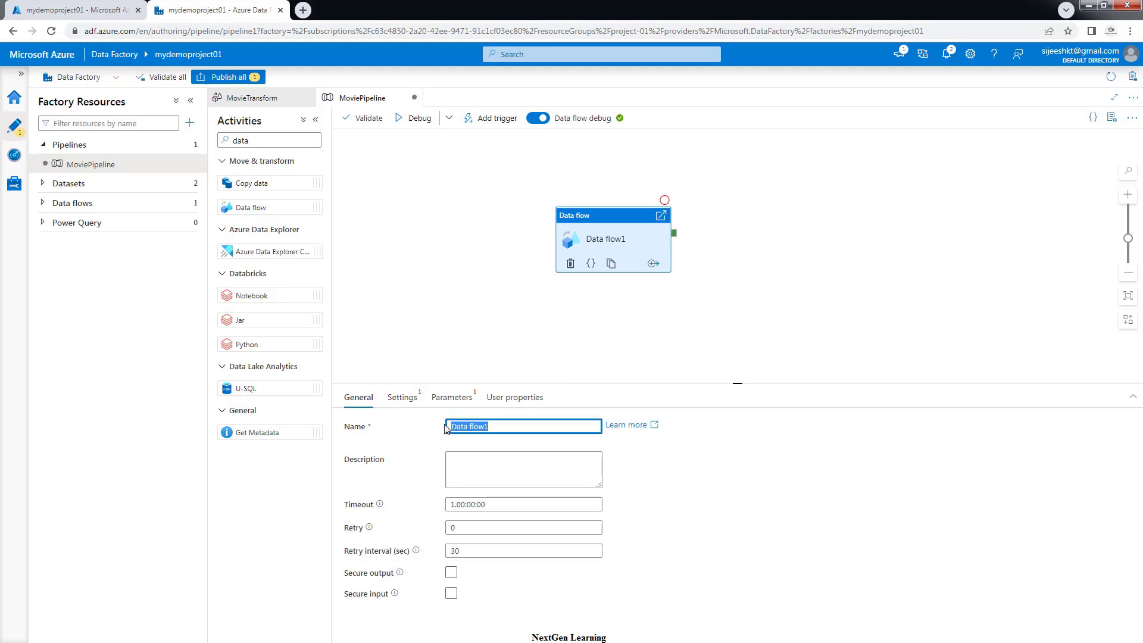
type("MovieTransform")
left_click(790, 310)
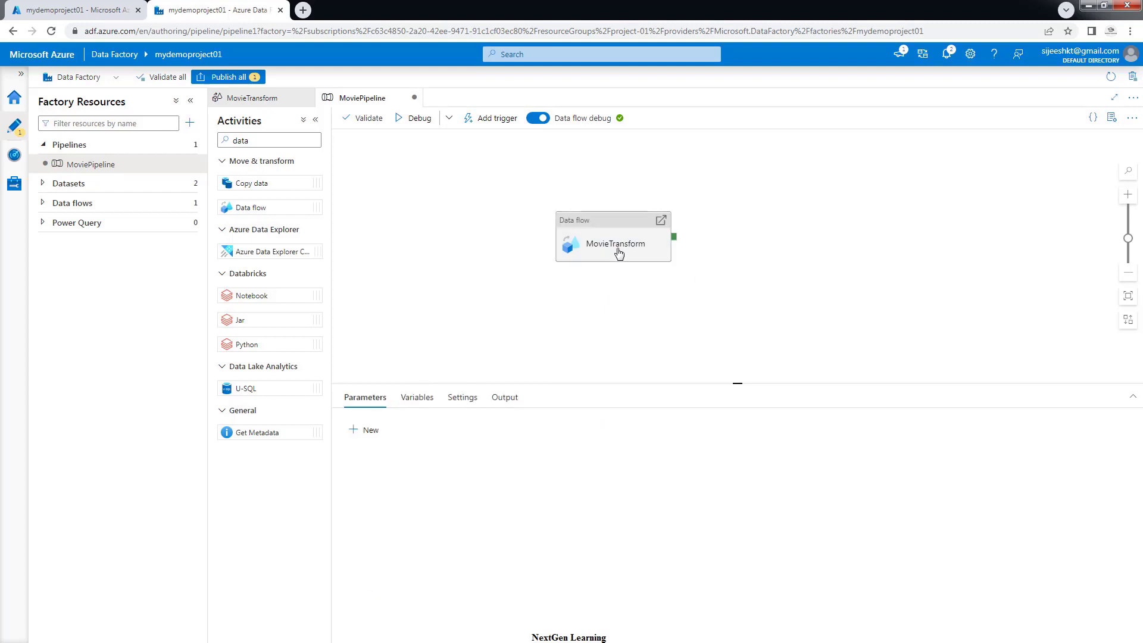
left_click(608, 256)
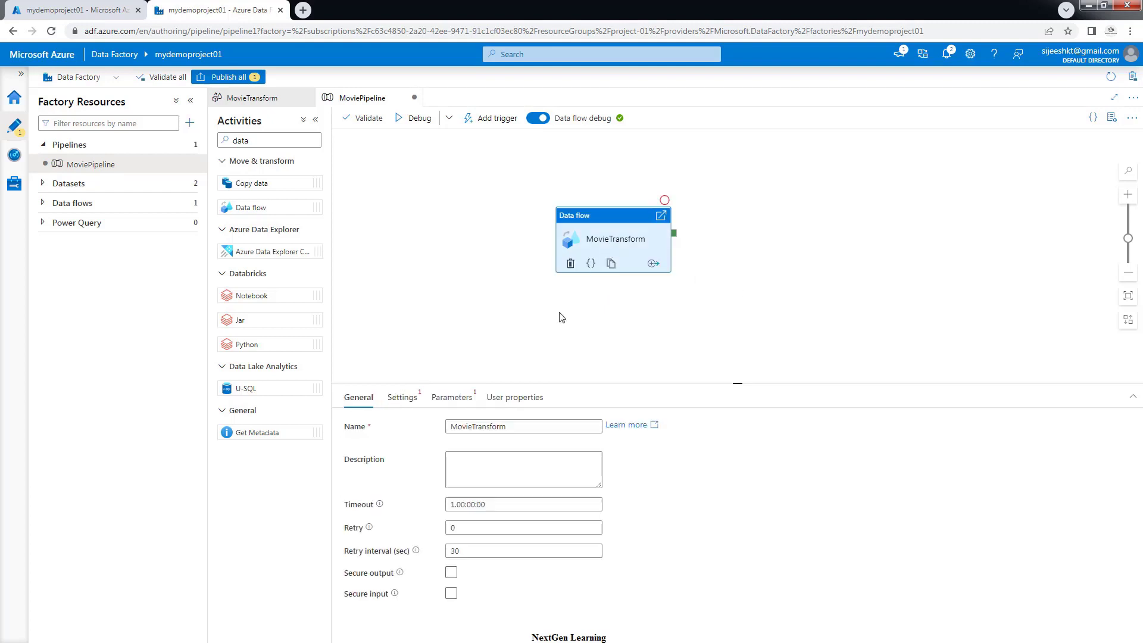
left_click(408, 404)
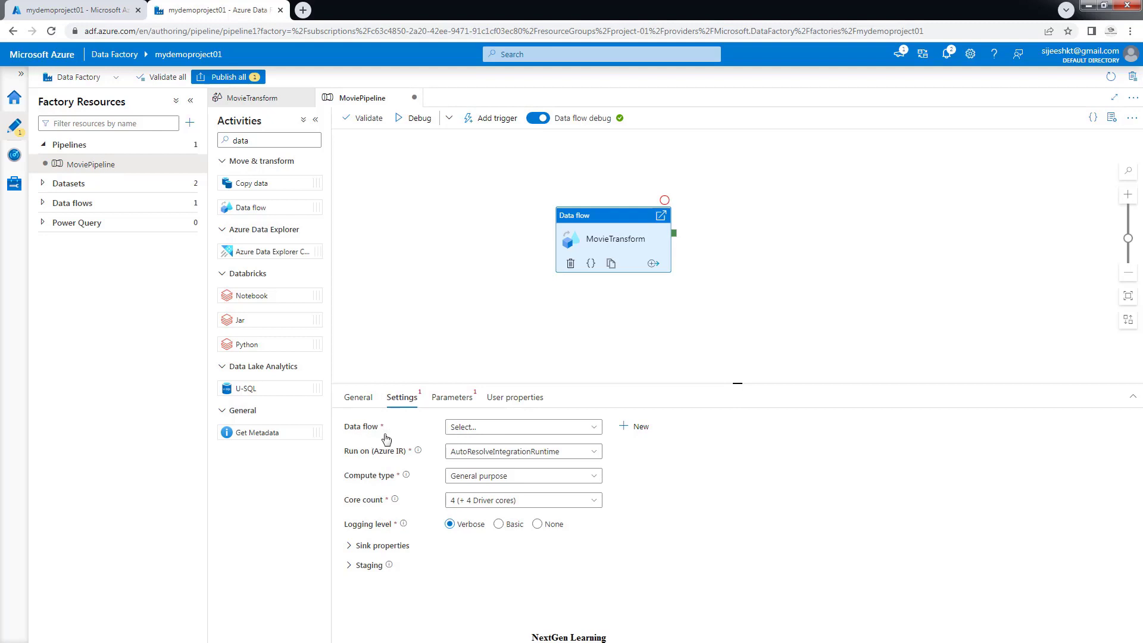
left_click(477, 429)
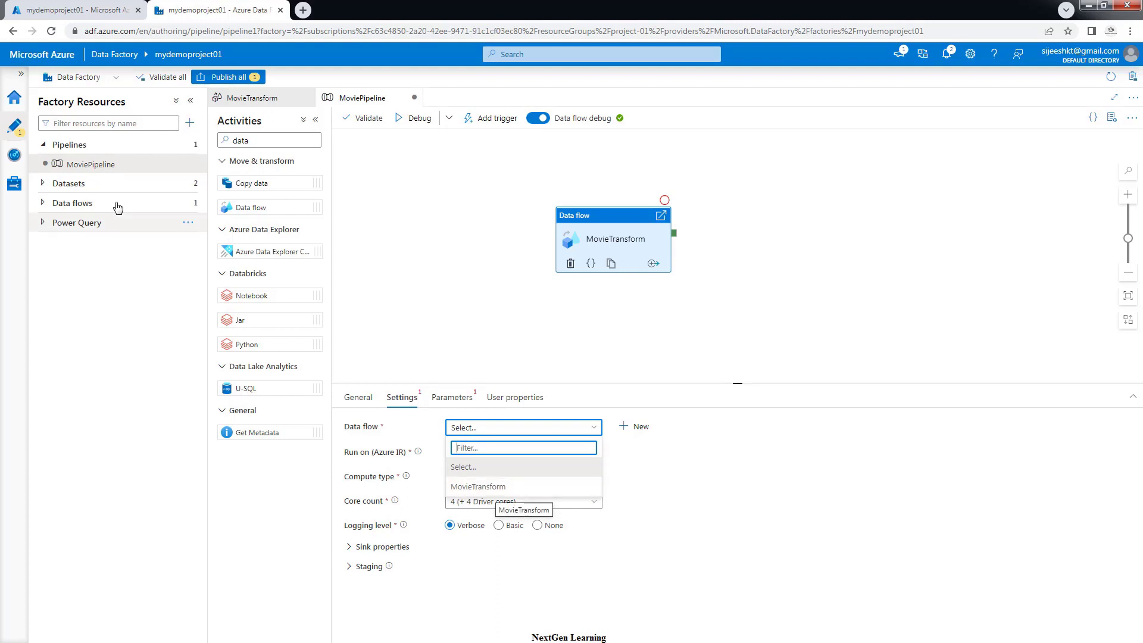
left_click(45, 204)
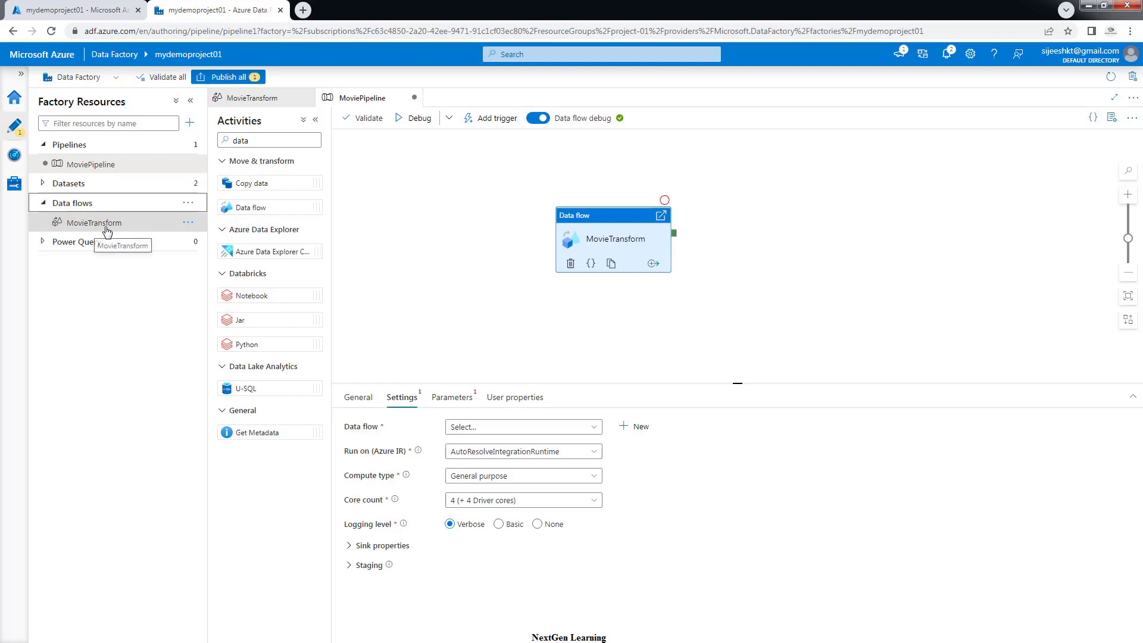
left_click(471, 428)
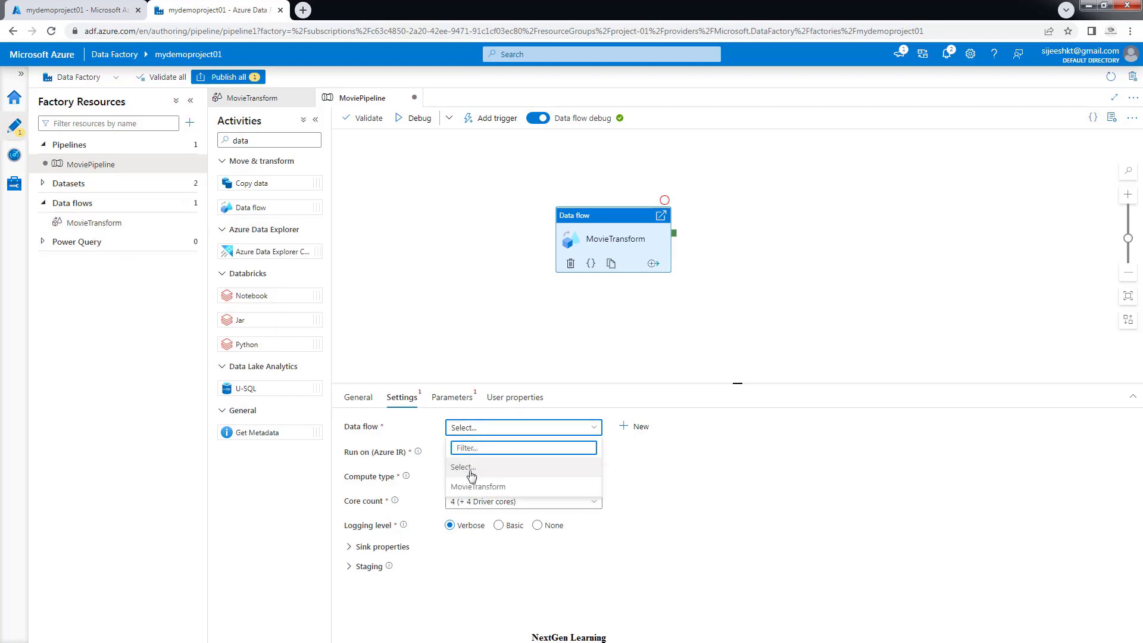
left_click(475, 483)
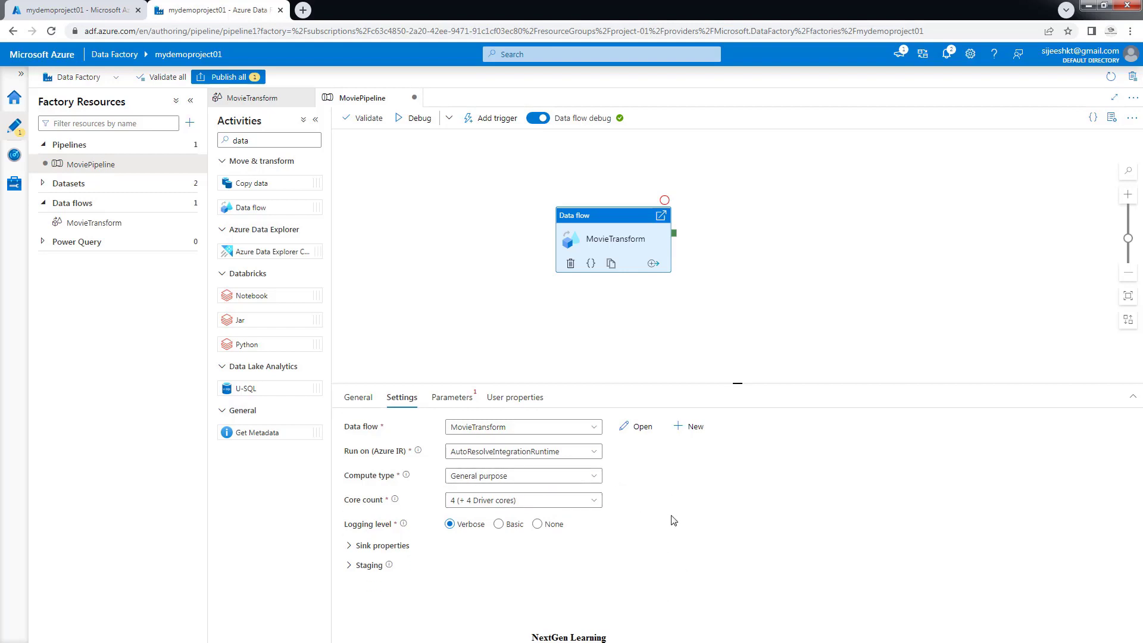
left_click(472, 503)
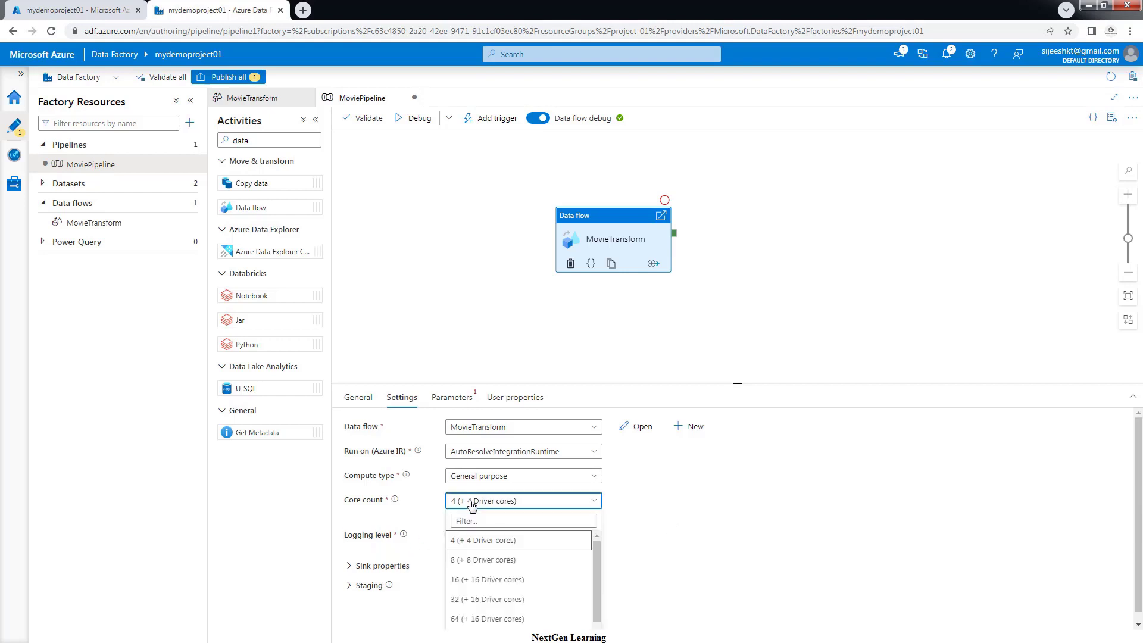
left_click(840, 513)
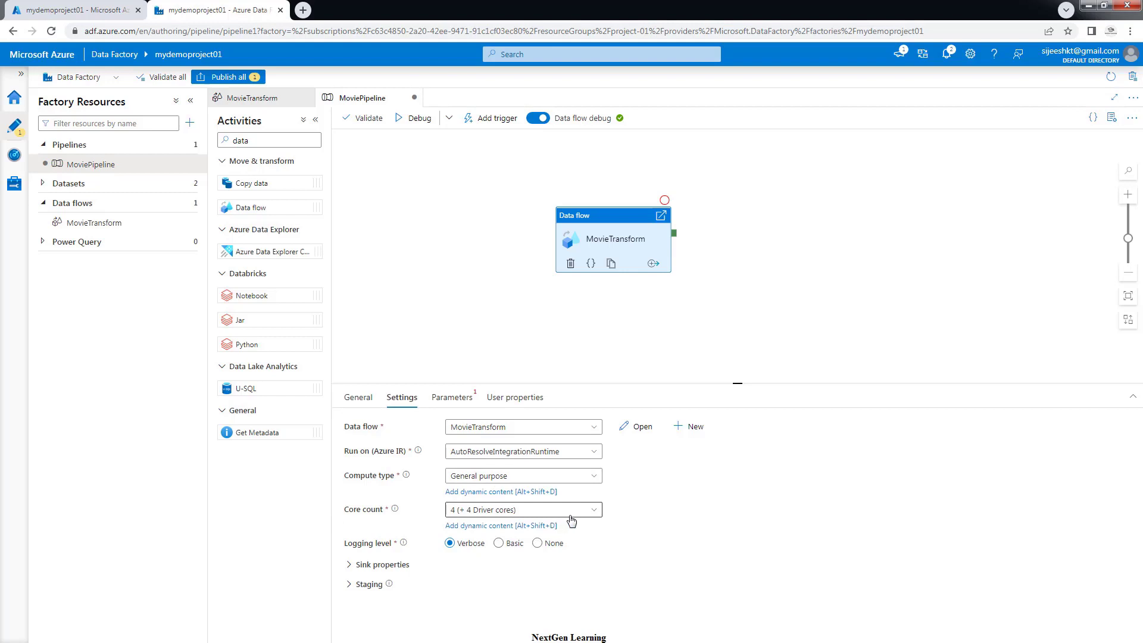
left_click(563, 523)
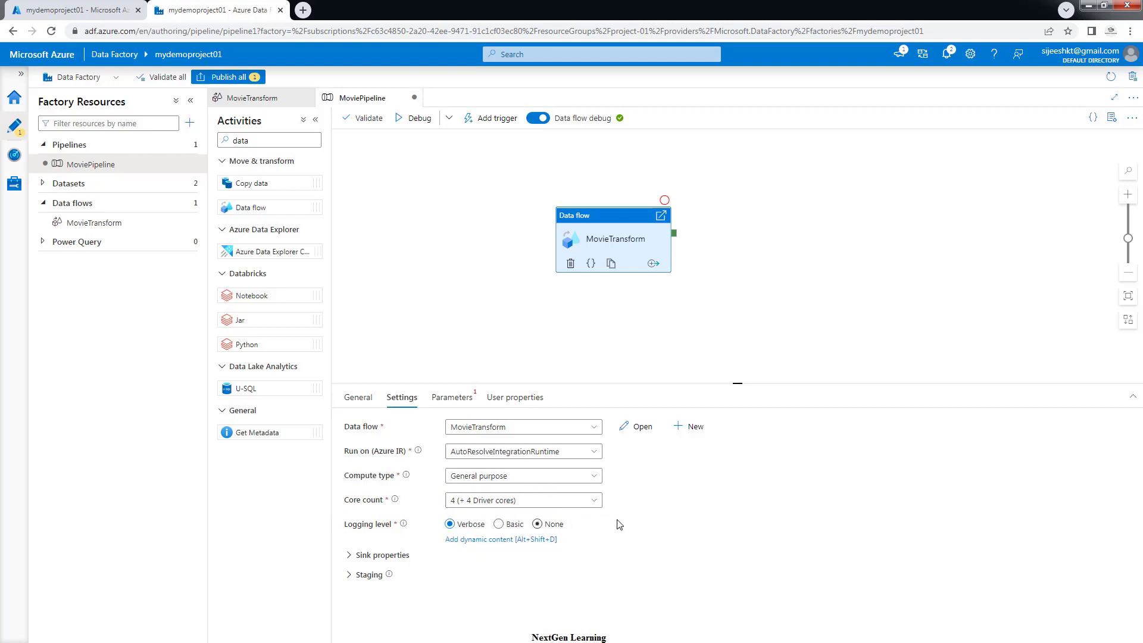
left_click(451, 401)
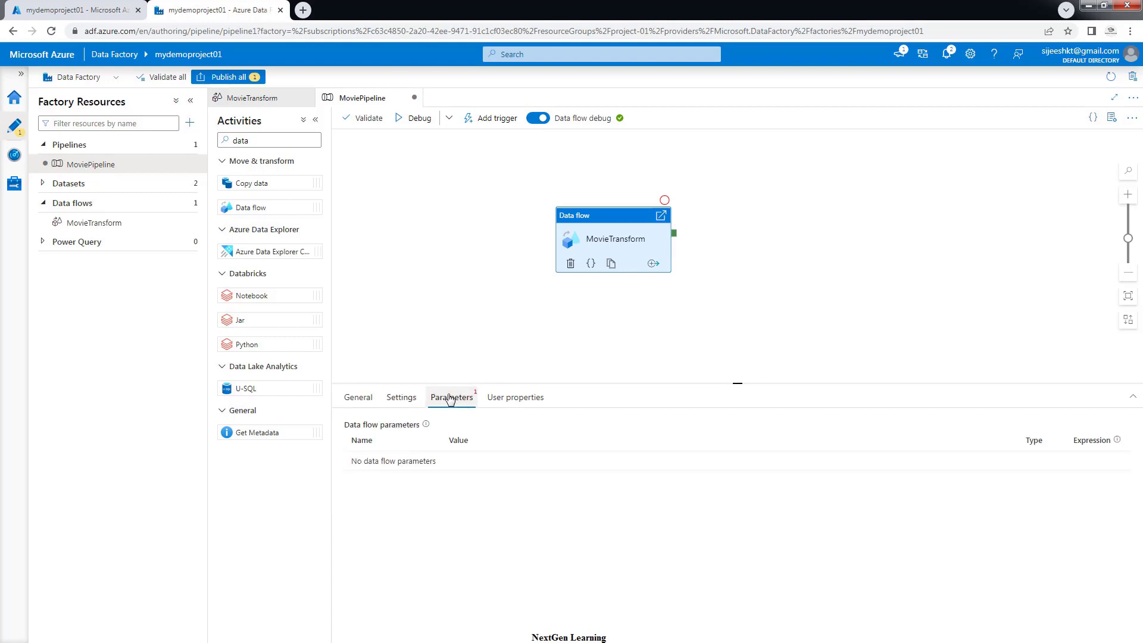
left_click(503, 399)
left_click(448, 400)
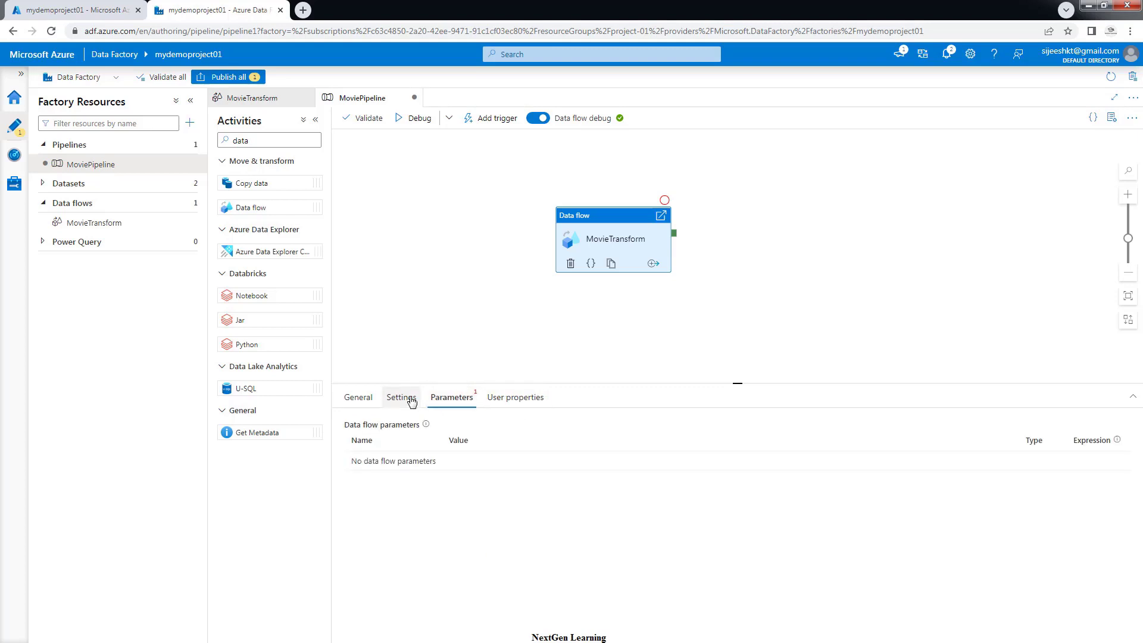
left_click(411, 401)
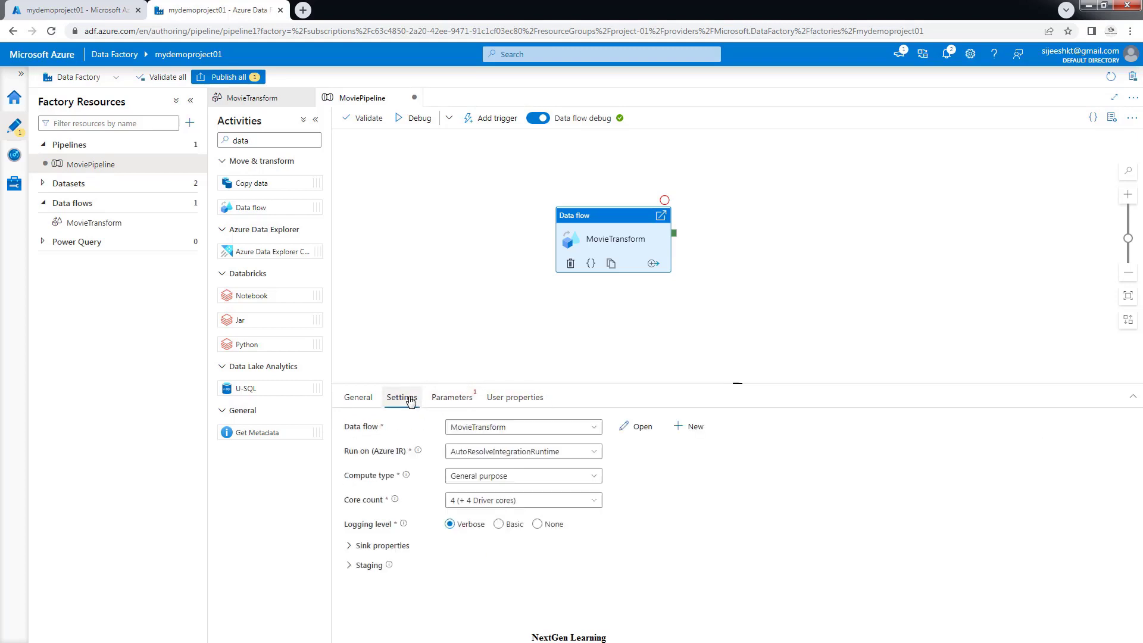
left_click(363, 400)
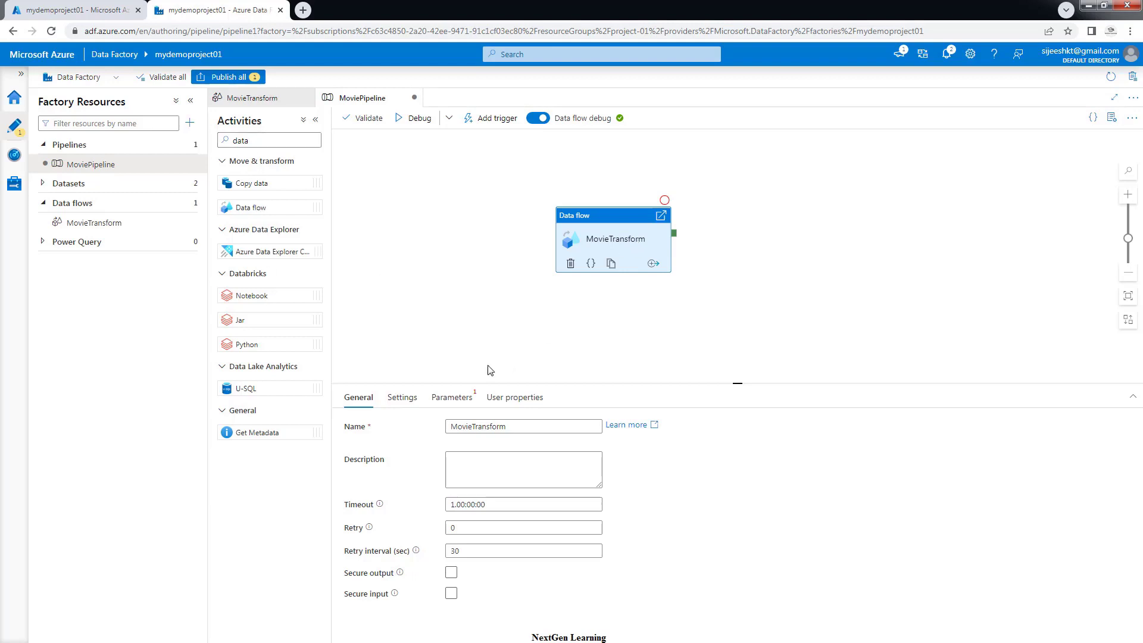
left_click(401, 399)
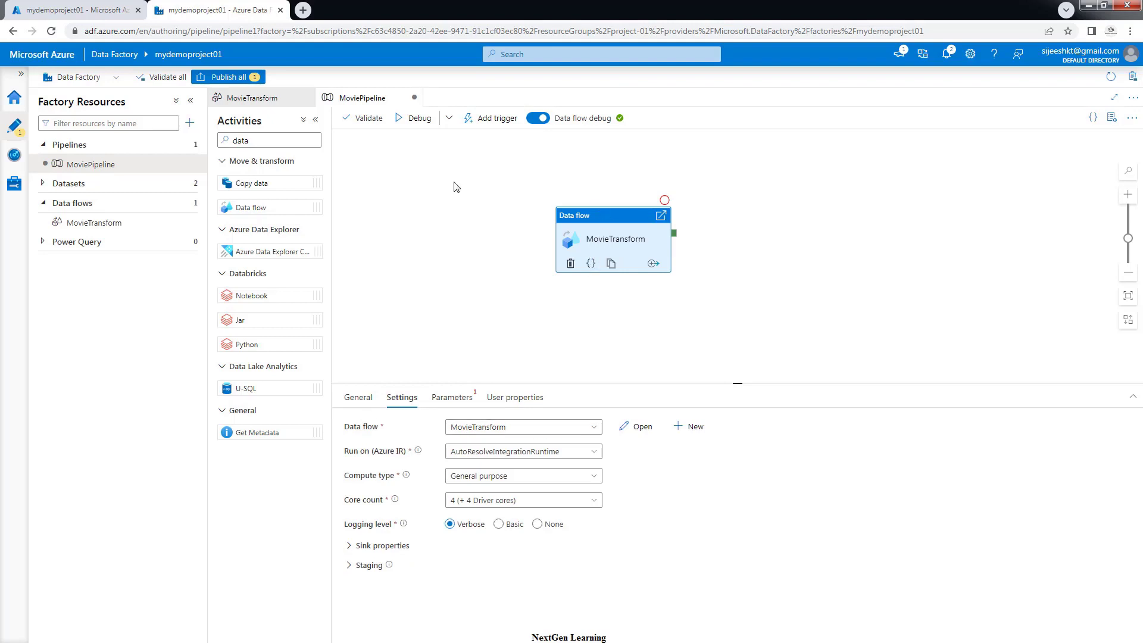
Publish all pending changes so MoviePipeline and its MovieTransform activity go live
left_click(222, 79)
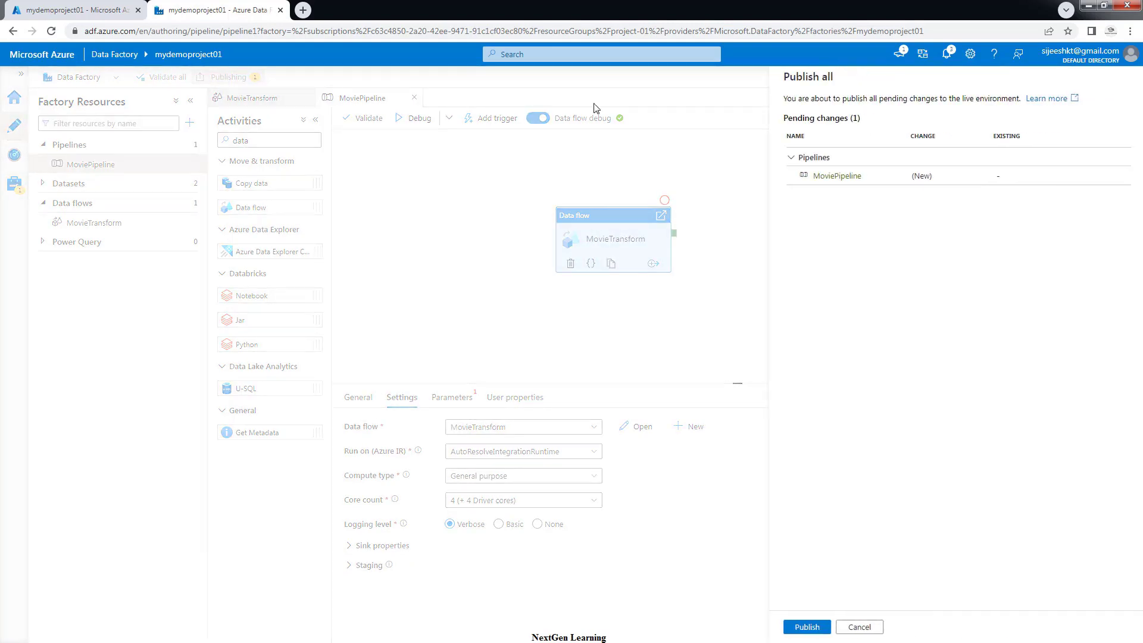
left_click(802, 629)
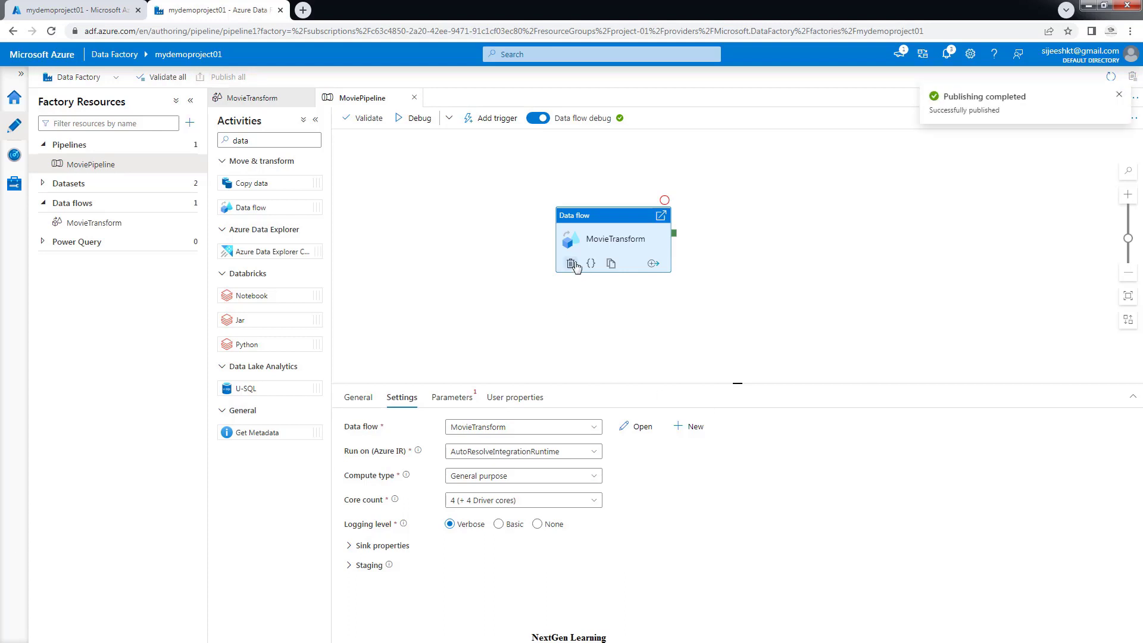
left_click(492, 119)
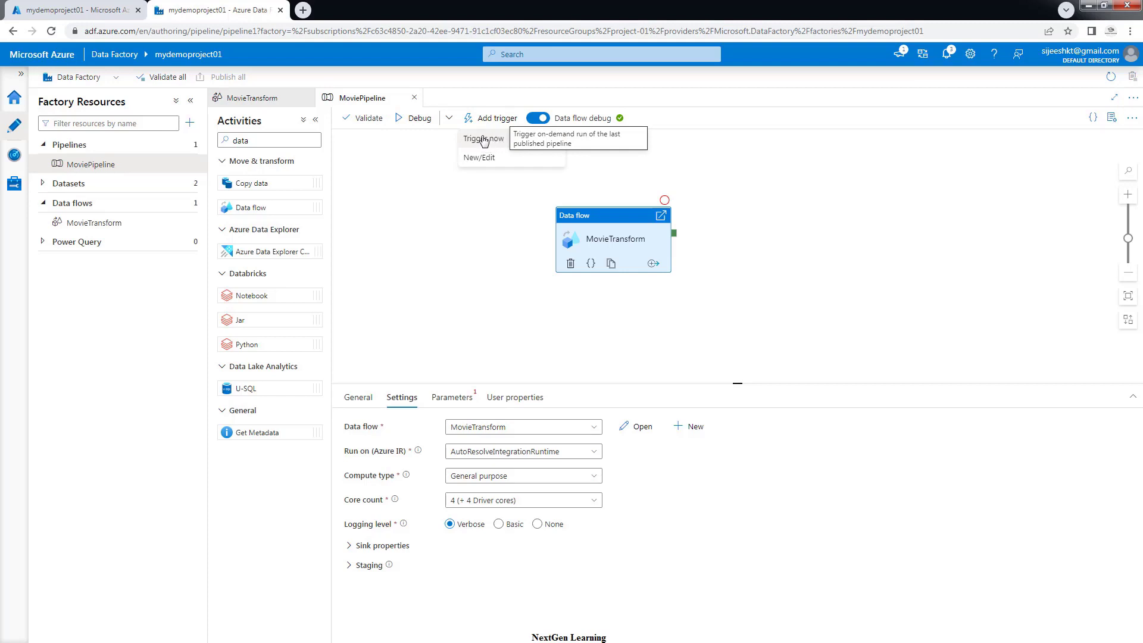
Run MoviePipeline on demand with Trigger now, using the last published configuration
left_click(484, 141)
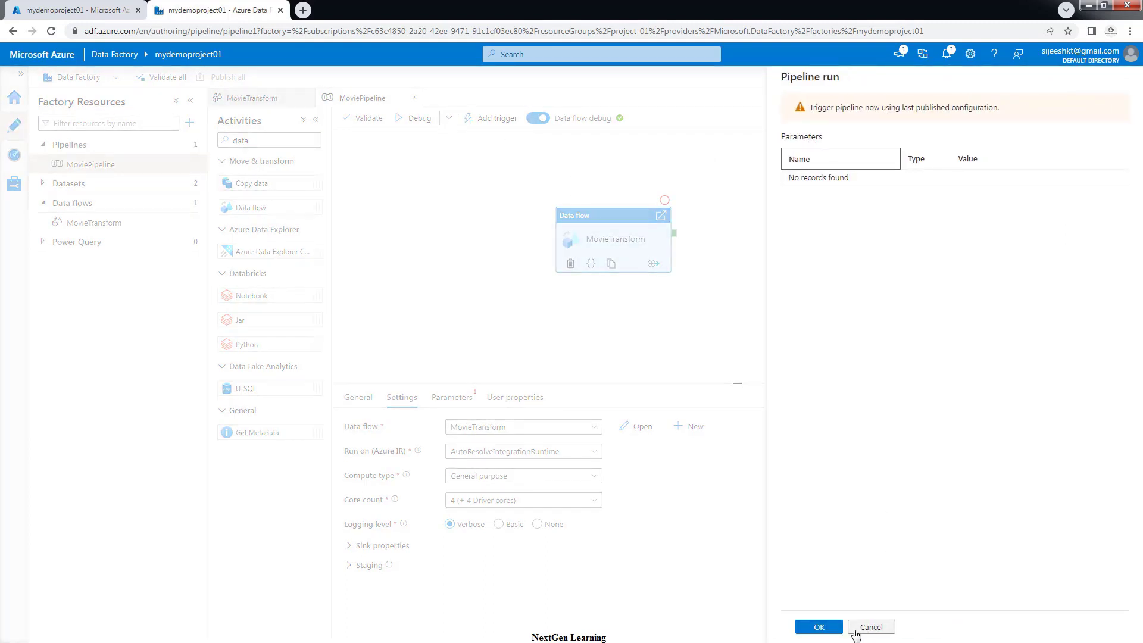
left_click(819, 628)
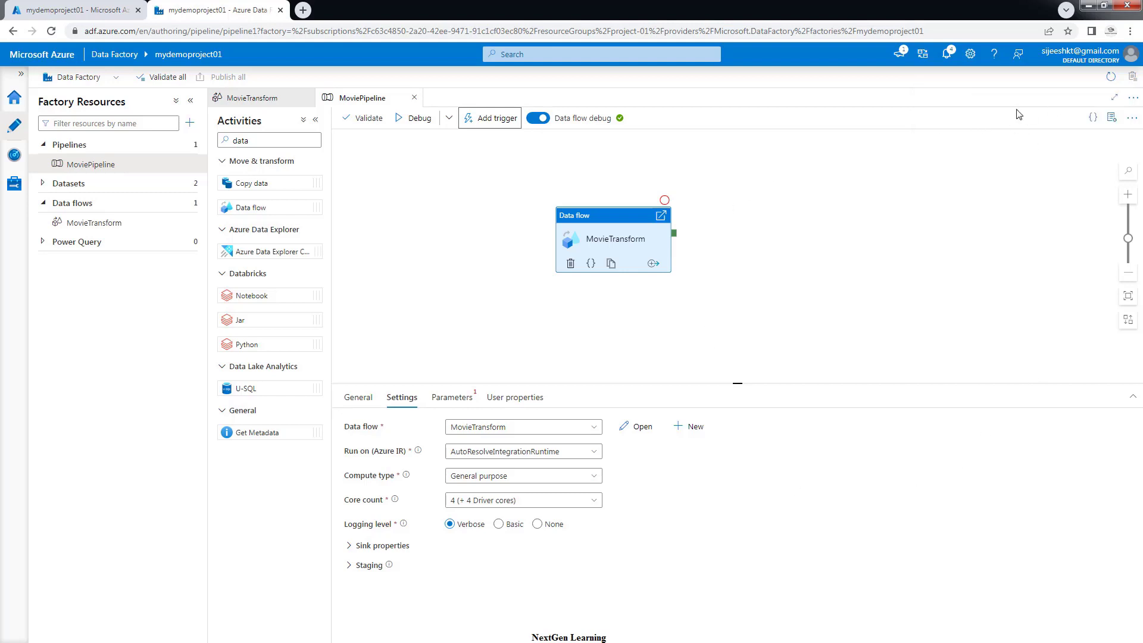
In Pipeline runs, open MoviePipeline's MovieTransform data flow details and refresh its status
left_click(15, 156)
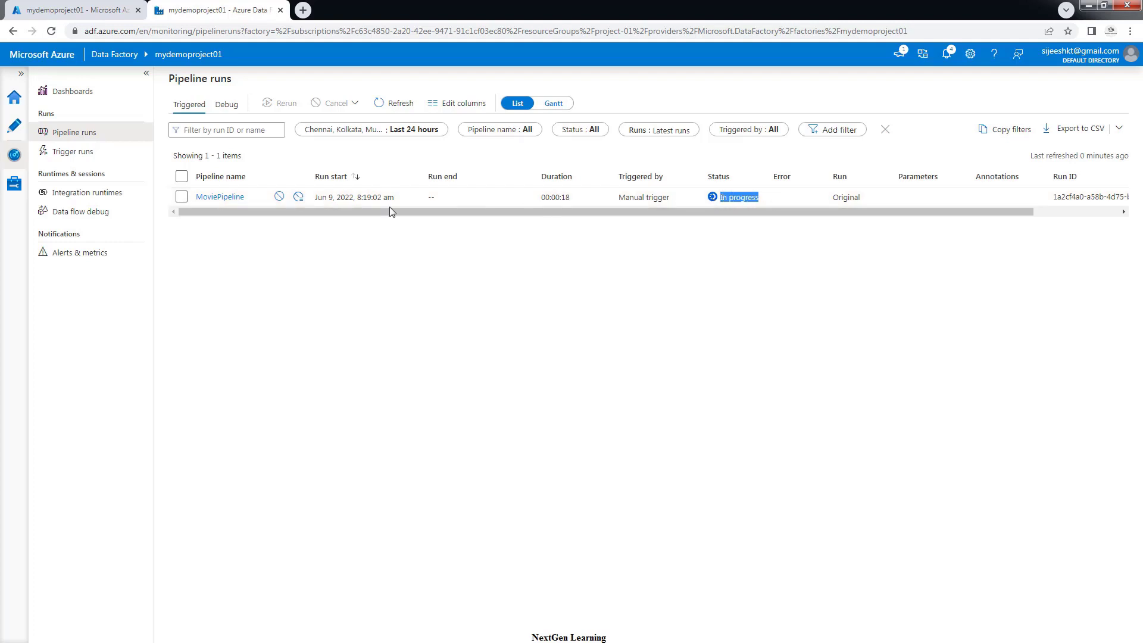
left_click(223, 198)
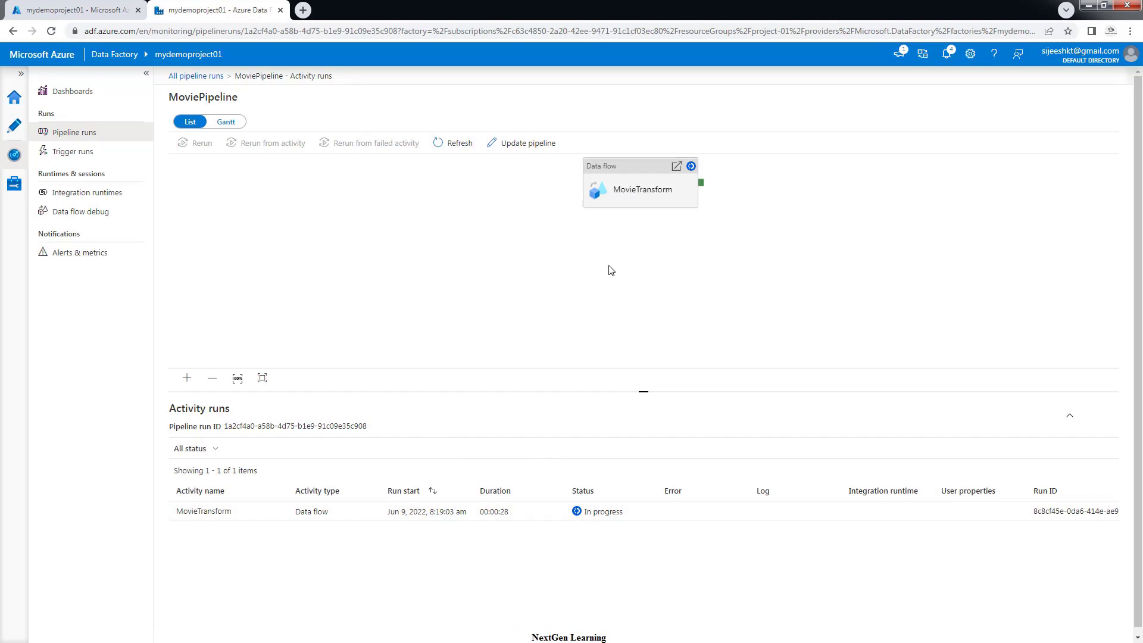
mouse_move(298, 516)
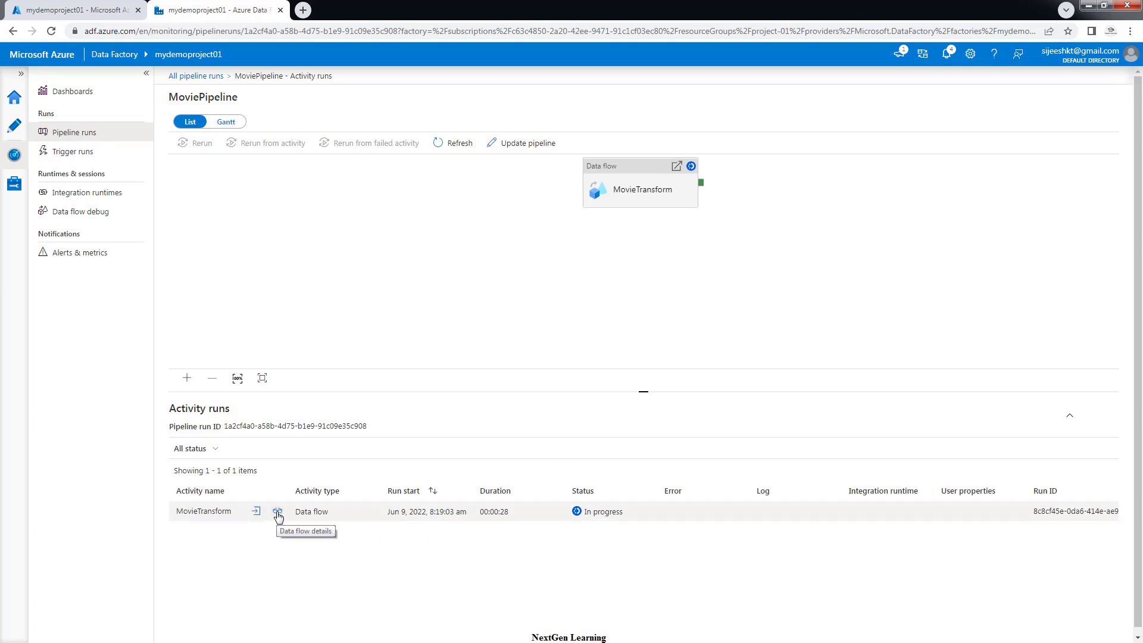
left_click(277, 514)
left_click(278, 516)
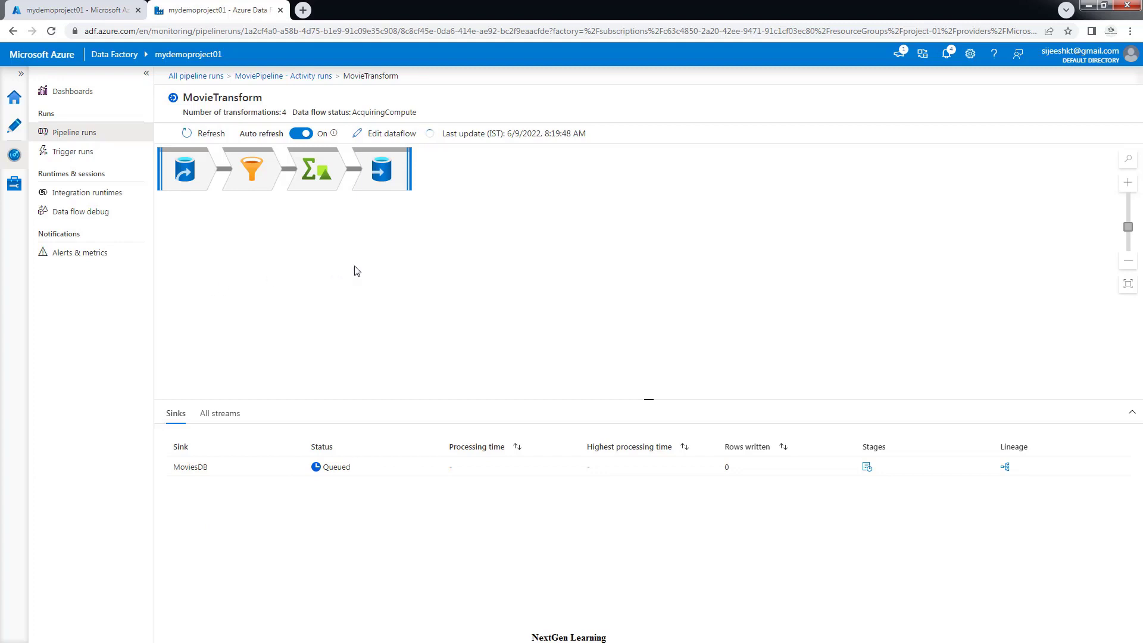
left_click(209, 134)
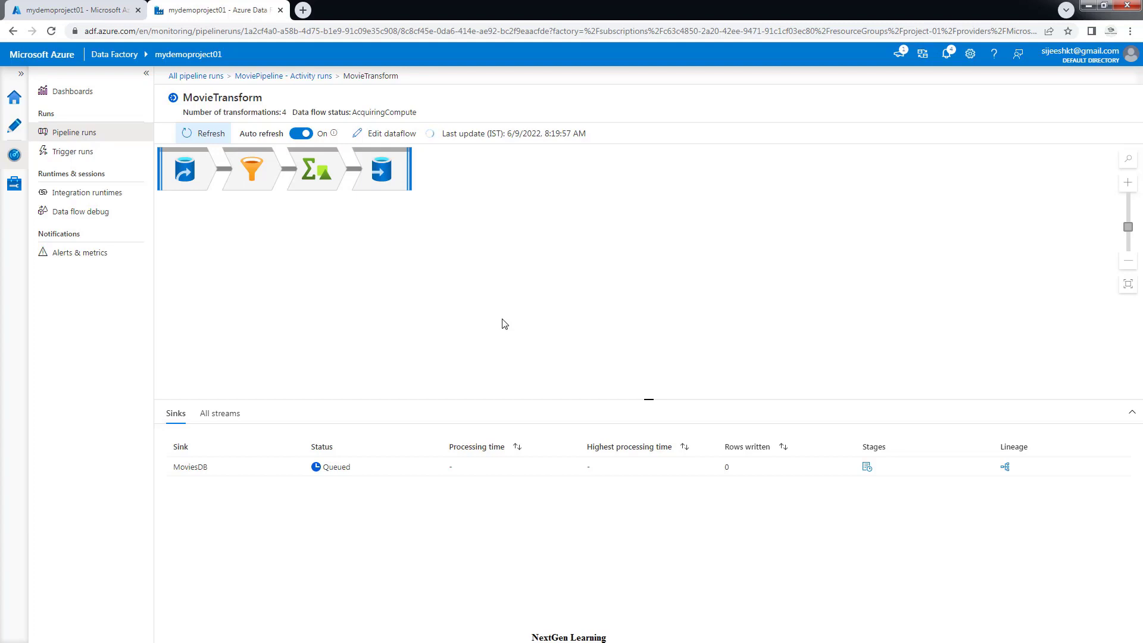
Open the query editor of the project01 SQL database in resource group project-01
left_click(98, 10)
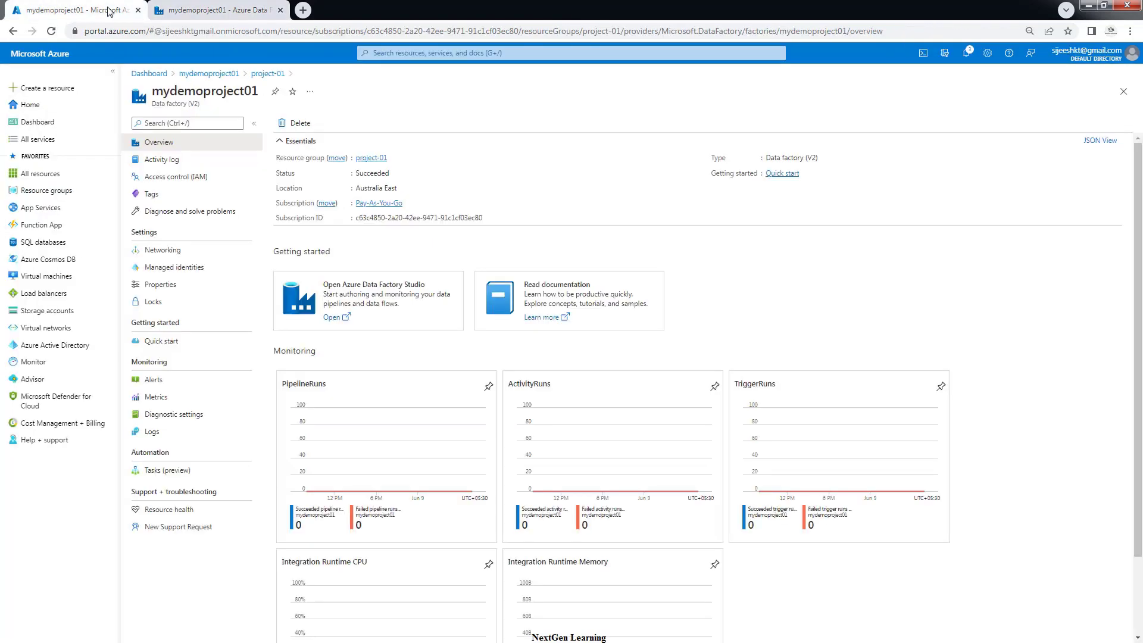
left_click(373, 158)
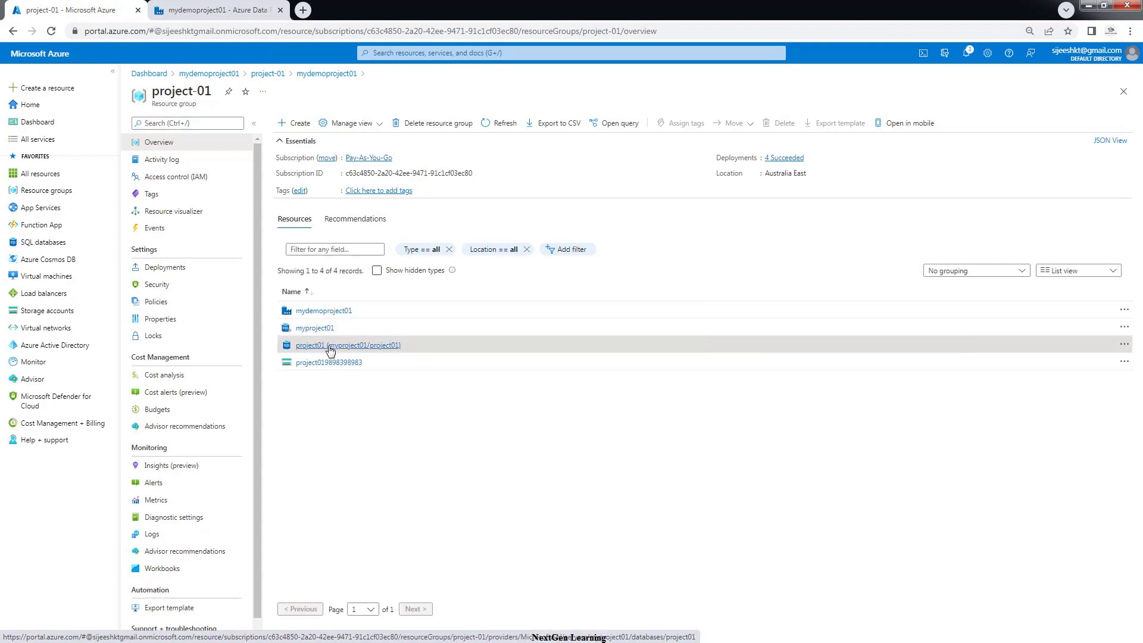
left_click(331, 348)
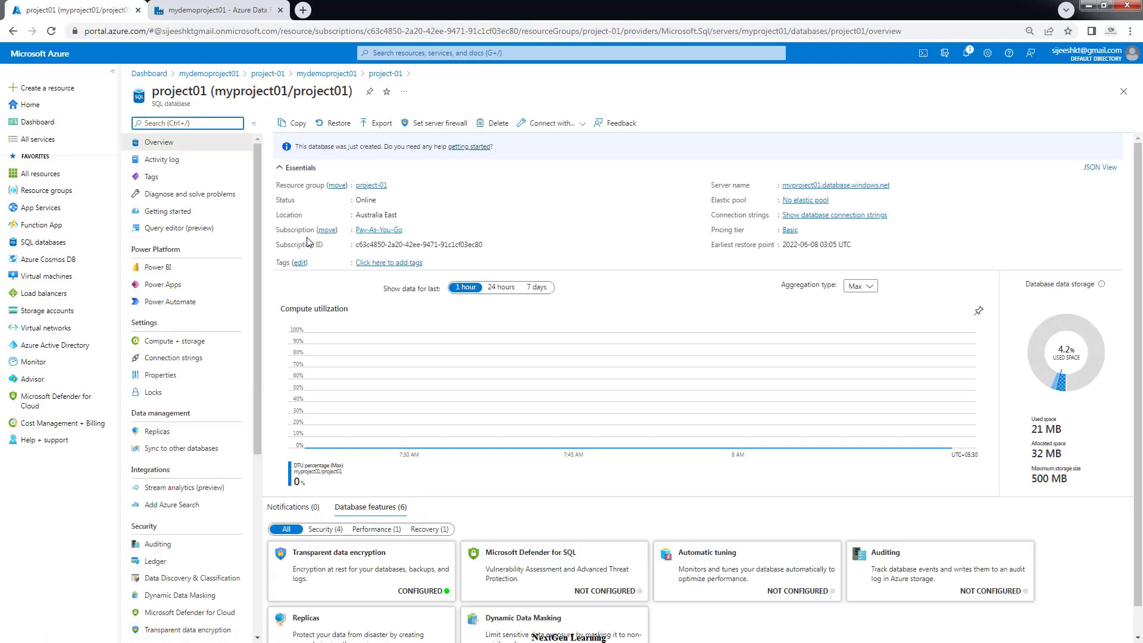
left_click(176, 229)
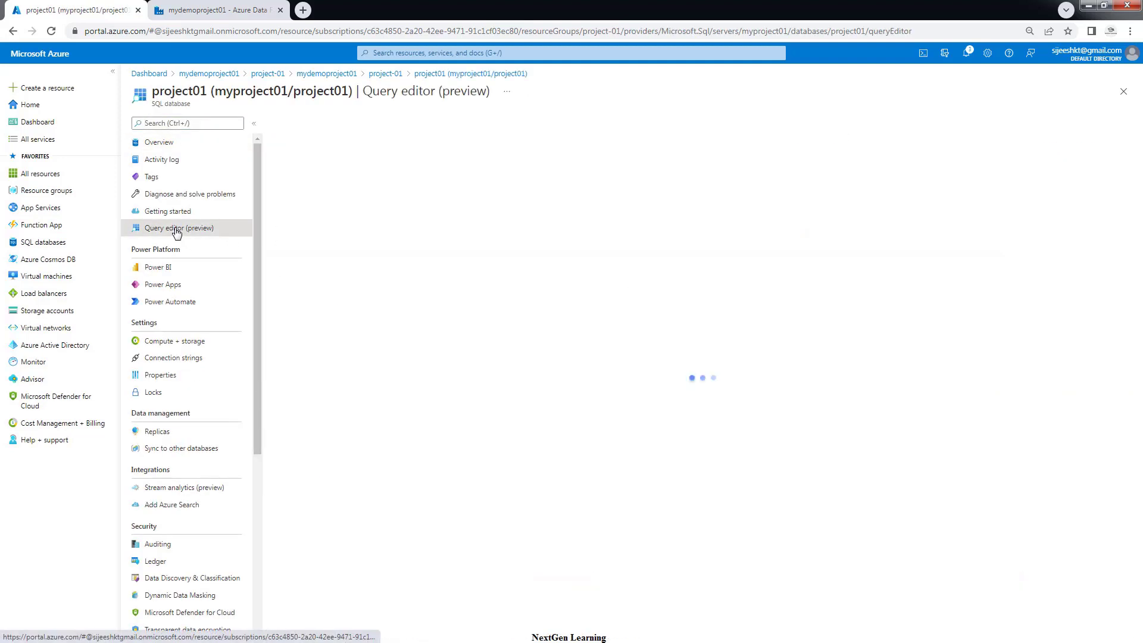
Sign in to the query editor with the SQL login name and password
left_click(597, 385)
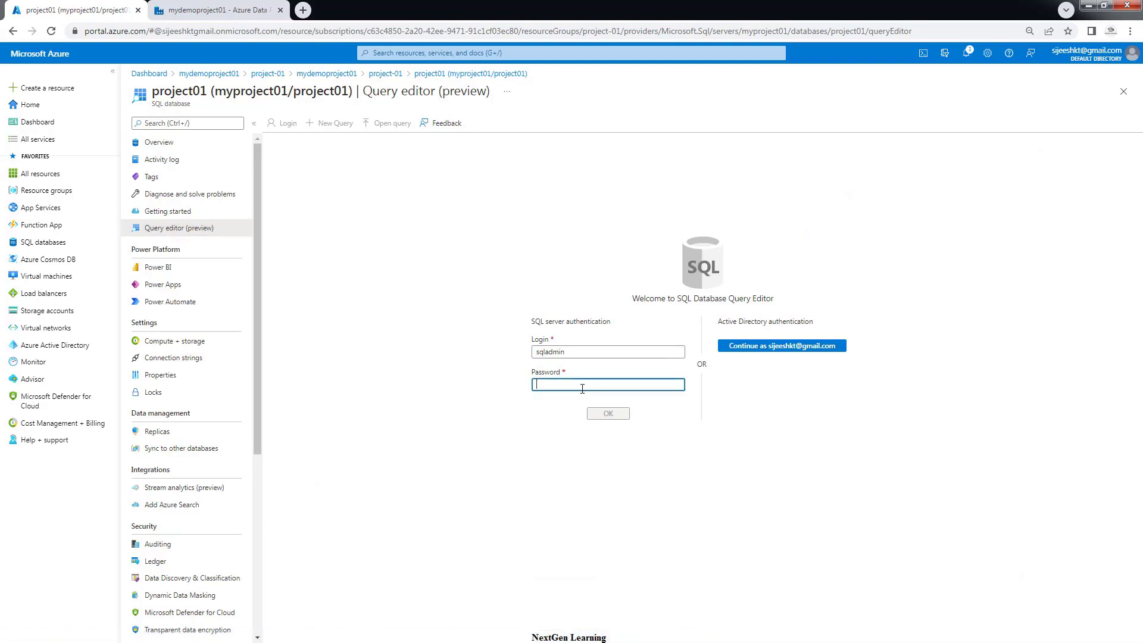
type("P••")
left_click(567, 352)
double_click(549, 352)
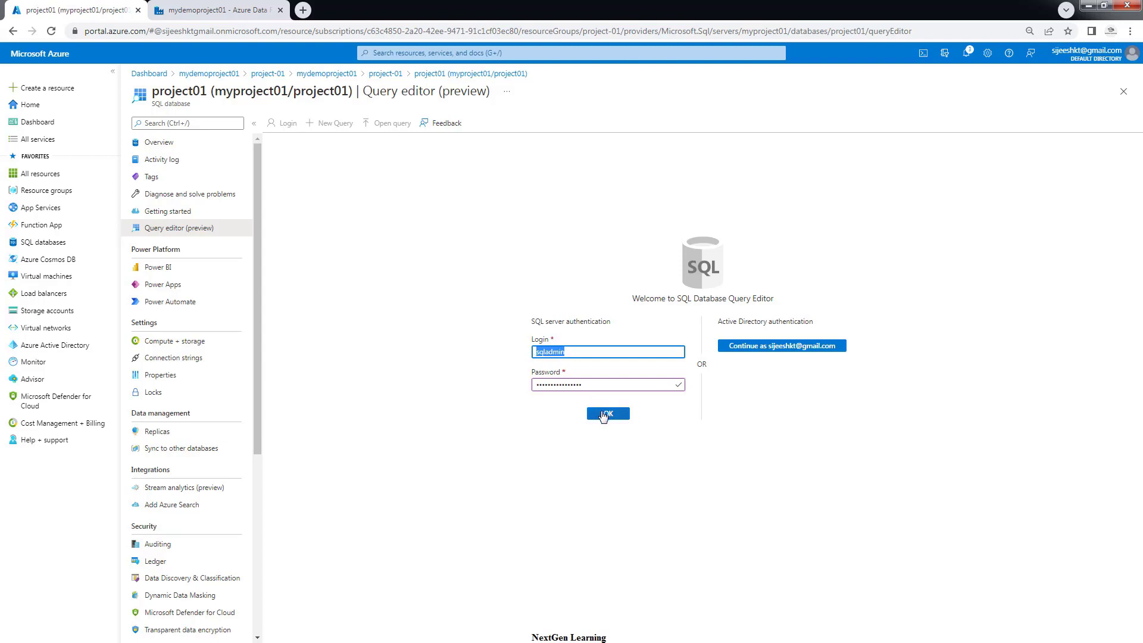
left_click(605, 414)
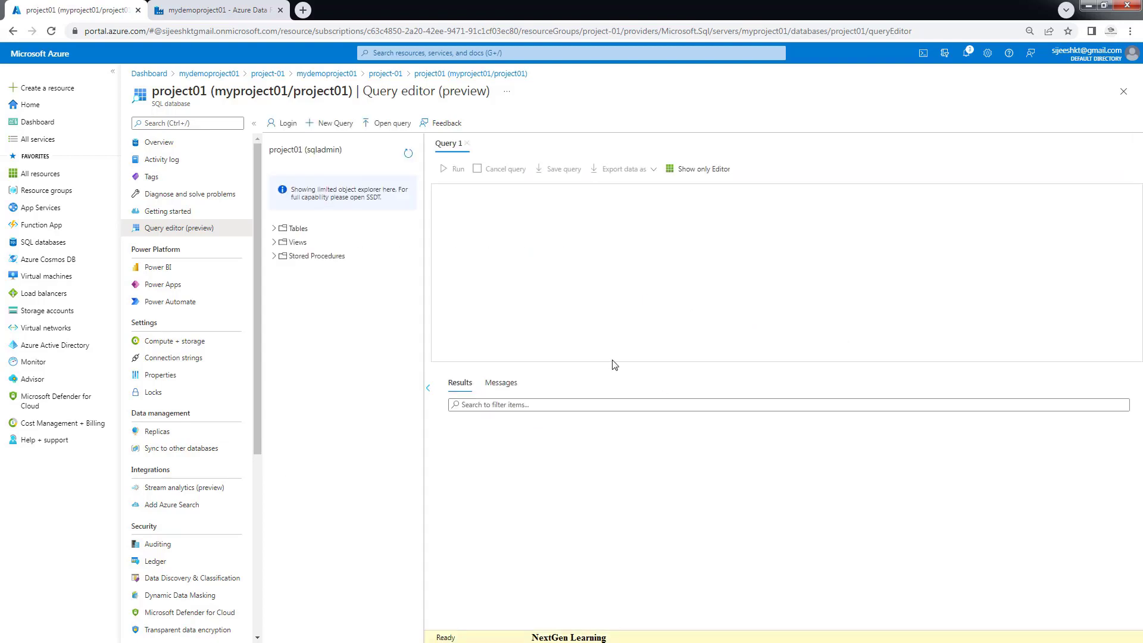
Expand and refresh the database's Tables, then go back to the Data Factory run details
left_click(275, 228)
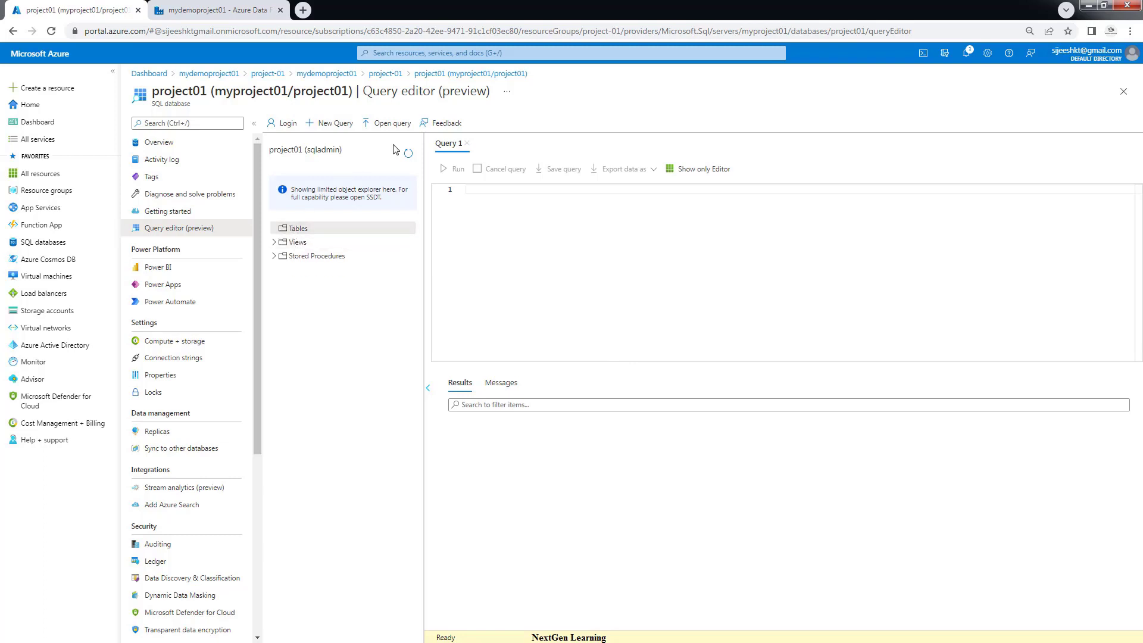
left_click(408, 154)
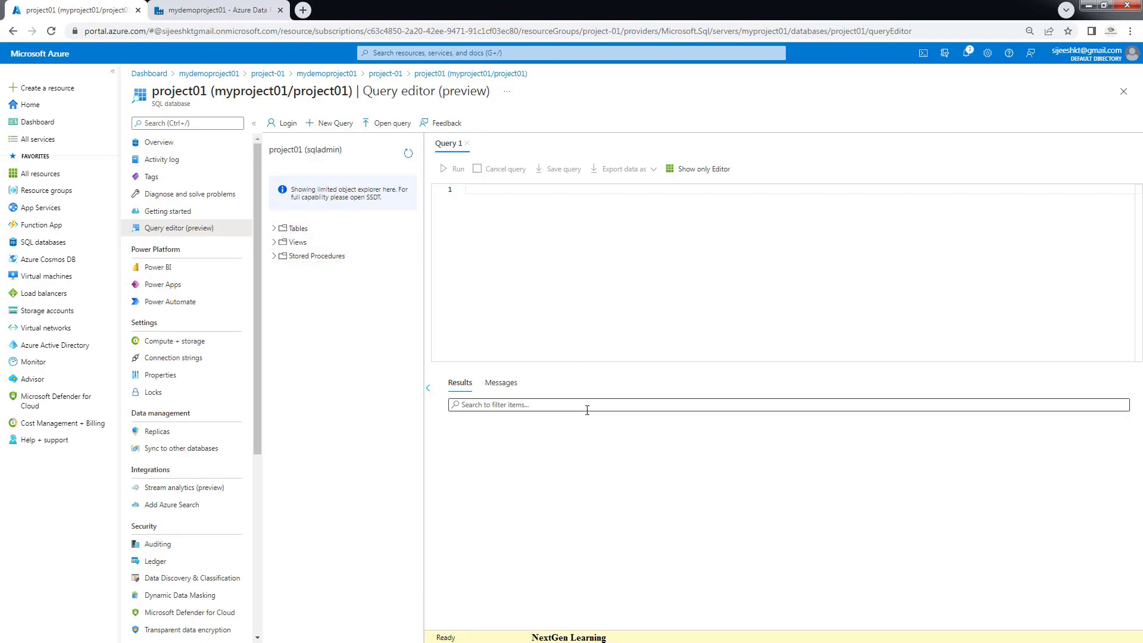
left_click(257, 8)
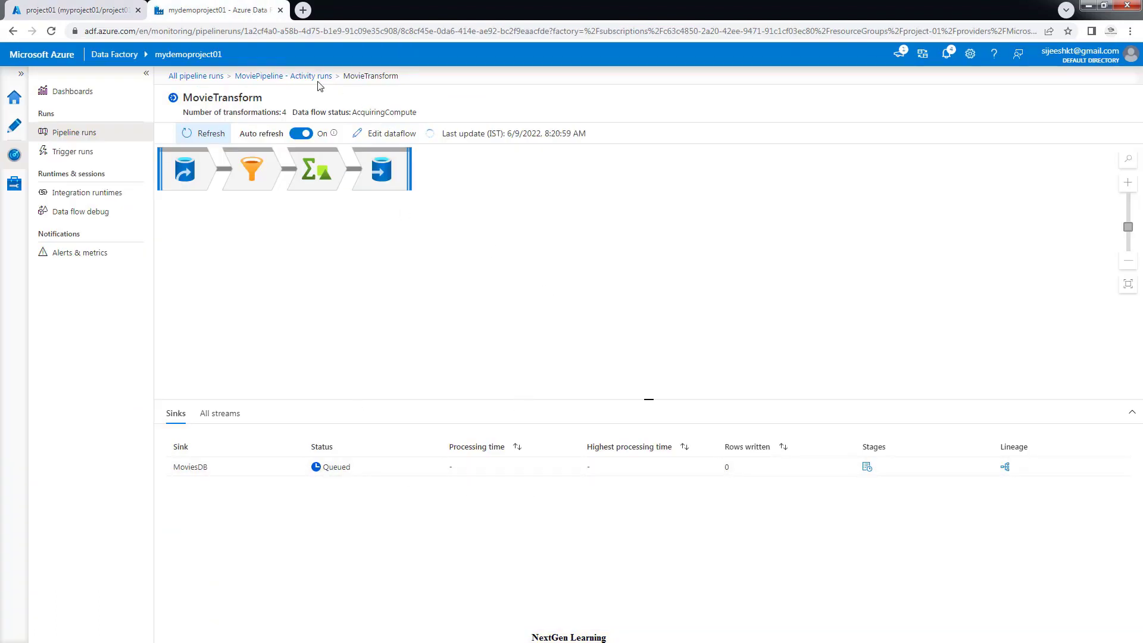
Refresh the Pipeline runs list until MoviePipeline's run updates, then open its activity runs
left_click(73, 153)
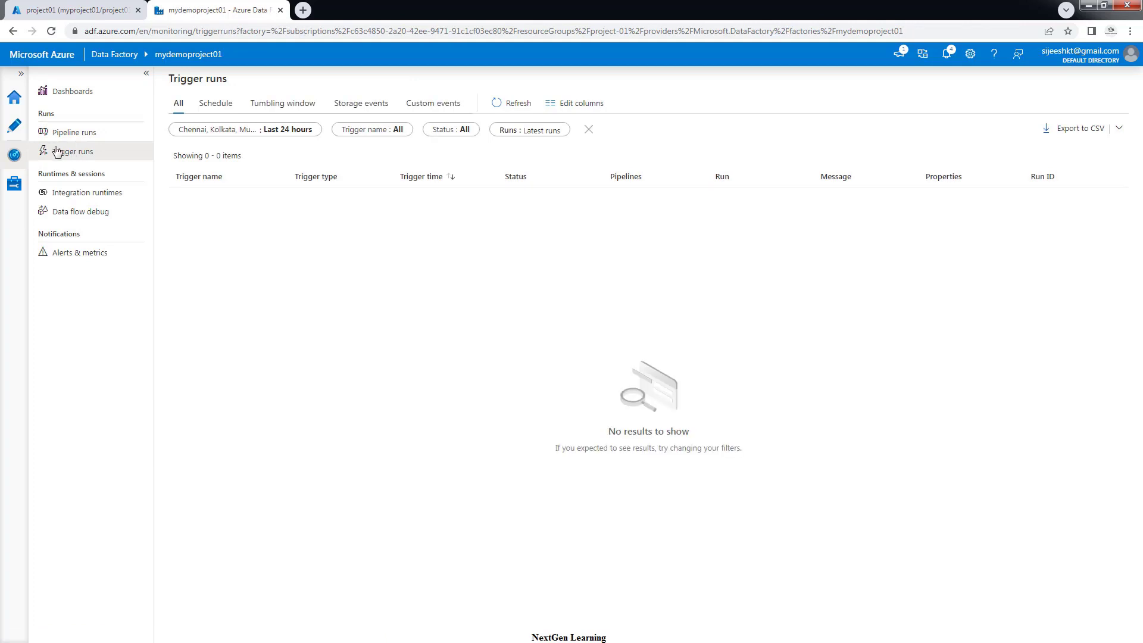
left_click(64, 132)
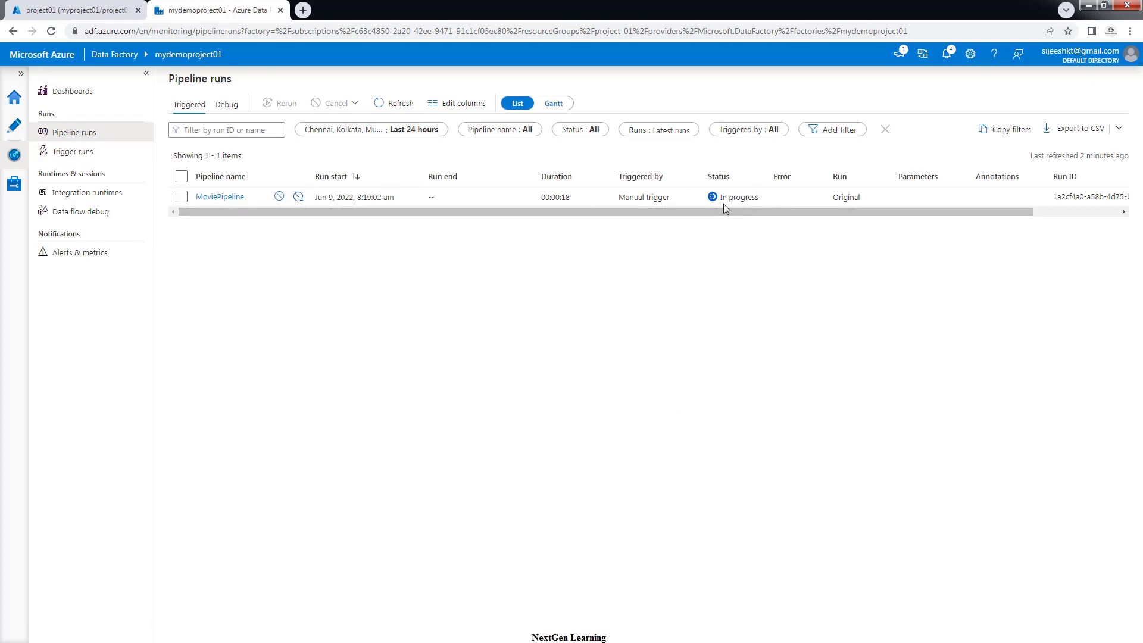
left_click(392, 104)
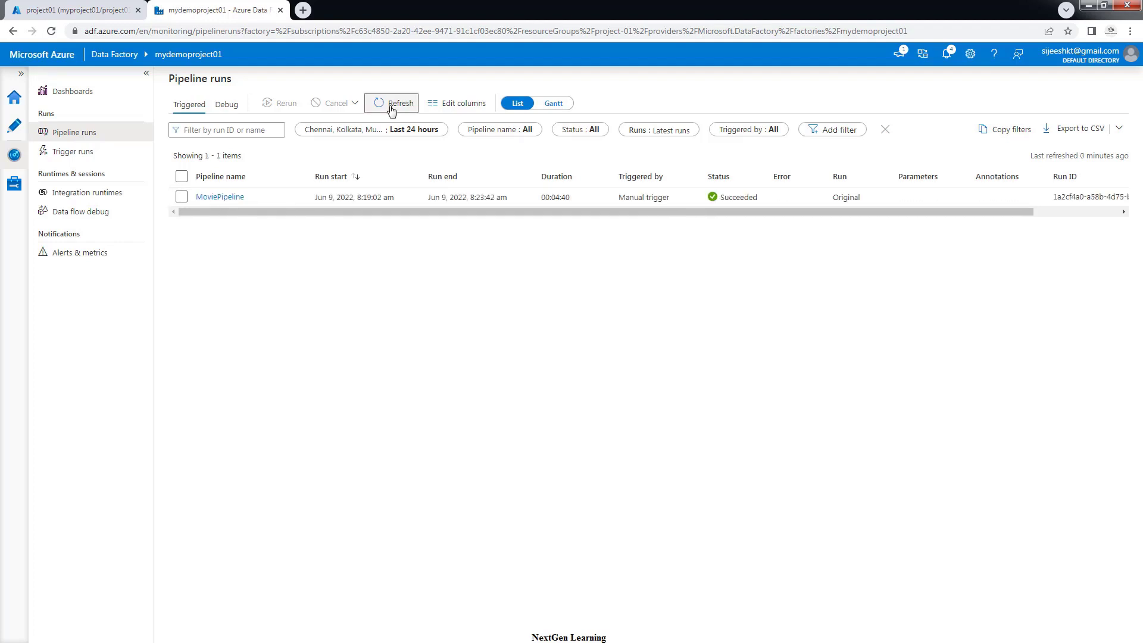
left_click(394, 105)
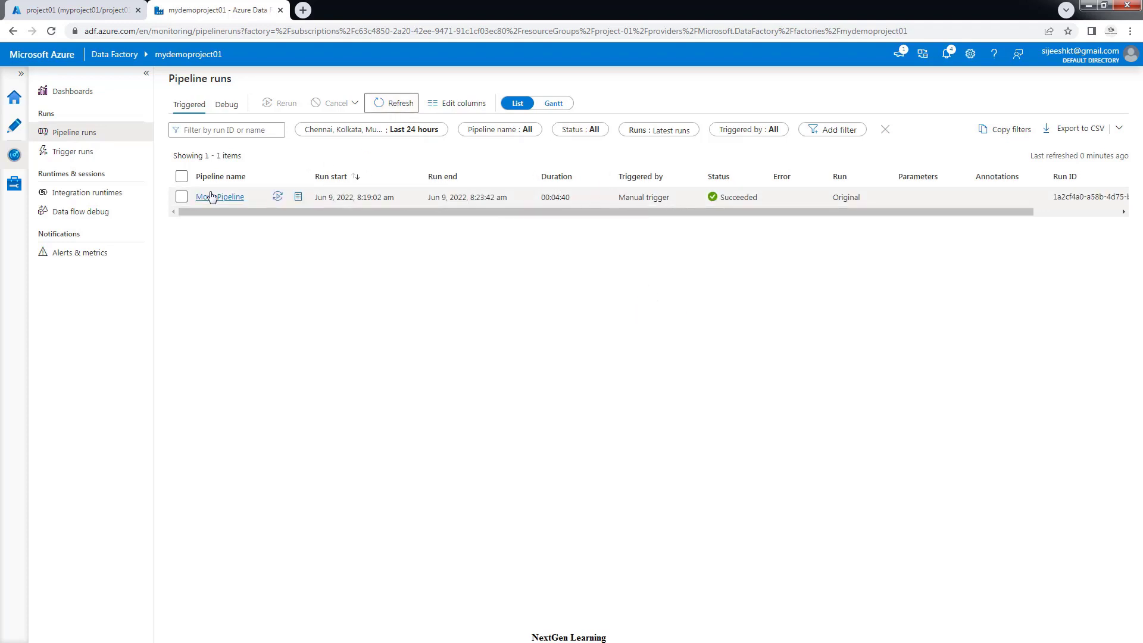
left_click(220, 197)
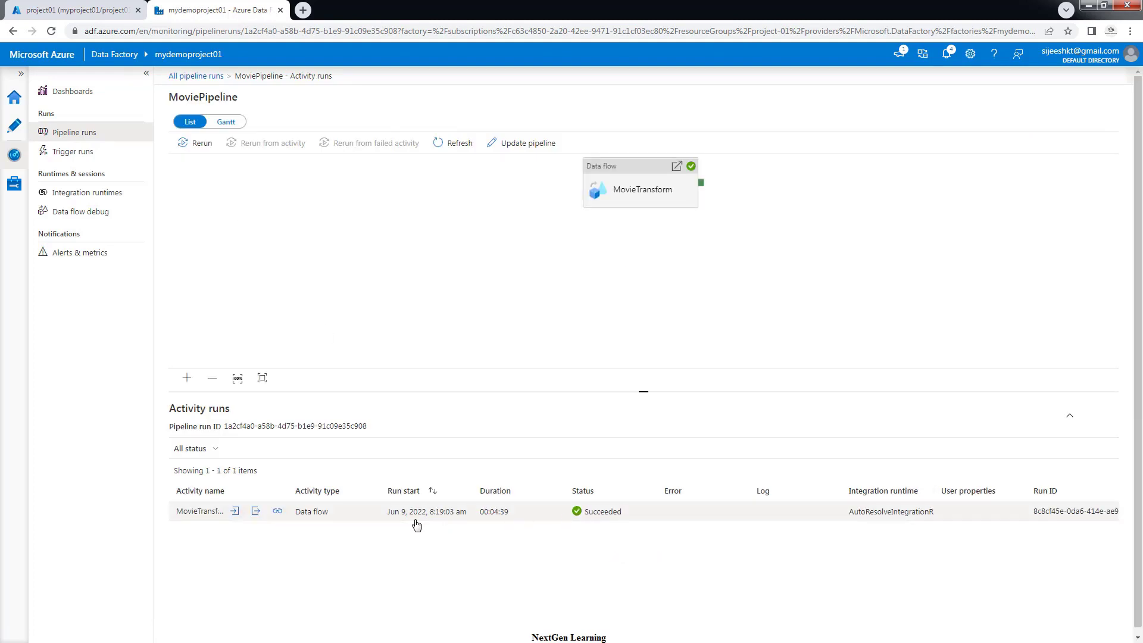
Check MovieTransform's All streams statistics showing 83 rows written to MoviesDB
left_click(278, 512)
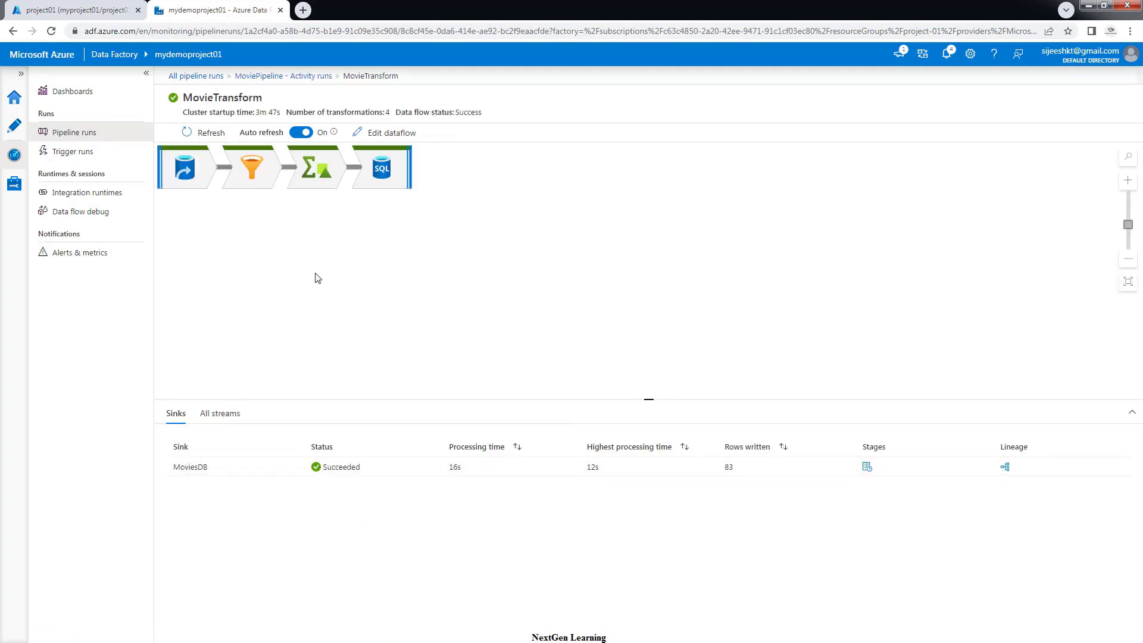
left_click(216, 413)
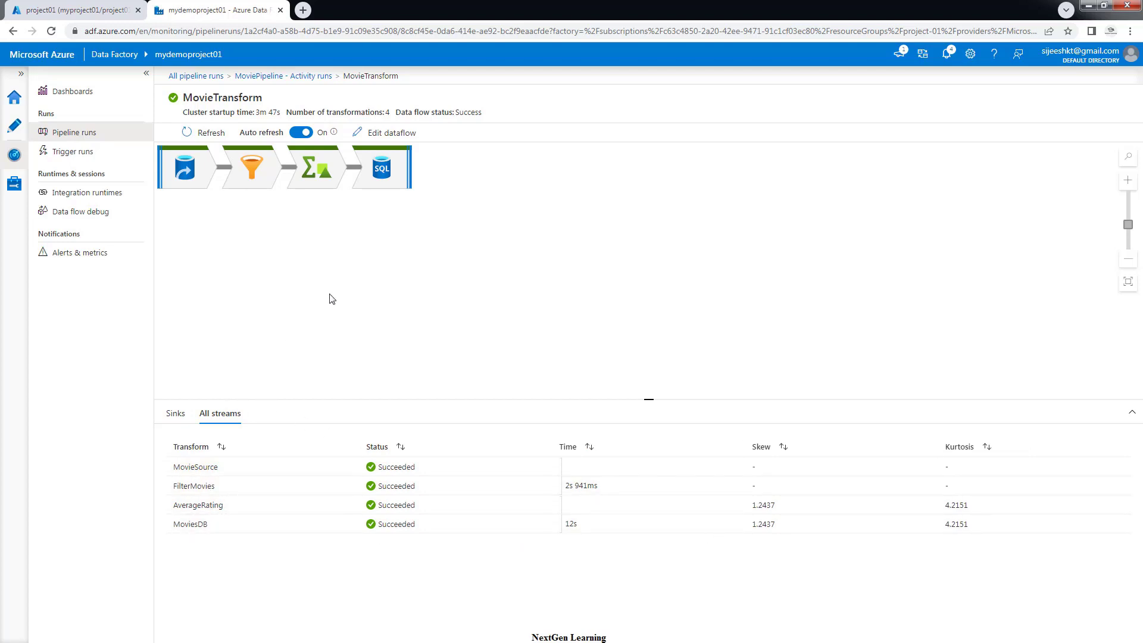
left_click(77, 10)
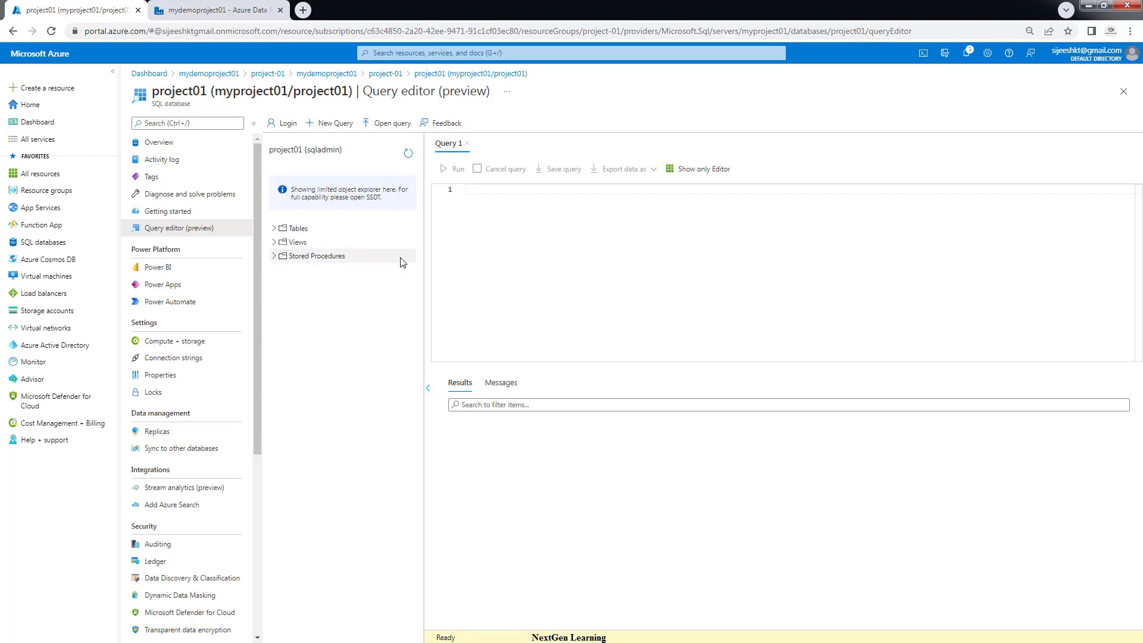
Refresh the object explorer and run Select Top 1000 Rows on dbo.movies
left_click(409, 159)
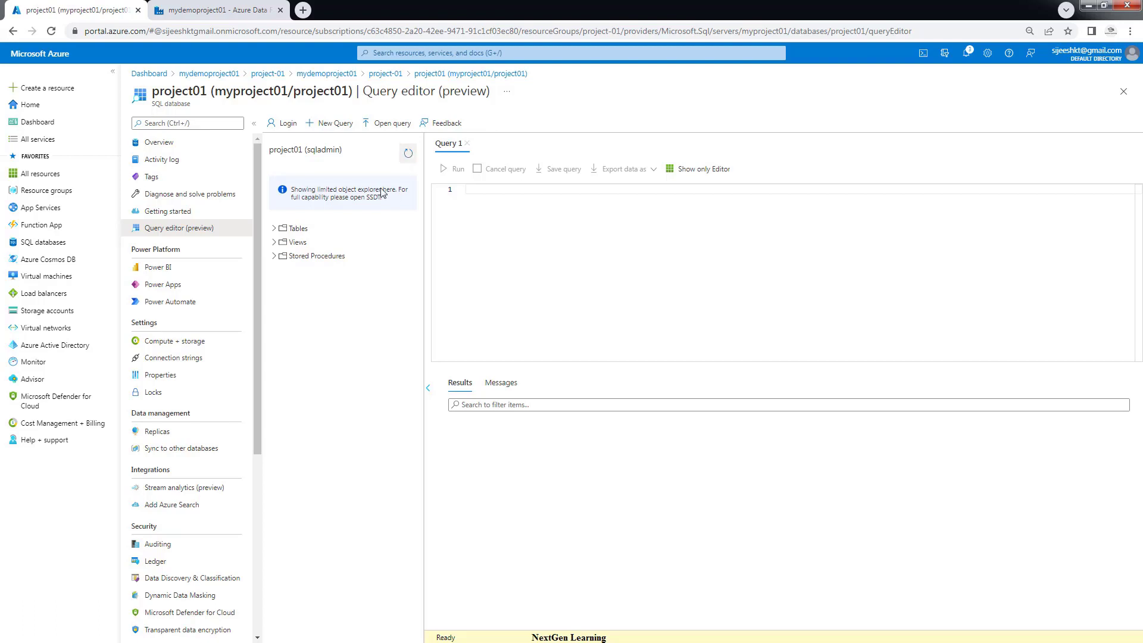
left_click(275, 229)
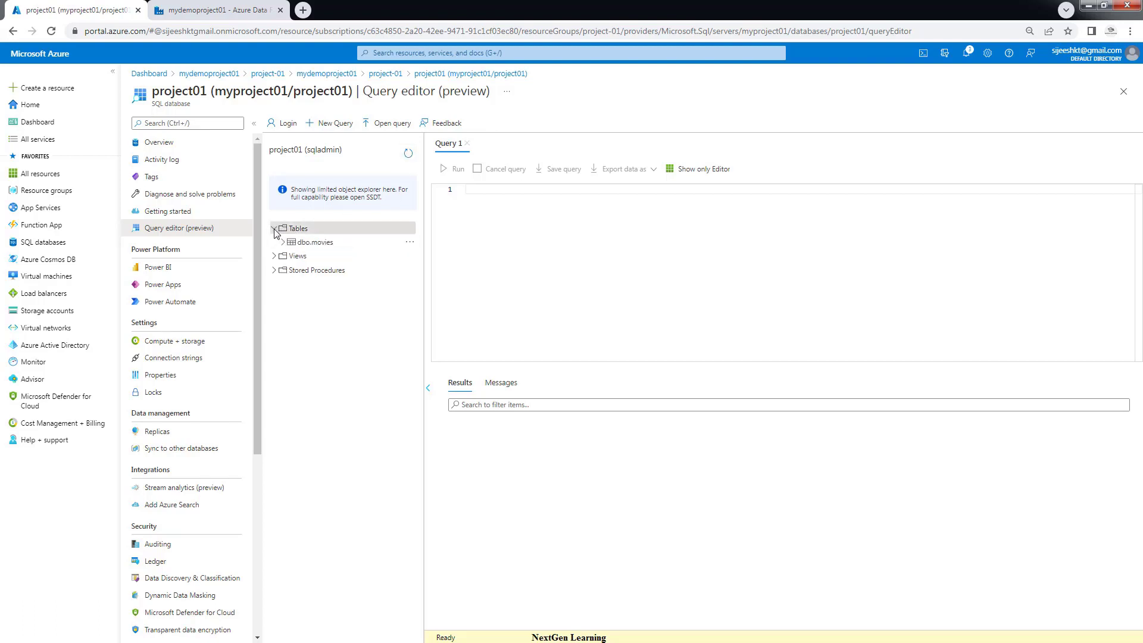
right_click(314, 248)
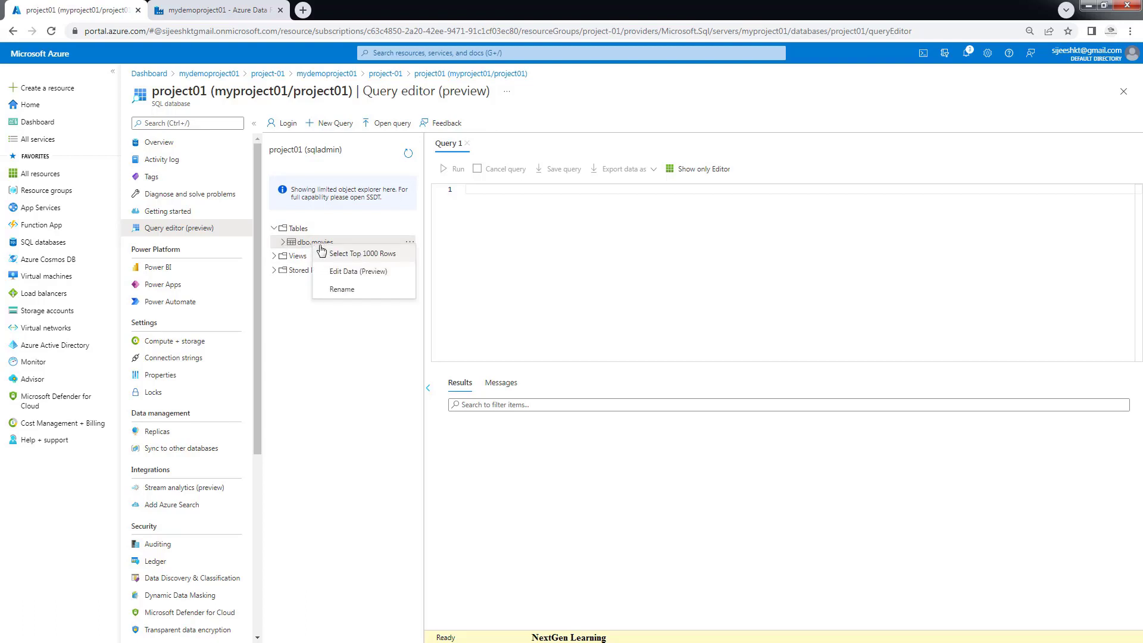
left_click(350, 254)
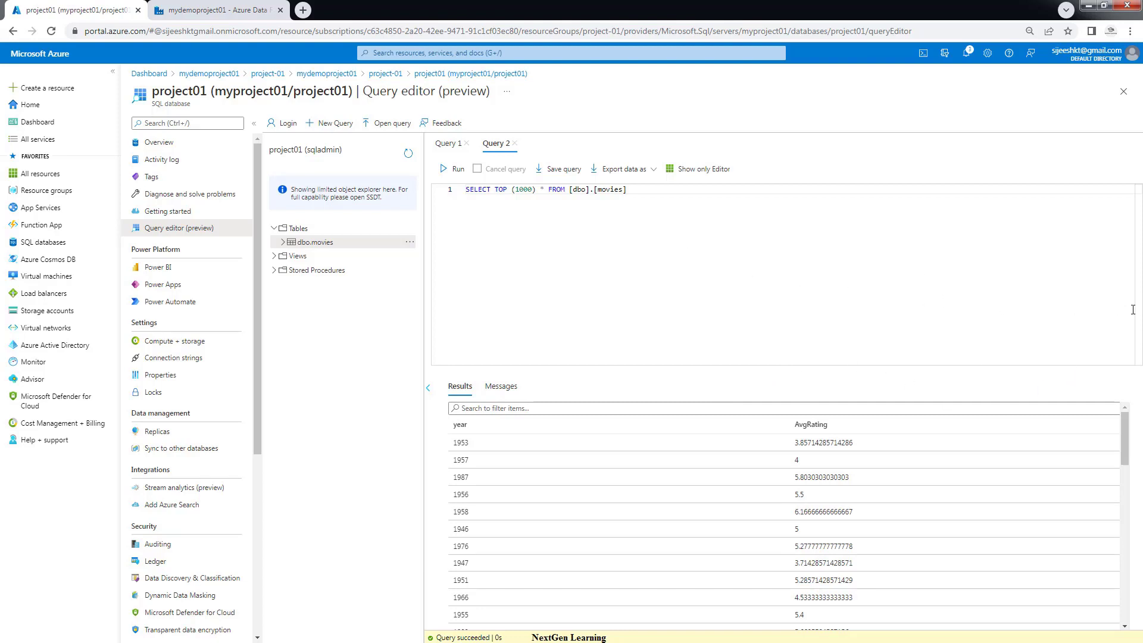
Load more result rows to review the year and AvgRating values, then return to Data Factory
key("ctrl+a")
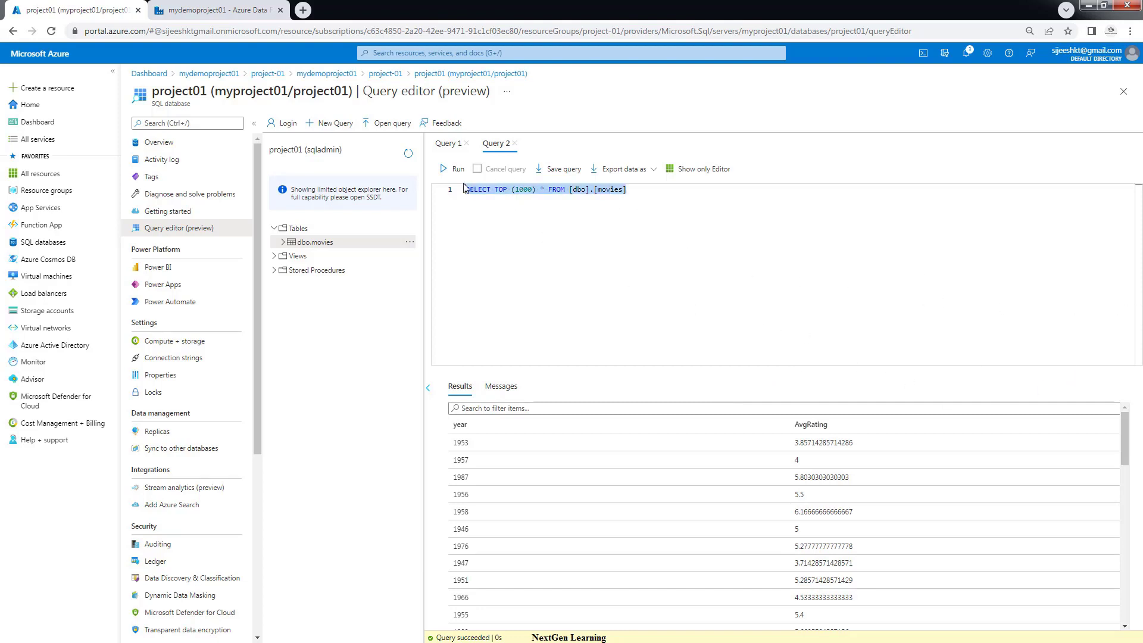
scroll(801, 503, "down", 15)
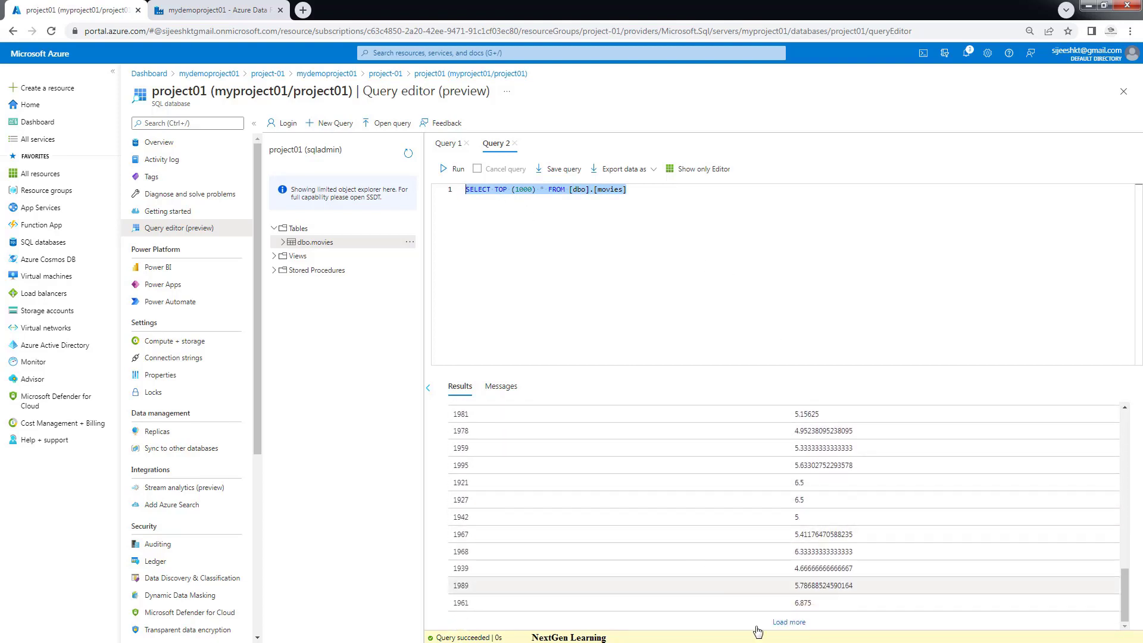
left_click(789, 622)
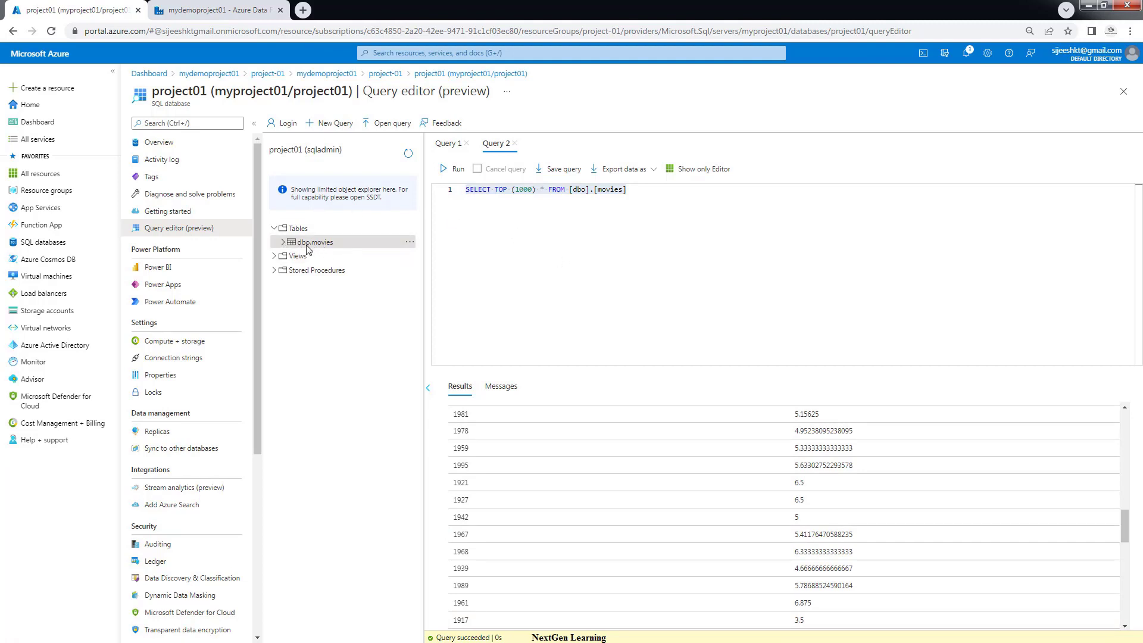
left_click(218, 10)
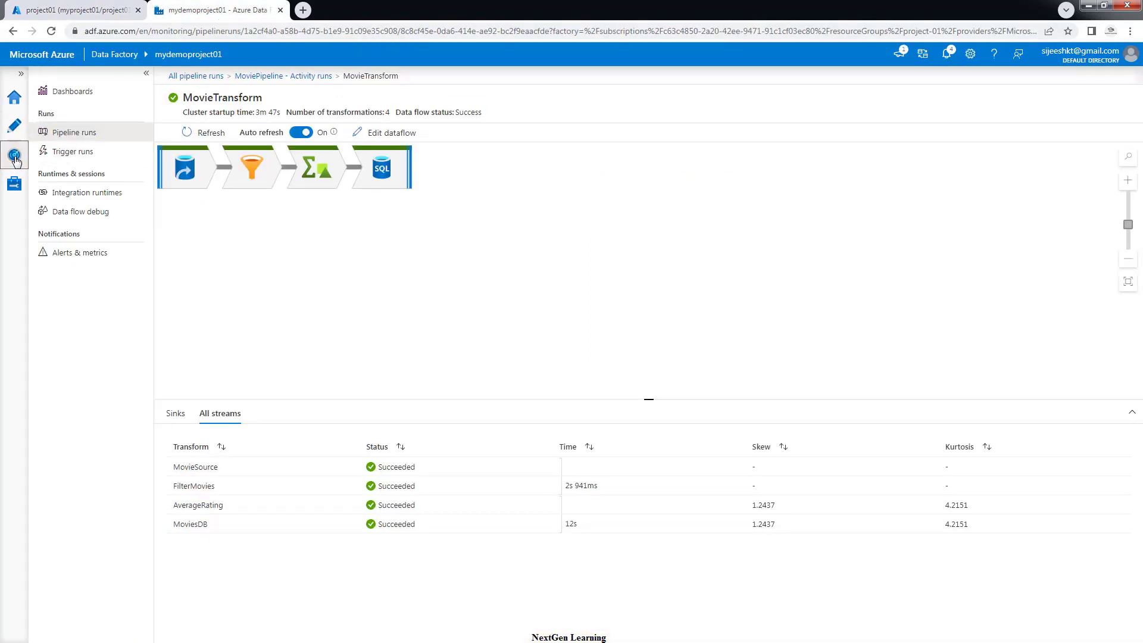
Go back to Pipeline runs and open MoviePipeline's activity runs
left_click(73, 133)
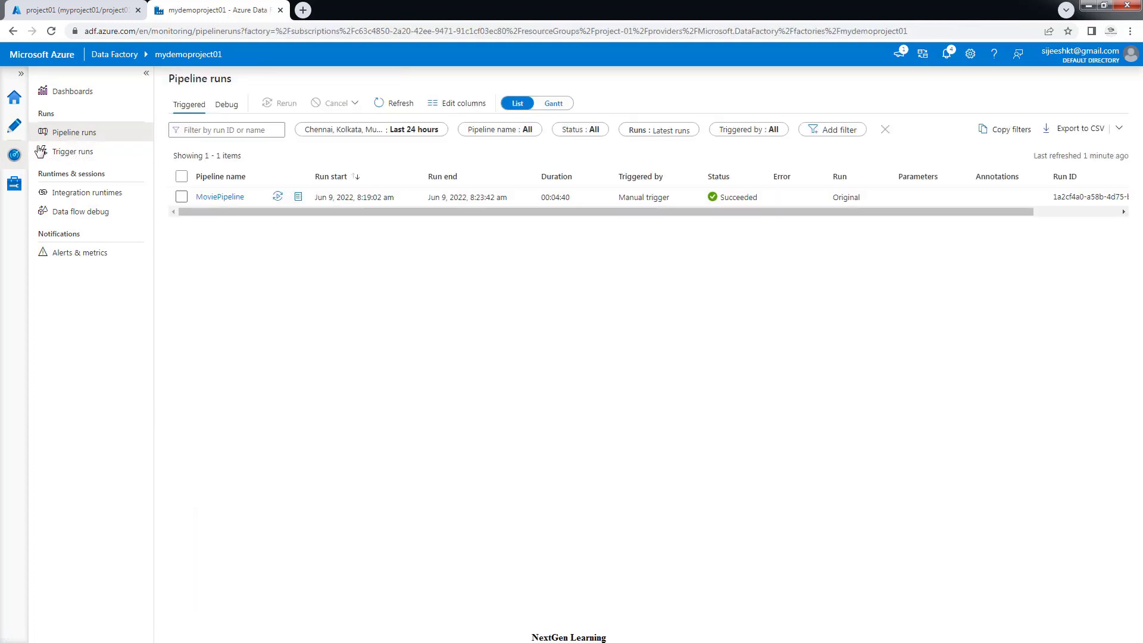
left_click(228, 197)
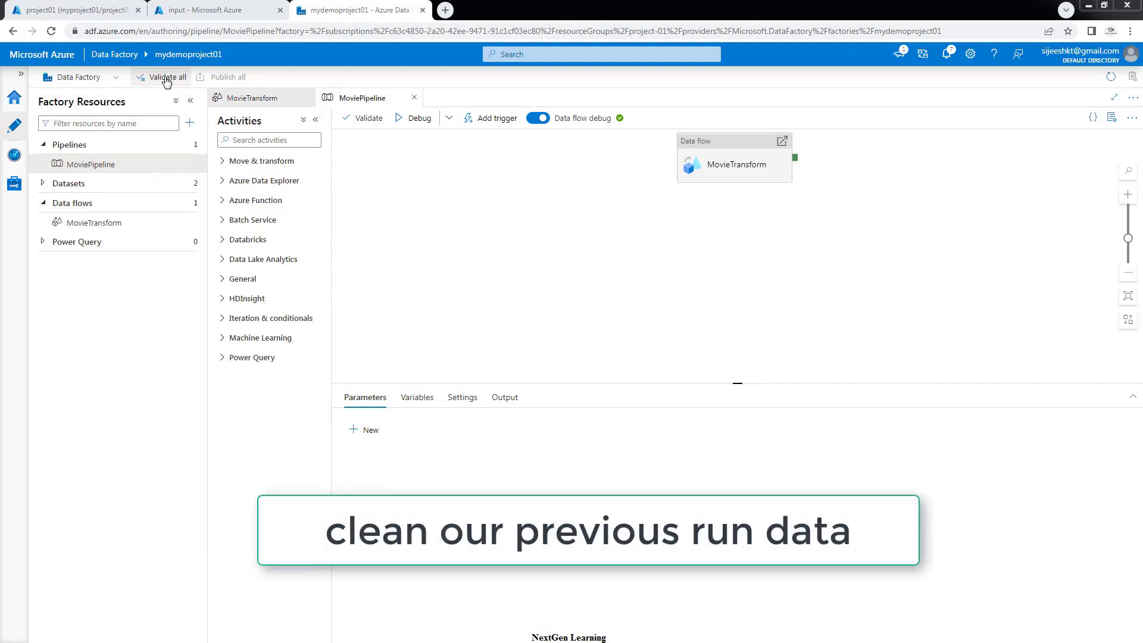
Run DROP TABLE [dbo].[movies] in Query editor and refresh to confirm the table is gone
left_click(95, 11)
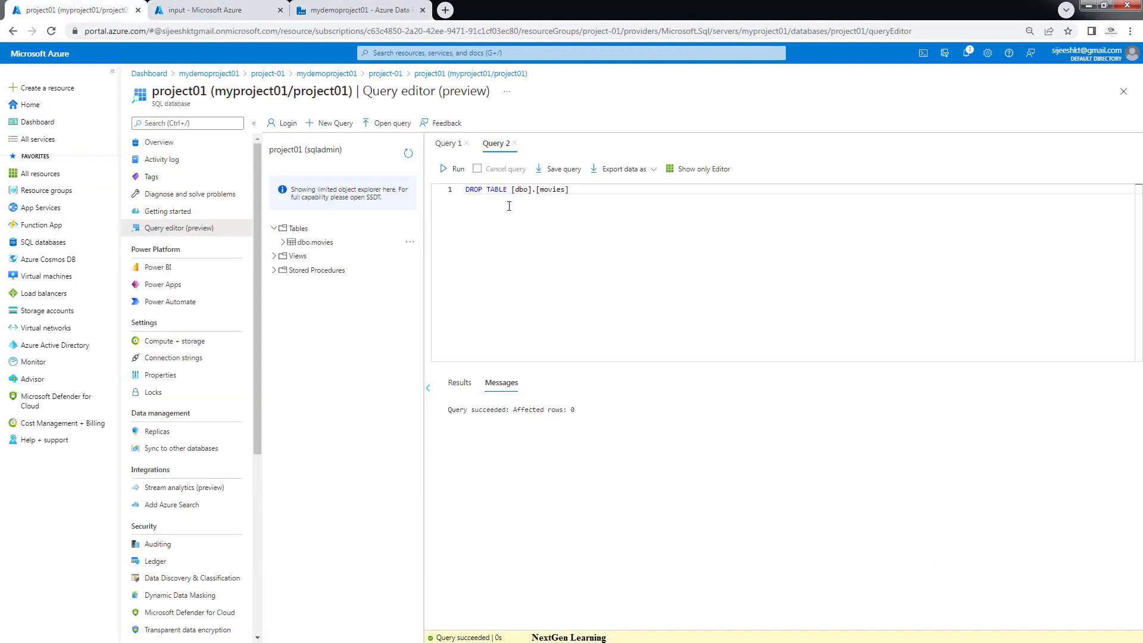
left_click_drag(509, 190, 463, 192)
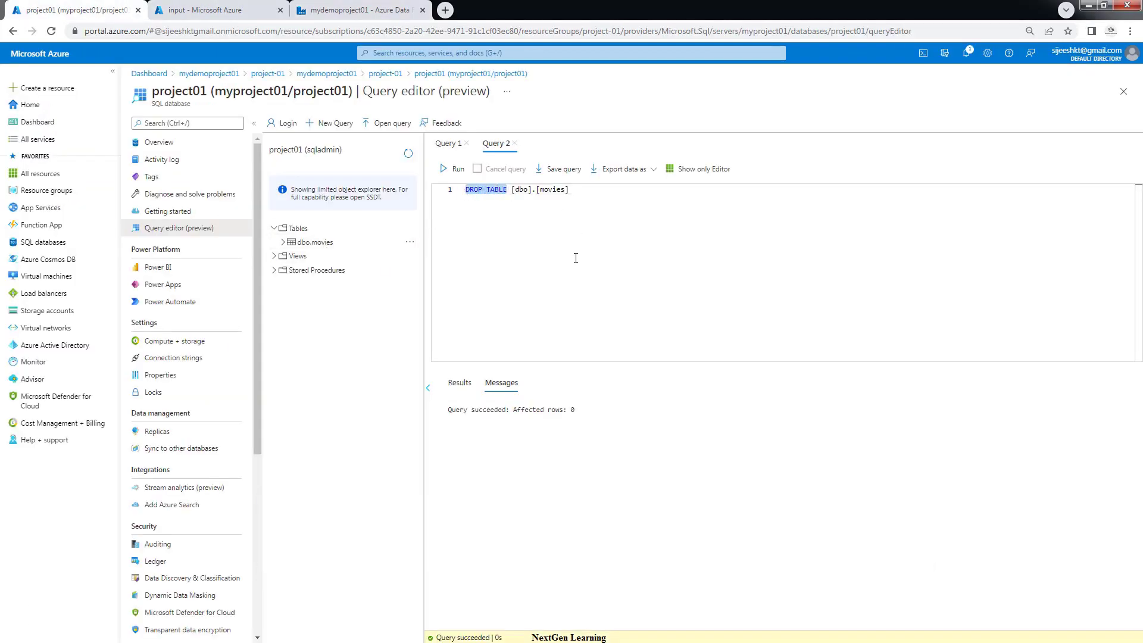
left_click(565, 215)
left_click_drag(576, 192, 463, 191)
left_click(452, 171)
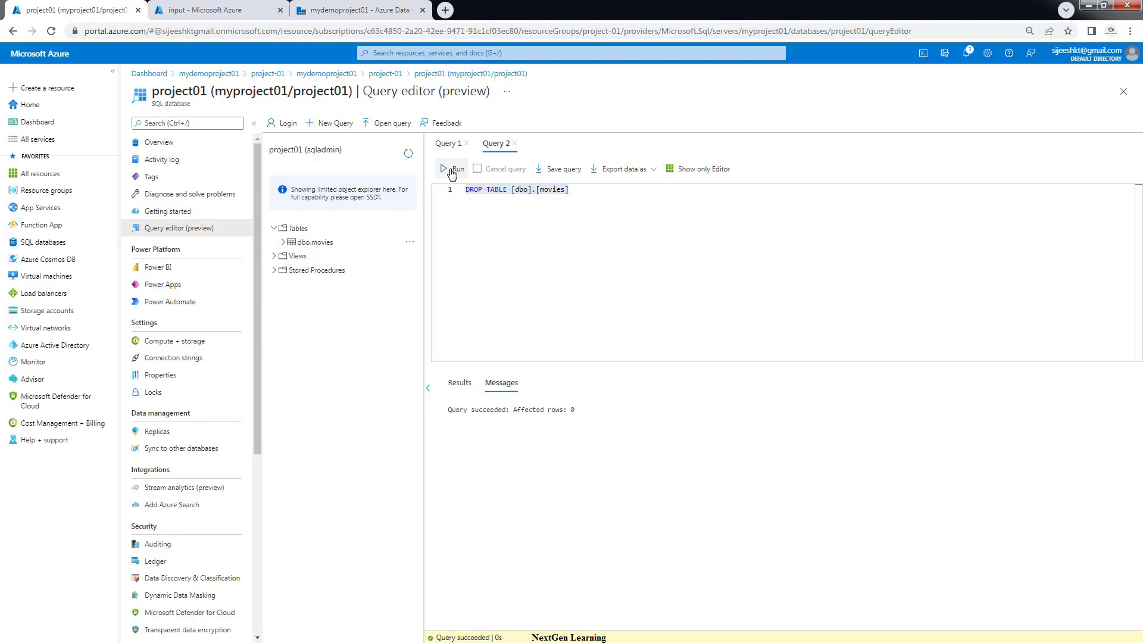
left_click(410, 154)
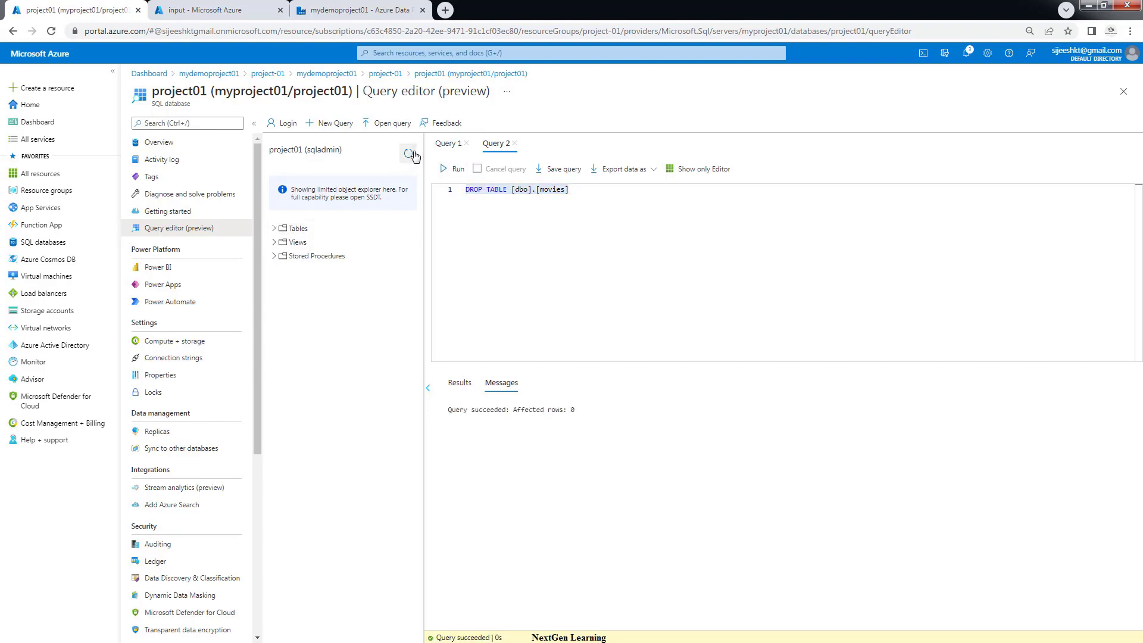
Delete moviesDB.csv from the input container and return to Data Factory
left_click(203, 11)
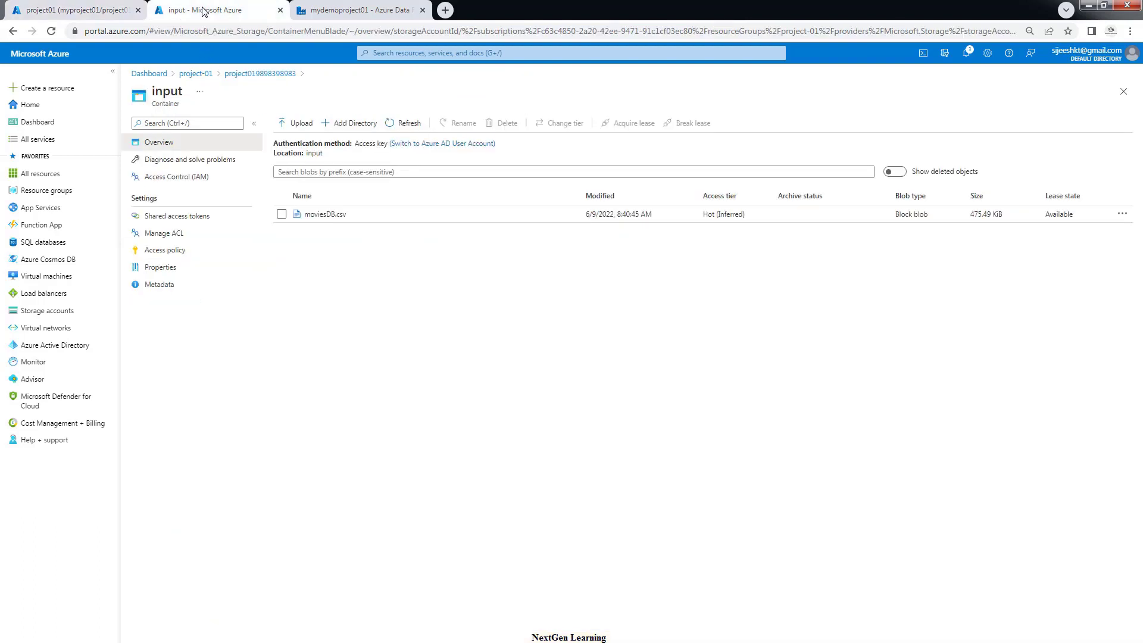
left_click(282, 215)
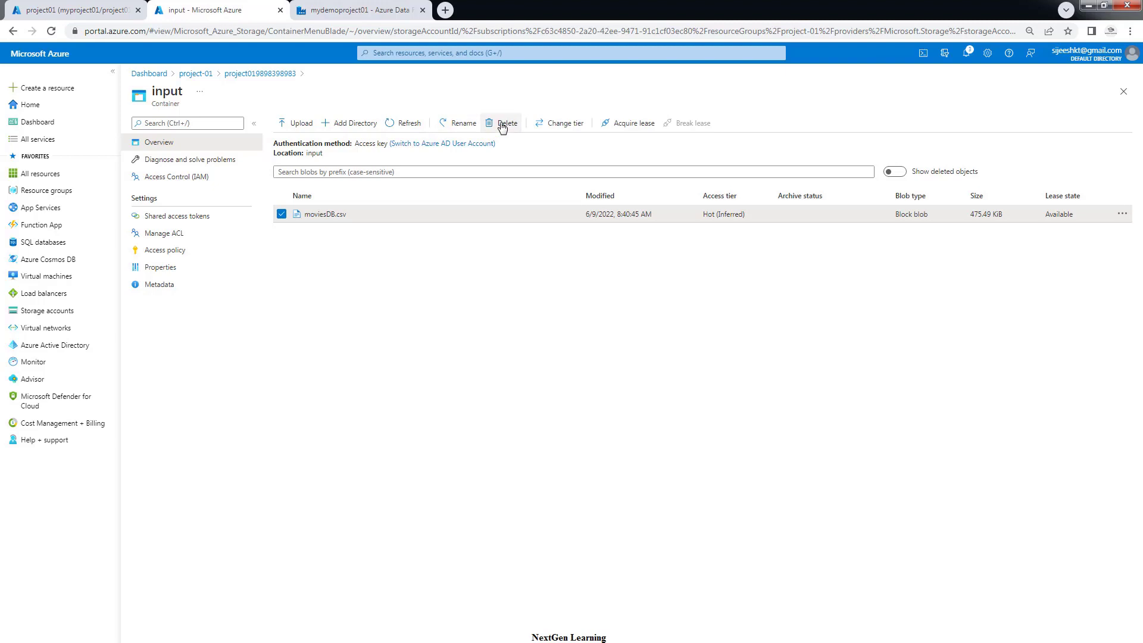
left_click(504, 124)
left_click(292, 199)
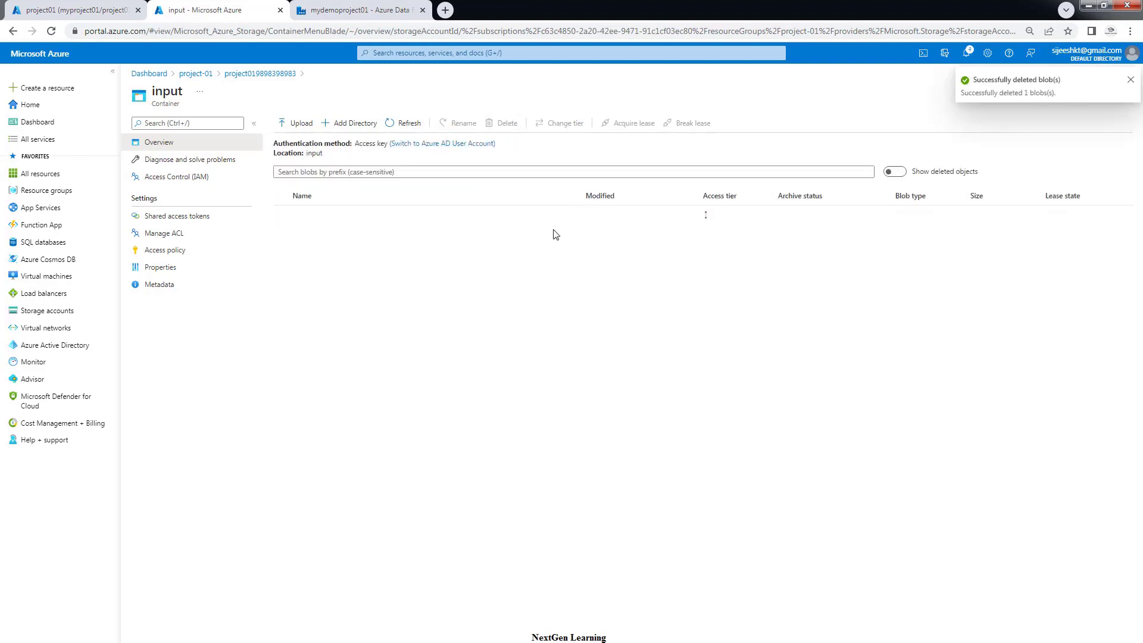
left_click(344, 10)
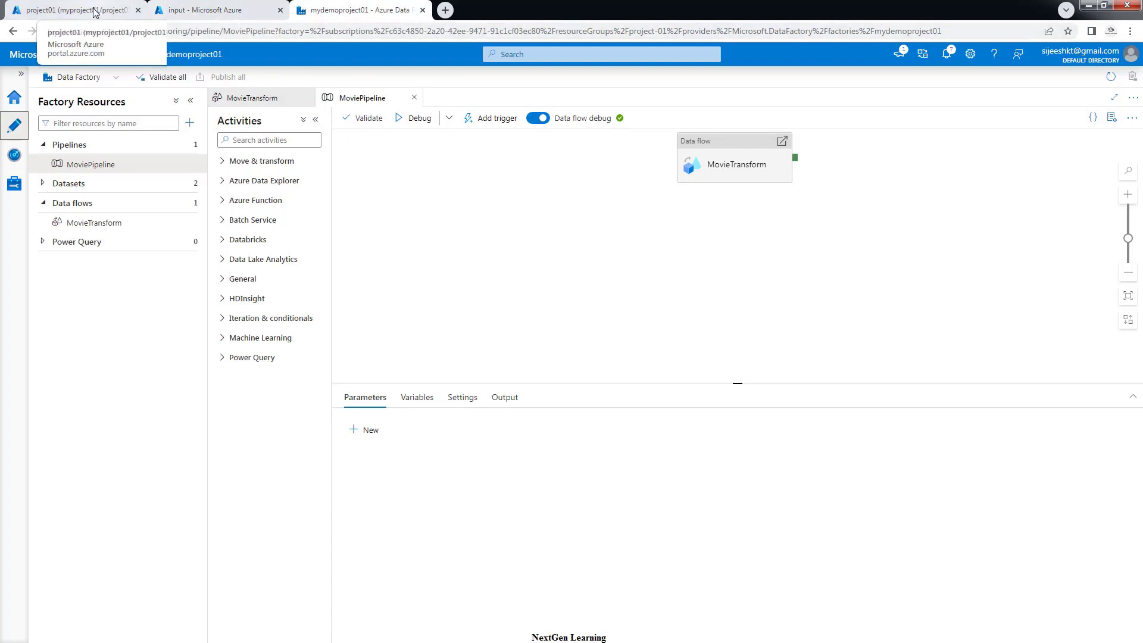
Confirm the input container is empty, then start a new trigger for MoviePipeline
left_click(176, 15)
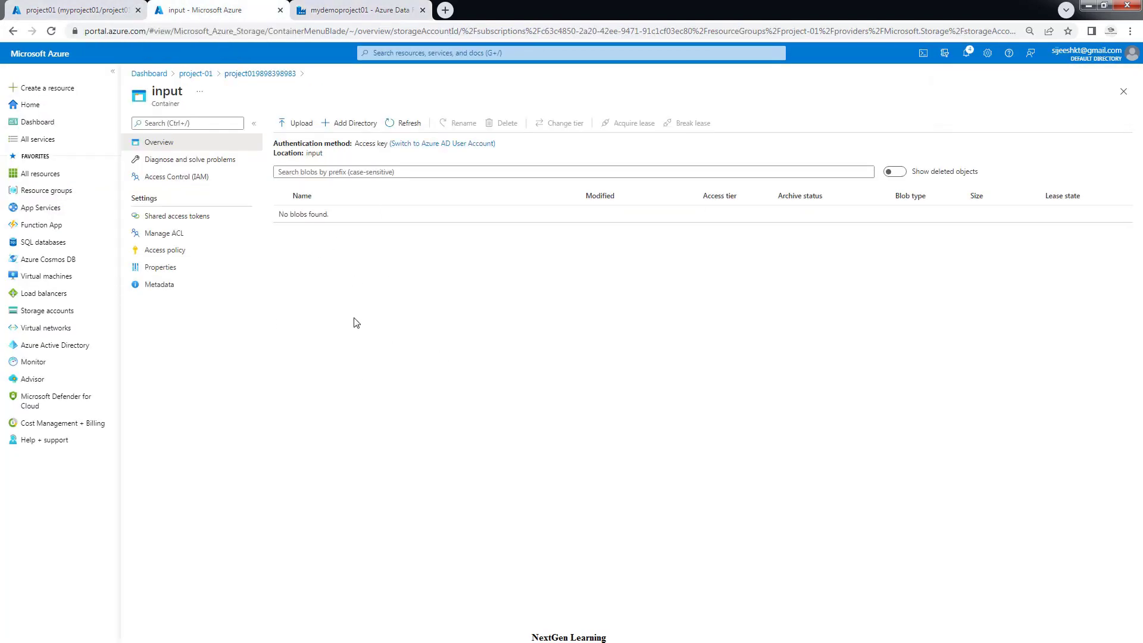
left_click(337, 10)
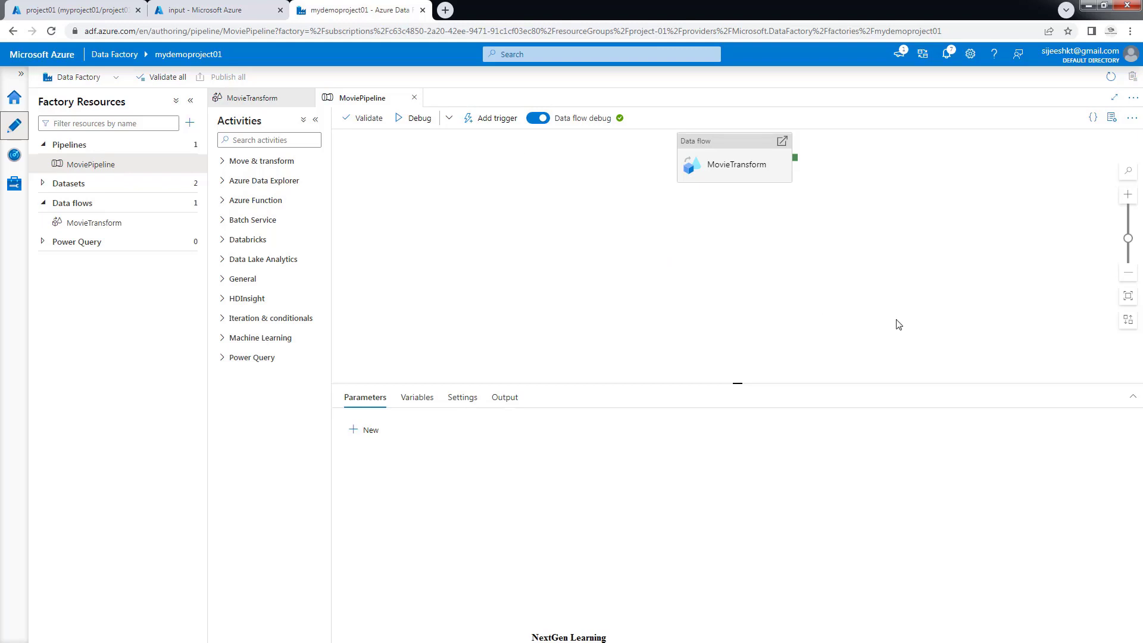
left_click(482, 123)
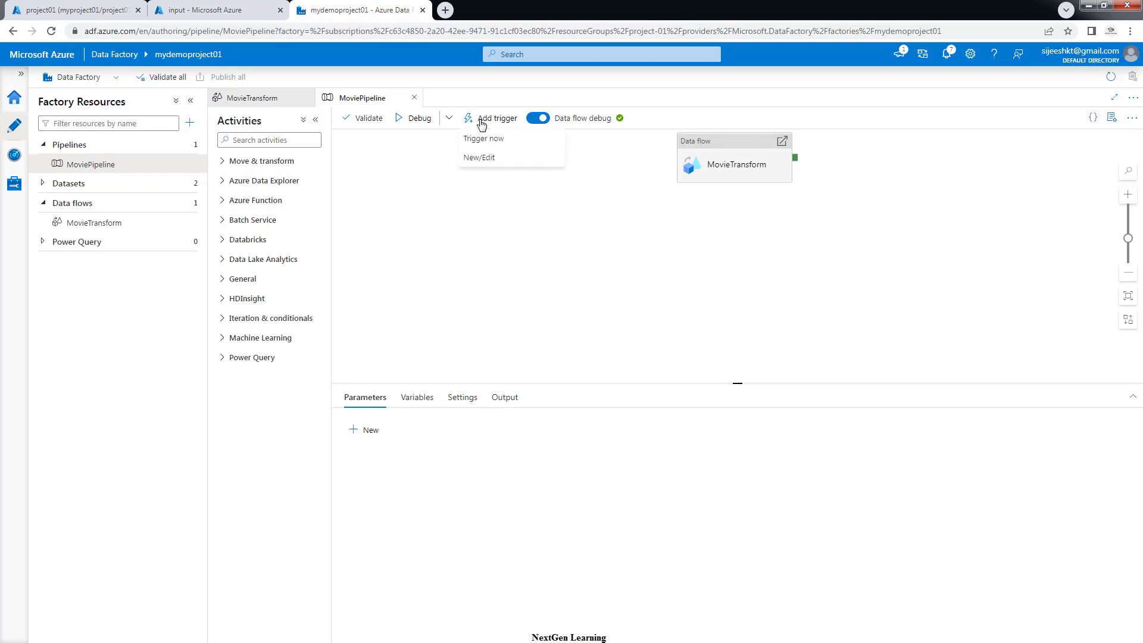
left_click(479, 159)
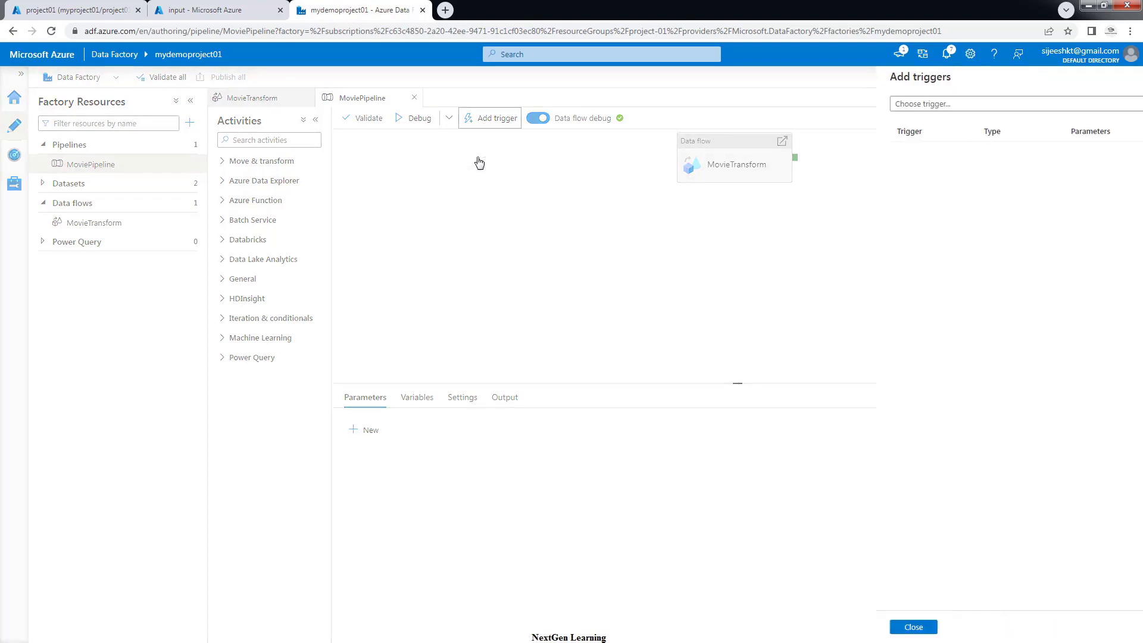
left_click(829, 108)
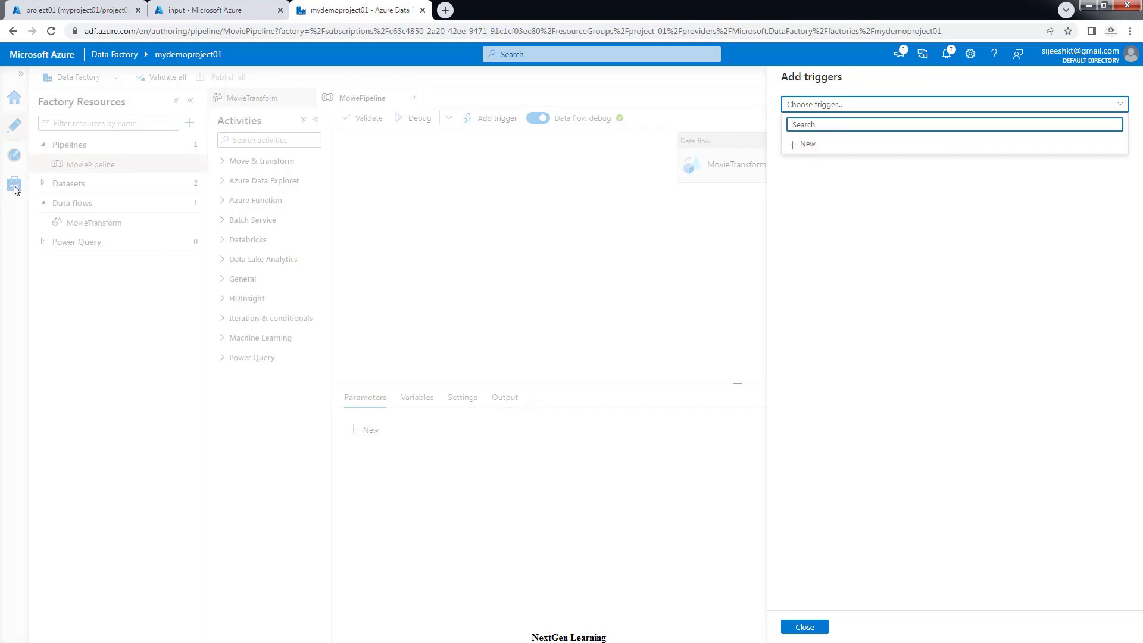
left_click(805, 149)
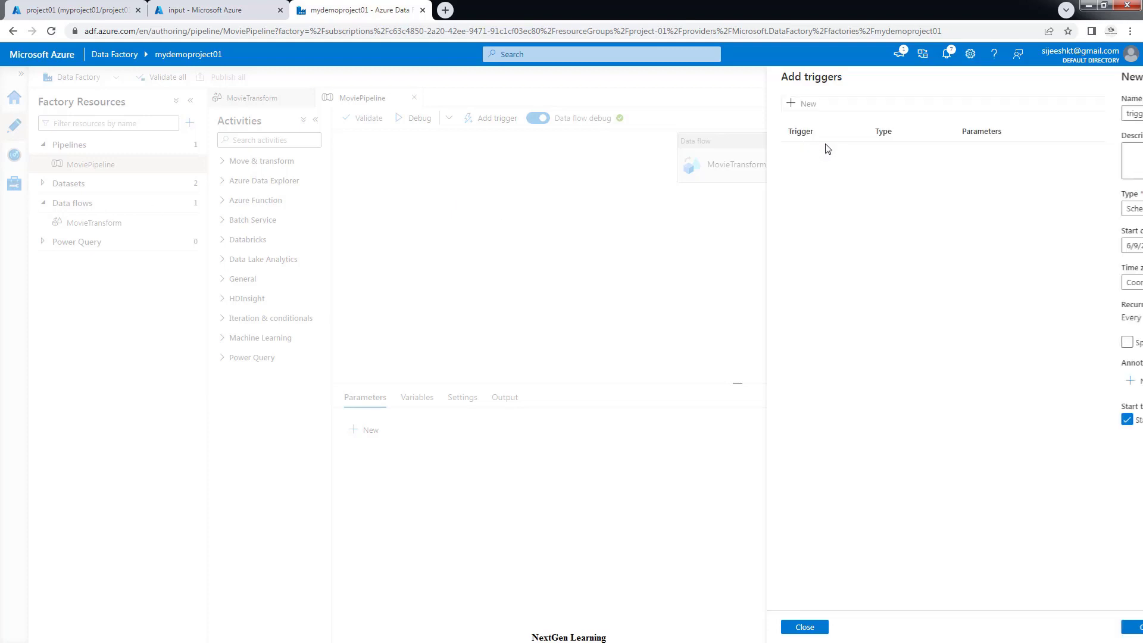
Name the trigger MyInputBlobTrigger and set its type to Storage events
double_click(787, 113)
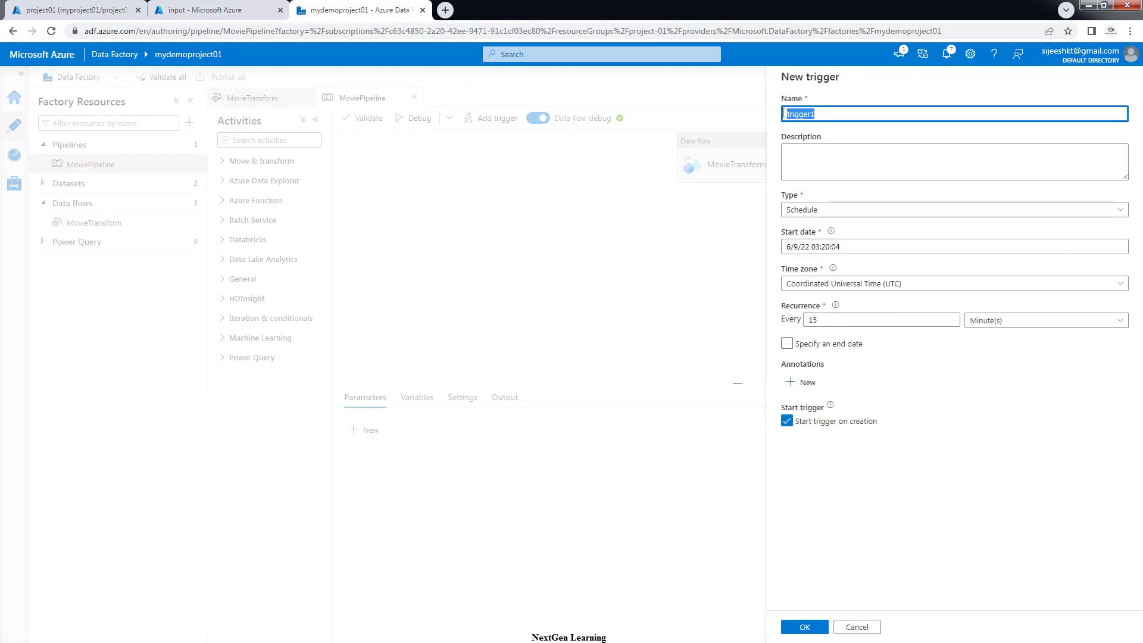
type("MyInputBlobT")
left_click(812, 158)
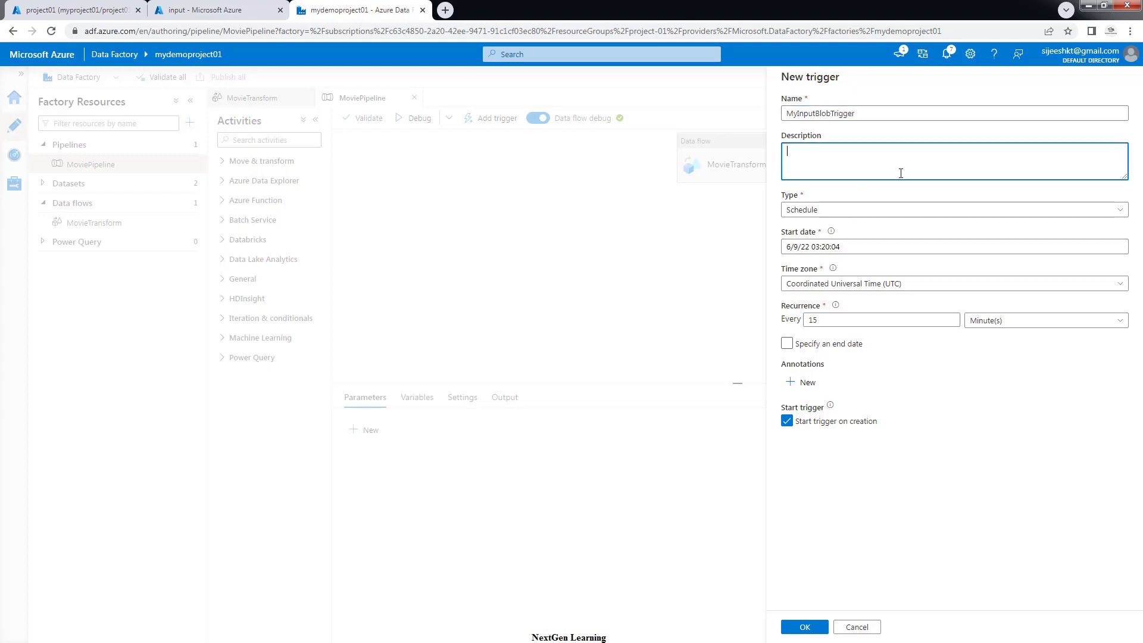
left_click(823, 210)
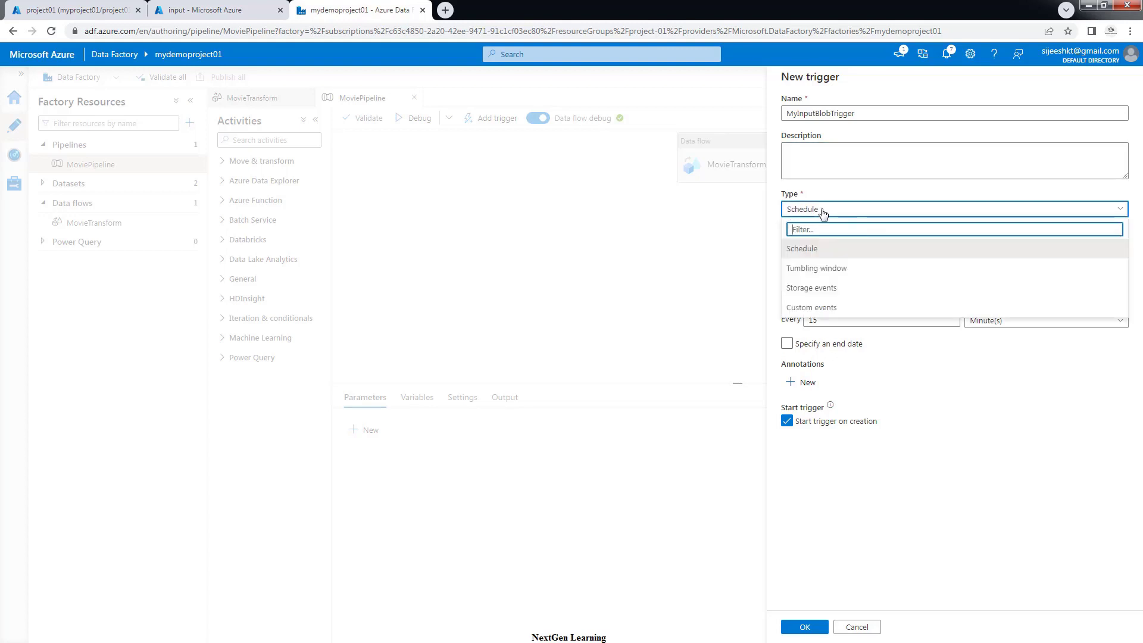
left_click(808, 290)
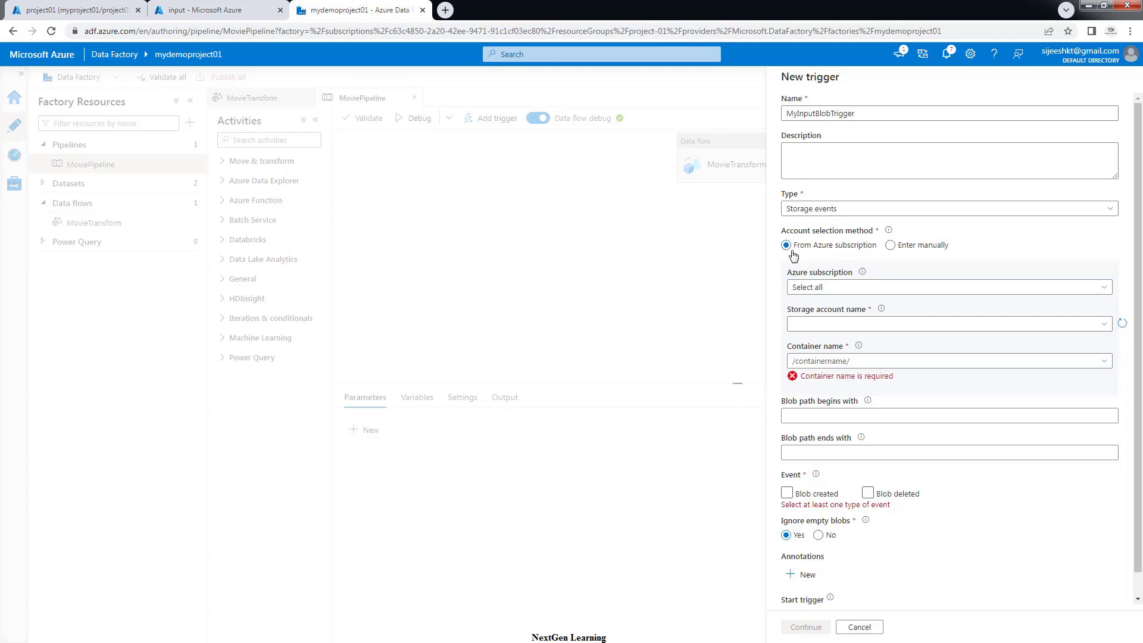
Point the trigger at the Pay-As-You-Go subscription, the project storage account and the input container
left_click(808, 290)
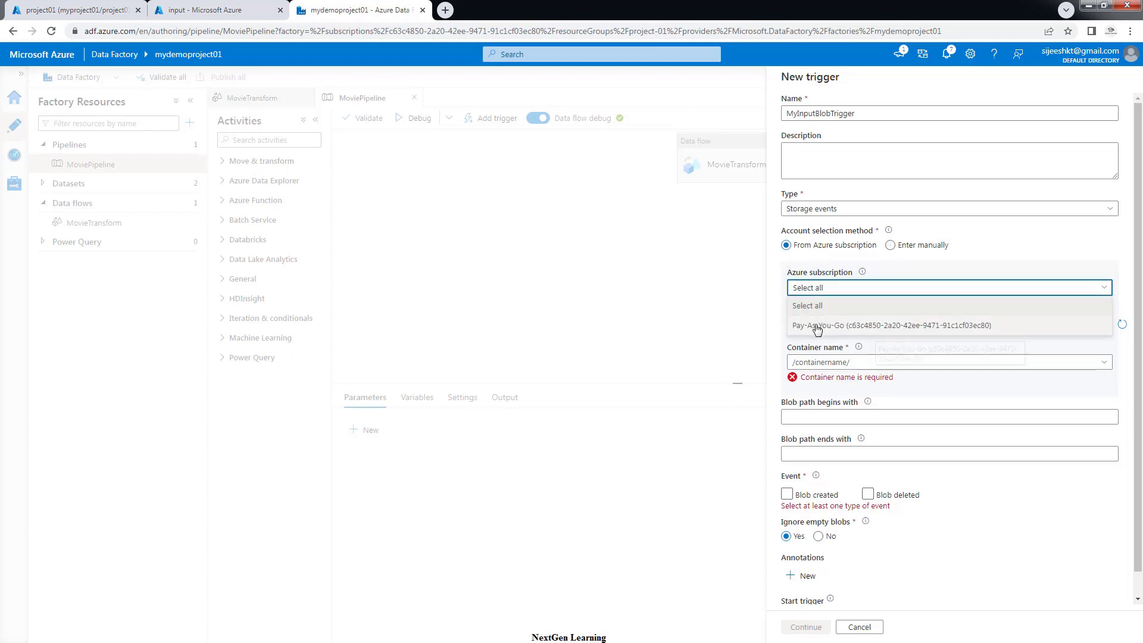
left_click(815, 327)
left_click(816, 328)
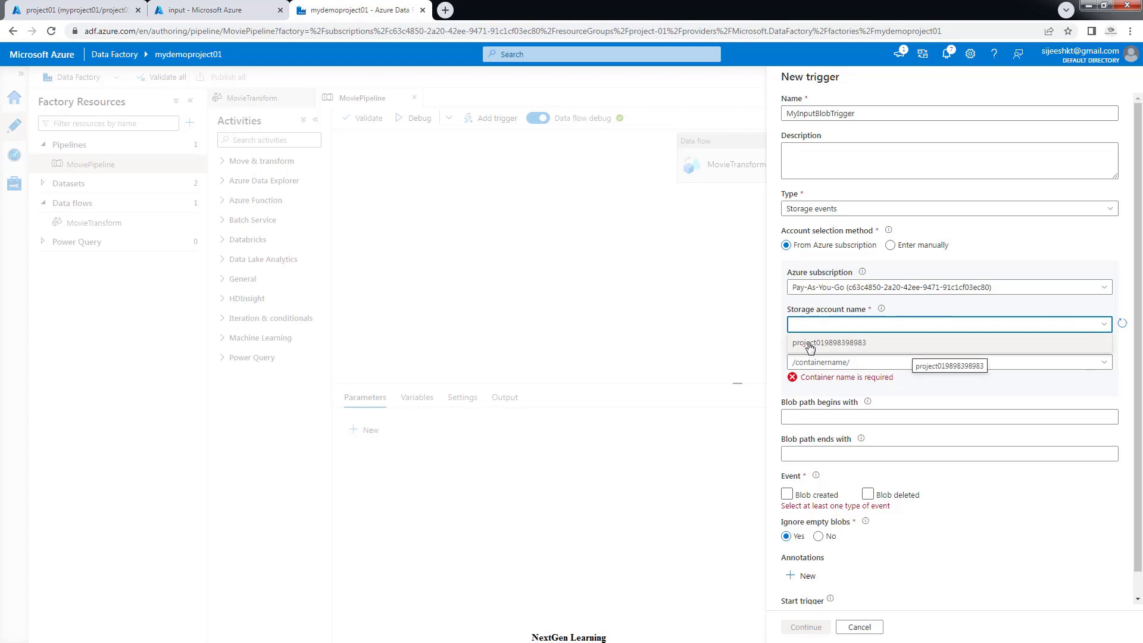
left_click(810, 344)
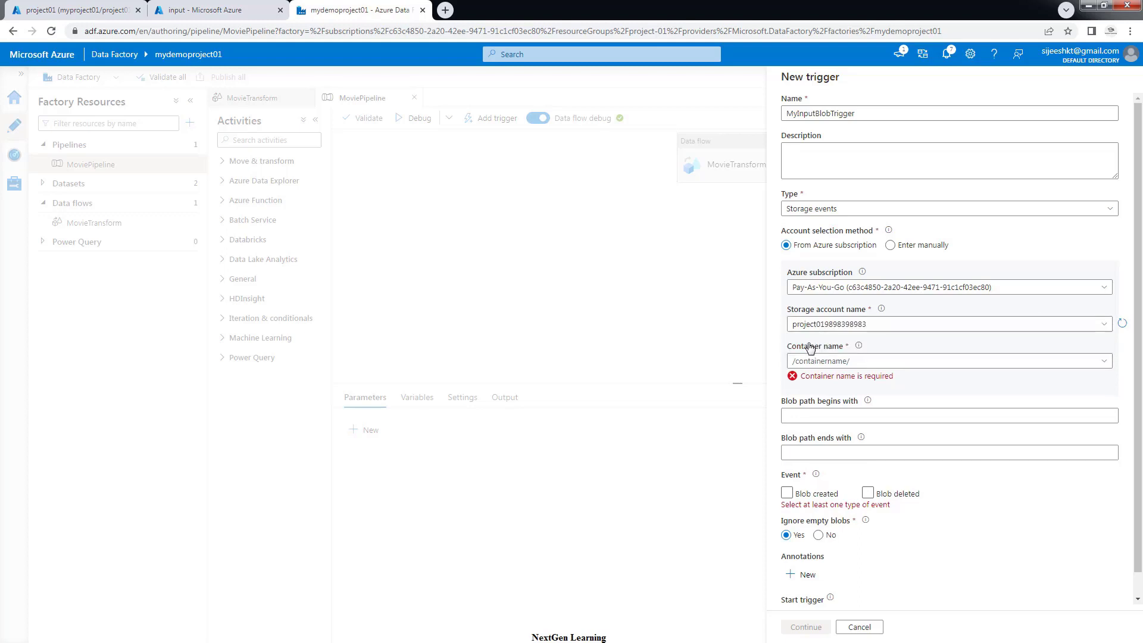
left_click(860, 362)
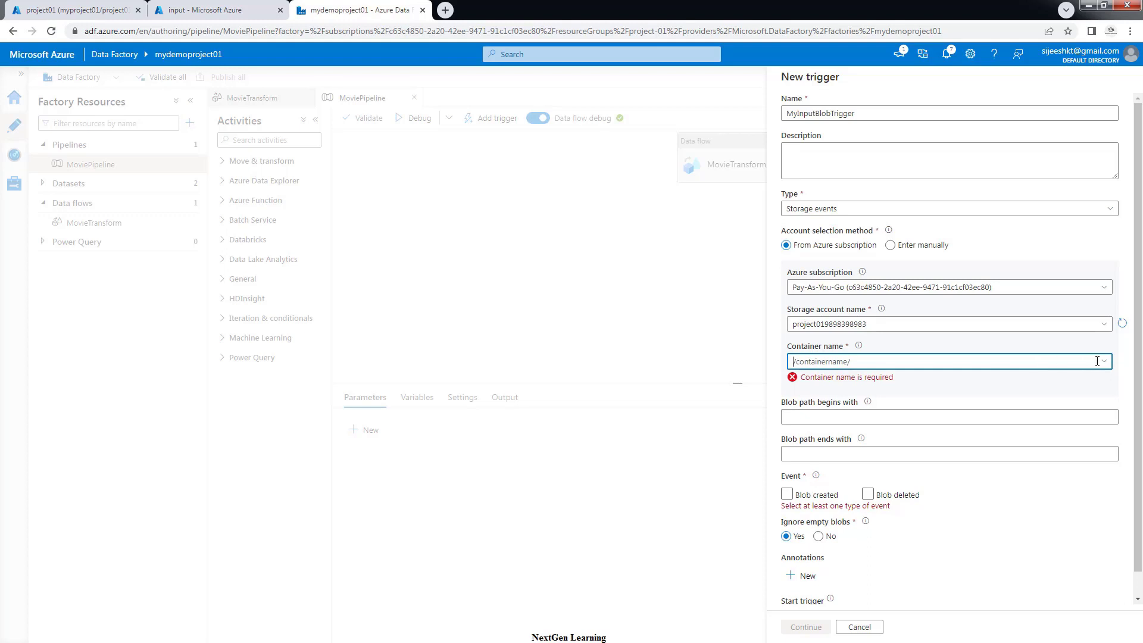
left_click(1123, 323)
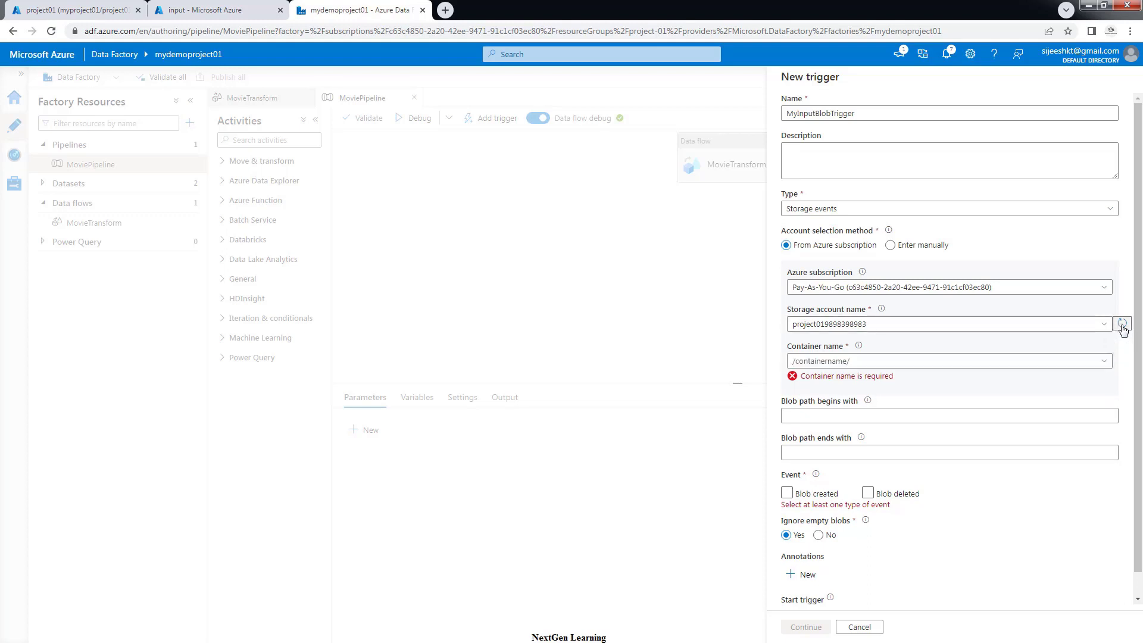
left_click(1108, 361)
left_click(801, 378)
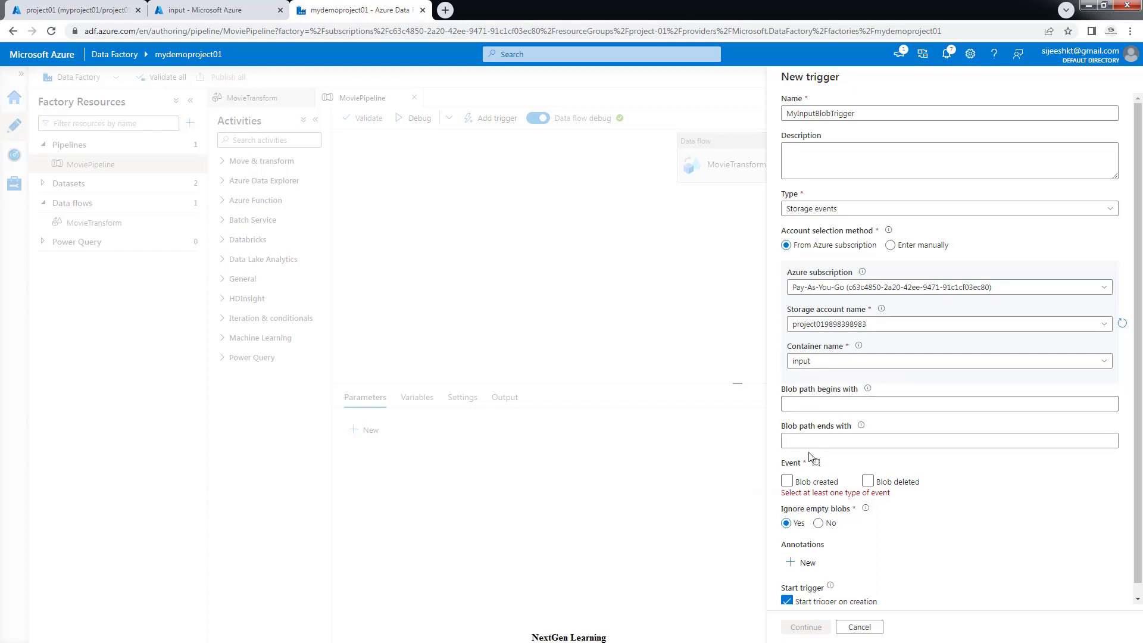
mouse_move(868, 390)
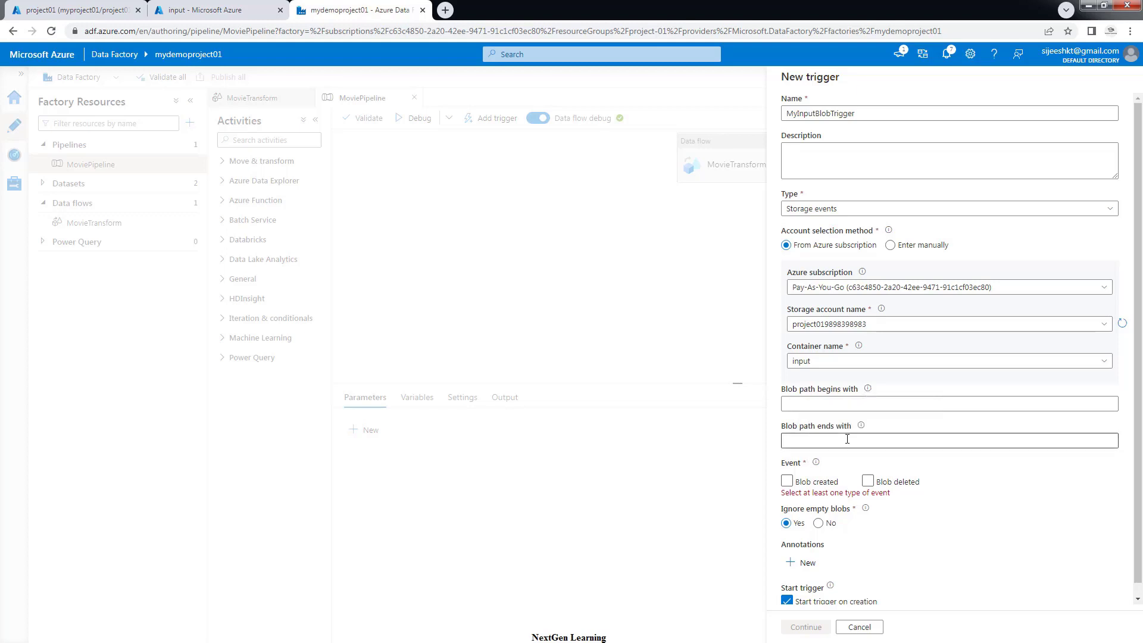
Enter .csv as the blob path ending, tick Blob created, and move on to the preview
mouse_move(860, 427)
left_click(796, 442)
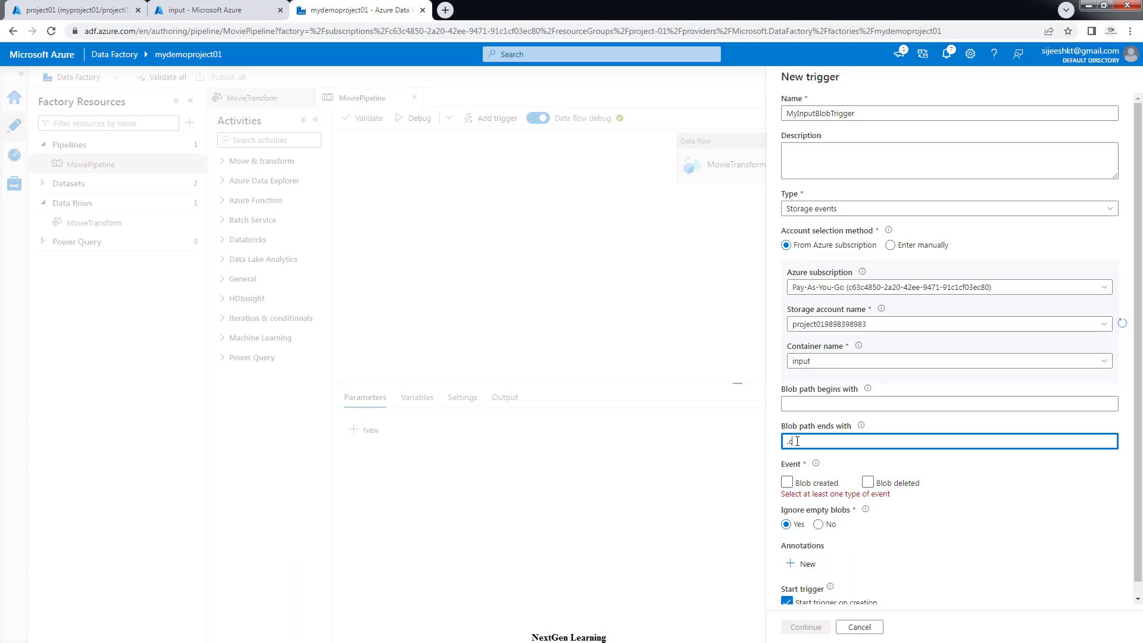
left_click_drag(811, 443, 780, 444)
left_click(787, 482)
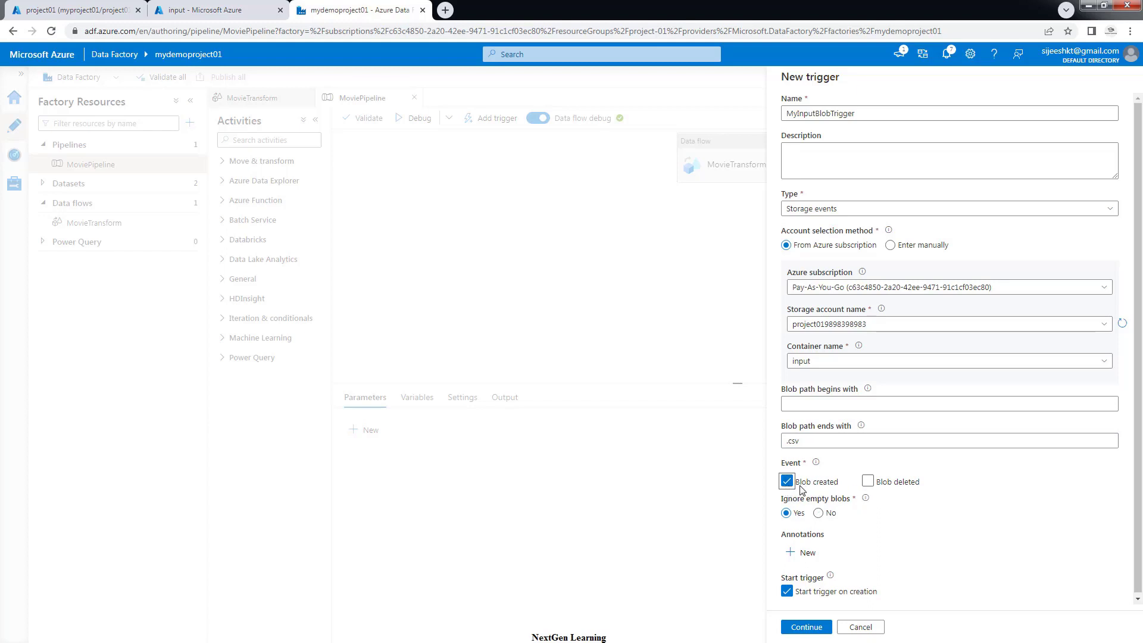
triple_click(803, 441)
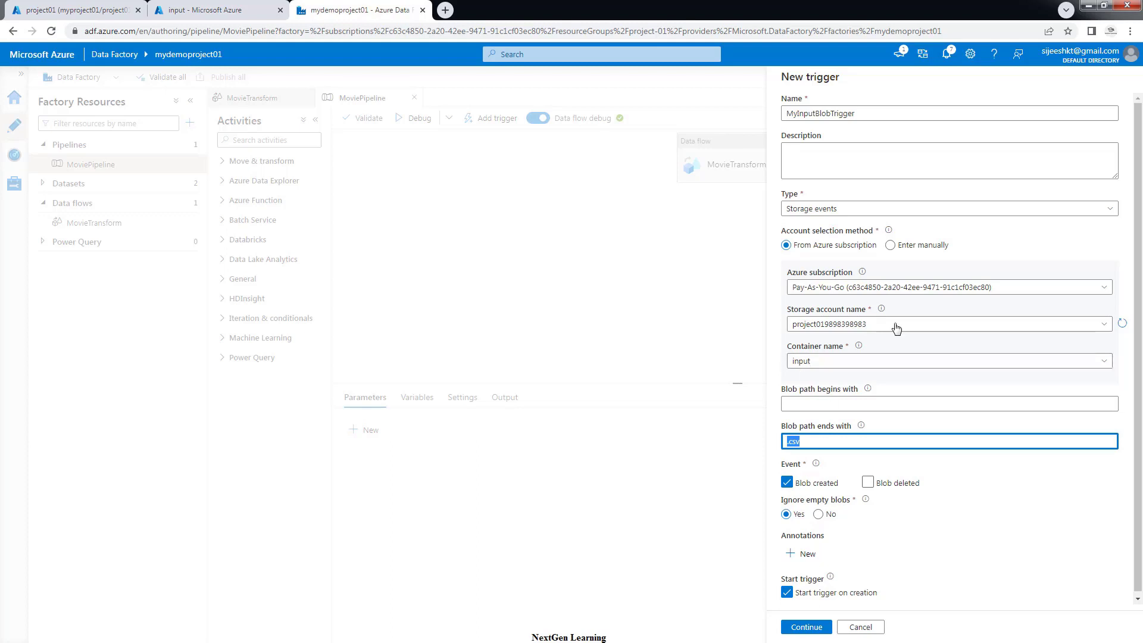
scroll(939, 336, "down", 1)
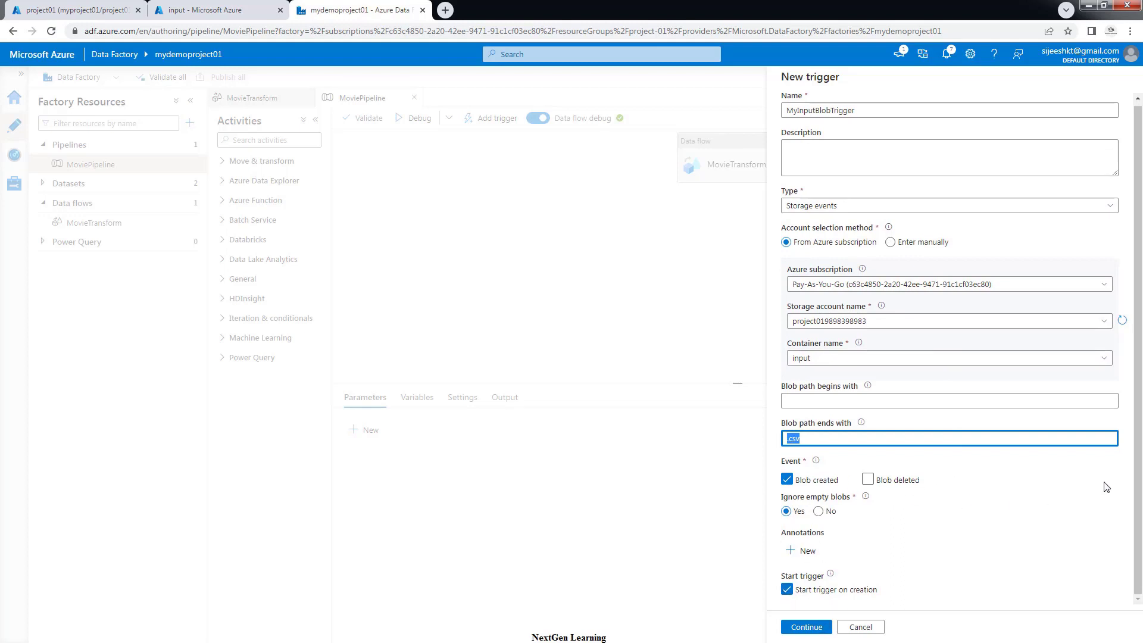
left_click_drag(1137, 500, 1137, 469)
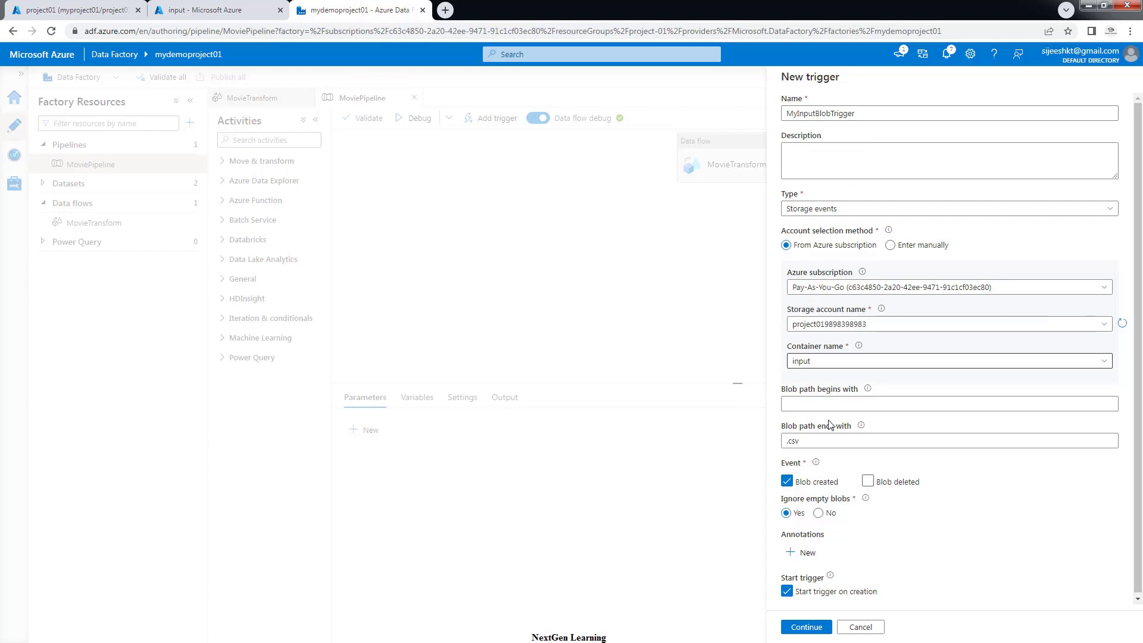
triple_click(829, 442)
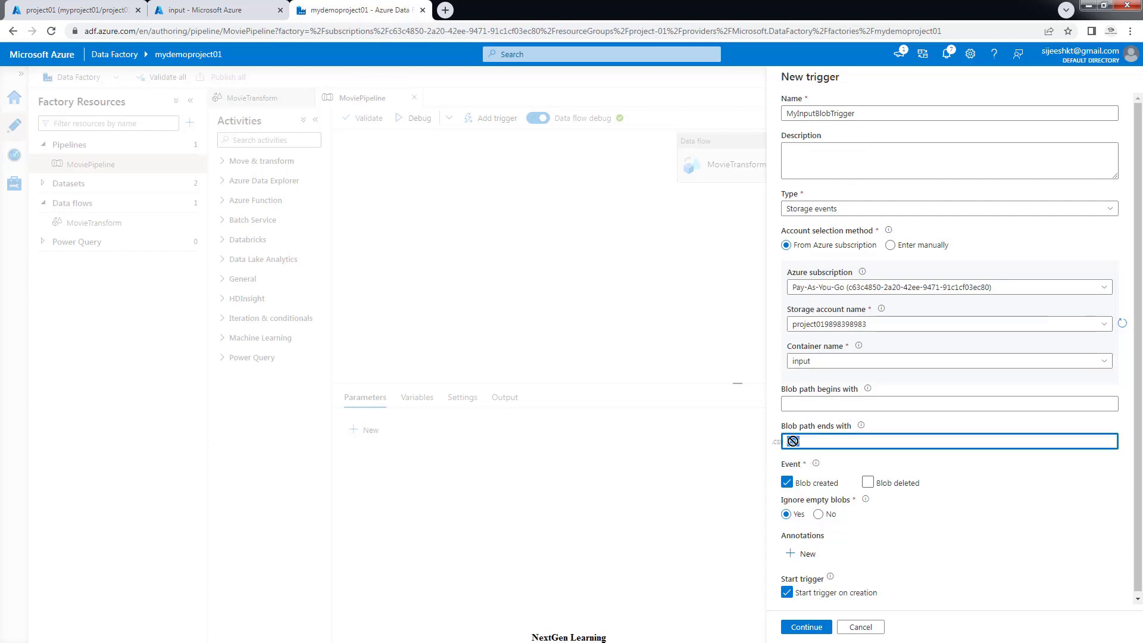
left_click(829, 442)
left_click(808, 630)
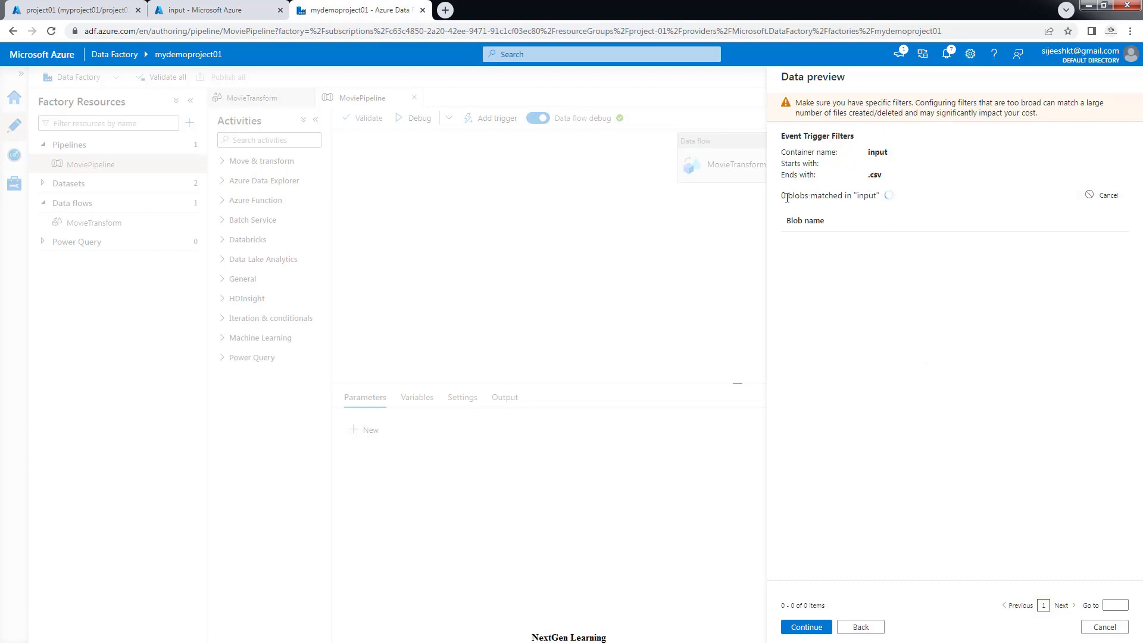
Accept the blob match preview and trigger parameters to create MyInputBlobTrigger
left_click_drag(786, 197, 887, 199)
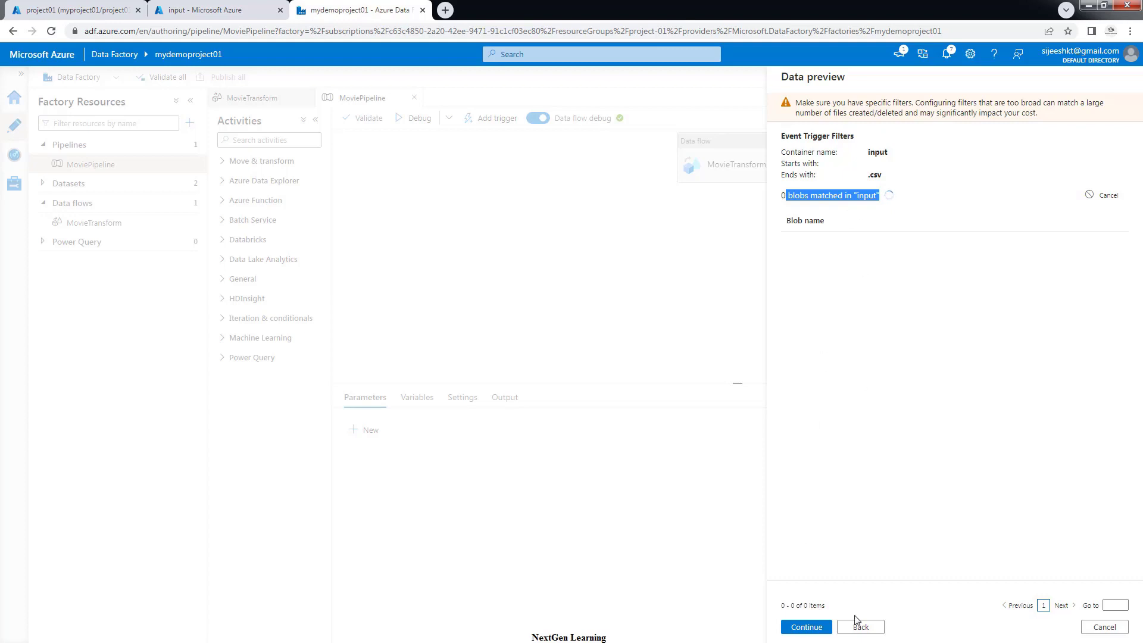
left_click(807, 628)
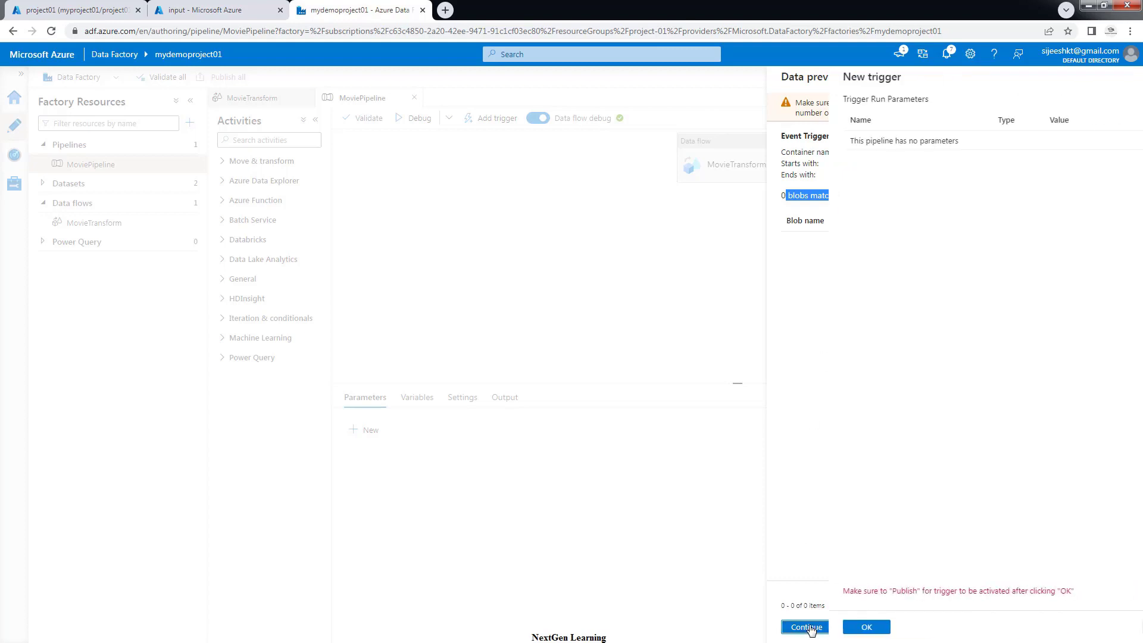
left_click(810, 629)
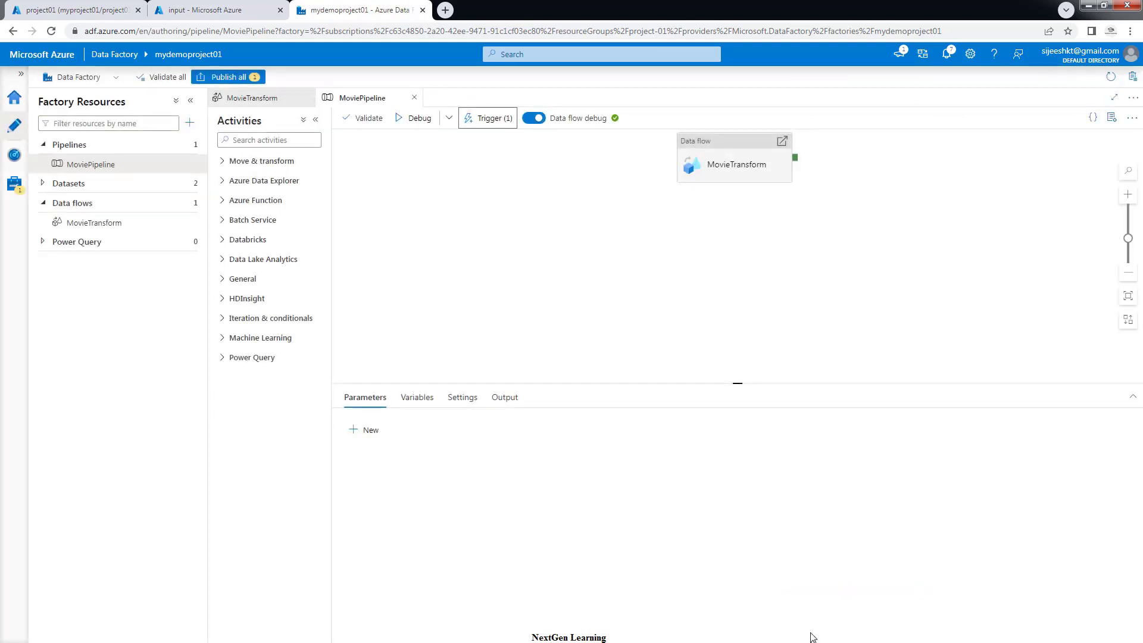
Publish all pending changes, including the new MyInputBlobTrigger
left_click(224, 80)
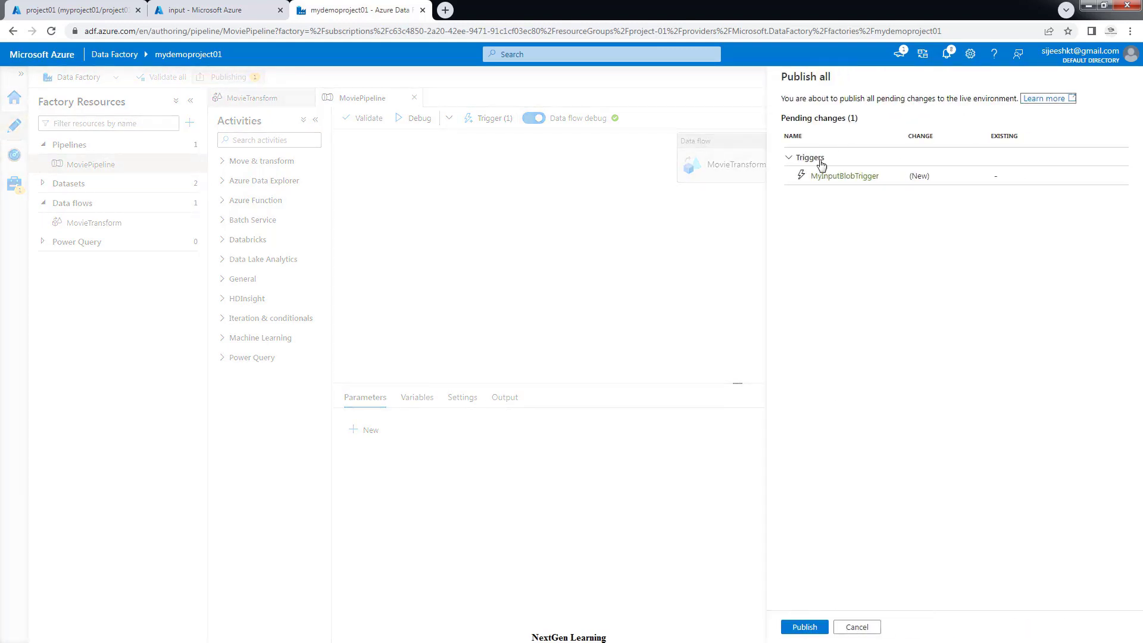
left_click_drag(812, 179, 889, 186)
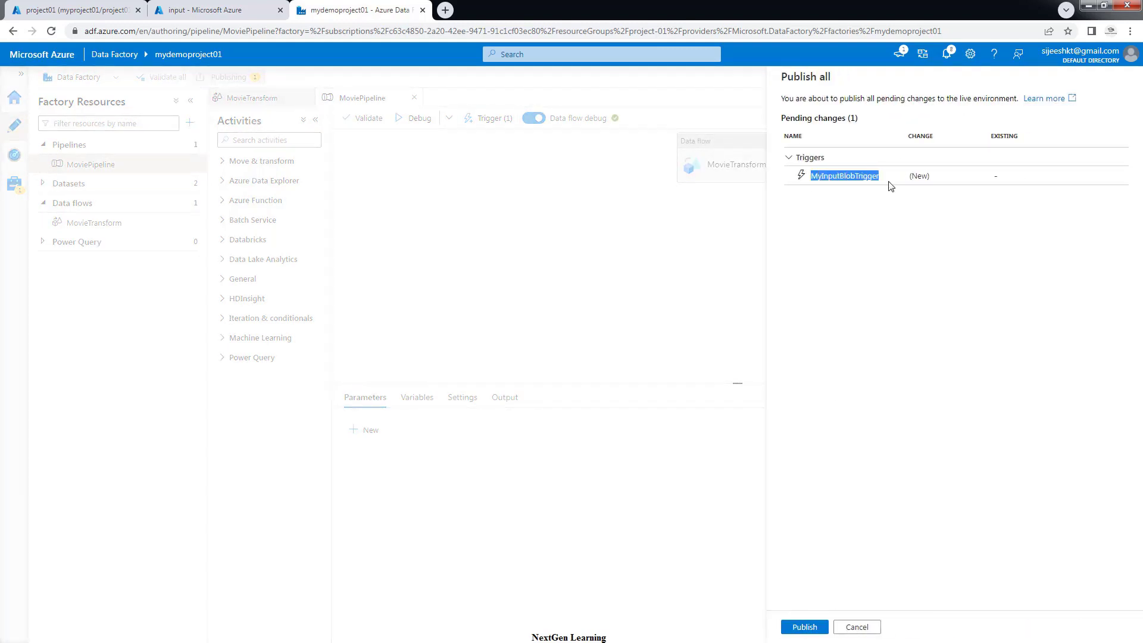
left_click(805, 628)
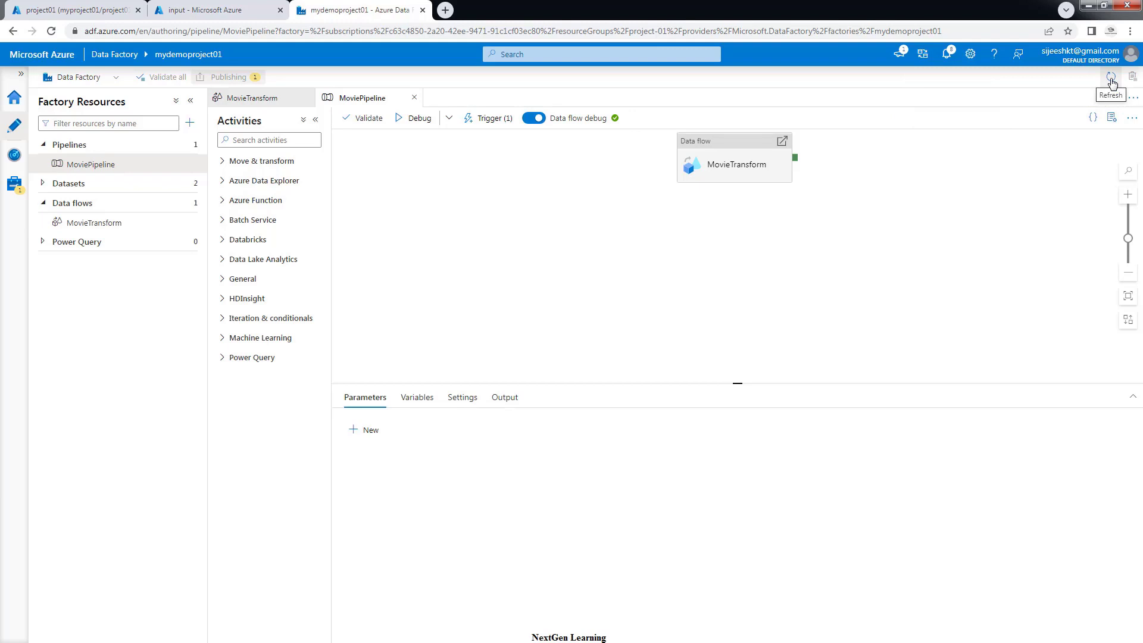
Verify in Manage > Triggers that MyInputBlobTrigger is Started, then return to Author
left_click(1111, 81)
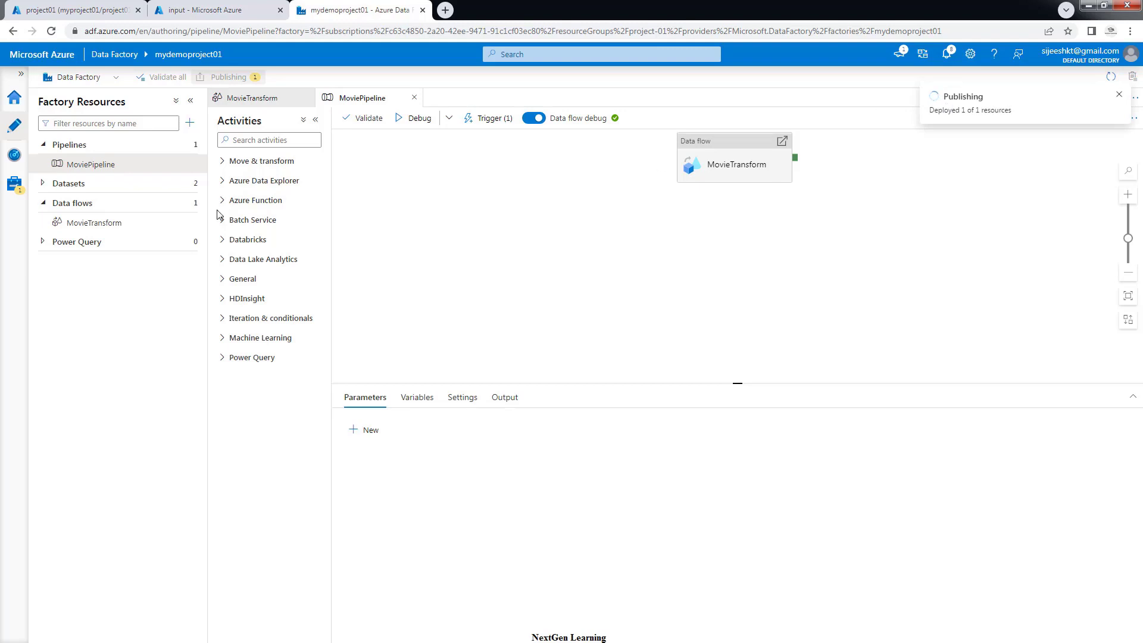
left_click(14, 184)
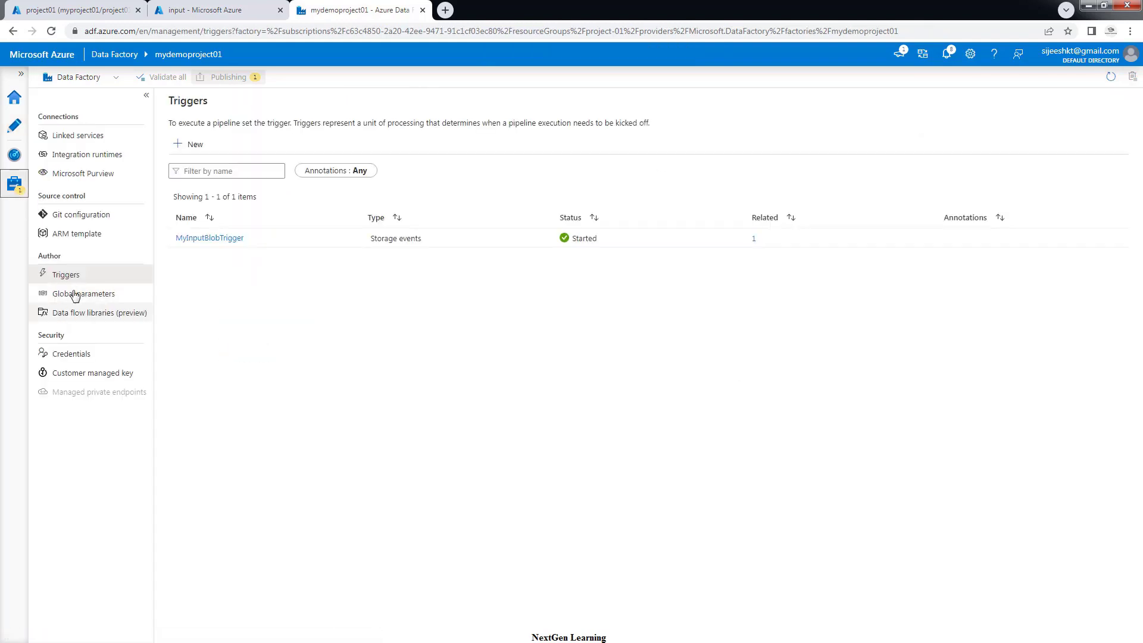
left_click(69, 277)
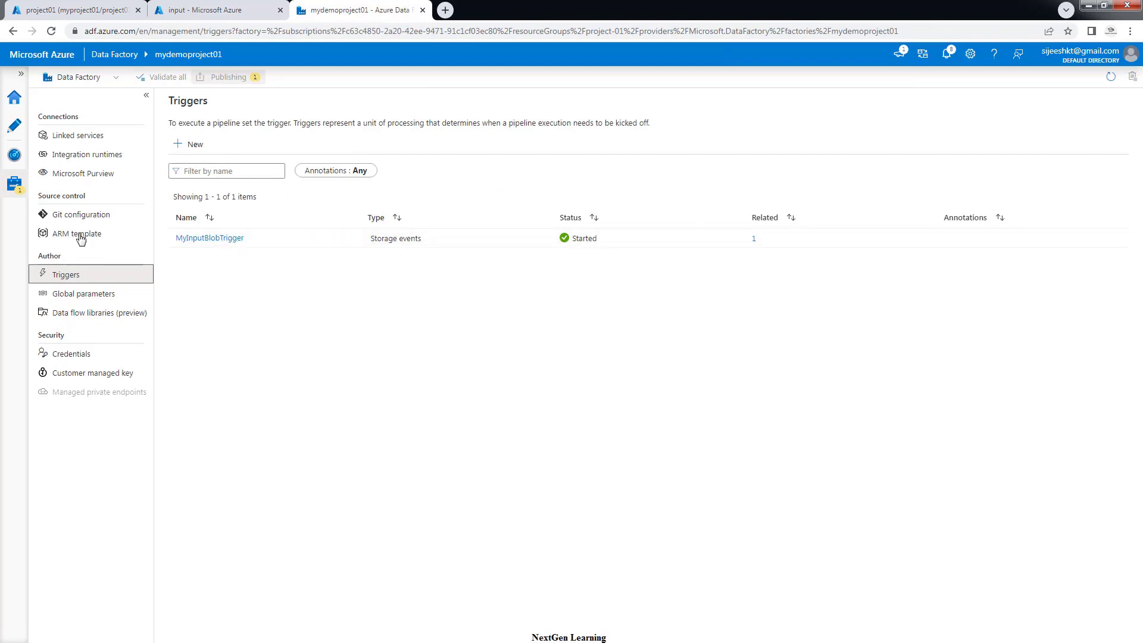
left_click(13, 128)
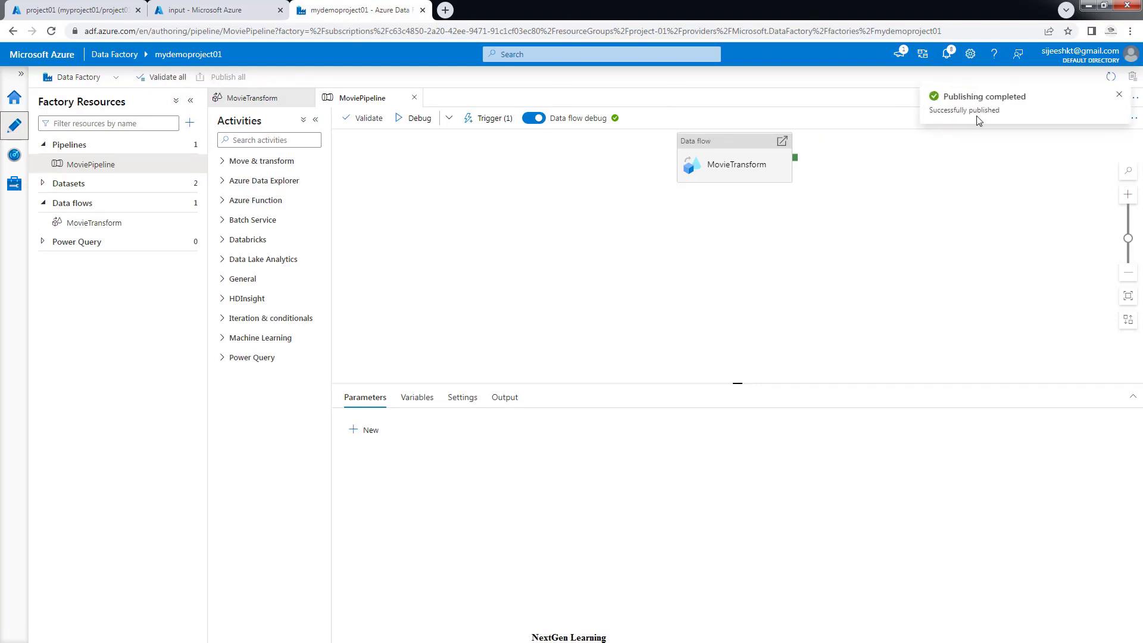
left_click(1119, 97)
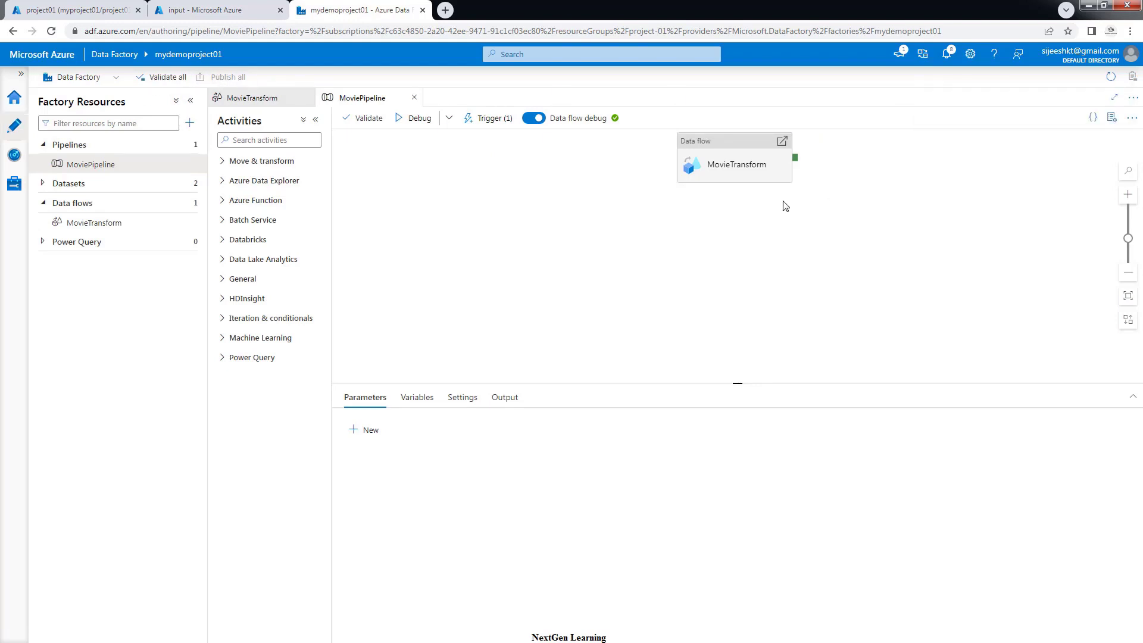
Open the Monitor hub's Trigger runs list and refresh it
left_click(18, 155)
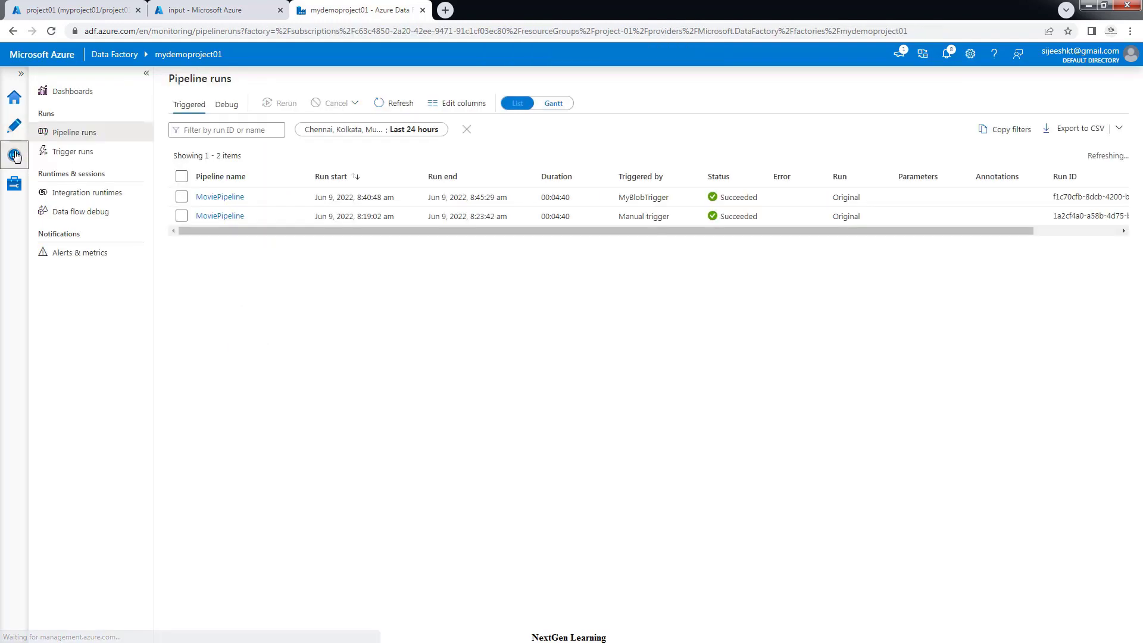
left_click(73, 152)
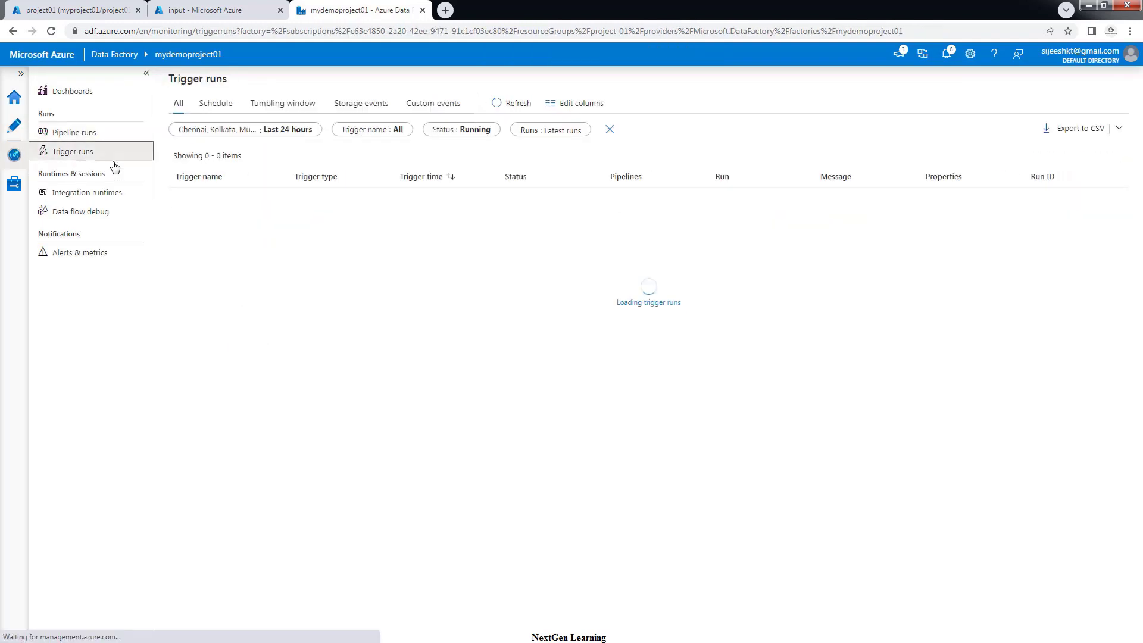
left_click(513, 103)
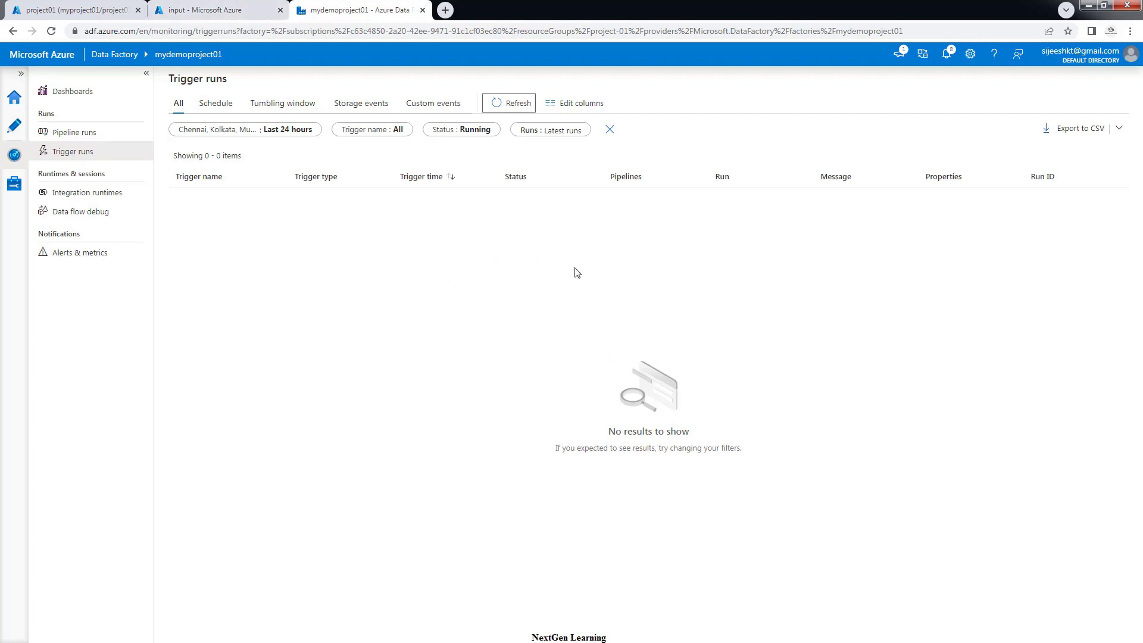
Upload Presentation1.pptx to the input container, then return to the Data Factory tab
left_click(185, 13)
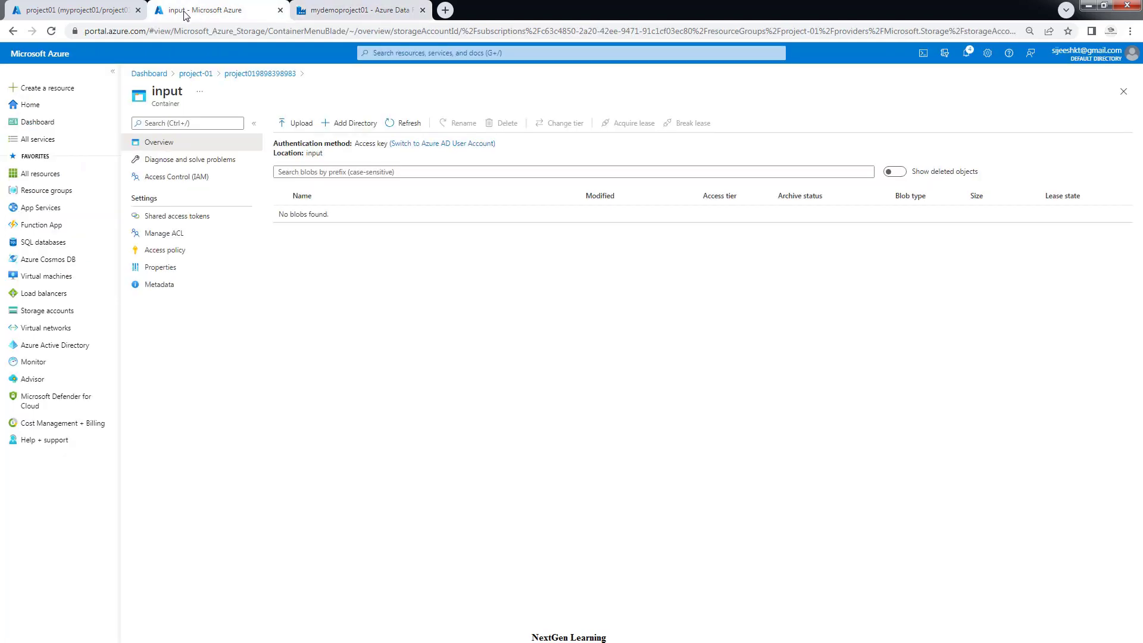
left_click(294, 125)
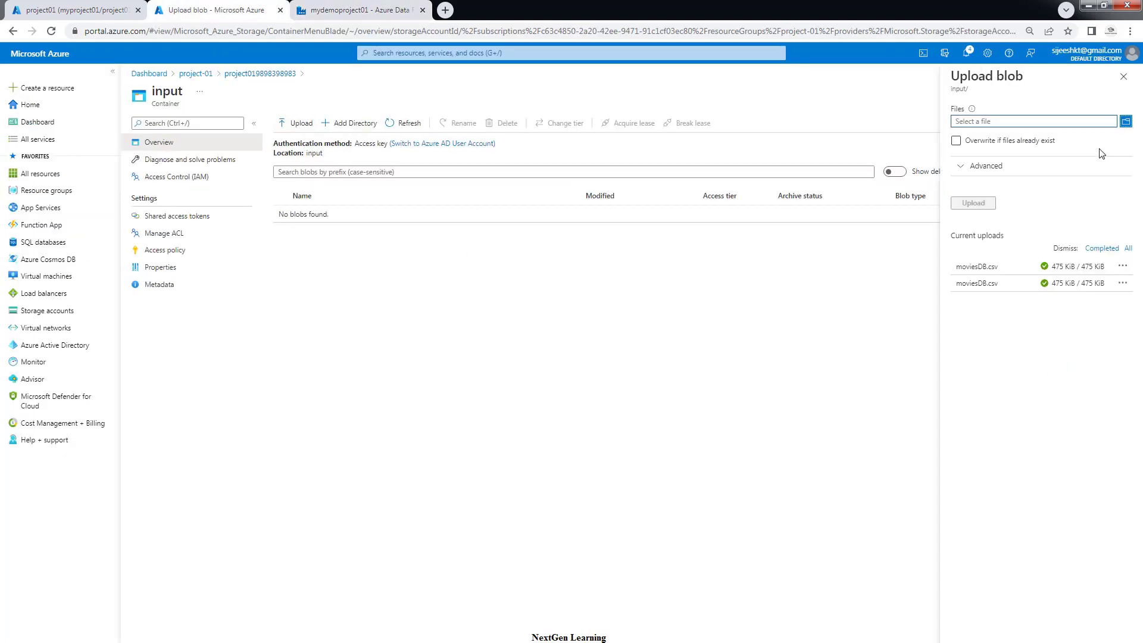
left_click(1125, 121)
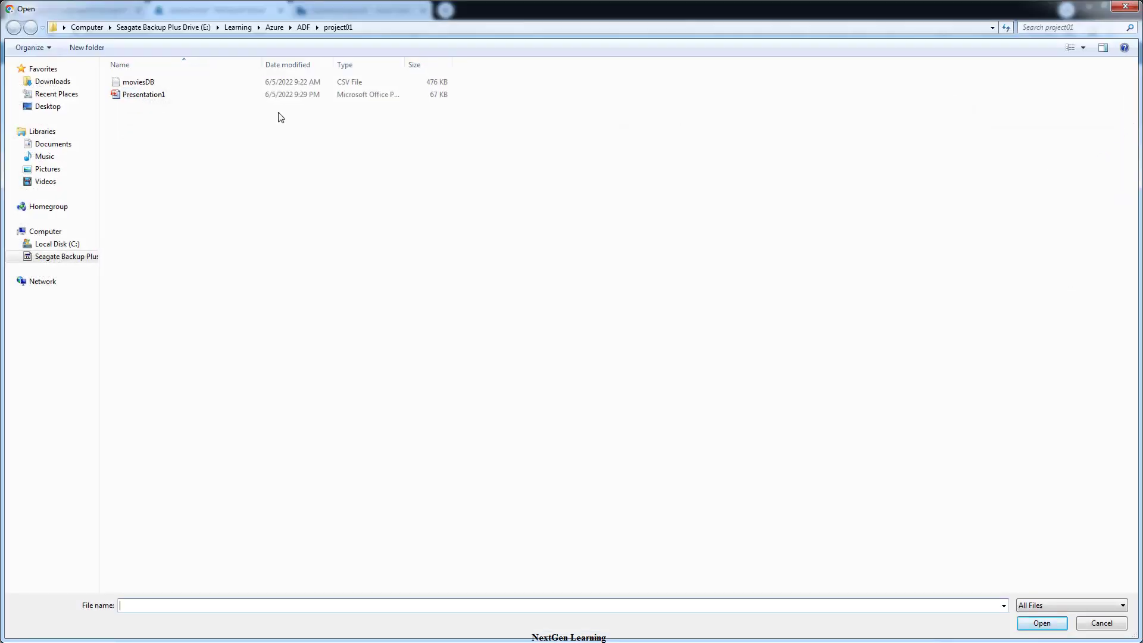
left_click(141, 95)
left_click(1040, 623)
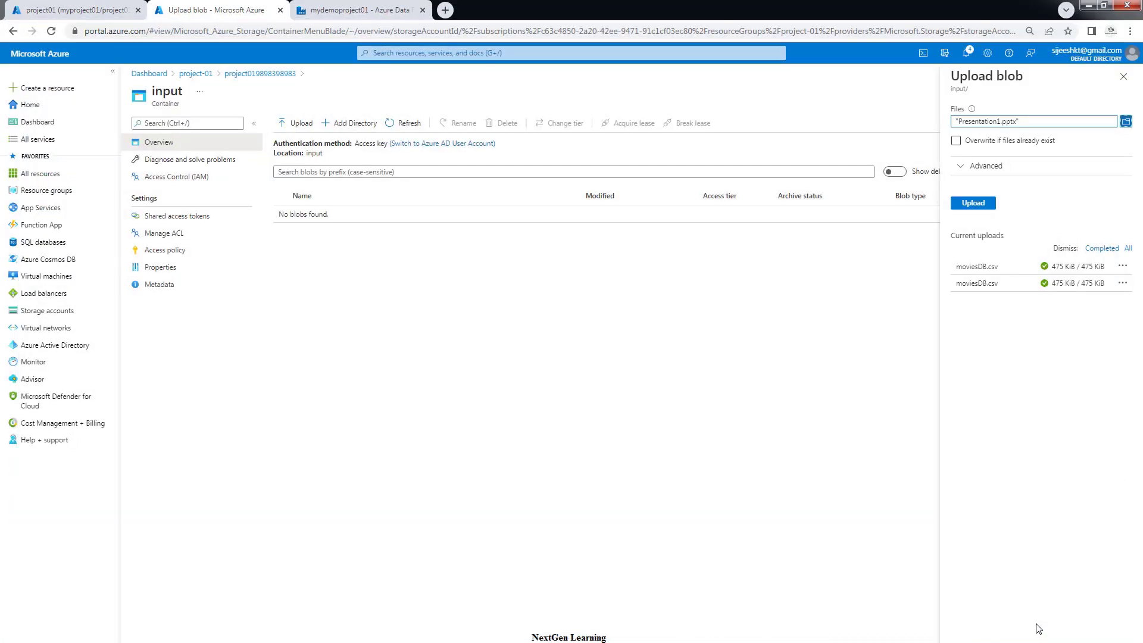
left_click(970, 206)
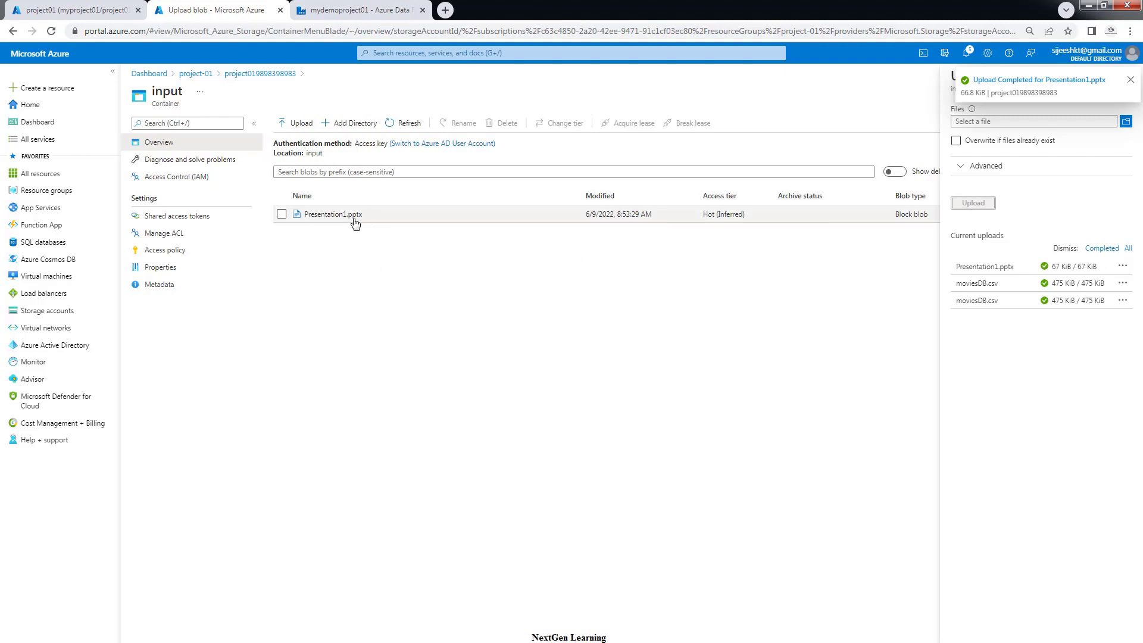
left_click(1133, 82)
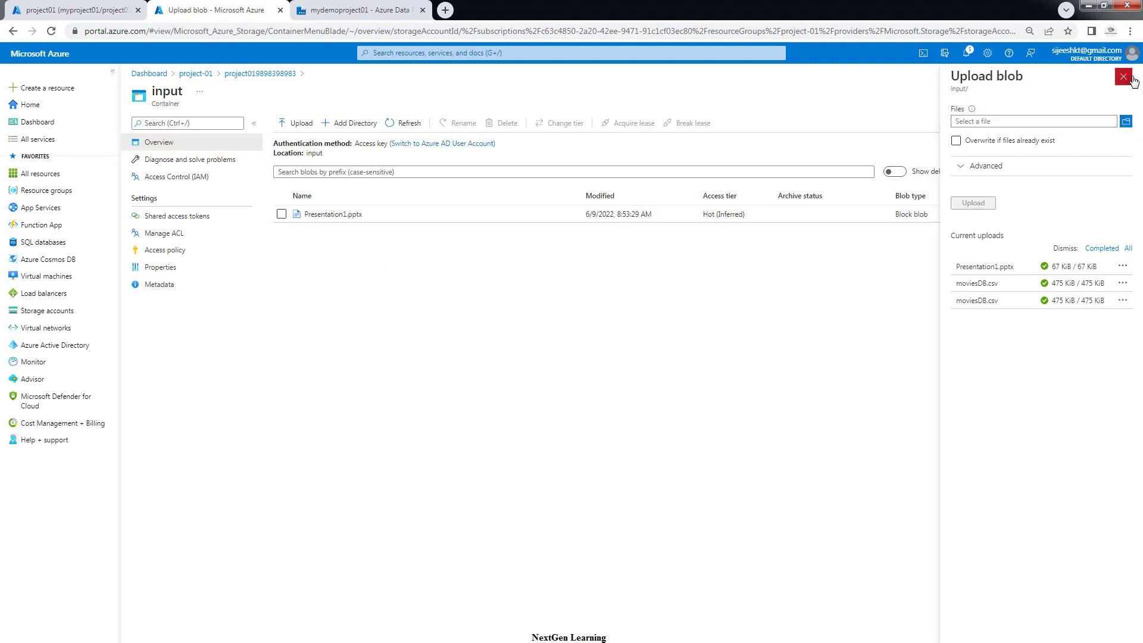
left_click(1123, 84)
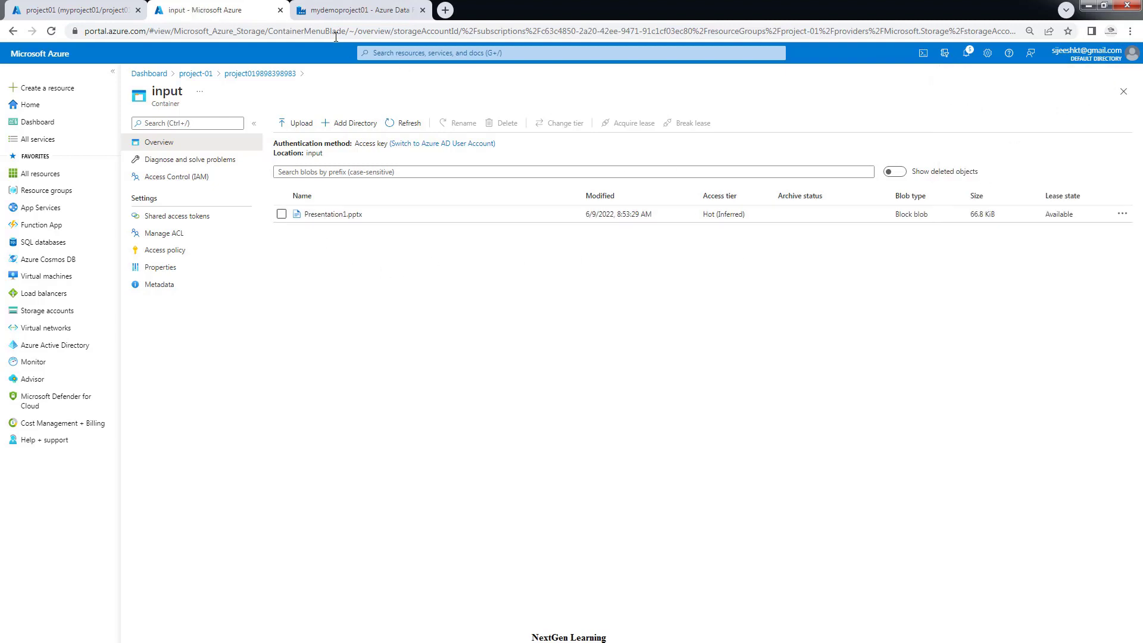
left_click(393, 12)
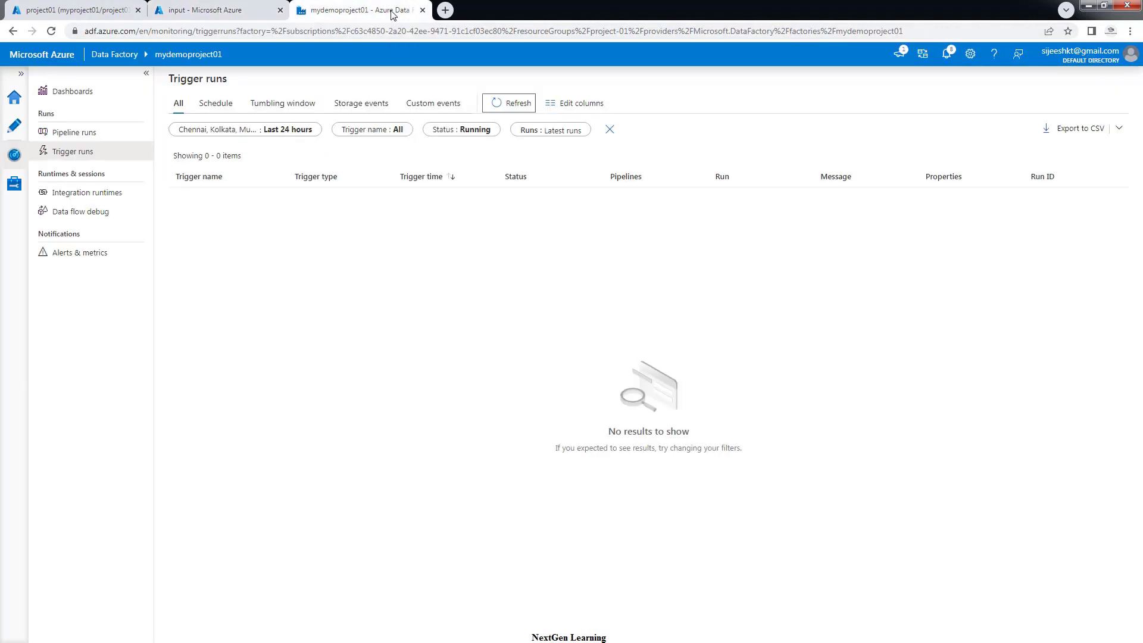
Refresh trigger runs, then filter pipeline runs to In progress and Queued statuses
left_click(499, 104)
left_click(499, 105)
left_click(499, 105)
left_click(499, 104)
left_click(94, 135)
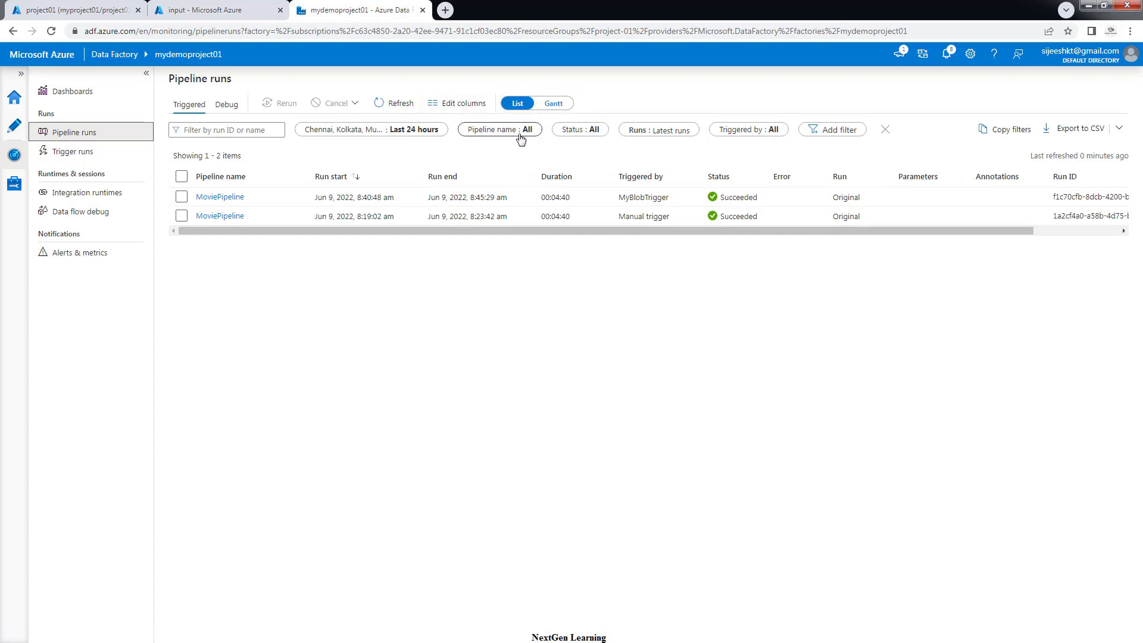
left_click(587, 131)
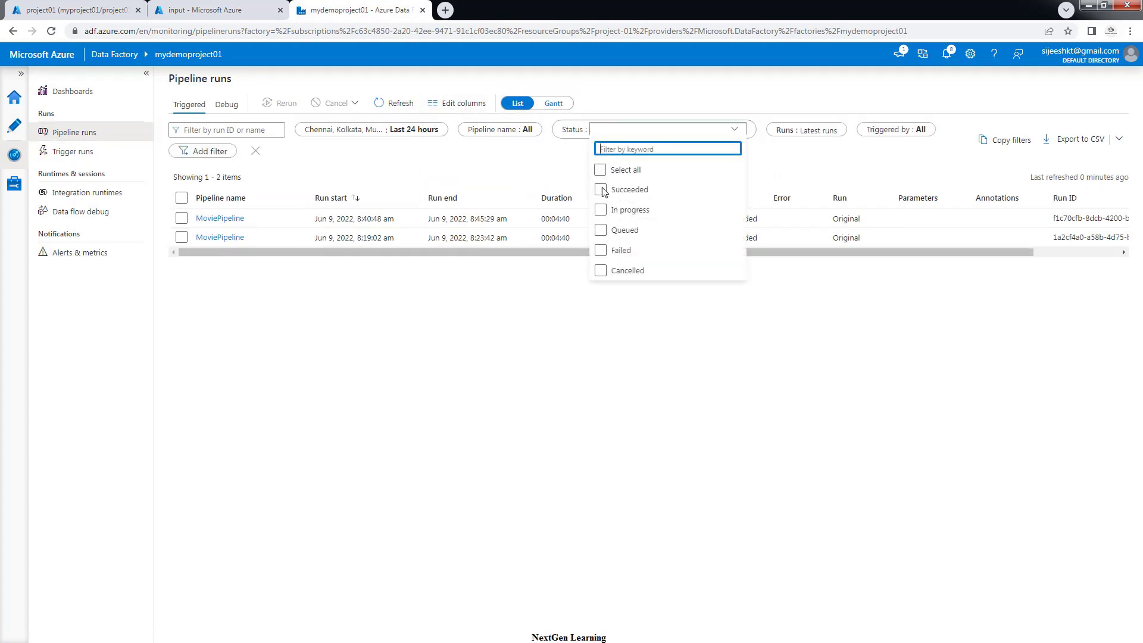
left_click(602, 230)
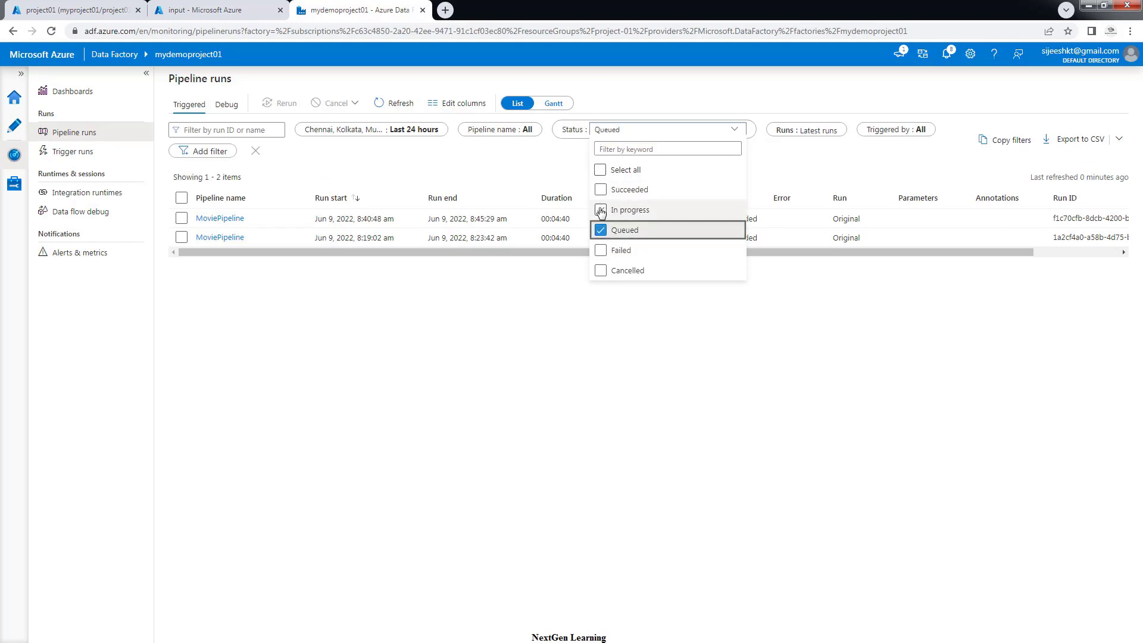
left_click(601, 210)
left_click(648, 350)
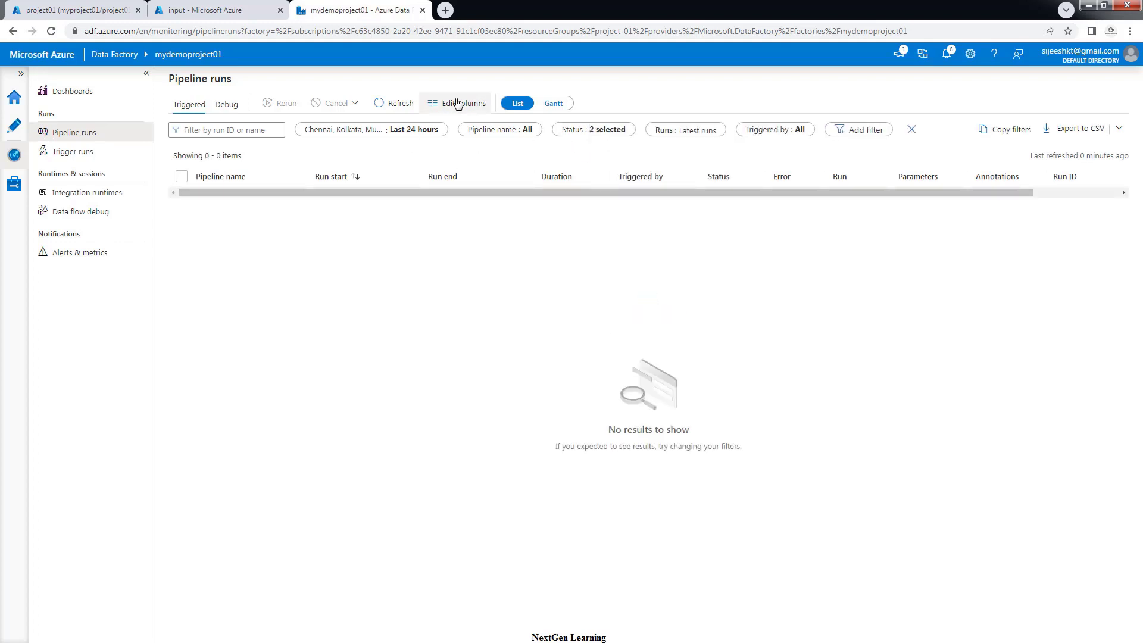
left_click(397, 103)
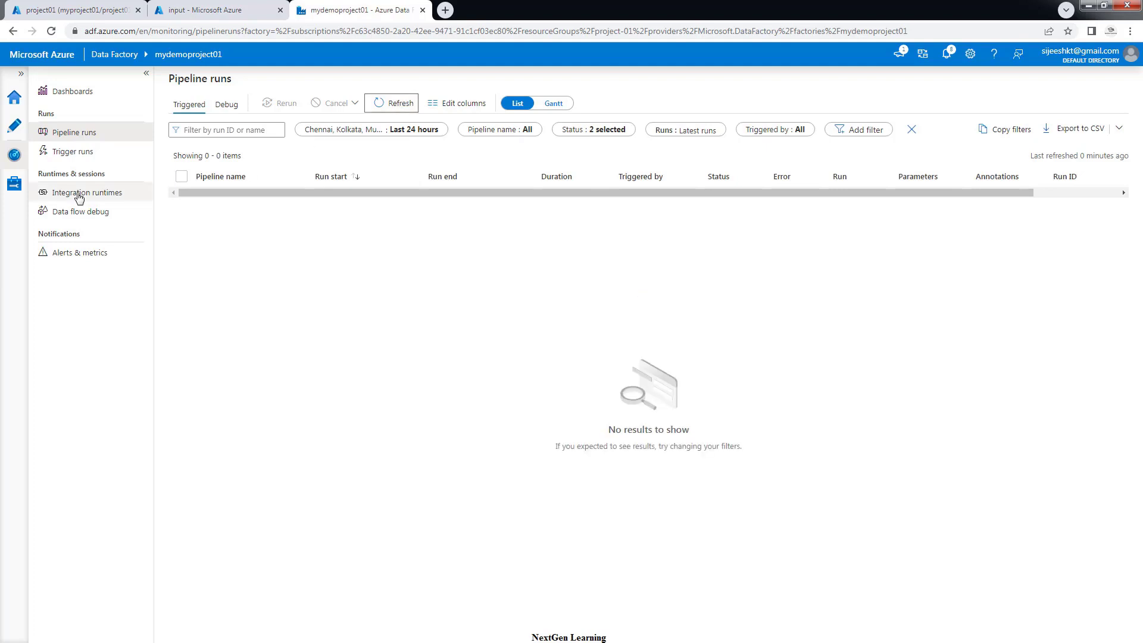
Return to Trigger runs, then select Presentation1.pptx in the input container for deletion
left_click(64, 153)
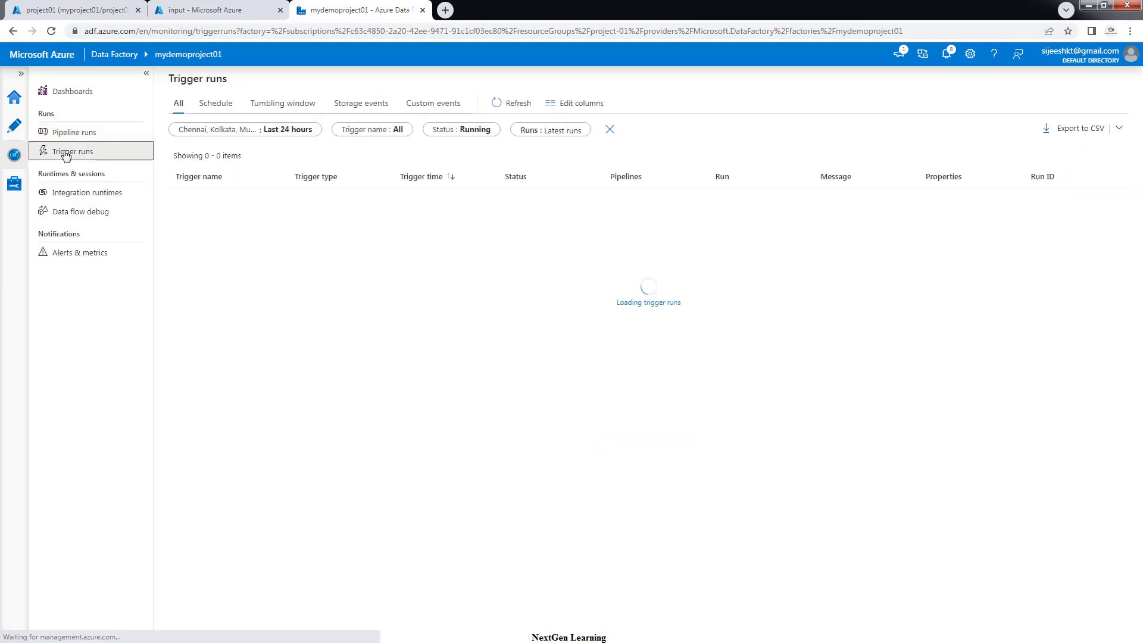
left_click(213, 10)
left_click(282, 215)
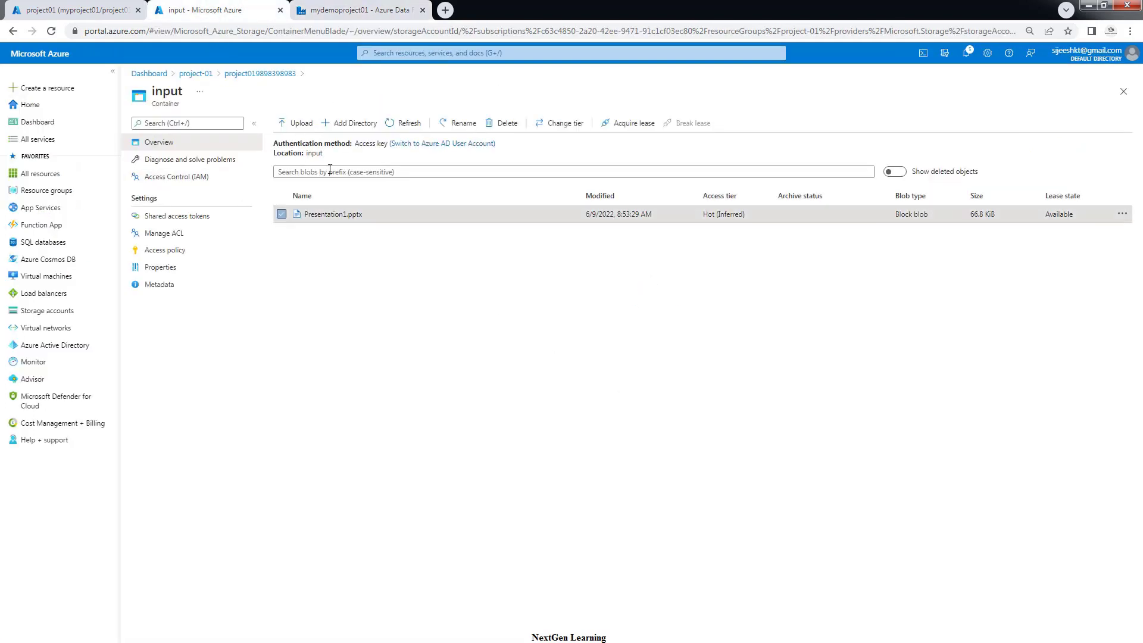
left_click(498, 123)
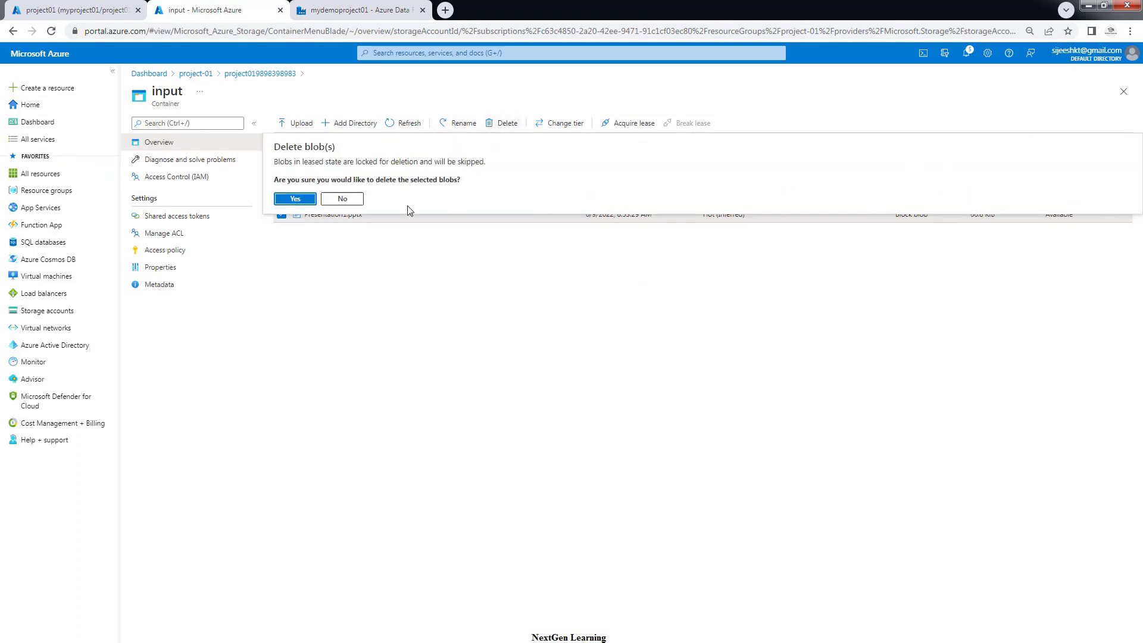
Confirm deleting Presentation1.pptx and upload moviesDB.csv to the input container
left_click(306, 200)
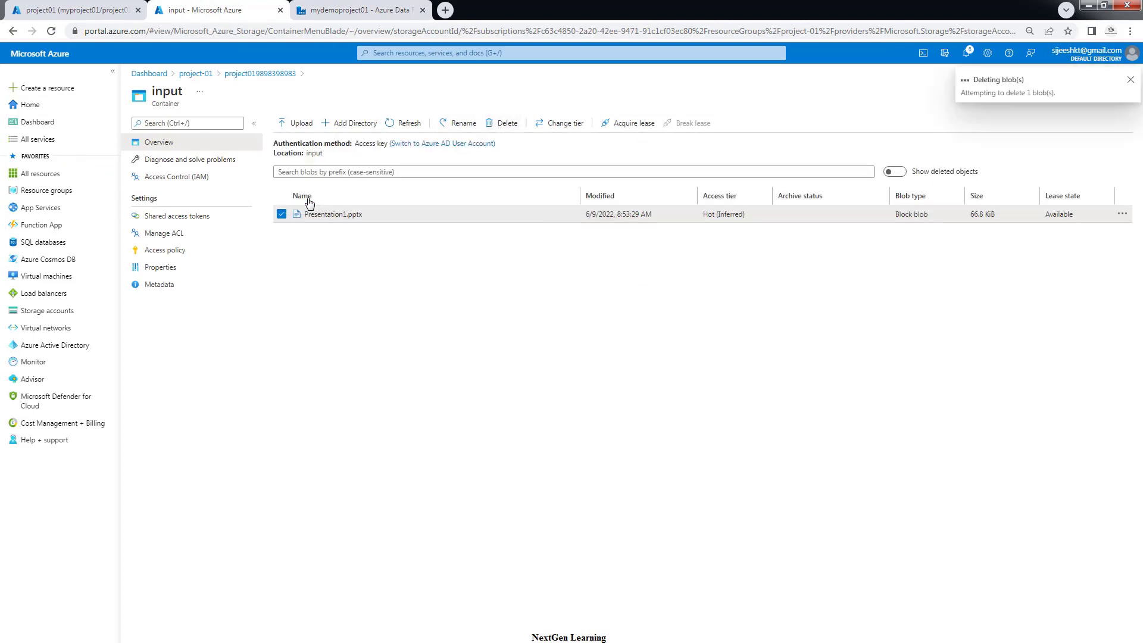
left_click(302, 124)
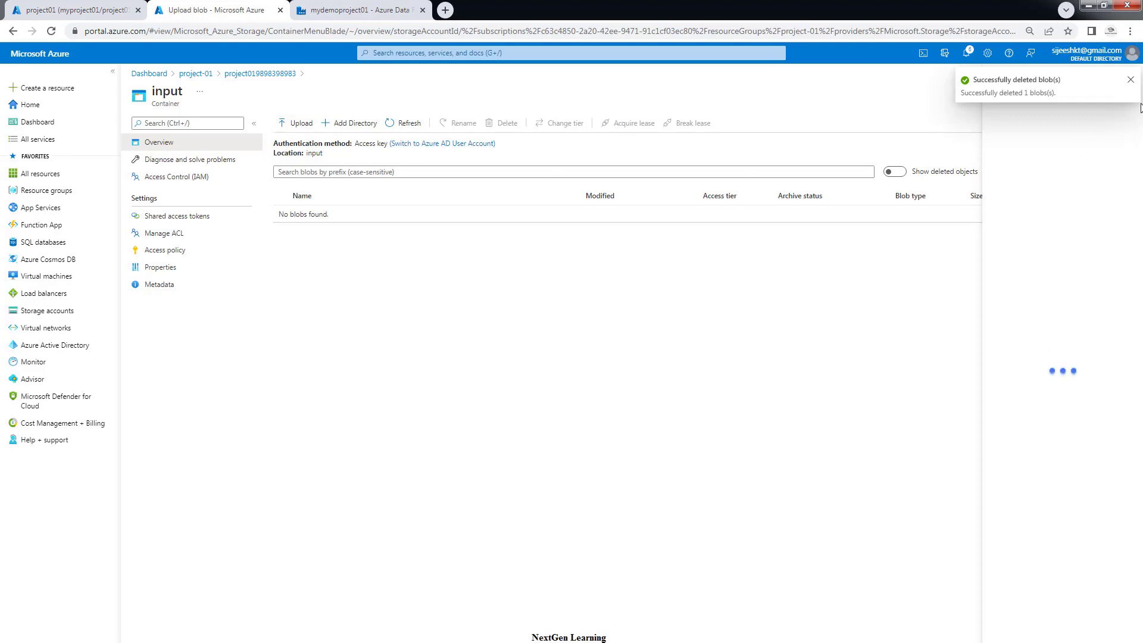
left_click(1126, 122)
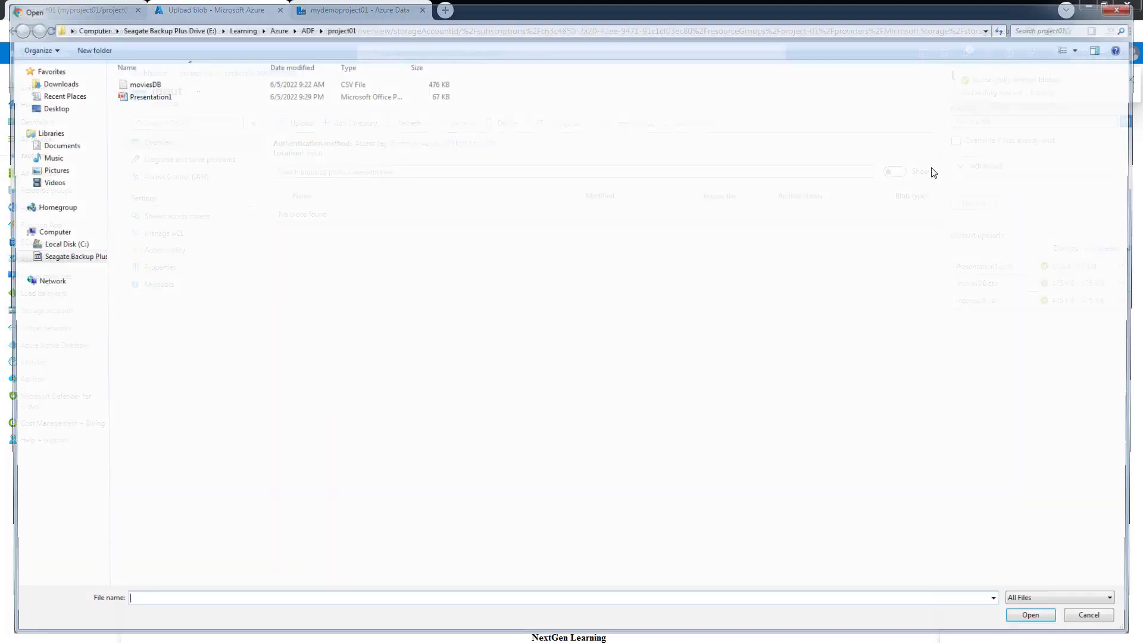
left_click(134, 85)
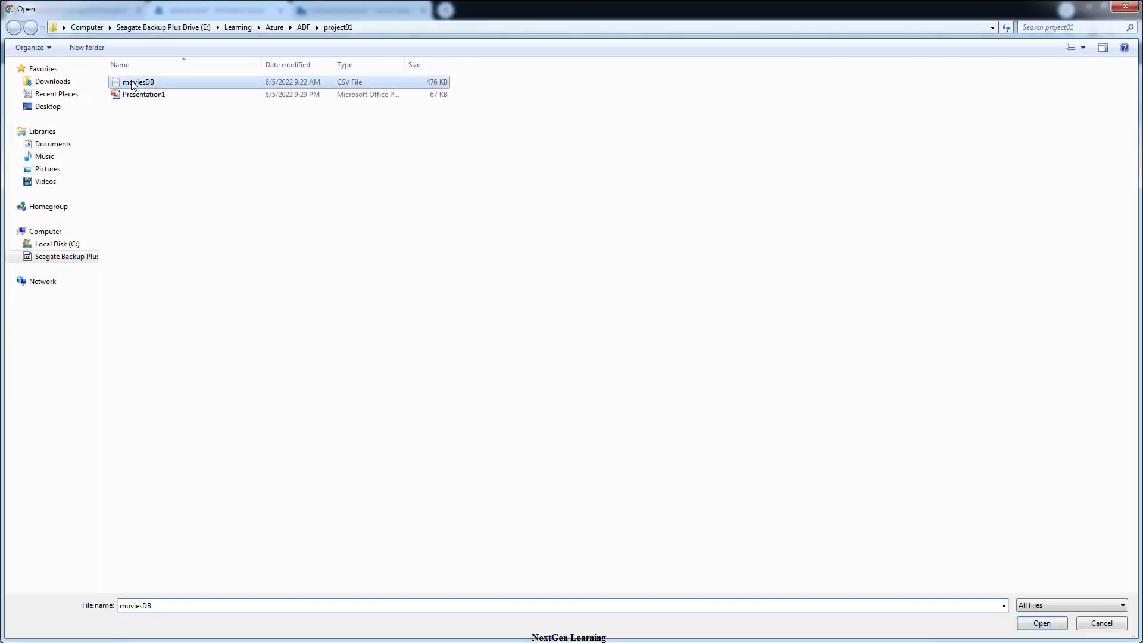
left_click(1048, 625)
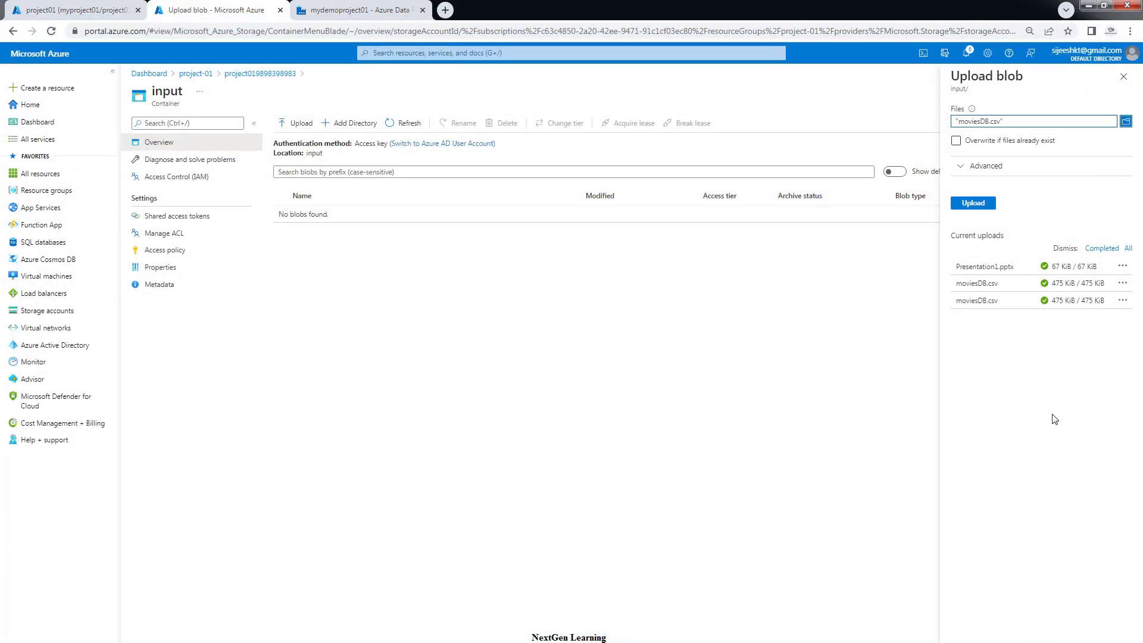
left_click(974, 205)
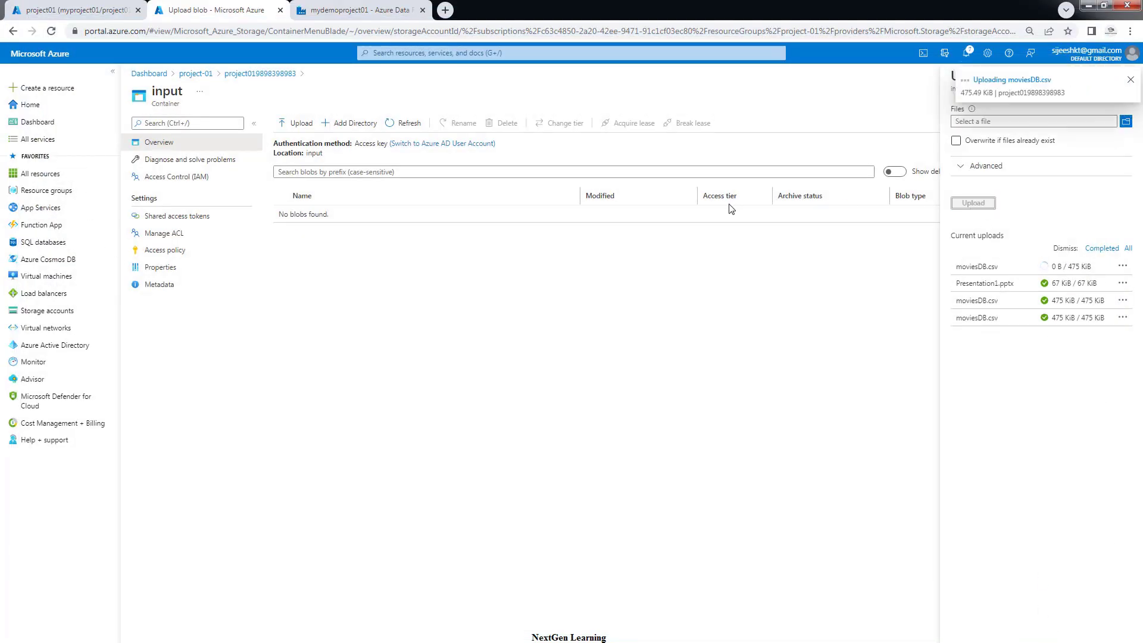
Return to Data Factory's trigger runs and refresh the list repeatedly for new runs
left_click(324, 10)
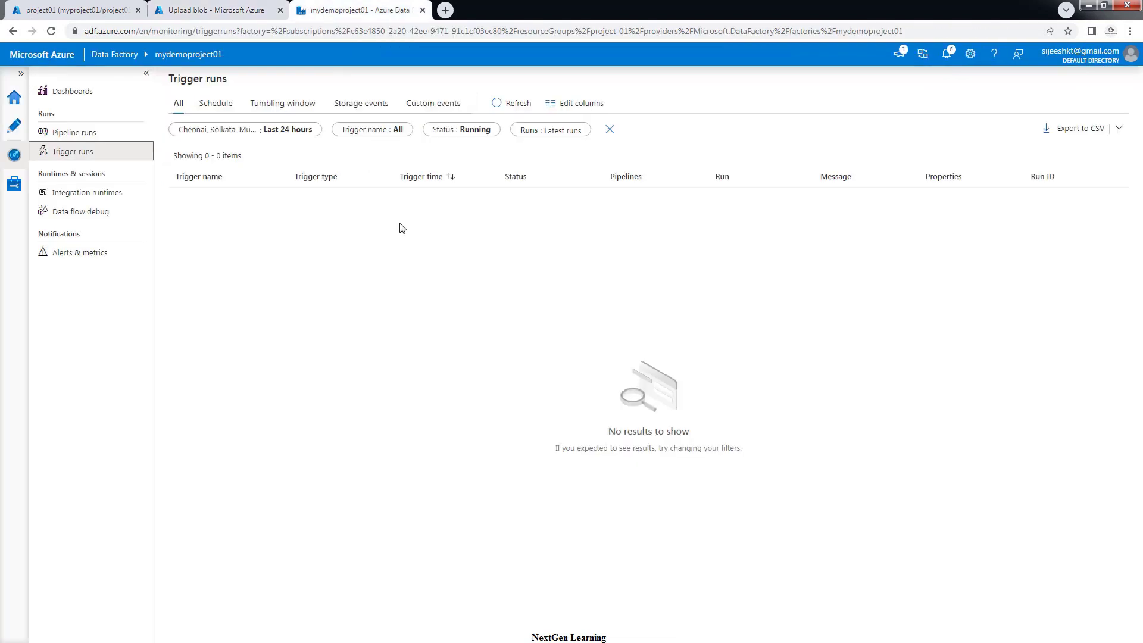
left_click(511, 104)
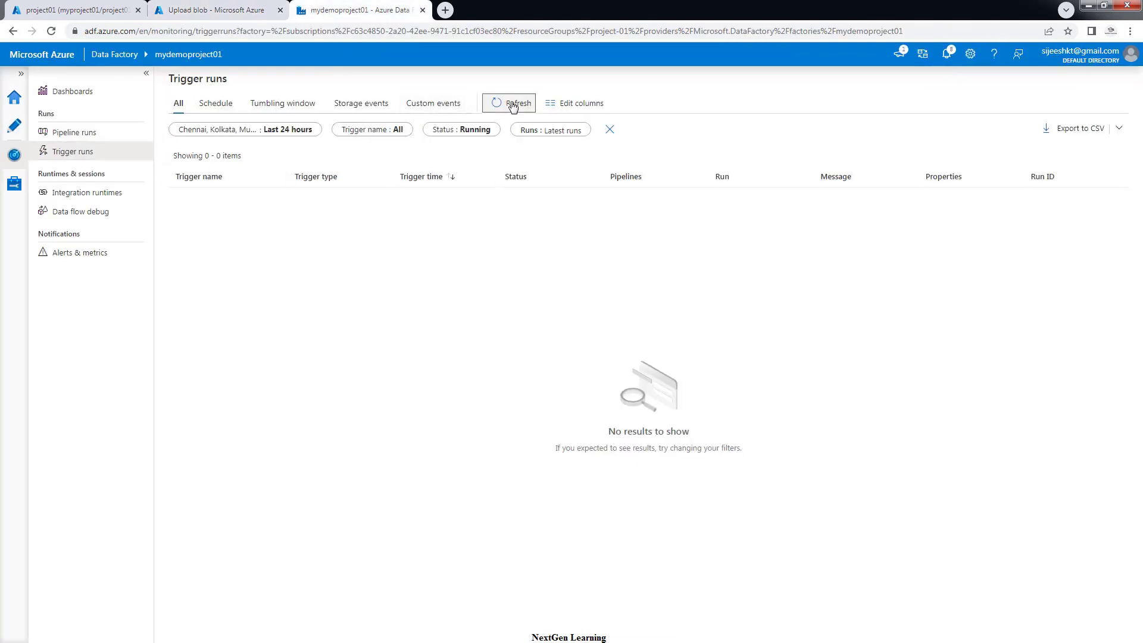
left_click(512, 103)
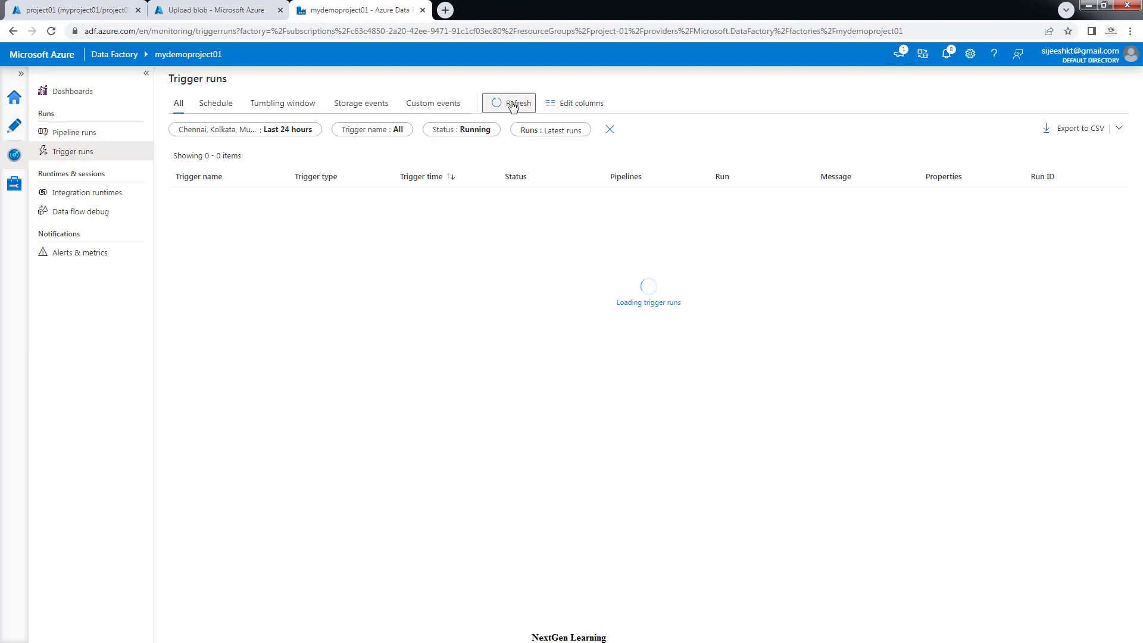
left_click(512, 104)
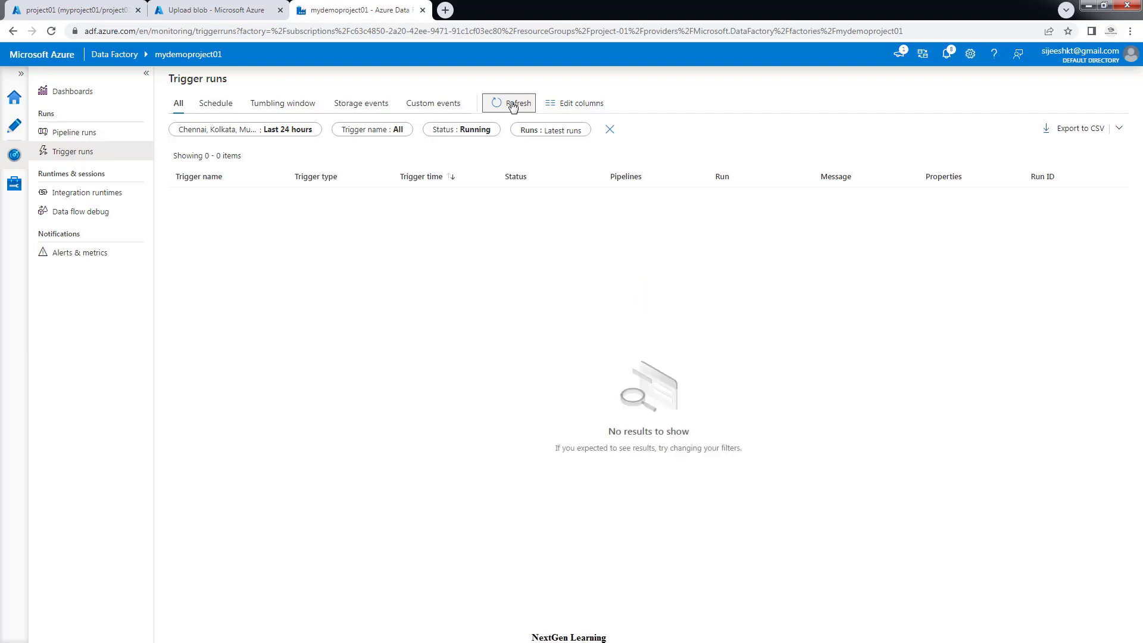
left_click(512, 104)
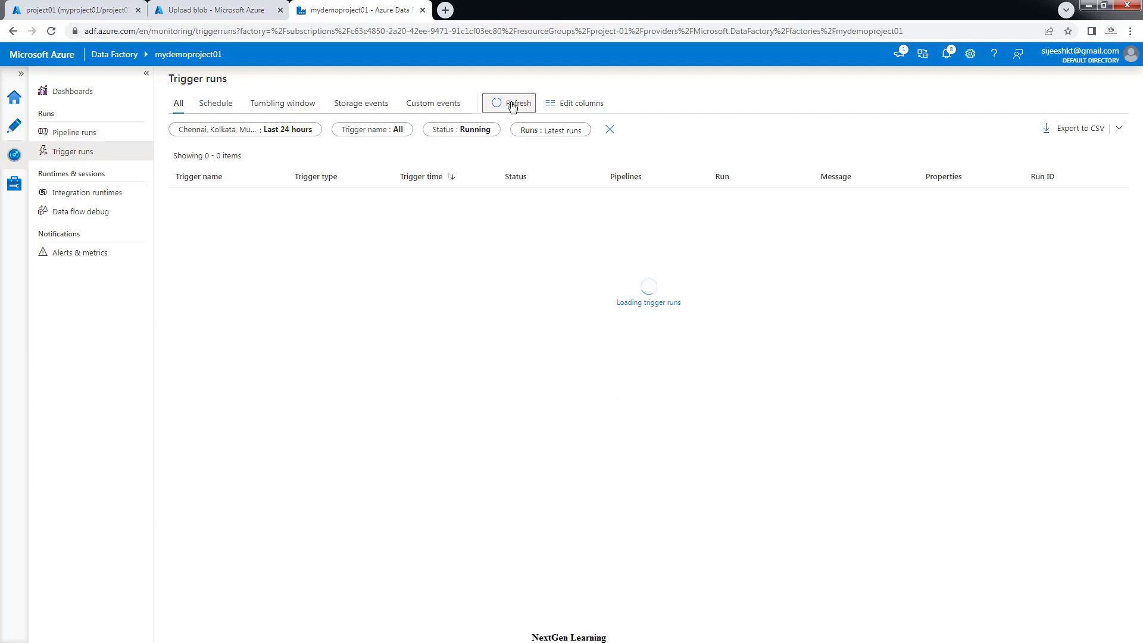
left_click(512, 103)
Filter trigger runs to all statuses and refresh until MyInputBlobTrigger shows Succeeded
left_click(479, 133)
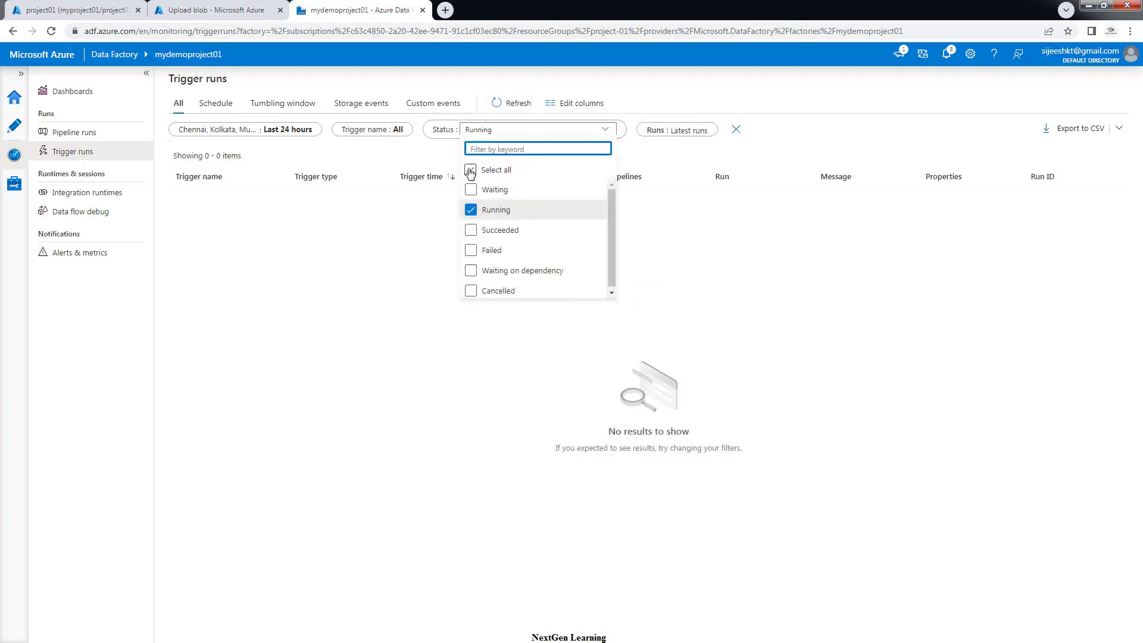
left_click(470, 170)
left_click(739, 306)
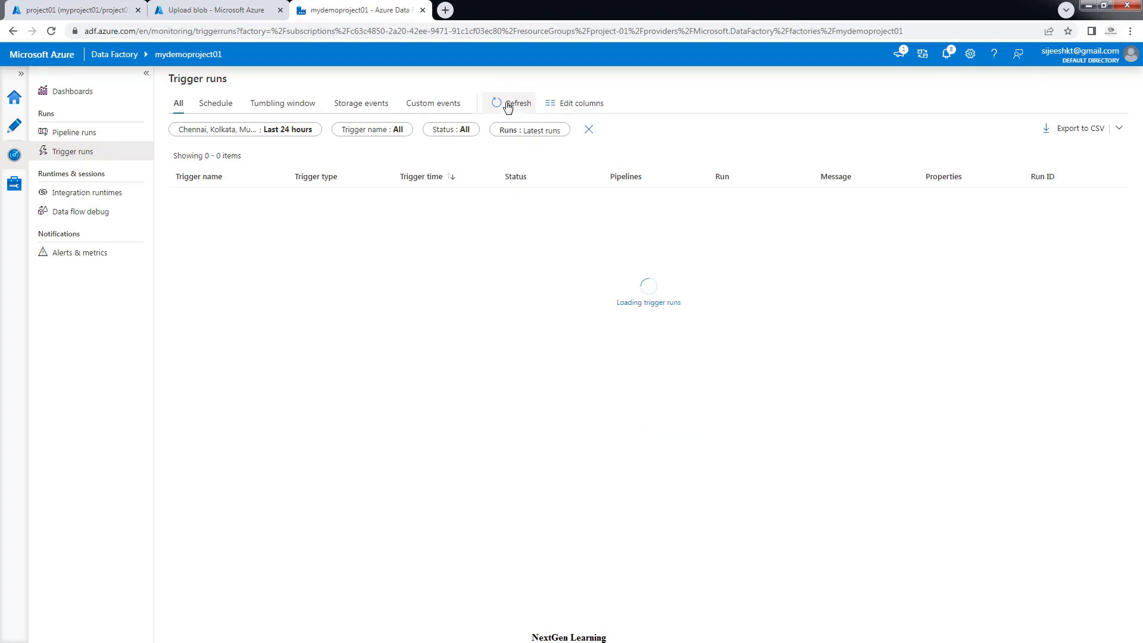
left_click(508, 106)
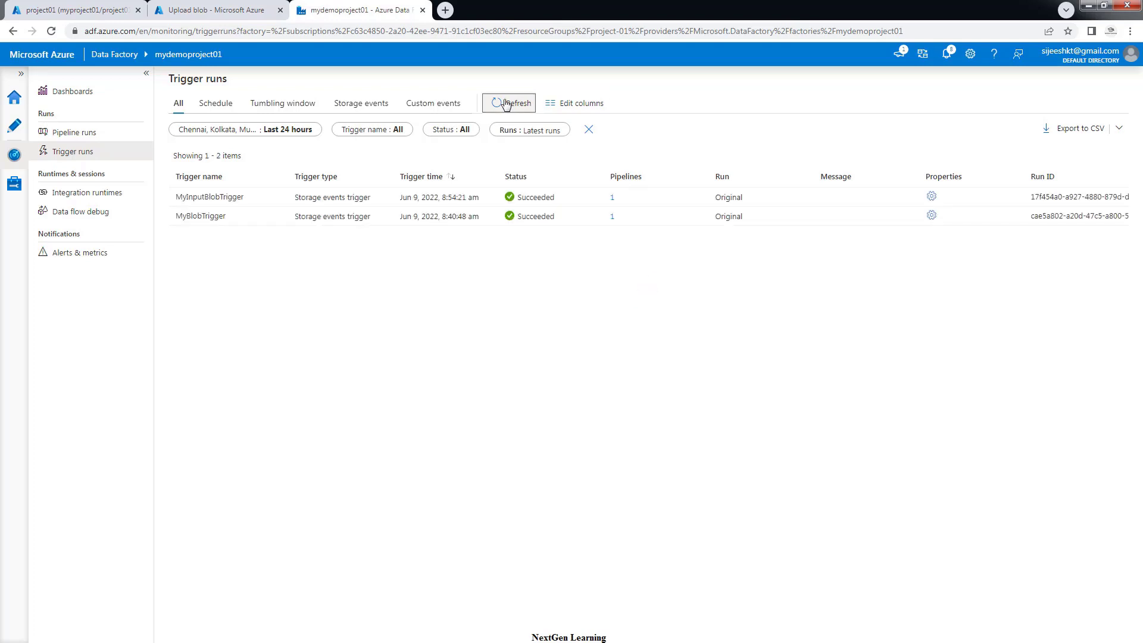
left_click(506, 104)
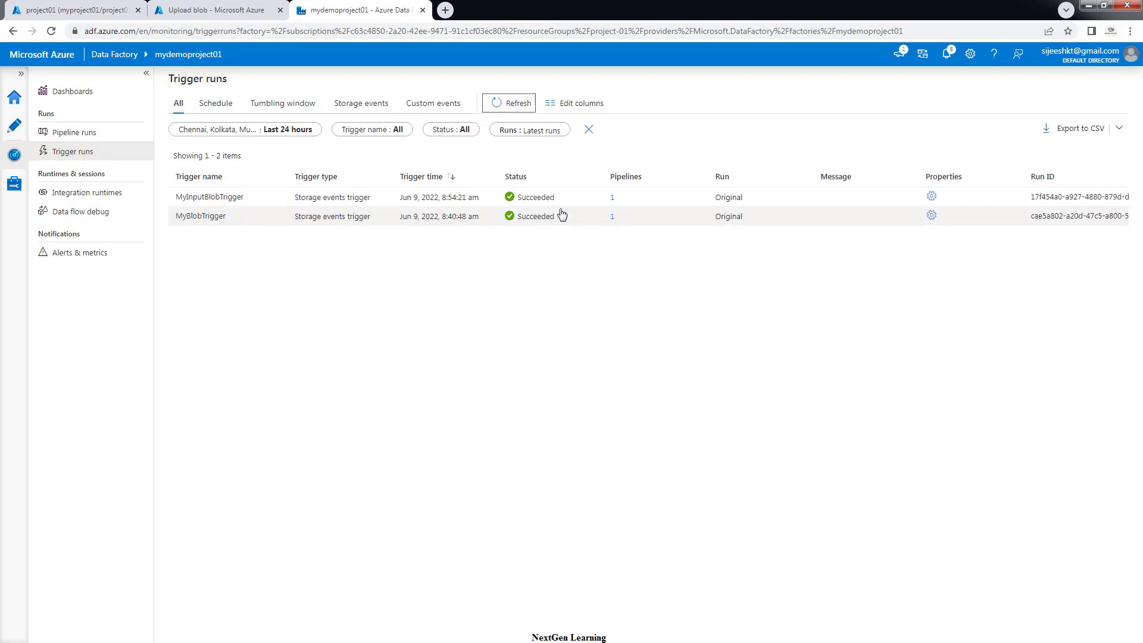
Refresh Pipeline runs to see MoviePipeline running, check Trigger runs, then return to the input container
left_click(81, 137)
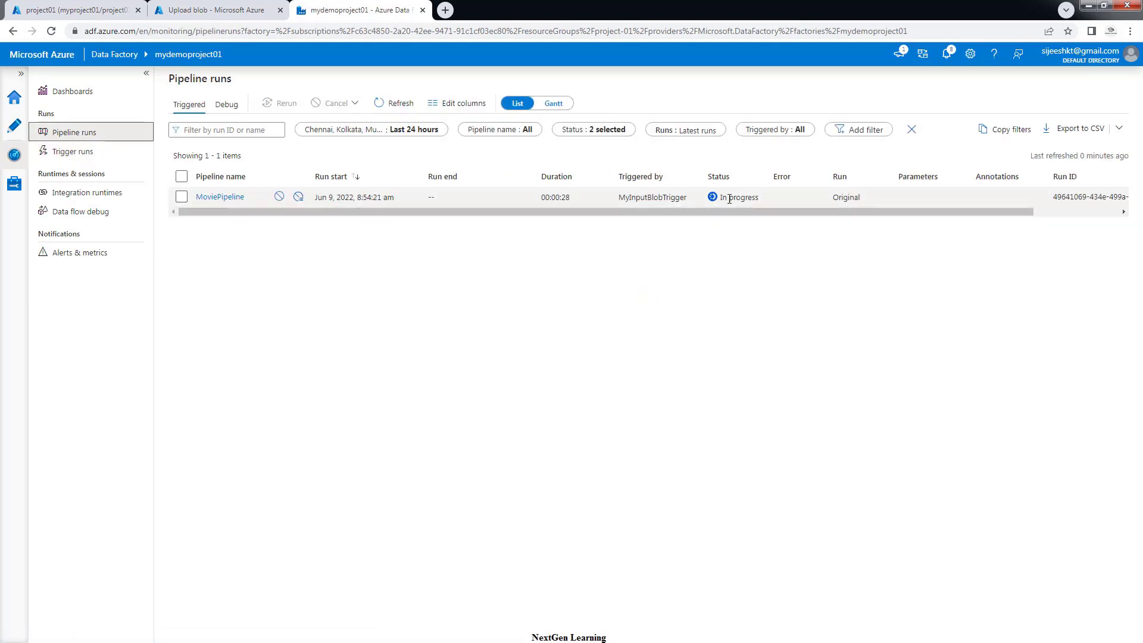
left_click(397, 107)
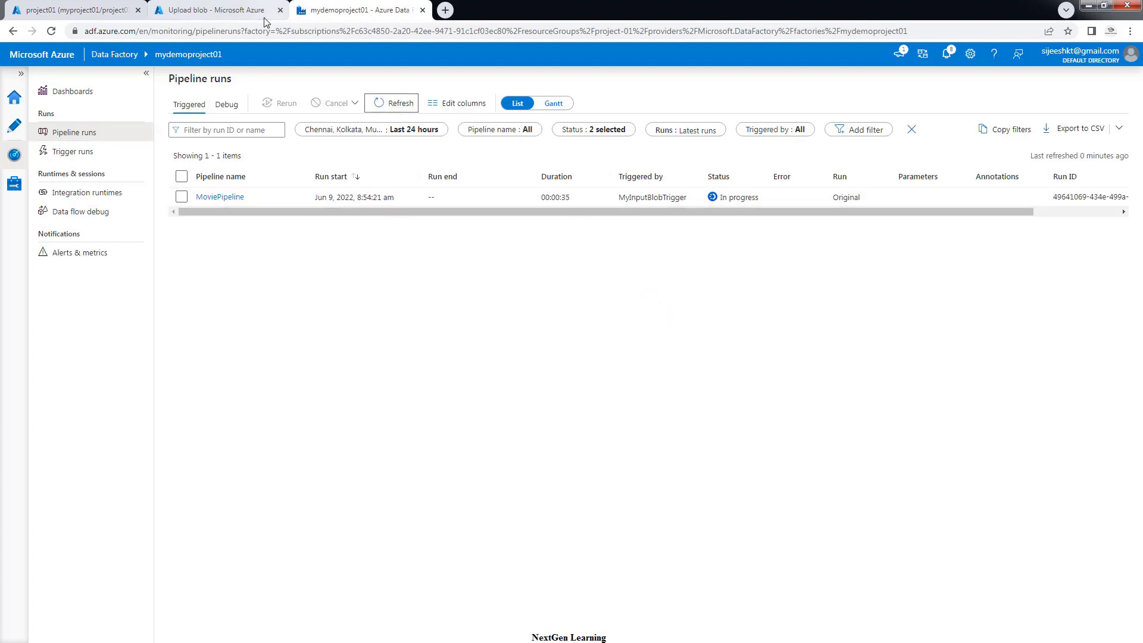
left_click(245, 12)
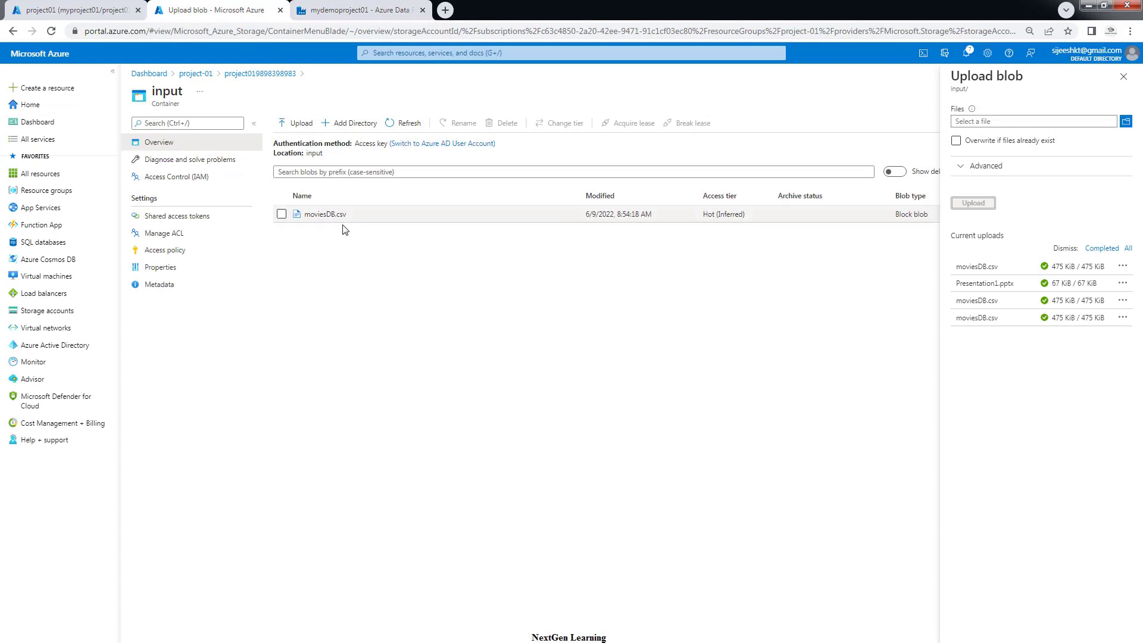
left_click(326, 13)
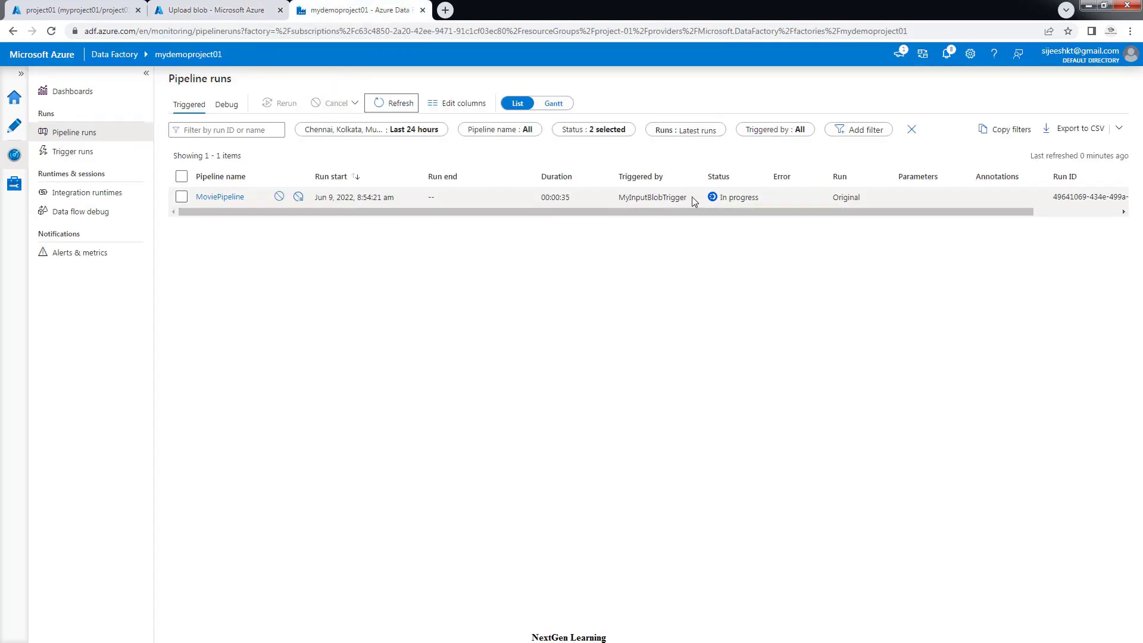
left_click(73, 152)
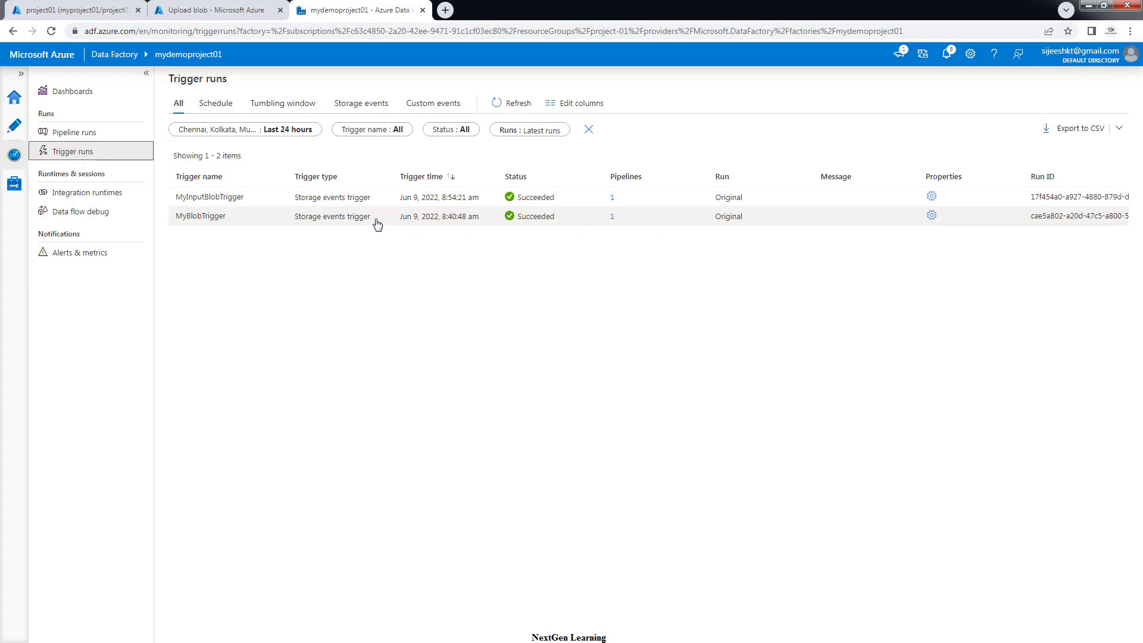
left_click(231, 11)
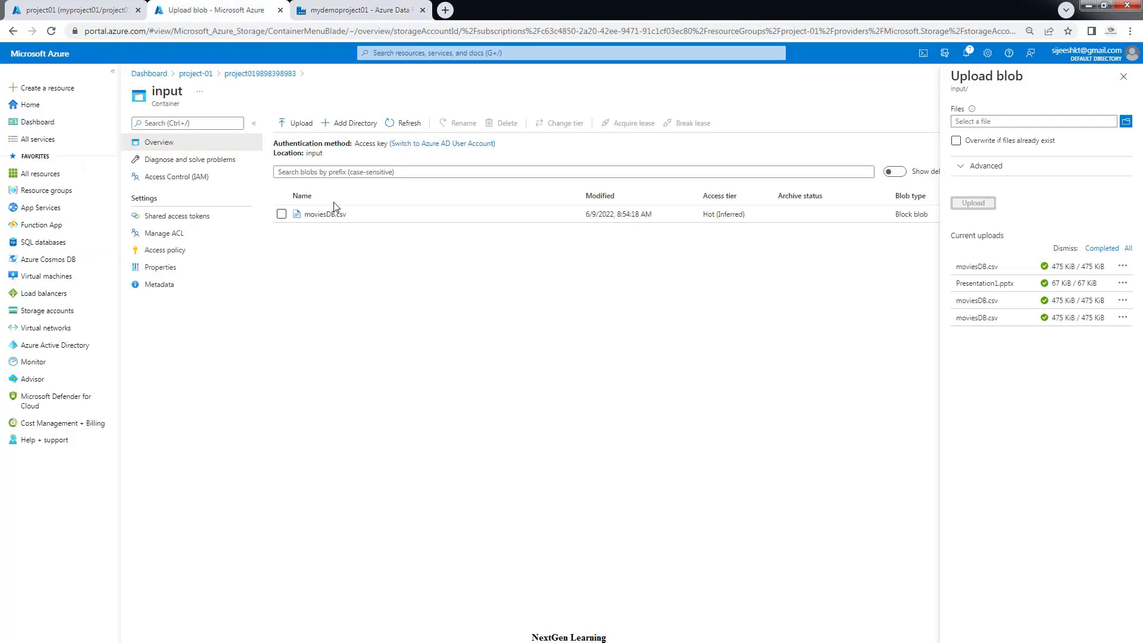
Review MyInputBlobTrigger's settings under Manage > Triggers and cancel without saving
left_click(331, 6)
left_click(15, 188)
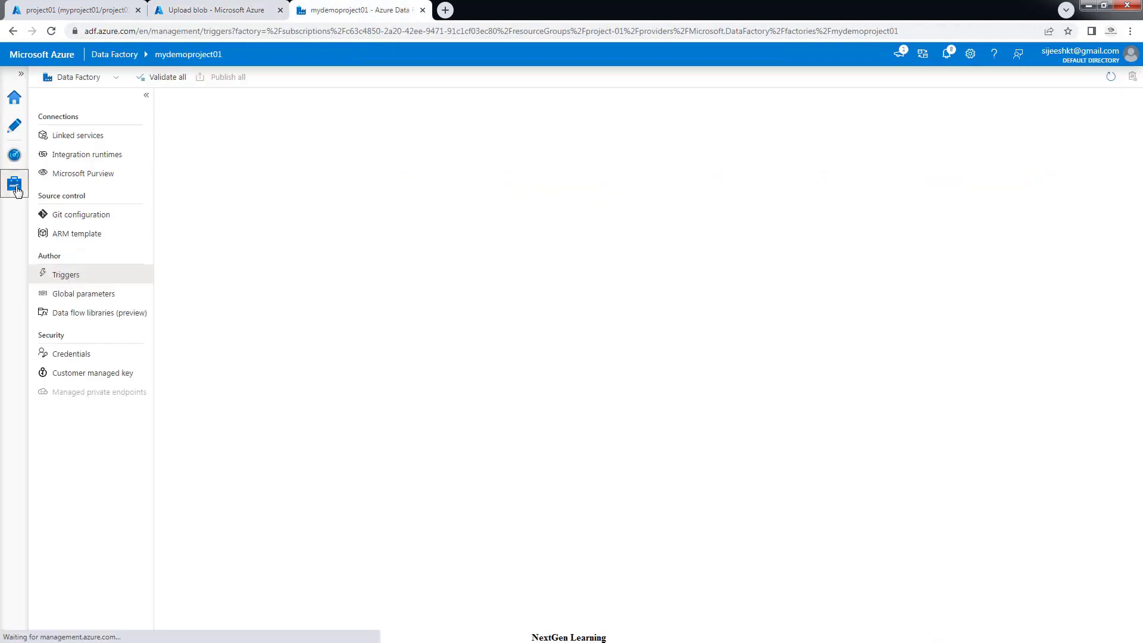
left_click(64, 277)
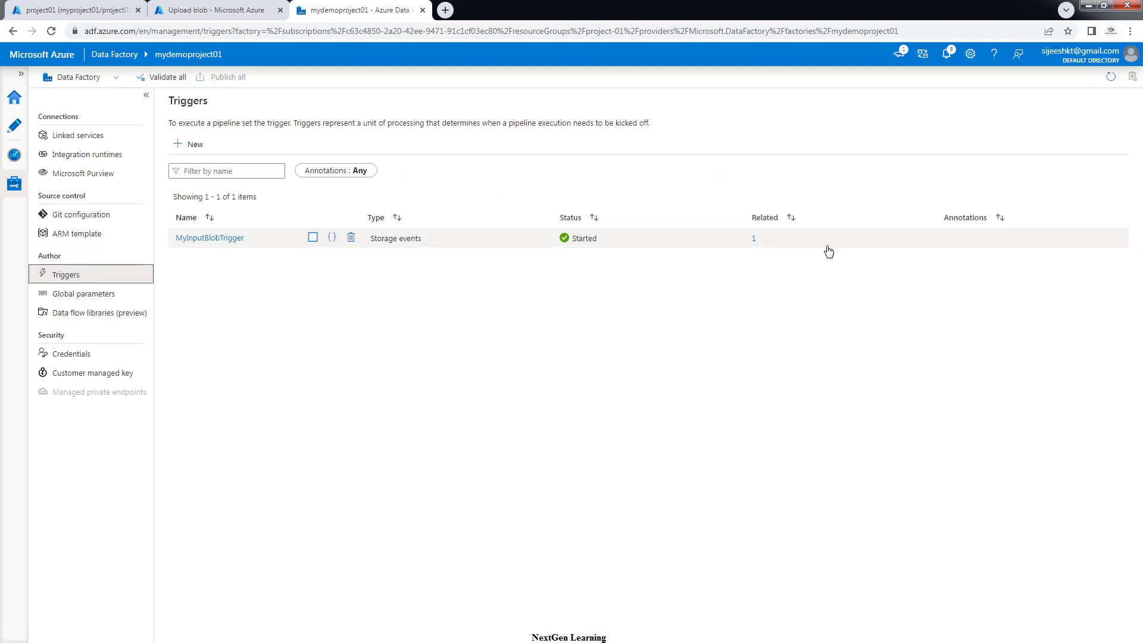
left_click(213, 239)
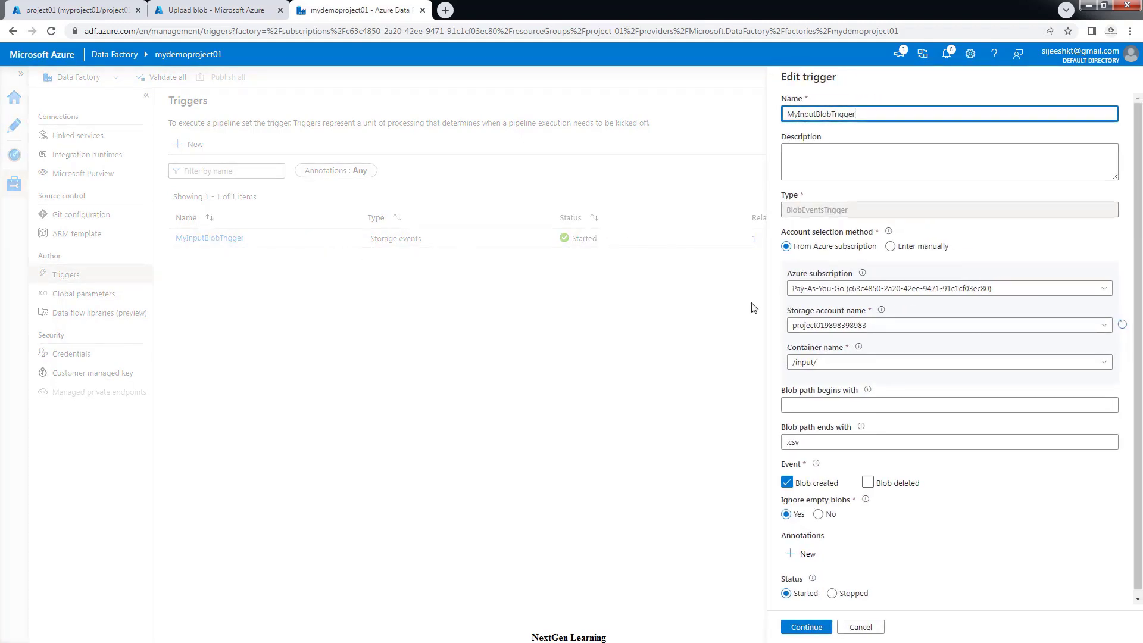
left_click(831, 591)
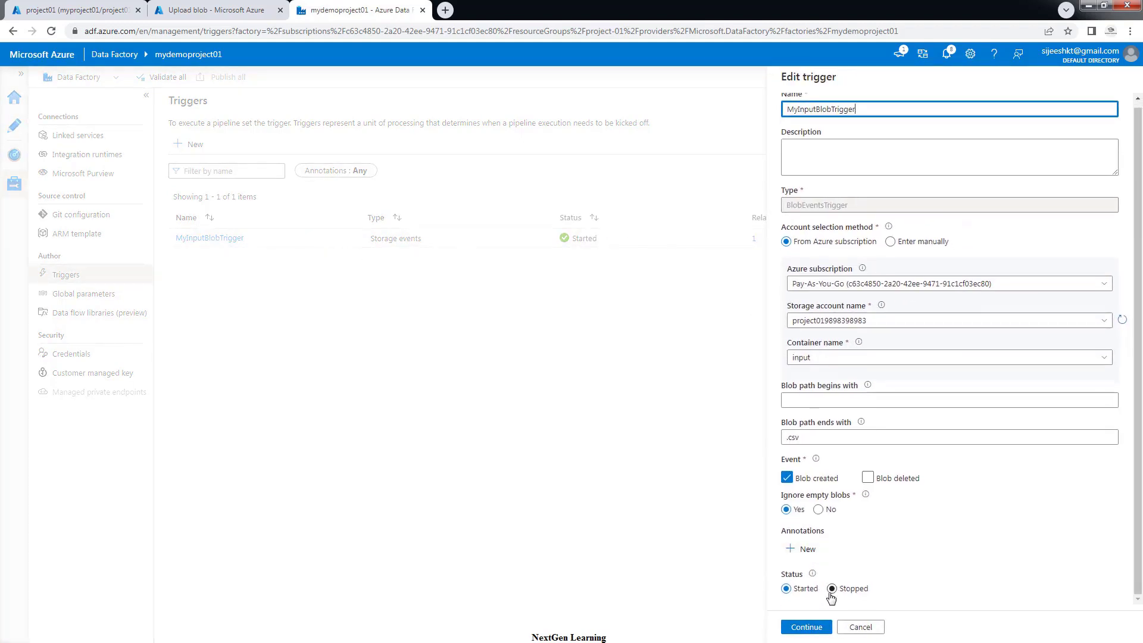
left_click(861, 626)
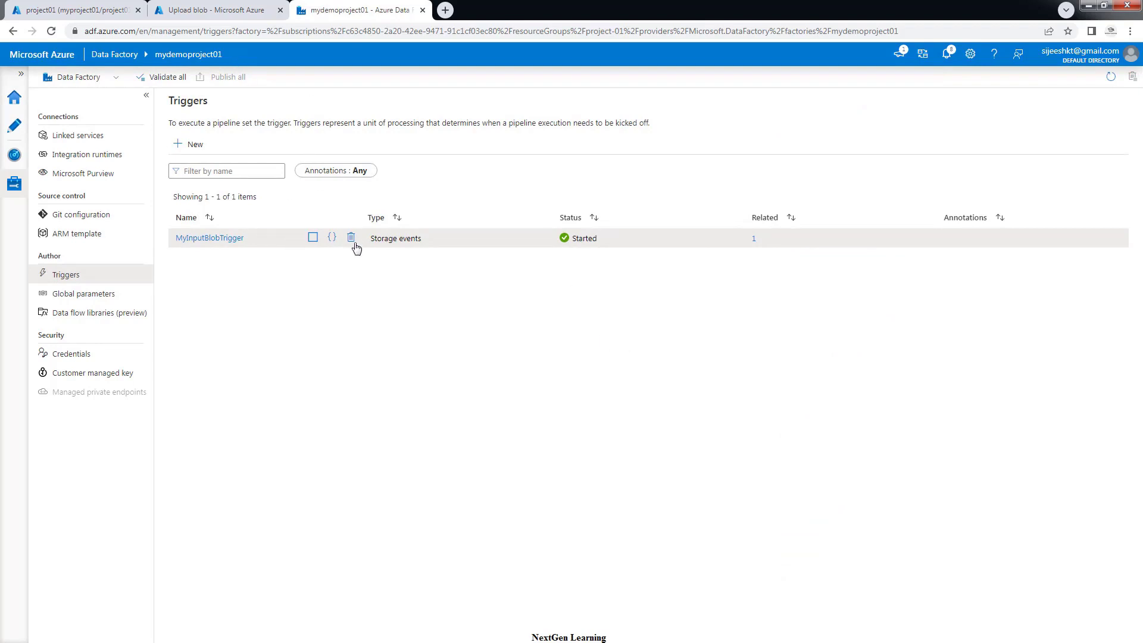
Return to Monitor's Trigger runs, showing MyInputBlobTrigger and MyBlobTrigger succeeded
left_click(220, 14)
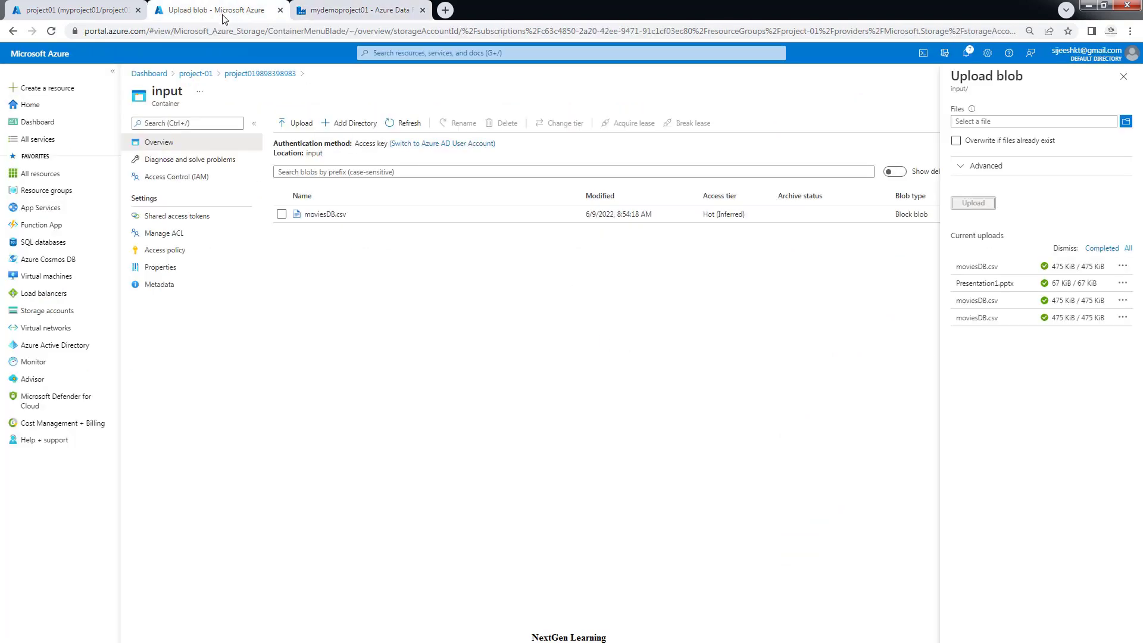
left_click(330, 21)
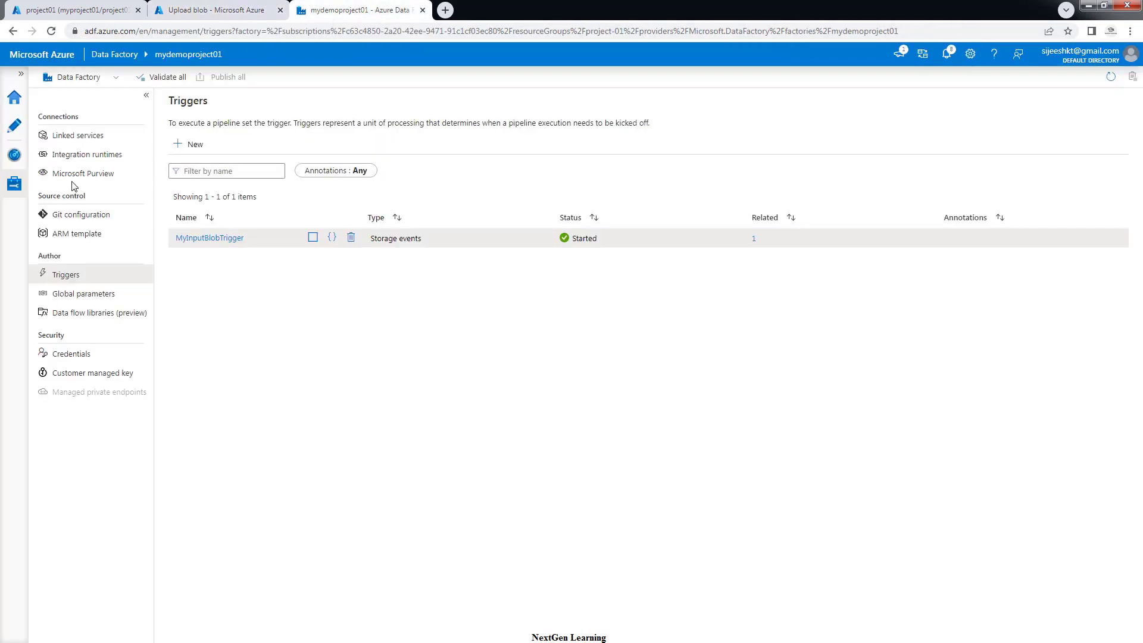
left_click(15, 155)
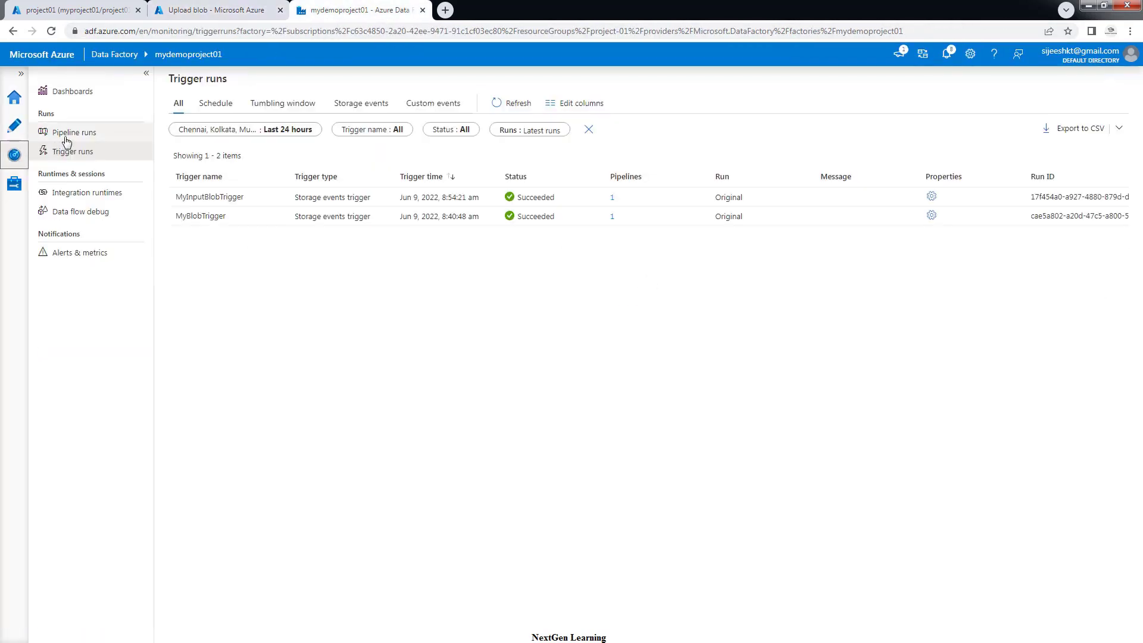
Open MoviePipeline's MovieTransform data flow run details, then switch to the project01 query editor
left_click(87, 143)
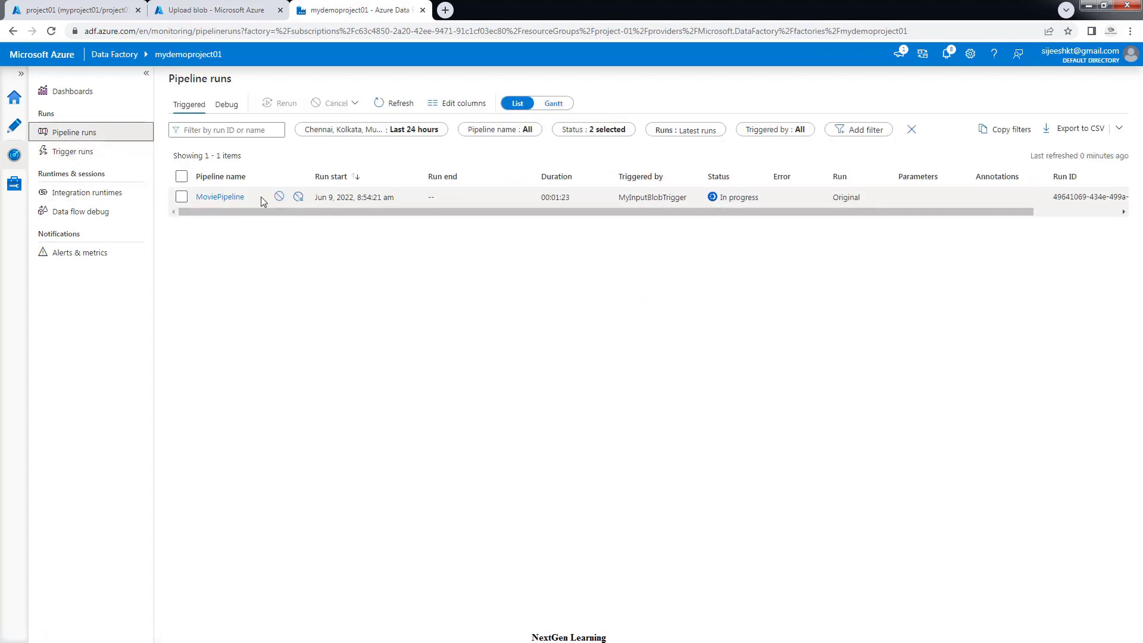
left_click(240, 198)
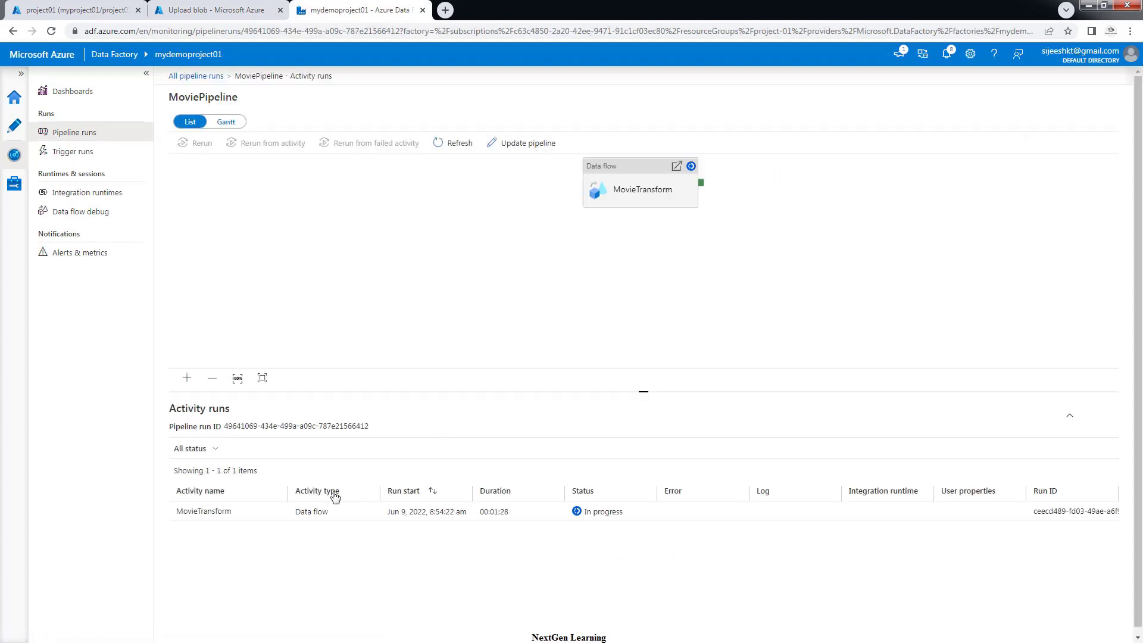
left_click(277, 511)
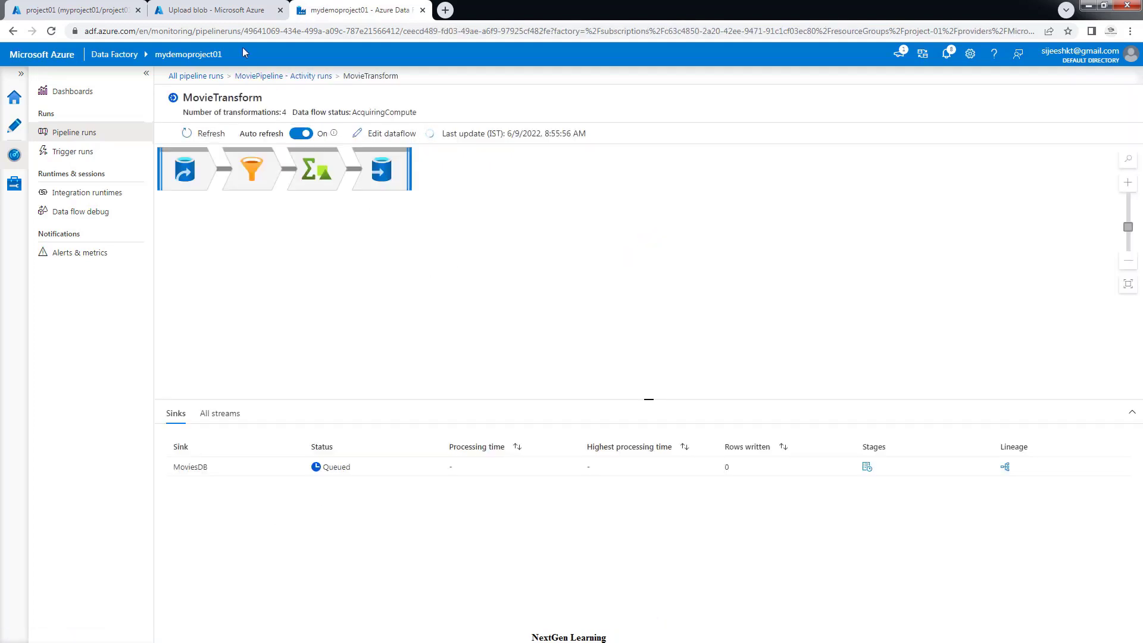
left_click(97, 13)
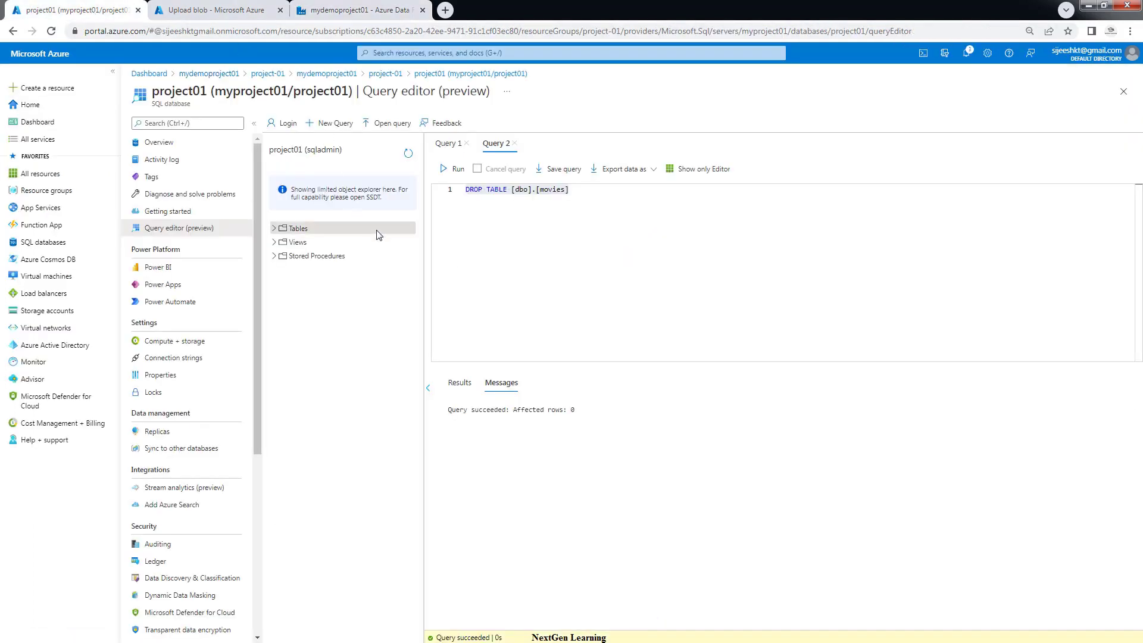
Refresh the query editor's object explorer, then return to the MovieTransform run in Data Factory
left_click(409, 154)
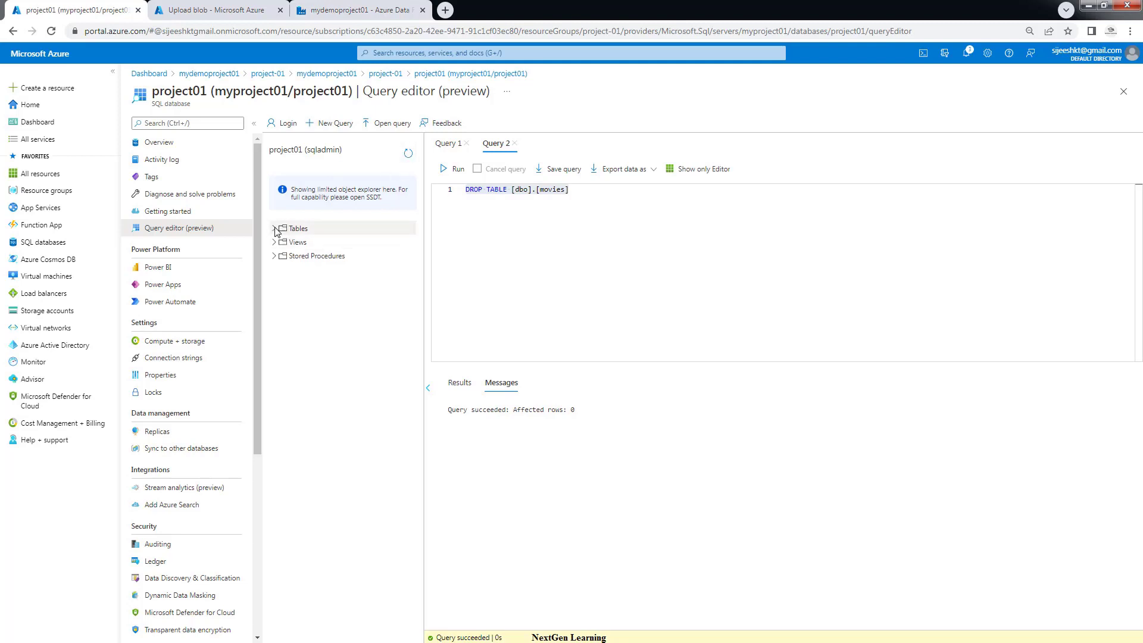
left_click(331, 10)
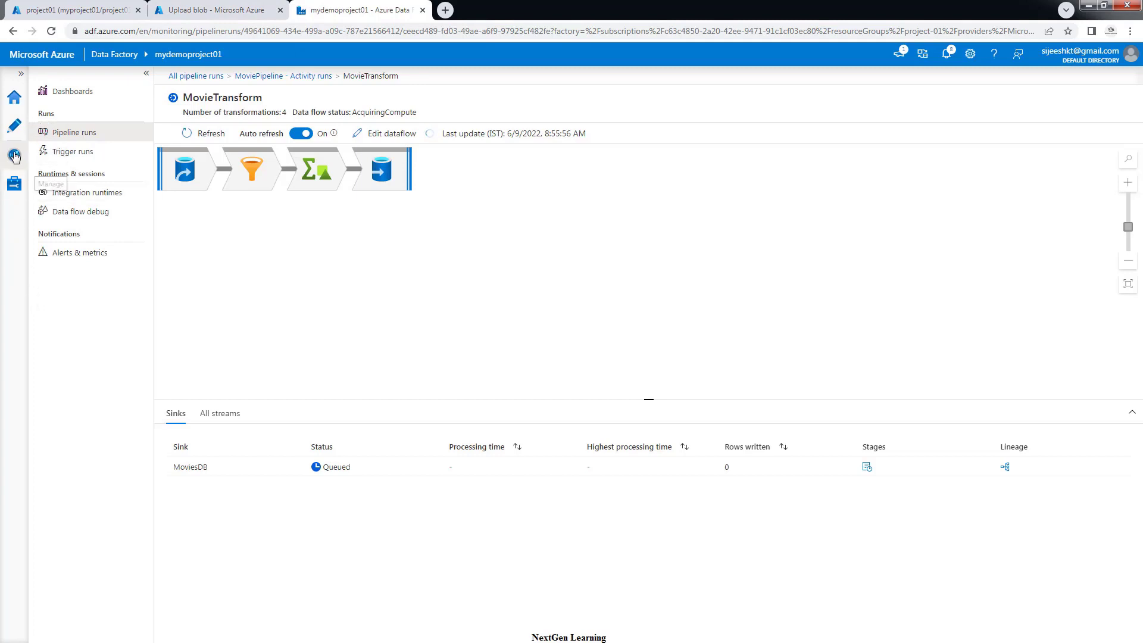
Check MyInputBlobTrigger's .csv path suffix without saving, then open MoviePipeline's Trigger dropdown in Author
left_click(15, 183)
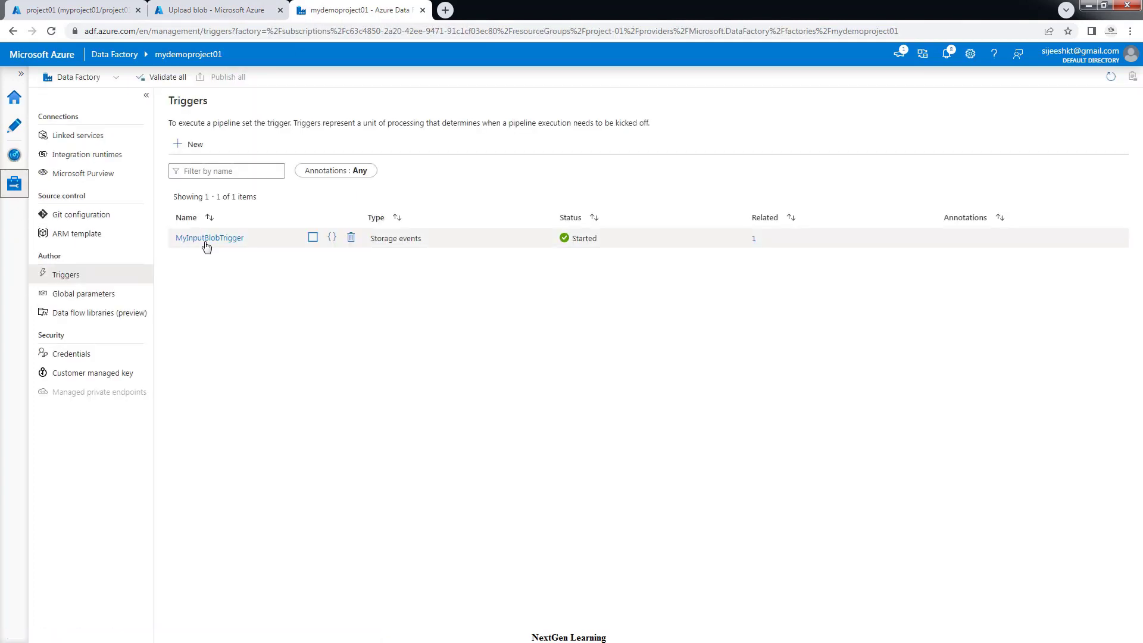
left_click(206, 238)
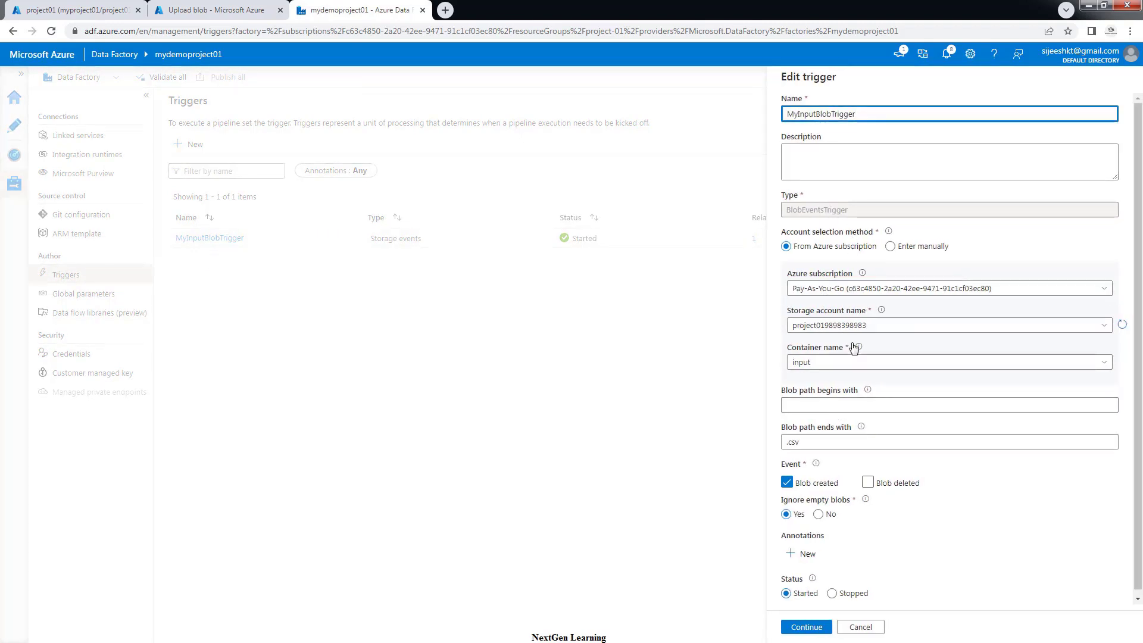
scroll(855, 350, "down", 1)
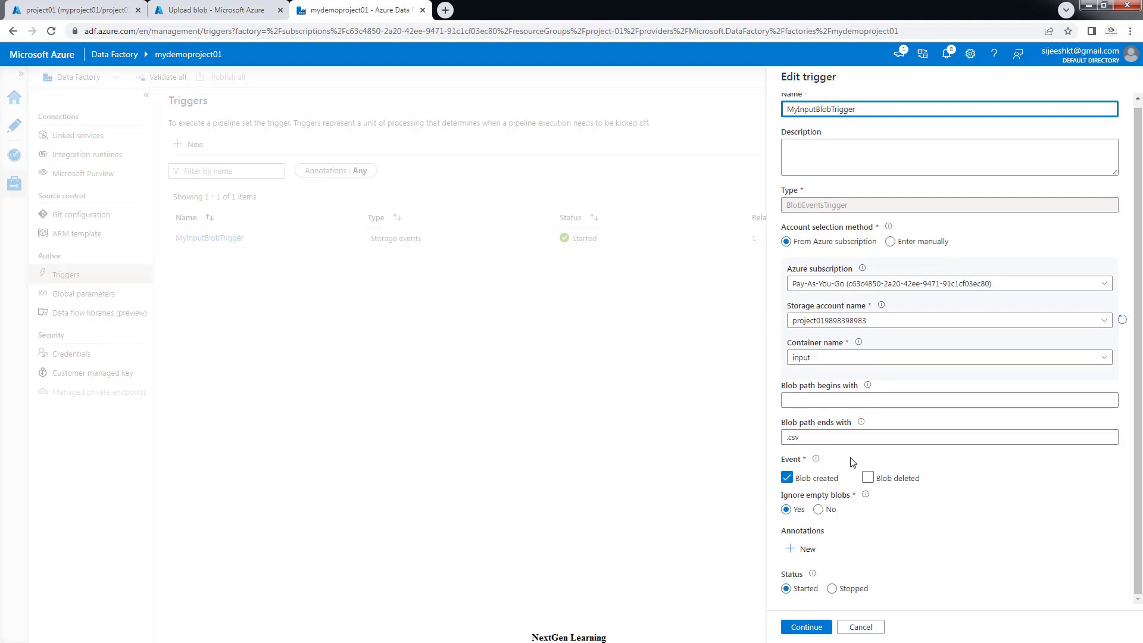
triple_click(817, 441)
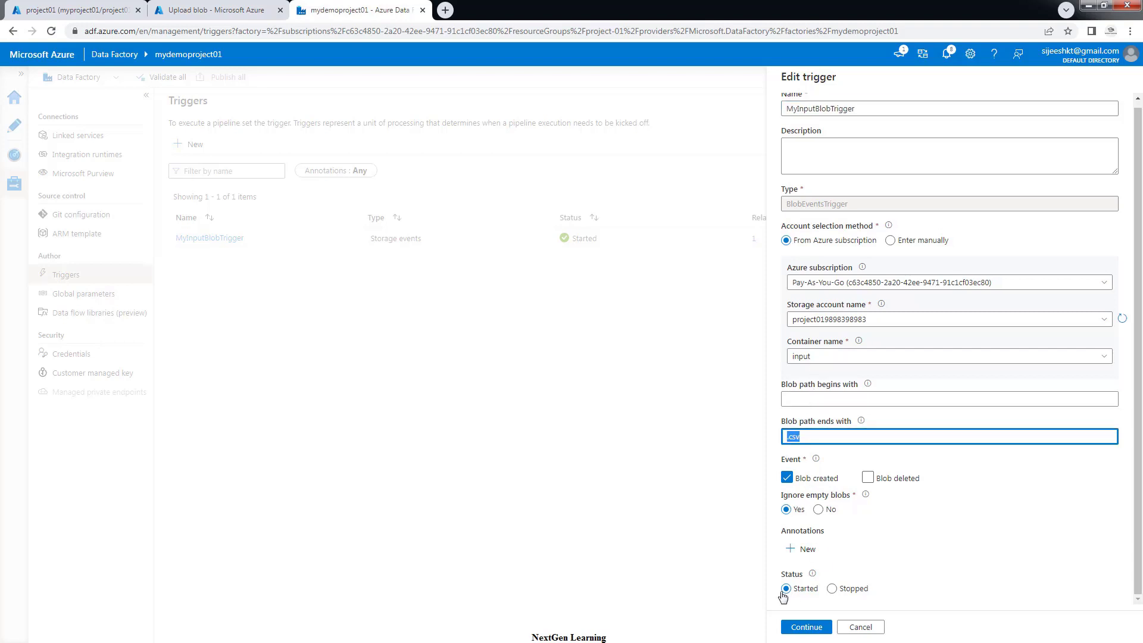
left_click(860, 628)
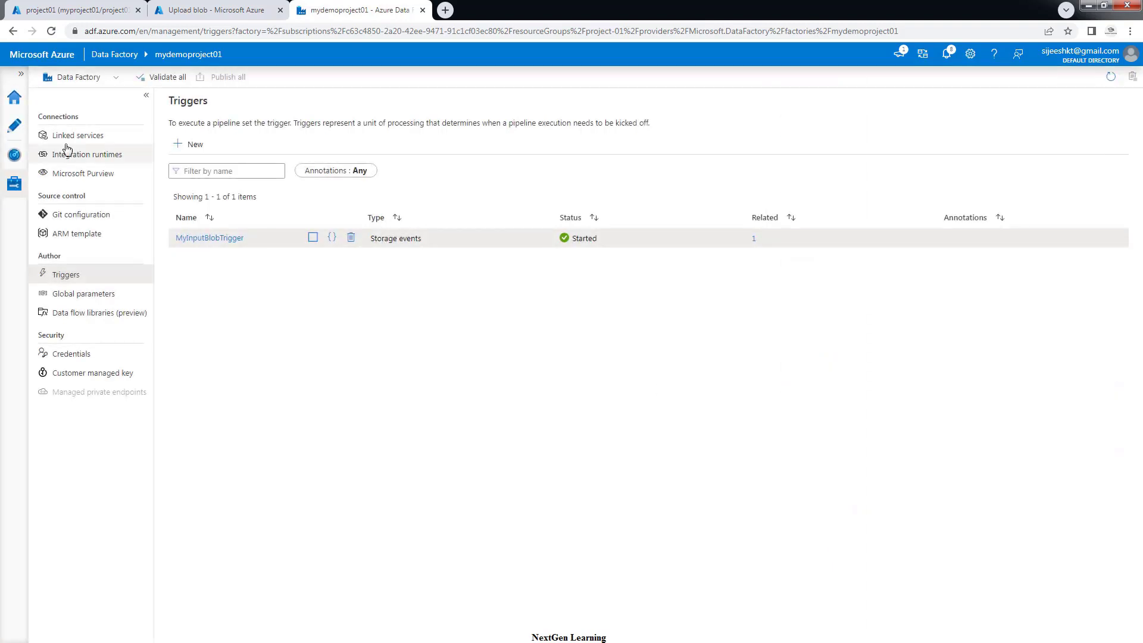
left_click(15, 127)
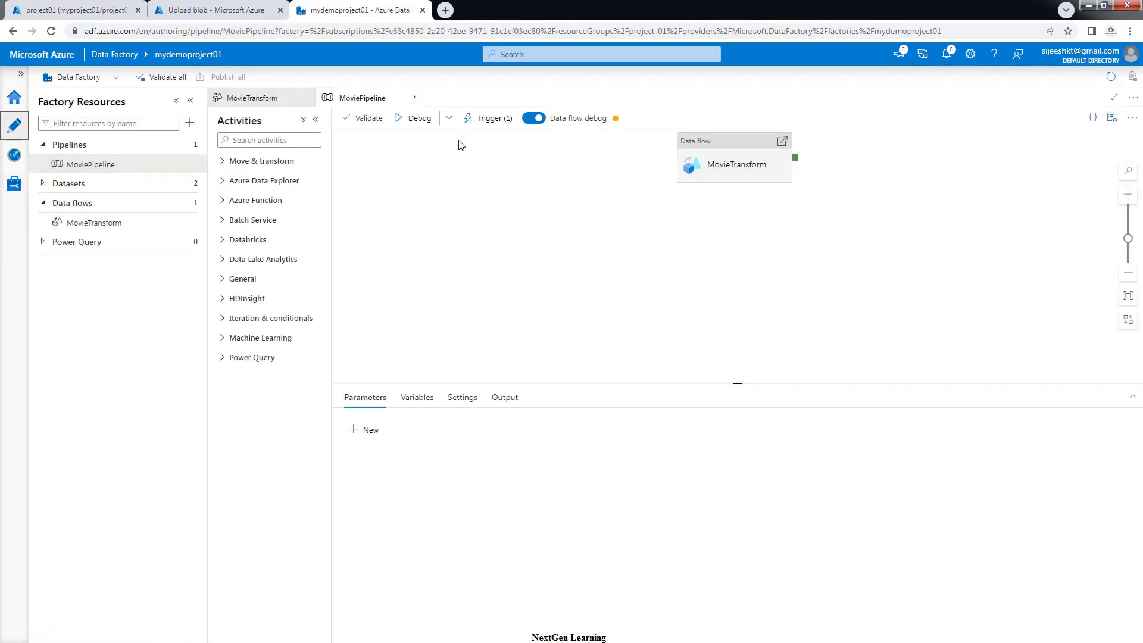
left_click(491, 121)
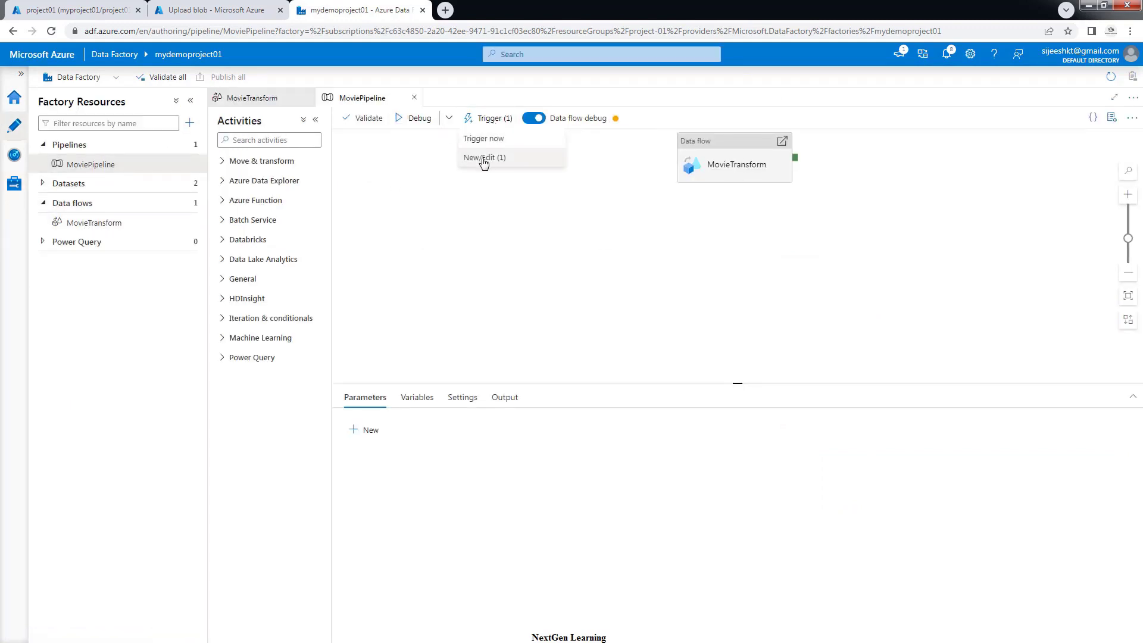